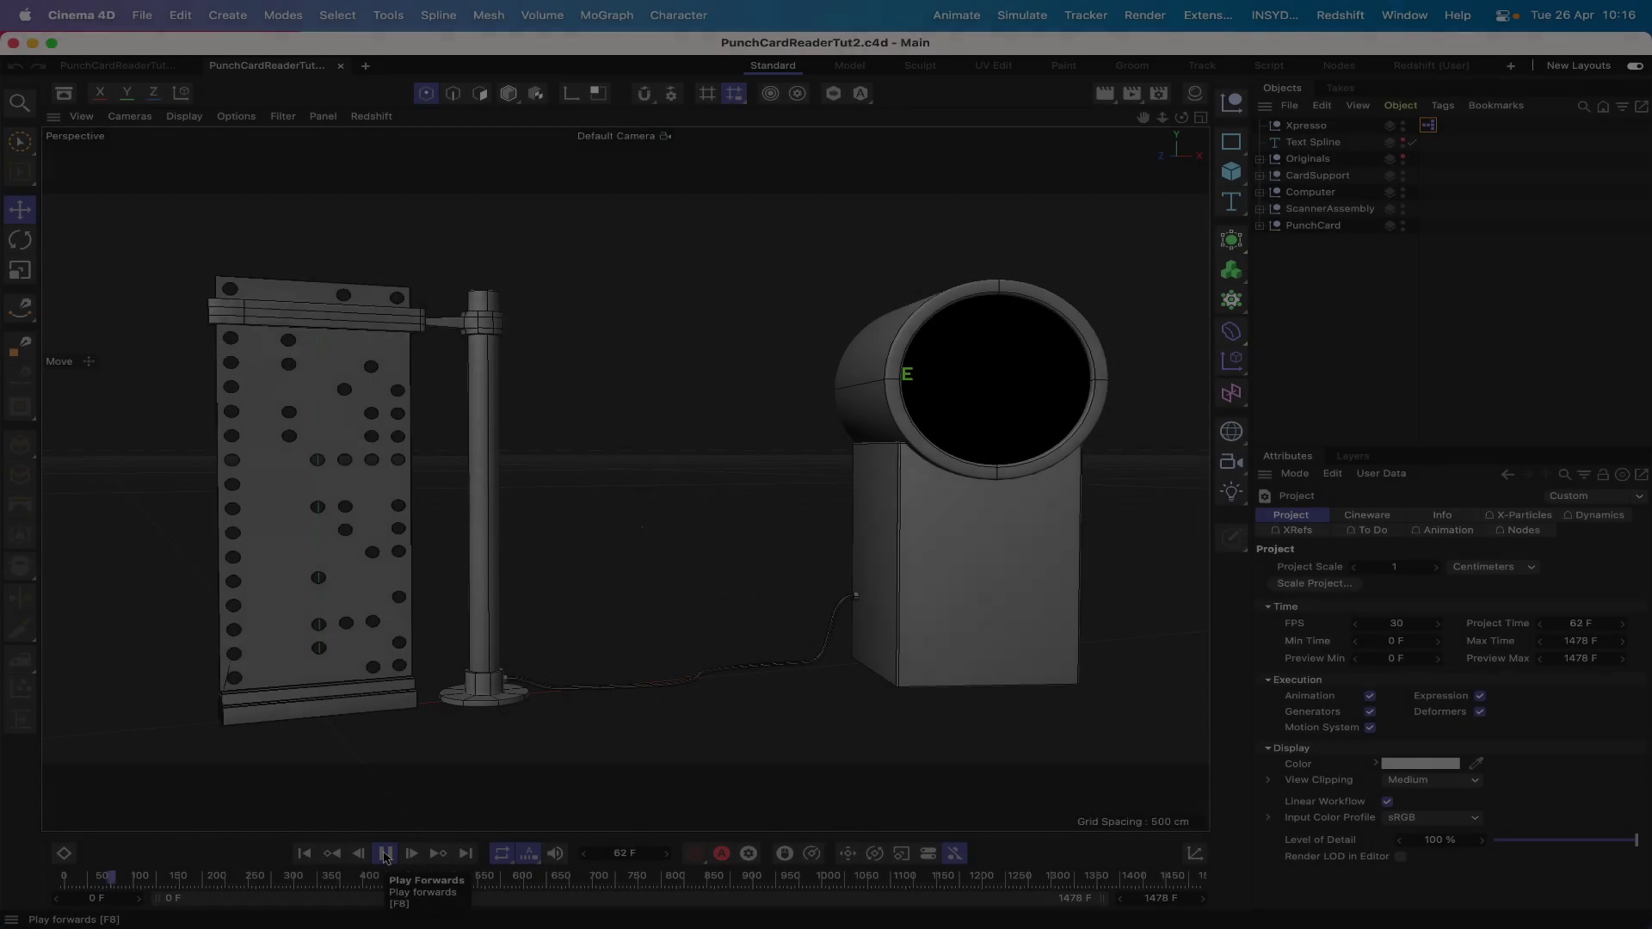
- Play the finished punch card reader animation that spells out EXPRESSO MECHANIC
click(384, 853)
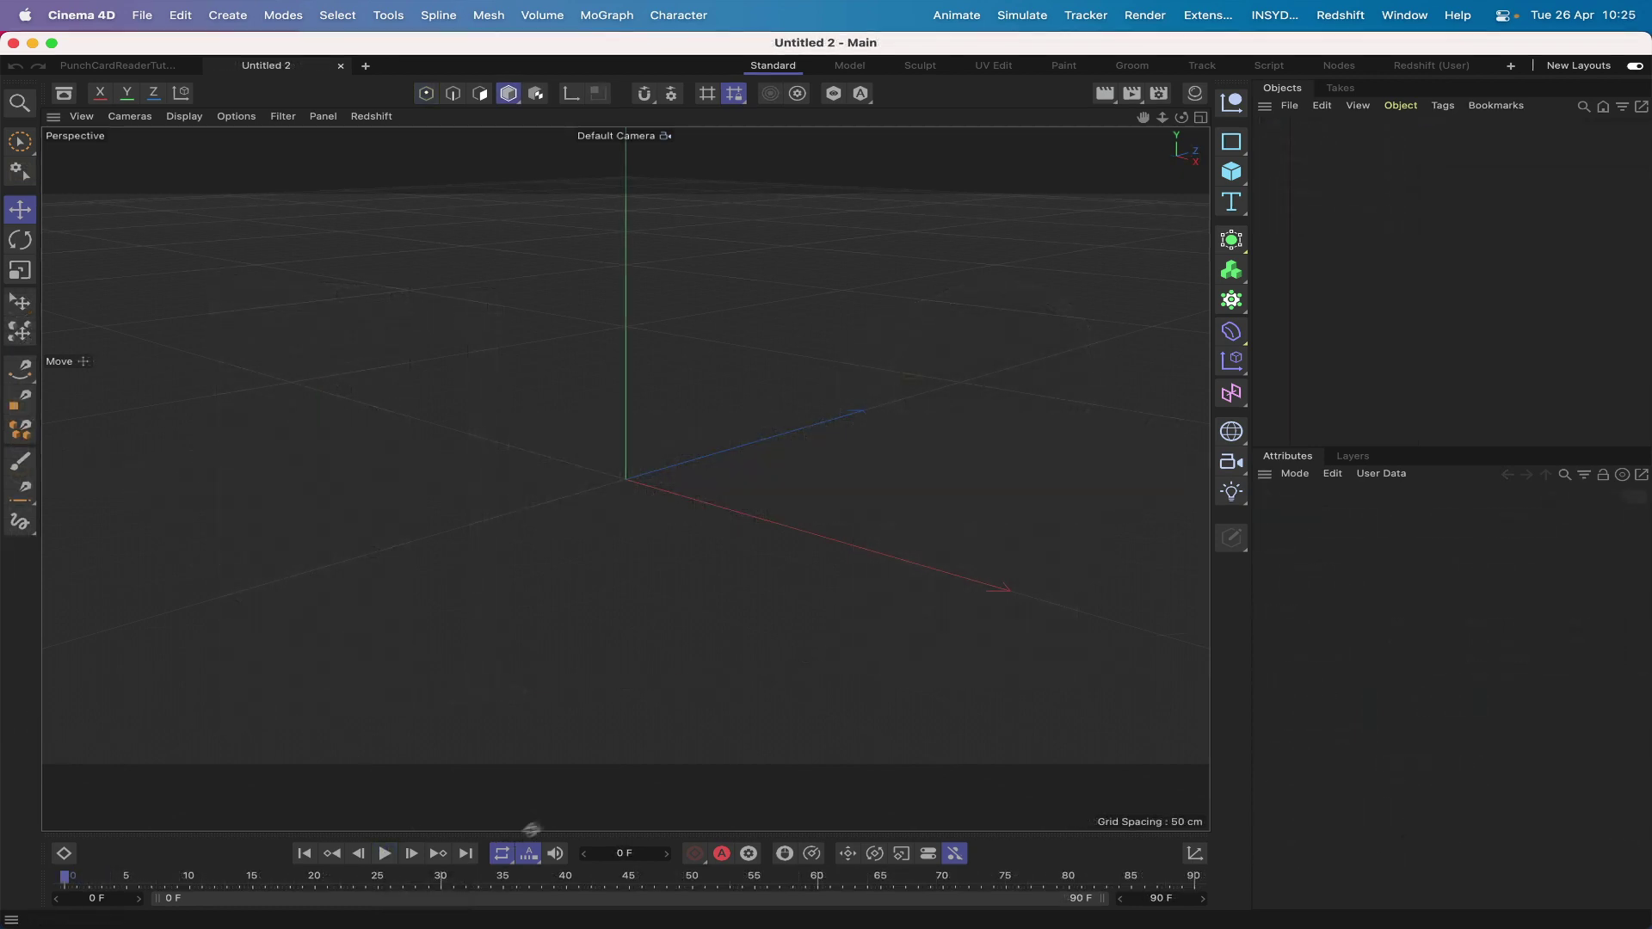
- Create a Rectangle spline with Width 140 cm and Height 340 cm, and orbit to face it
click(1231, 143)
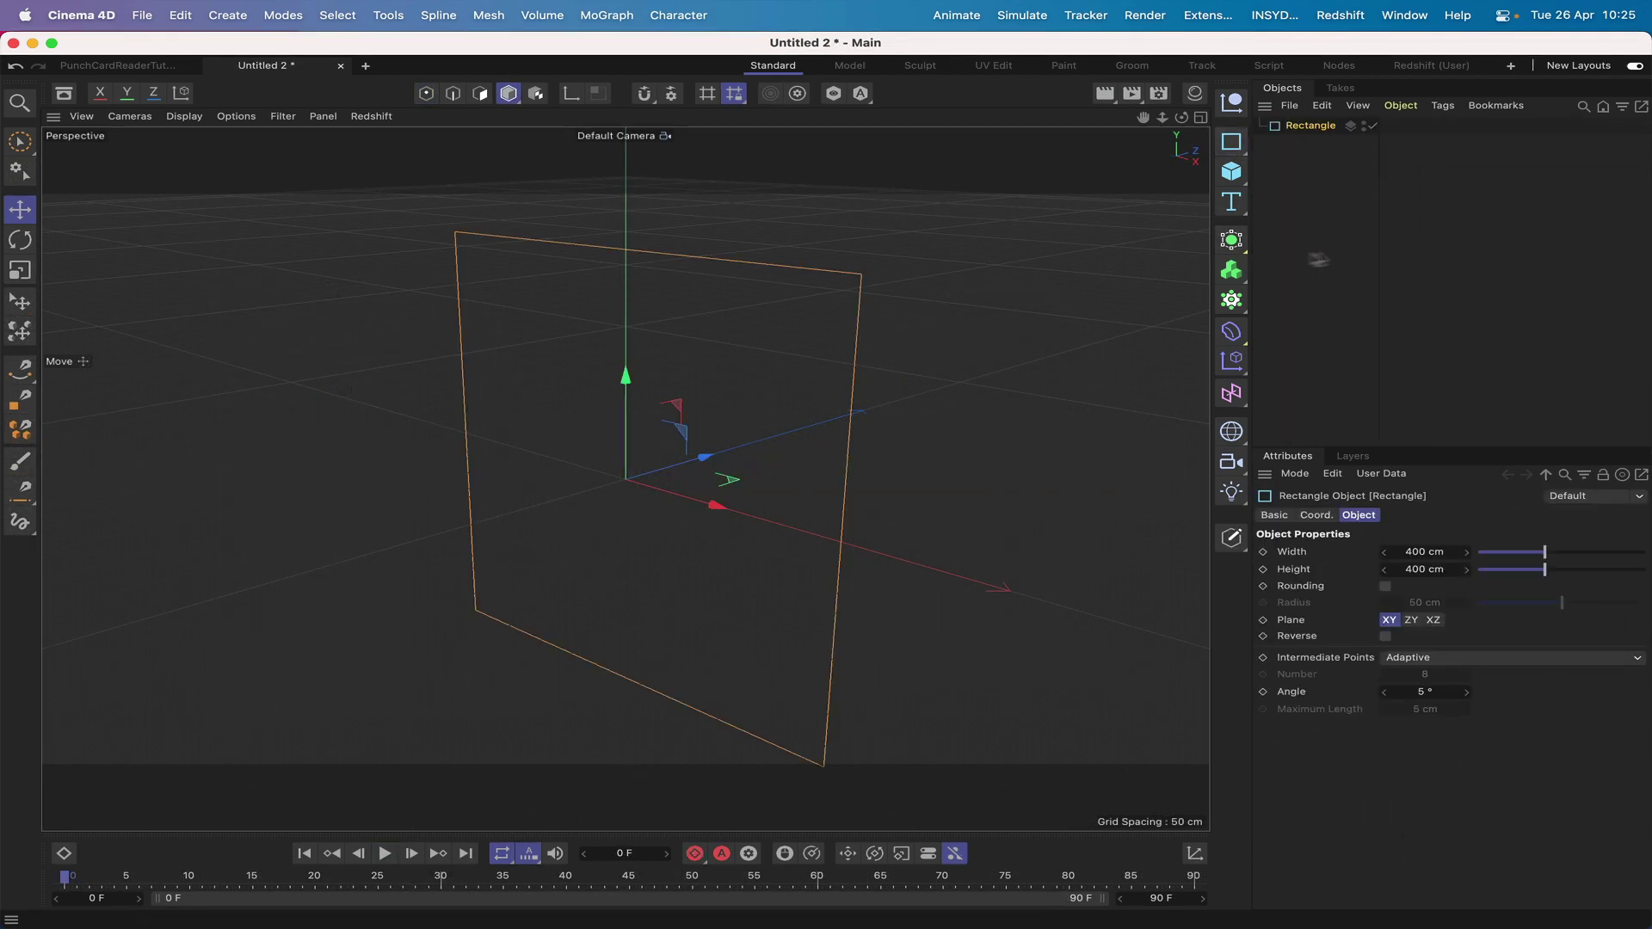
click(1414, 552)
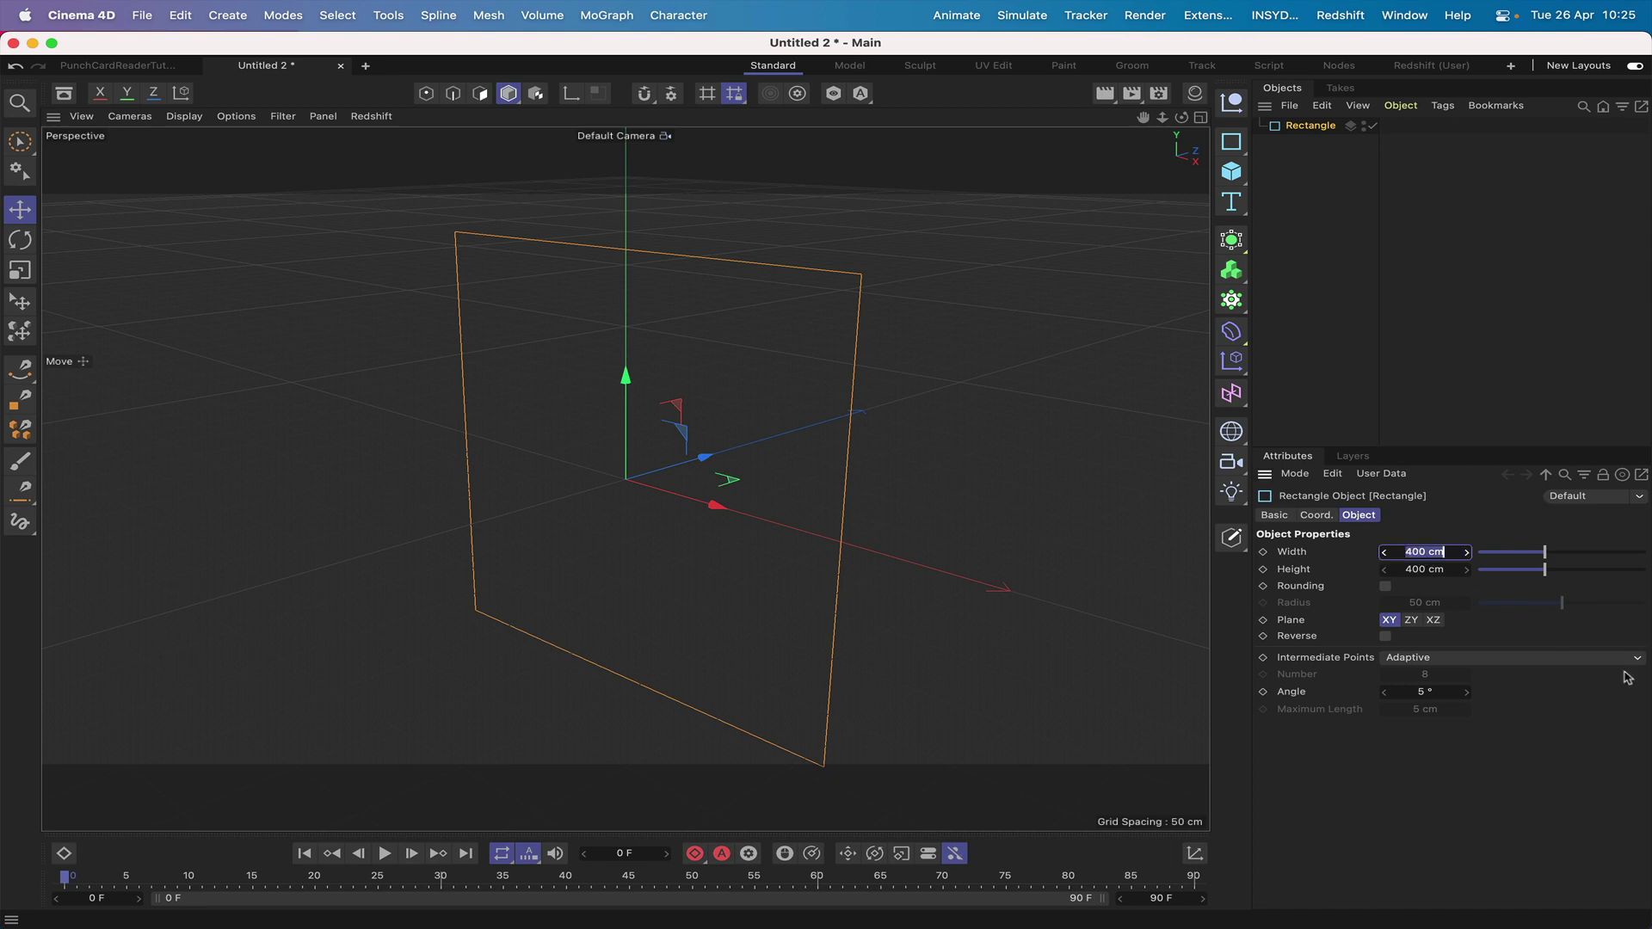
text(140)
key(Return)
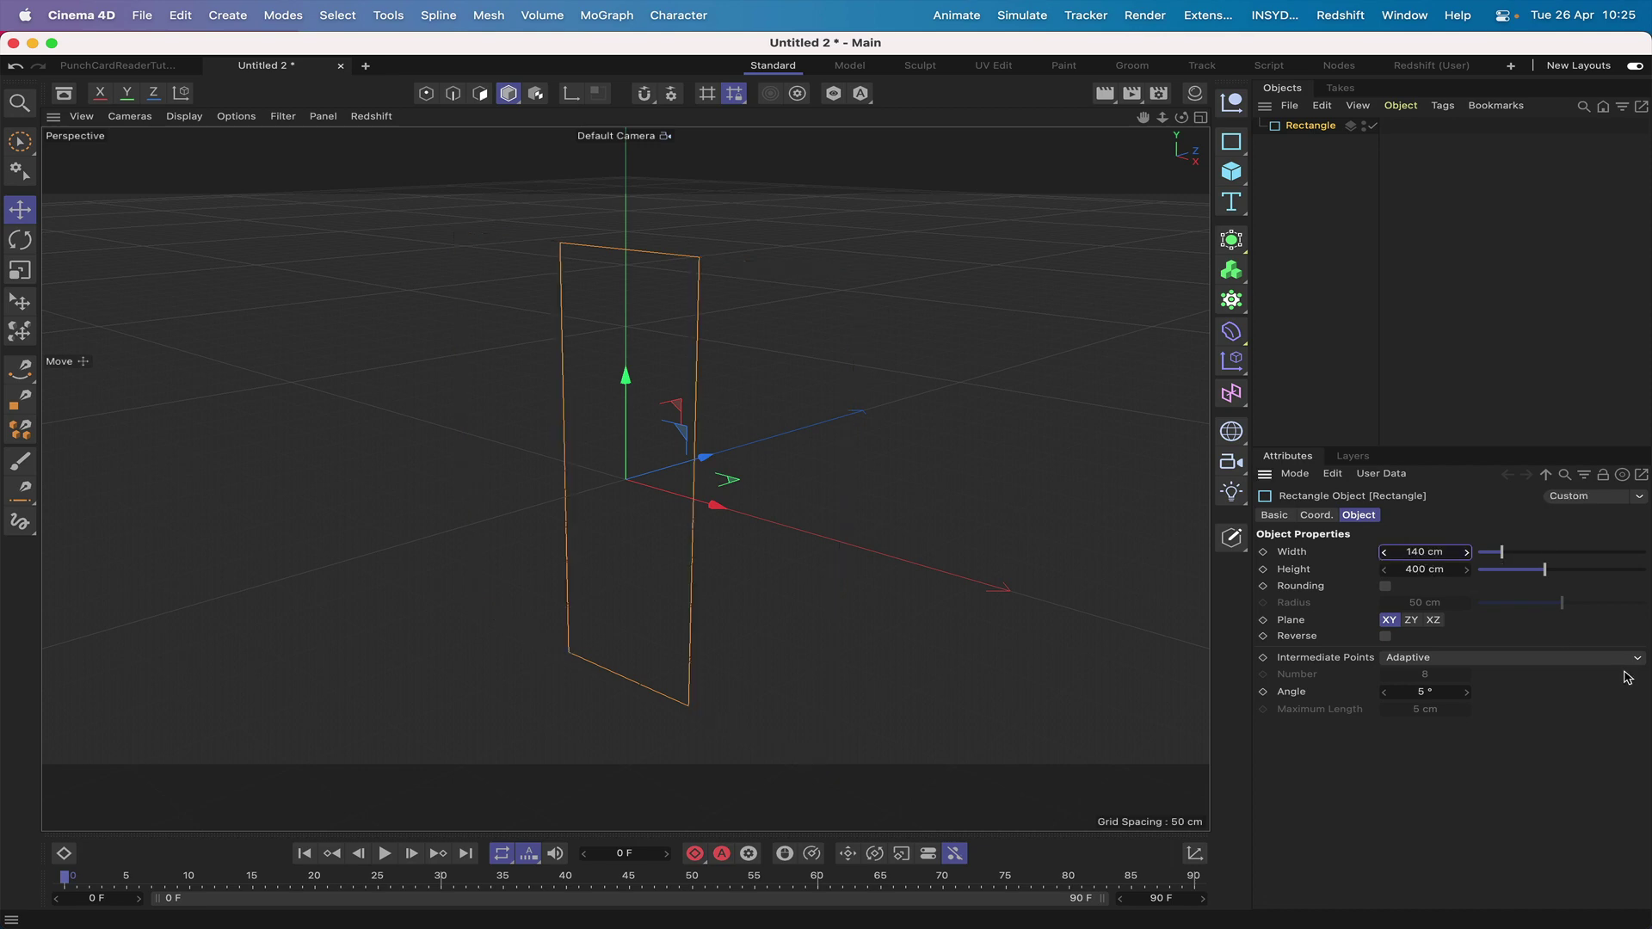
click(1421, 569)
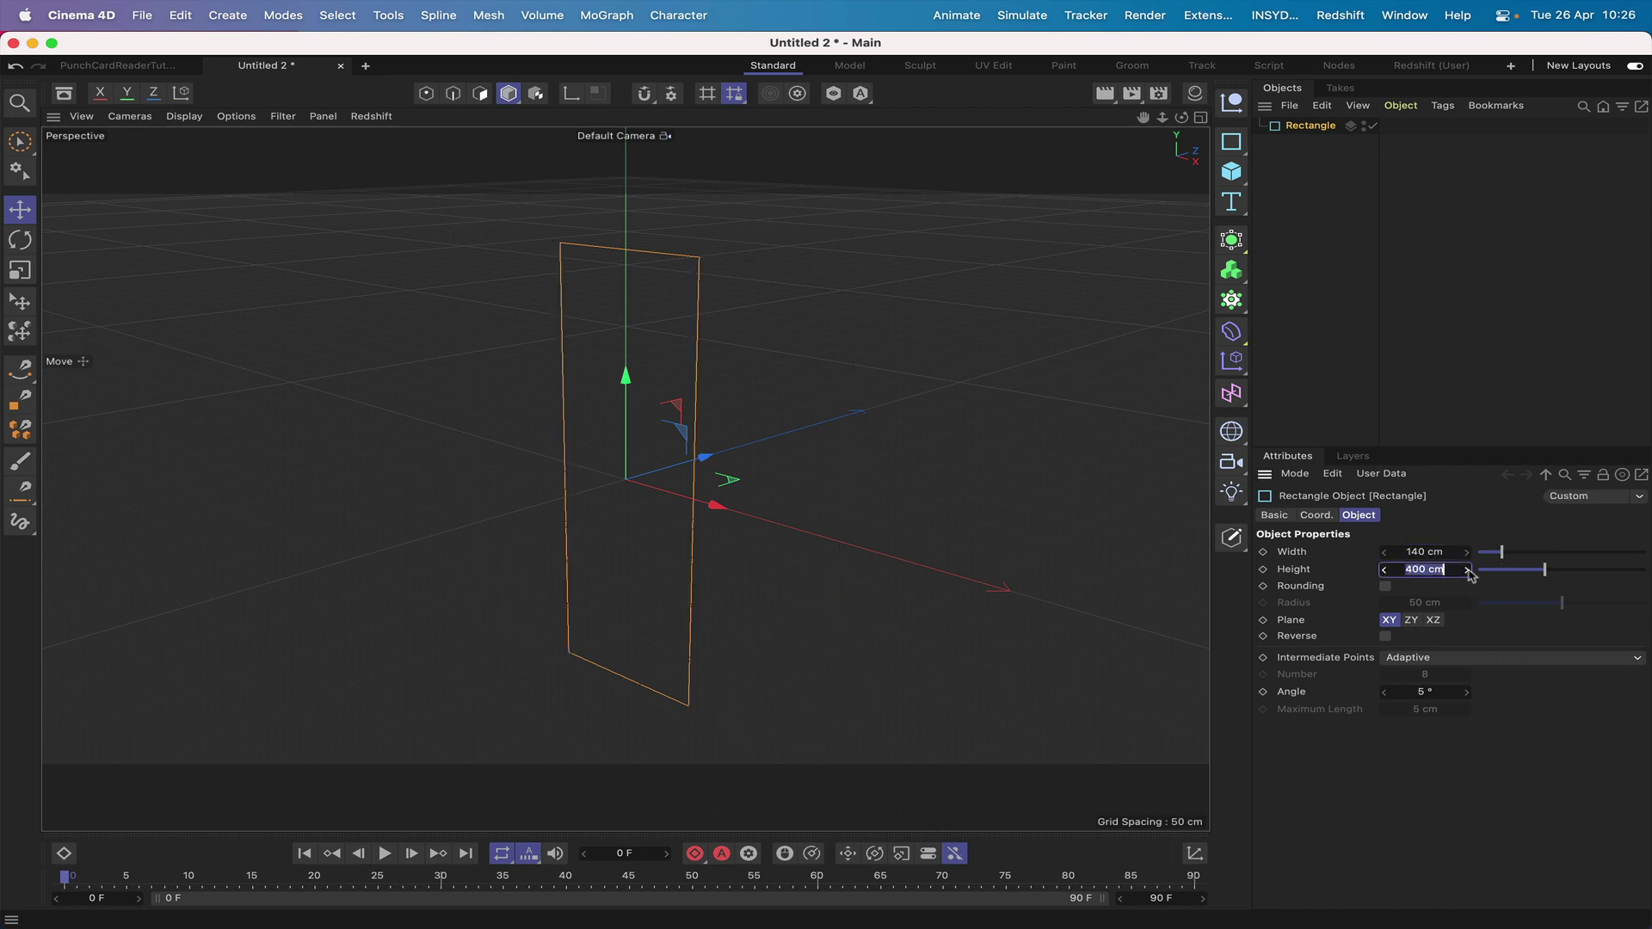
text(340)
key(Return)
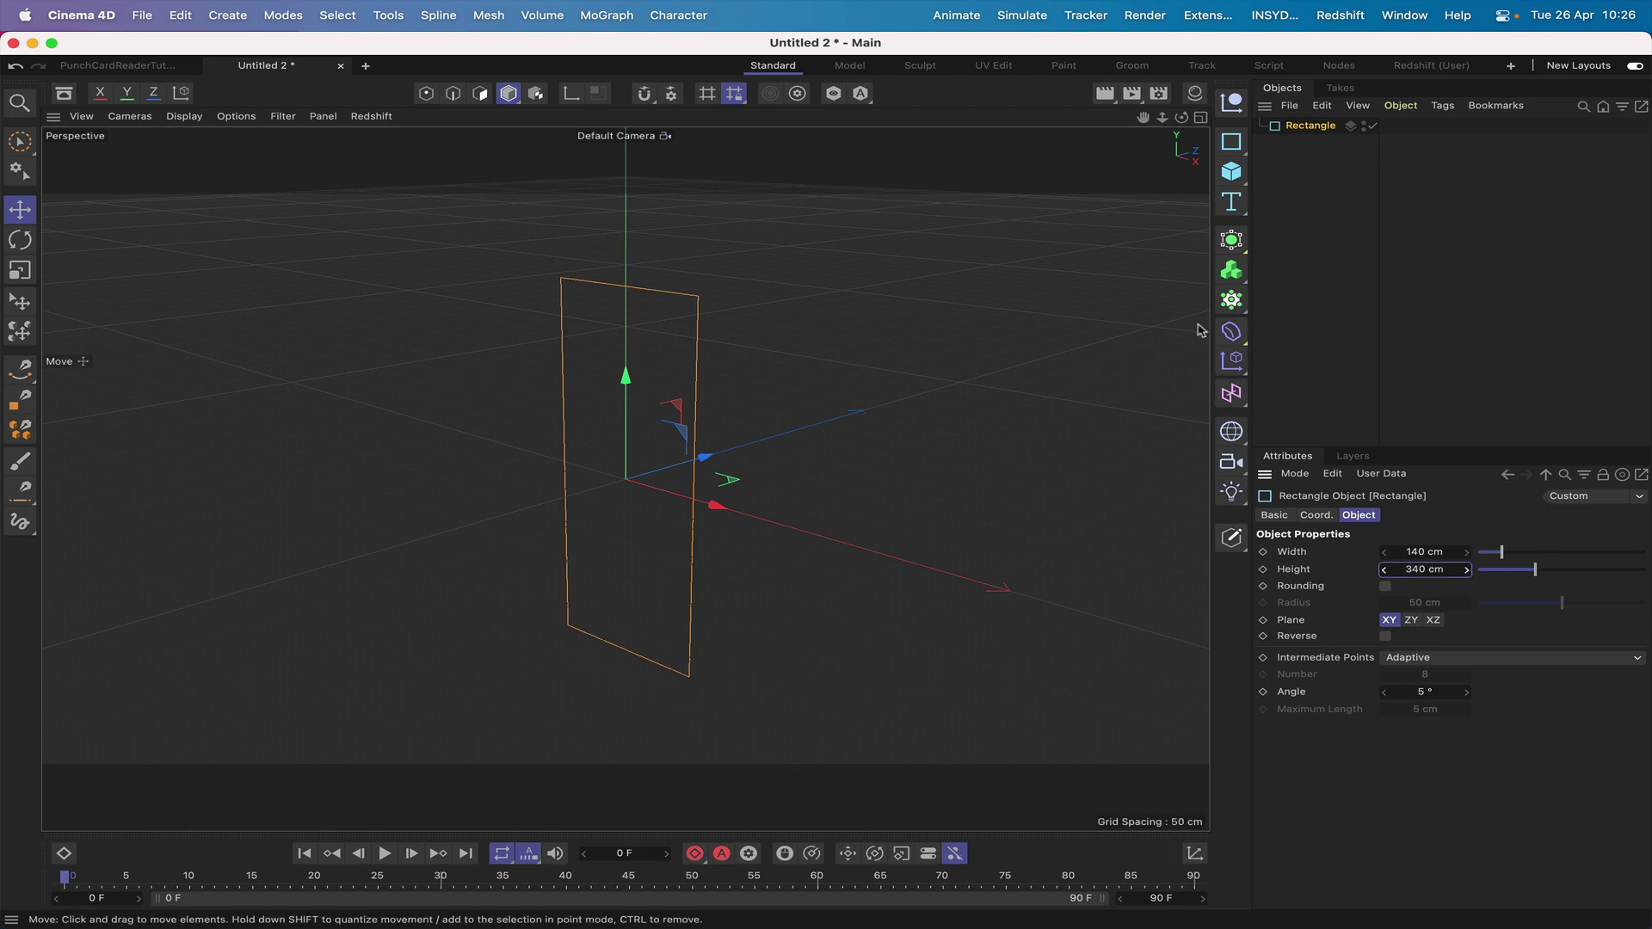
drag(1181, 117, 1089, 128)
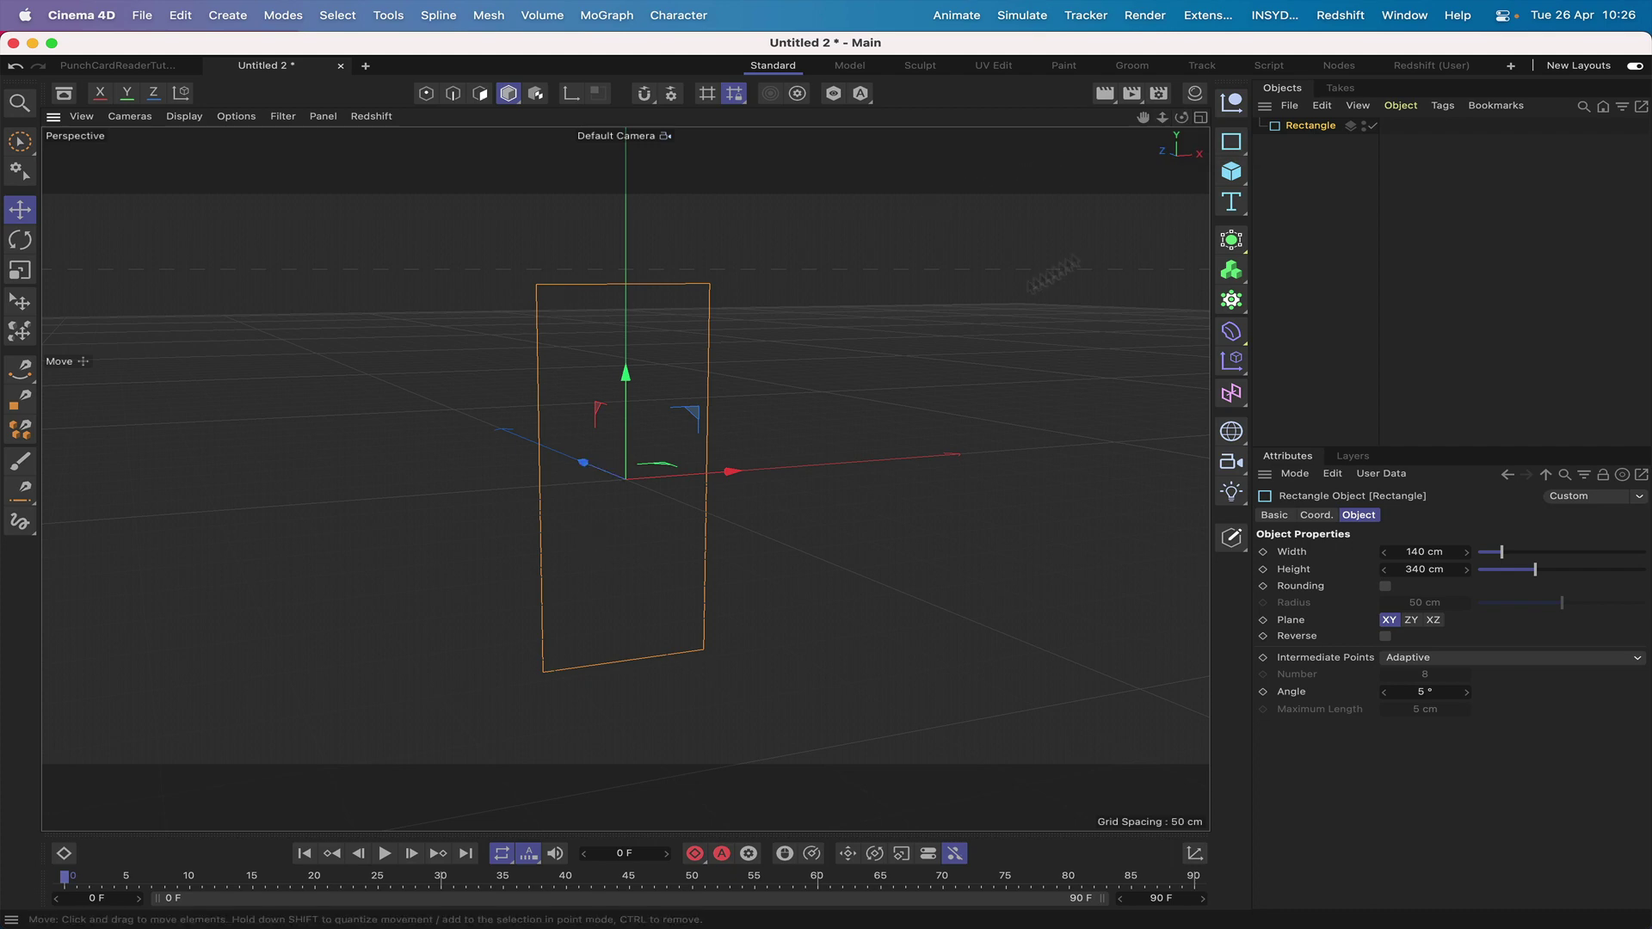
- Add a Circle spline with 5 cm radius and nest it under a new Grid Cloner
click(1232, 144)
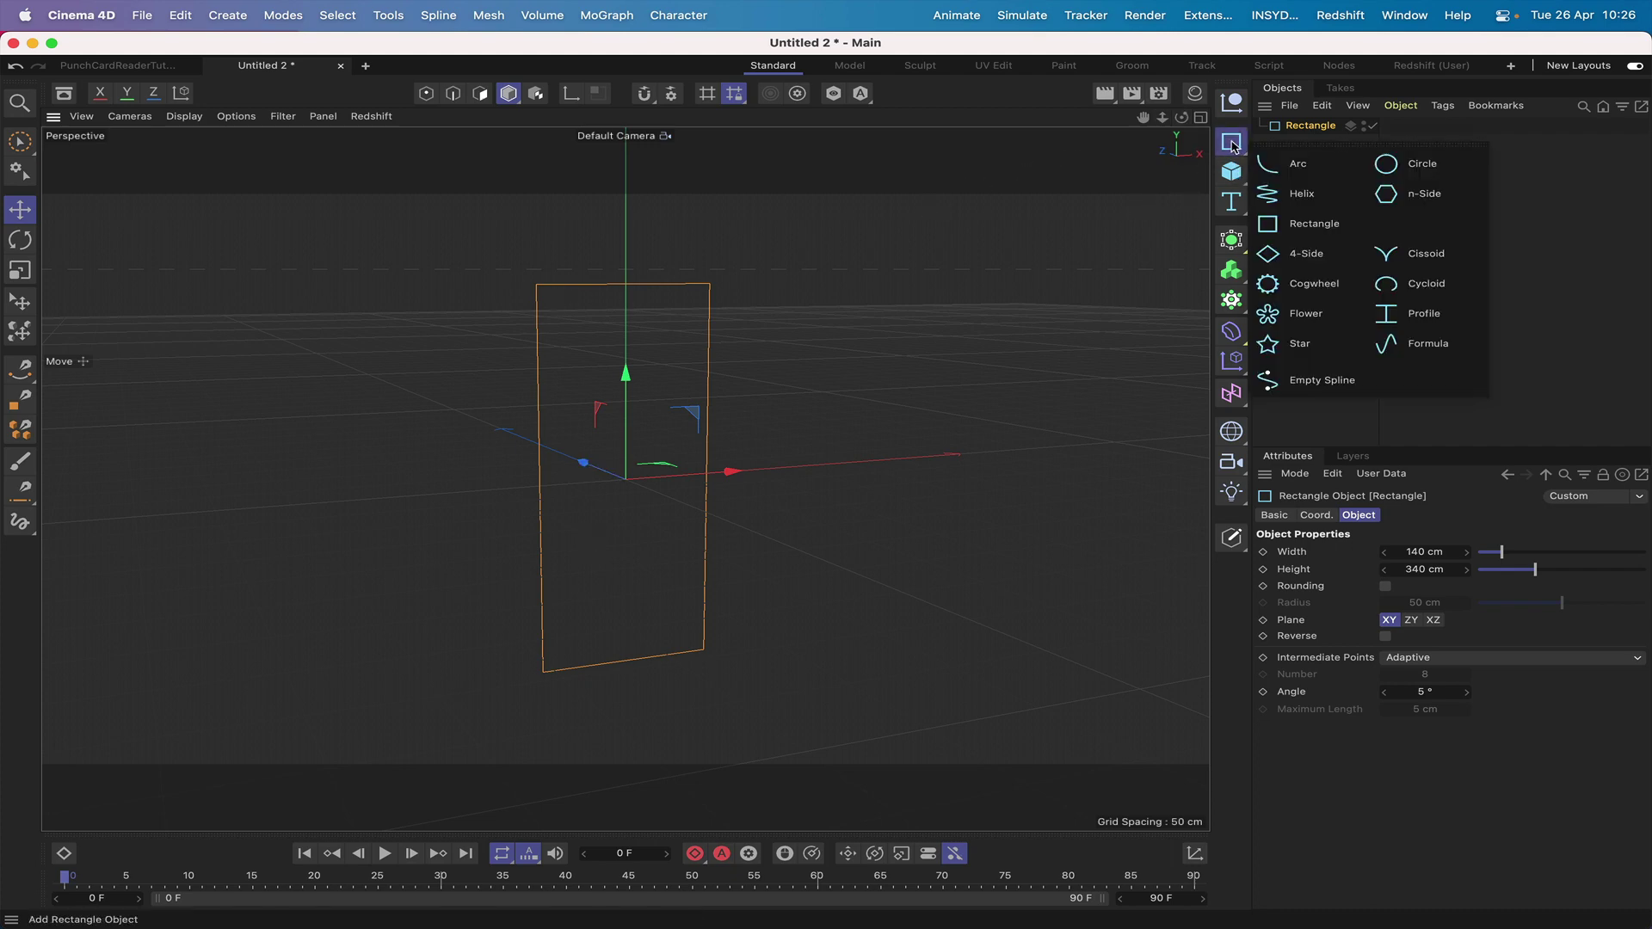
click(1421, 166)
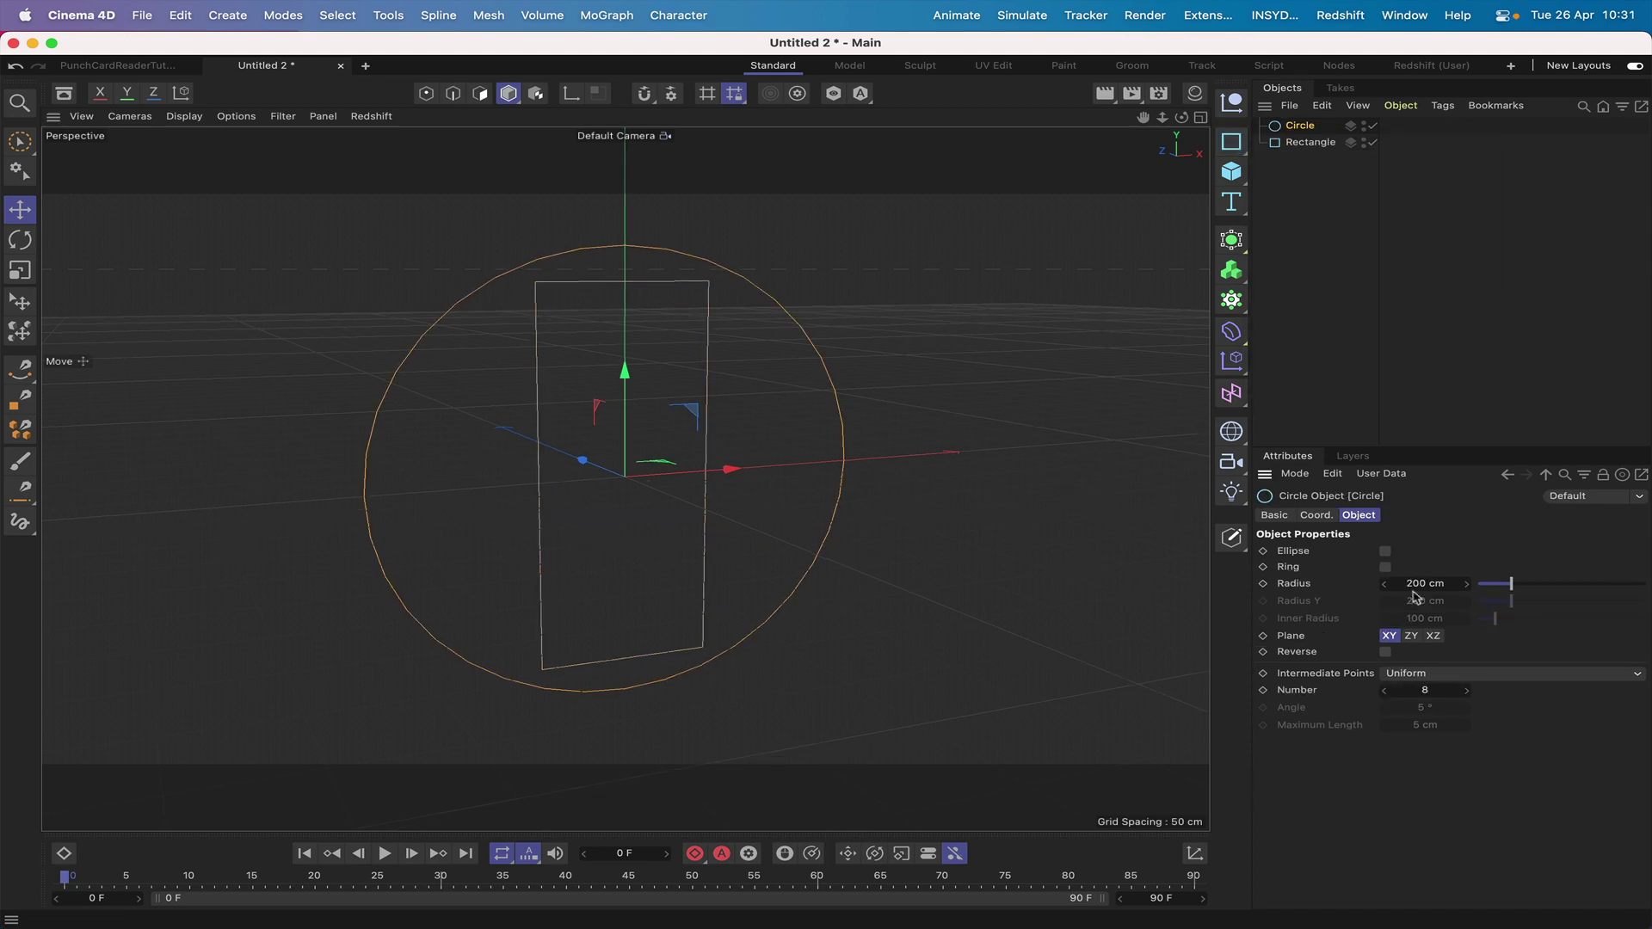
click(1415, 583)
text(5)
key(Return)
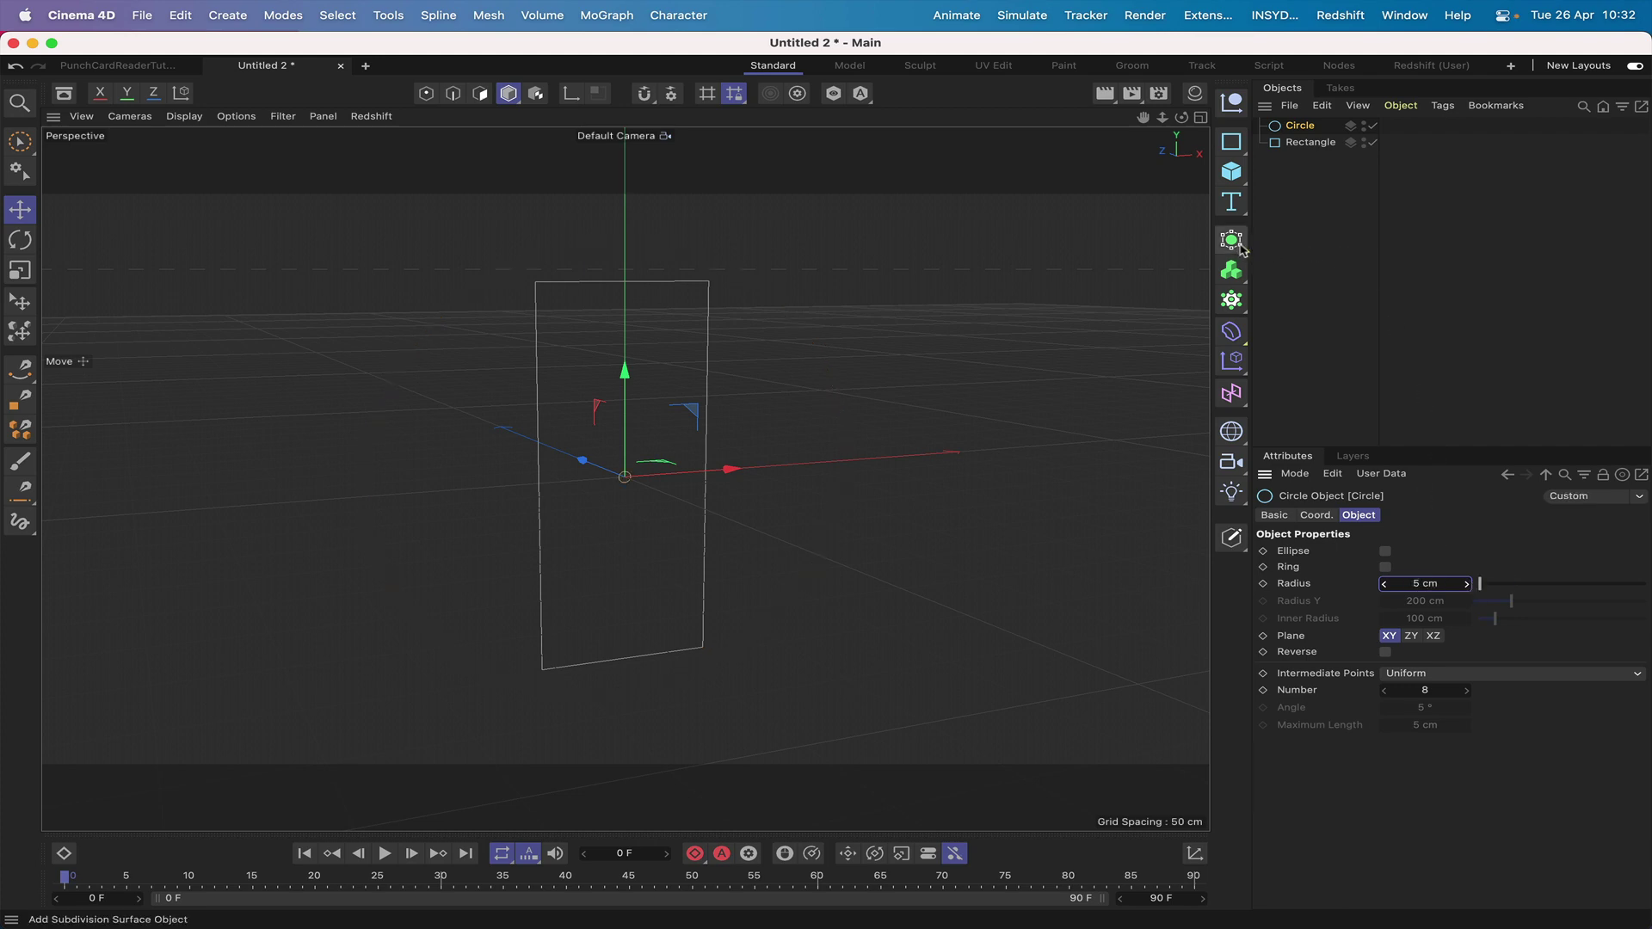
alt+click(1232, 298)
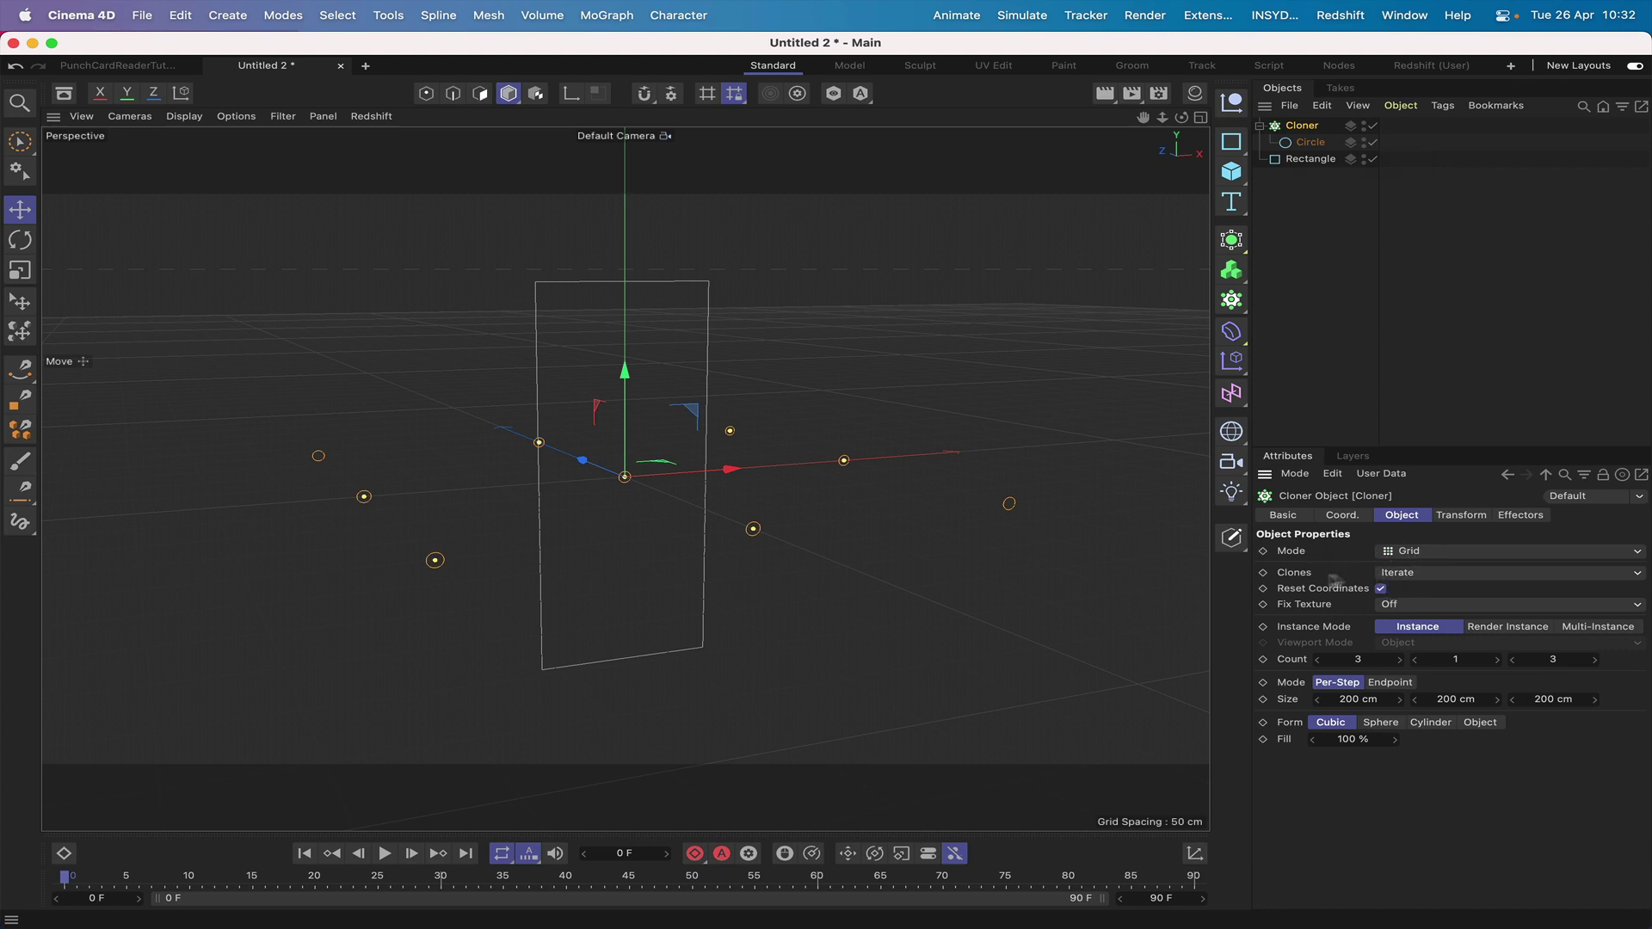
- Set the Cloner grid count to 7, 17, 1
click(1358, 661)
click(1469, 661)
text(17)
key(Return)
click(1552, 660)
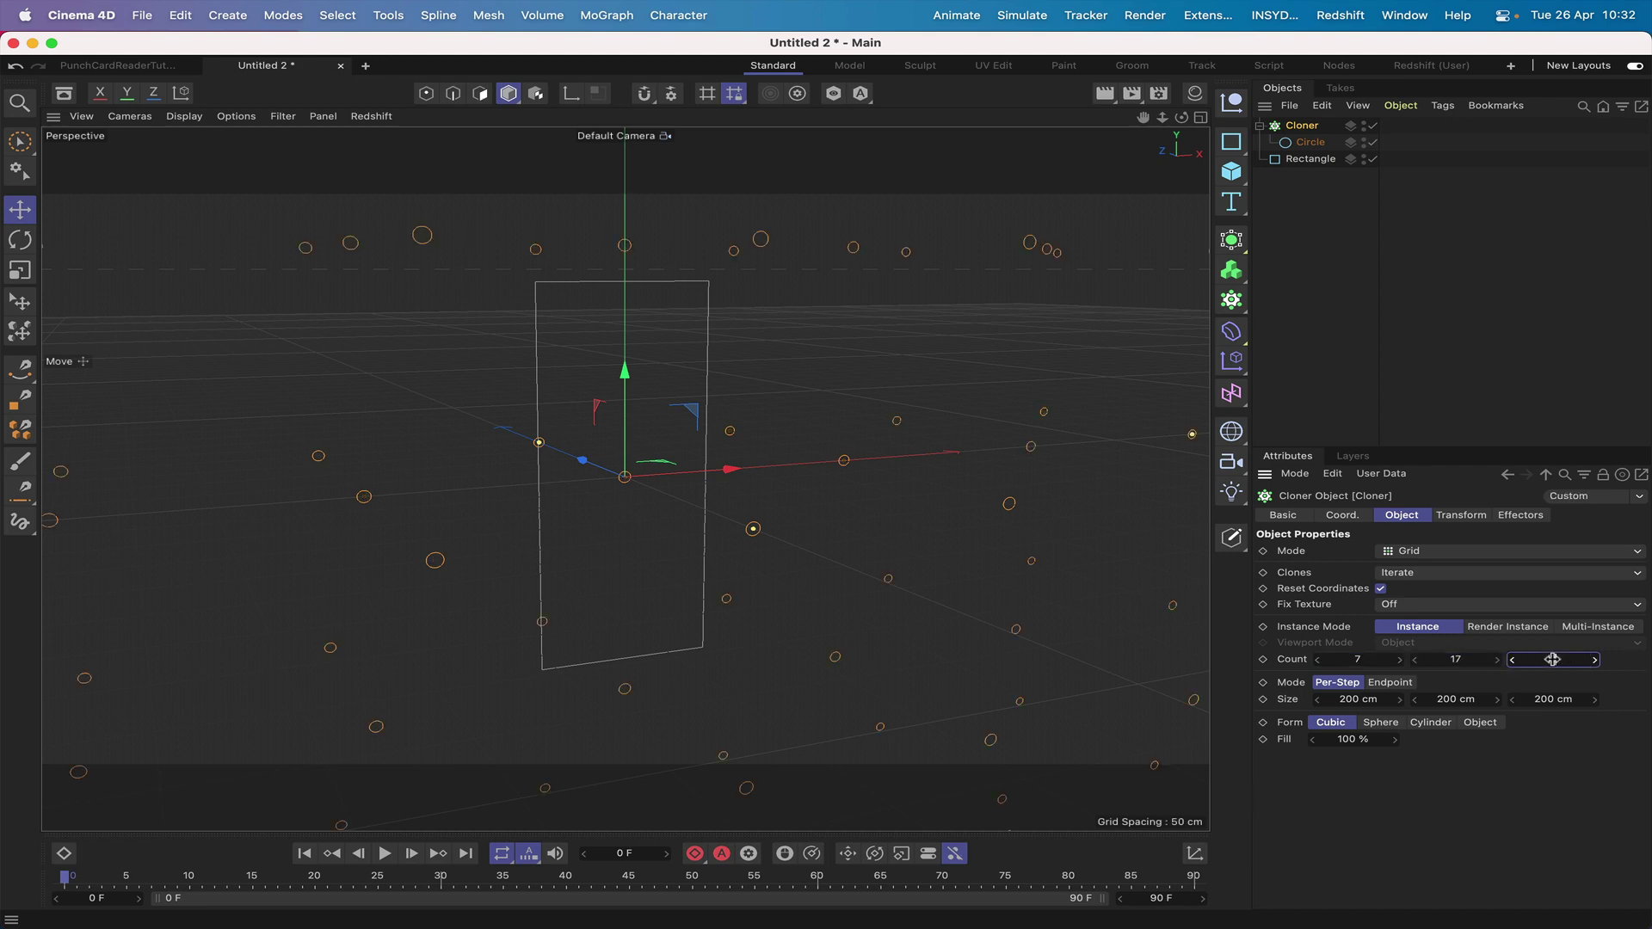
text(1)
key(Return)
- Set the Cloner grid size to 20 cm, 20 cm, 0 cm
click(1347, 699)
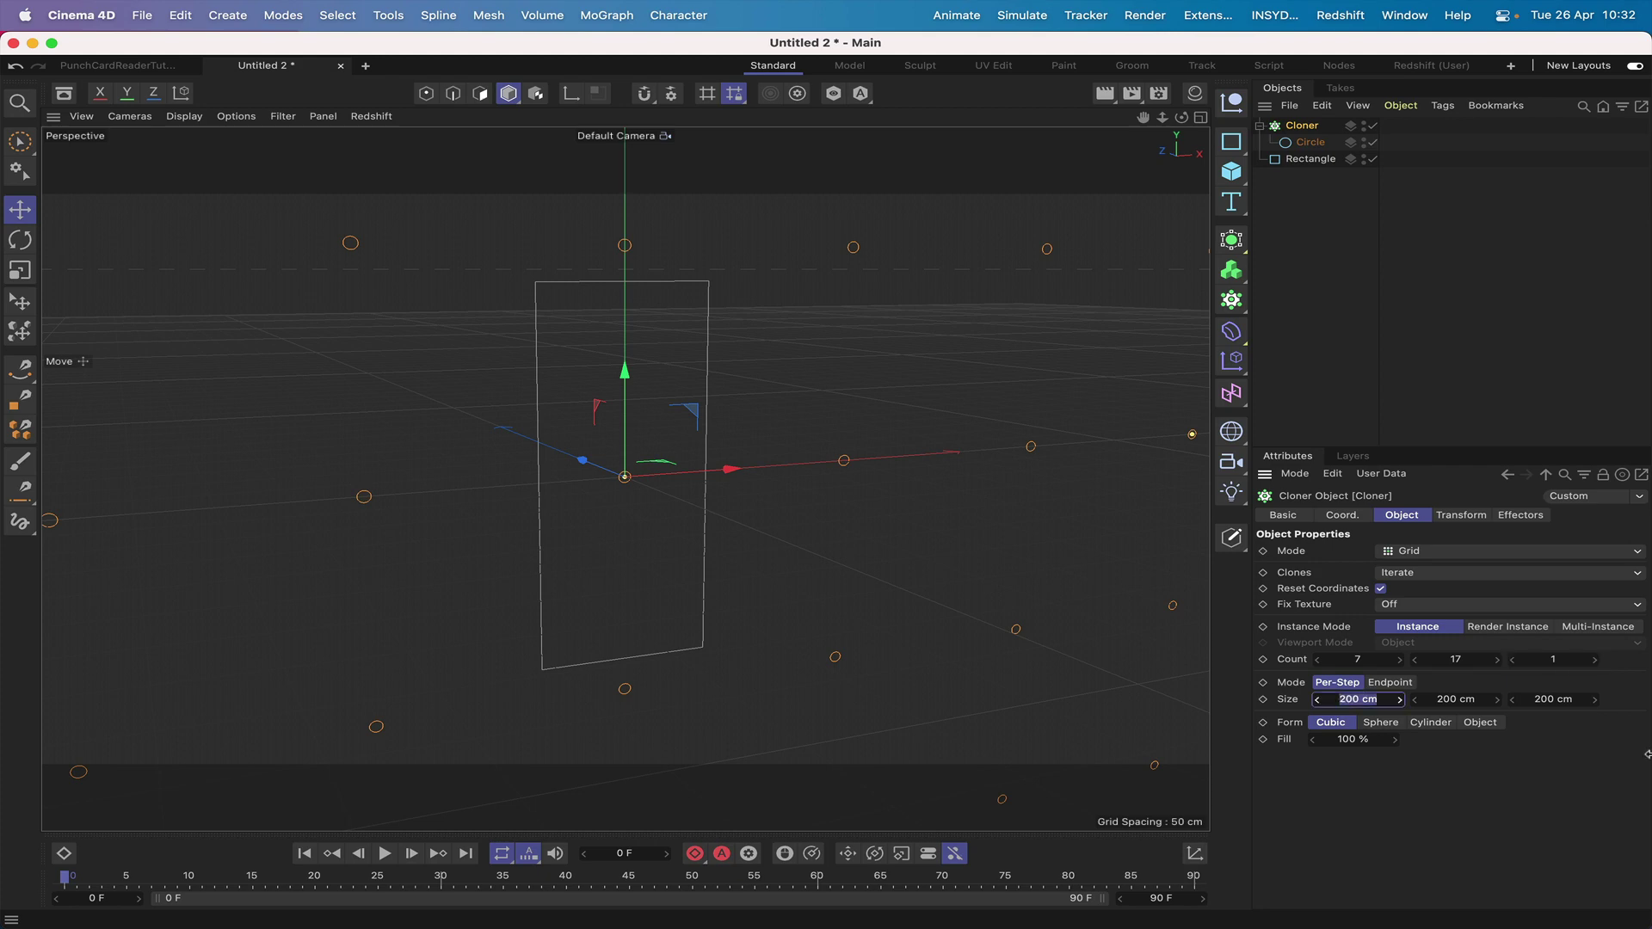
text(20)
click(1454, 699)
text(20)
key(Return)
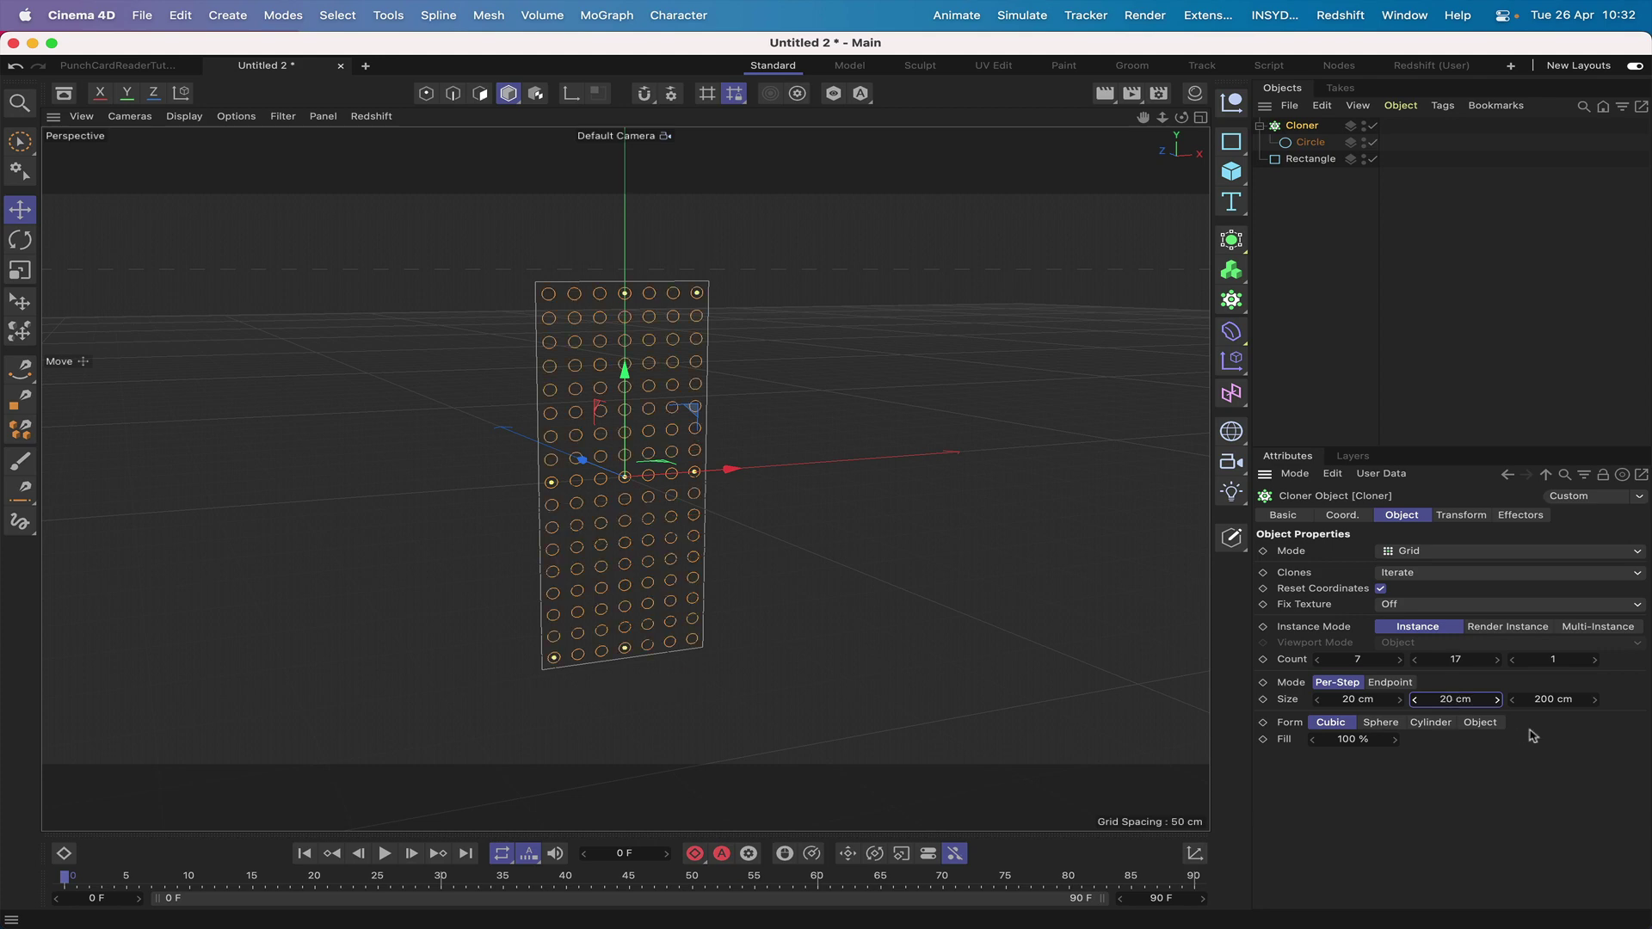
click(1553, 699)
text(0)
key(Return)
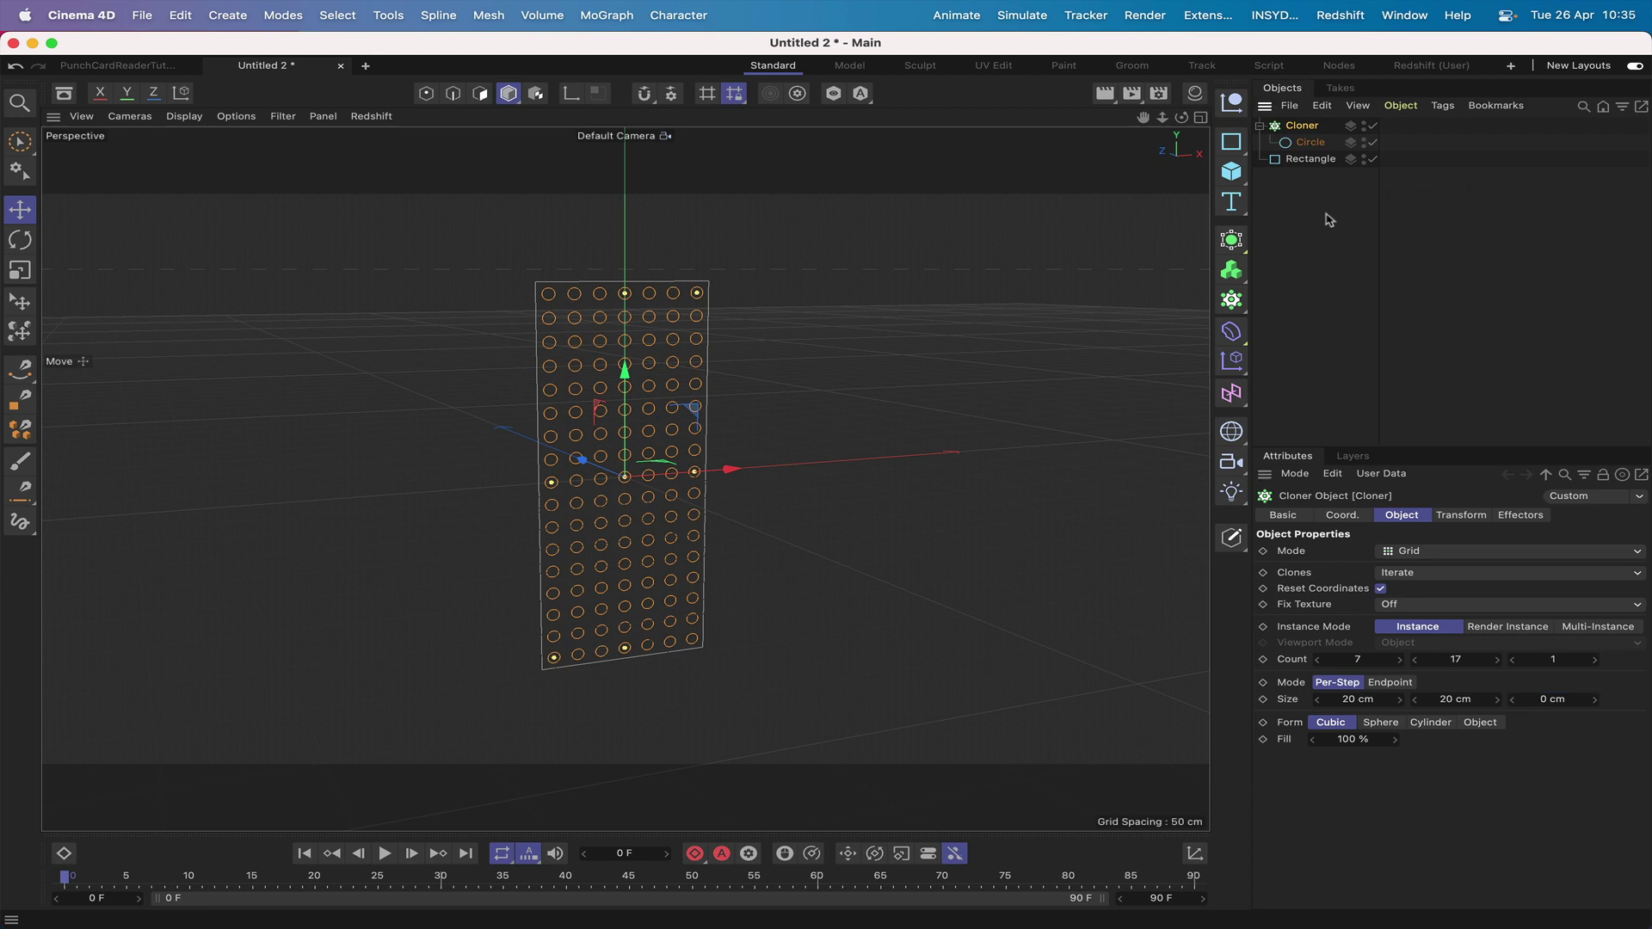
- Group the Cloner, Circle and Rectangle under a null named Originals
drag(1329, 222, 1280, 107)
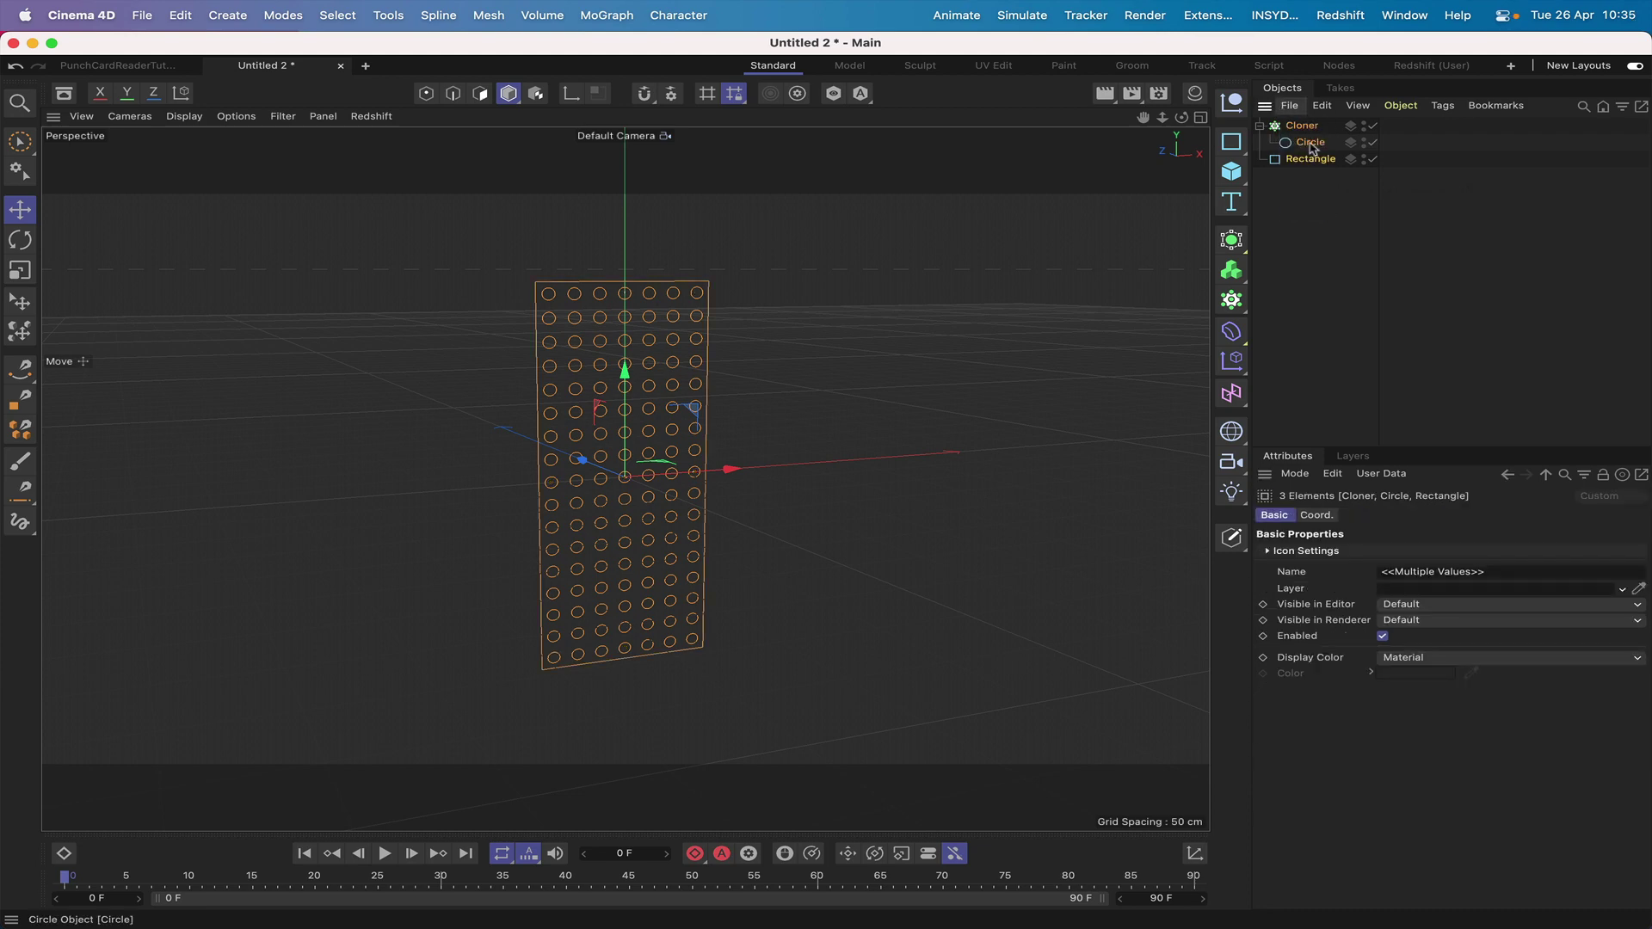
key(alt+g)
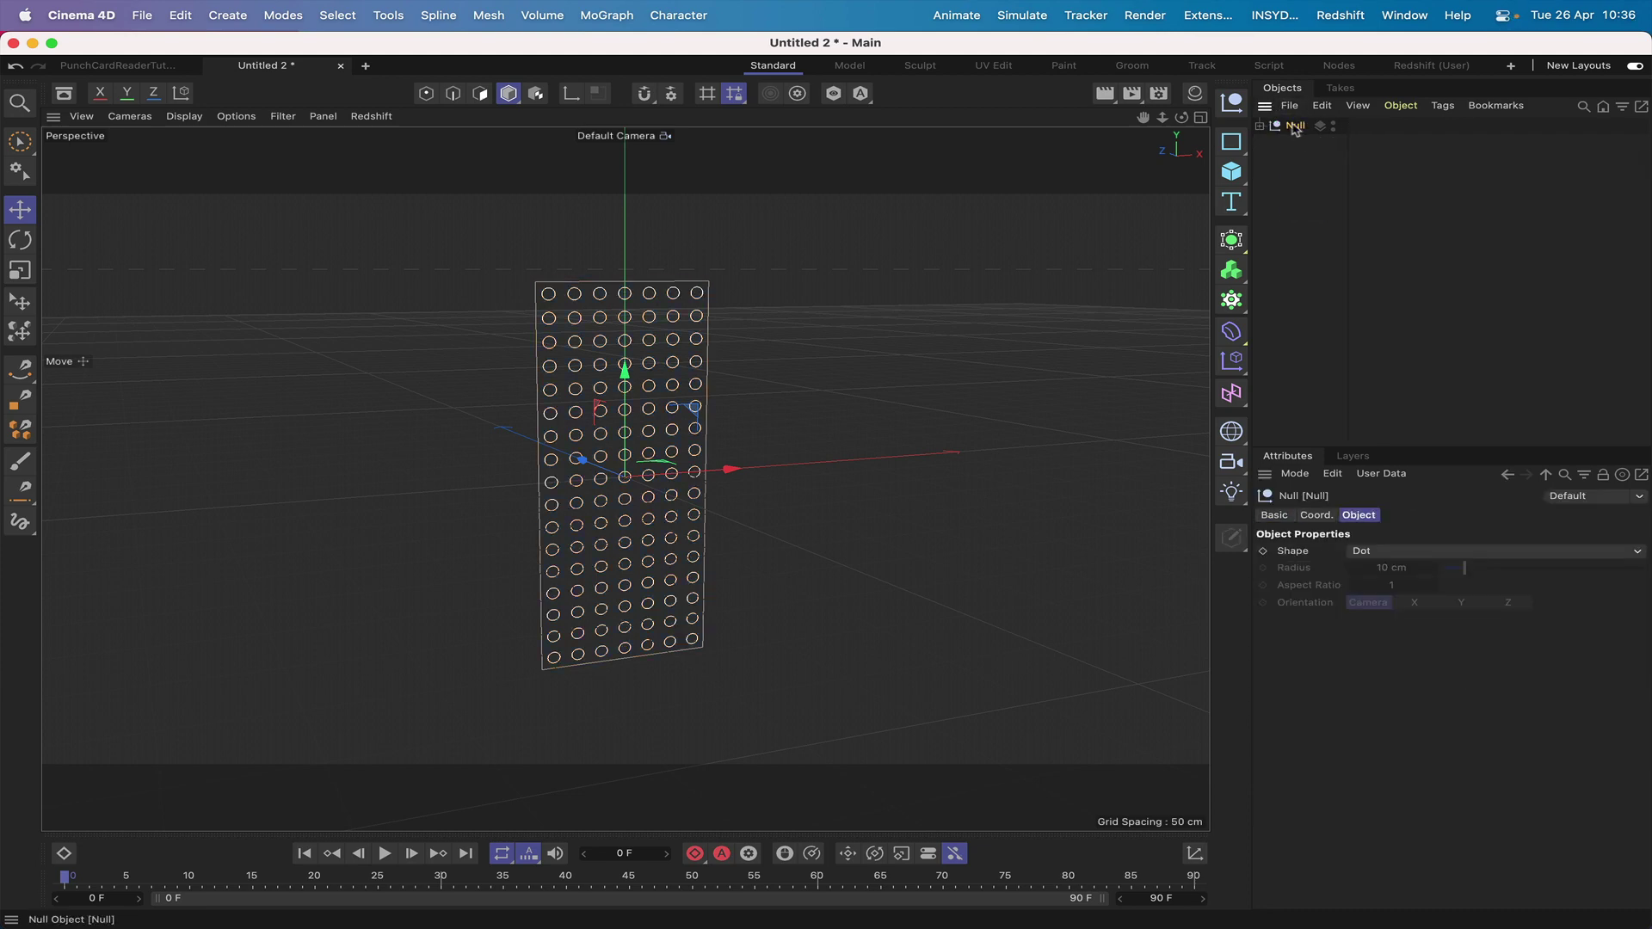
double_click(1295, 126)
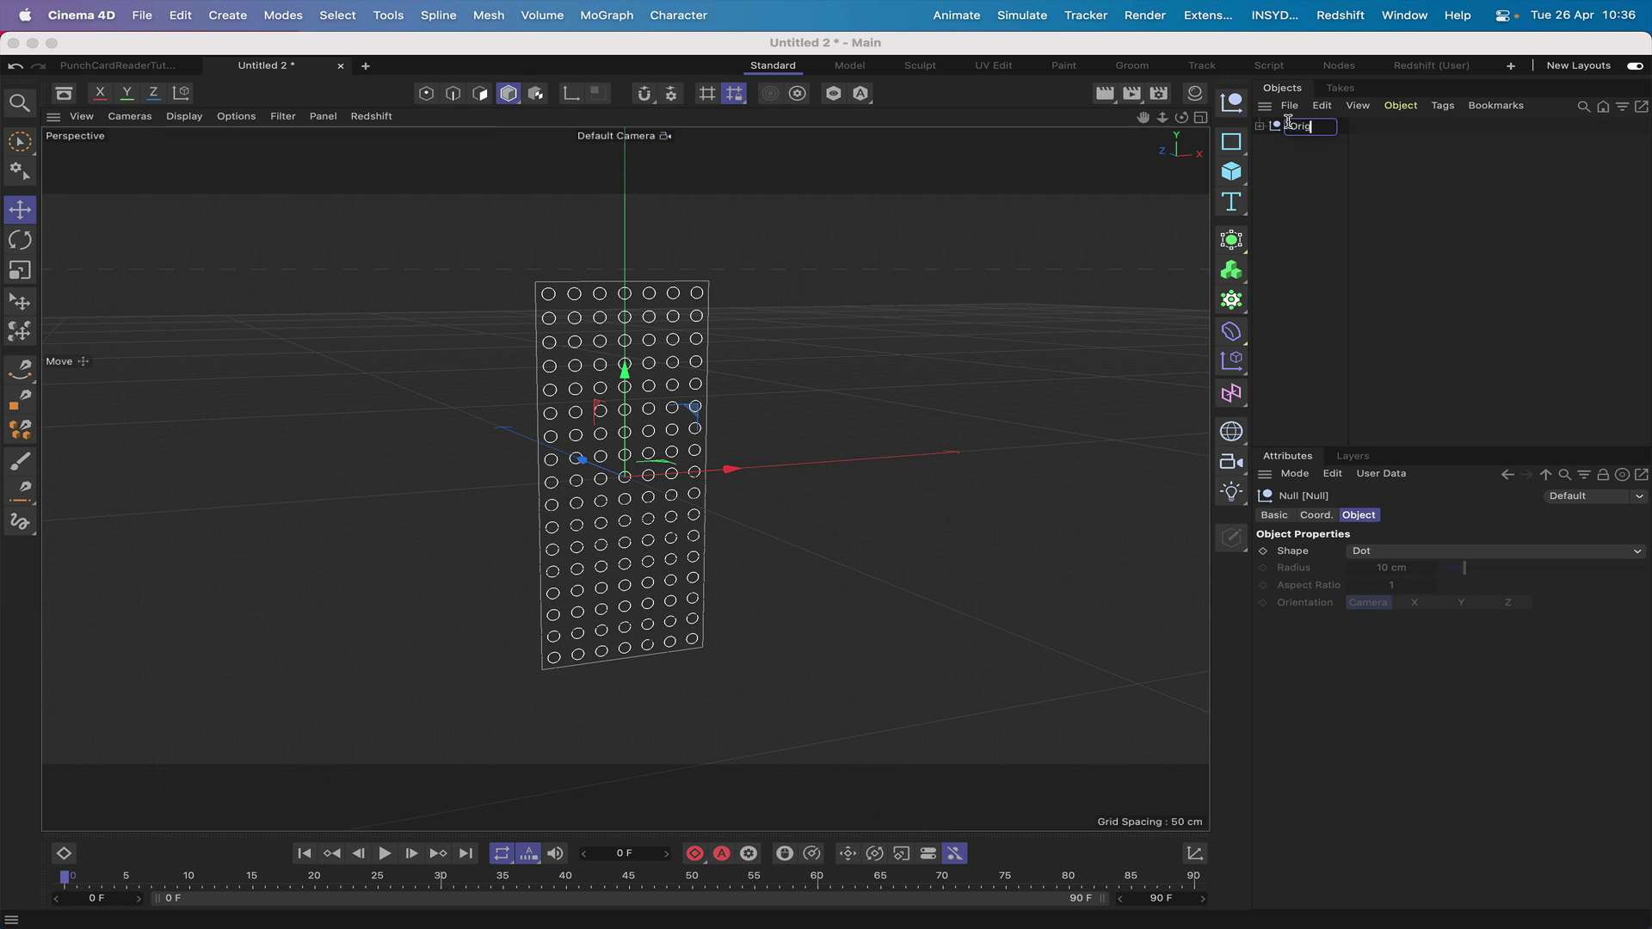
key(Return)
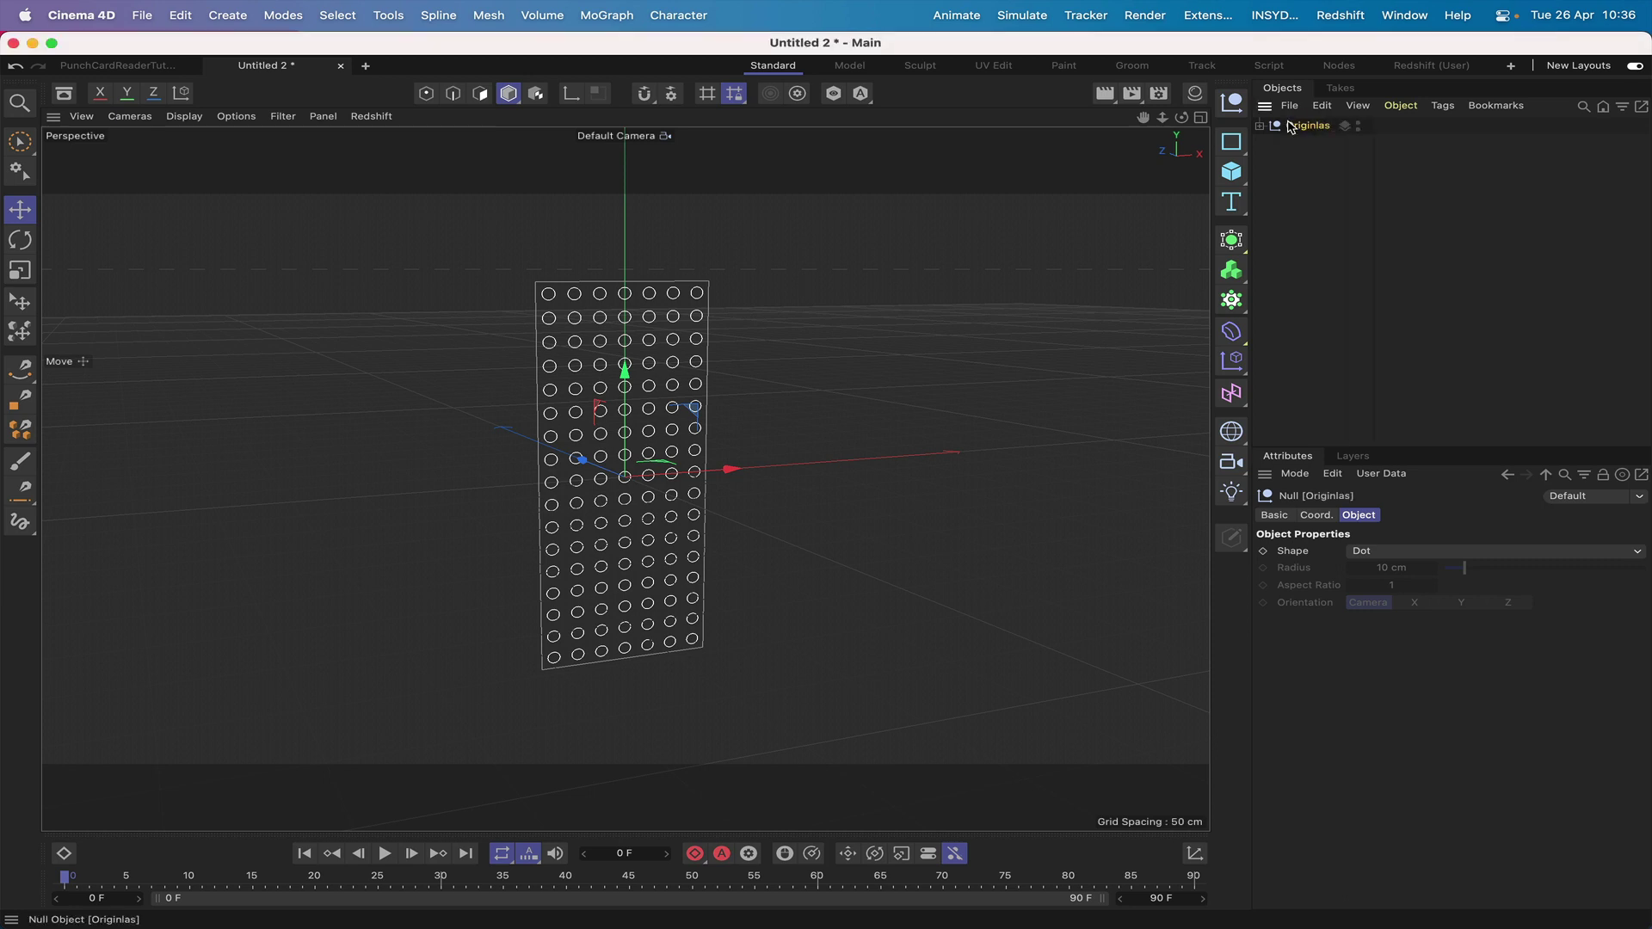
double_click(1333, 126)
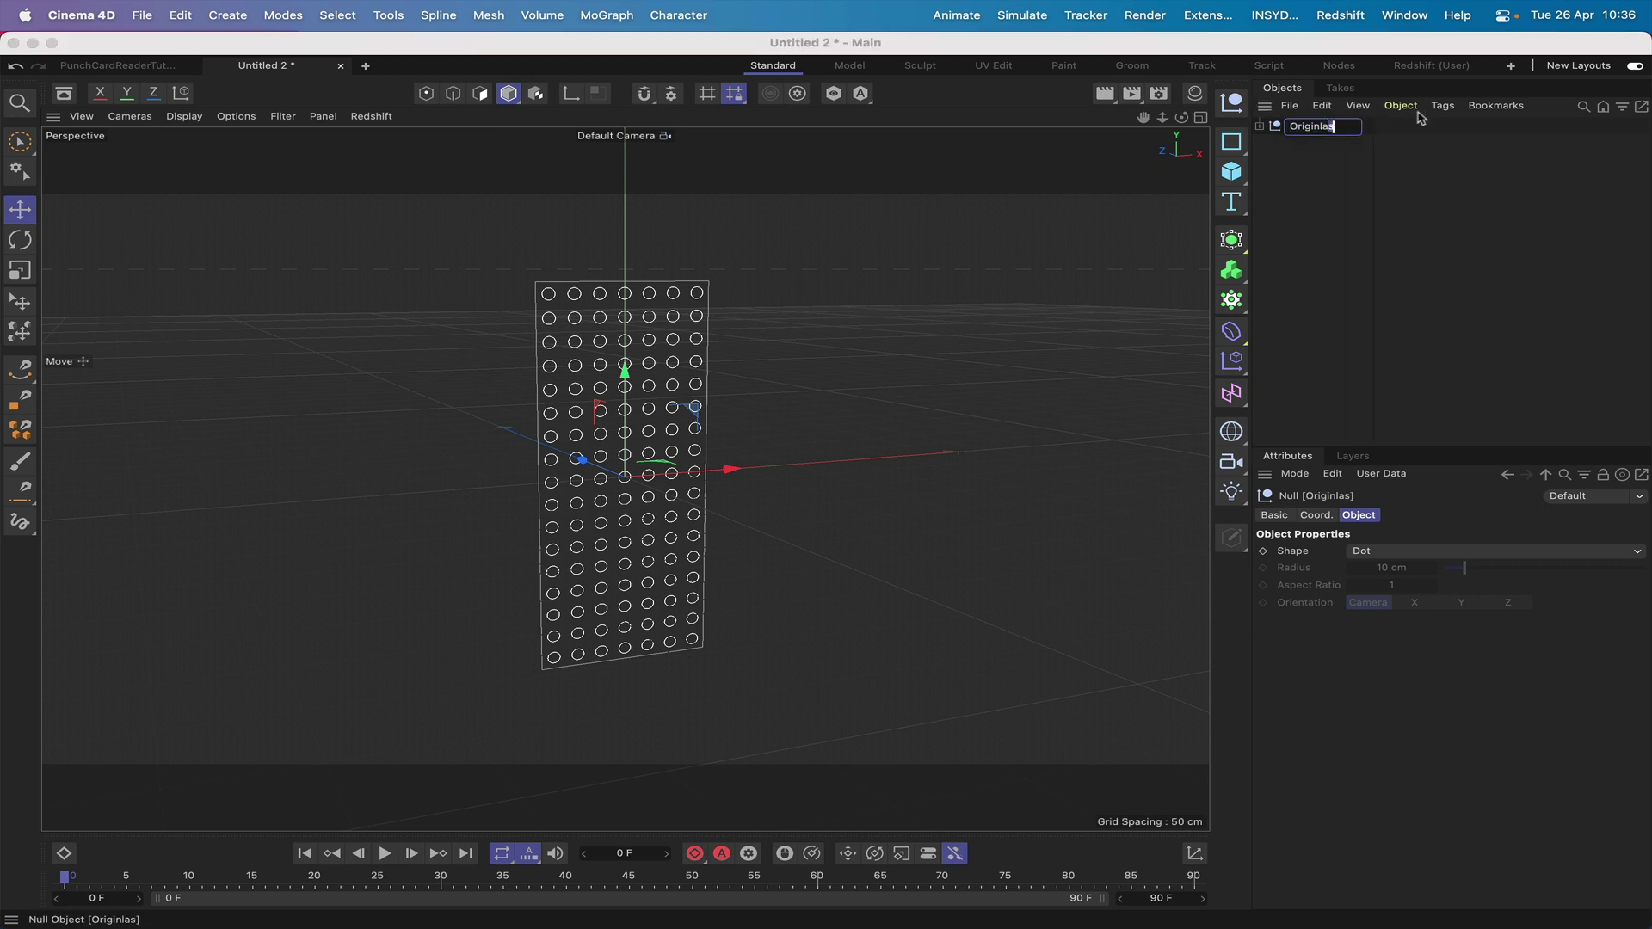
key(Right)
key(shift+Left)
key(Return)
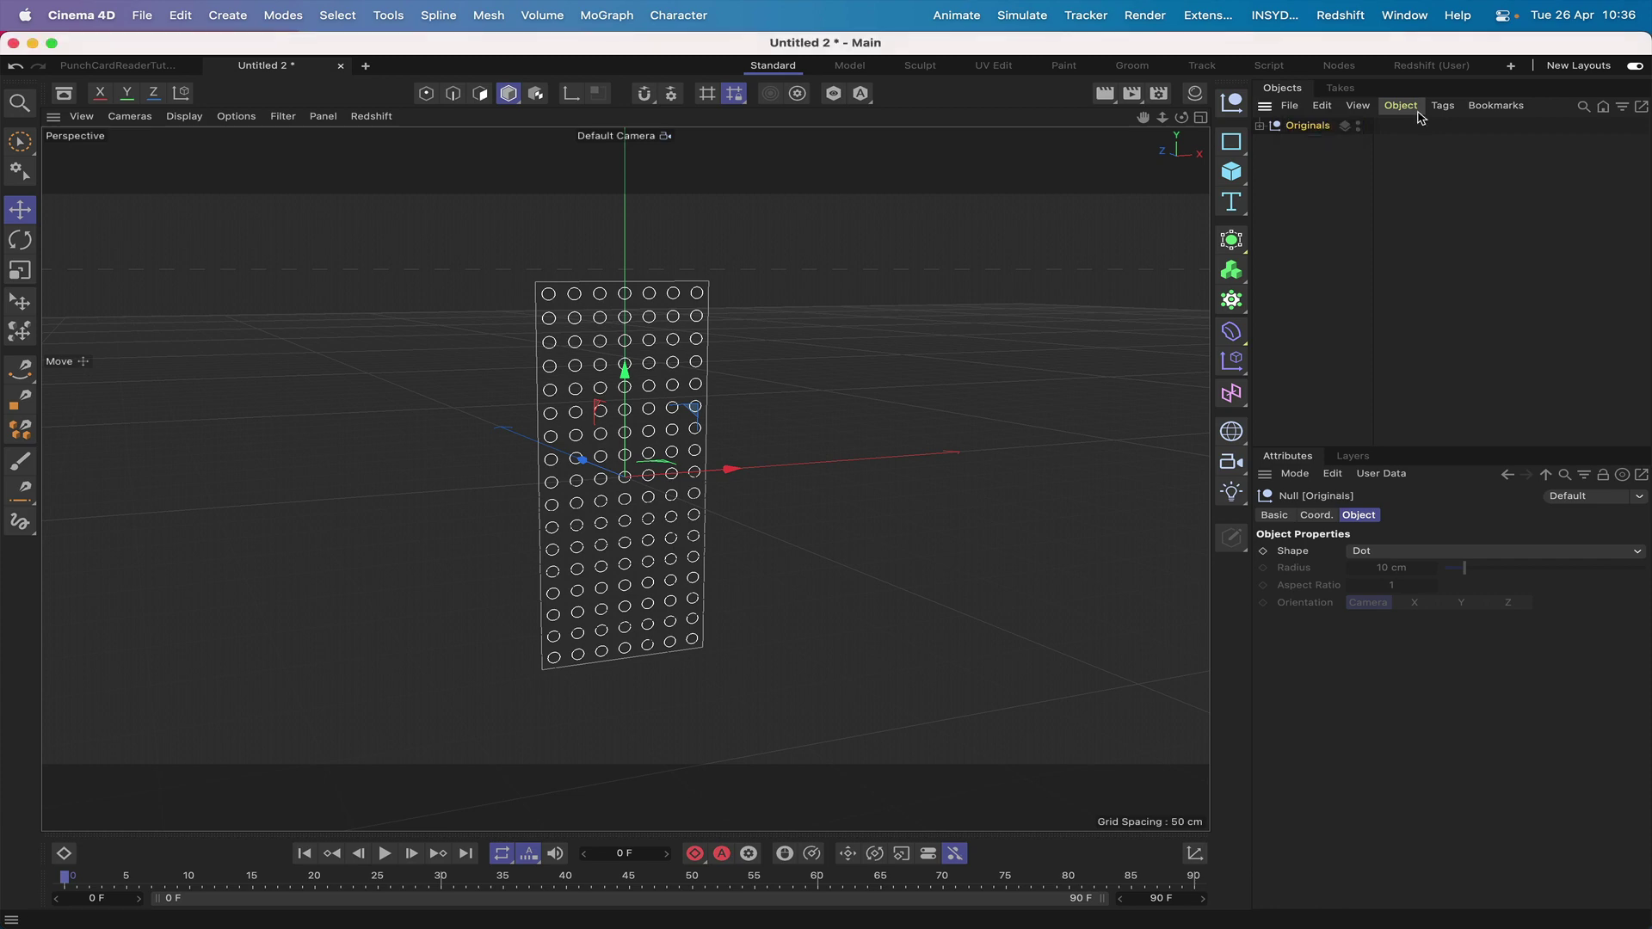
- Copy the three objects out to the top level and hide the Originals null
click(1261, 126)
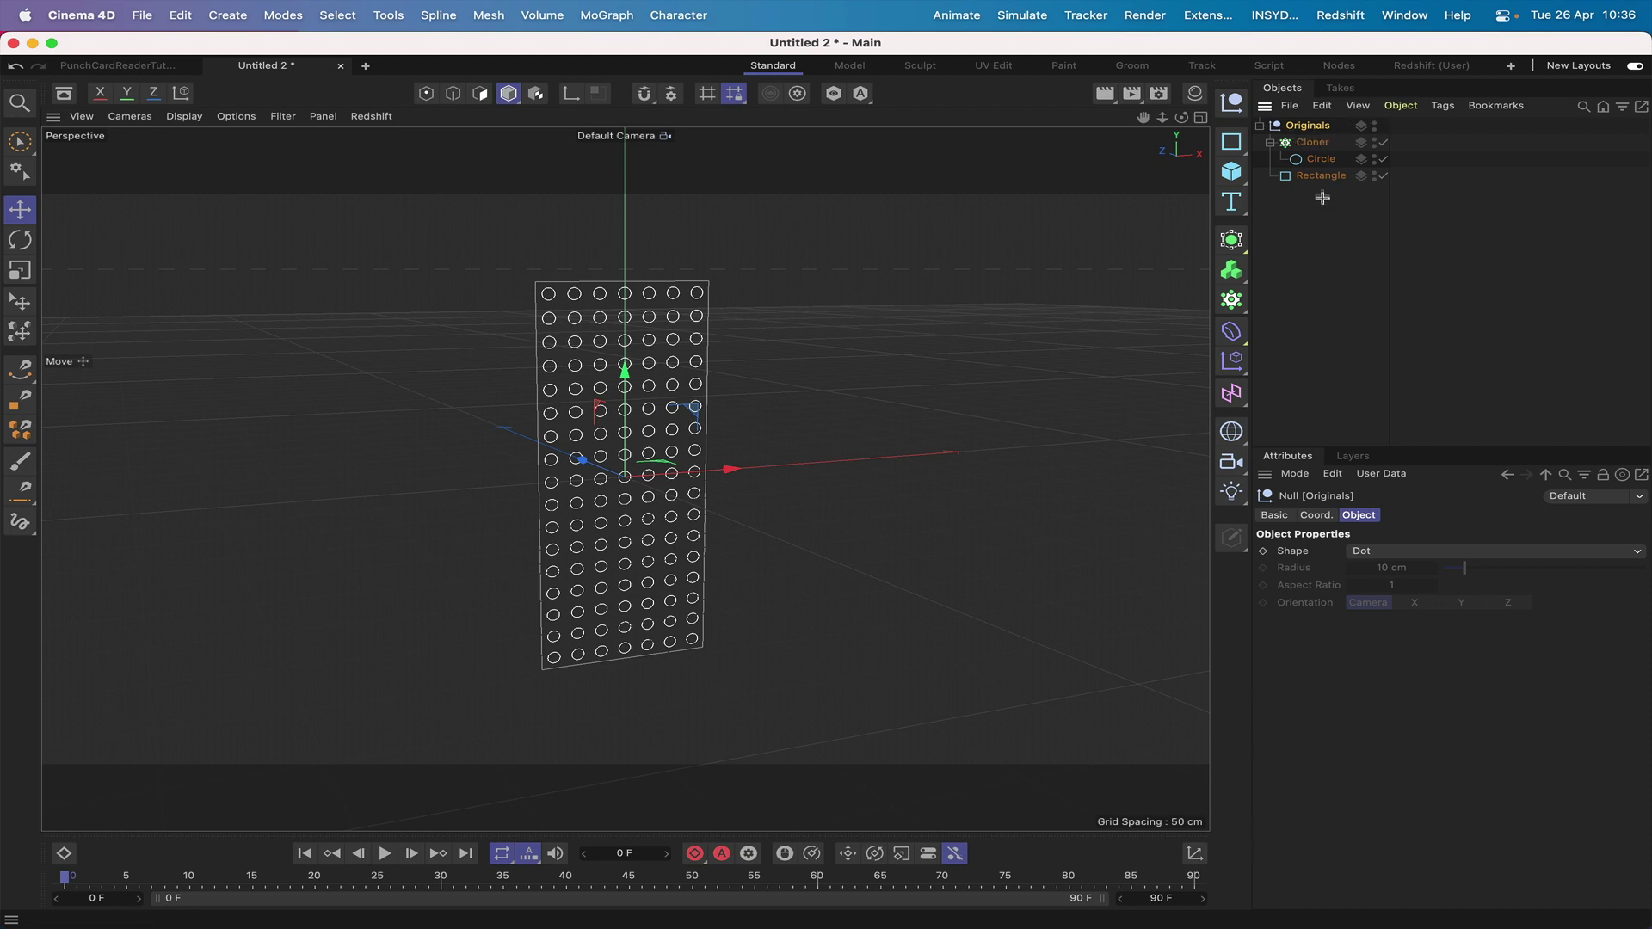
click(1311, 145)
ctrl+drag(1311, 145, 1310, 206)
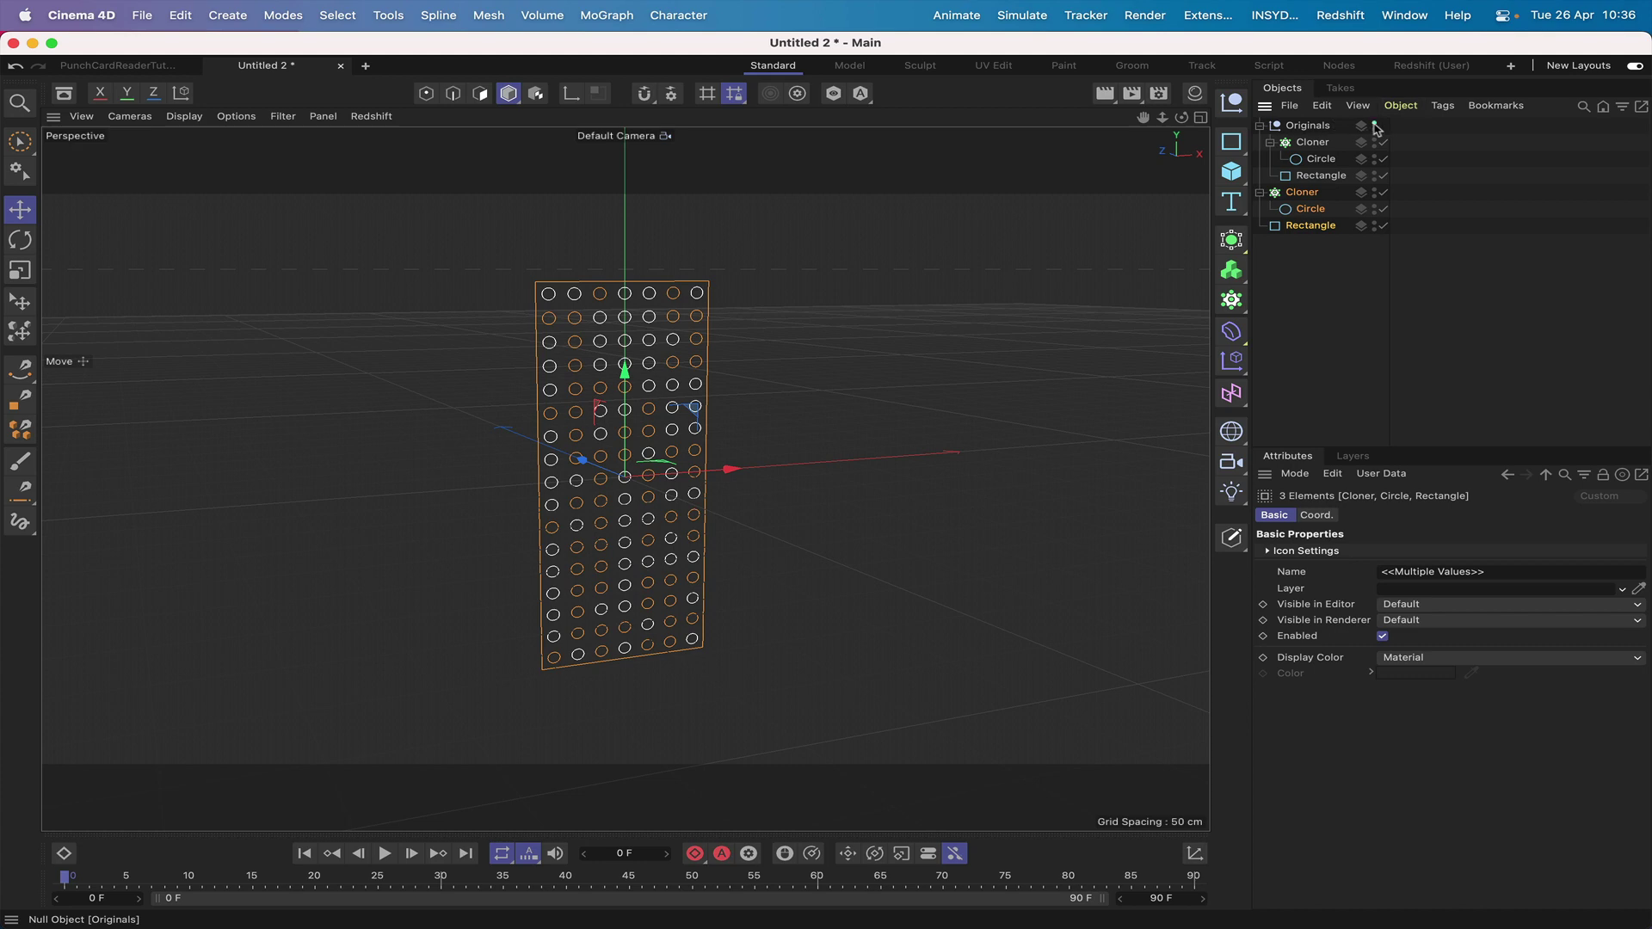
click(1373, 125)
click(1260, 126)
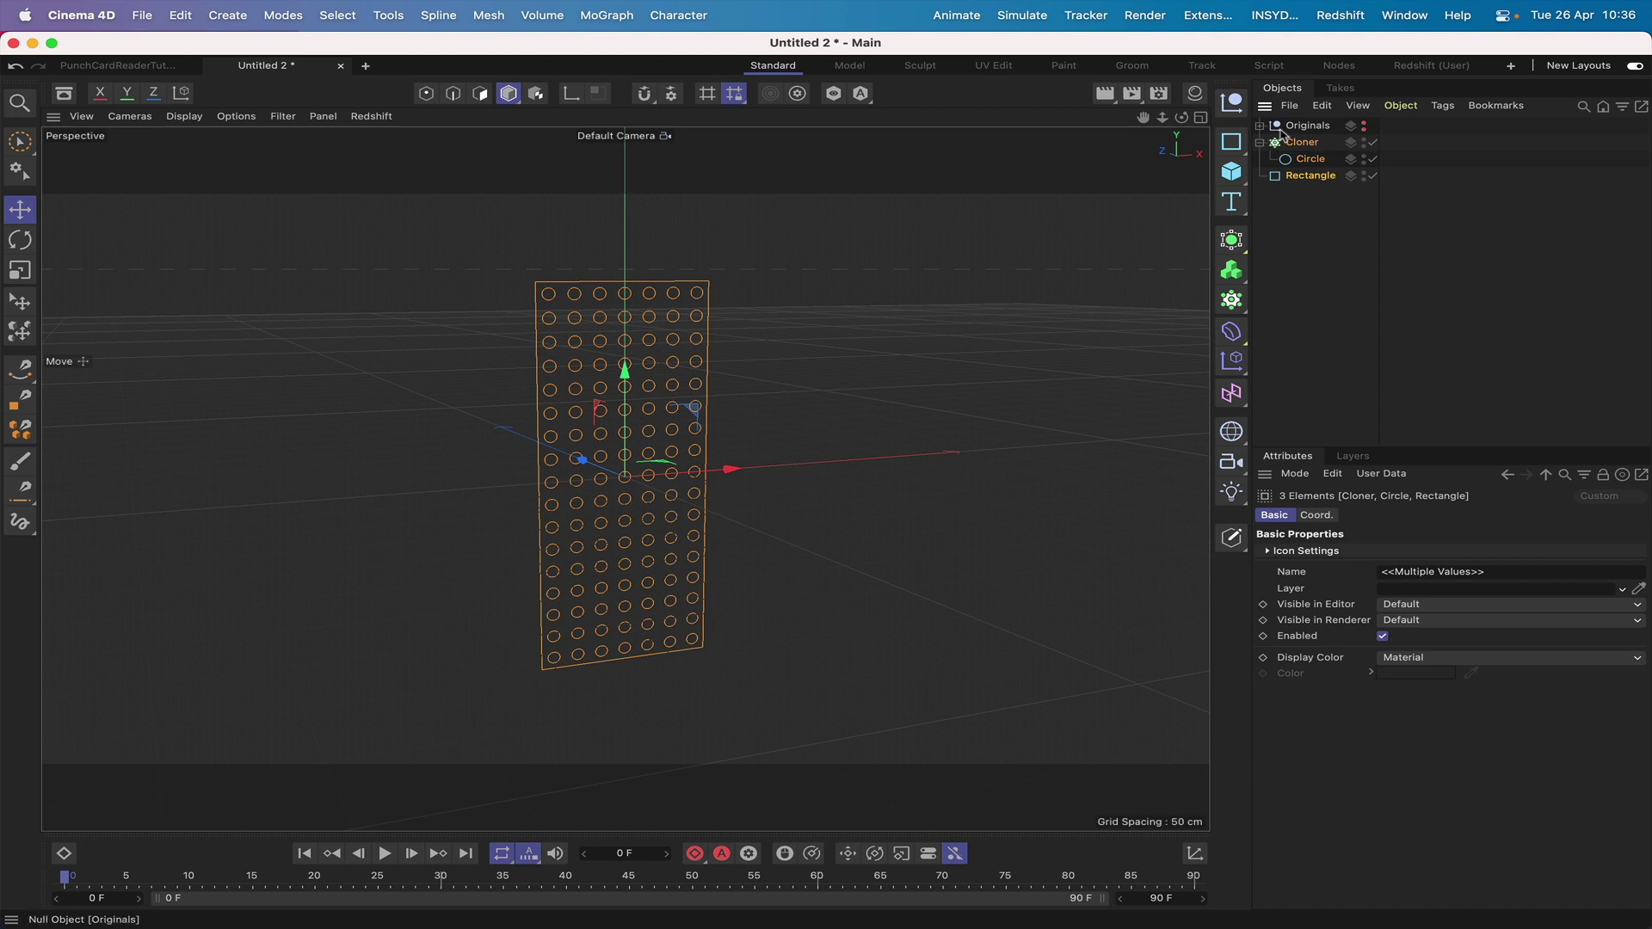
- Make the copied Cloner editable and select its circles, Circle 0 through Circle 118
click(1299, 200)
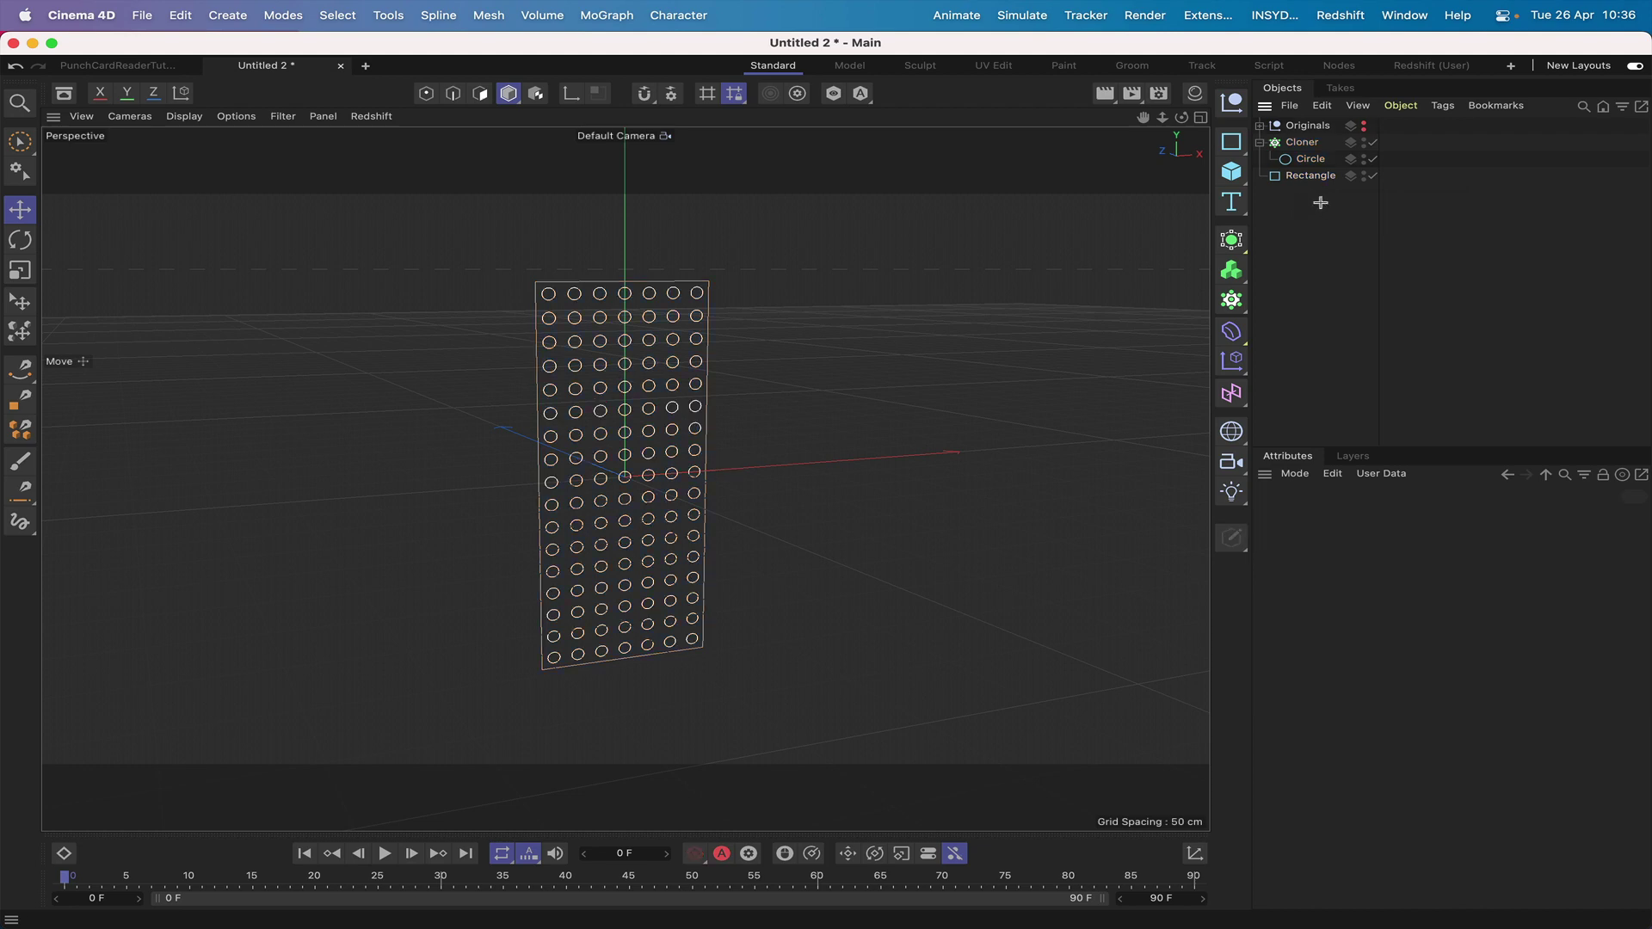
click(1306, 142)
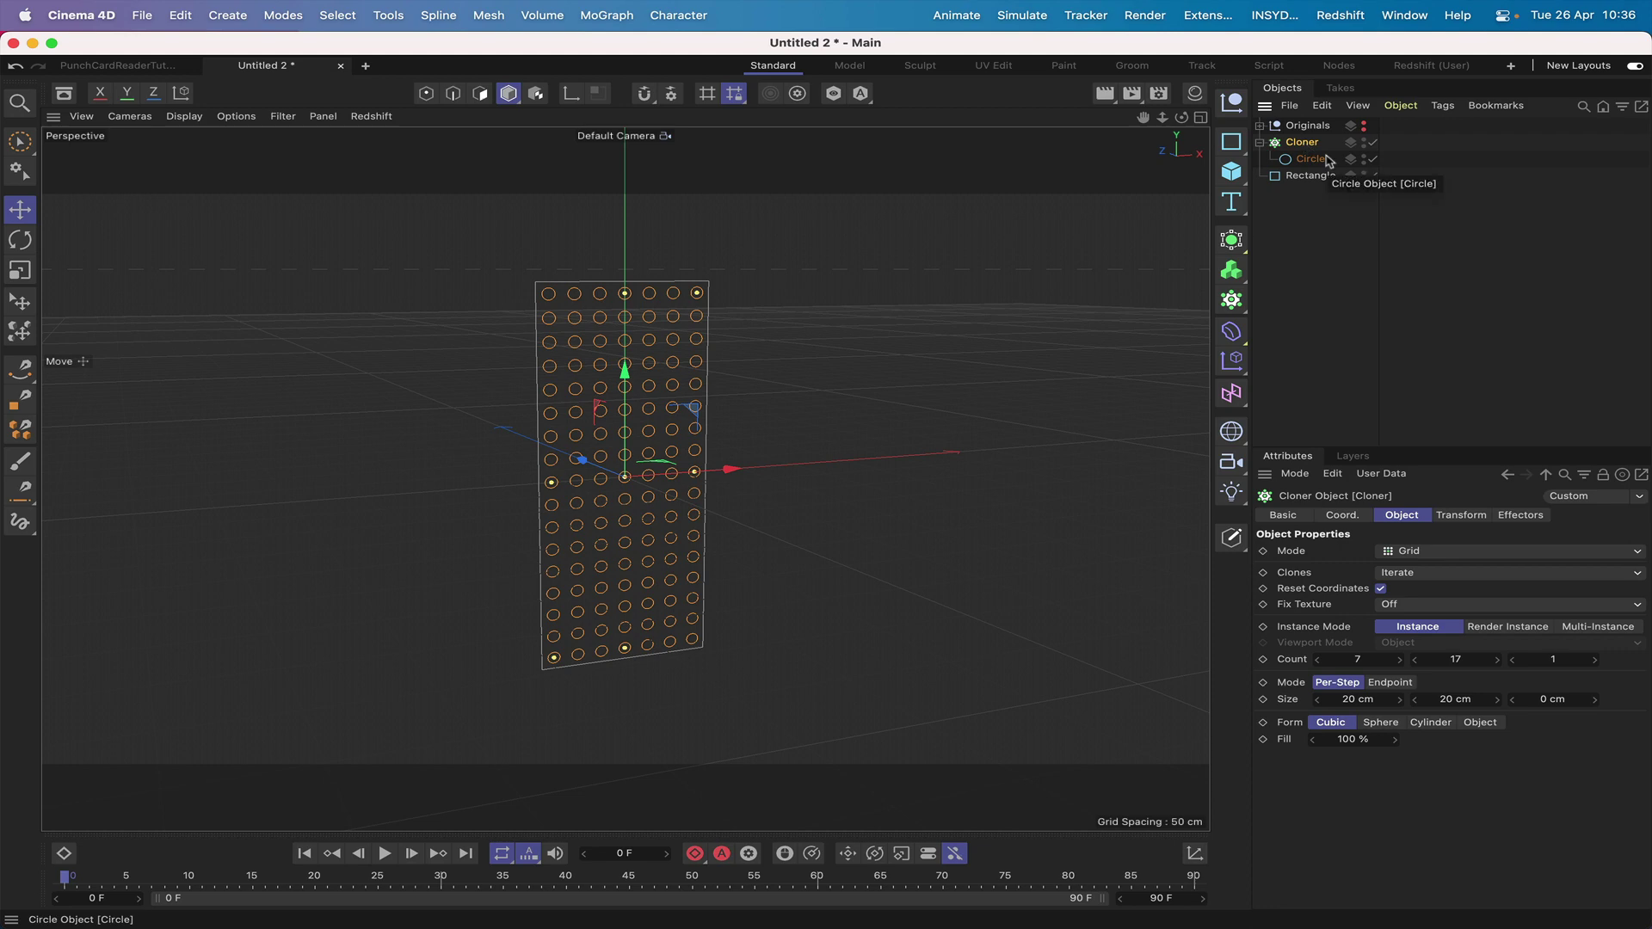
key(c)
click(1259, 143)
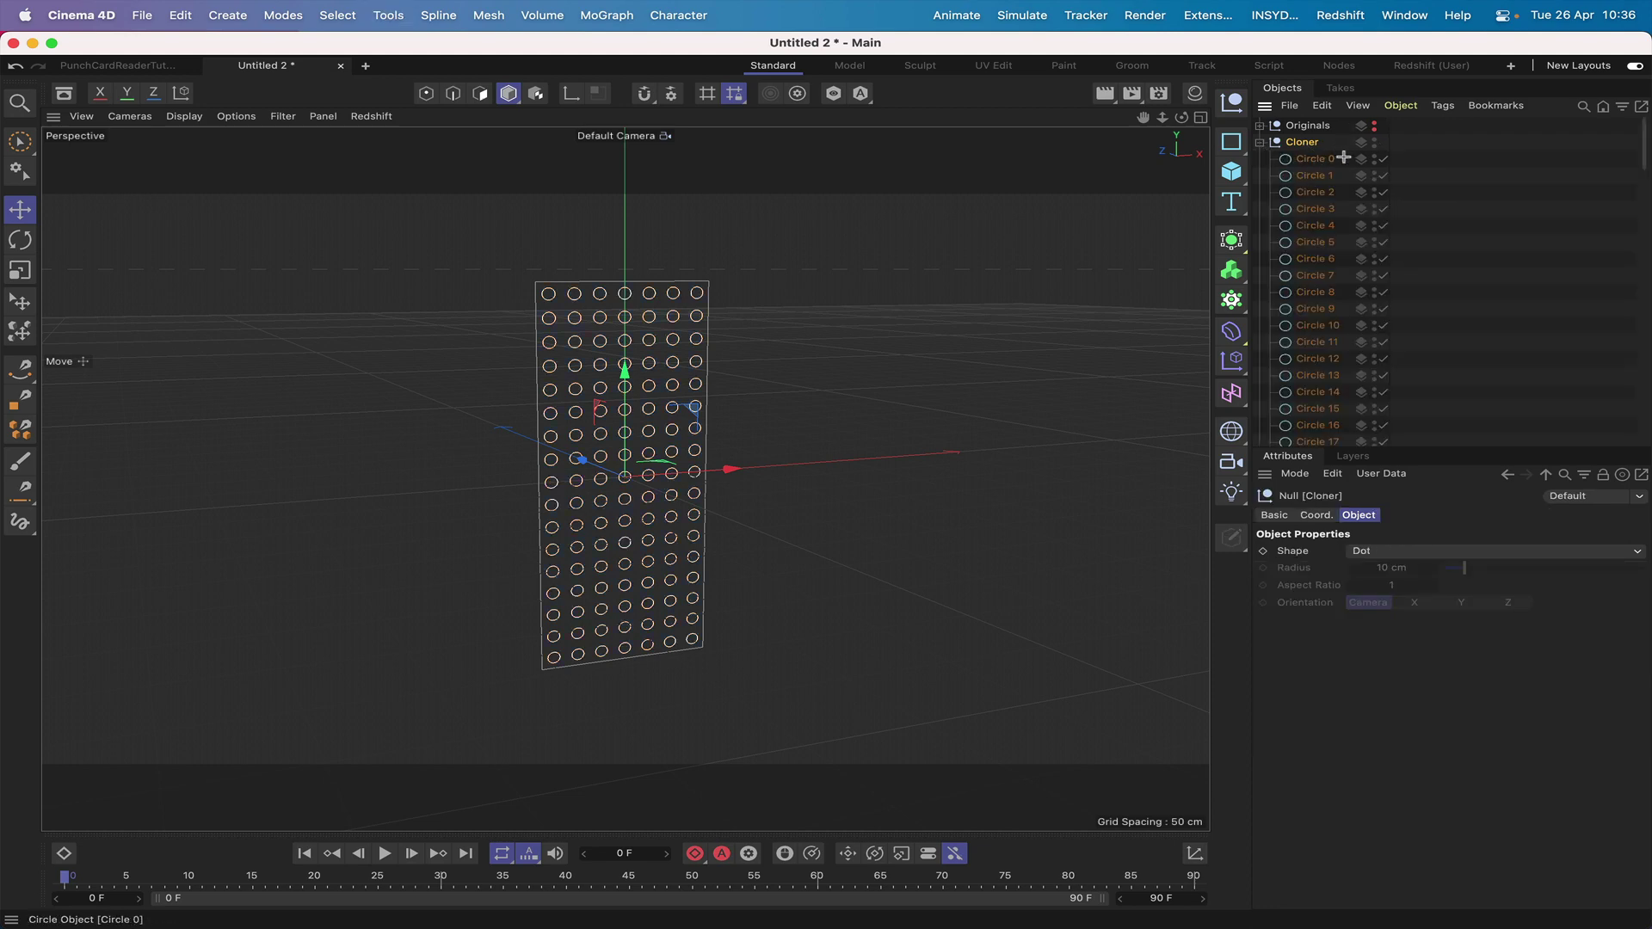
click(1316, 159)
scroll(1324, 260, down, 20)
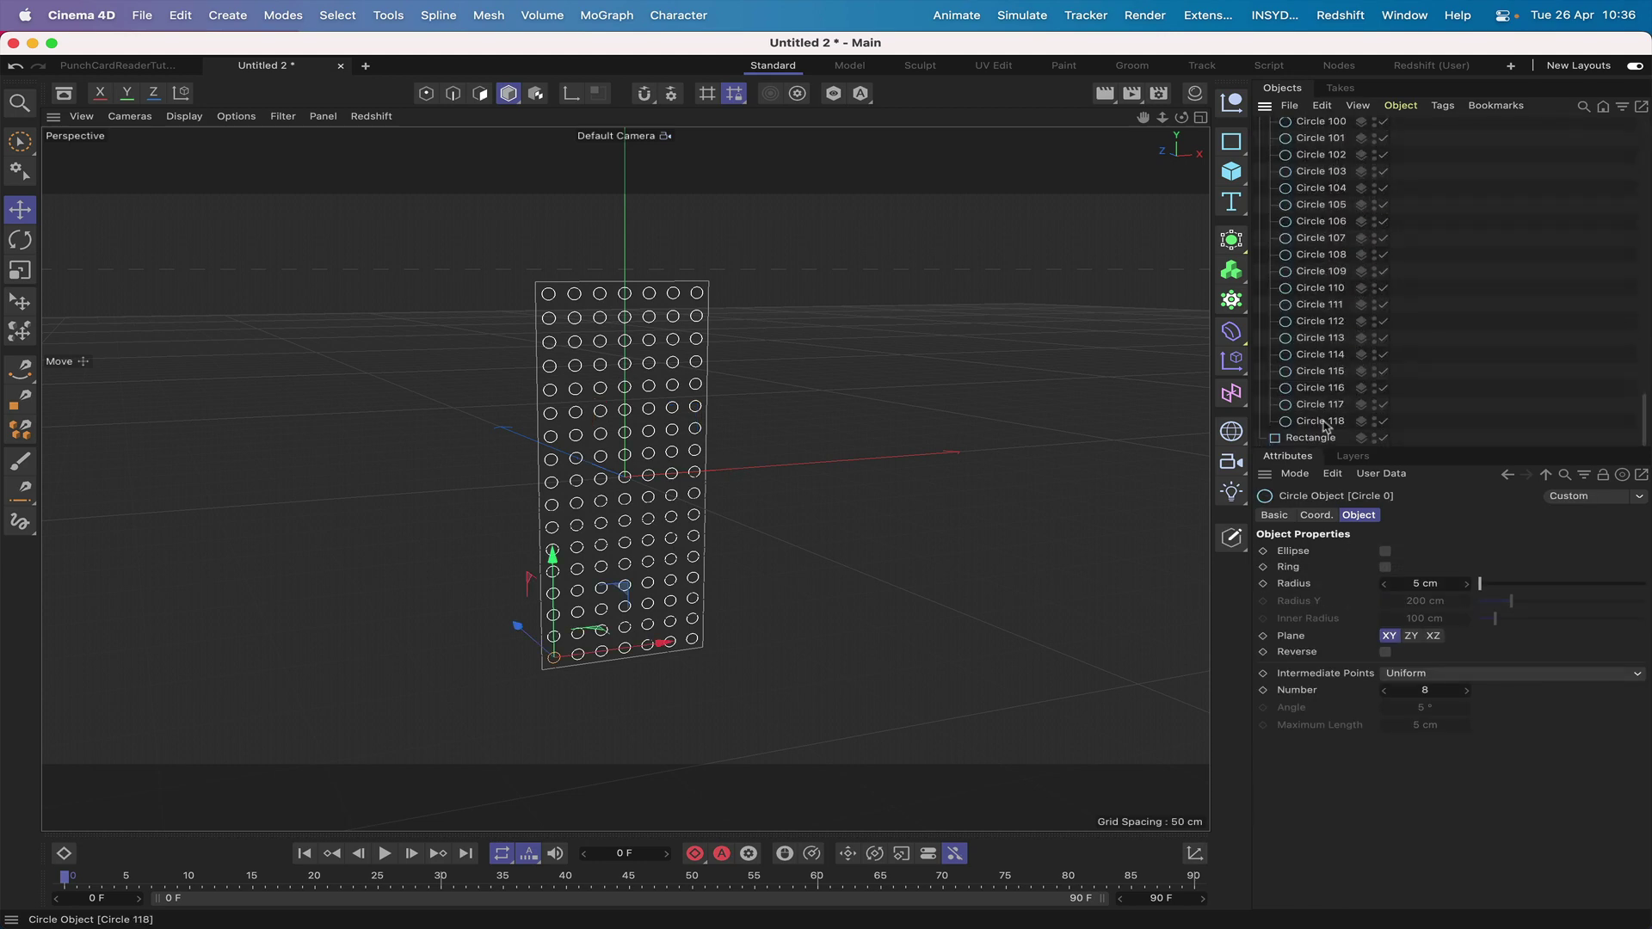
shift+click(1323, 421)
scroll(1325, 273, up, 20)
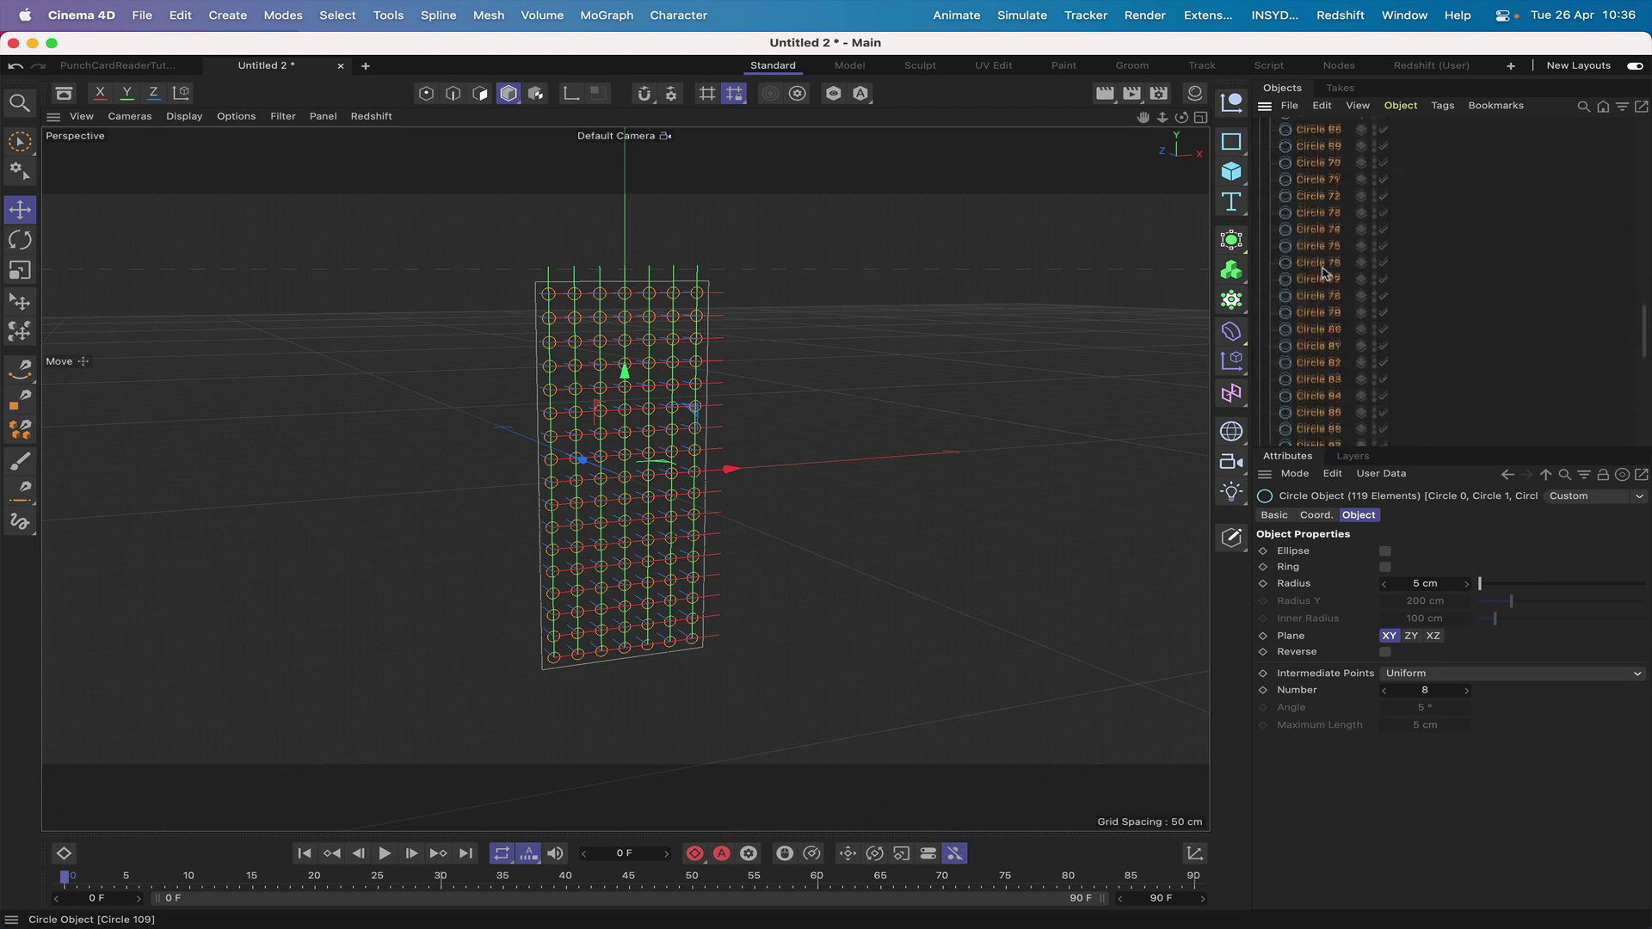
scroll(1324, 273, up, 6)
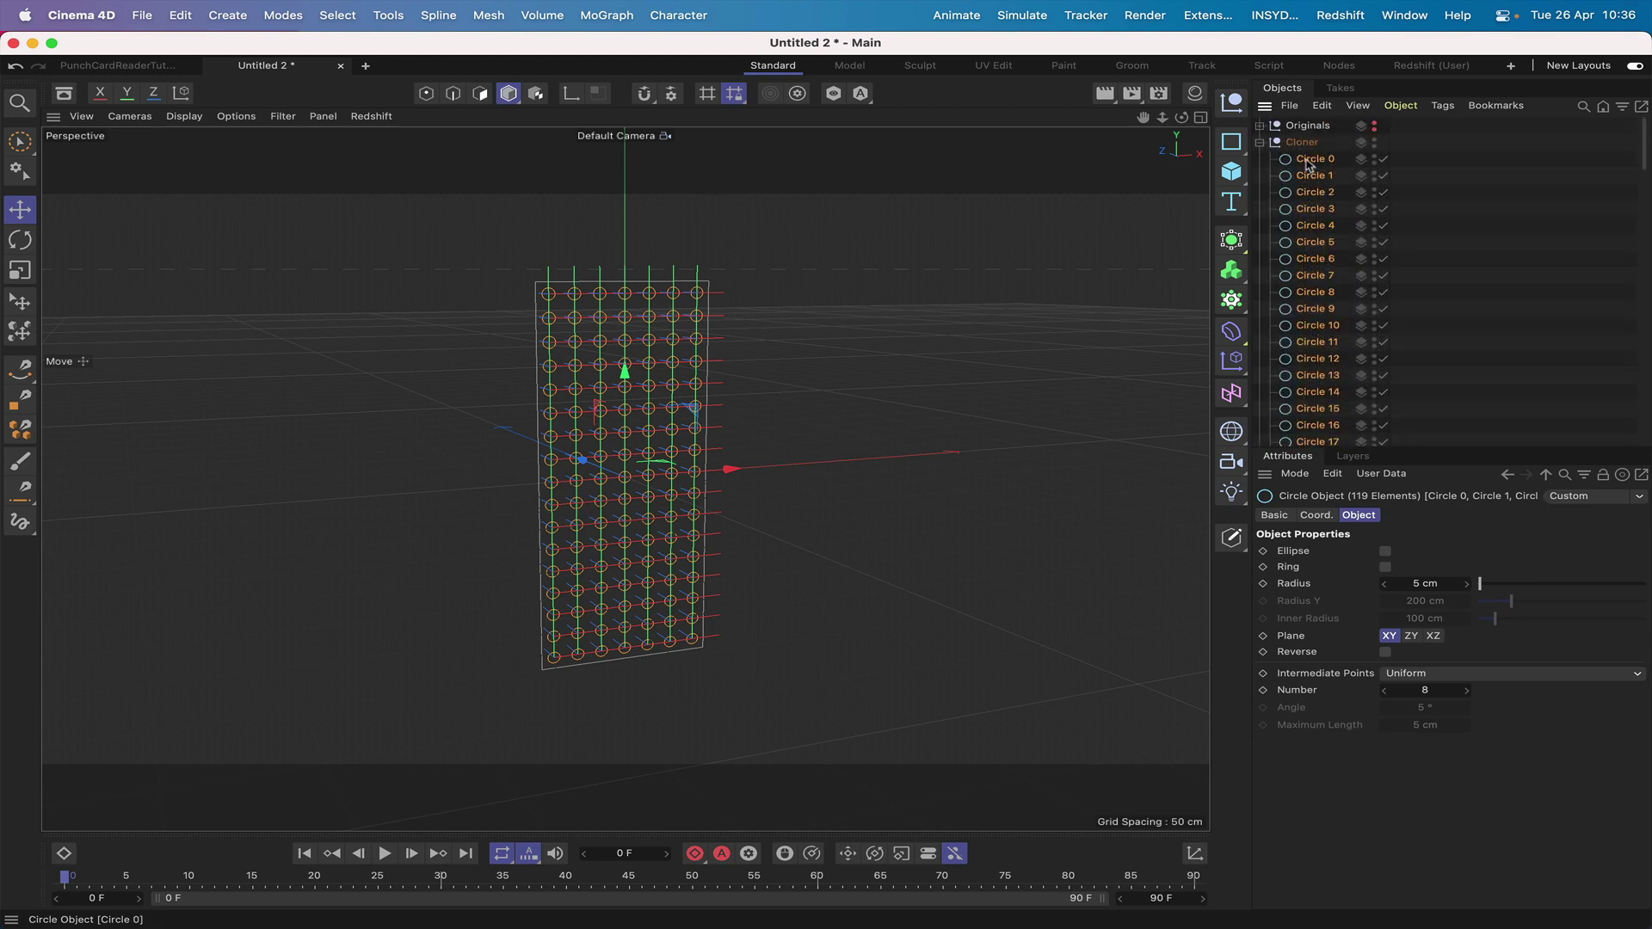
scroll(1308, 180, down, 18)
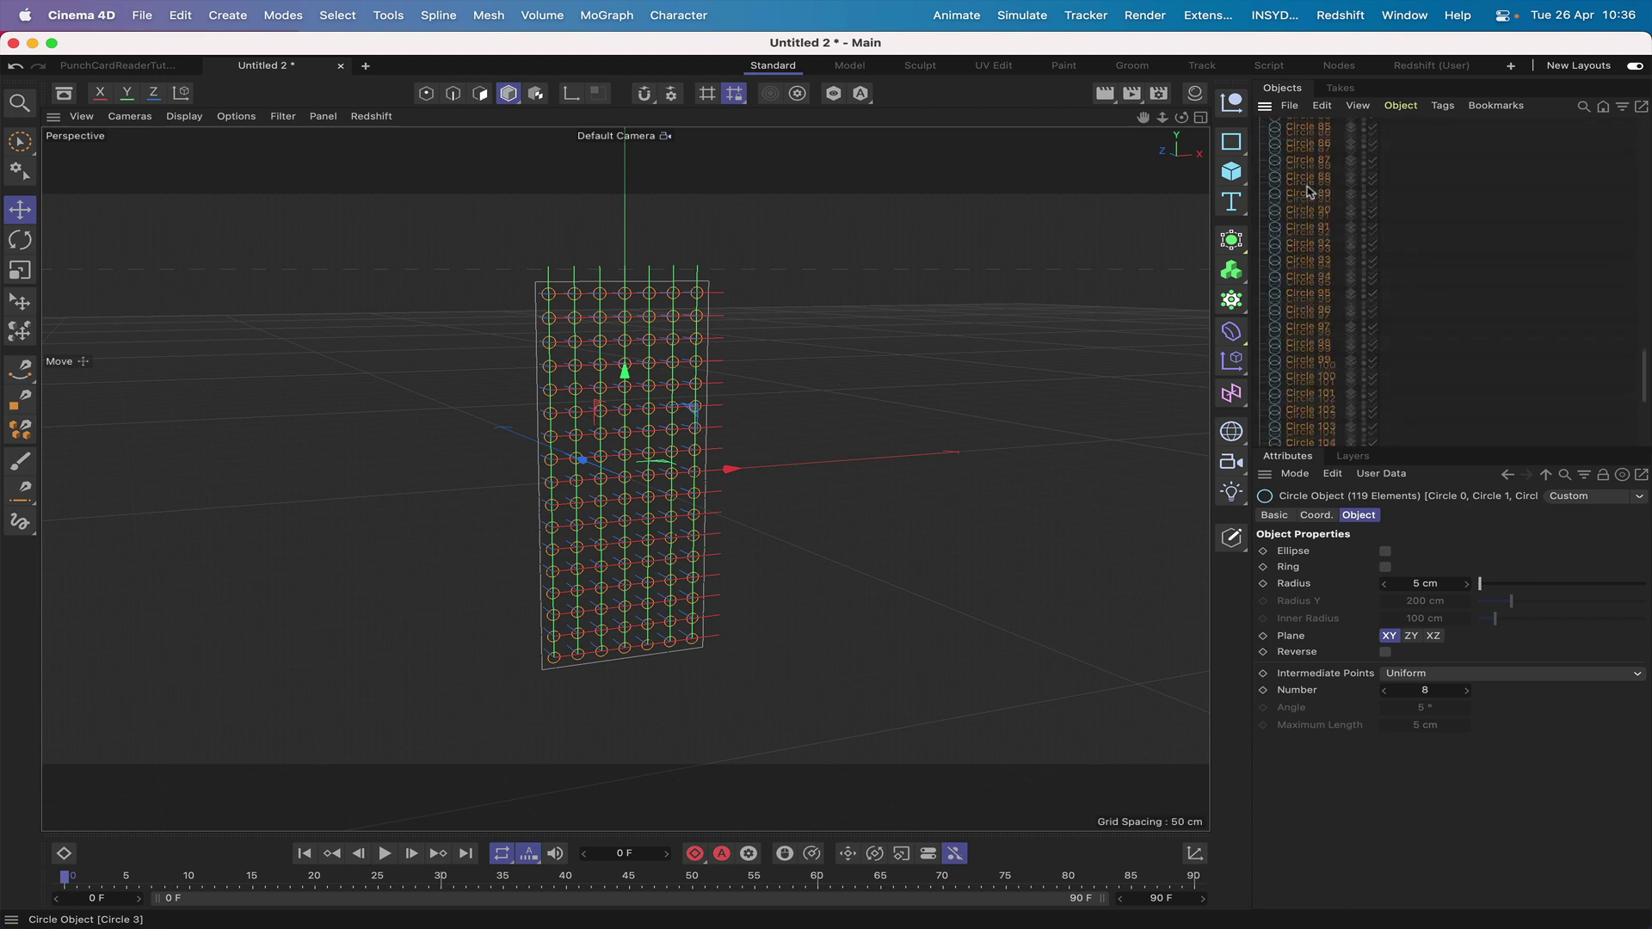
scroll(1309, 191, down, 4)
- Move the circles out of the Cloner group and make them and the Rectangle editable
drag(1297, 411, 1301, 423)
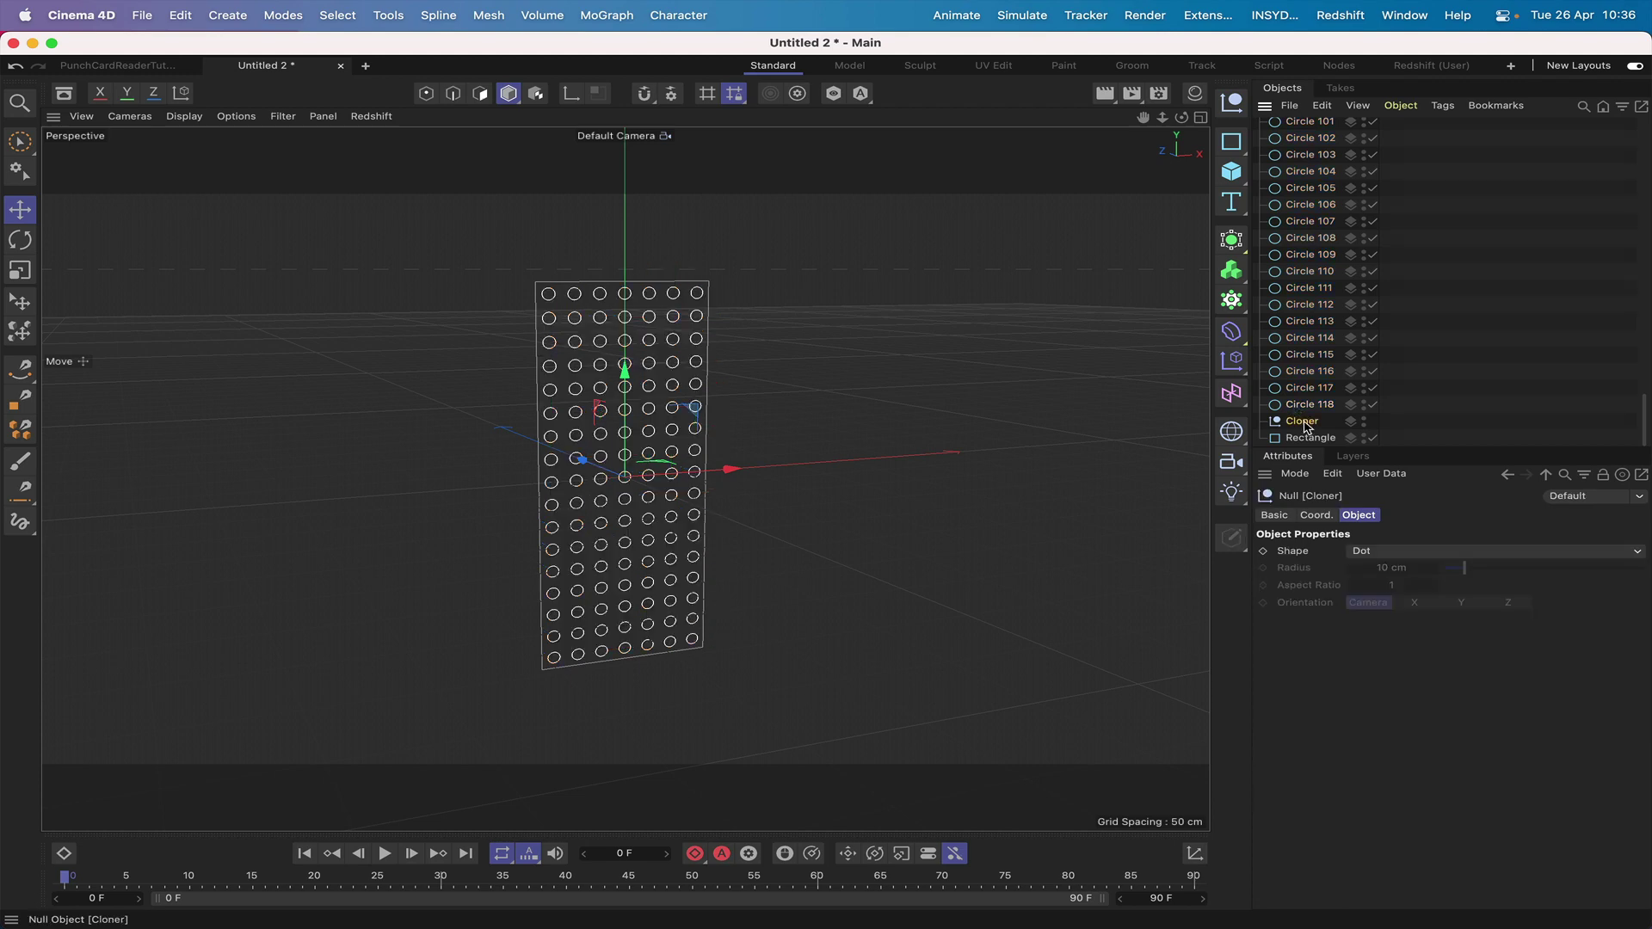
click(1316, 433)
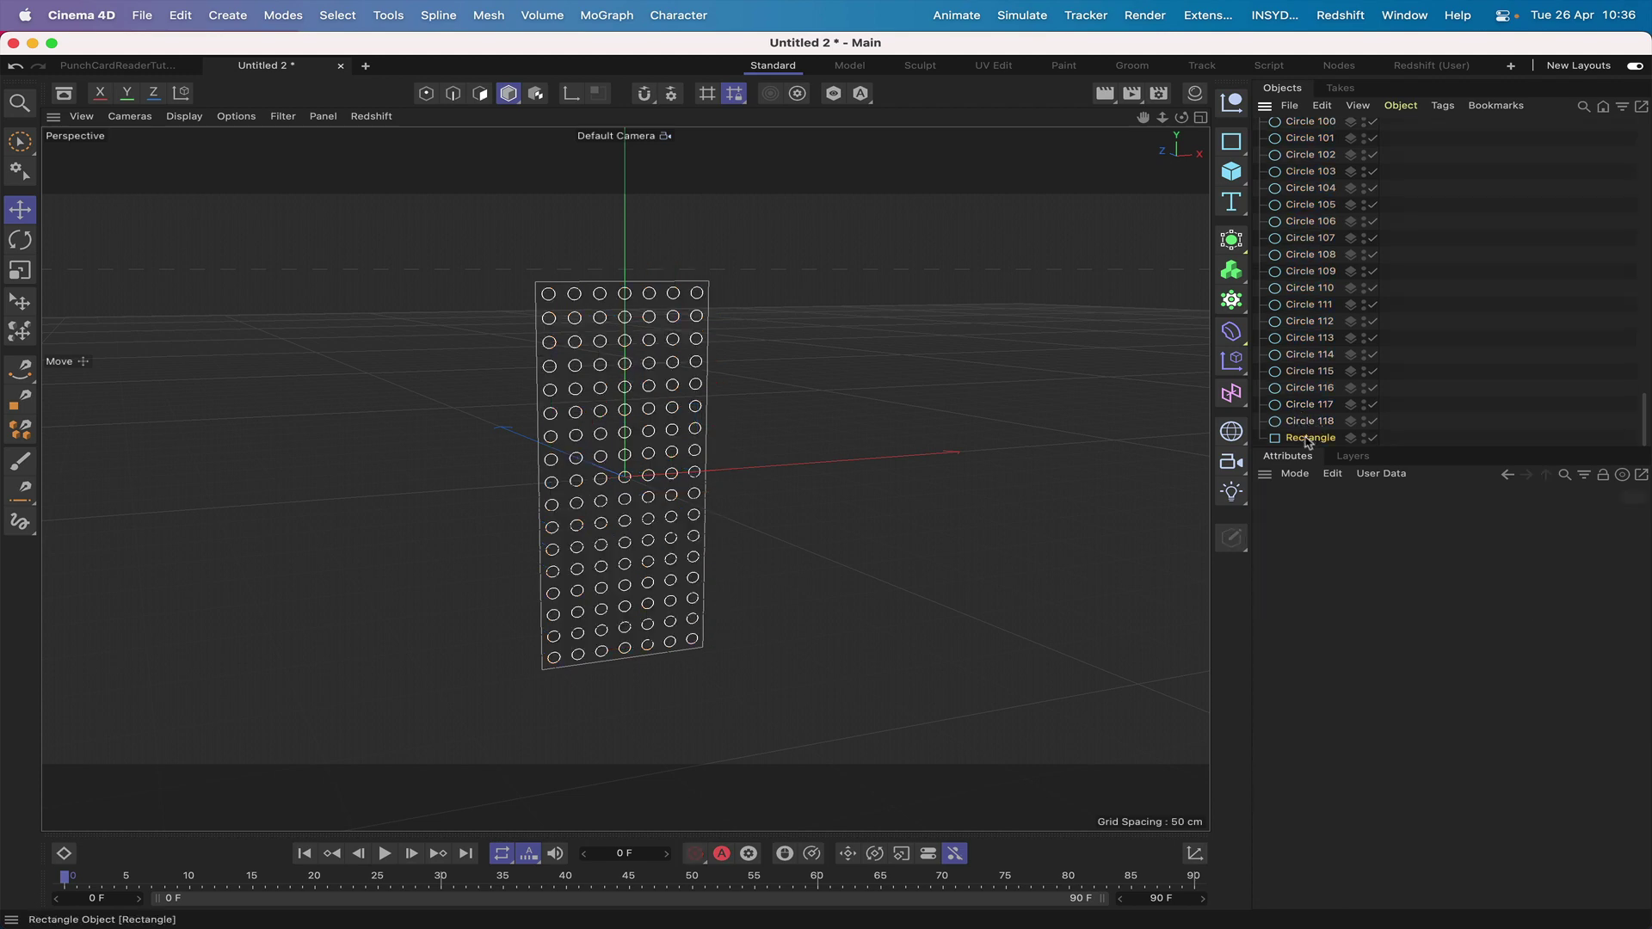
scroll(1312, 369, up, 7)
scroll(1308, 312, up, 17)
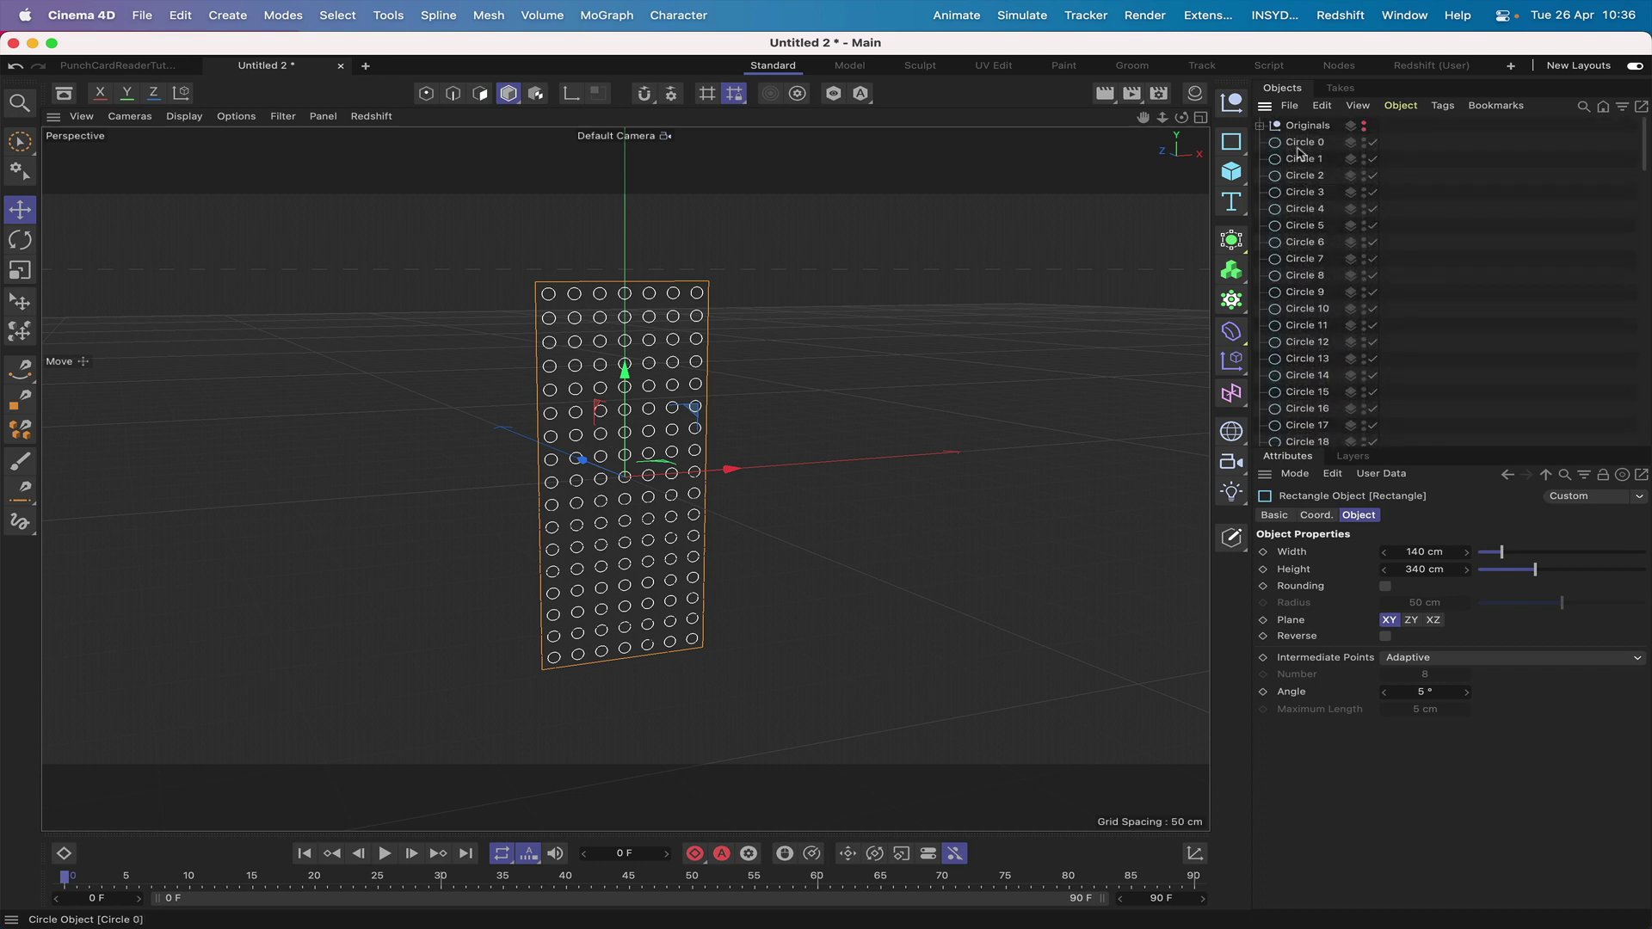
shift+click(1301, 142)
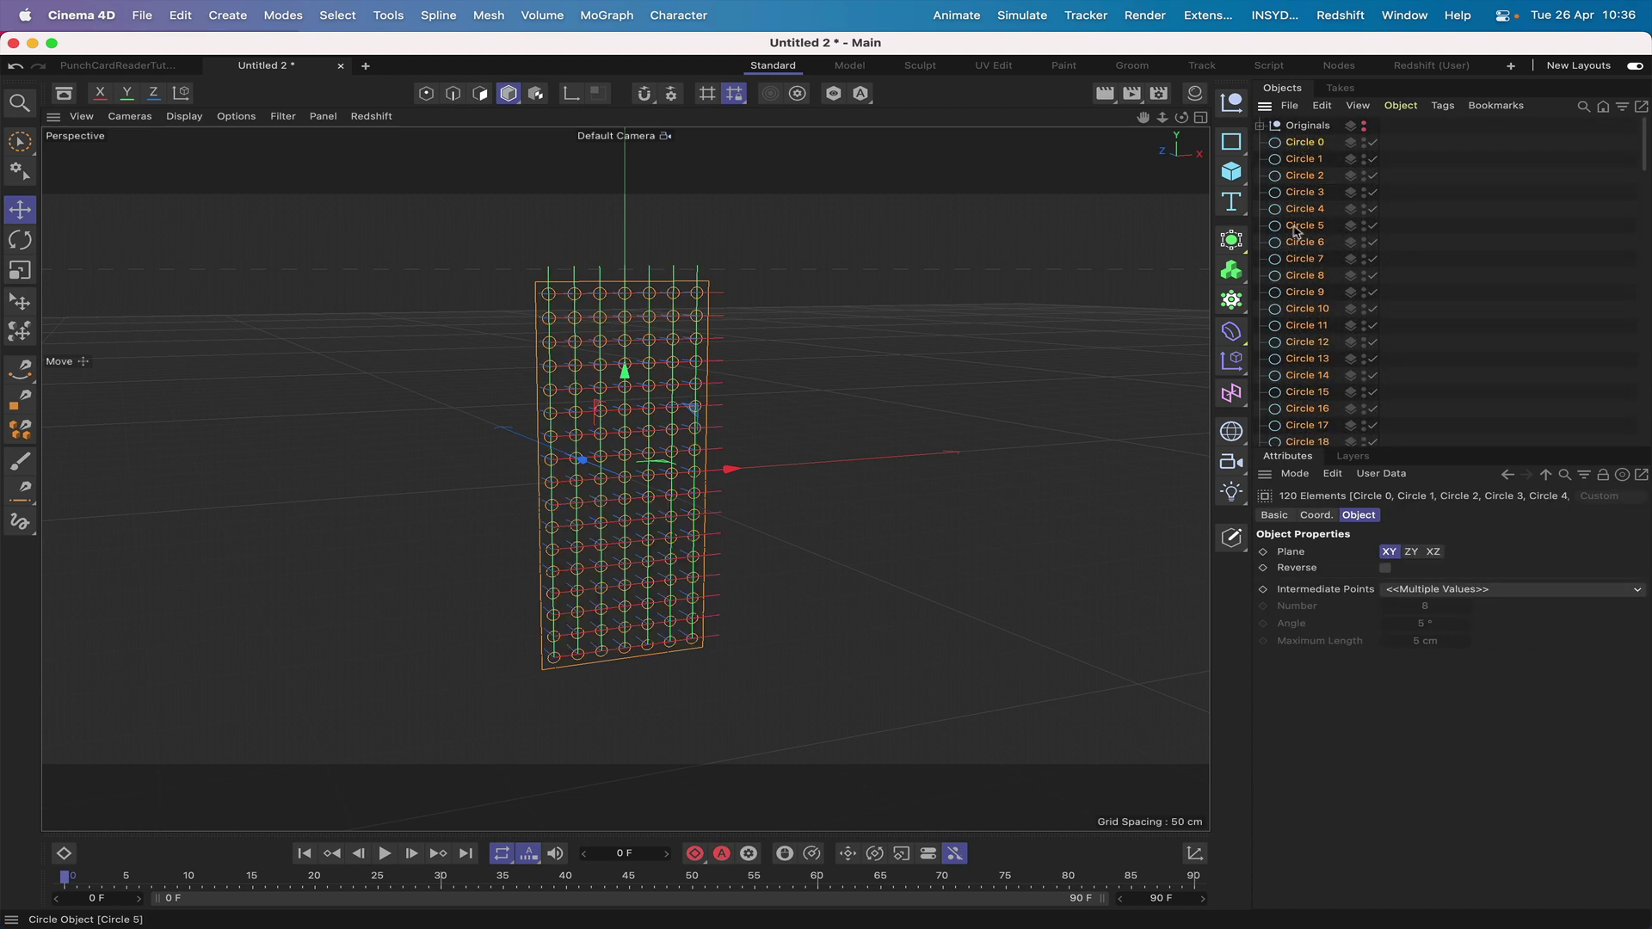
key(c)
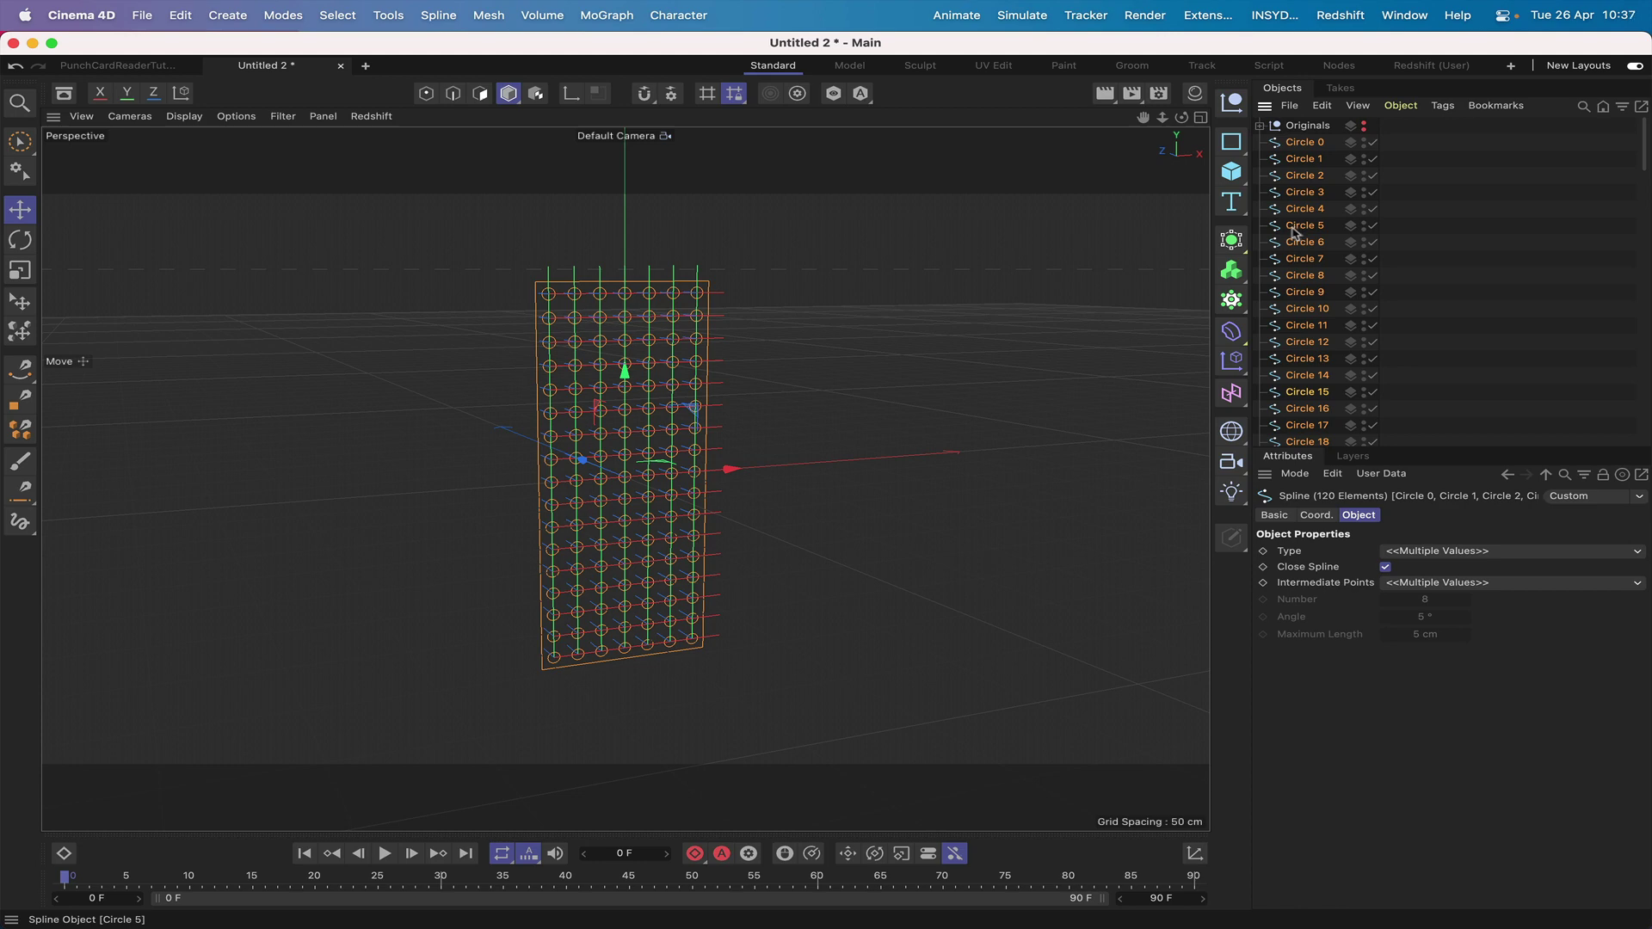
scroll(1292, 232, down, 20)
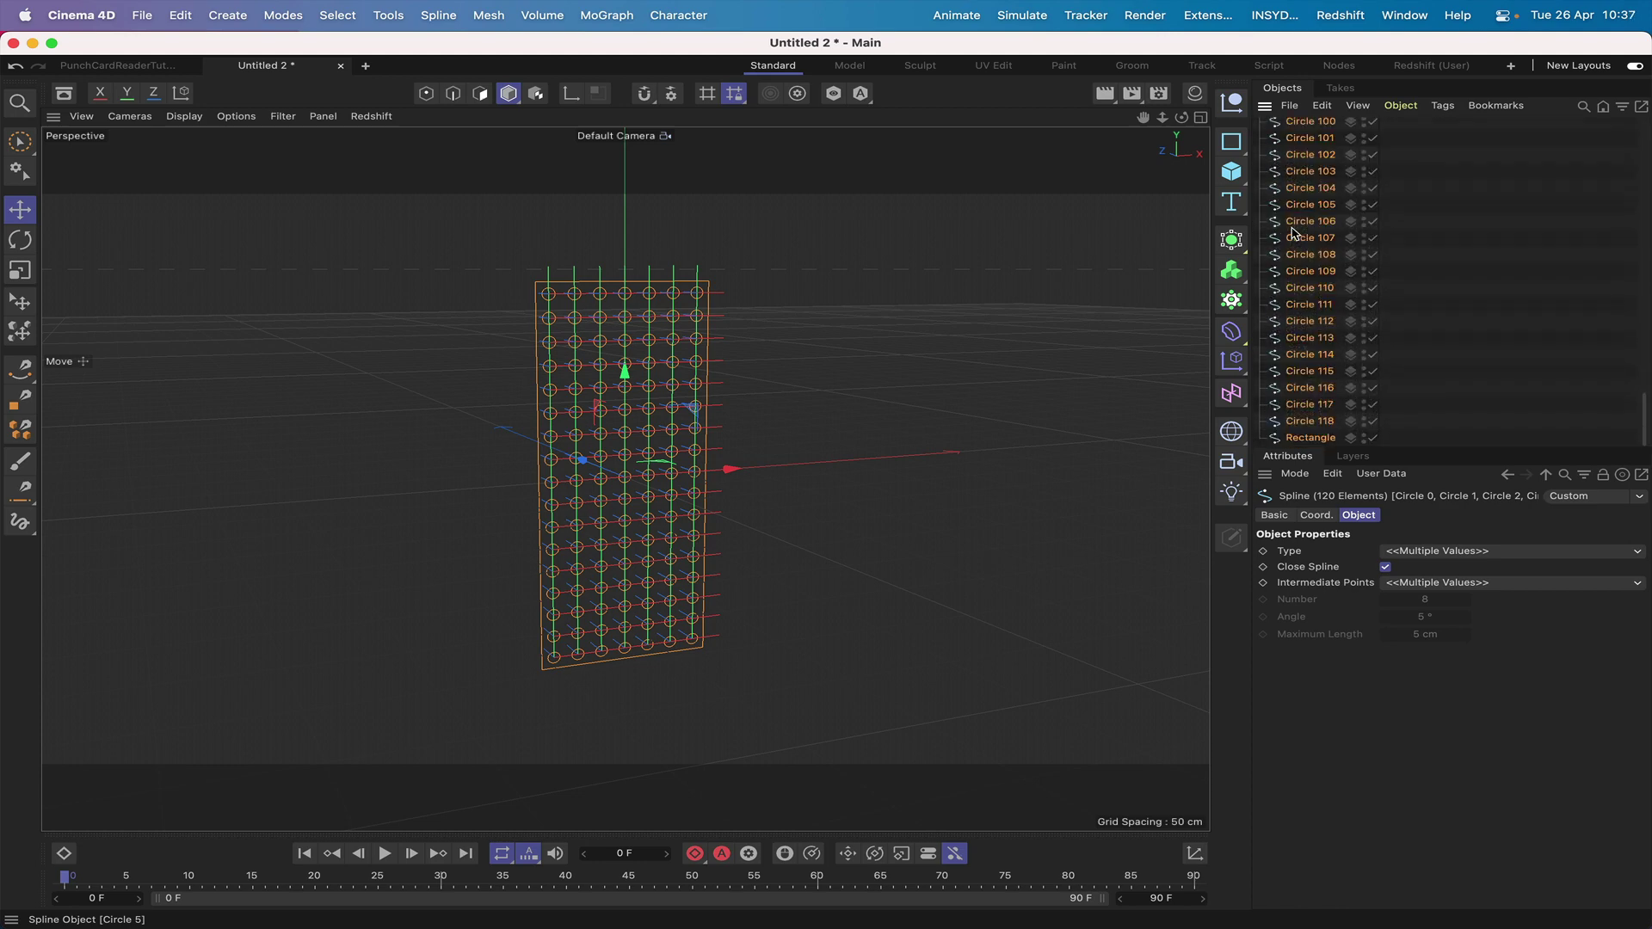
- Merge all splines into Circle 0 with Connect Objects + Delete, setting Intermediate Points to None
click(1237, 538)
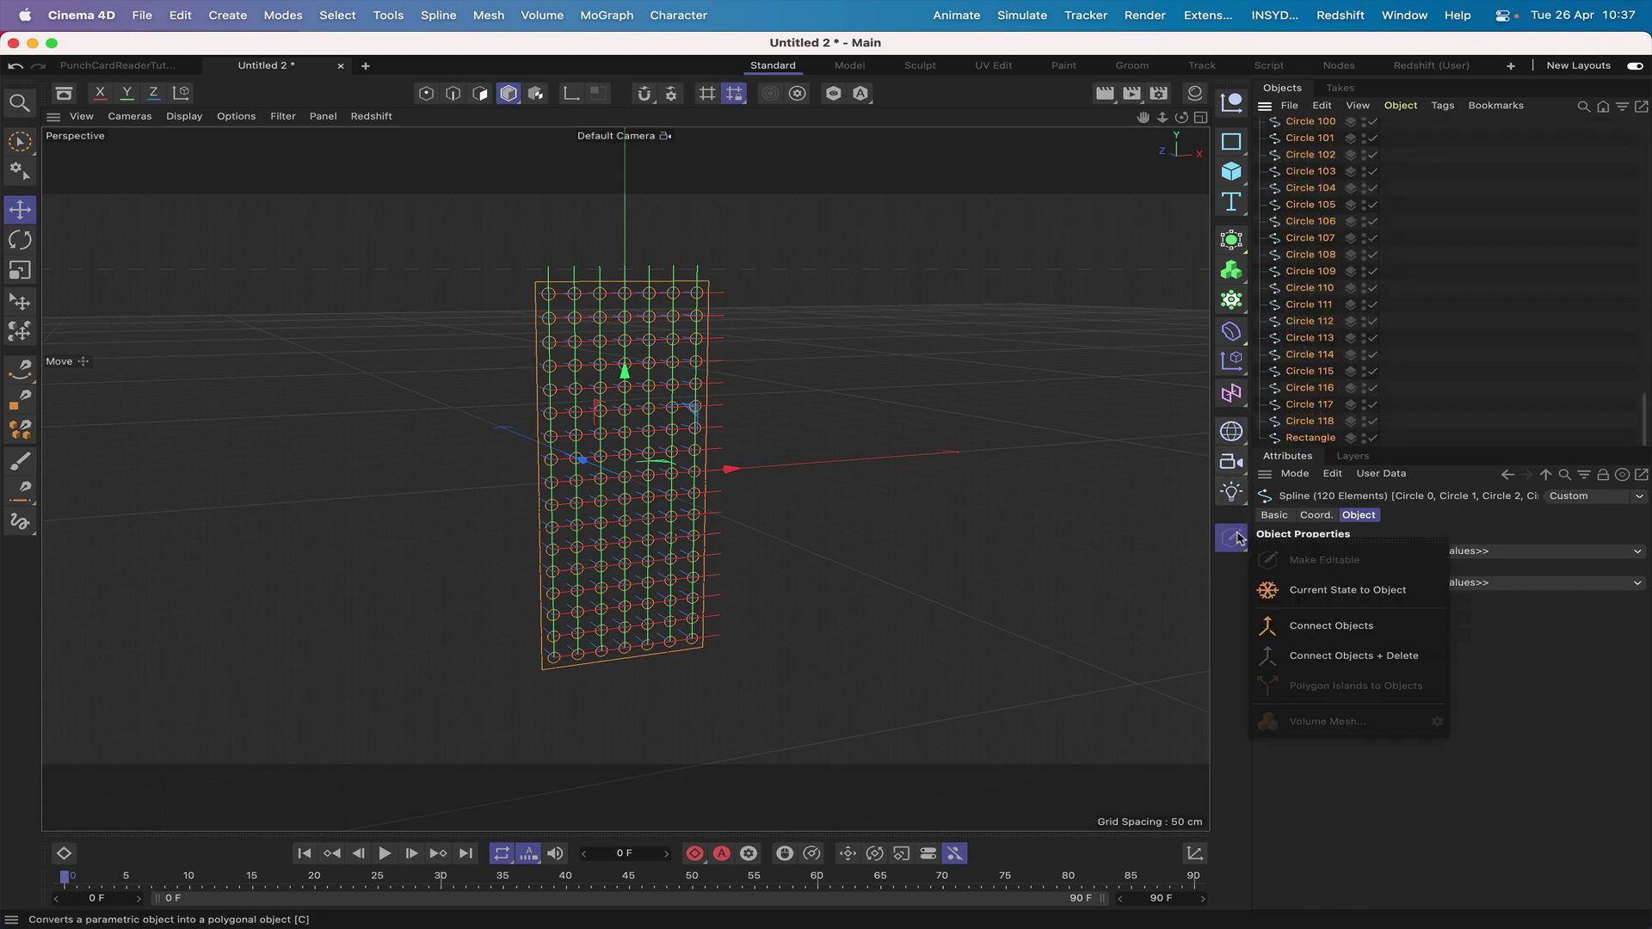
click(1338, 656)
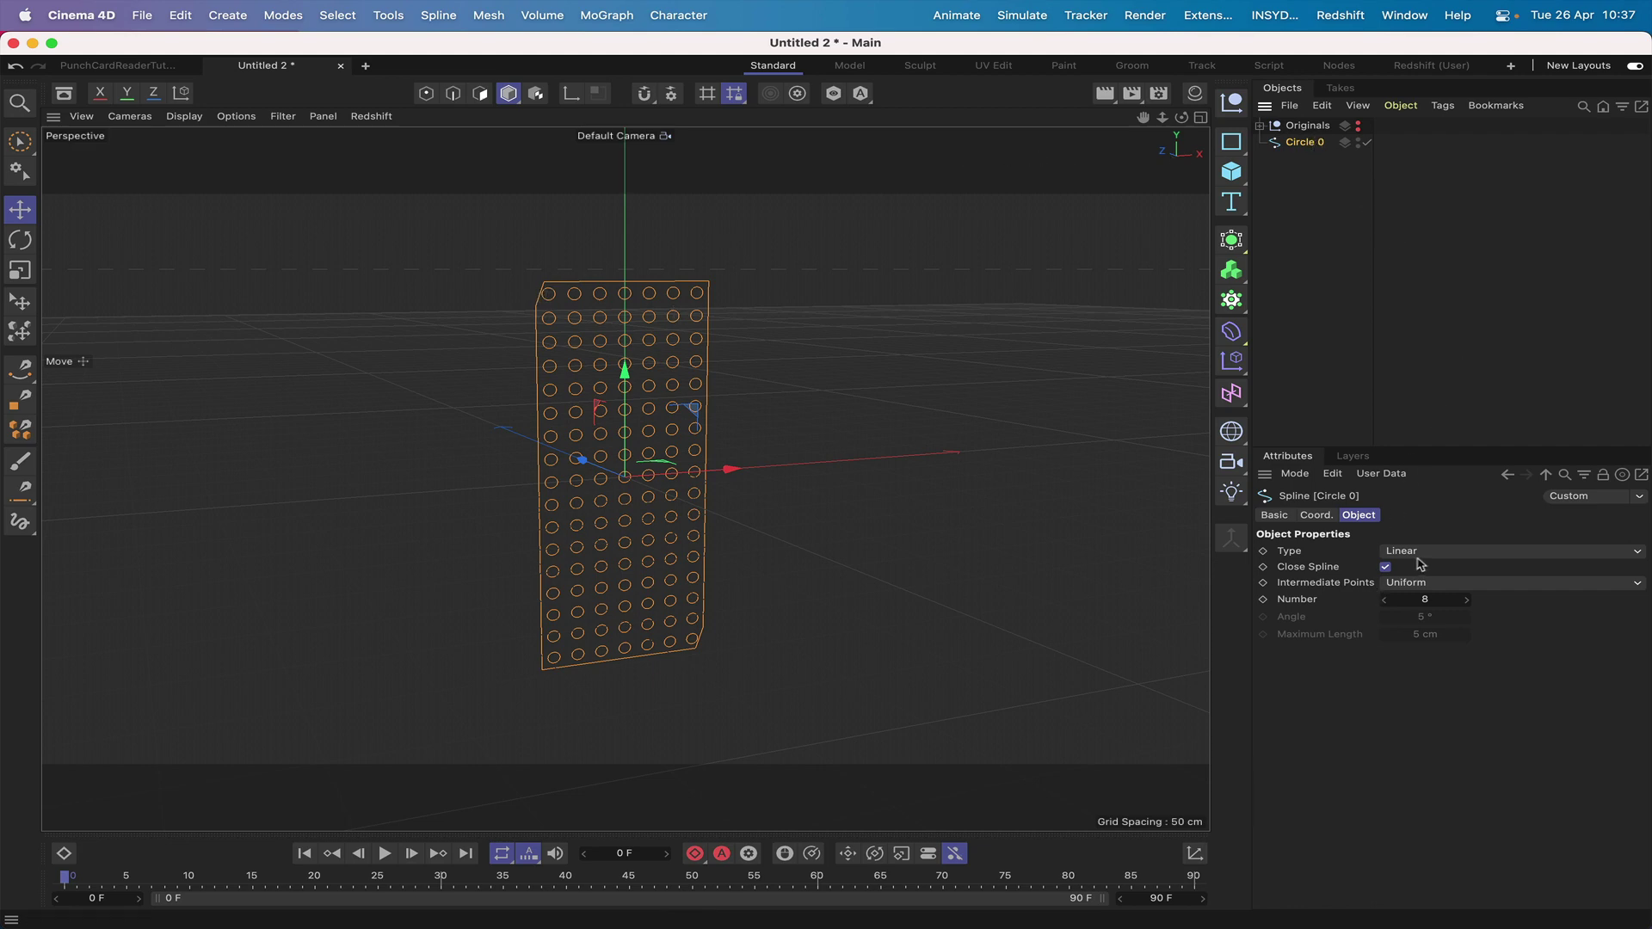
click(1425, 584)
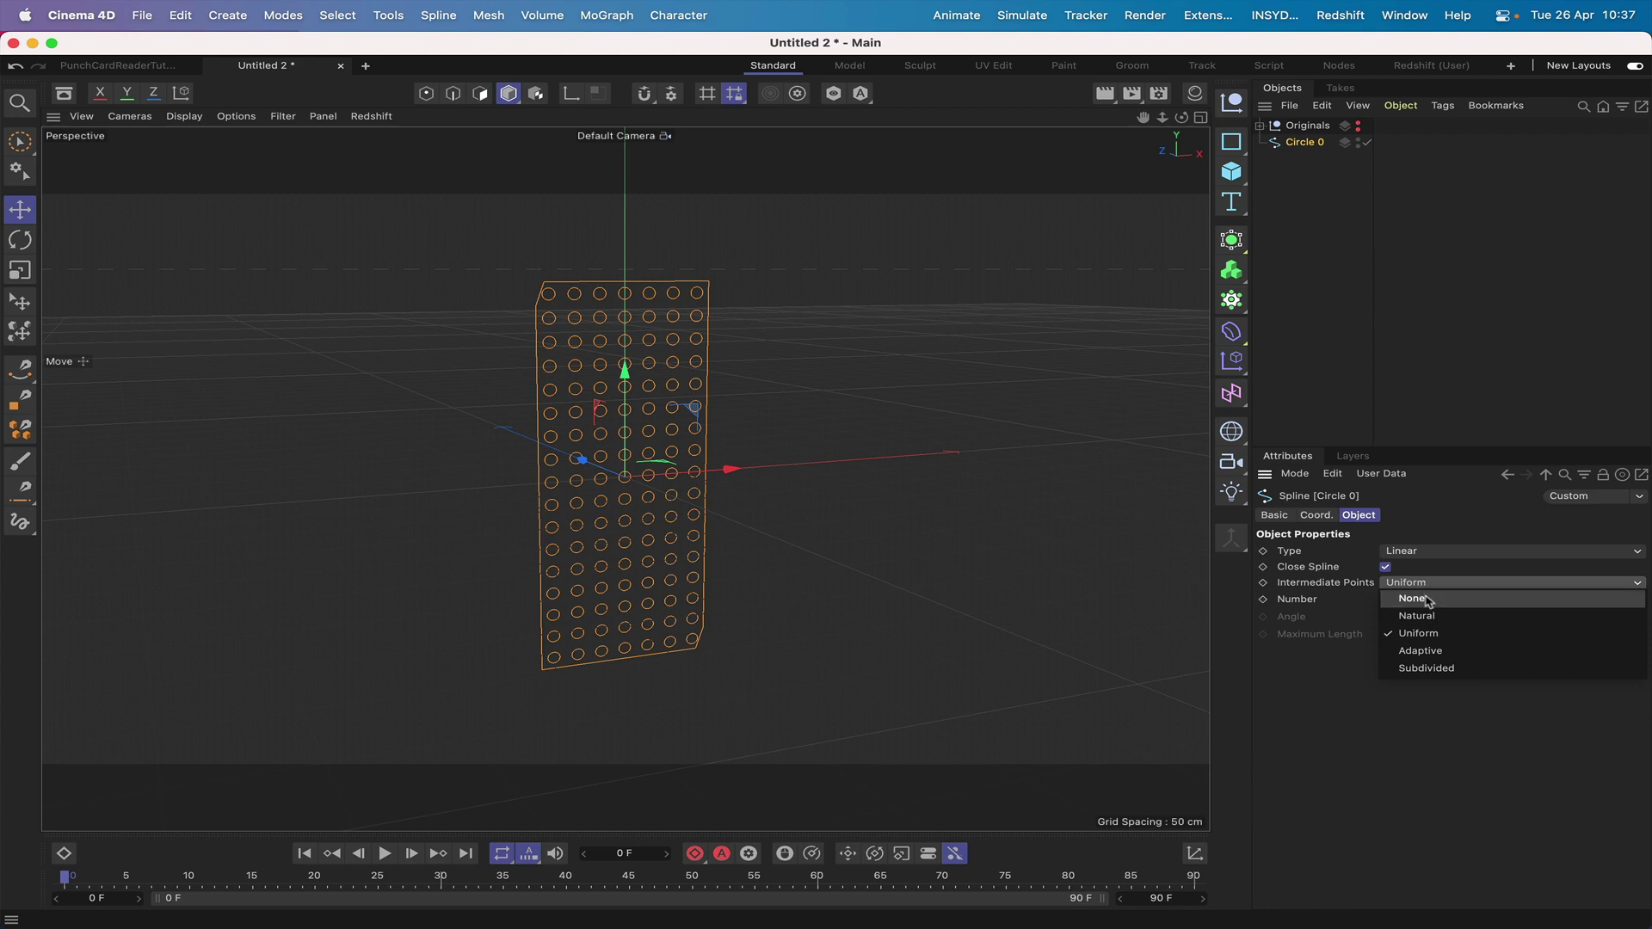
click(1428, 598)
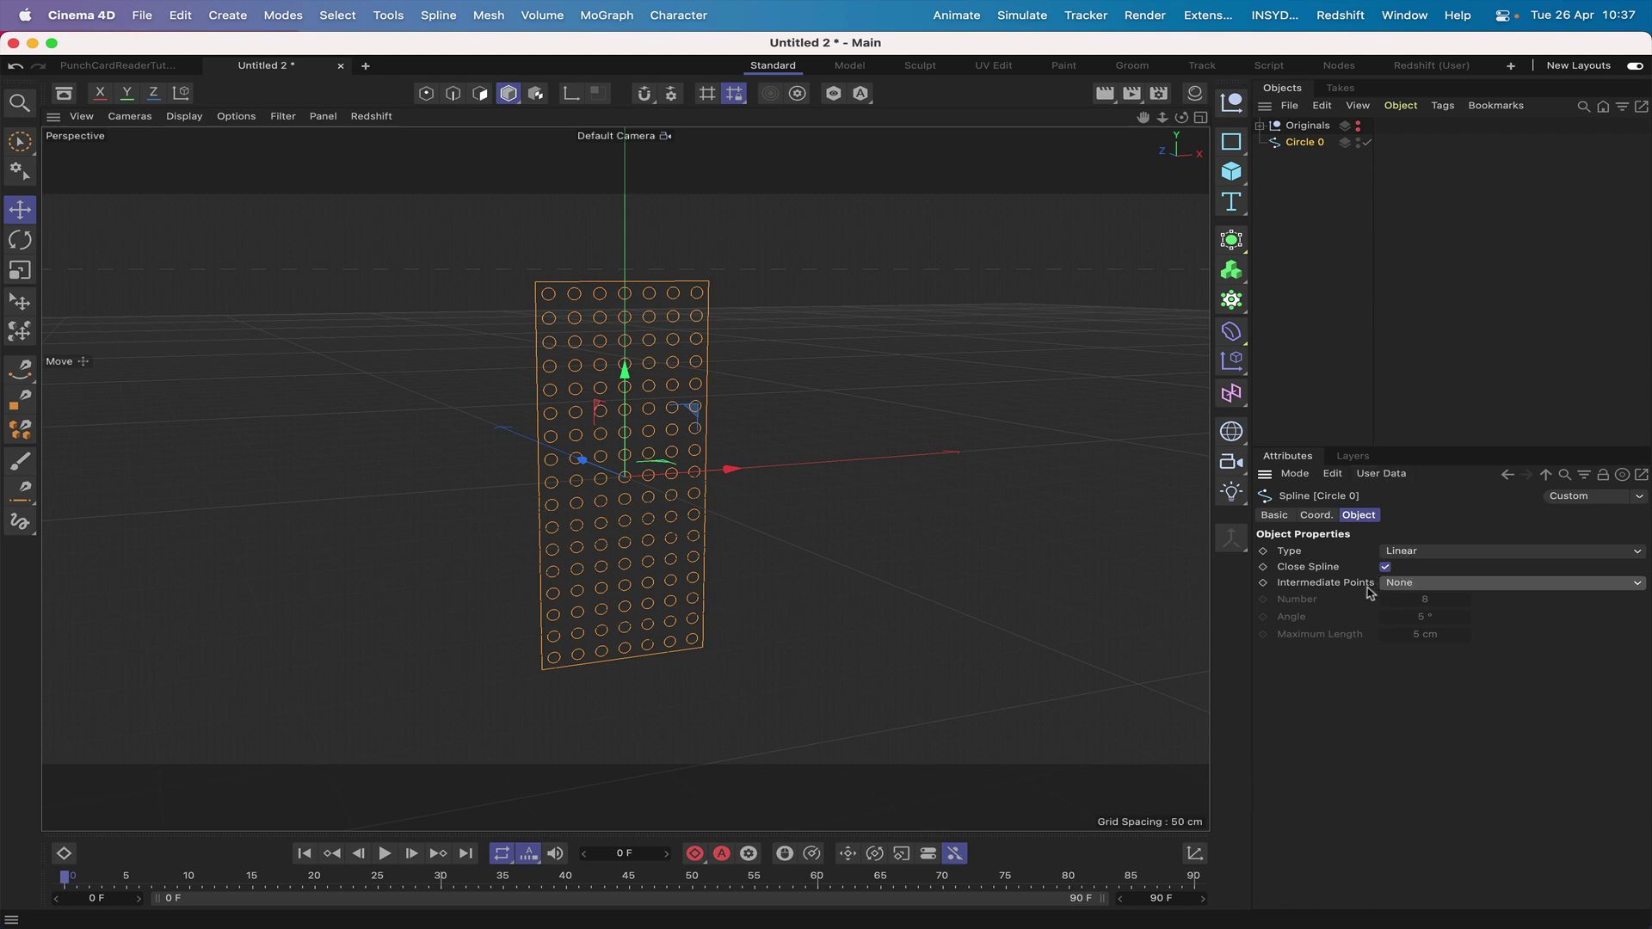
click(1400, 585)
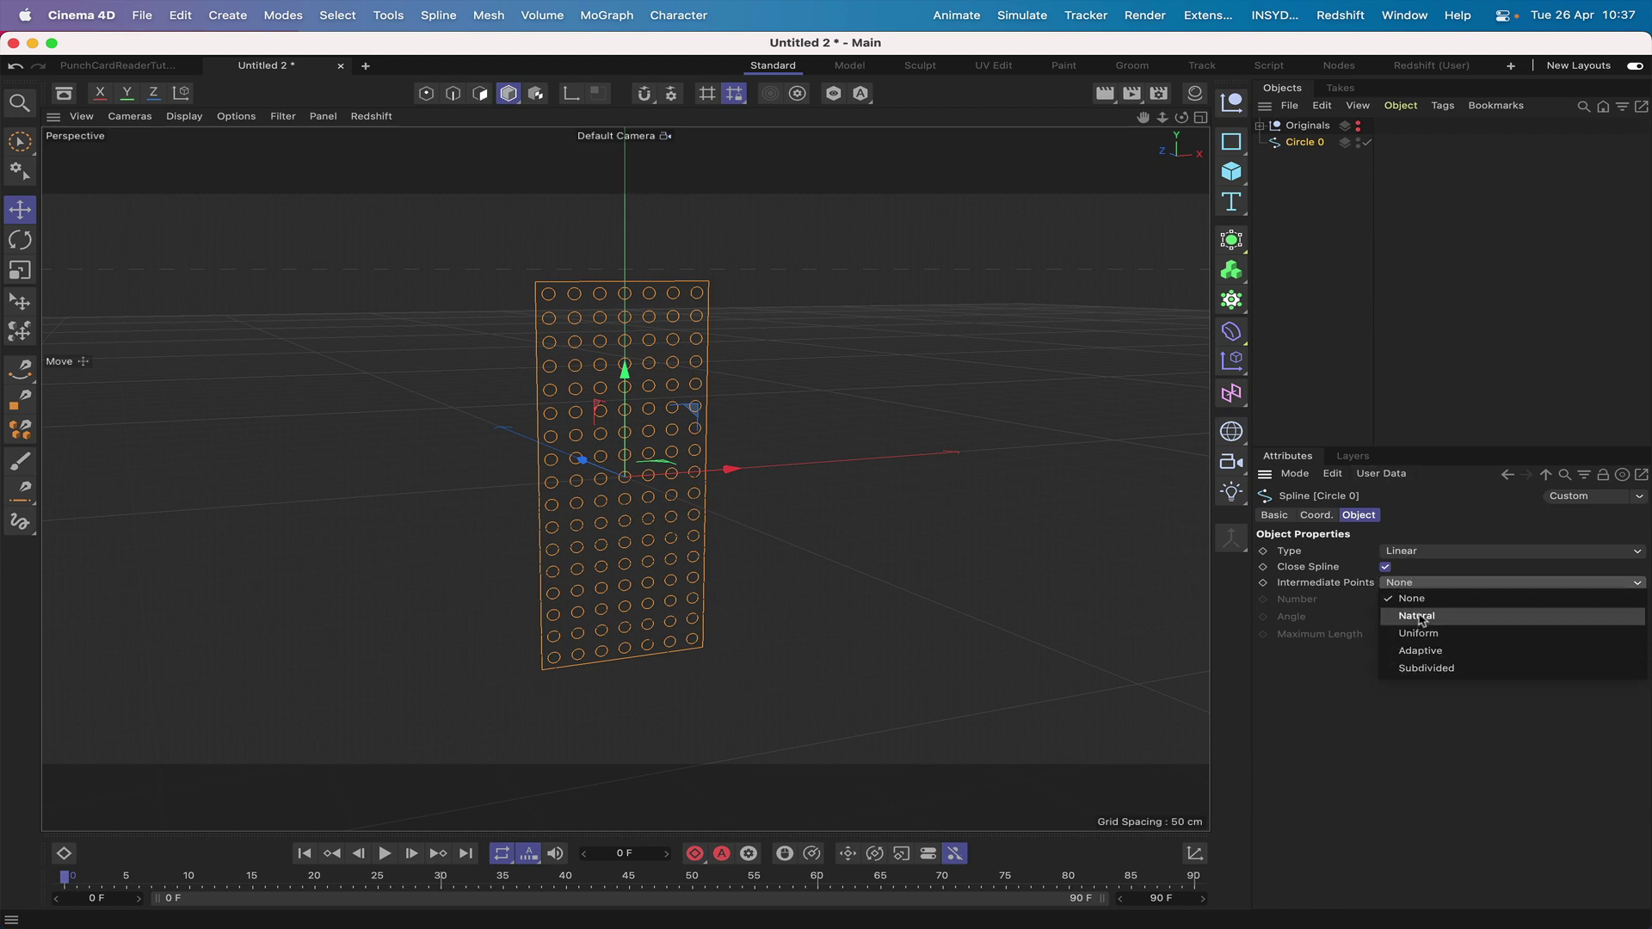
click(1378, 606)
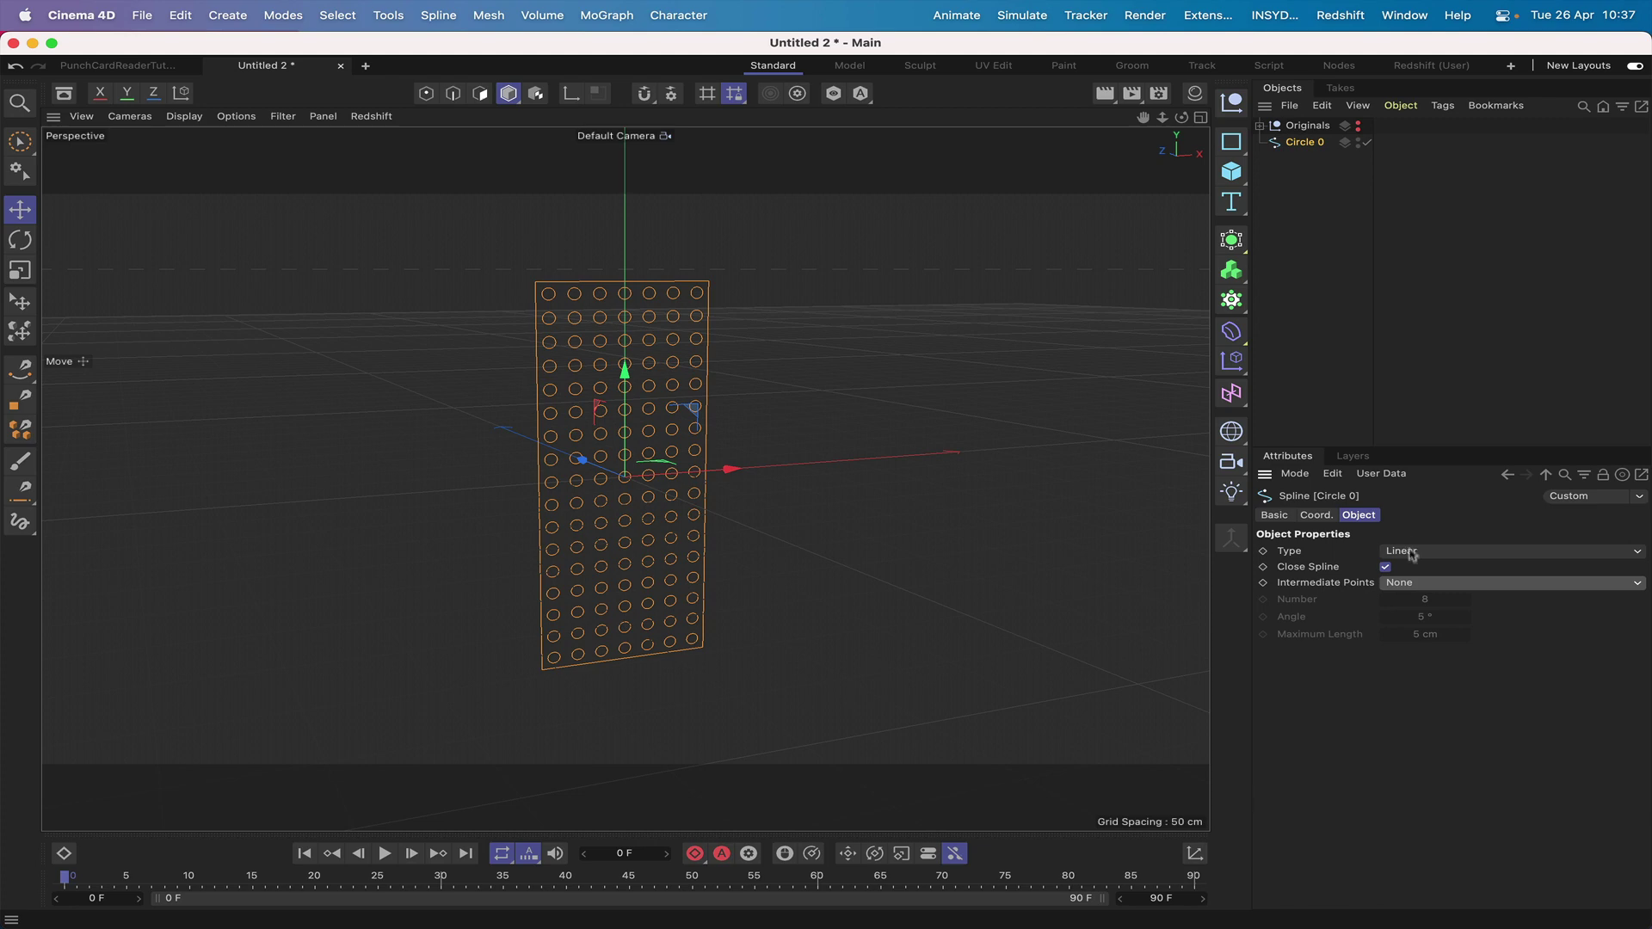
click(1409, 584)
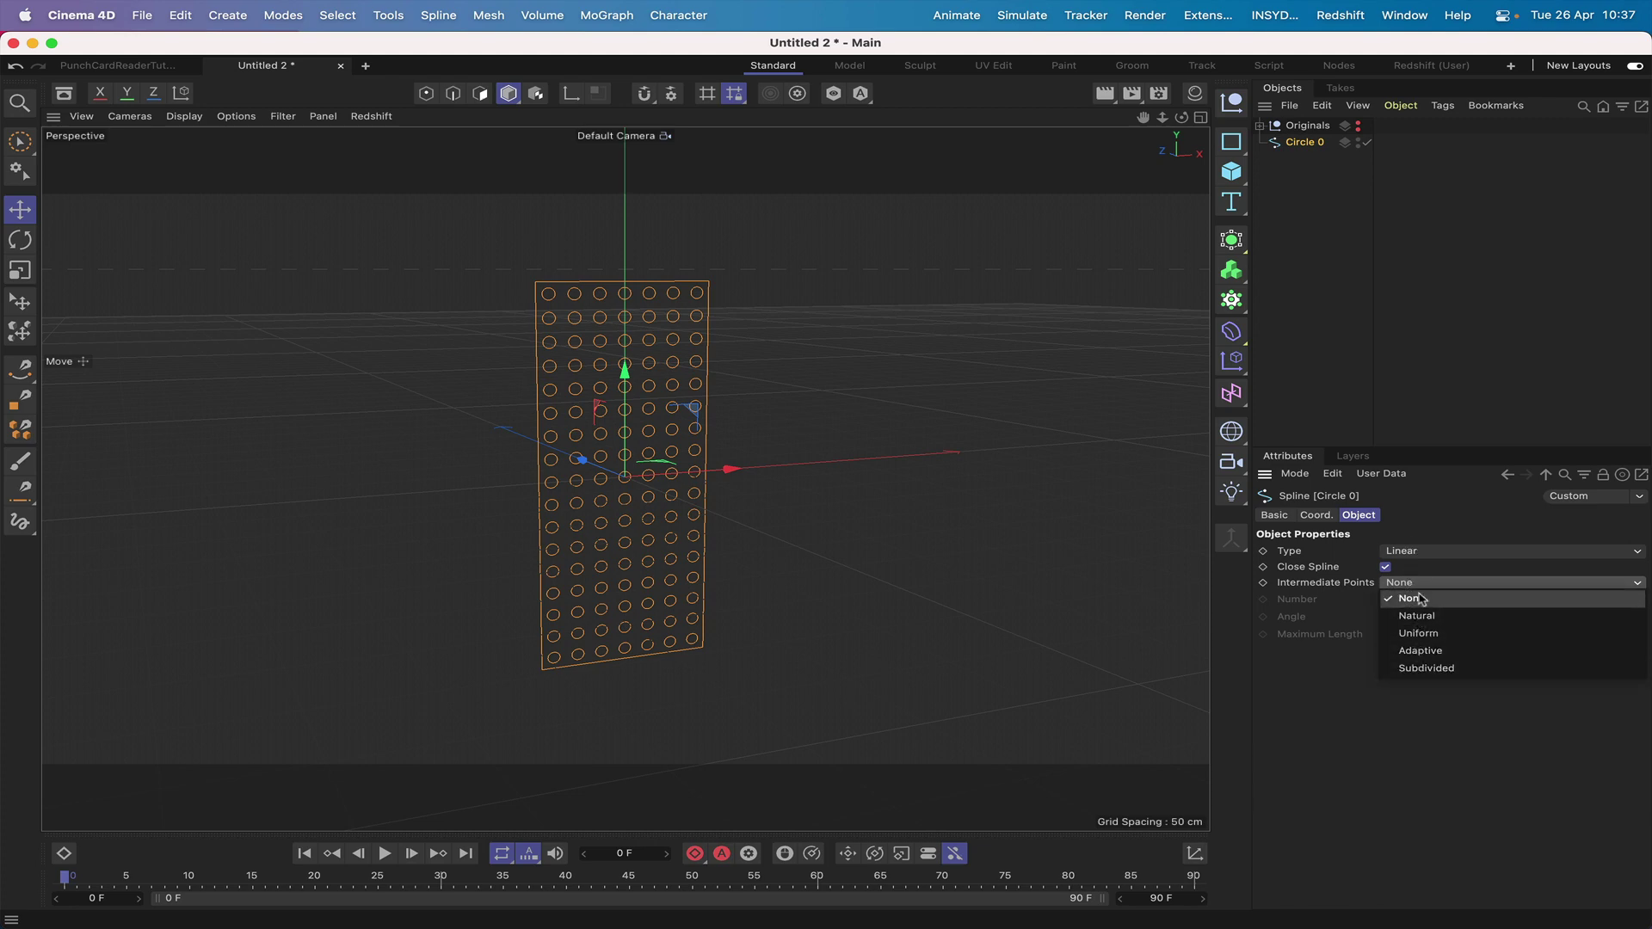
click(1402, 605)
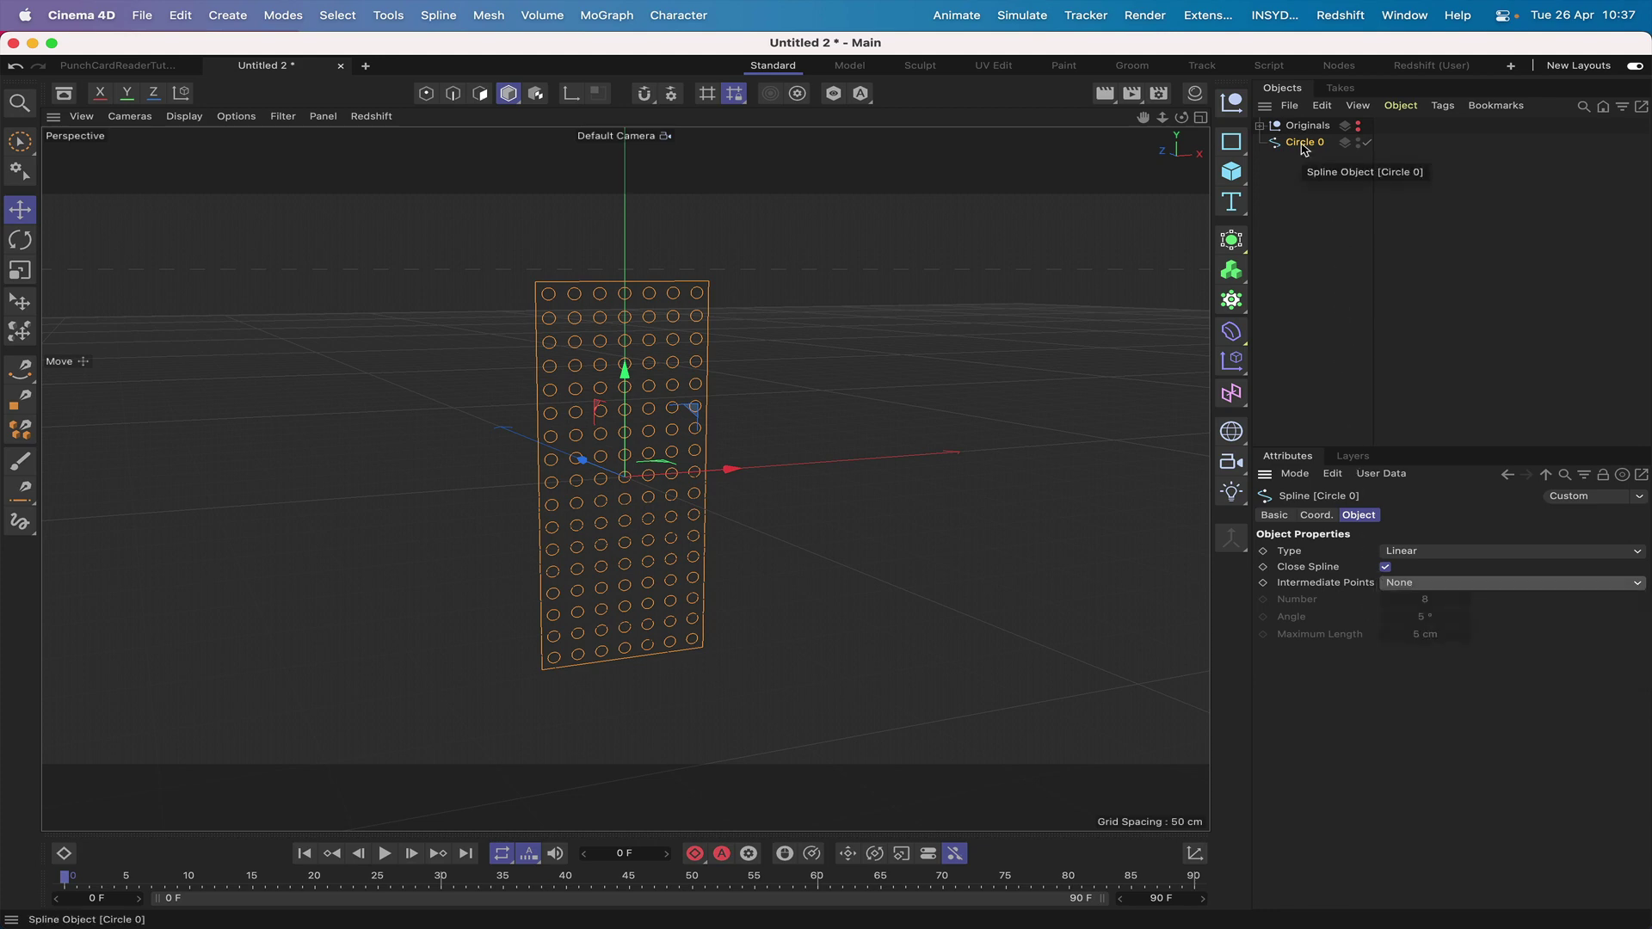
click(1237, 245)
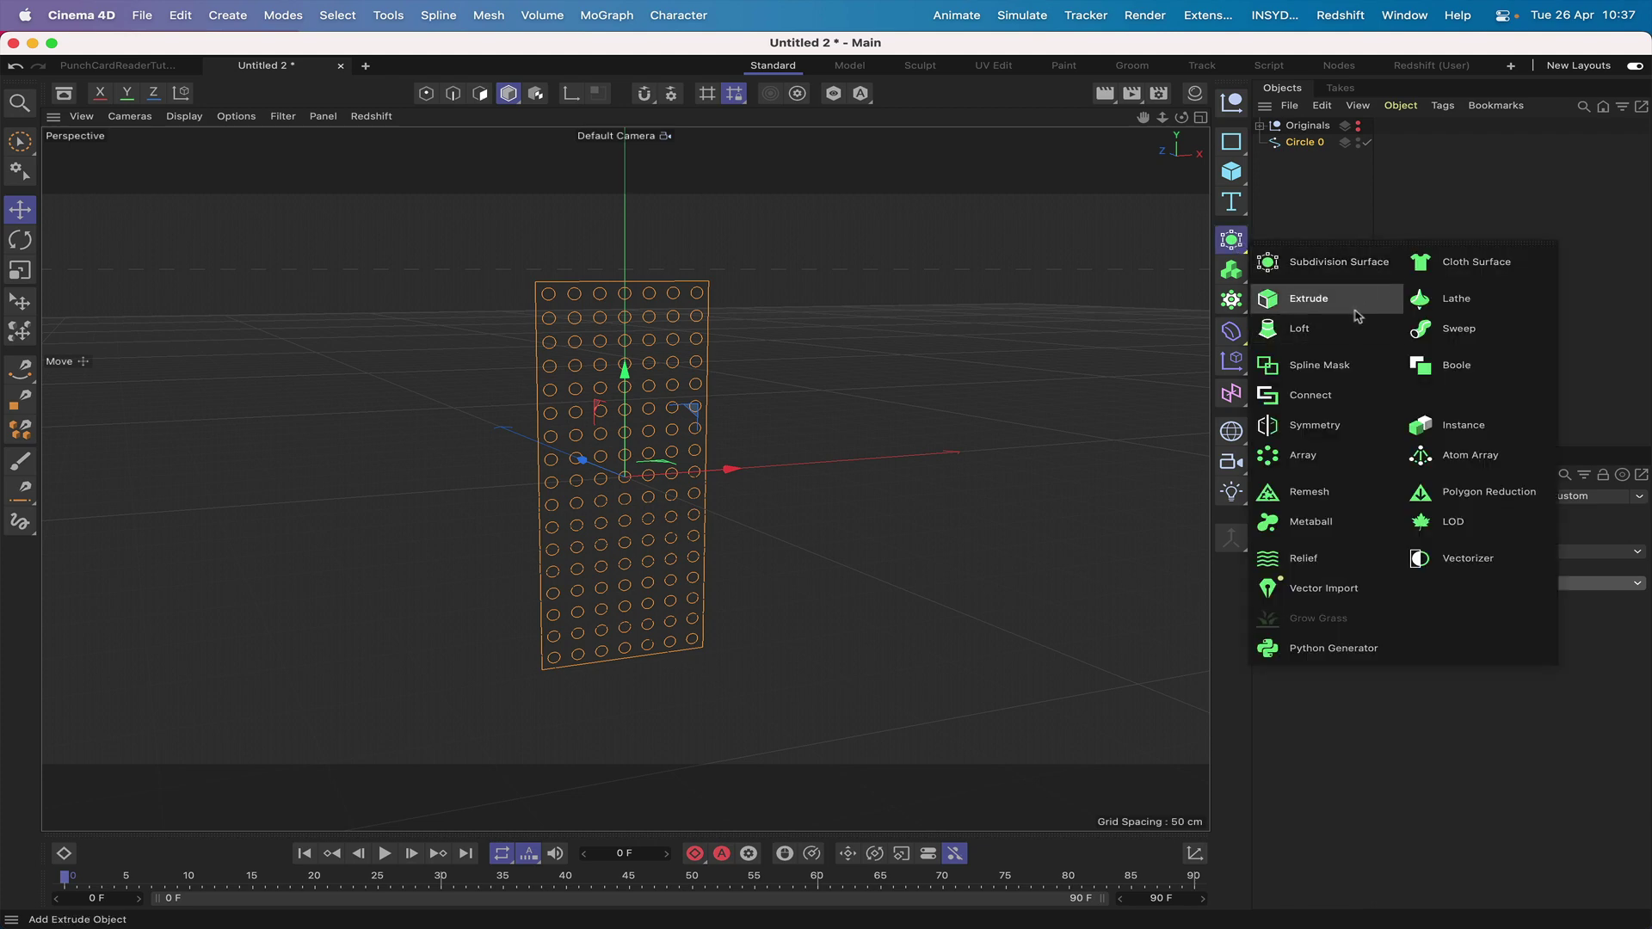
- Extrude Circle 0 with a 2 cm offset
click(1273, 294)
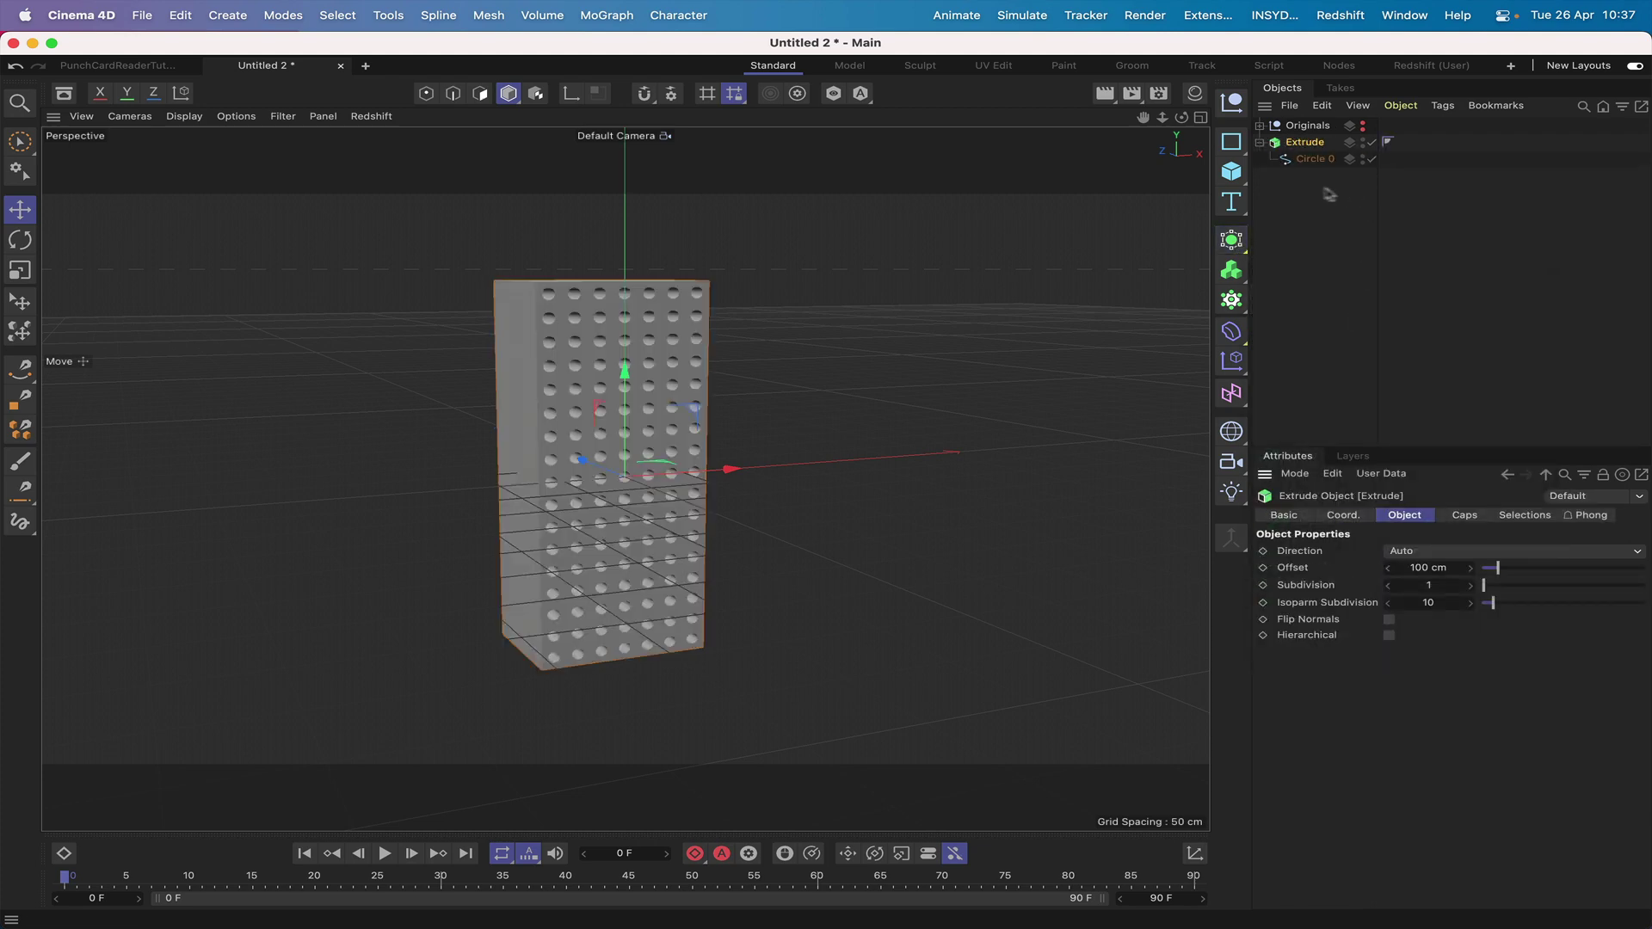
double_click(1411, 567)
text(2)
key(Return)
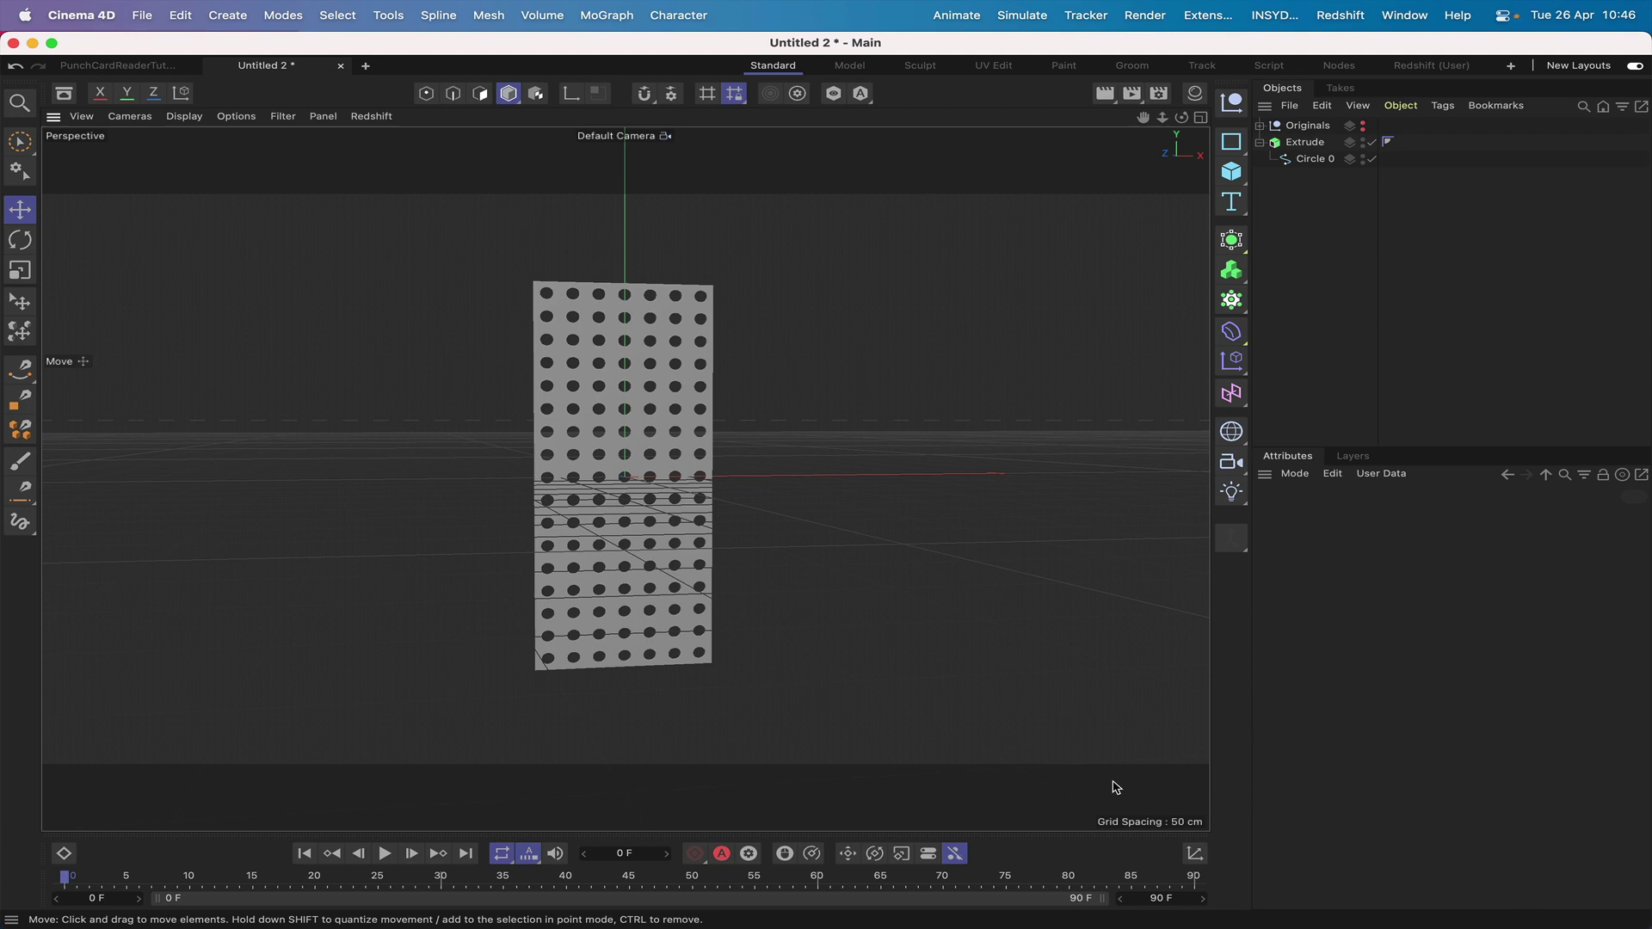
- Switch to Front view, disable the Extrude, and minimize Cinema 4D and the video editor
key(F4)
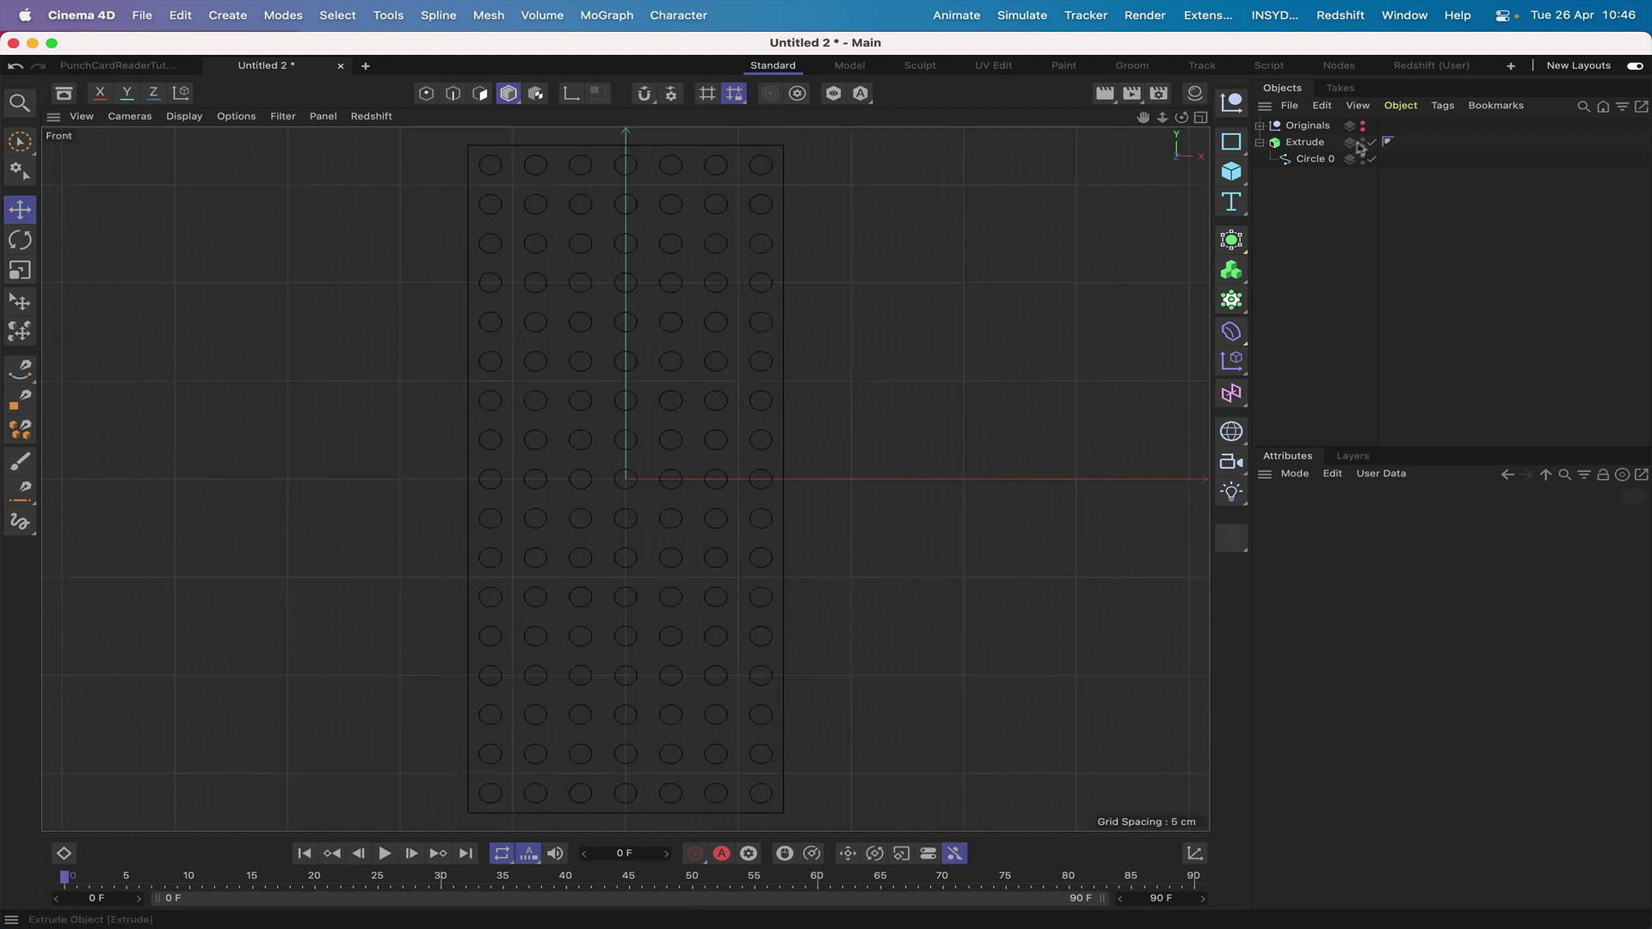
click(1371, 142)
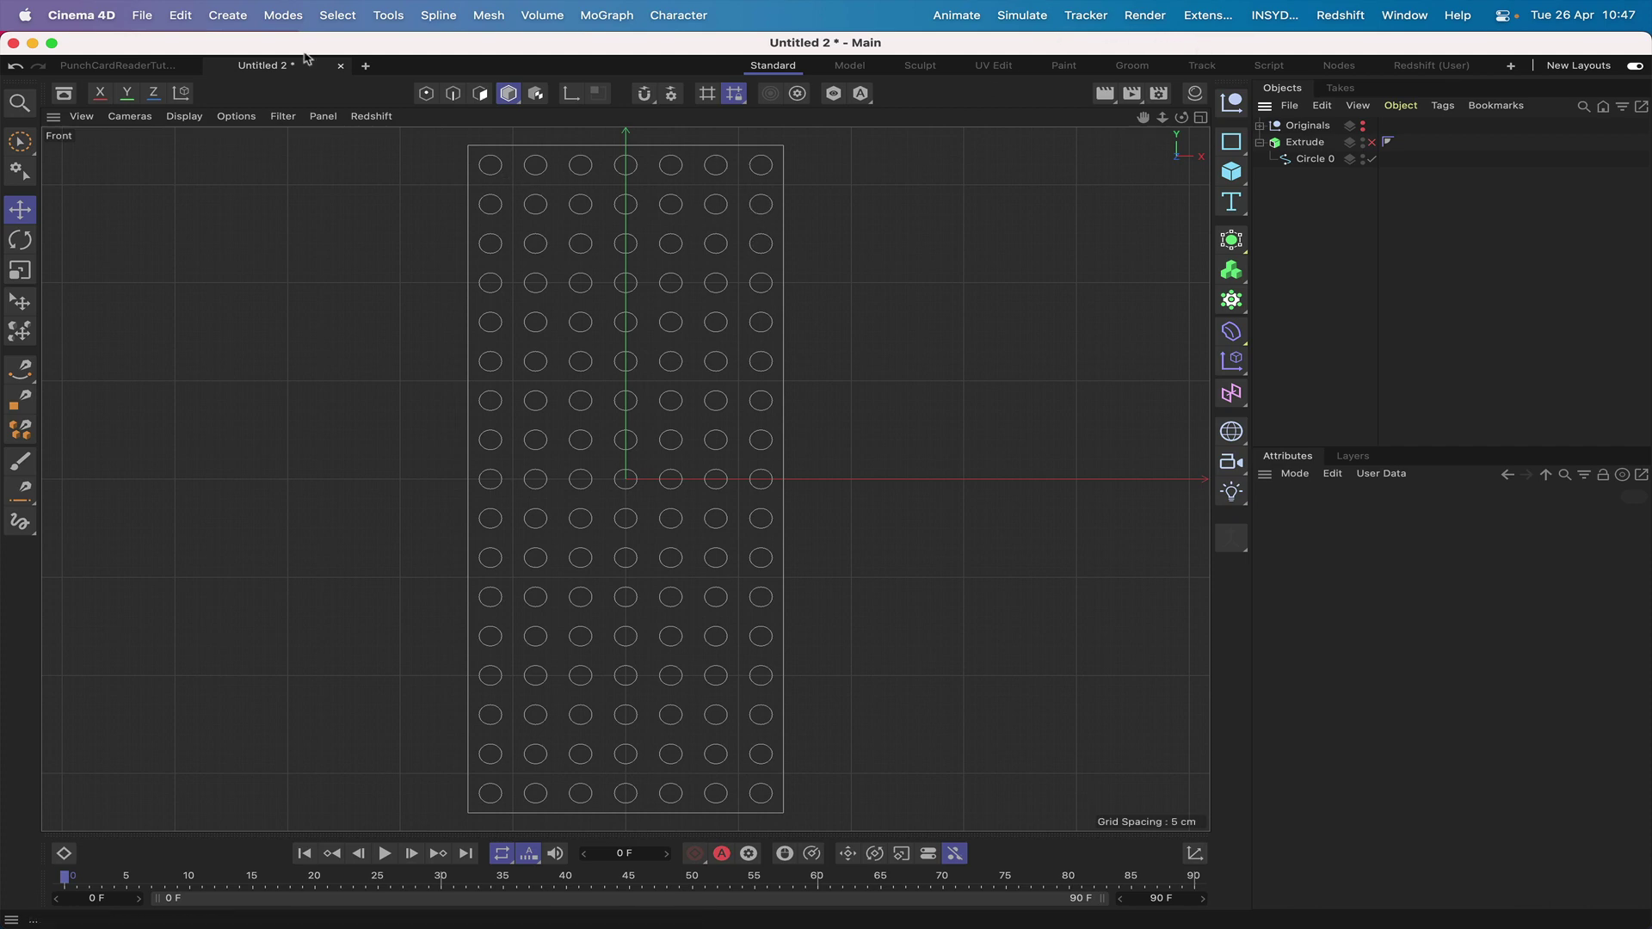
click(33, 45)
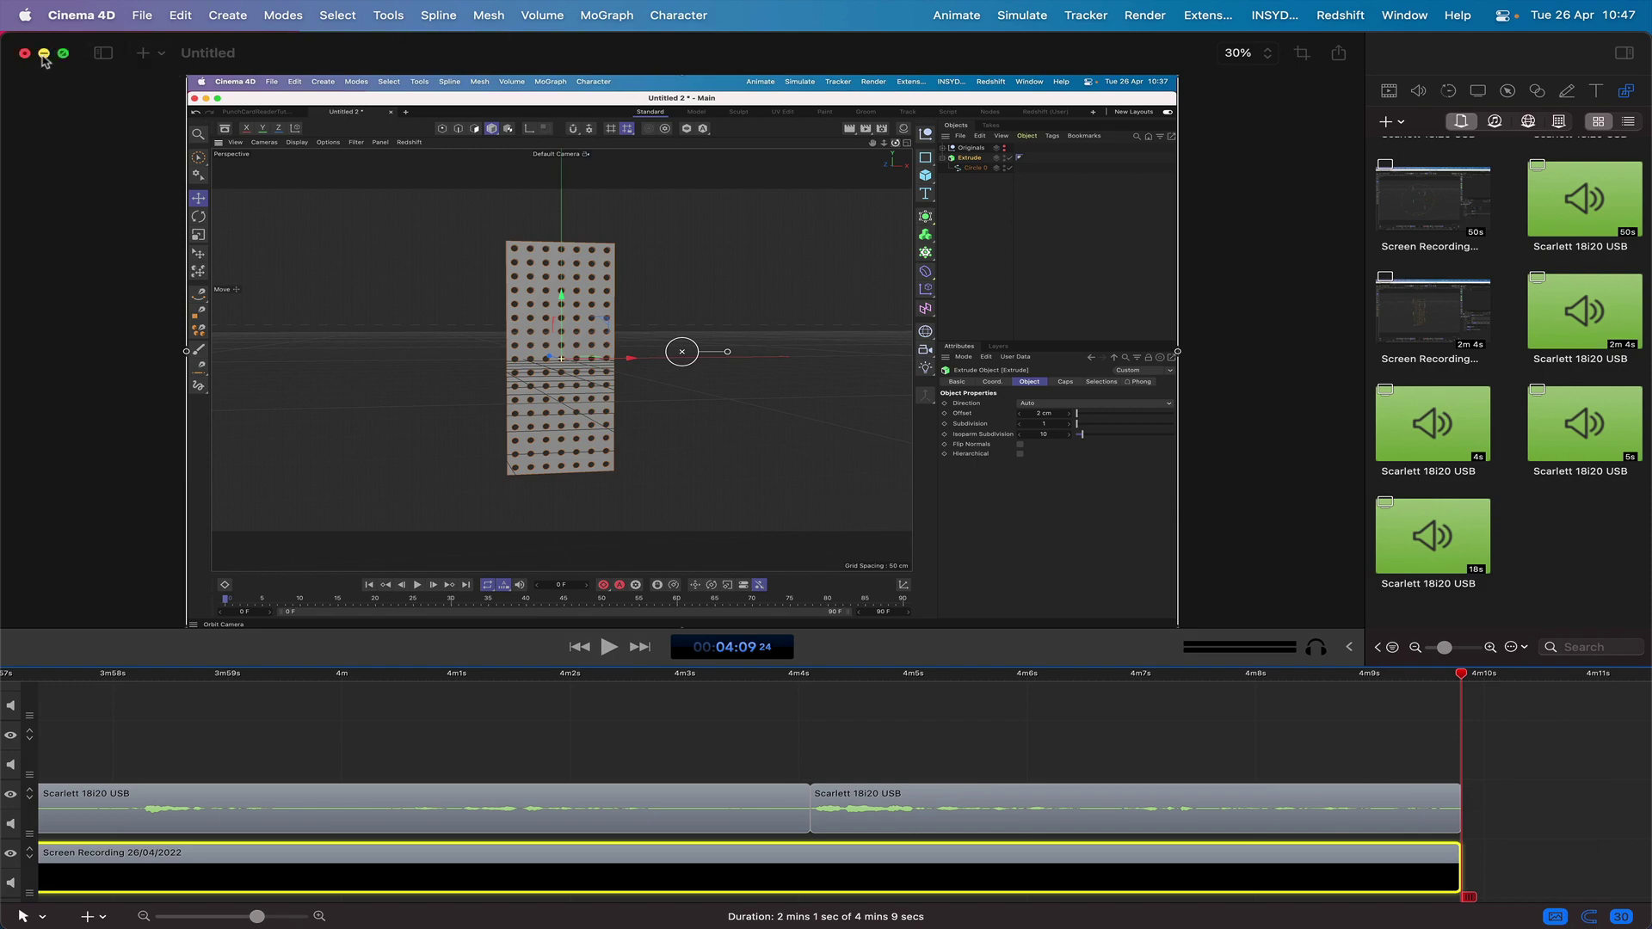
click(44, 54)
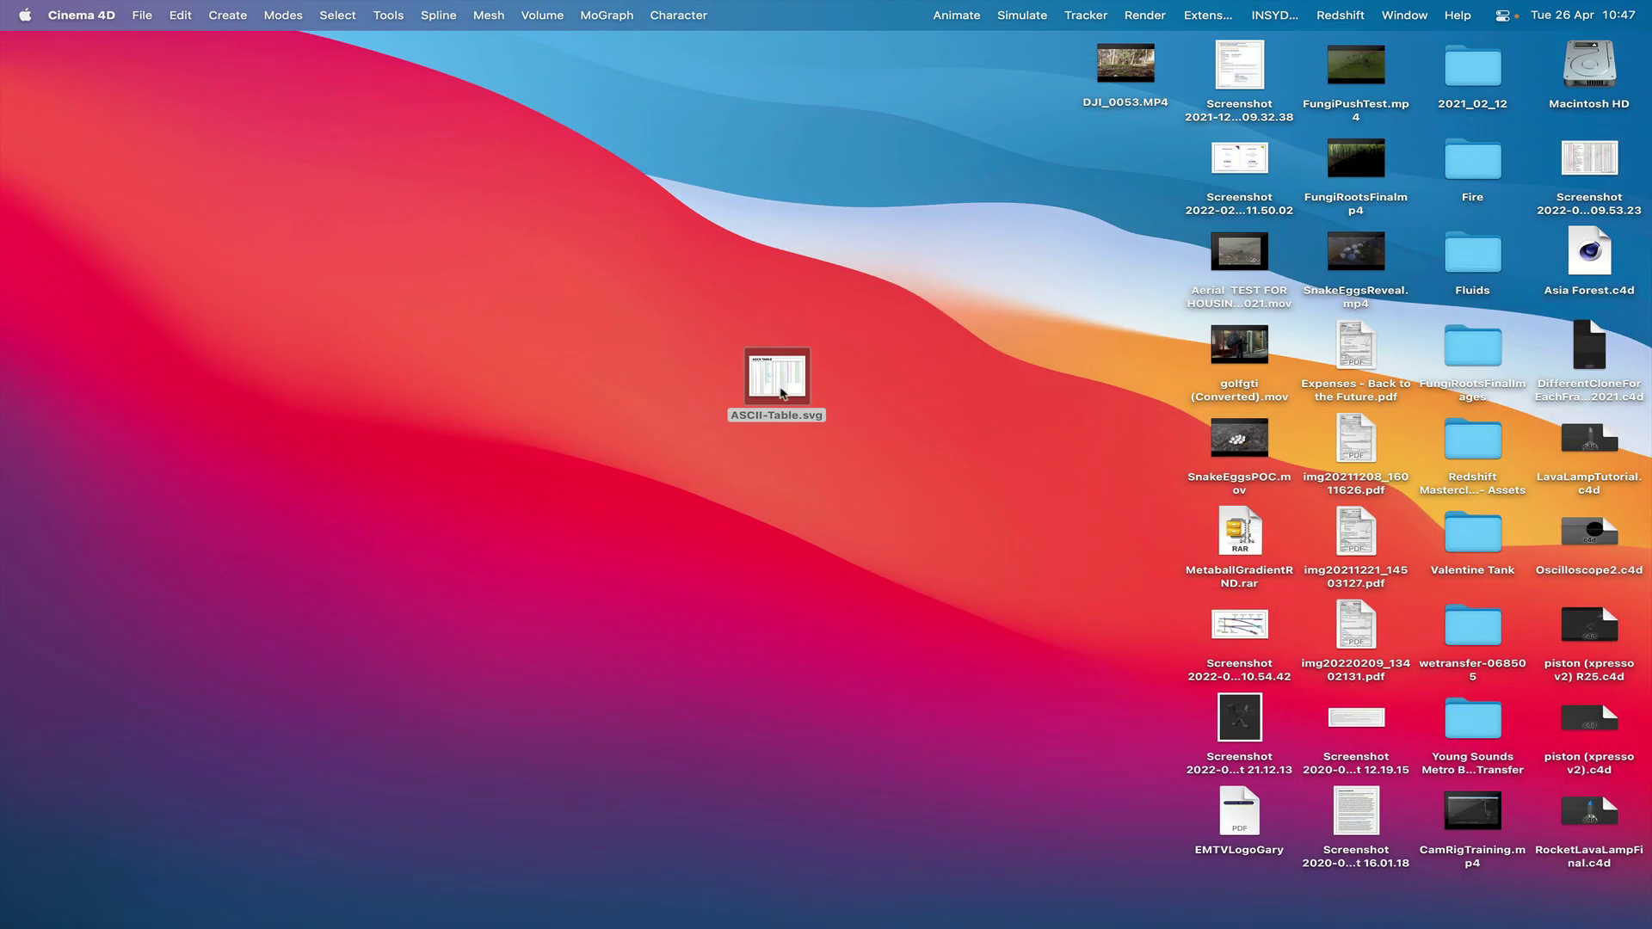
- Preview the ASCII-Table.svg file on the desktop with Quick Look
click(778, 383)
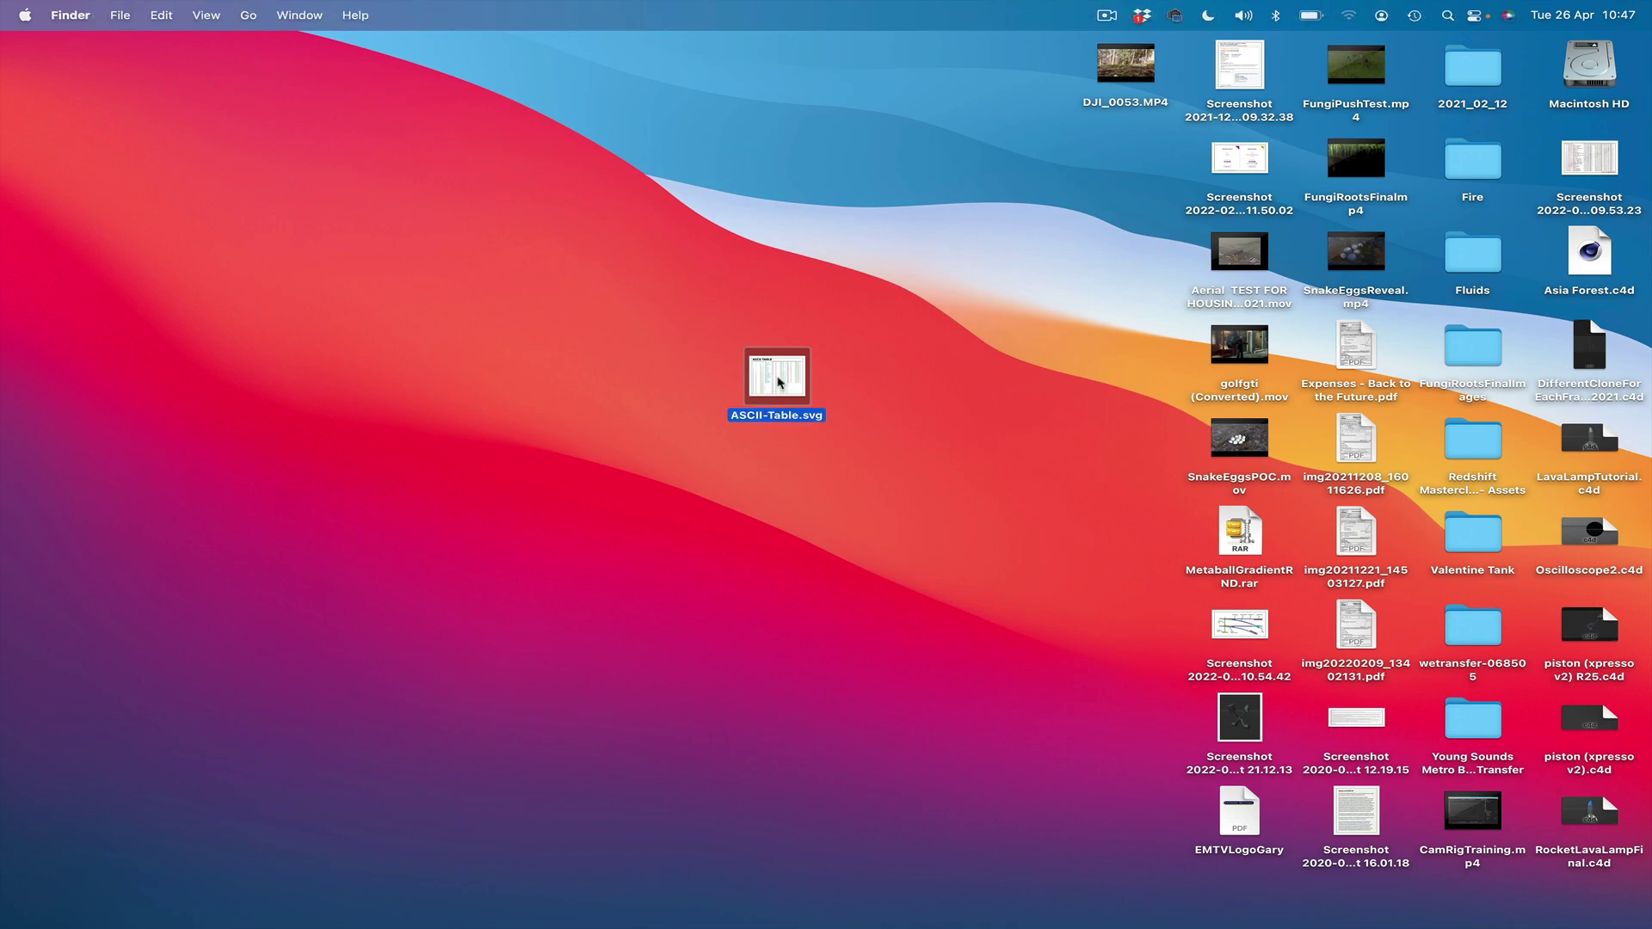
key(space)
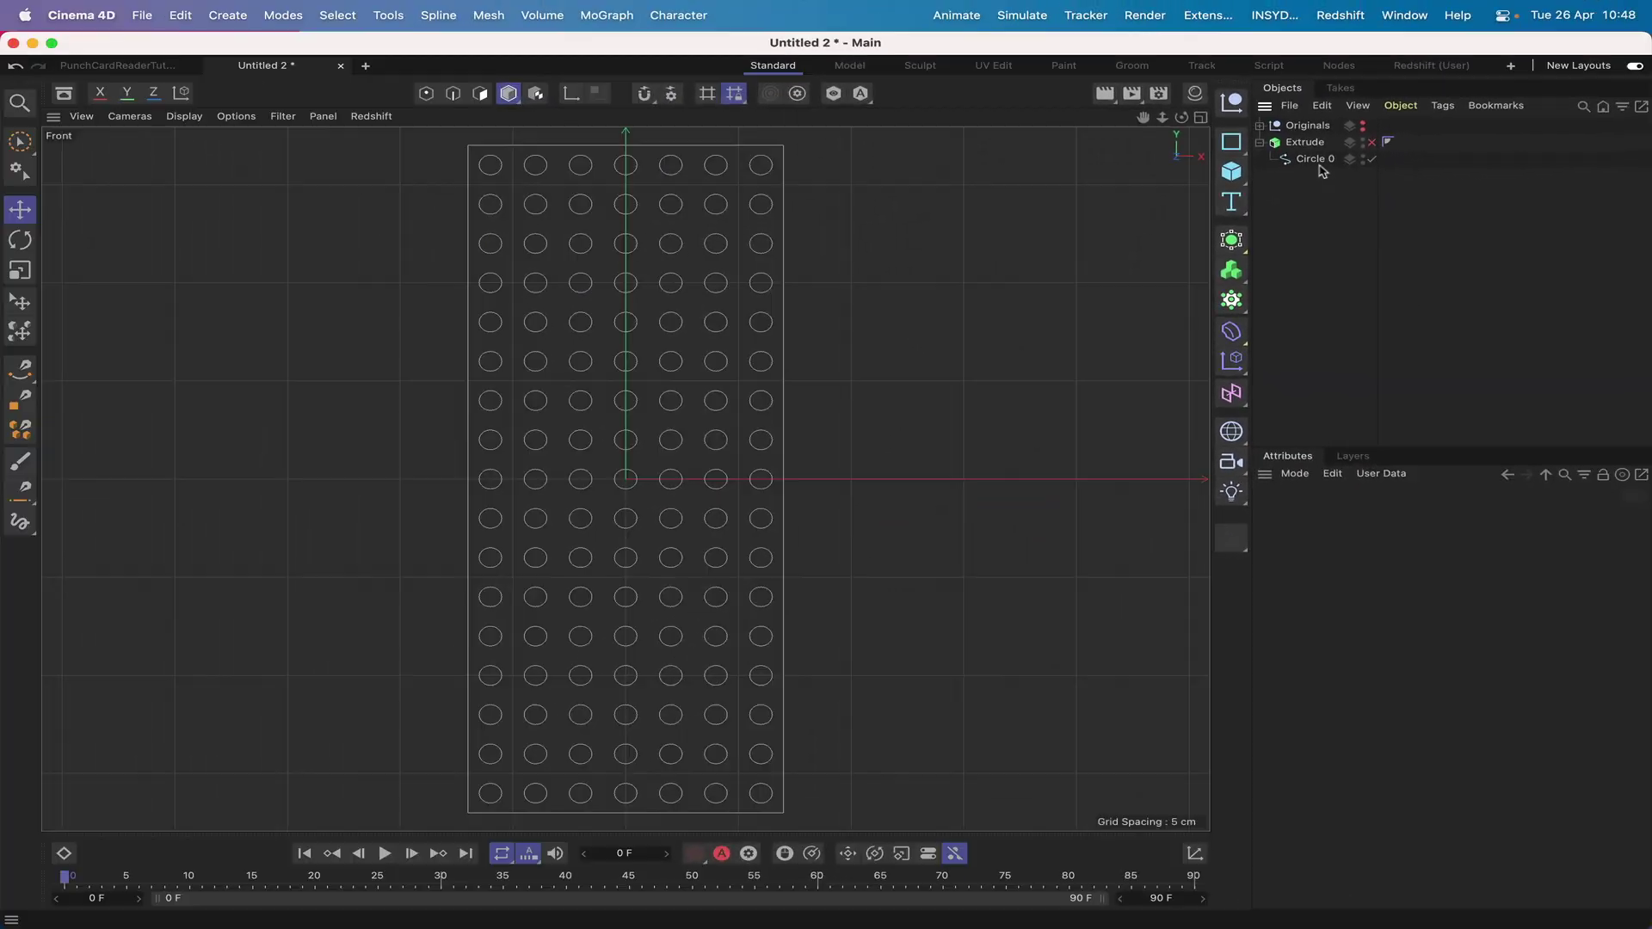
- In Points mode with Live Selection, delete the second, third, fourth and another top-row circle of Circle 0
click(1317, 162)
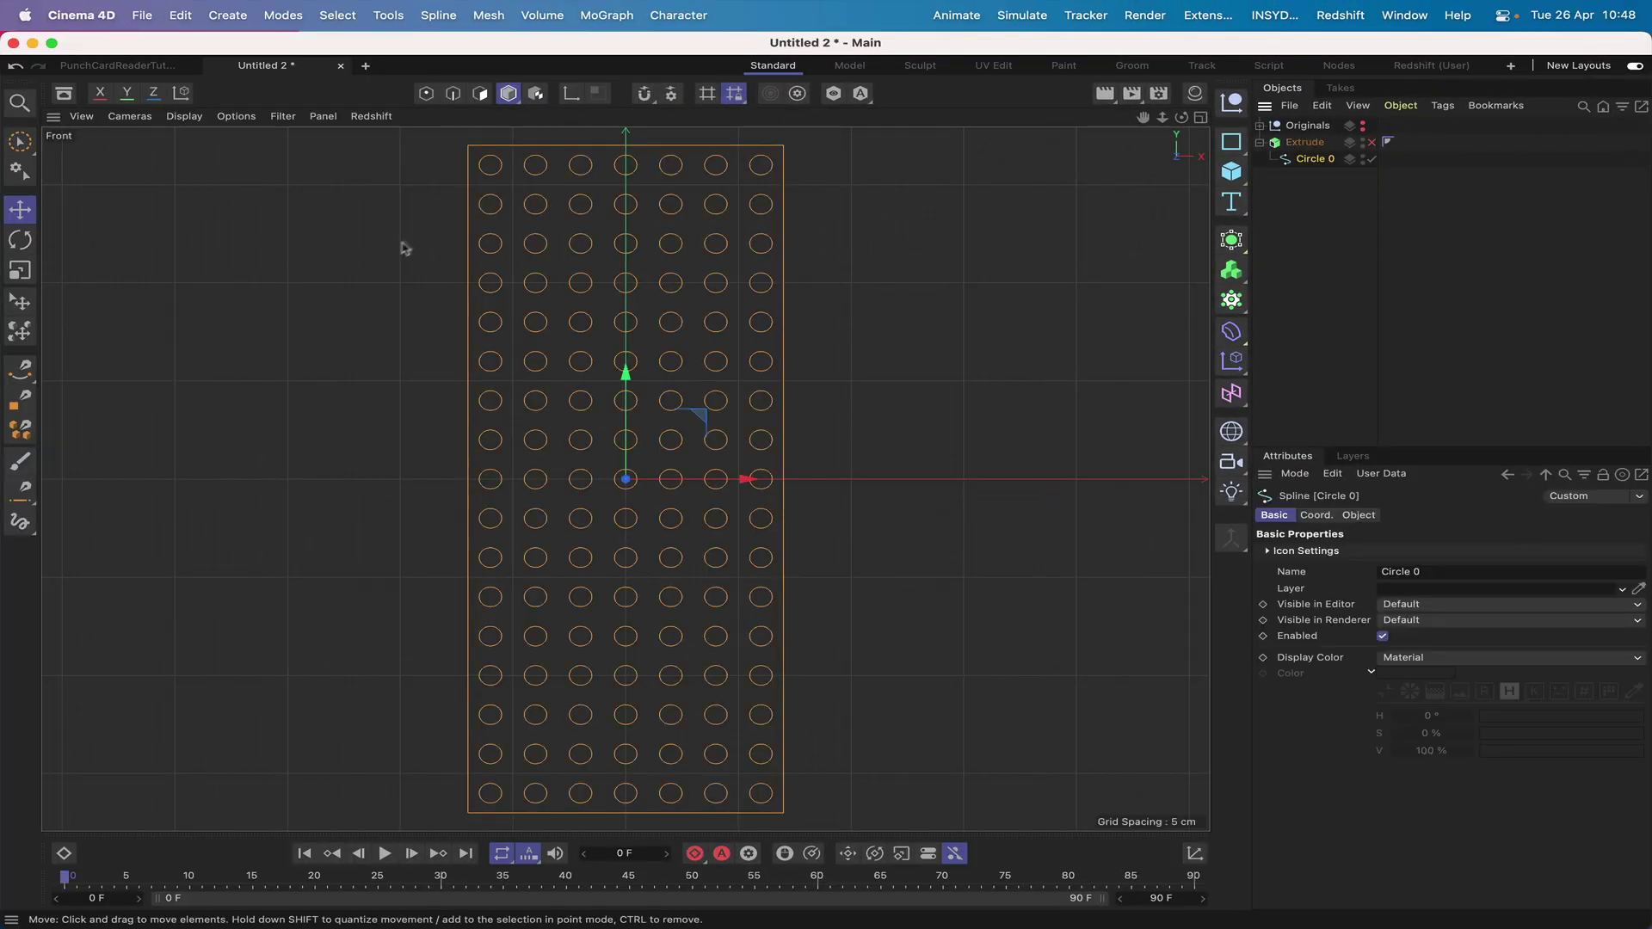
click(426, 93)
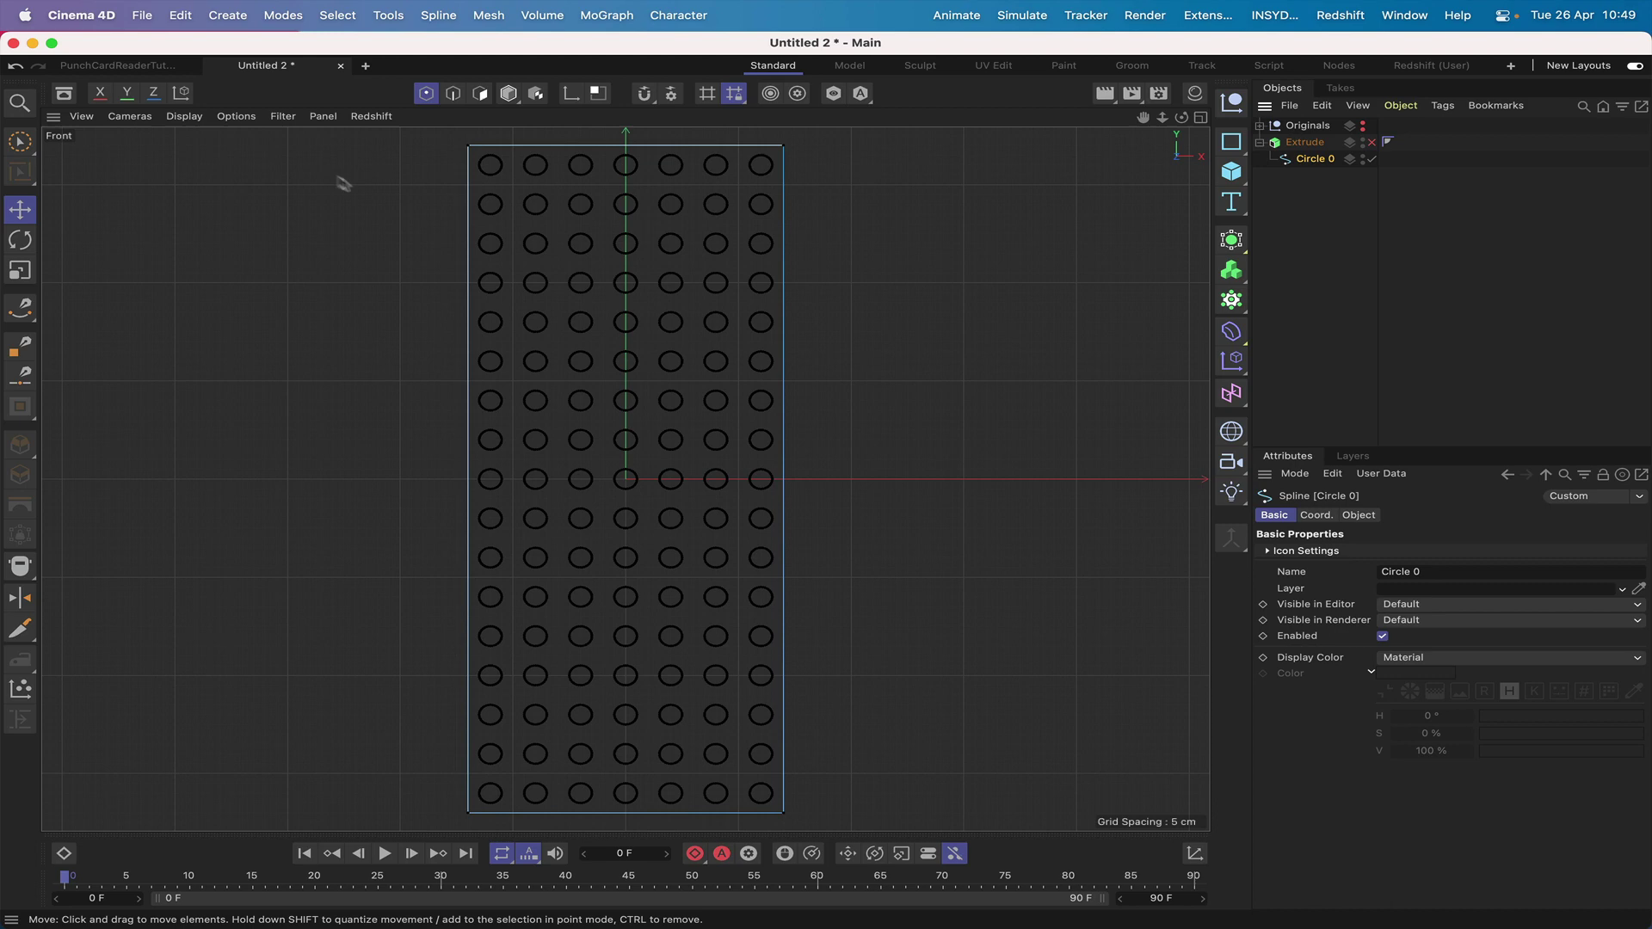
click(20, 140)
click(535, 170)
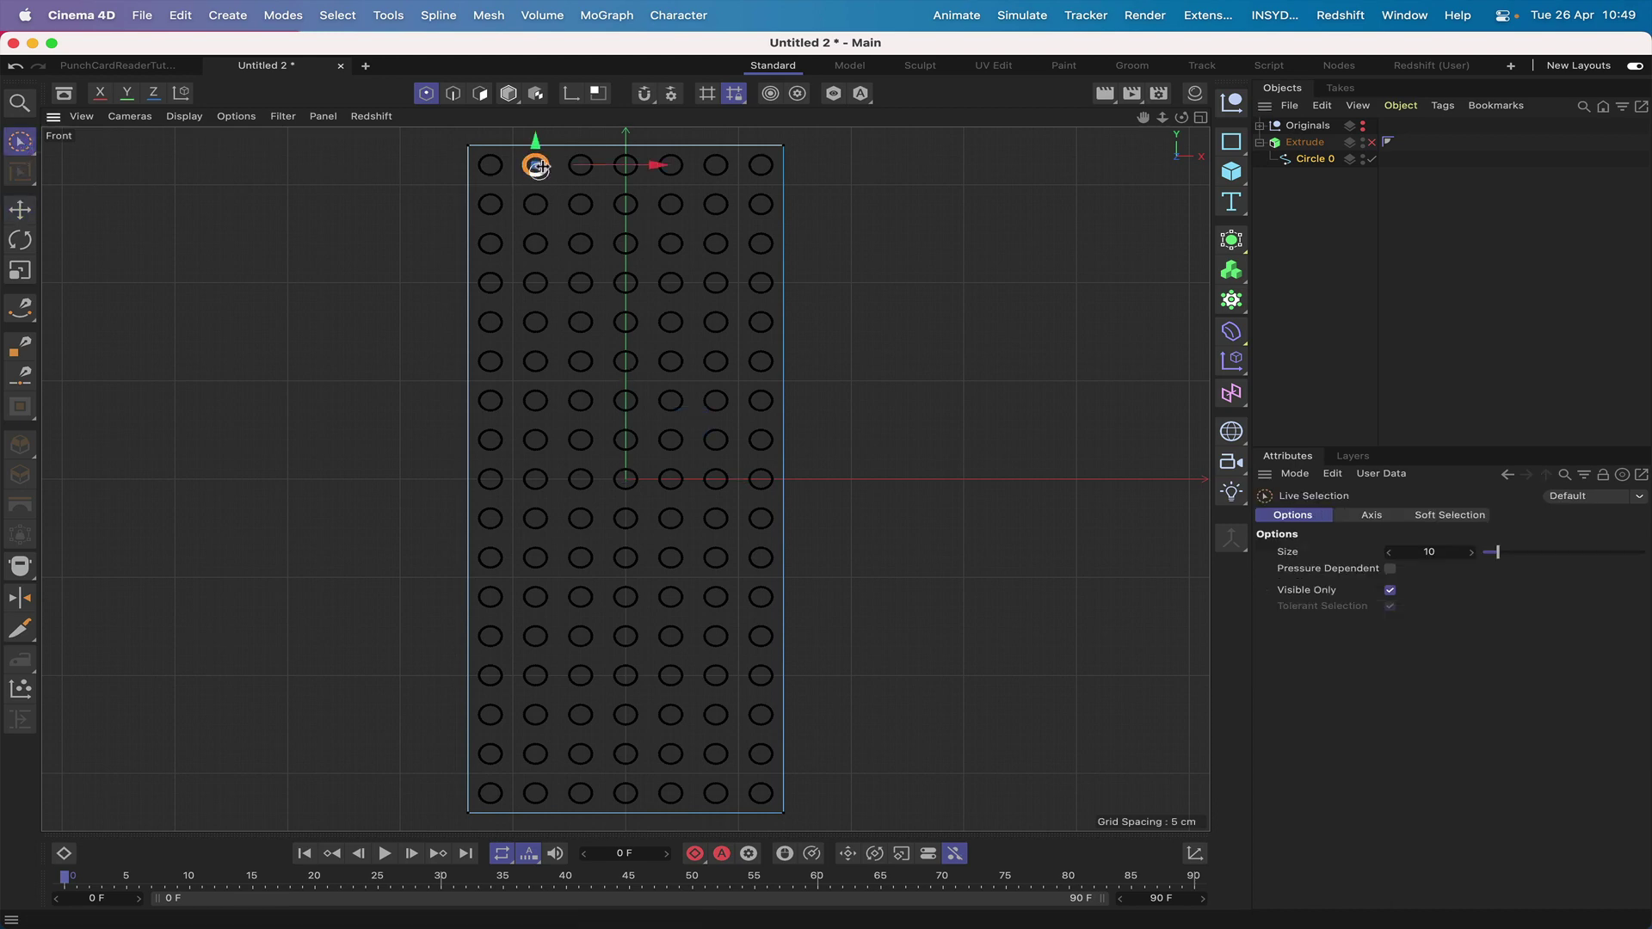
key(Delete)
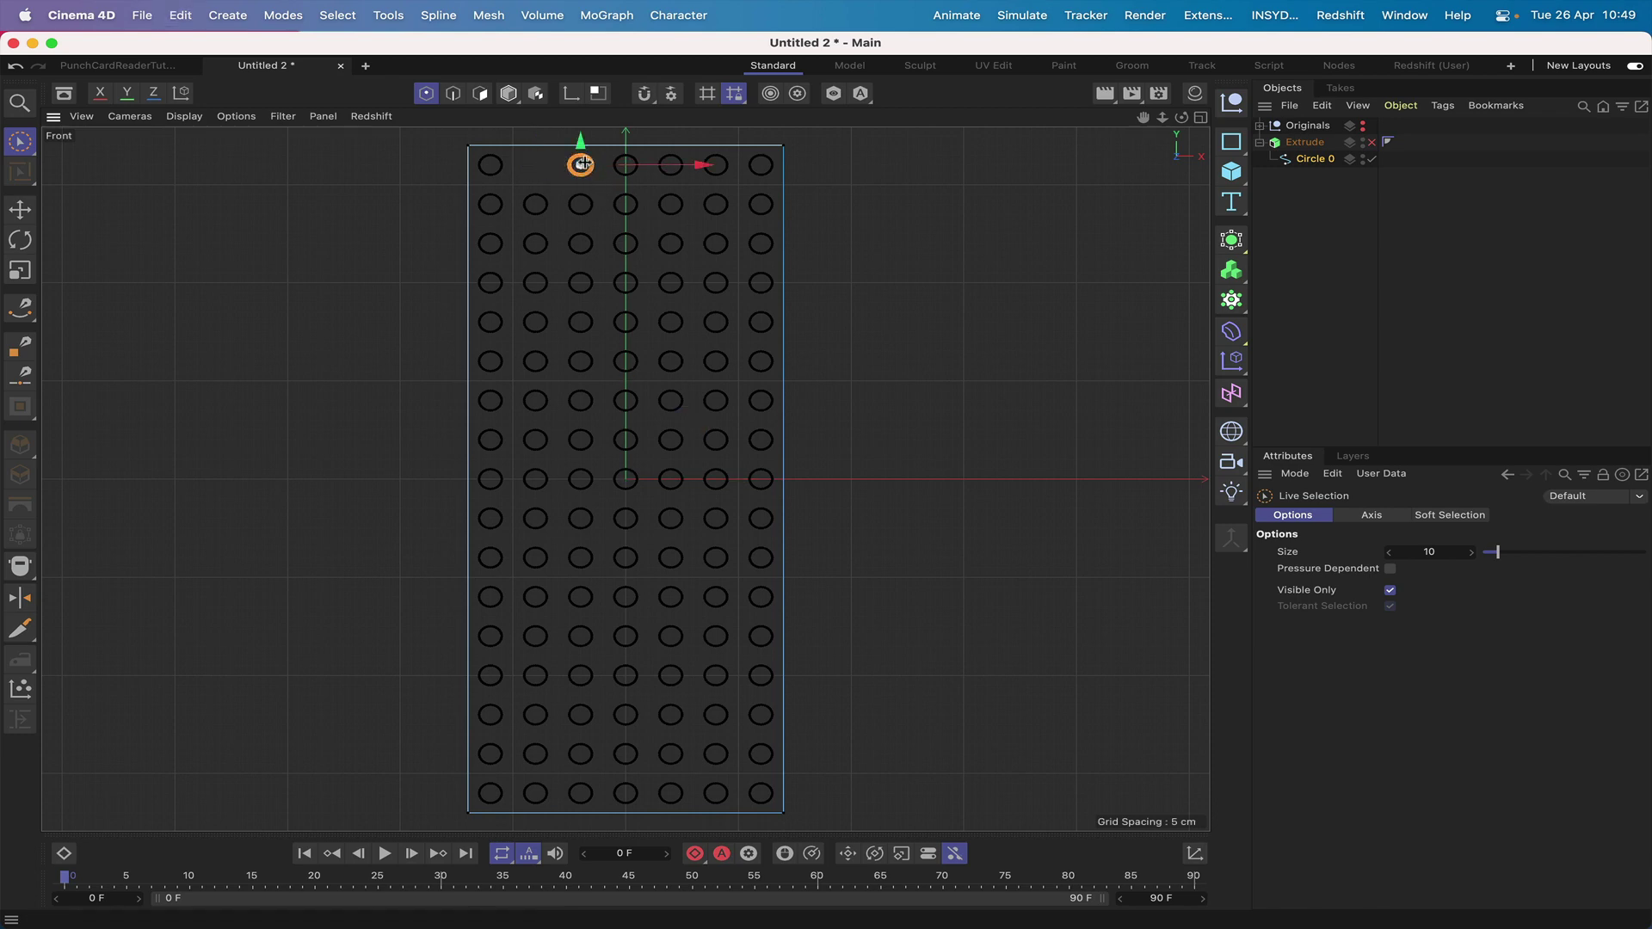
key(Delete)
click(627, 164)
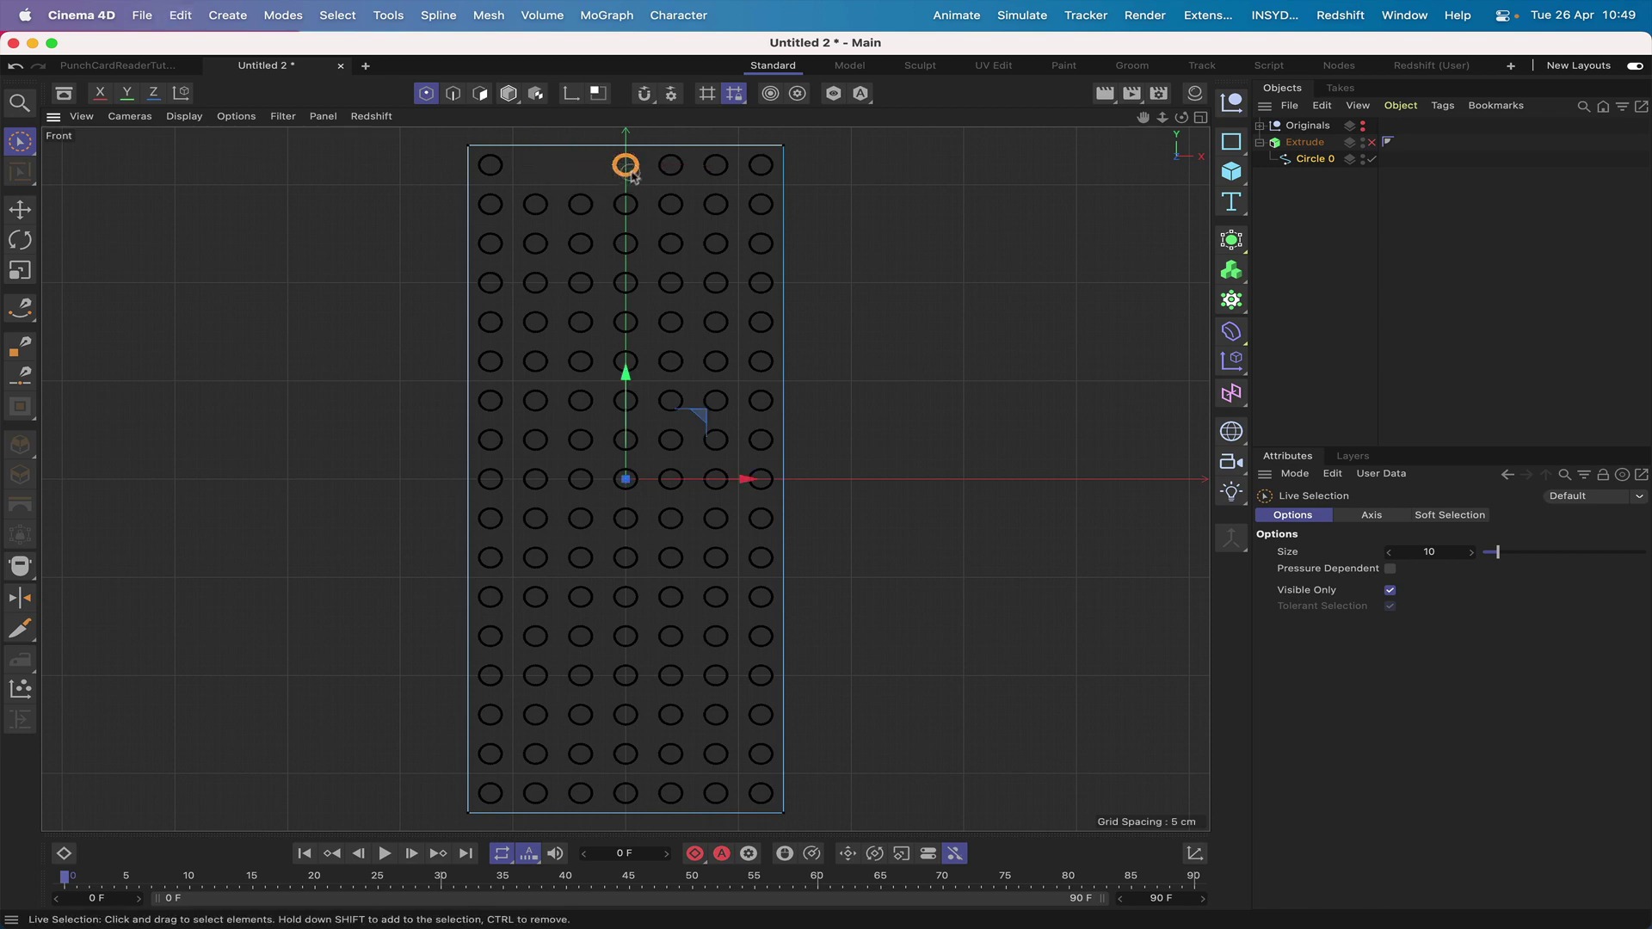
key(Delete)
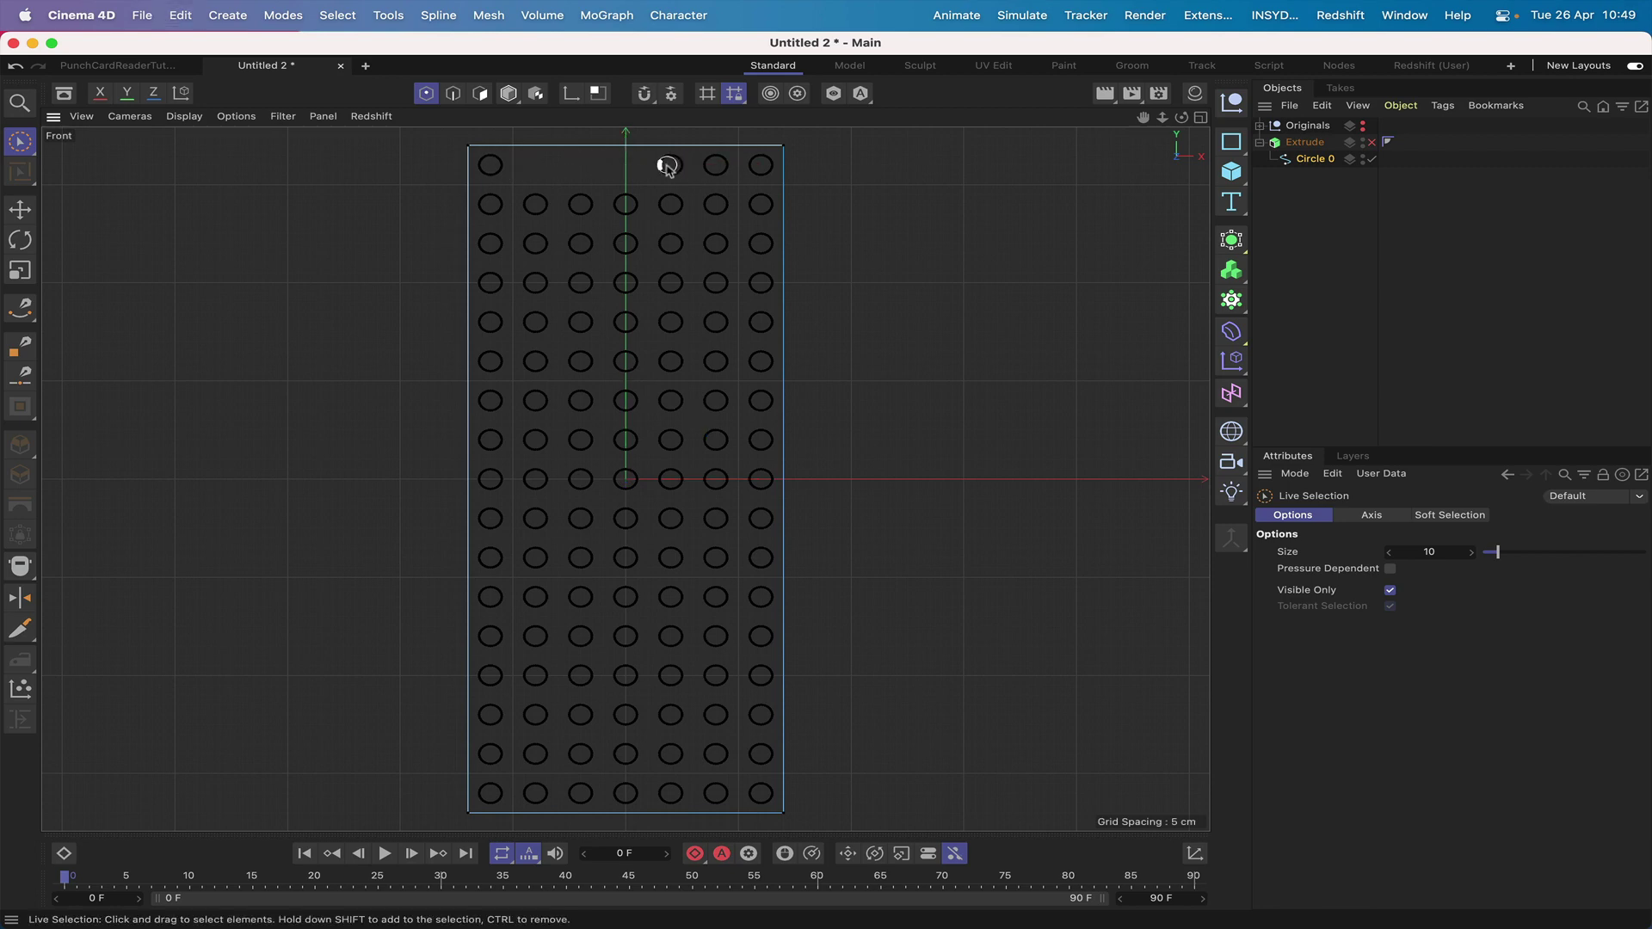
click(714, 164)
key(Delete)
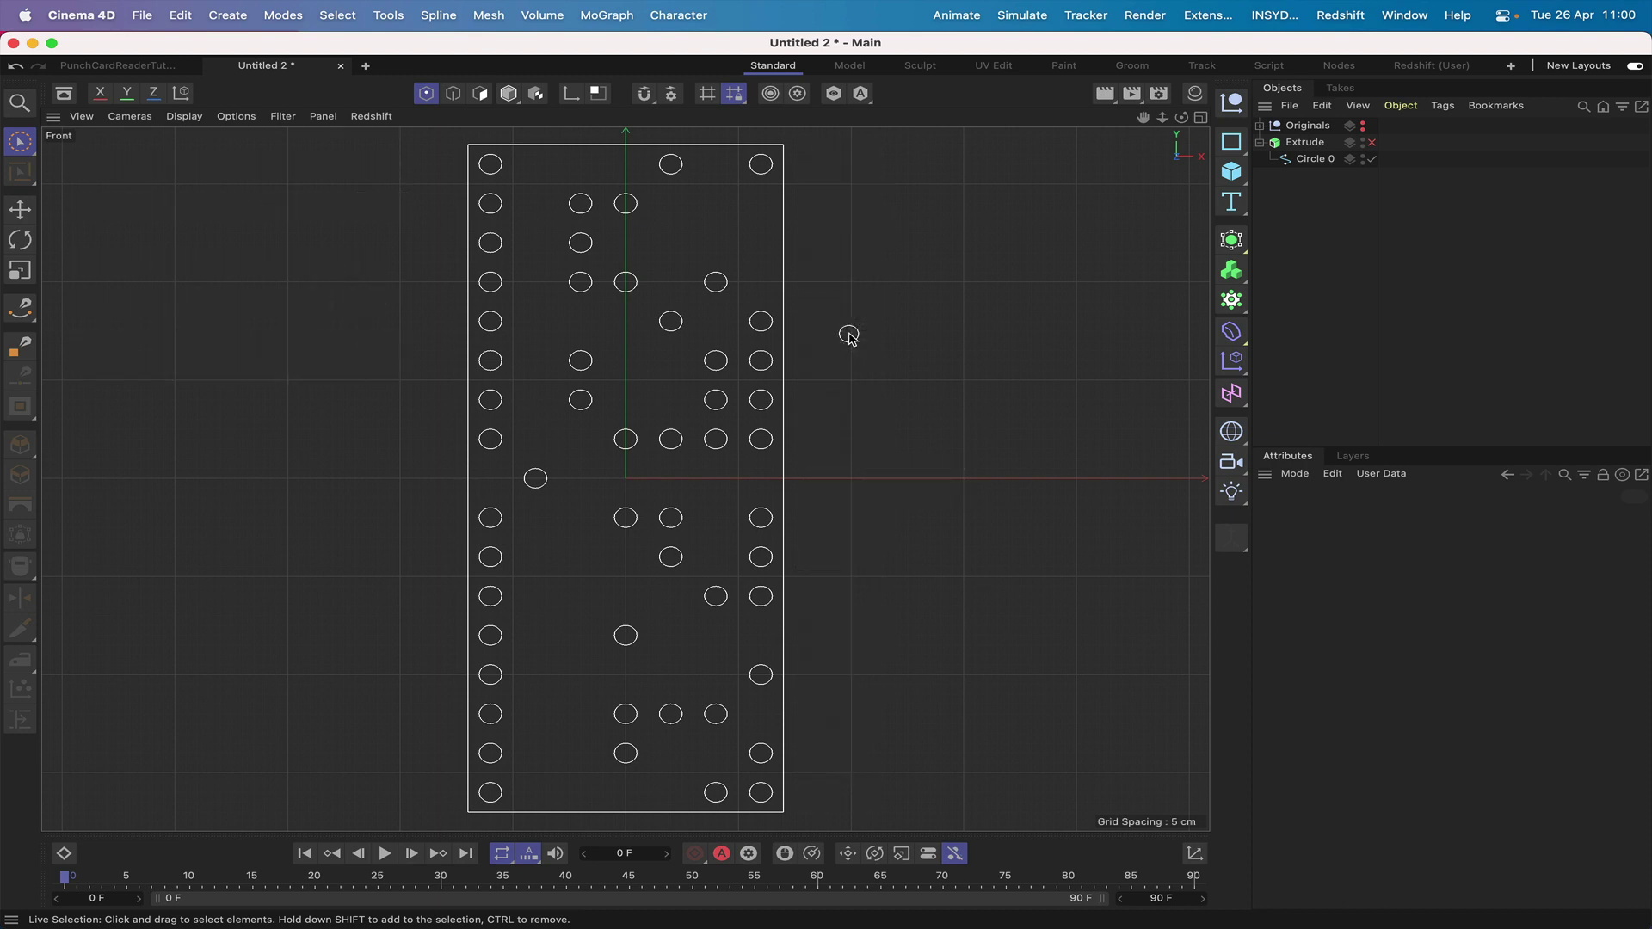
- Move Extrude into Originals, rename it Card, and drag a copy to the top level
key(F1)
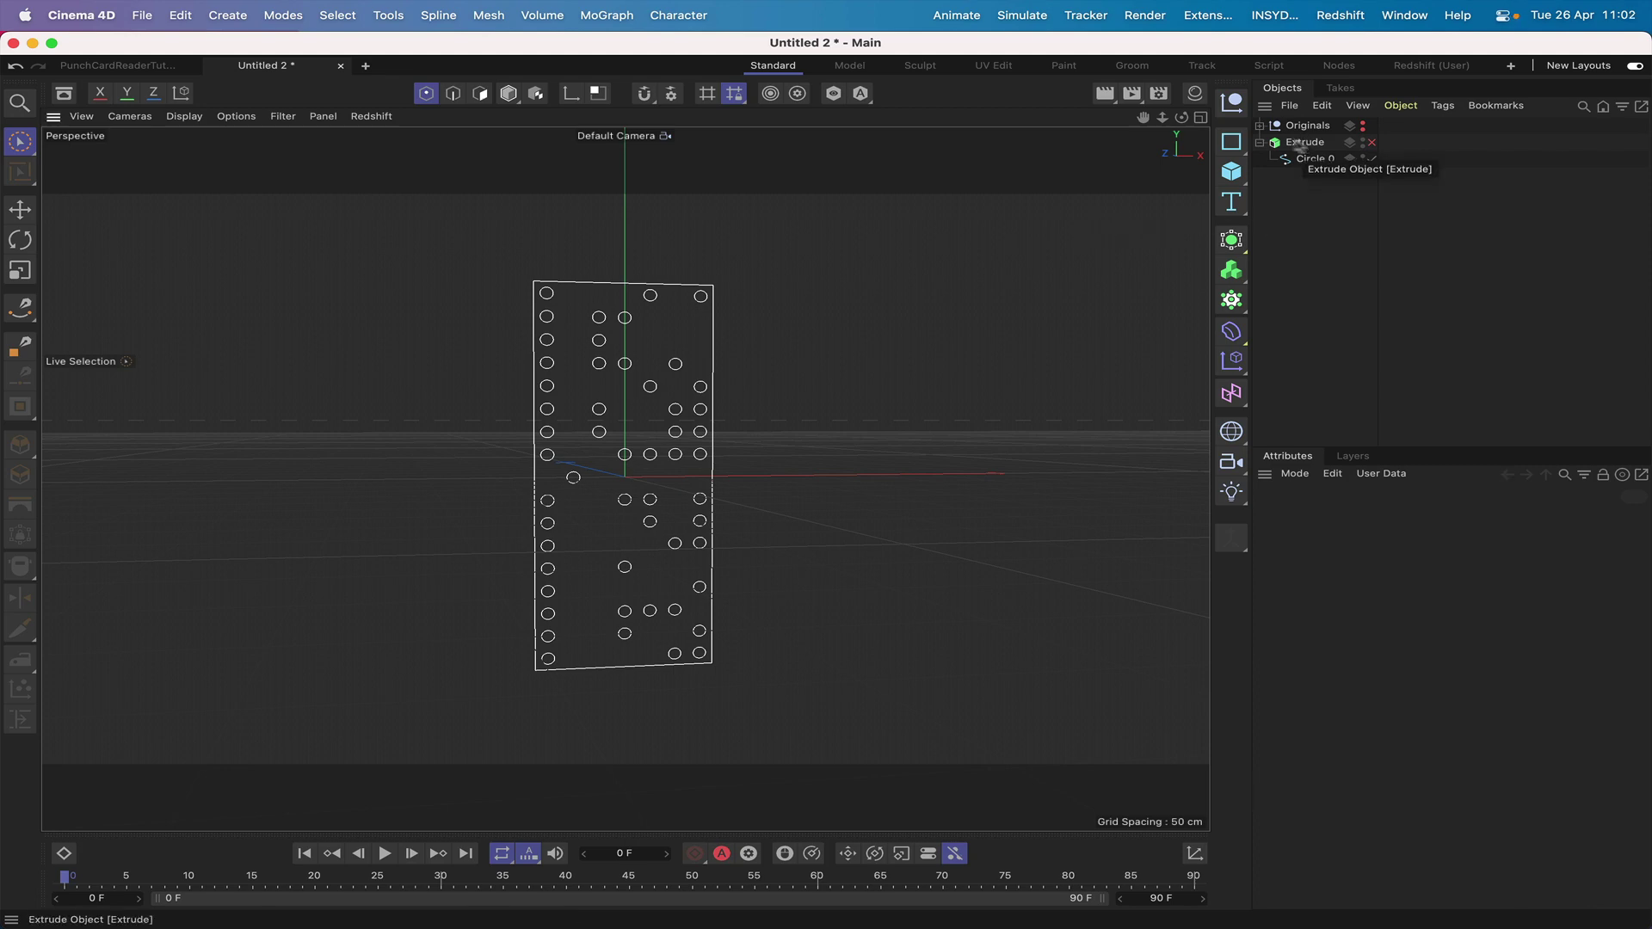
click(1259, 126)
drag(1297, 201, 1314, 145)
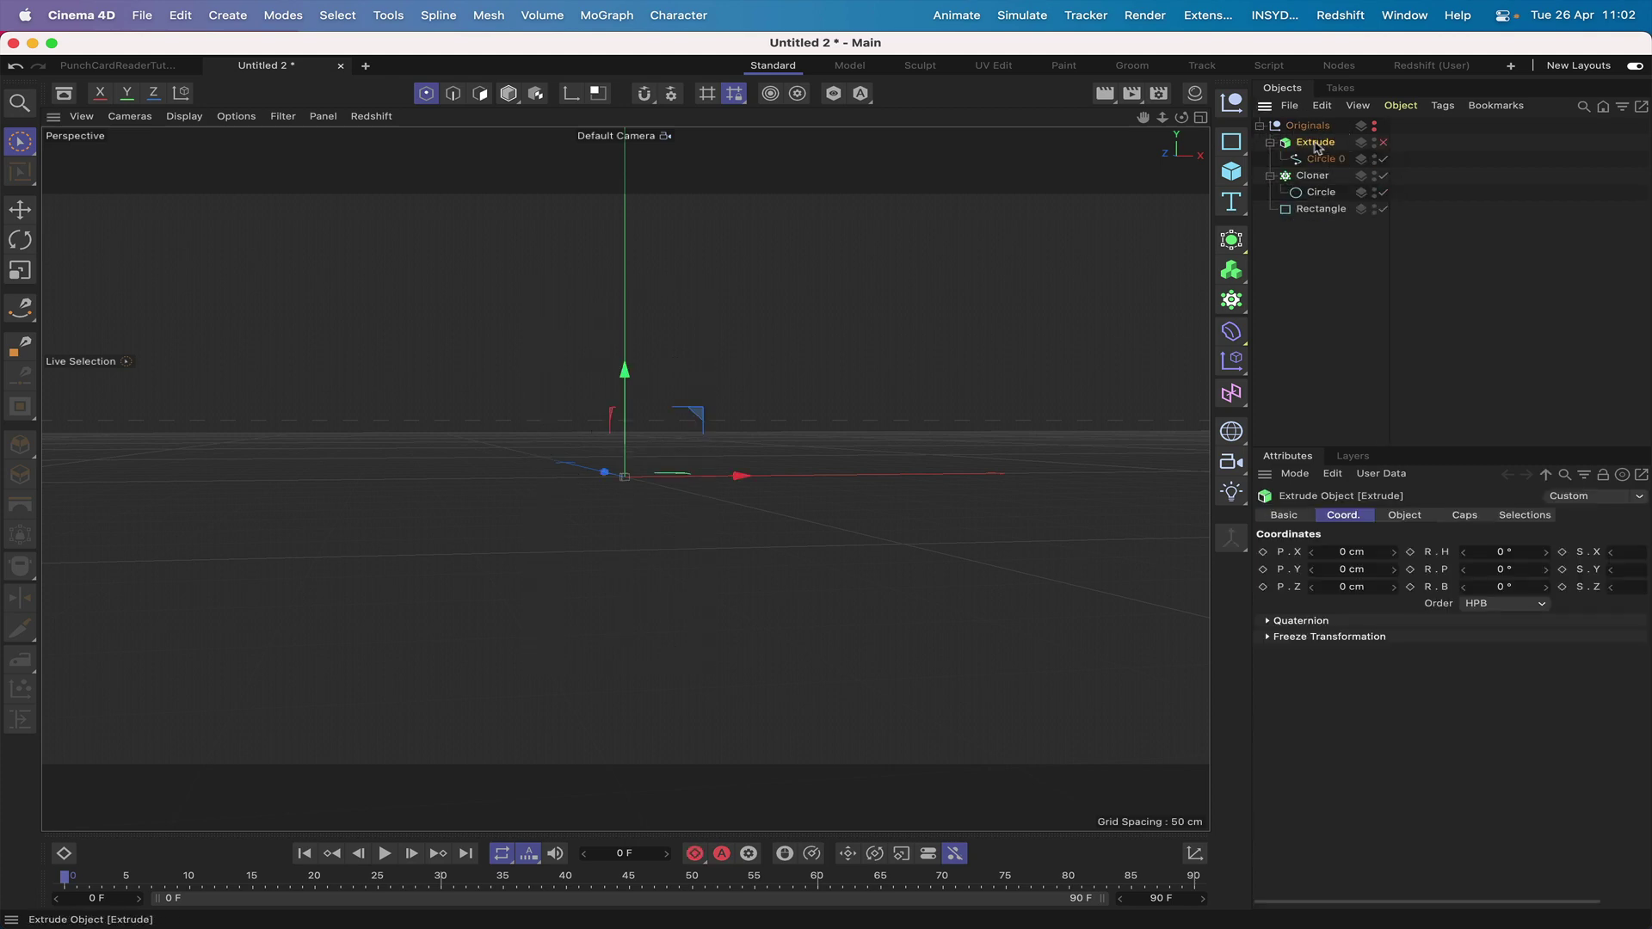
double_click(1314, 143)
text(Cr)
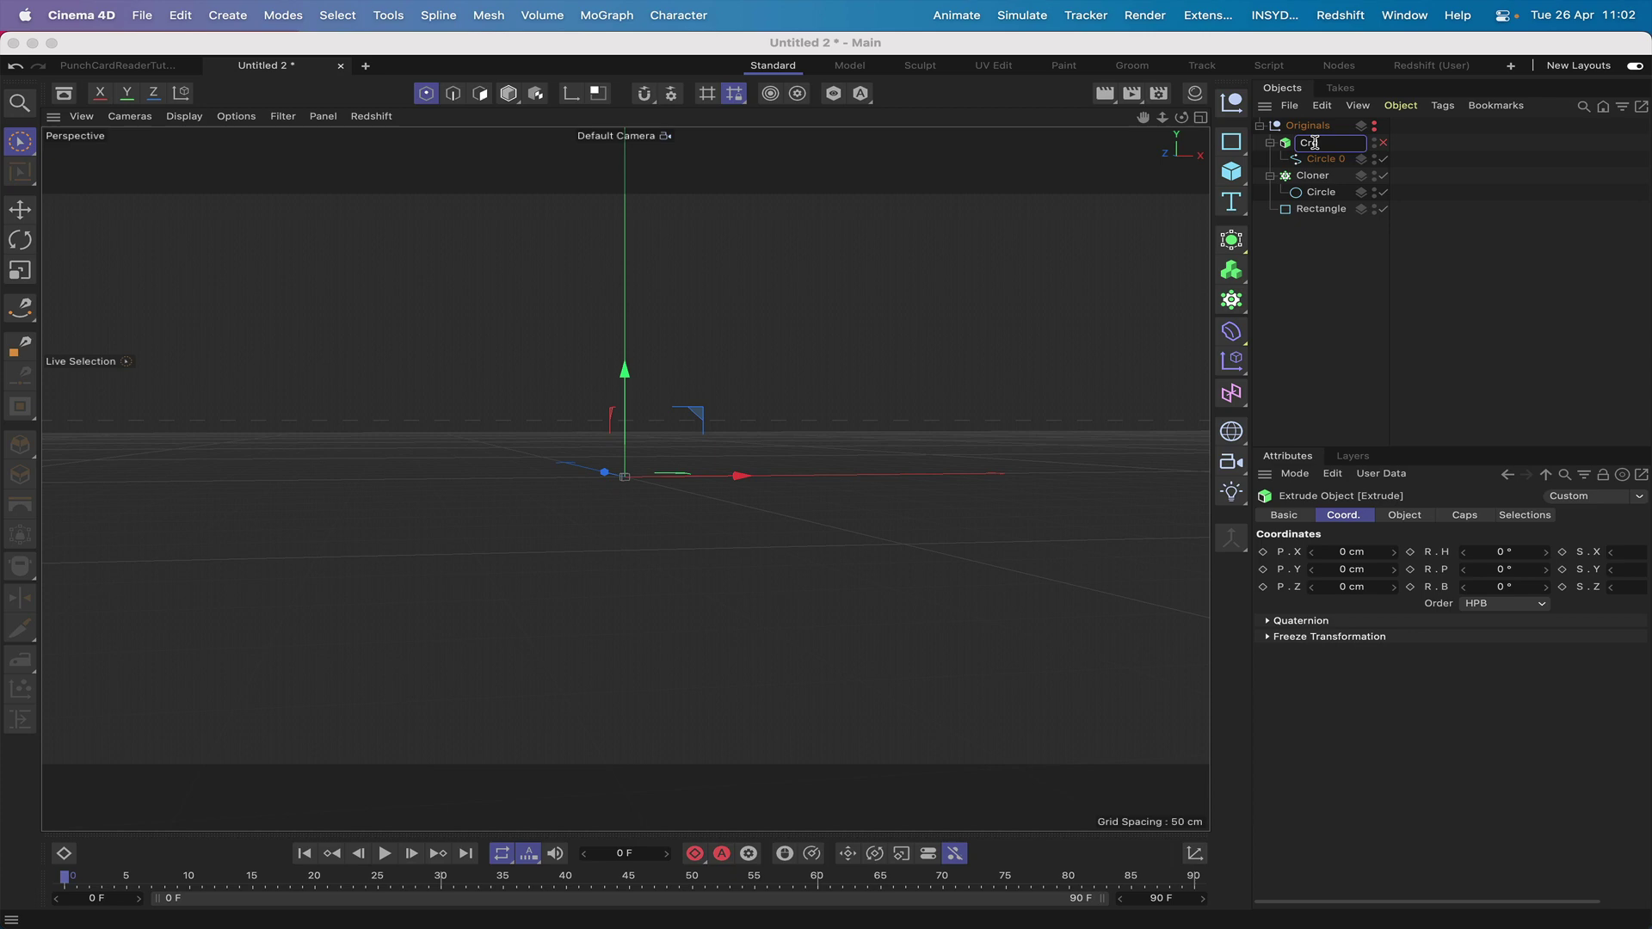
key(Return)
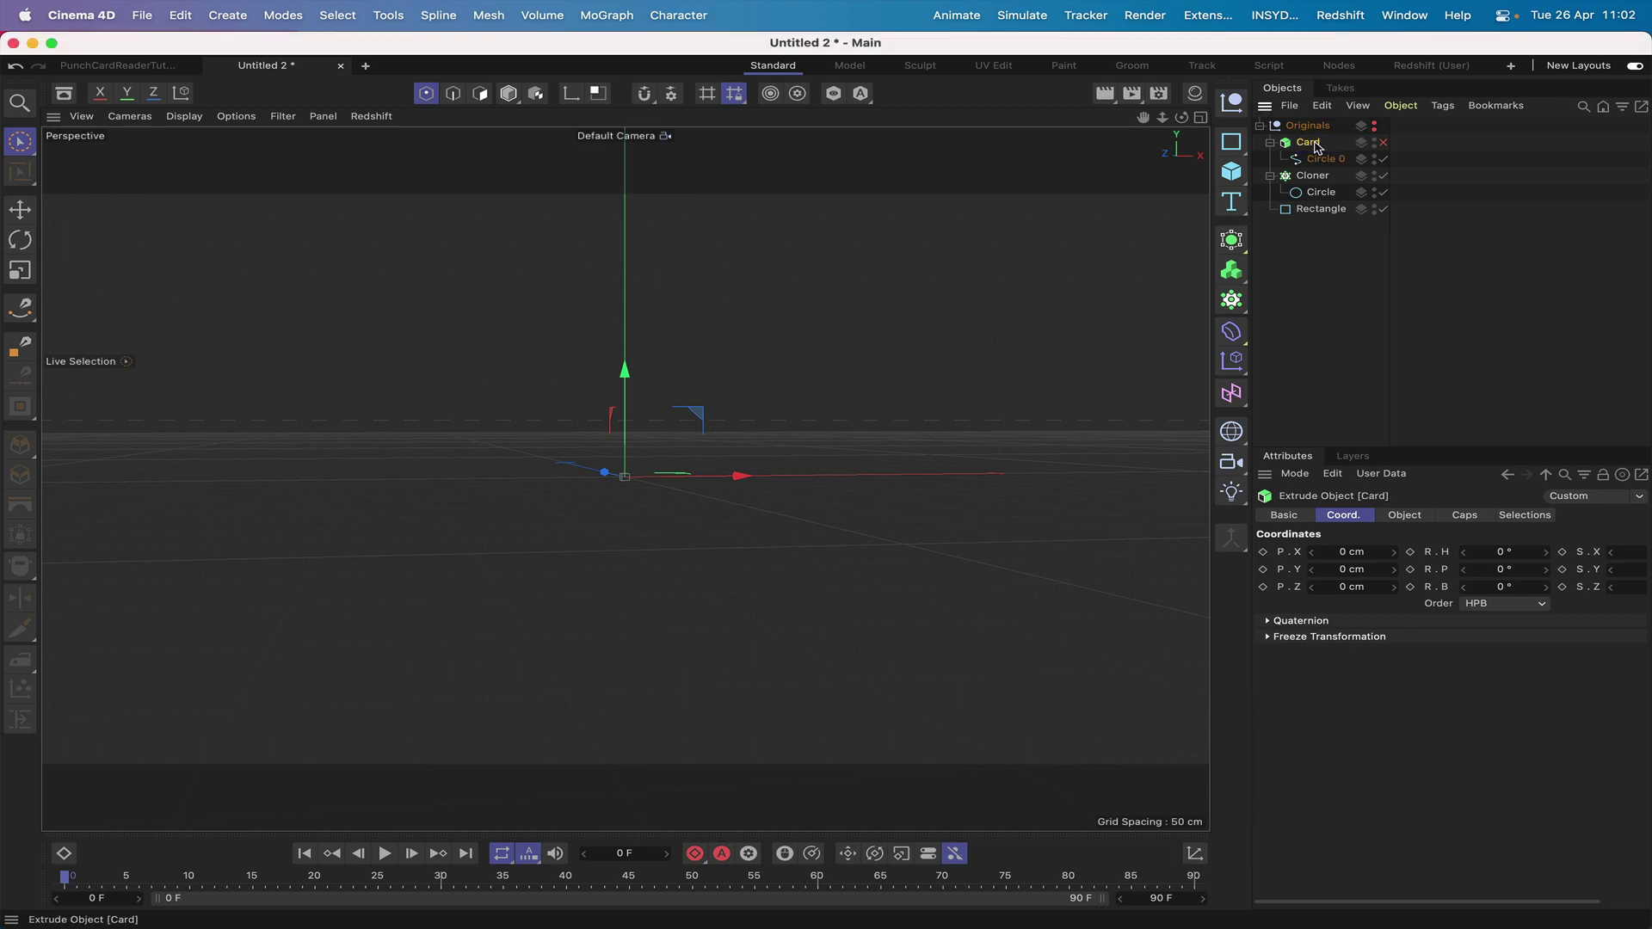
super+drag(1305, 146, 1305, 127)
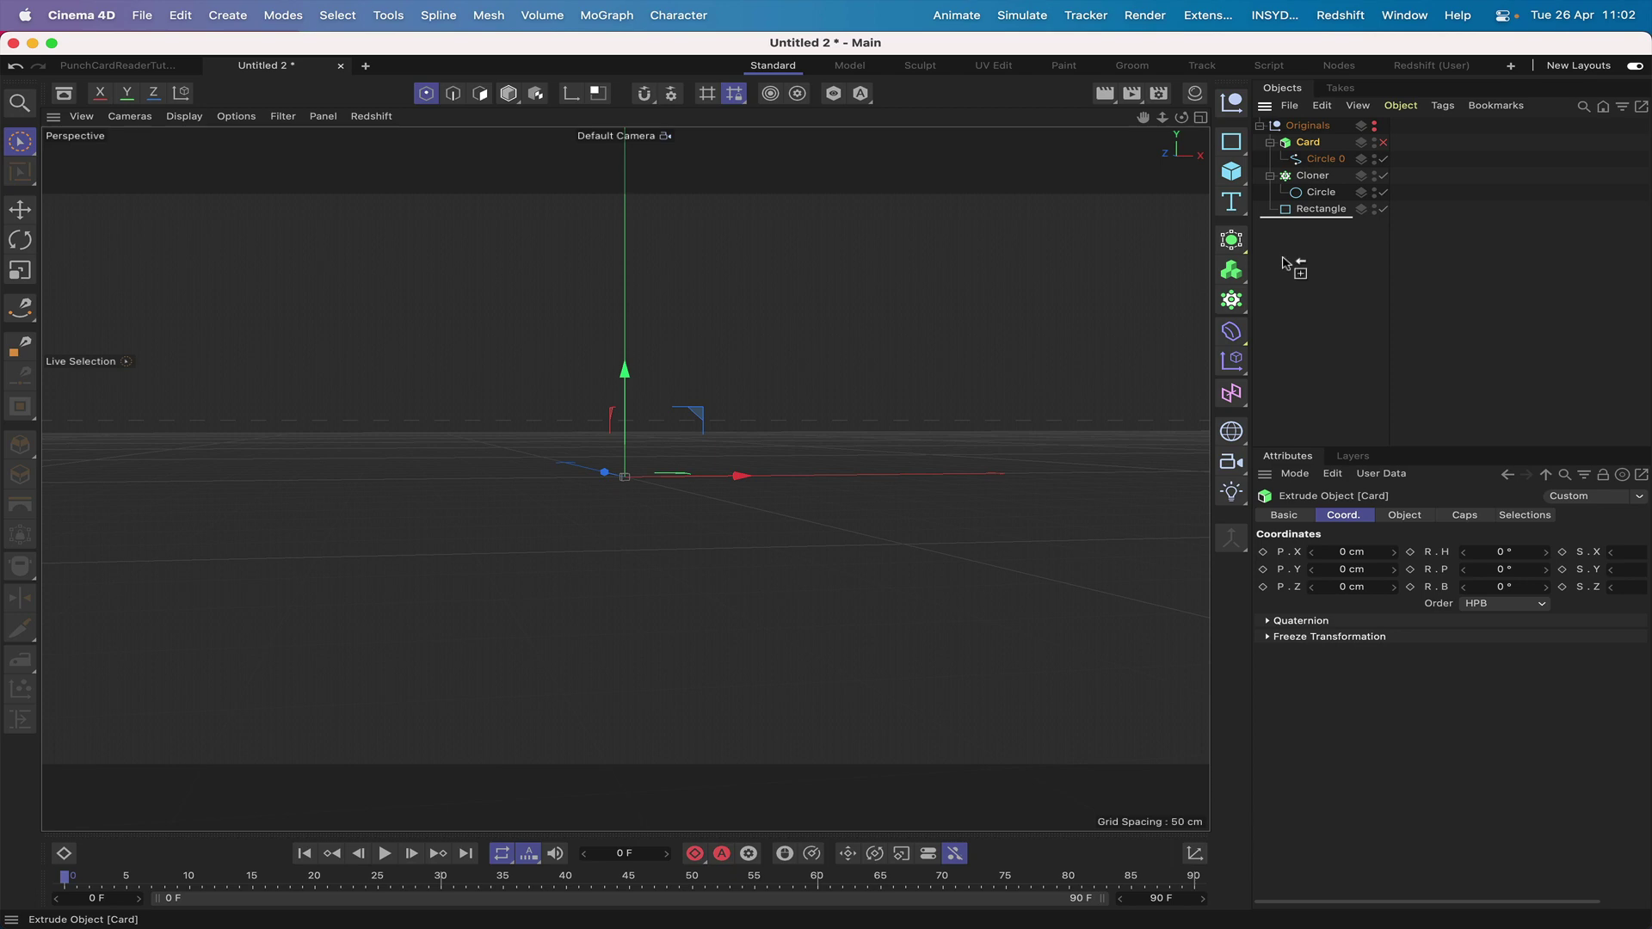
- Enable the top-level Card copy, make it editable, and delete its eleven selection tags
click(1259, 126)
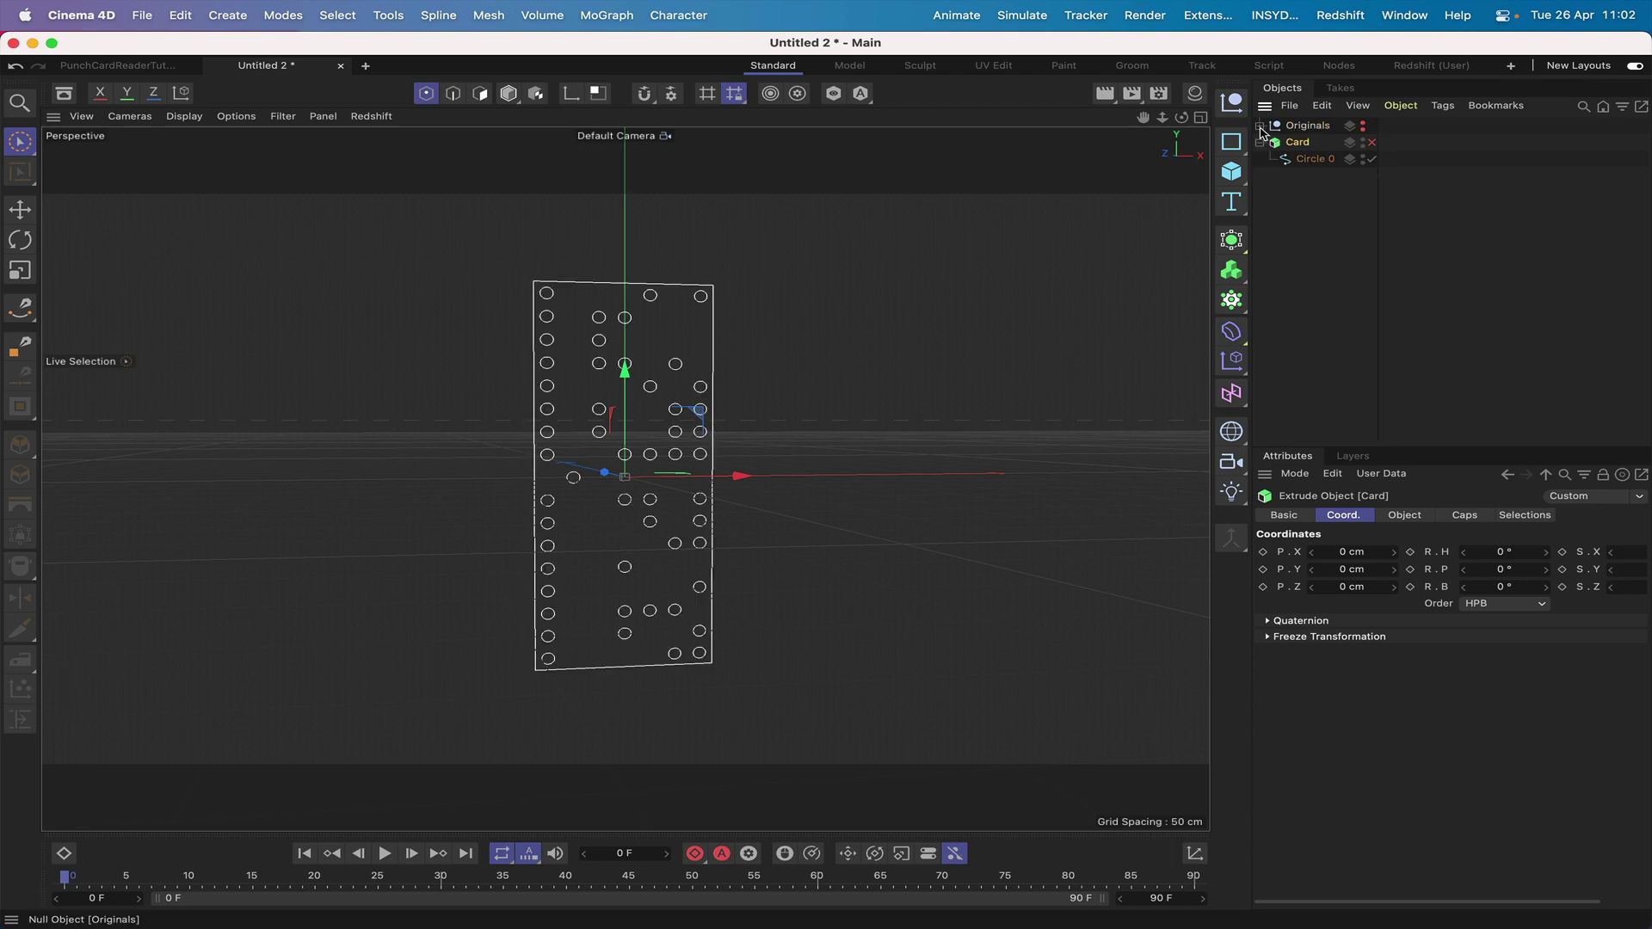
click(1372, 143)
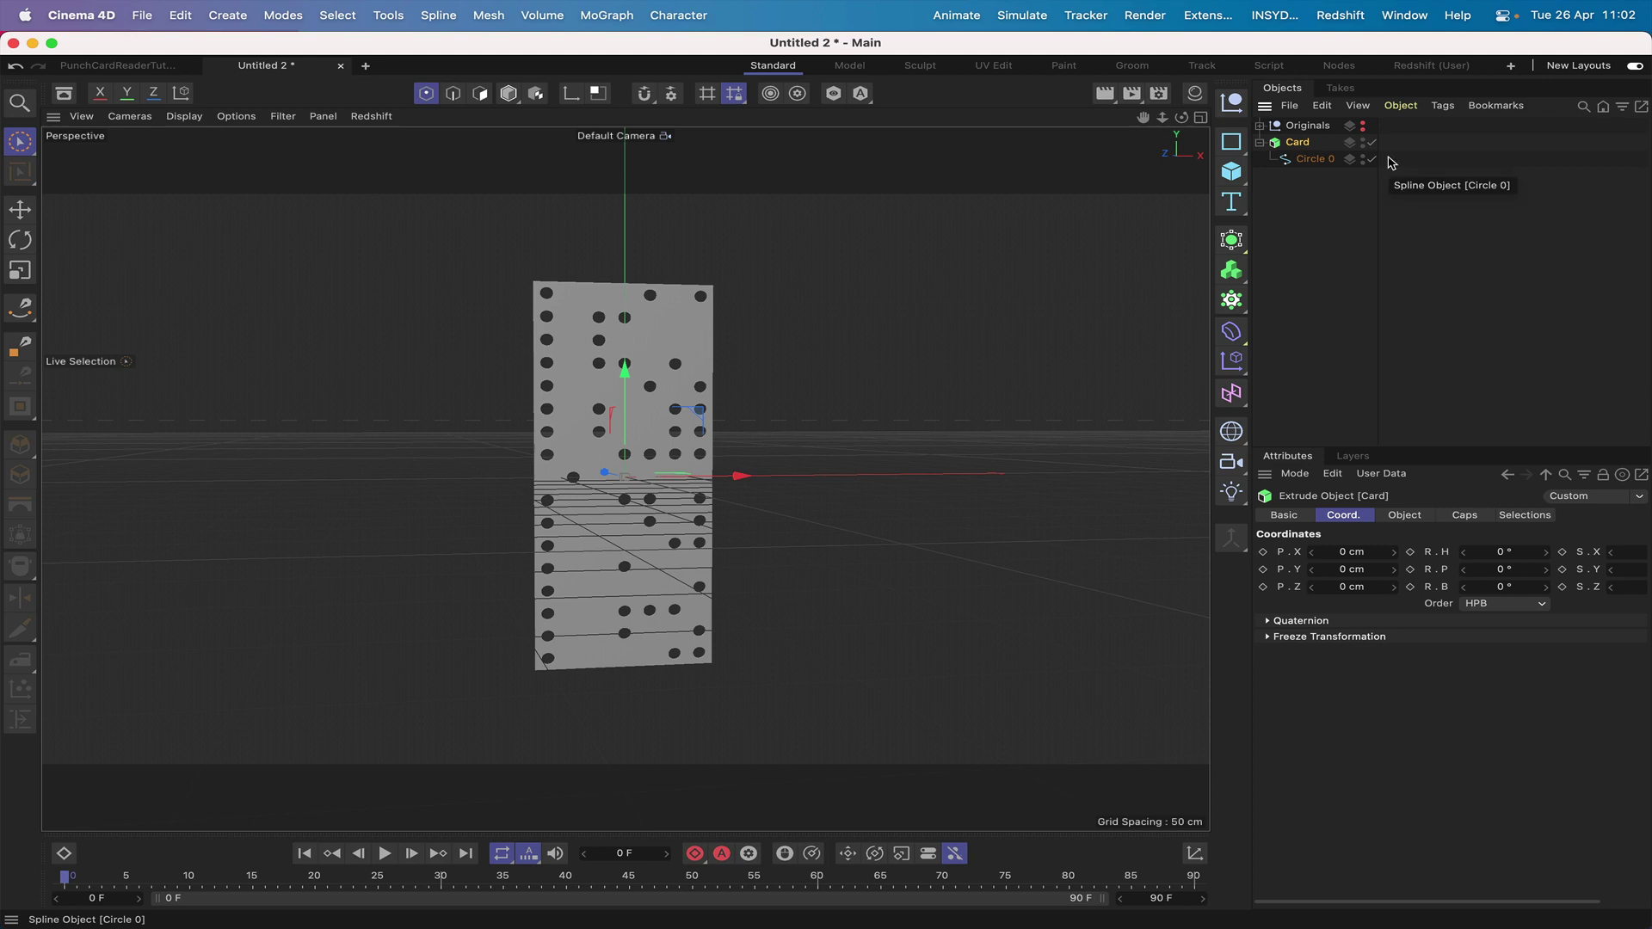
key(c)
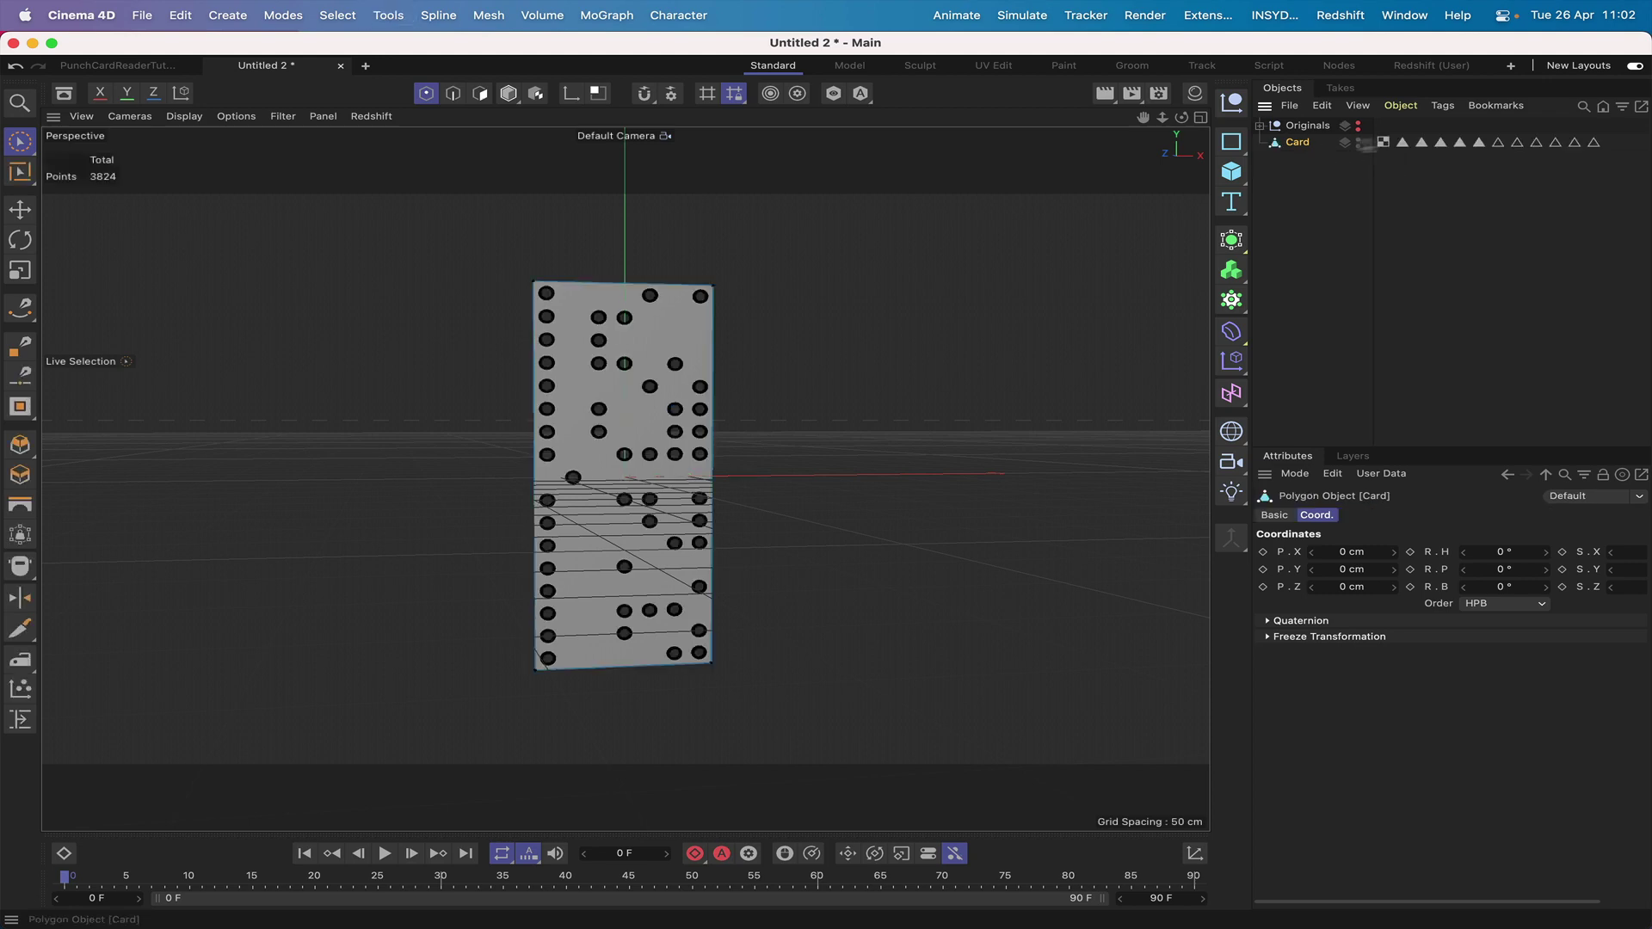
click(1402, 142)
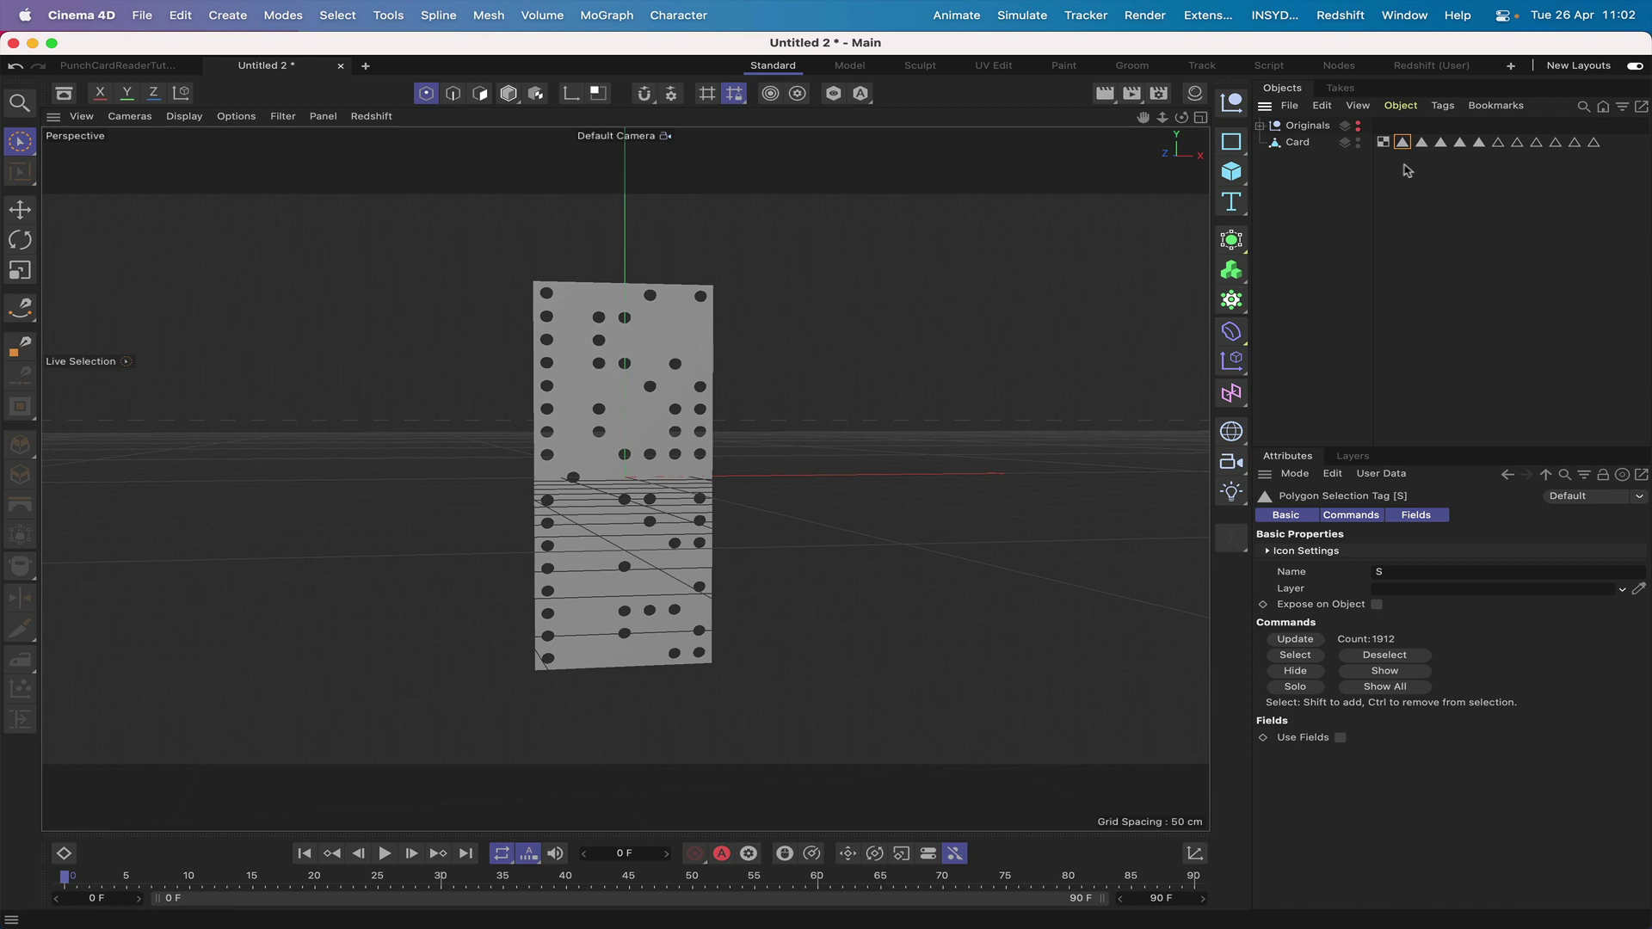
drag(1397, 173, 1624, 124)
key(Delete)
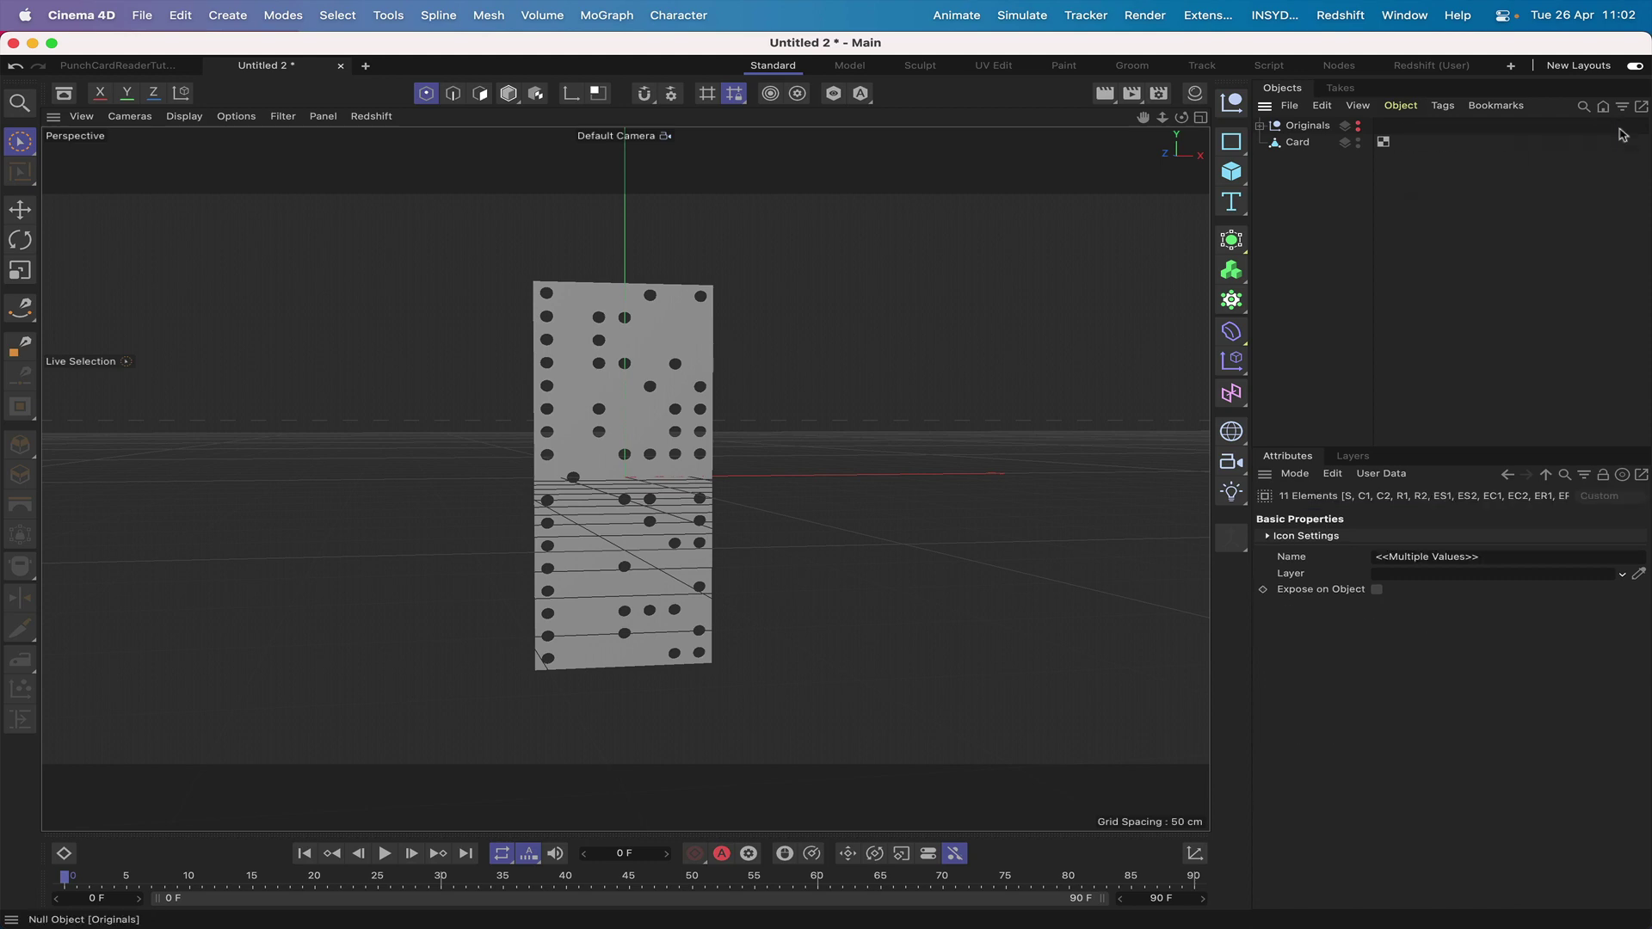
- Group Card under a new null named PunchCard
click(1293, 144)
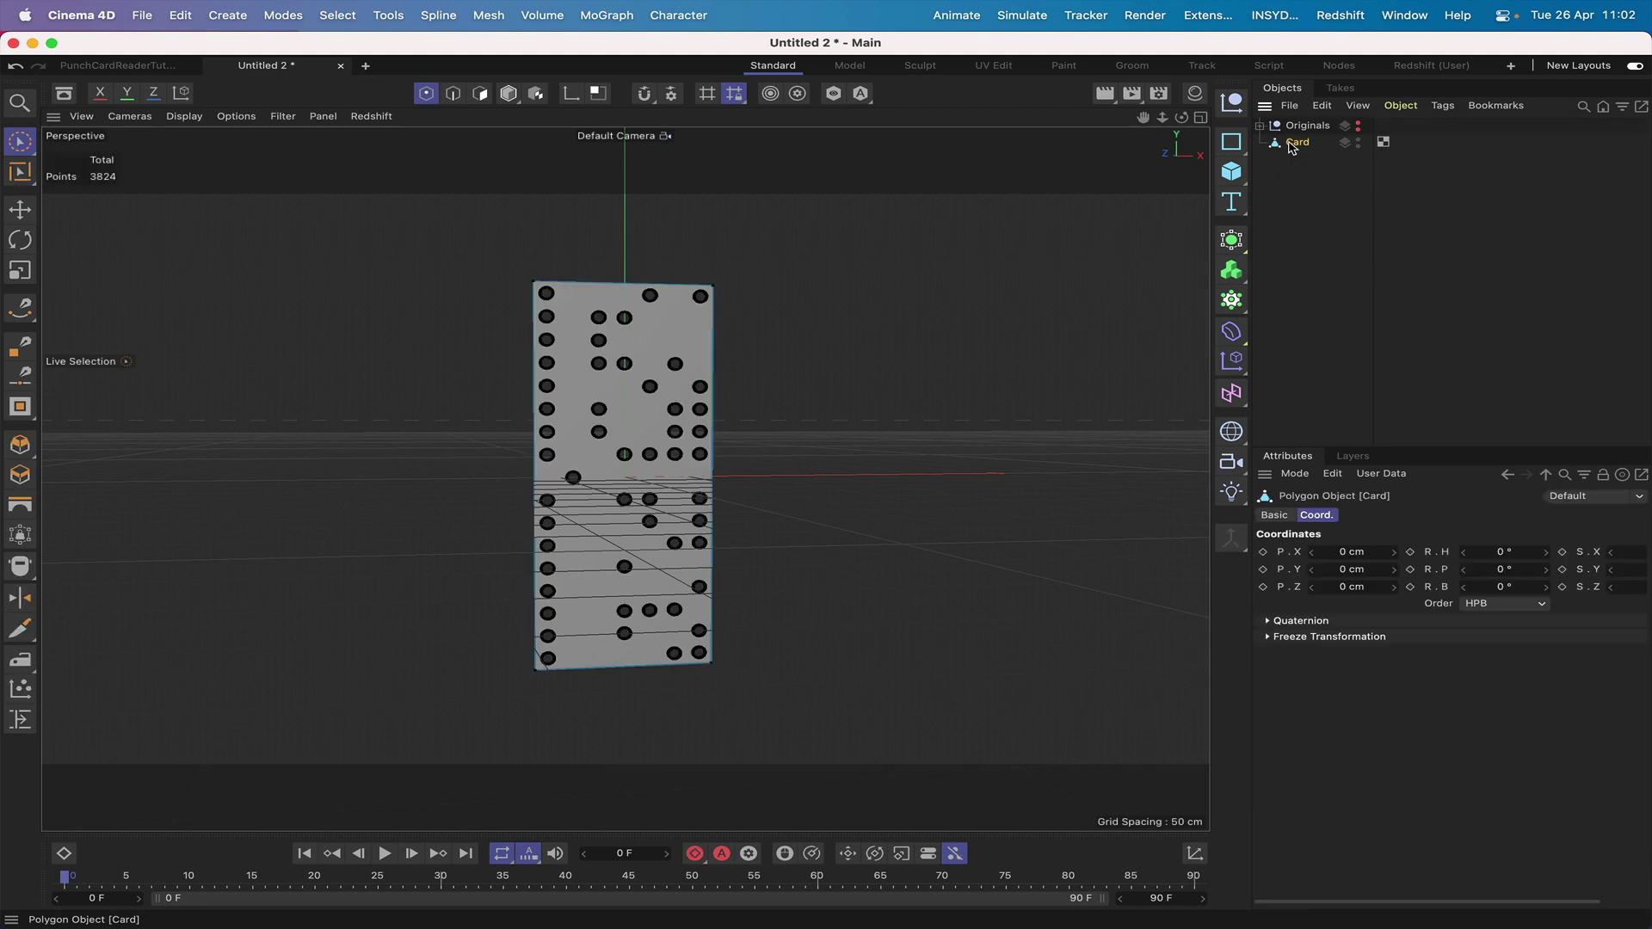
alt+click(1233, 105)
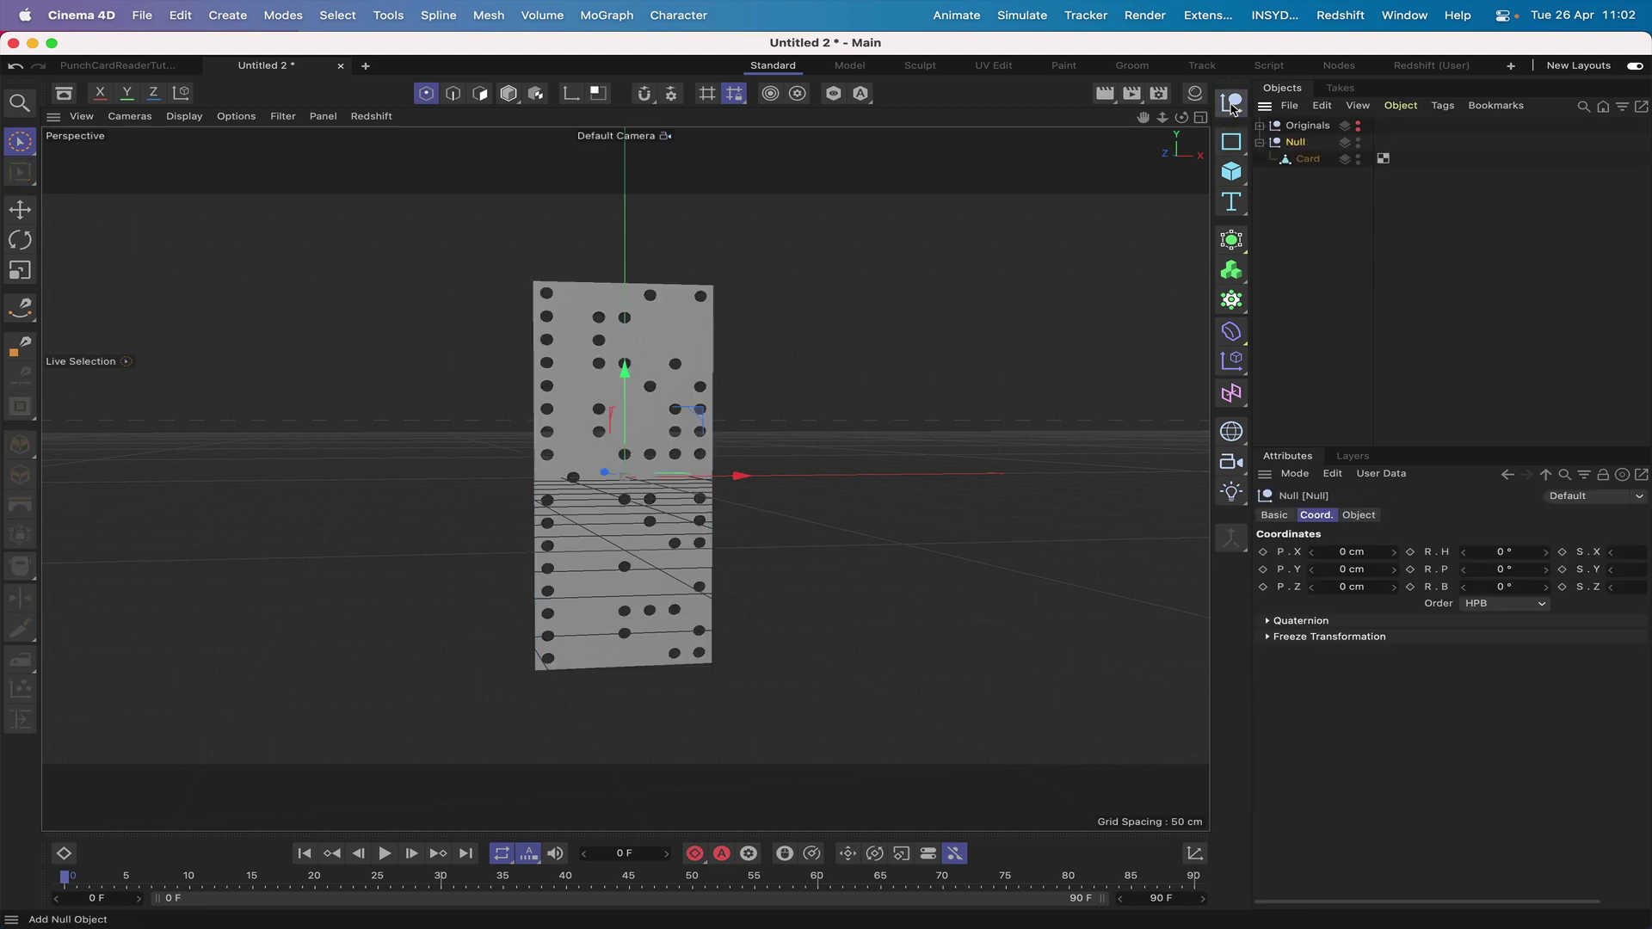
double_click(1295, 143)
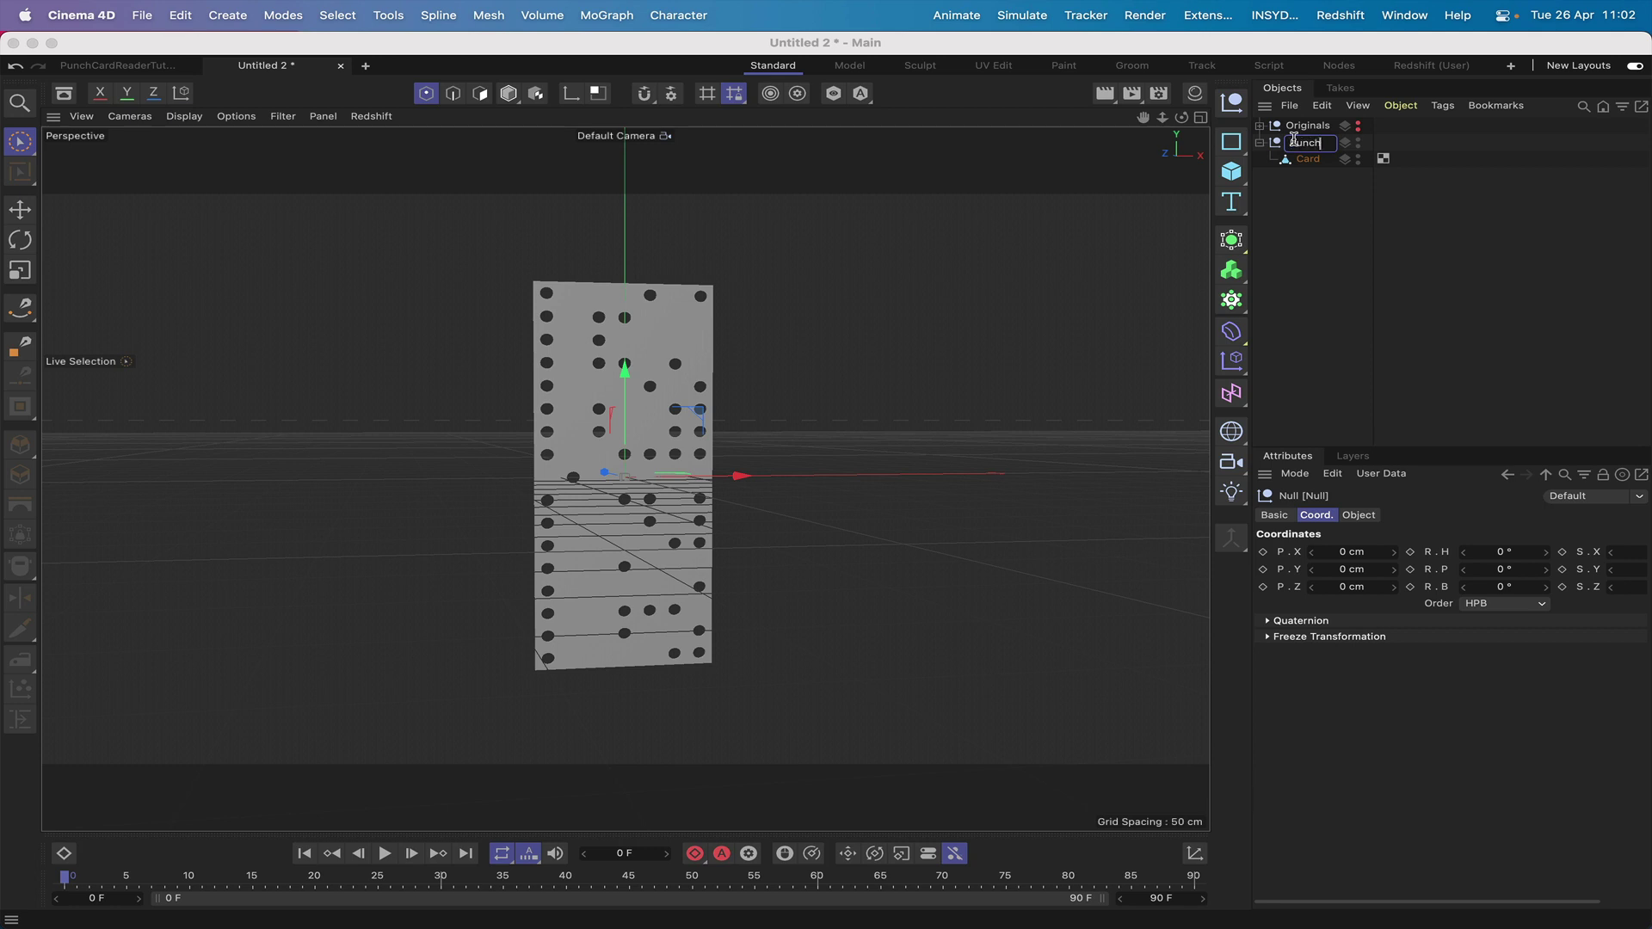
text(PunchCard)
key(Return)
click(1126, 658)
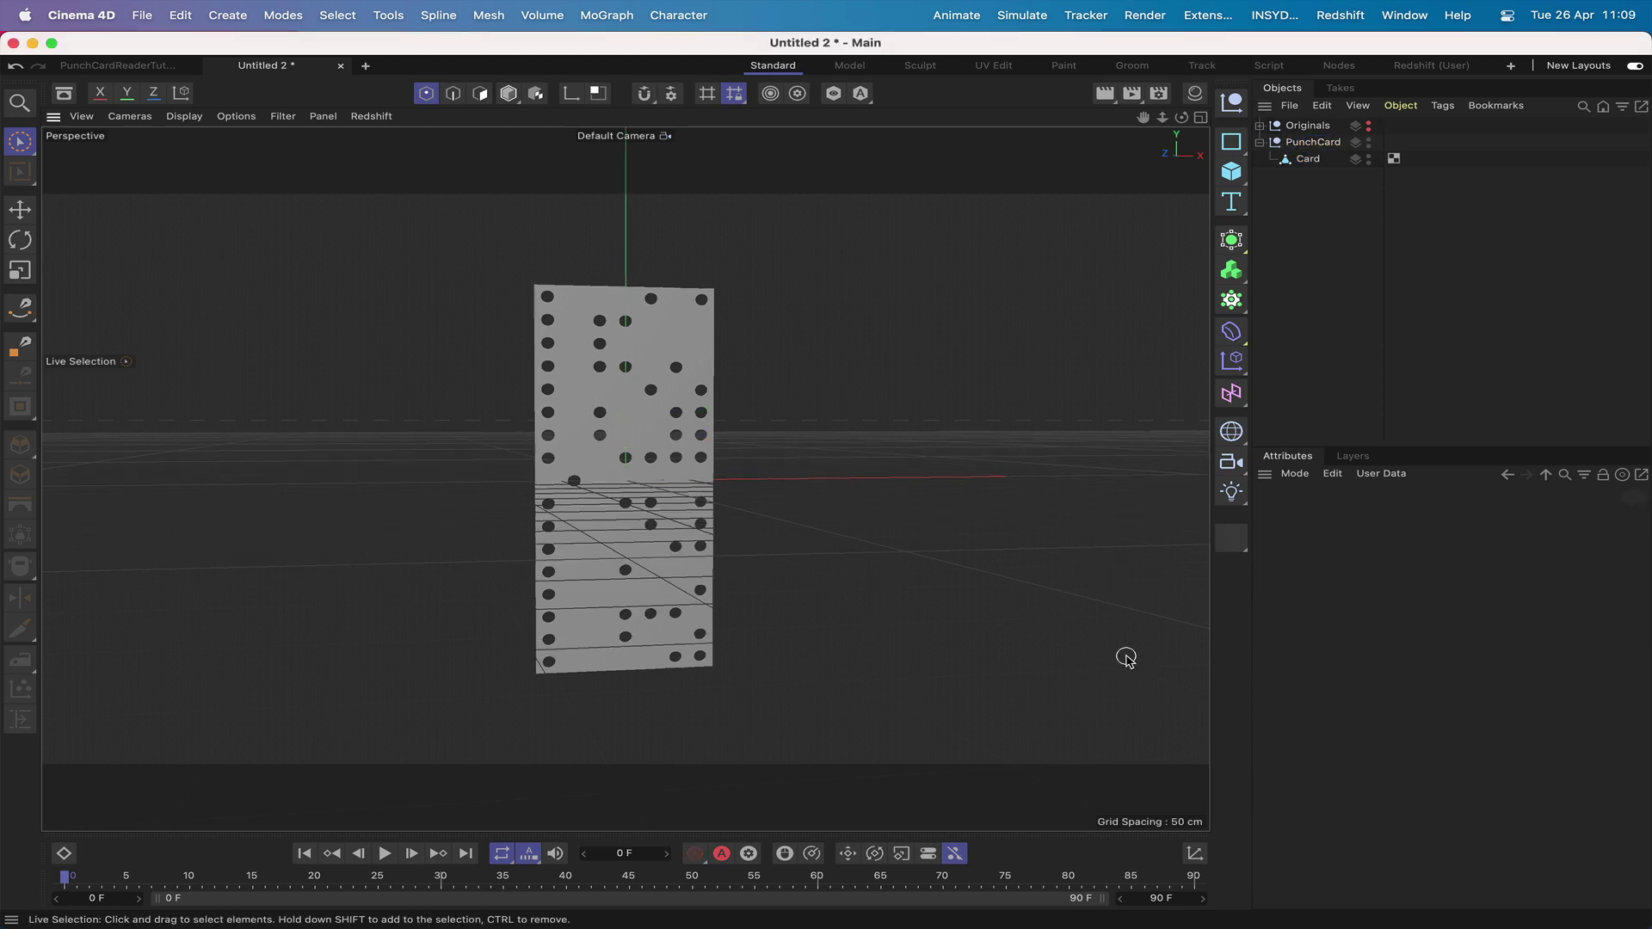
key(F4)
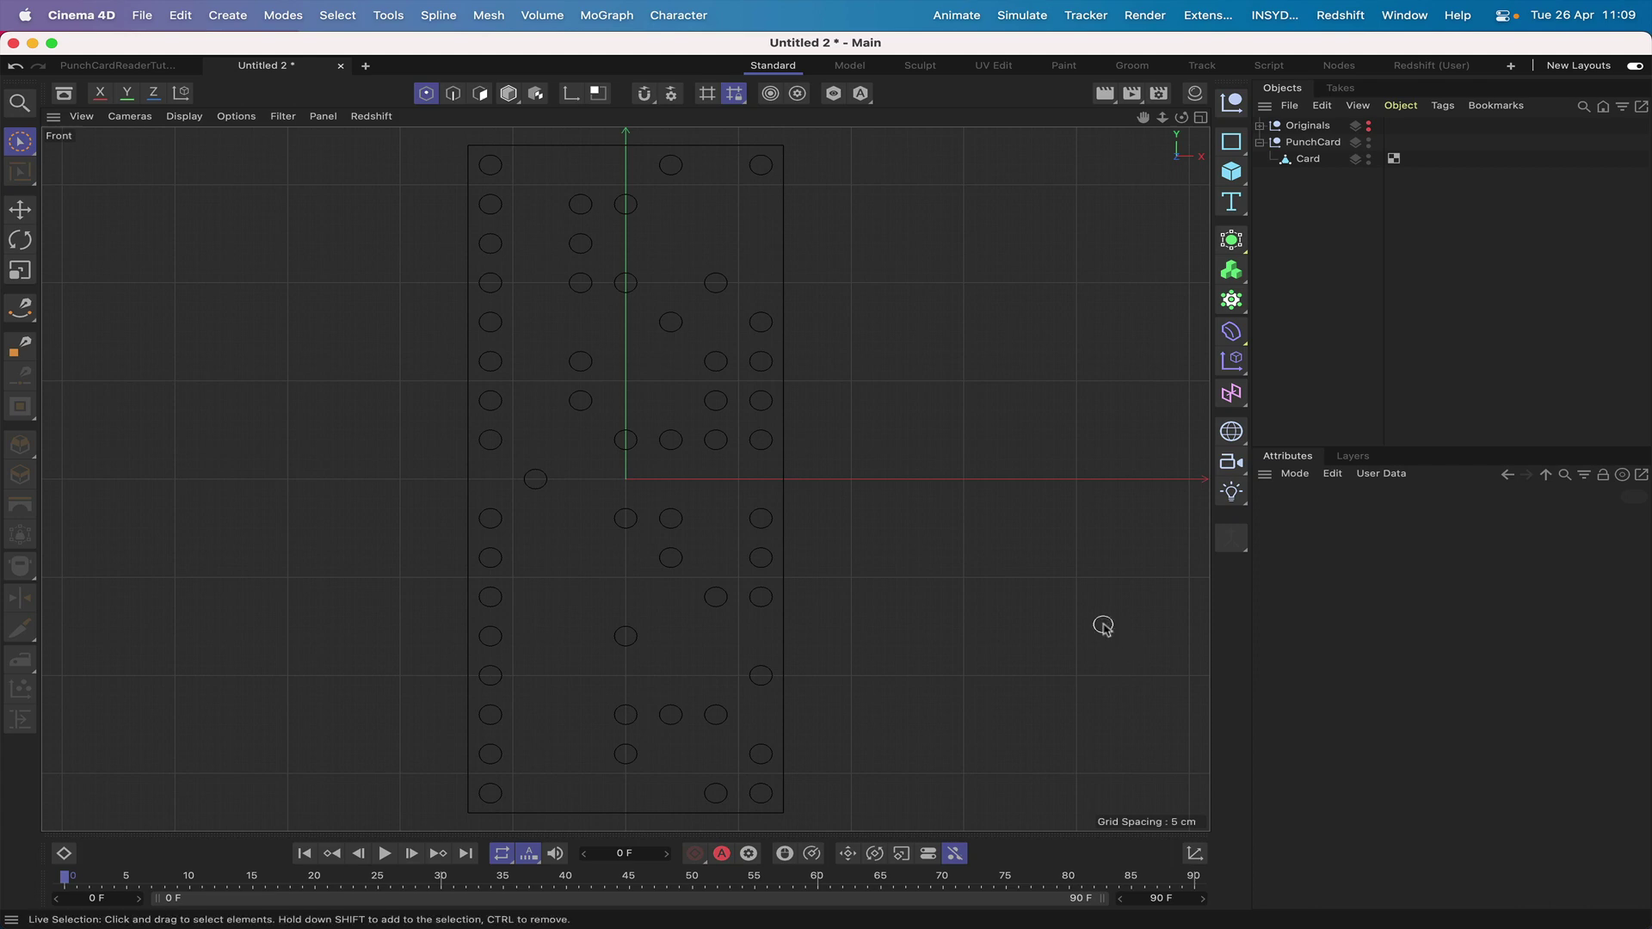
- In Front view, select Card's two bottom corner points and move them down 5 cm on Y
click(1308, 159)
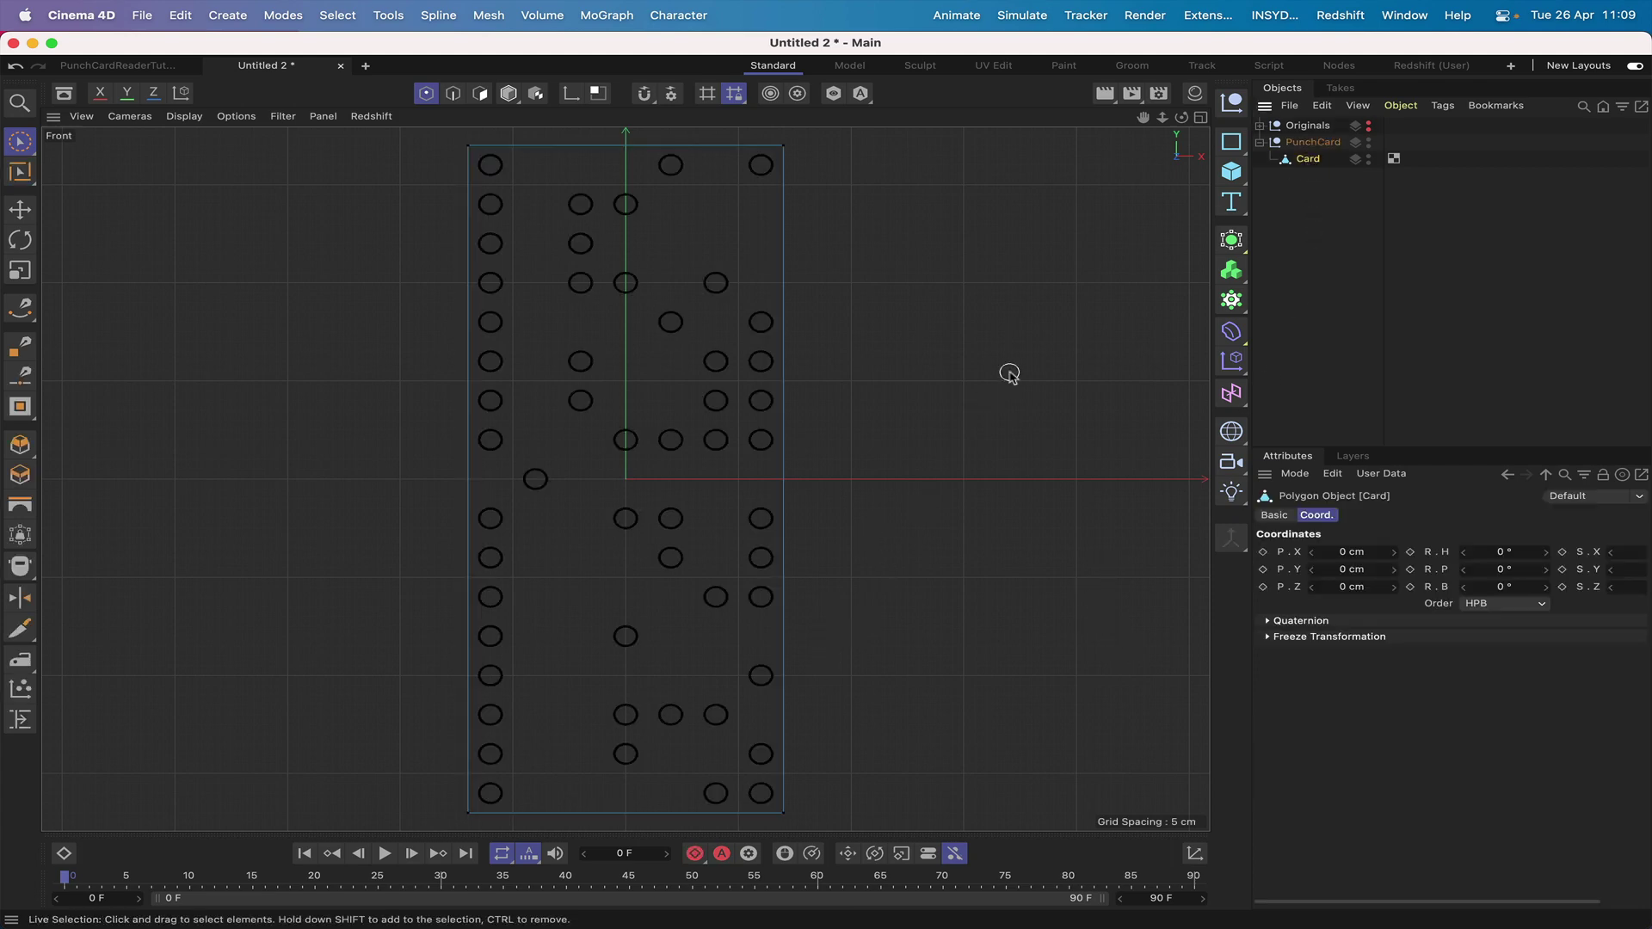
drag(1142, 117, 625, 479)
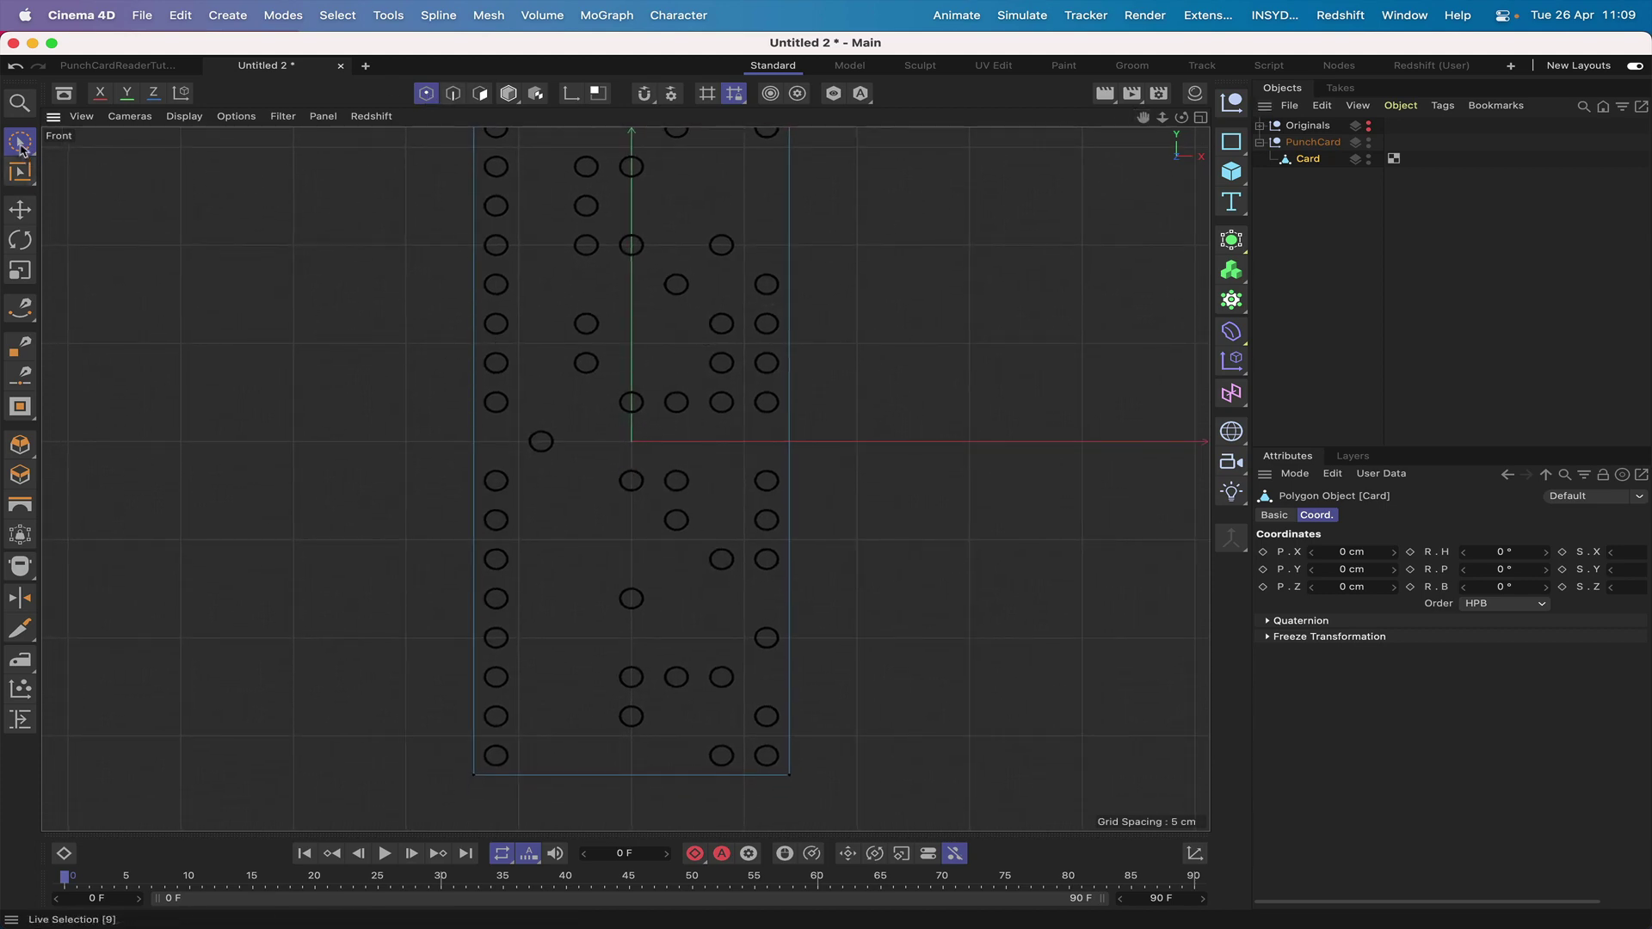
click(22, 144)
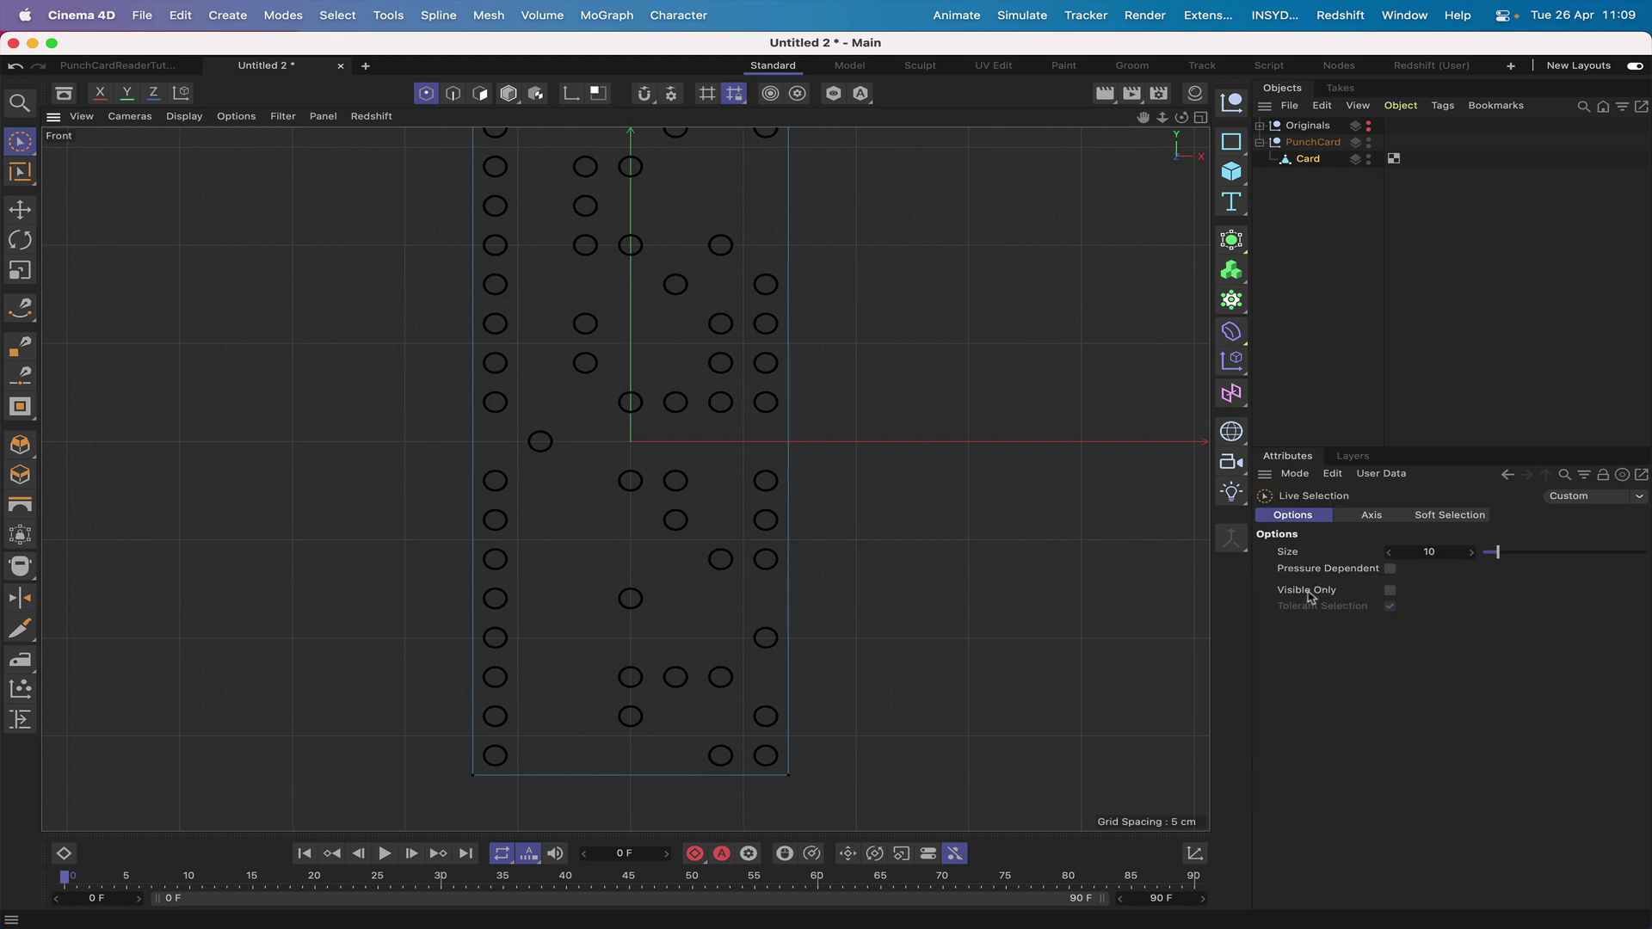
click(472, 772)
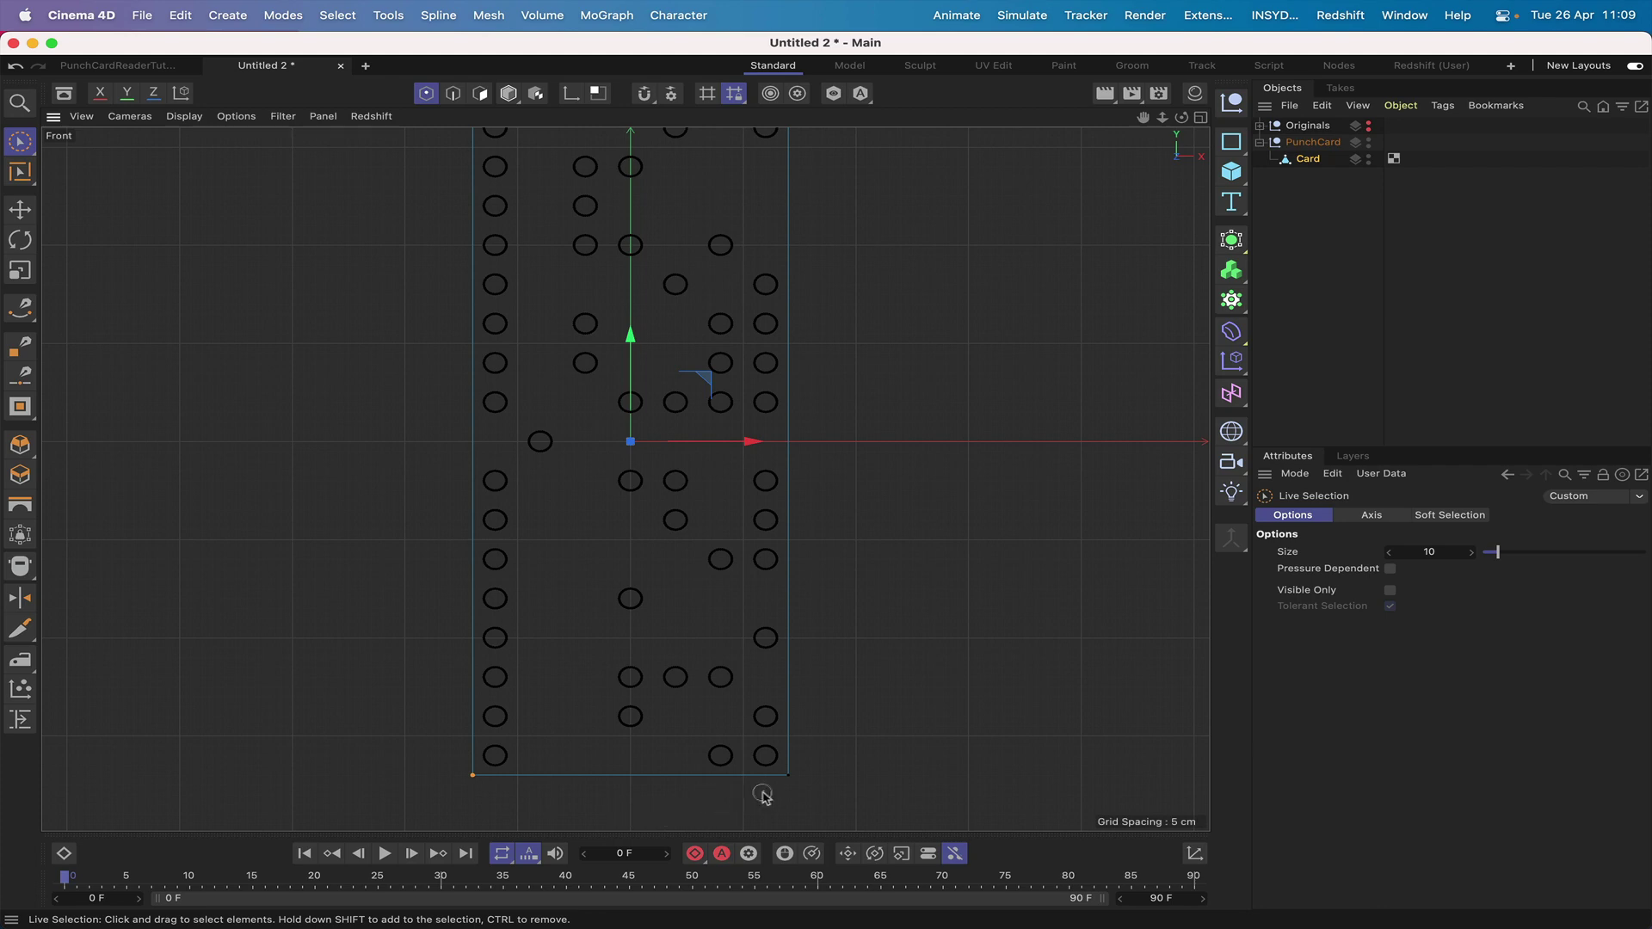
shift+click(788, 779)
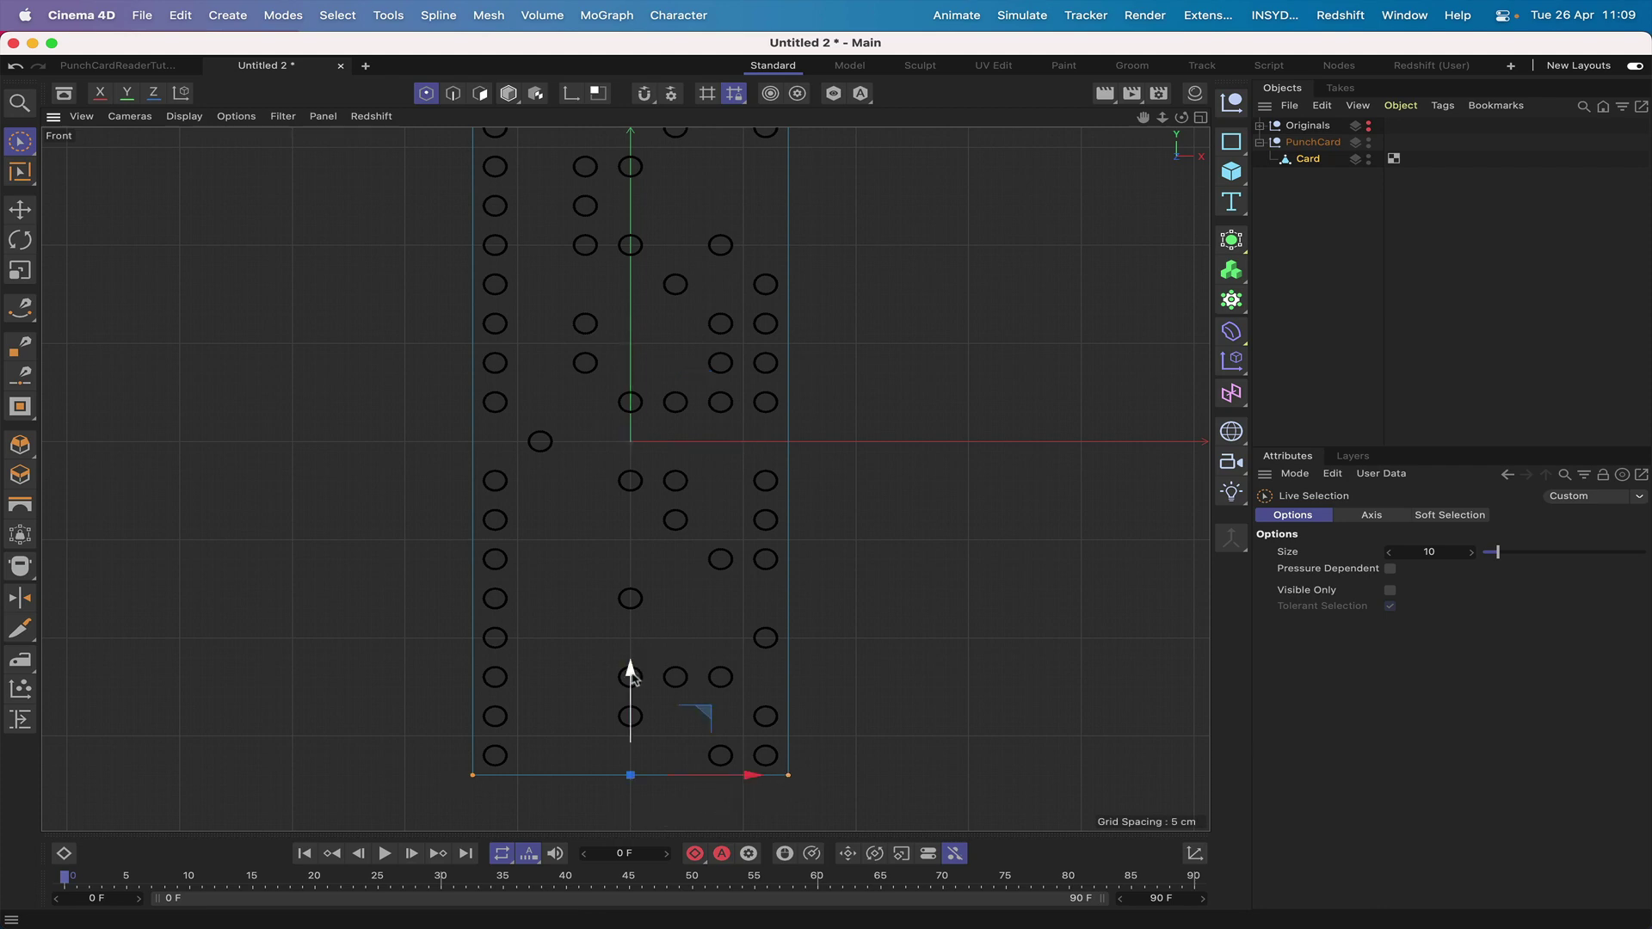
drag(631, 676, 632, 695)
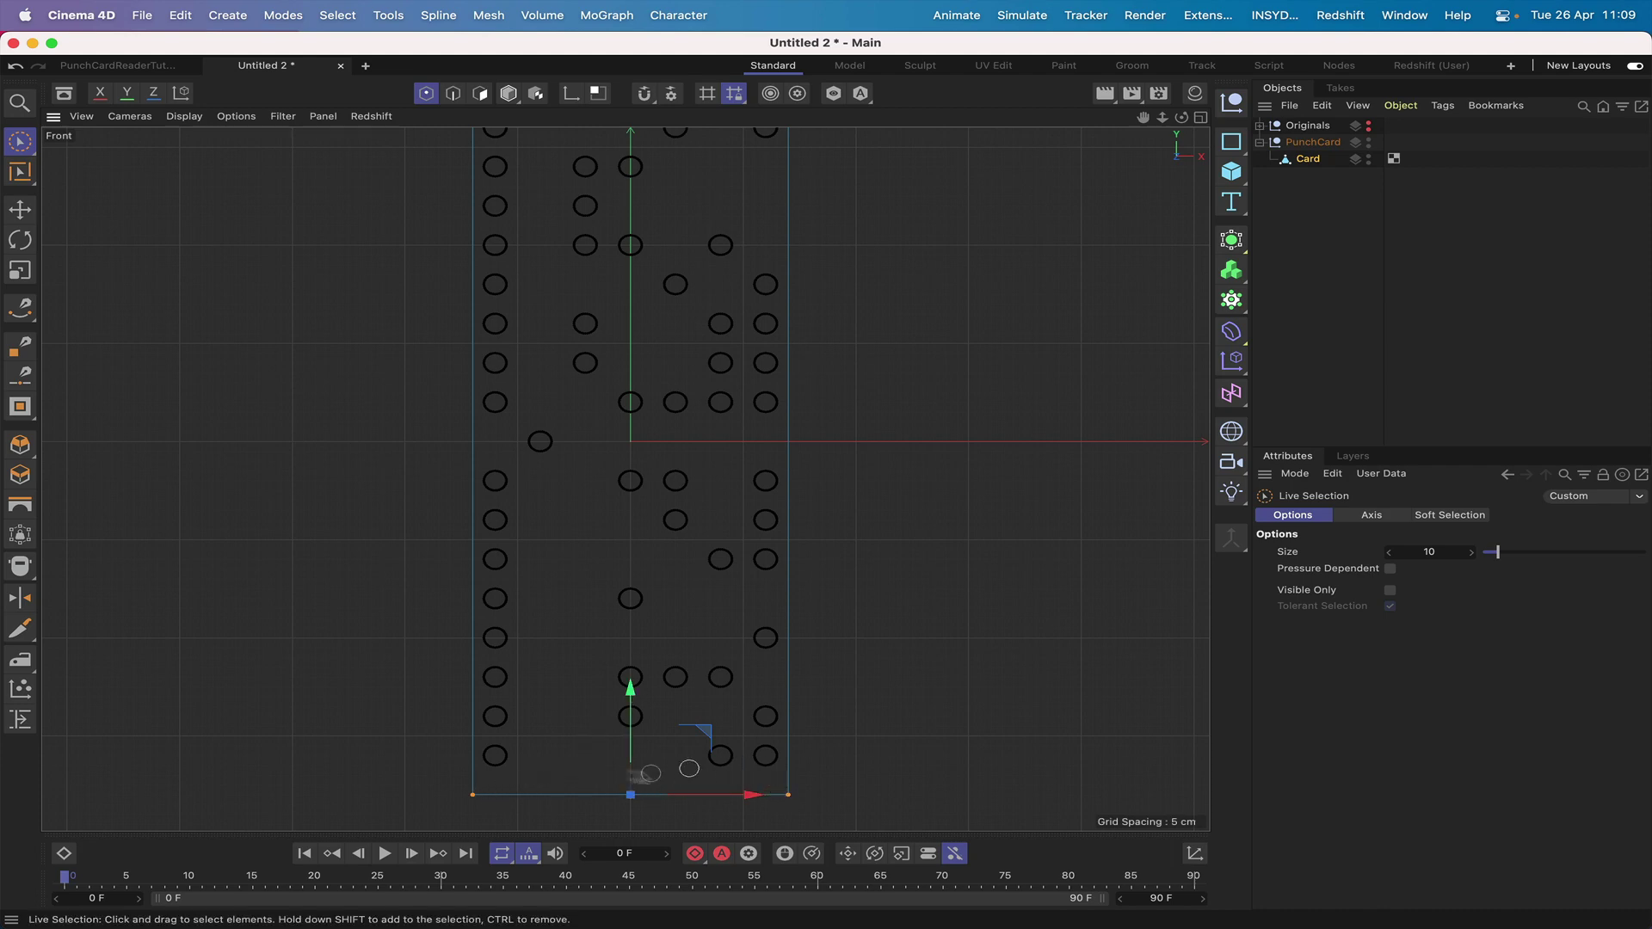
click(1296, 264)
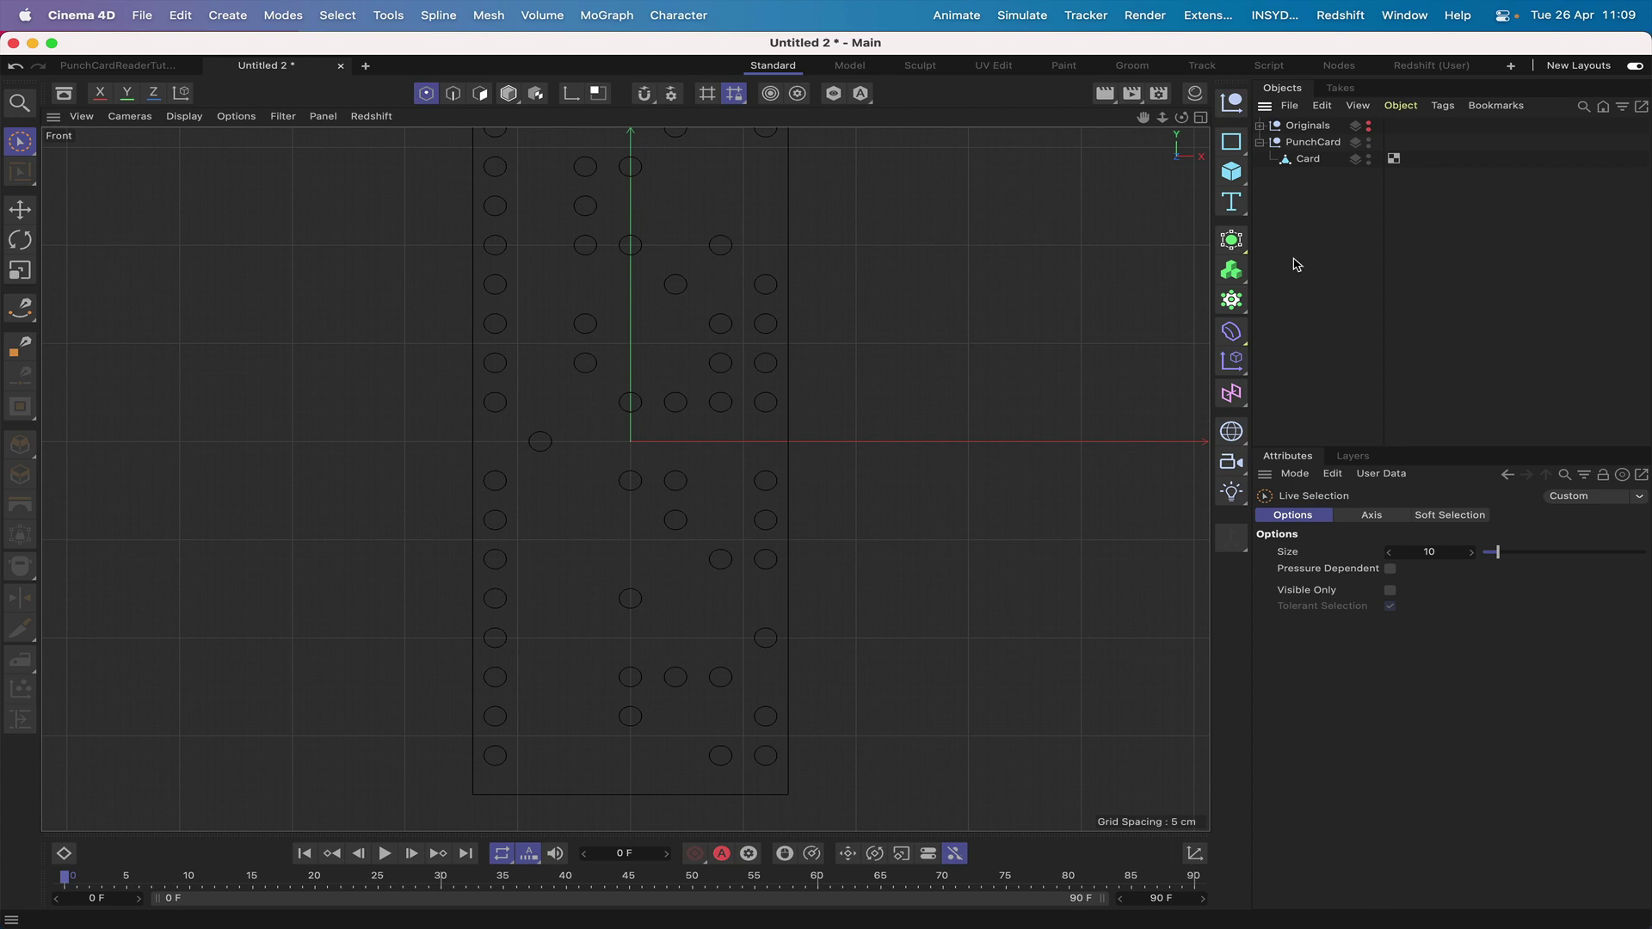
key(F1)
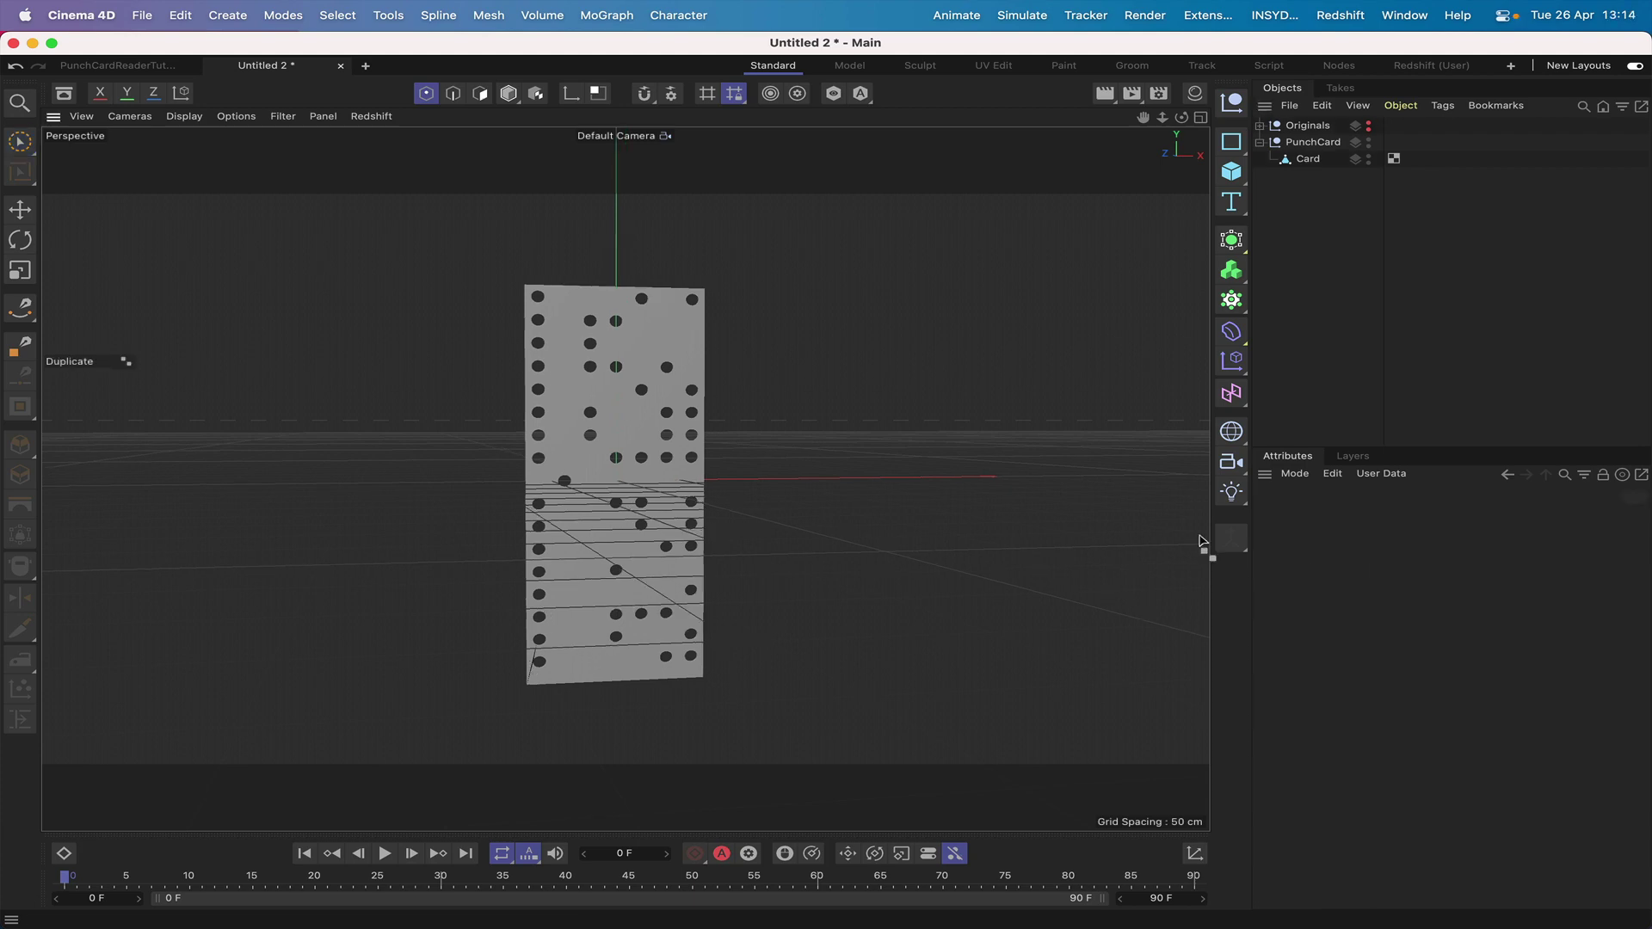
- Add a Null at X −60 cm and activate the Duplicate tool for it
key(F4)
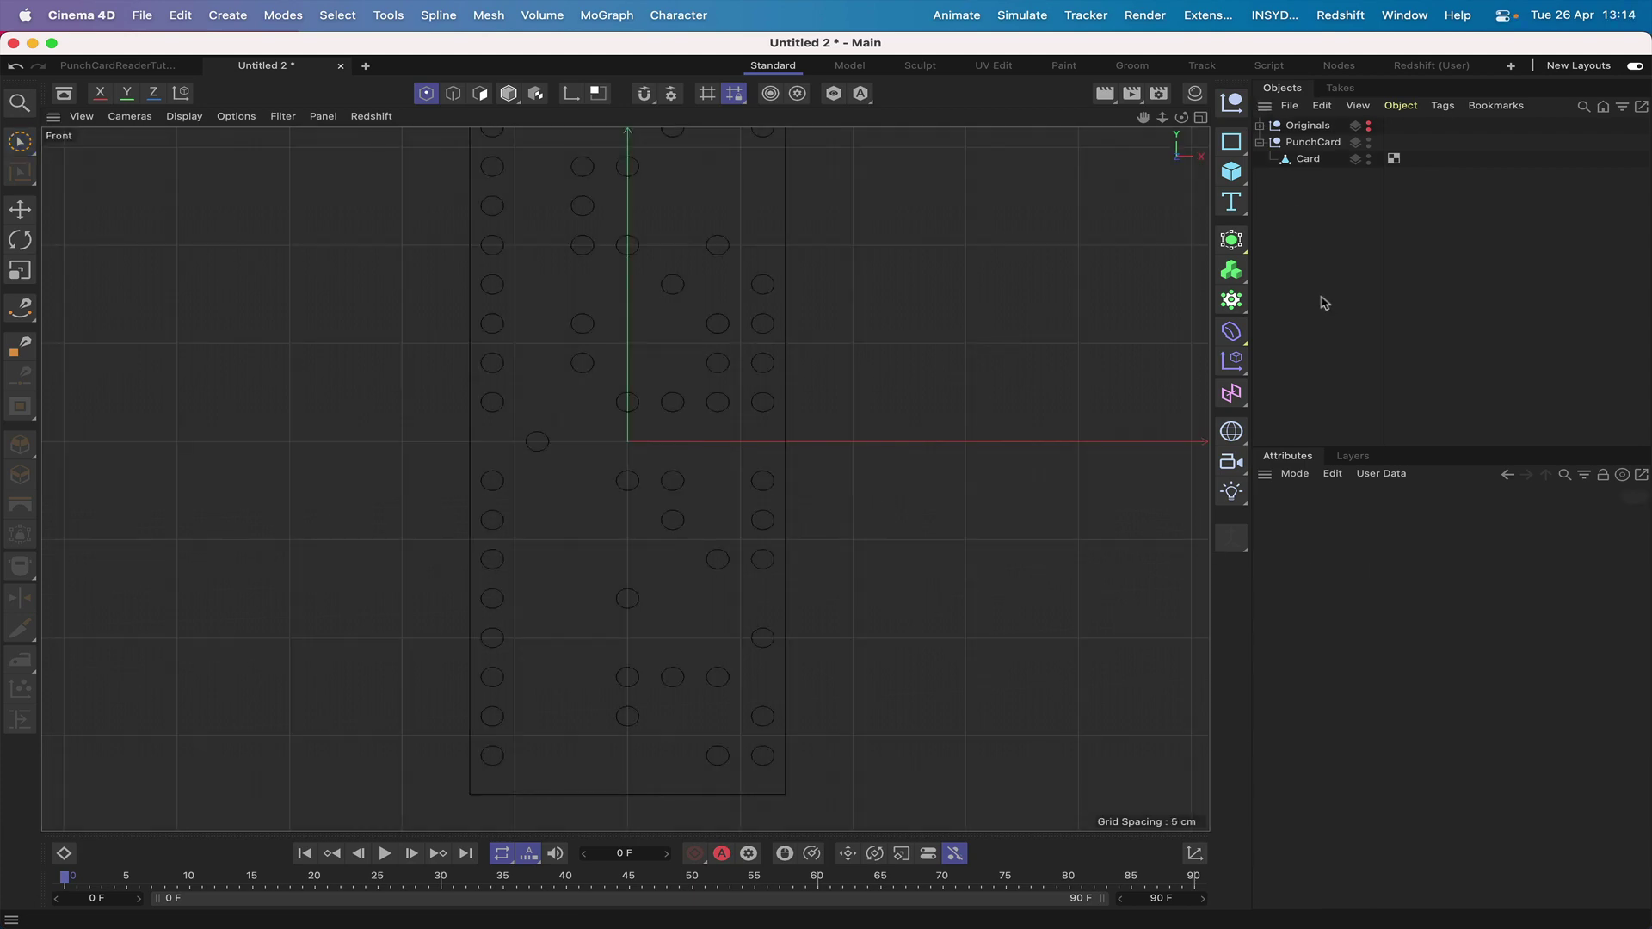
click(1231, 102)
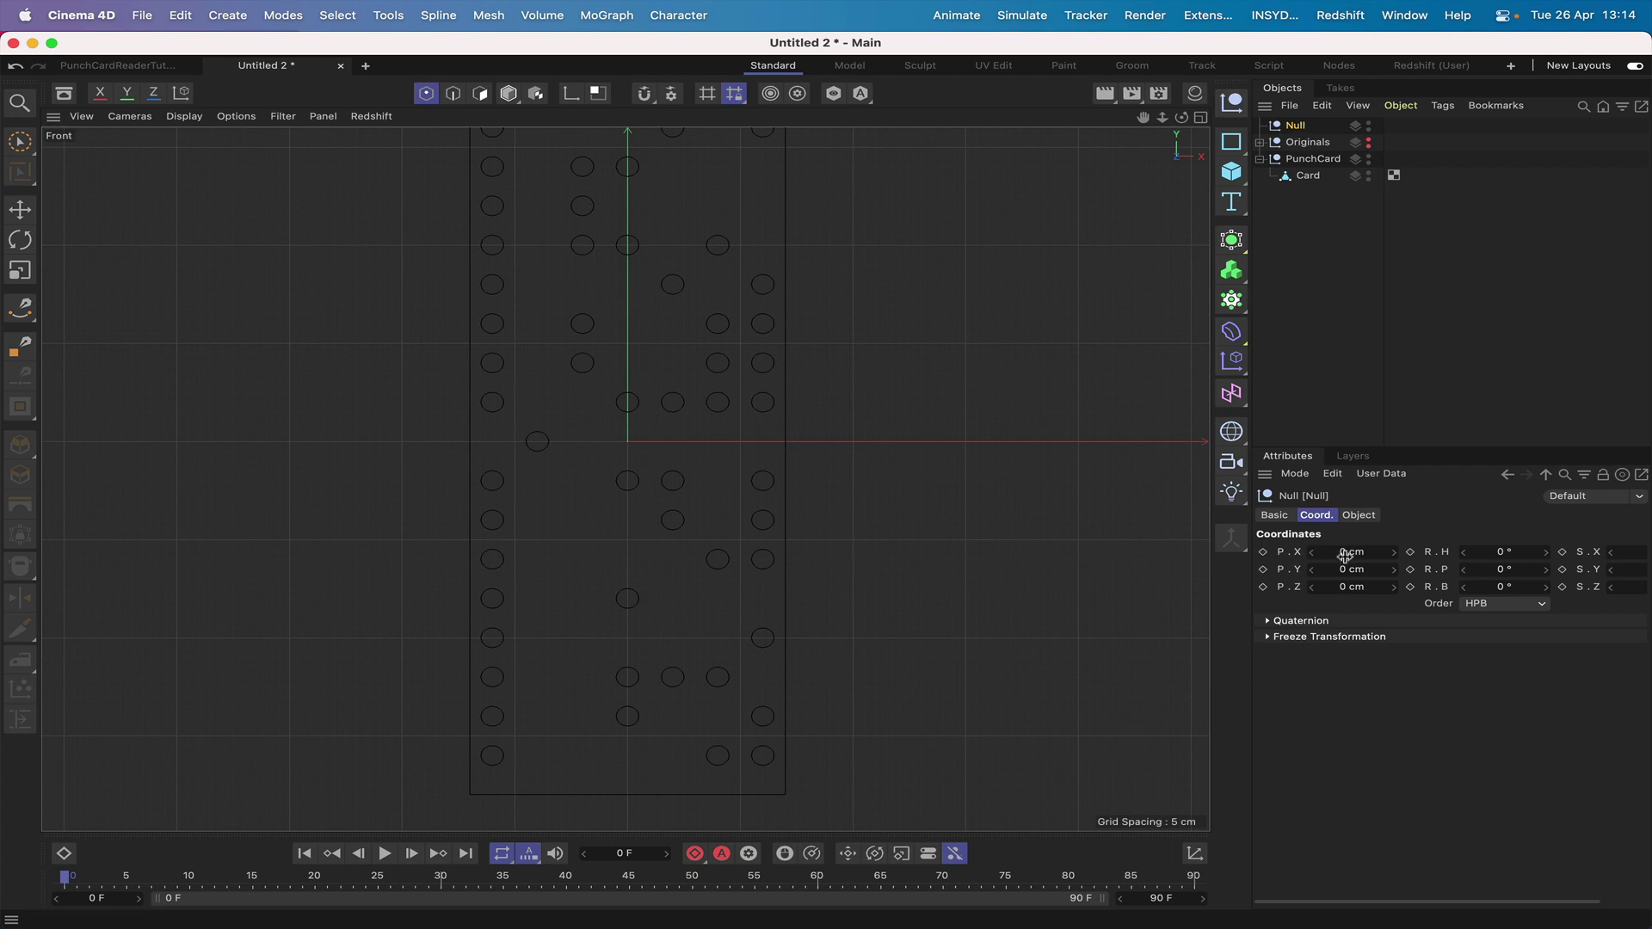
click(1371, 552)
key(Return)
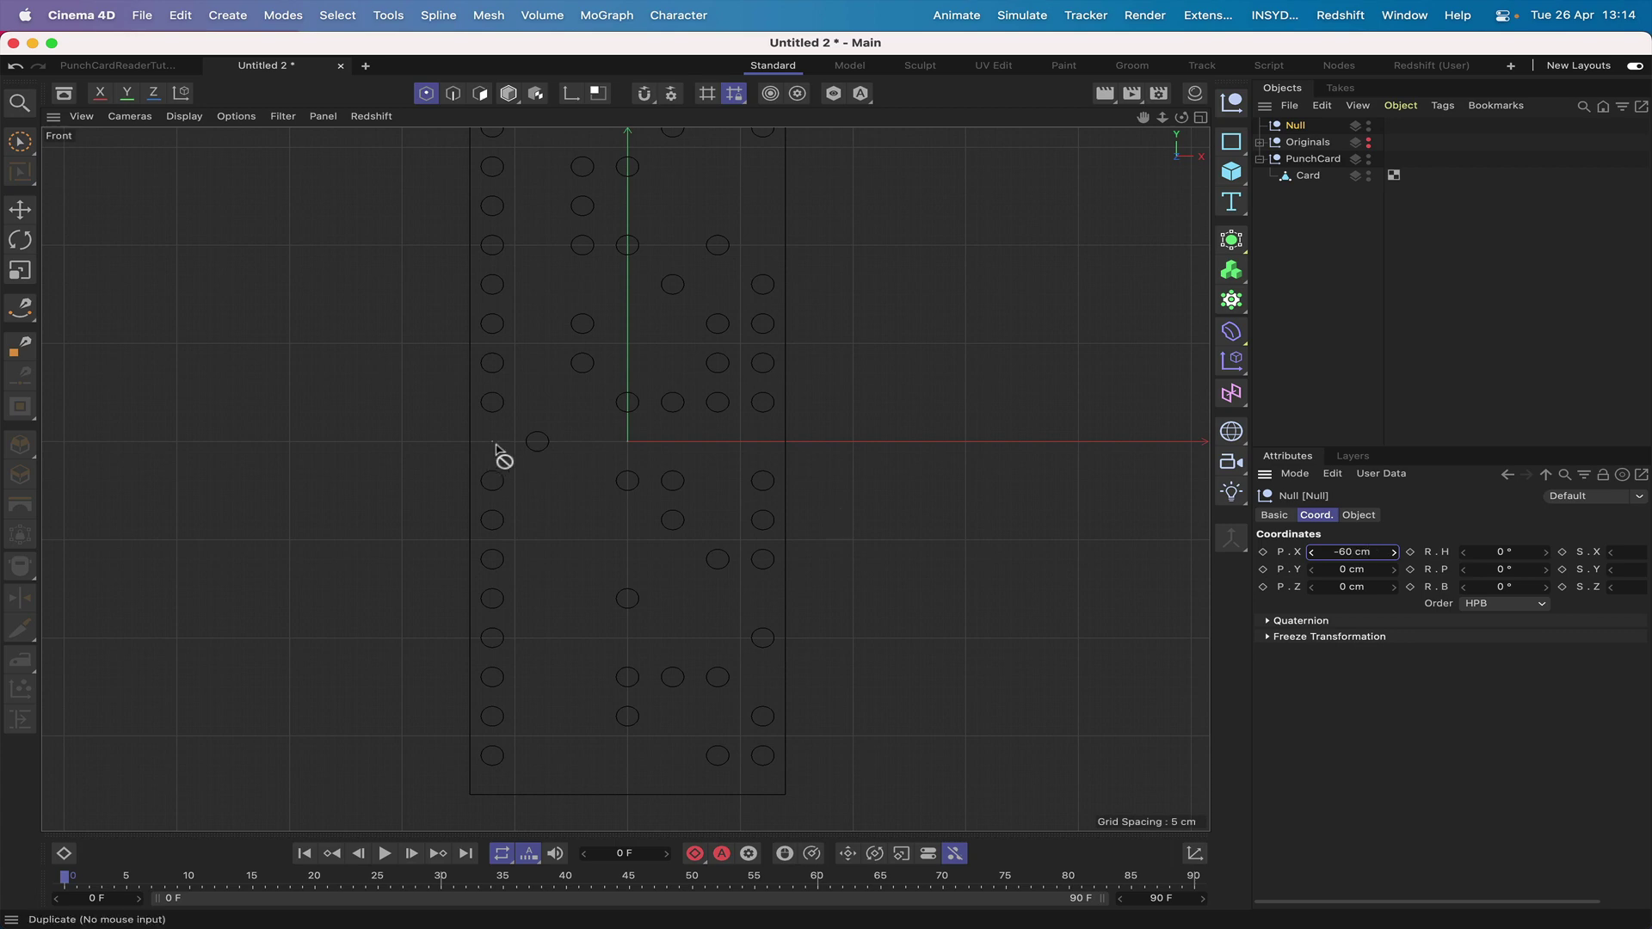
drag(492, 443, 1053, 290)
click(388, 15)
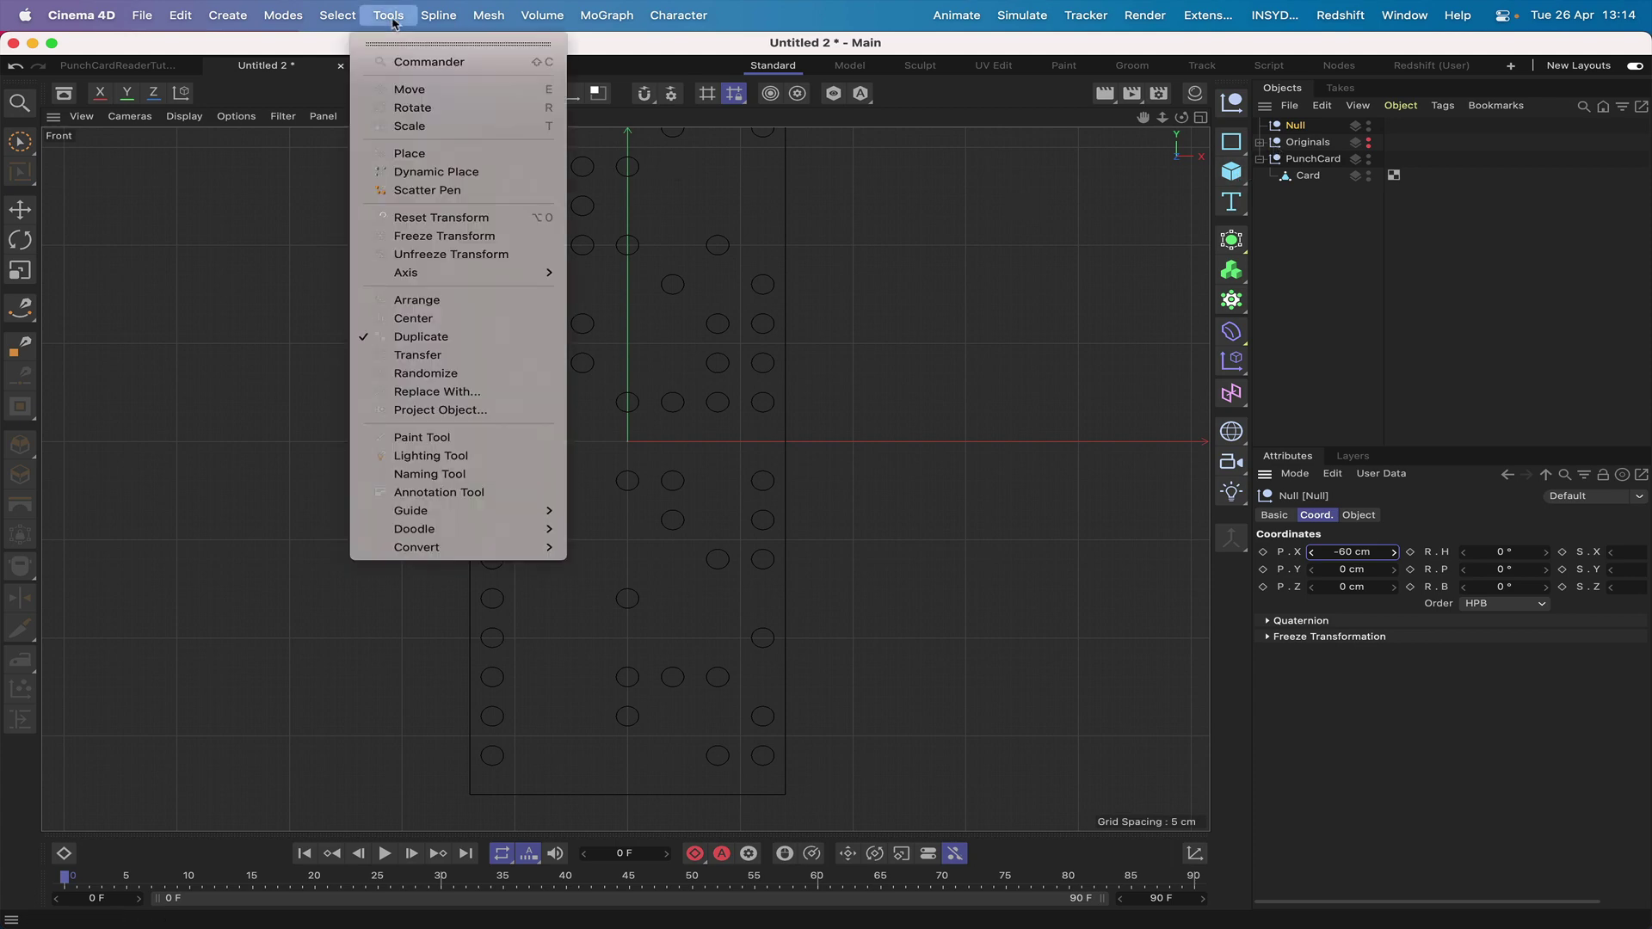
click(407, 337)
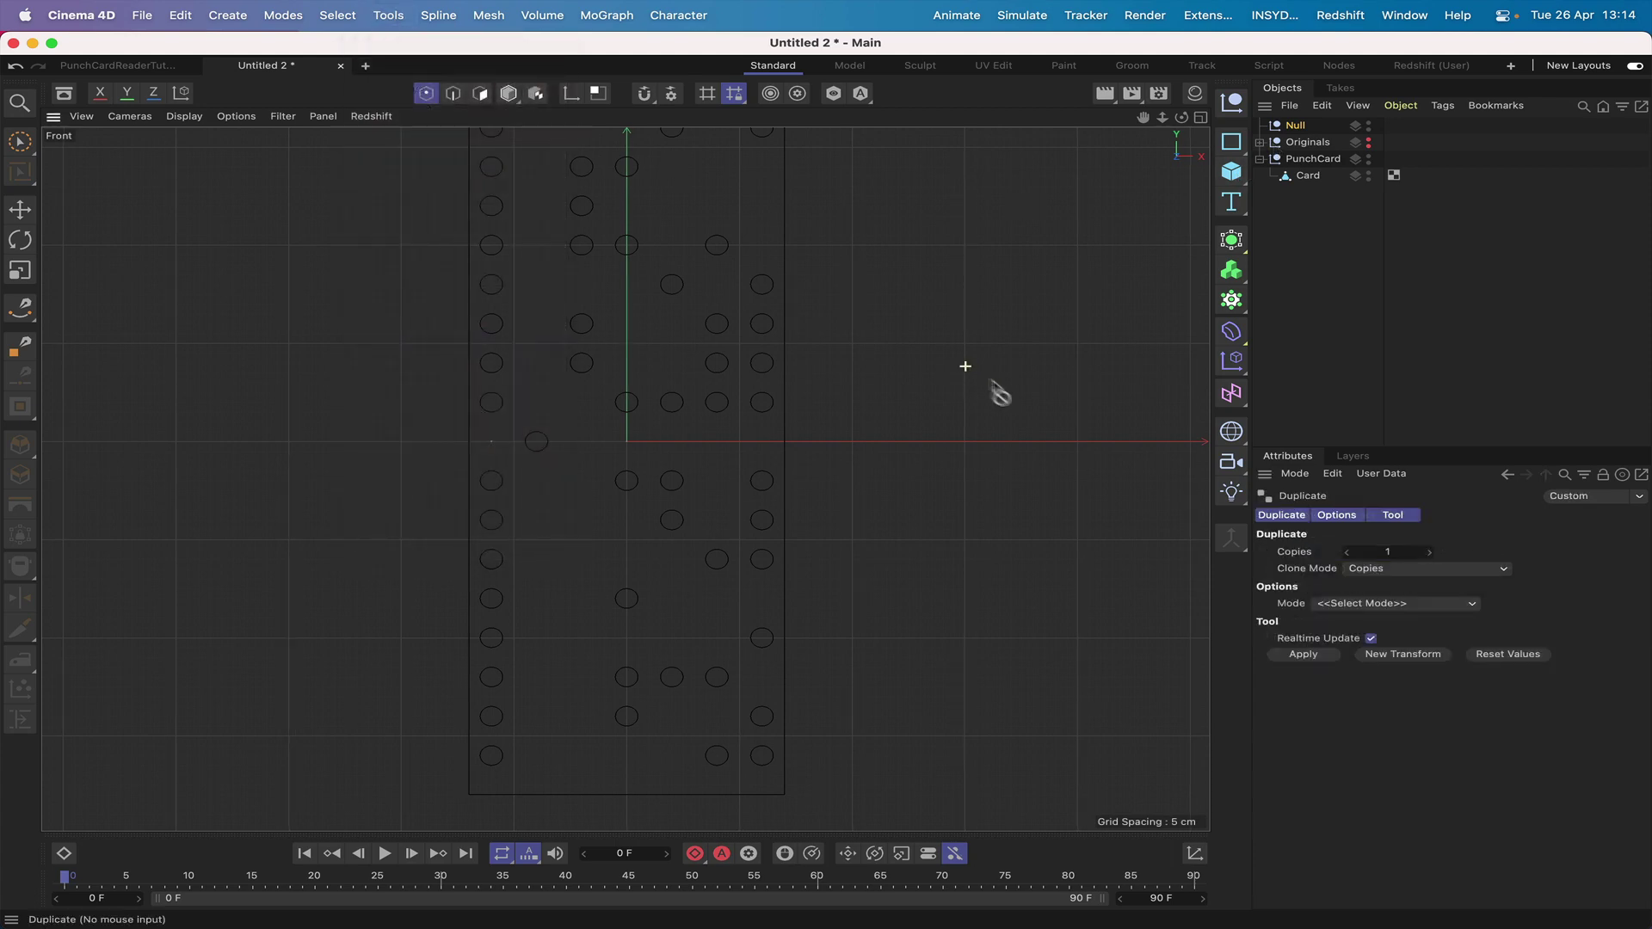
- Create 6 linear copies of the null spaced 20 cm along X
click(1401, 549)
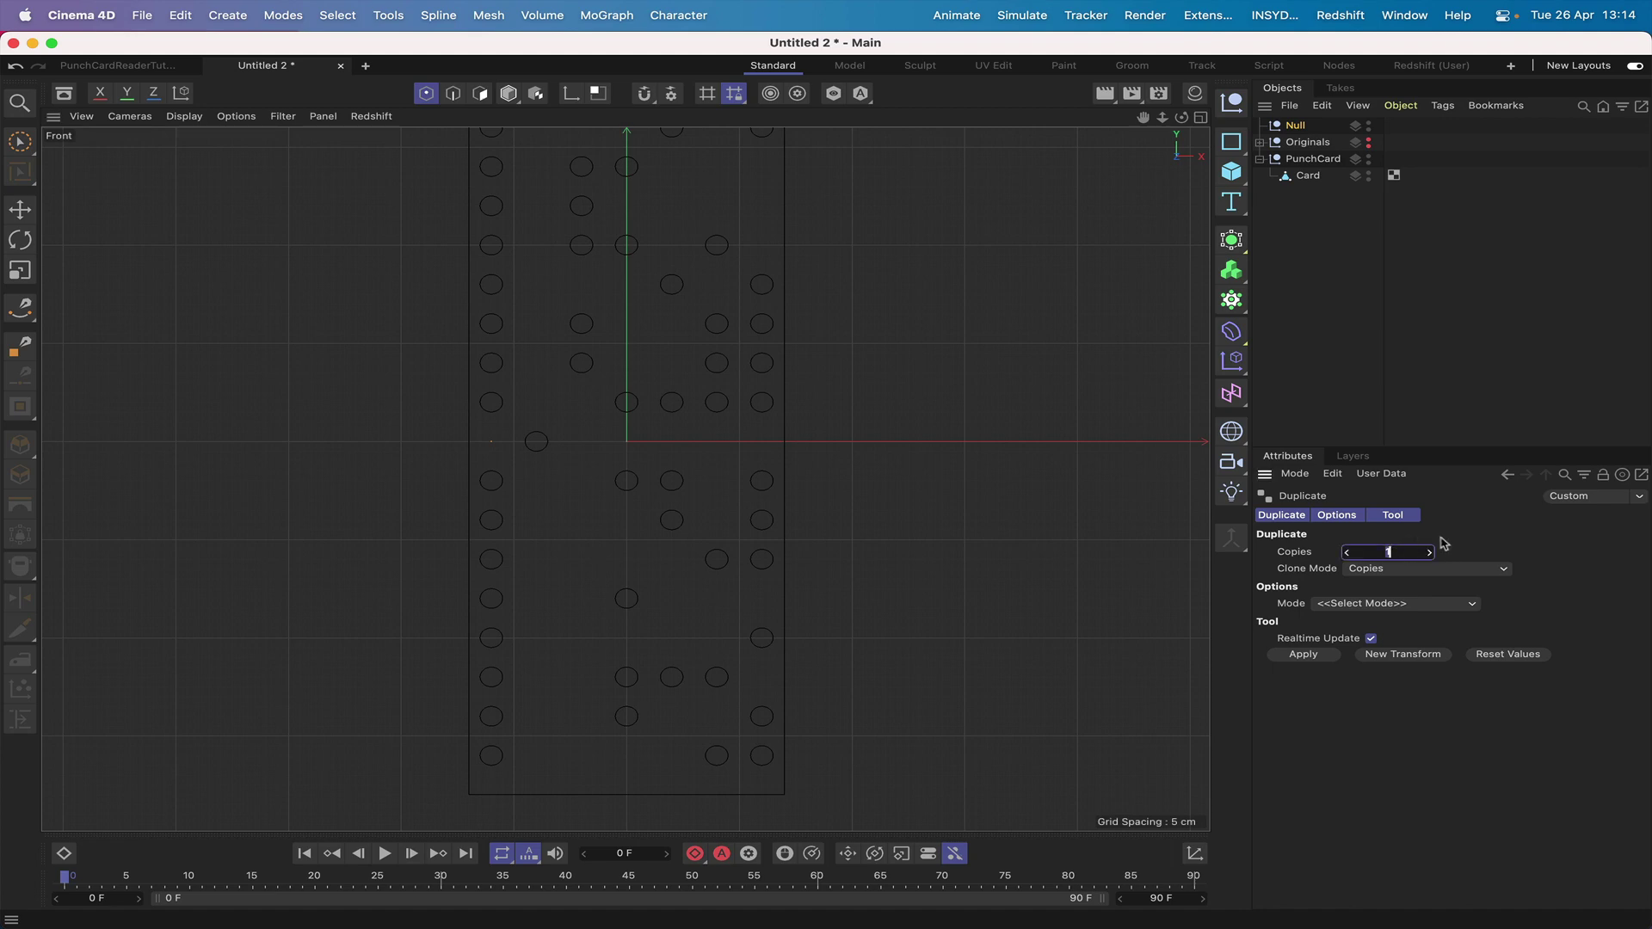
click(1369, 605)
click(1372, 638)
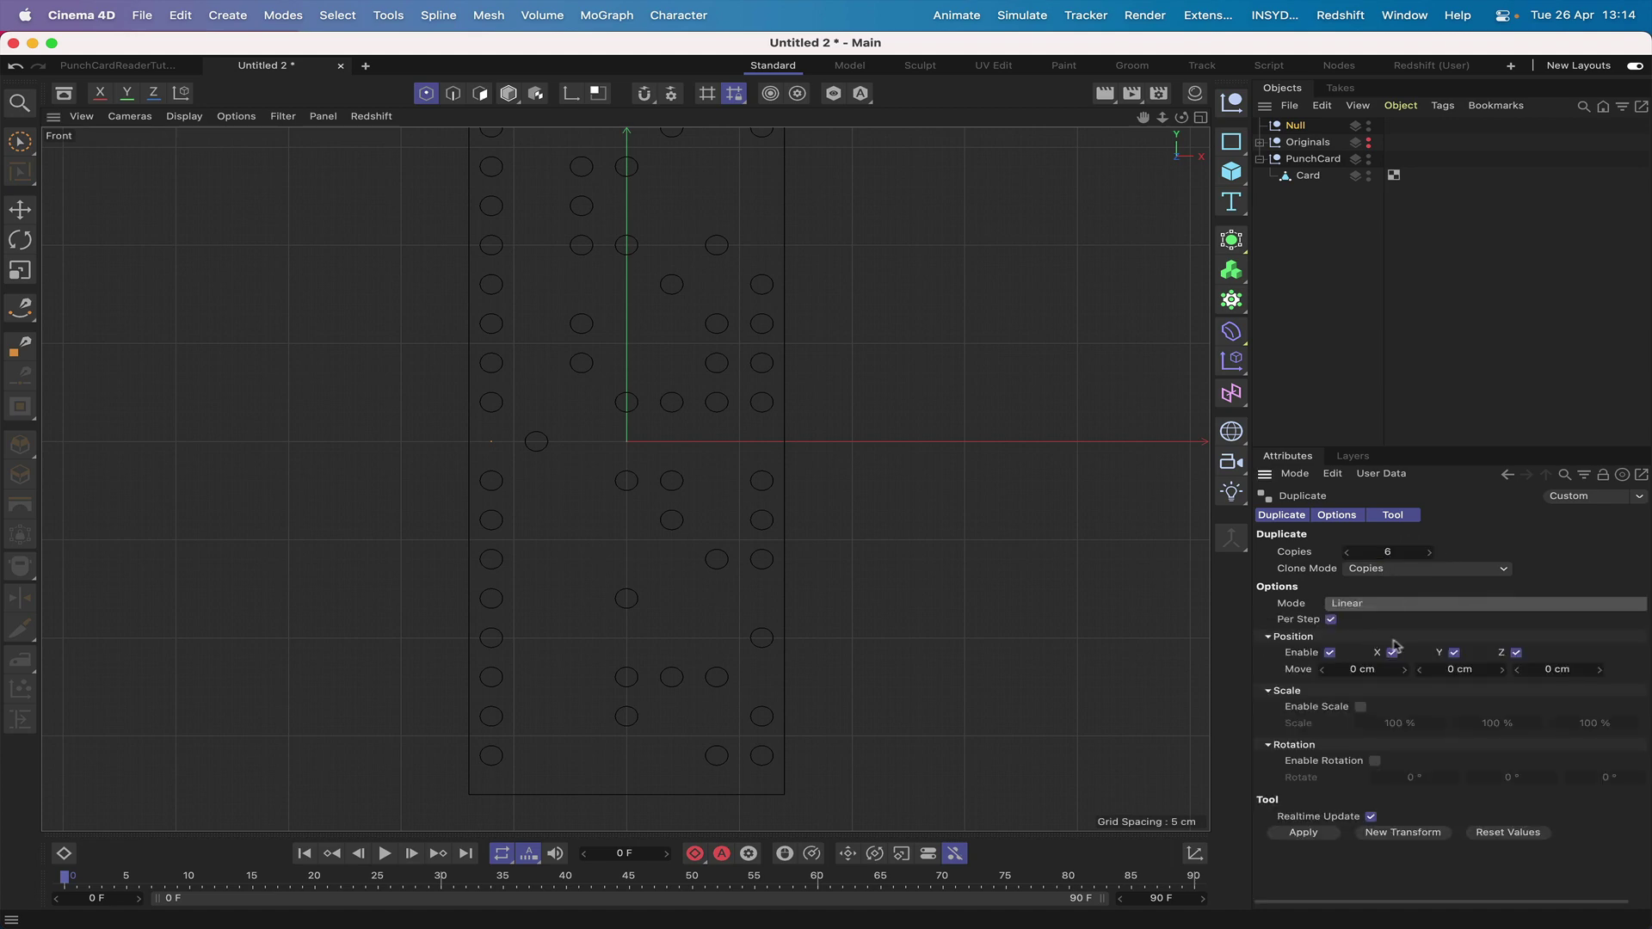
click(1358, 670)
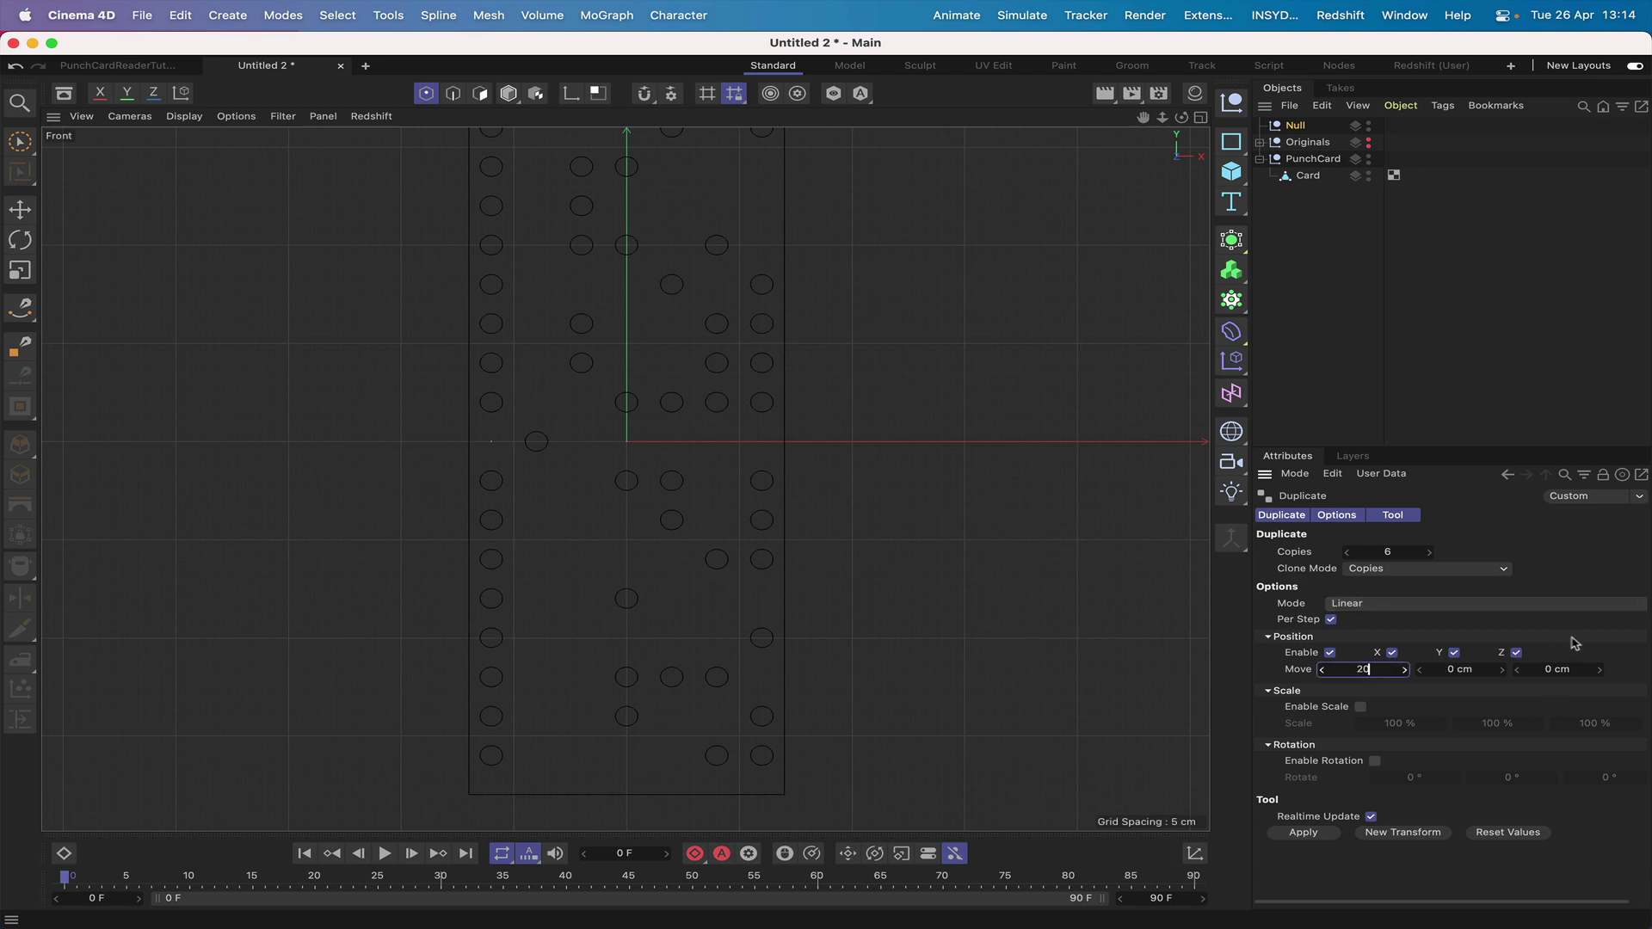
click(1306, 833)
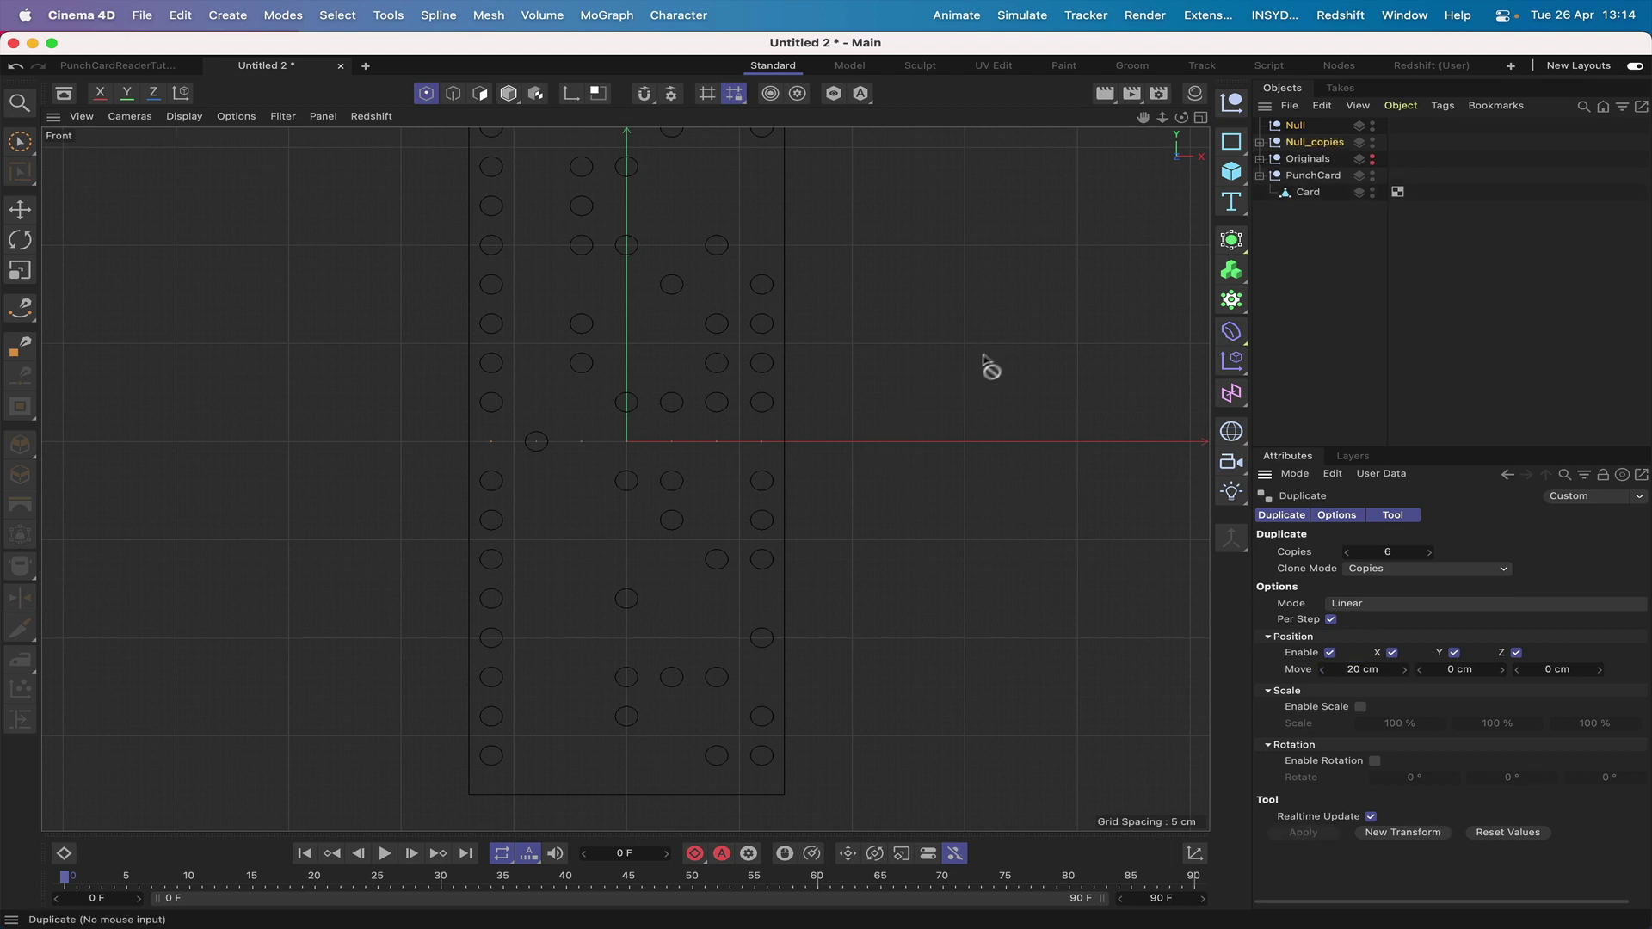
- Rename Null_copies to Targets1, move the original null into it, and collapse it
click(1307, 221)
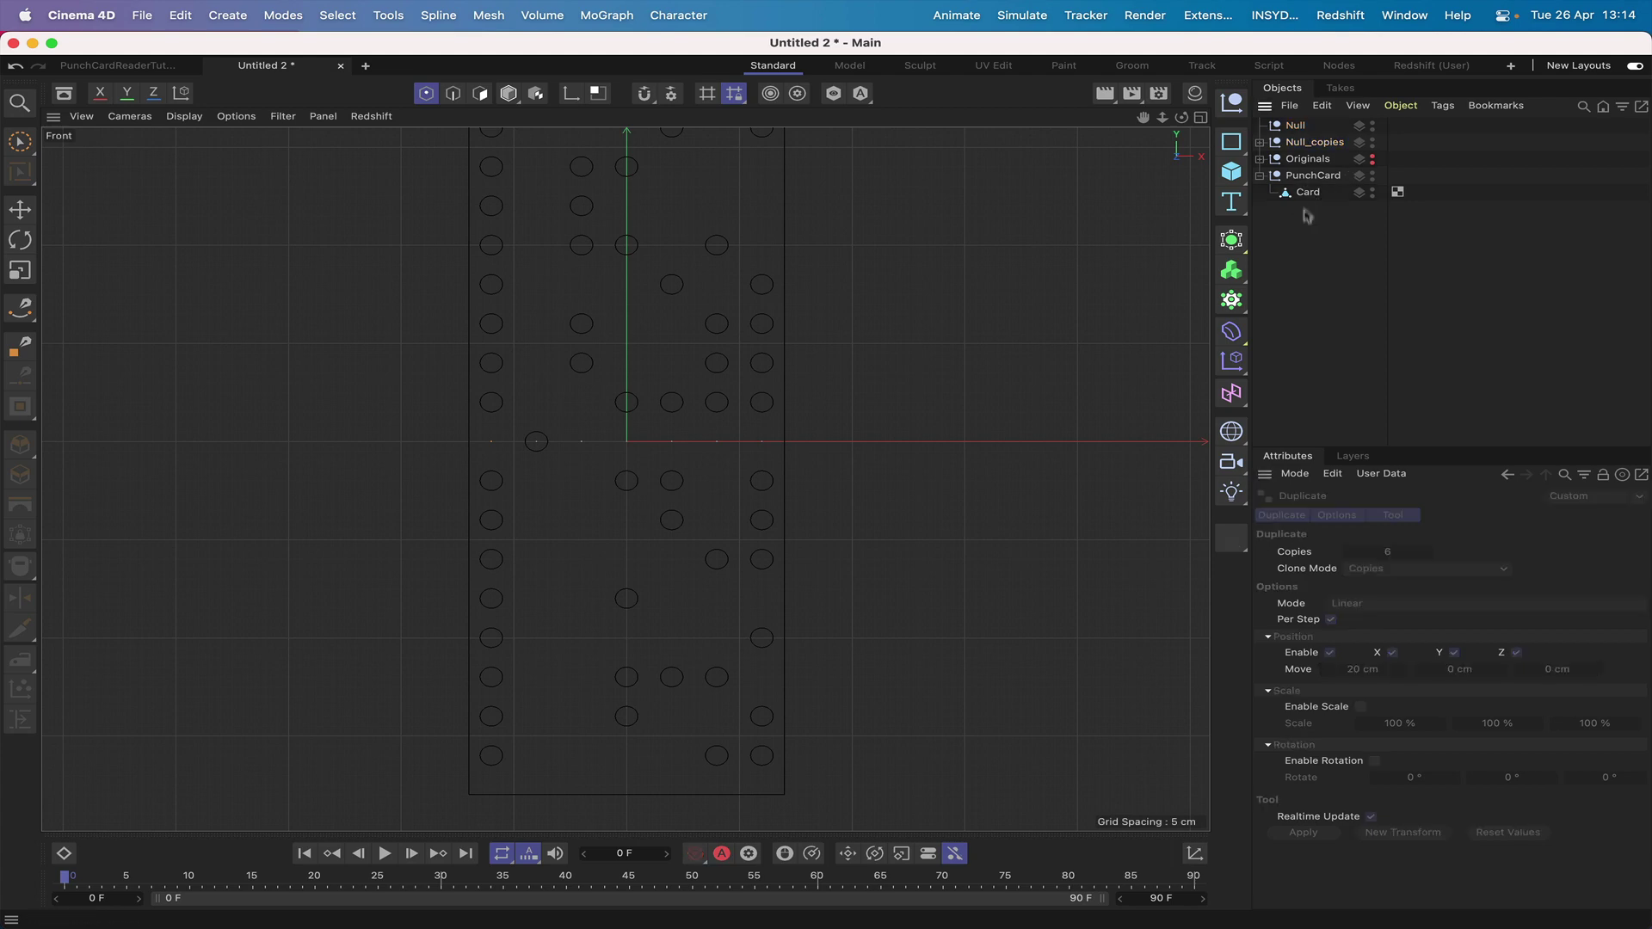
double_click(1293, 144)
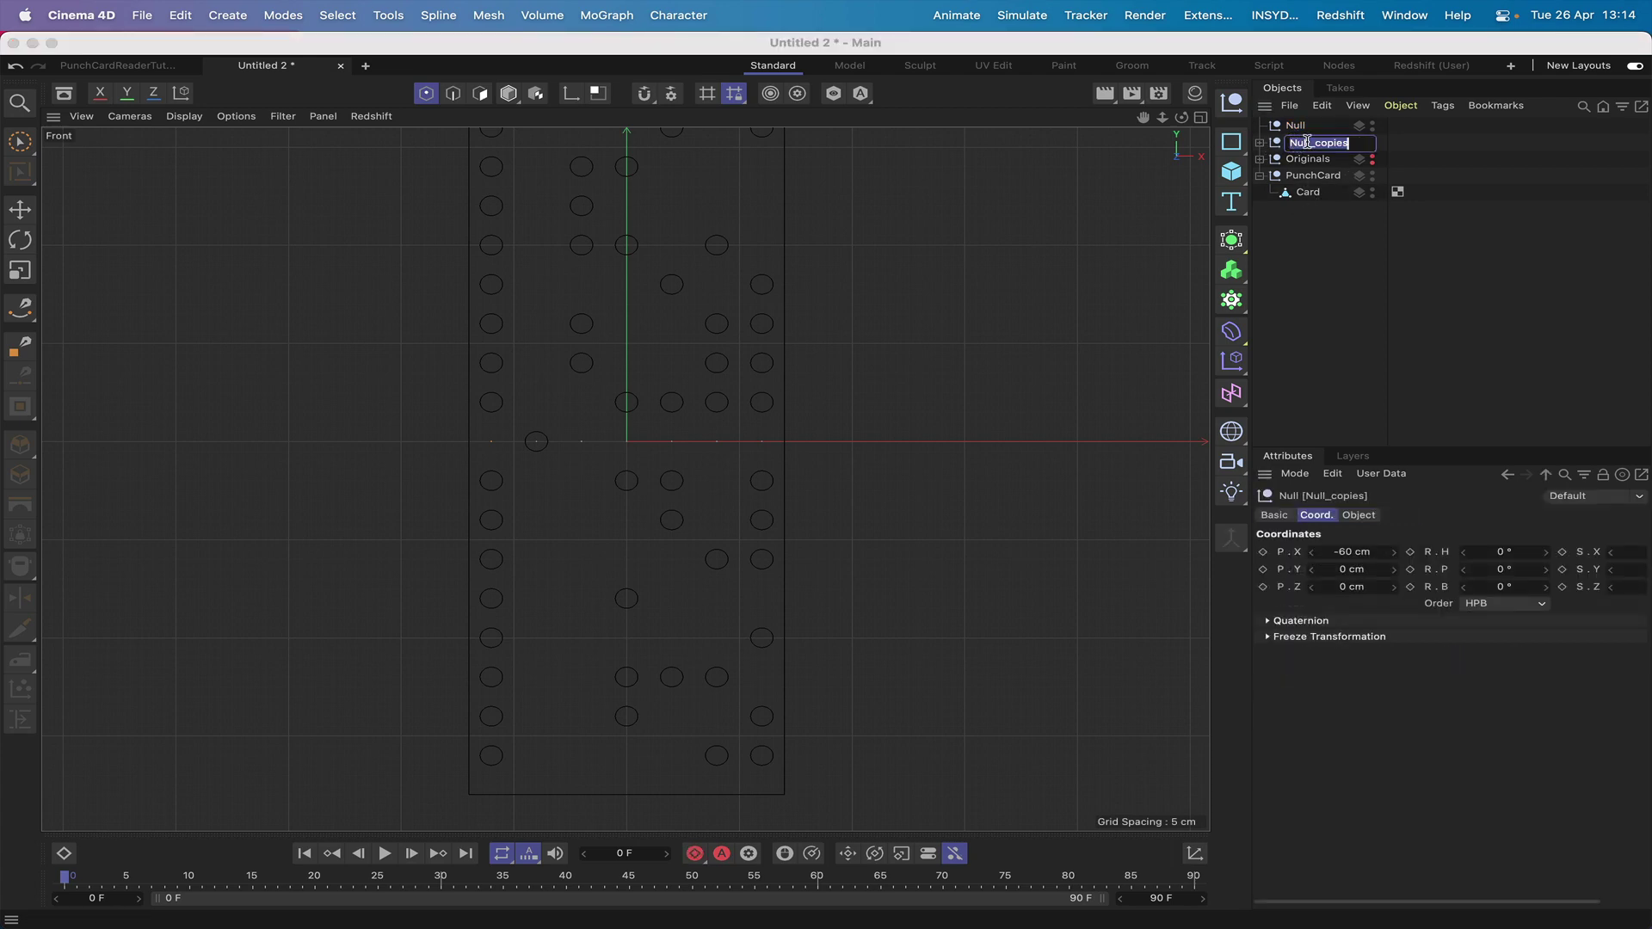
text(Targets1)
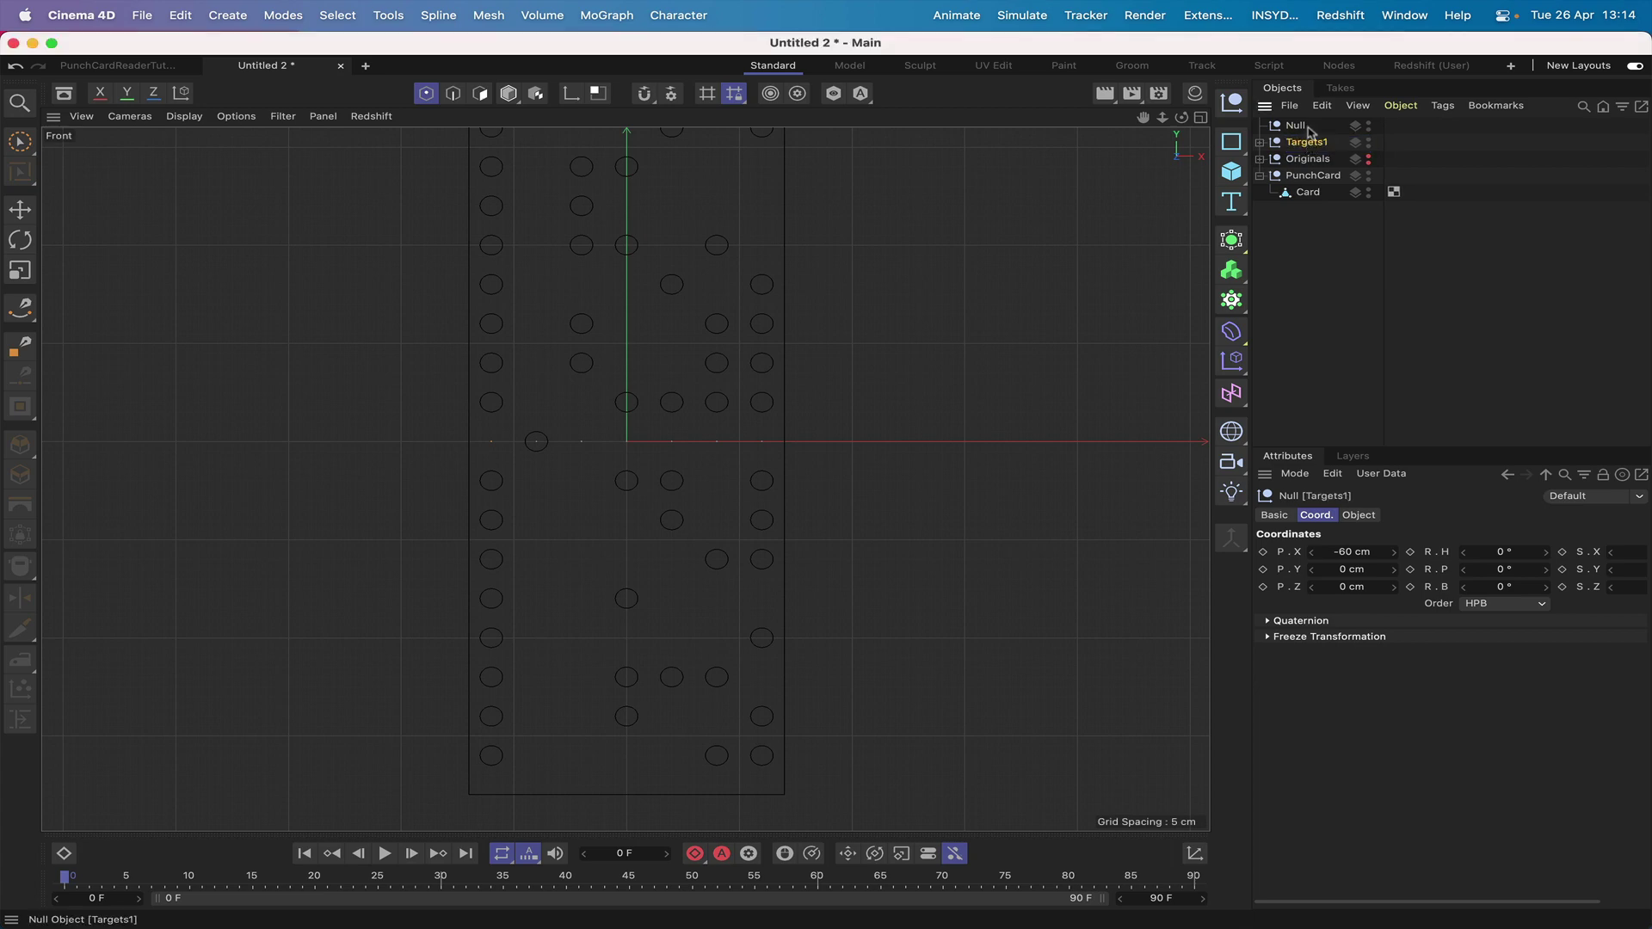
drag(1296, 128, 1288, 145)
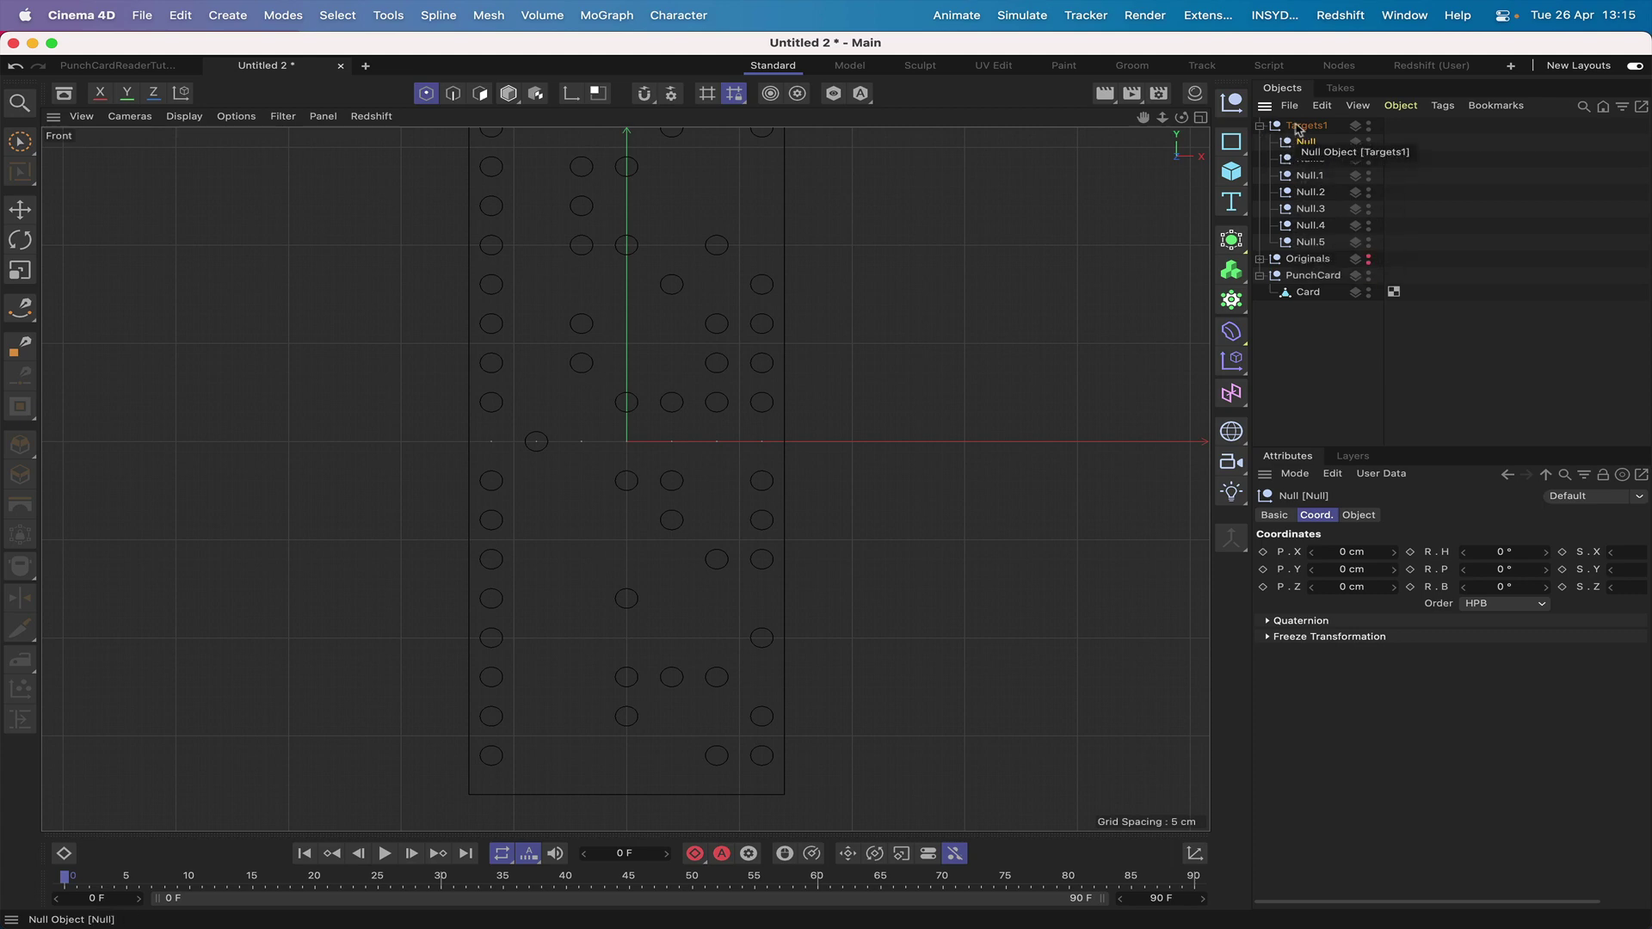
click(1260, 127)
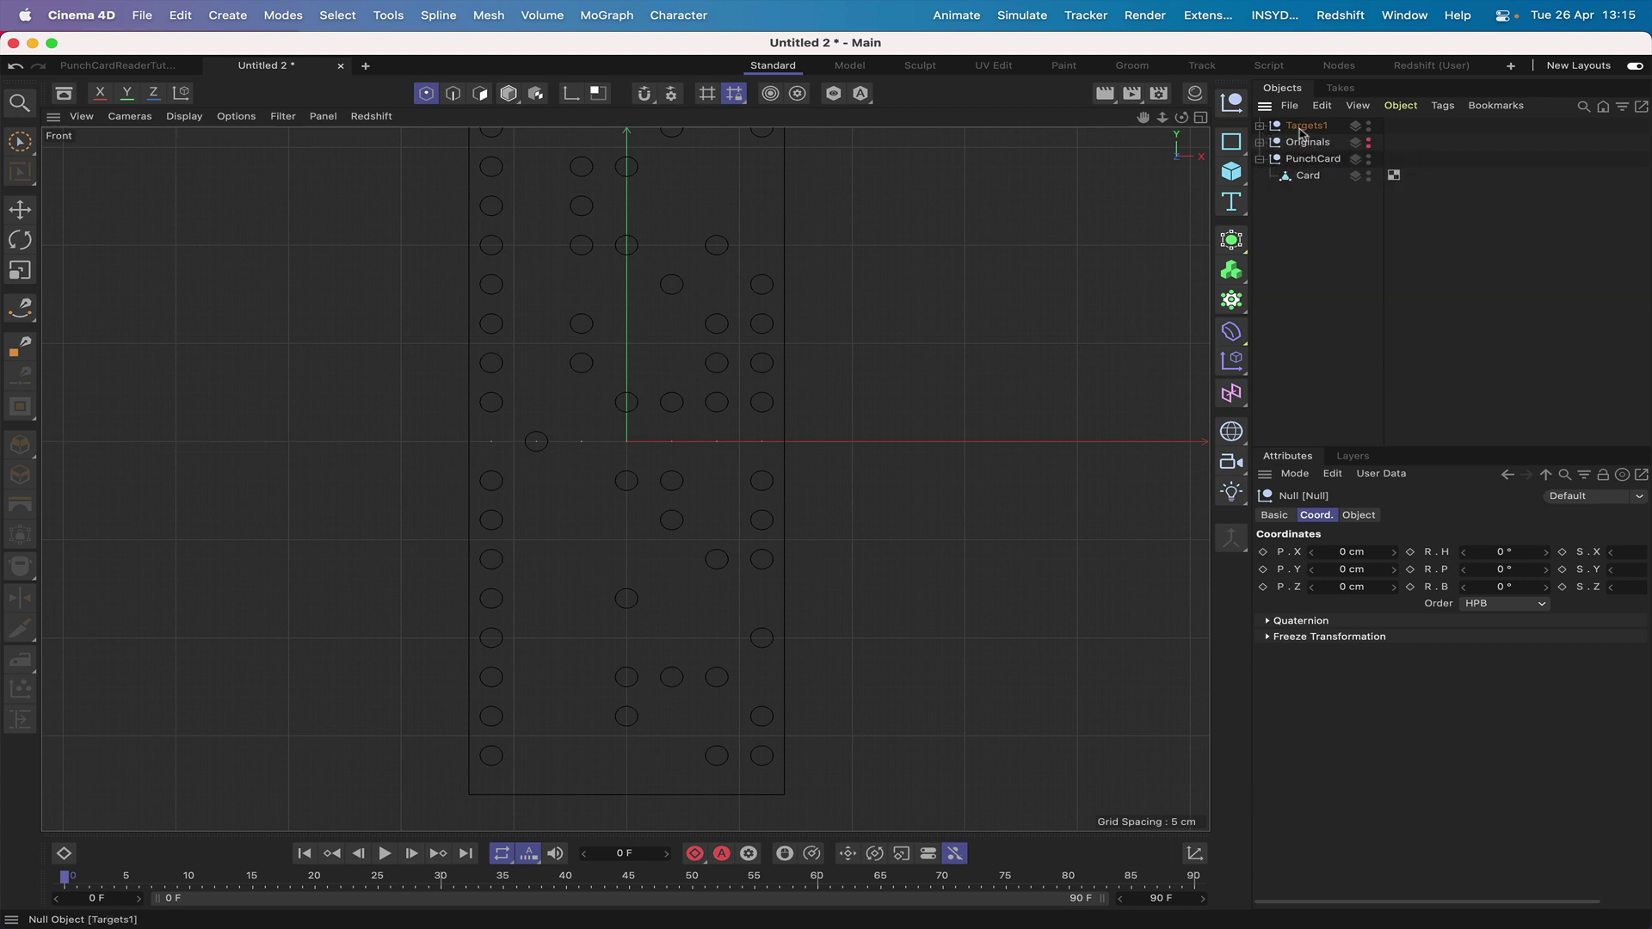
- Duplicate Targets1, name the copy Targets2, and select both groups together
super+drag(1301, 135, 1316, 146)
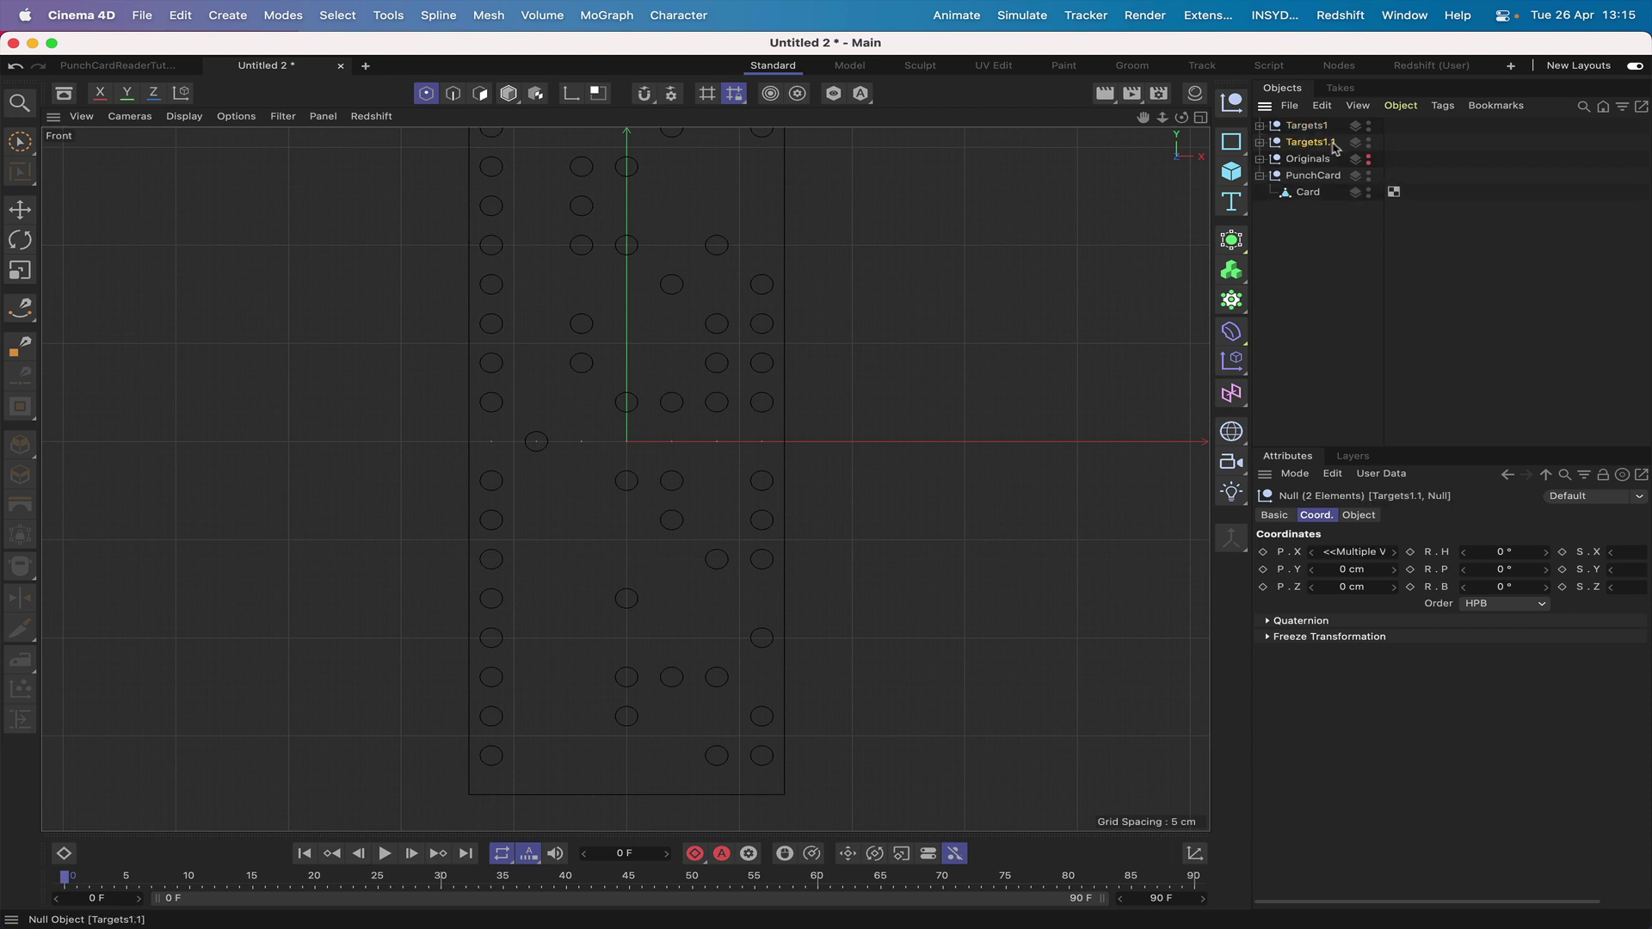
double_click(1329, 143)
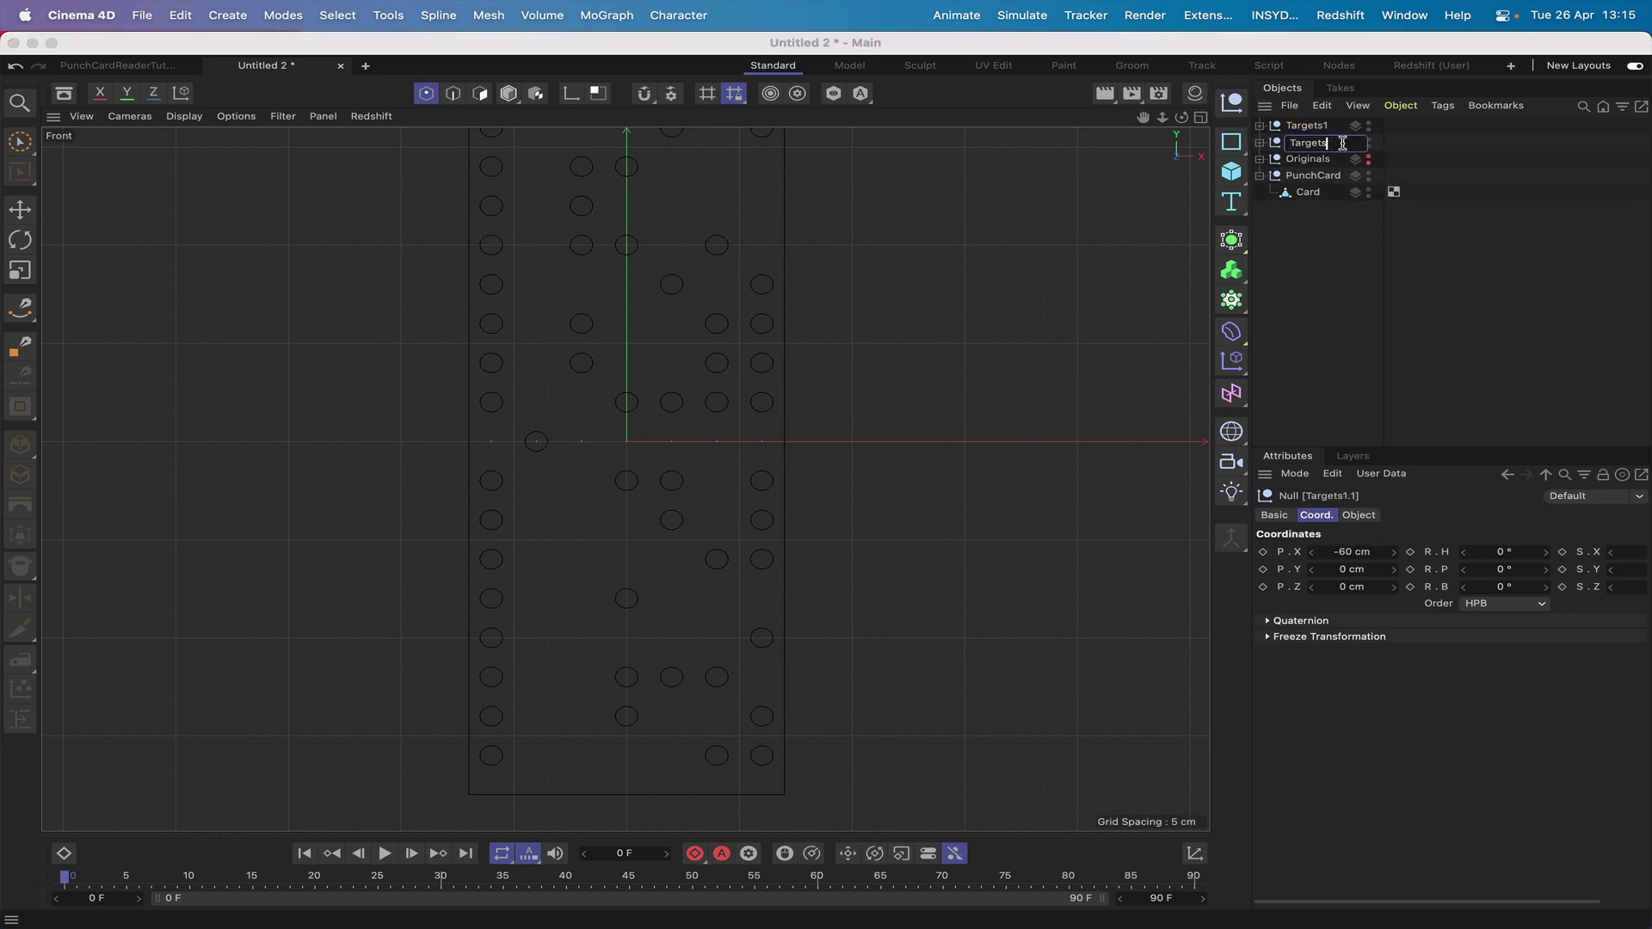
text(Targets2)
key(Return)
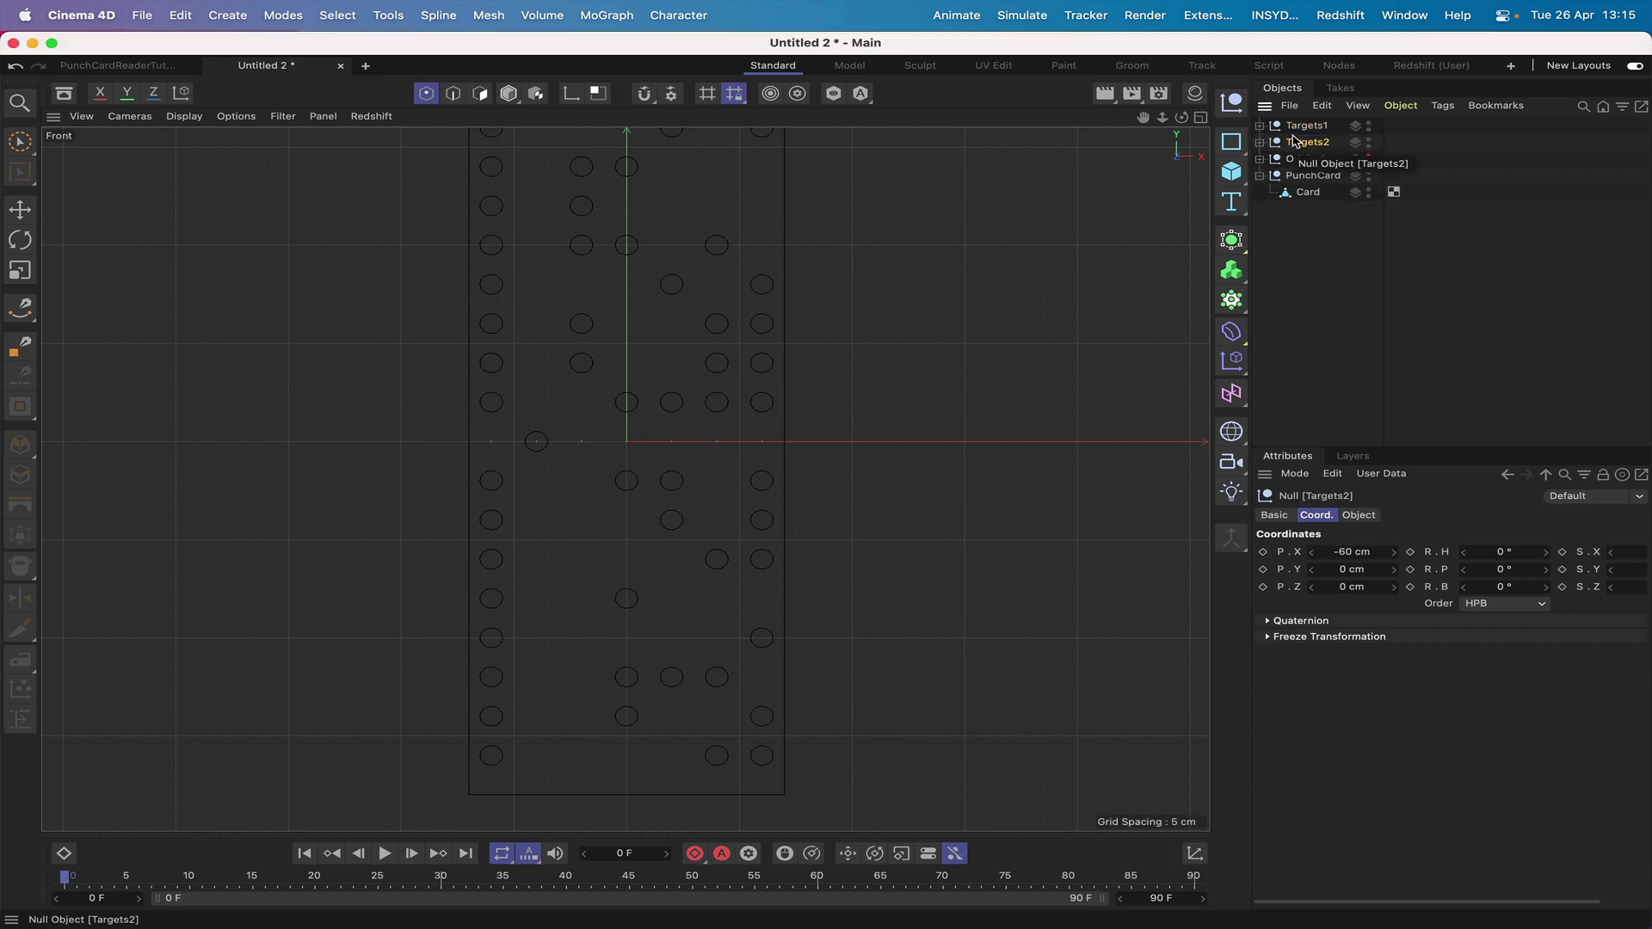
key(F1)
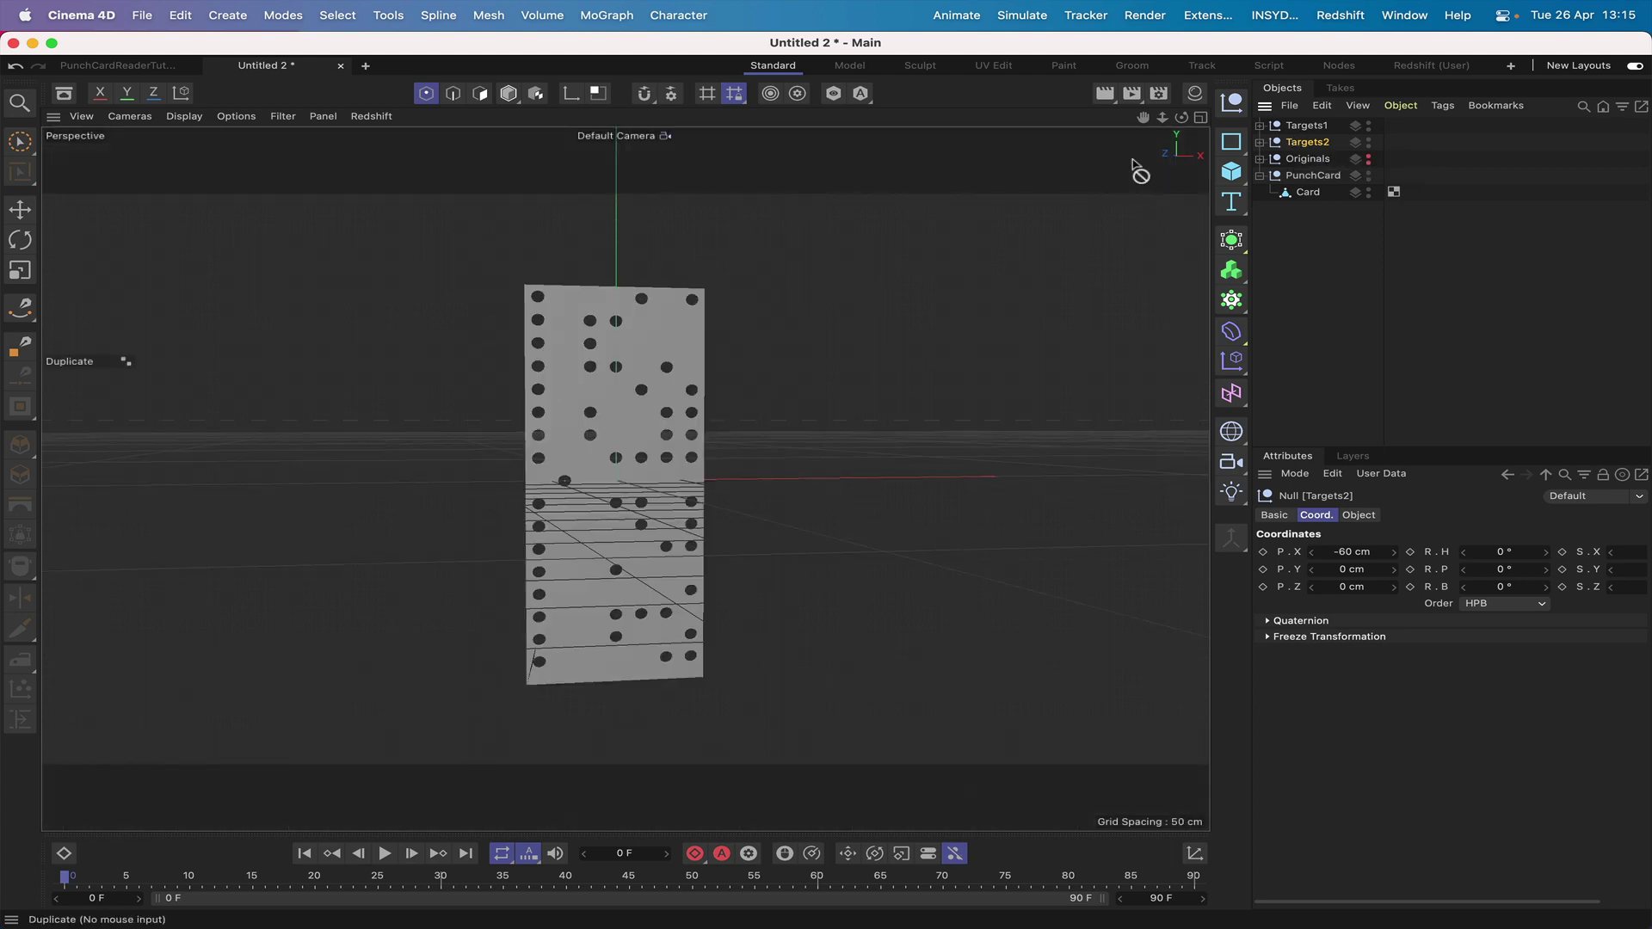
drag(1144, 123, 1147, 125)
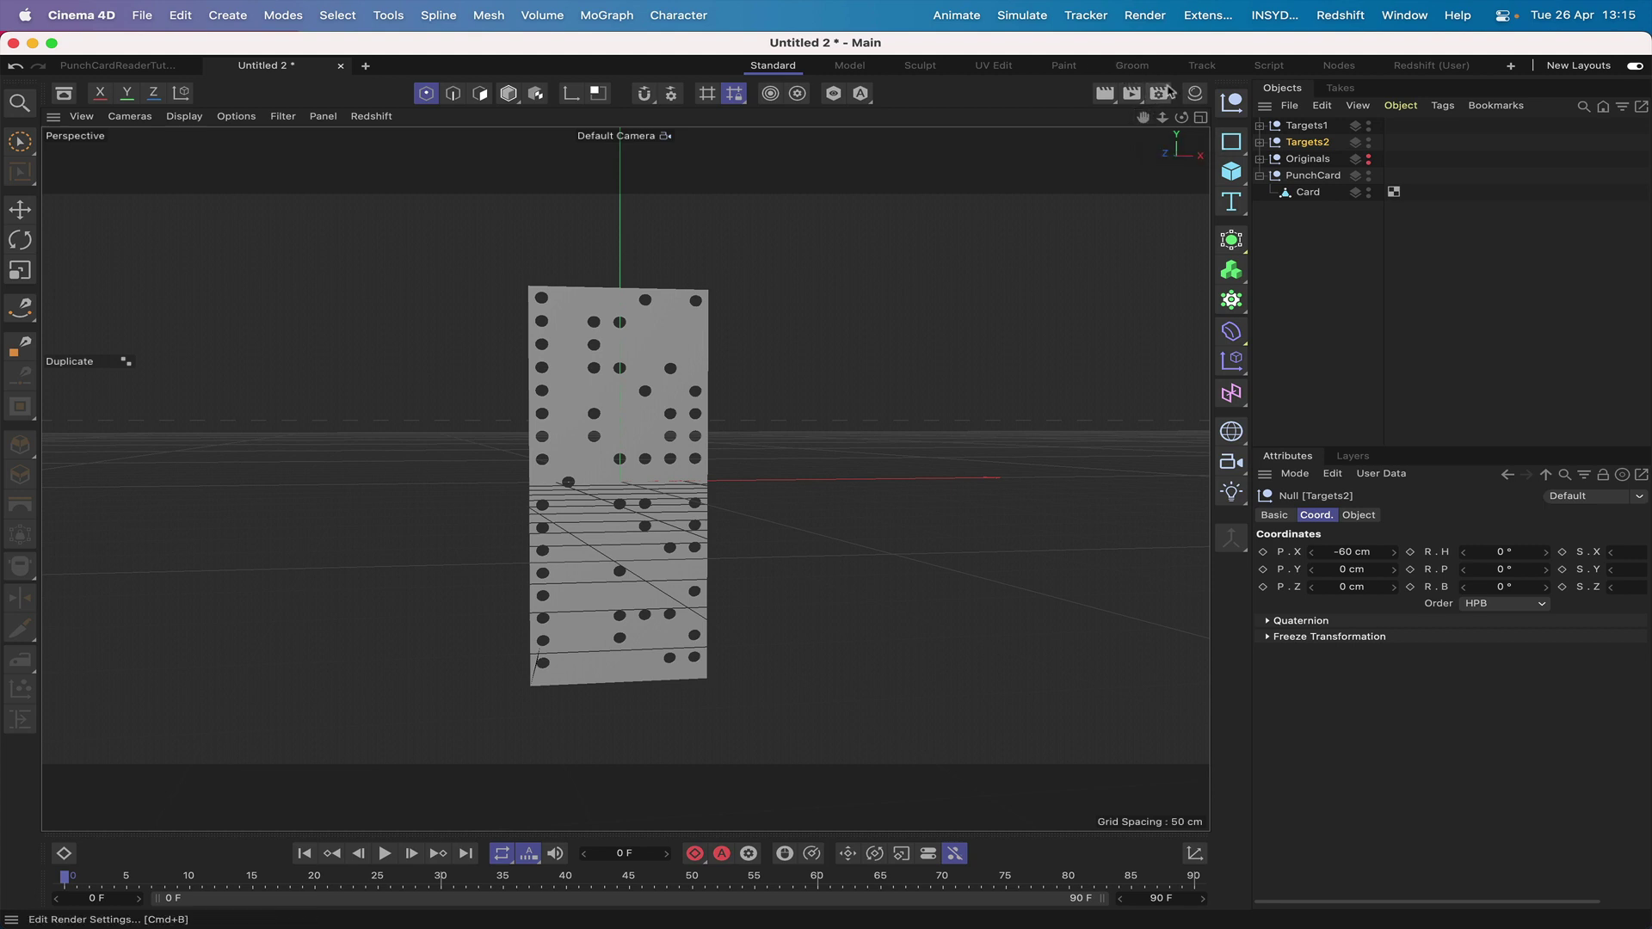
key(F4)
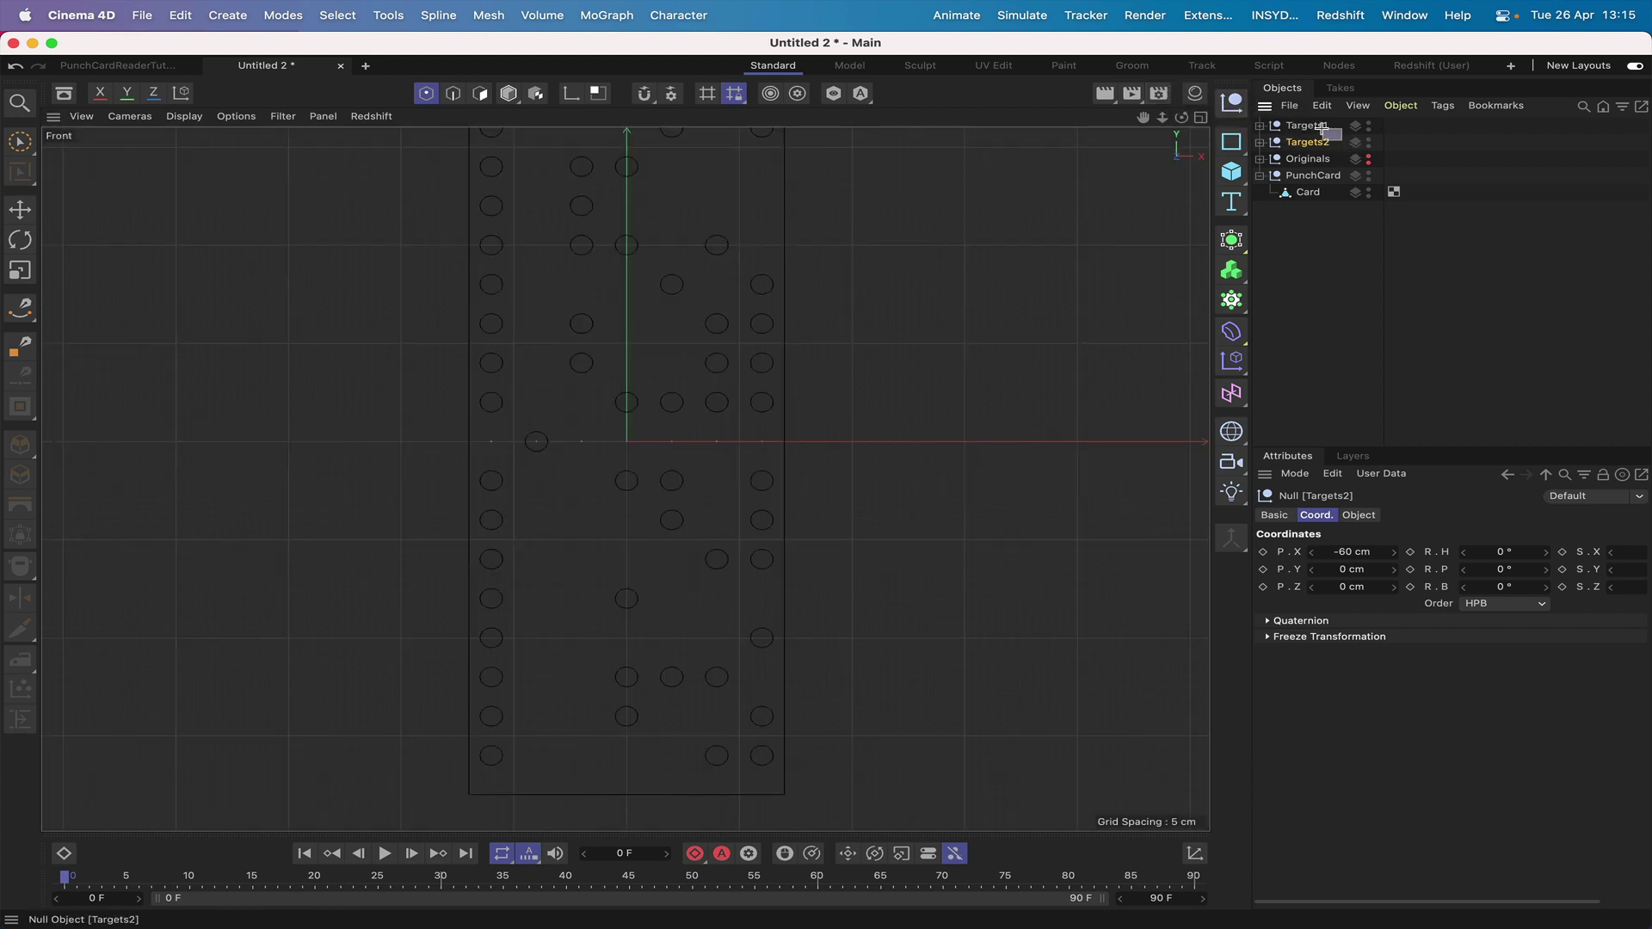
ctrl+drag(1323, 129, 298, 157)
- Lift Targets1 and Targets2 in Front view up to the card's top row of holes
key(e)
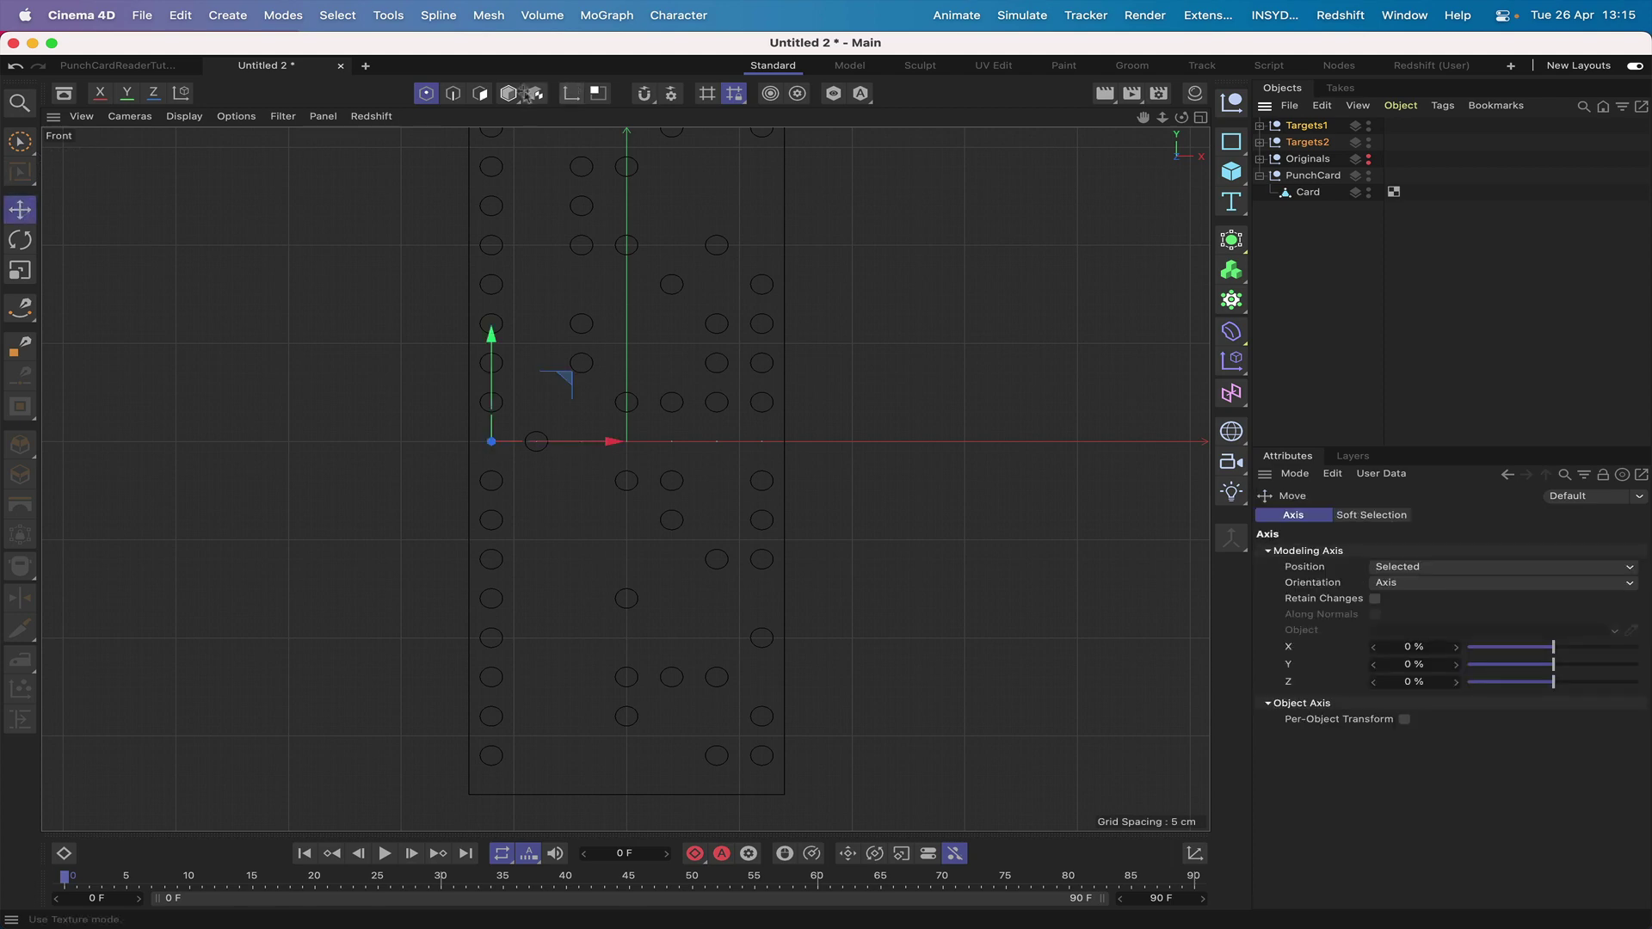
click(510, 93)
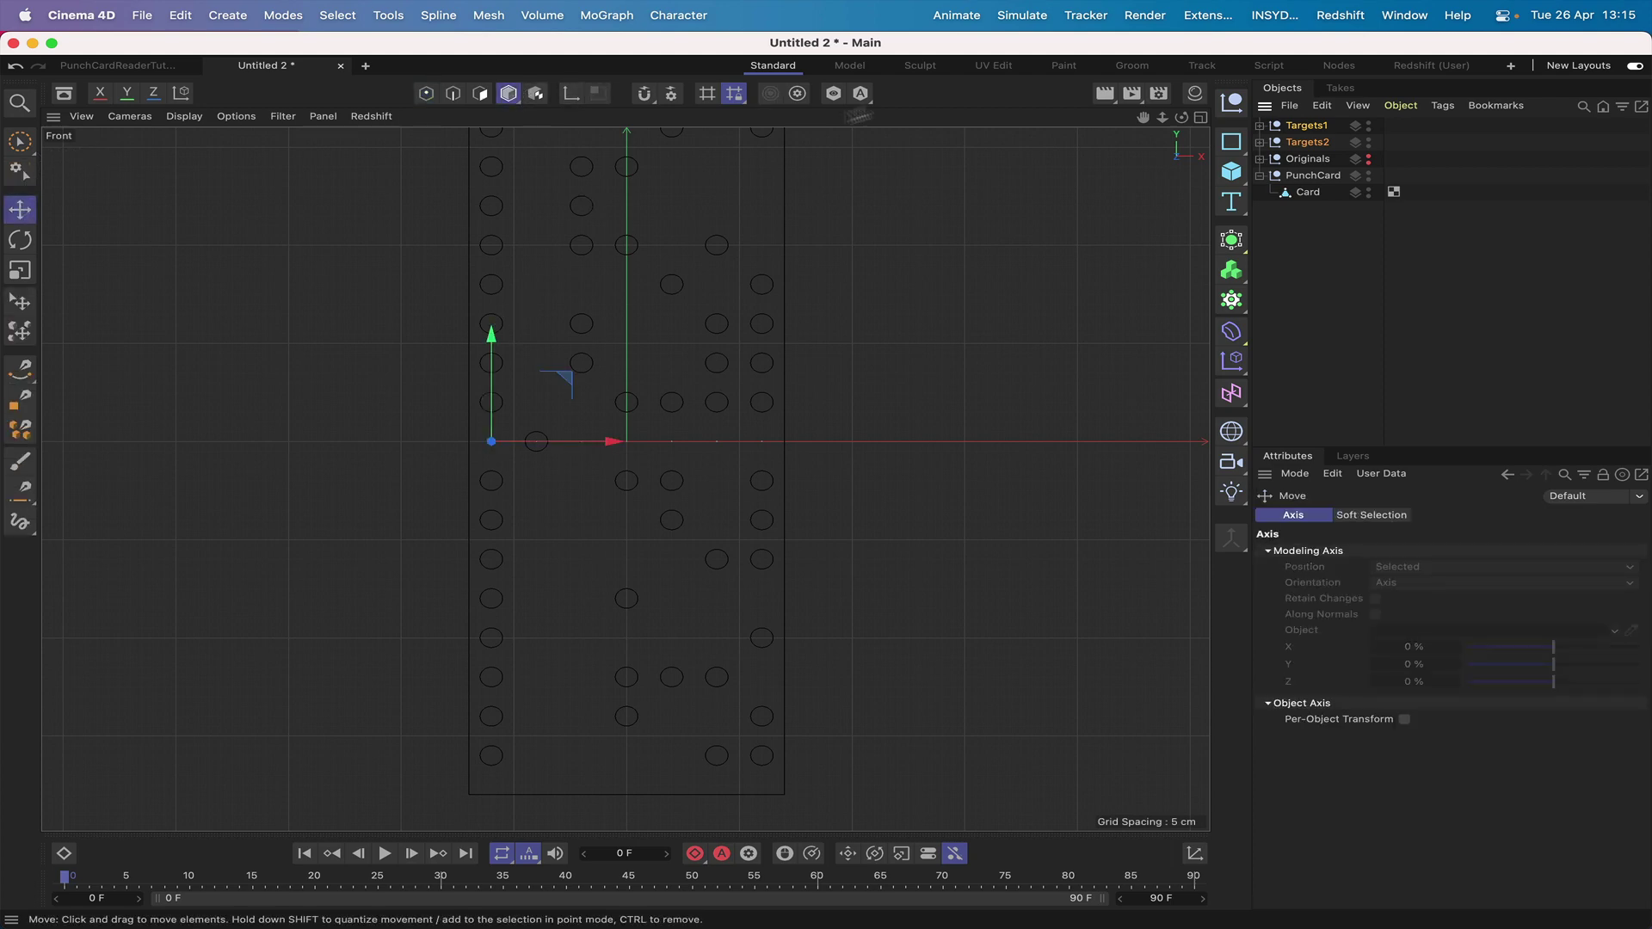
drag(1143, 116, 1142, 223)
drag(626, 479, 628, 481)
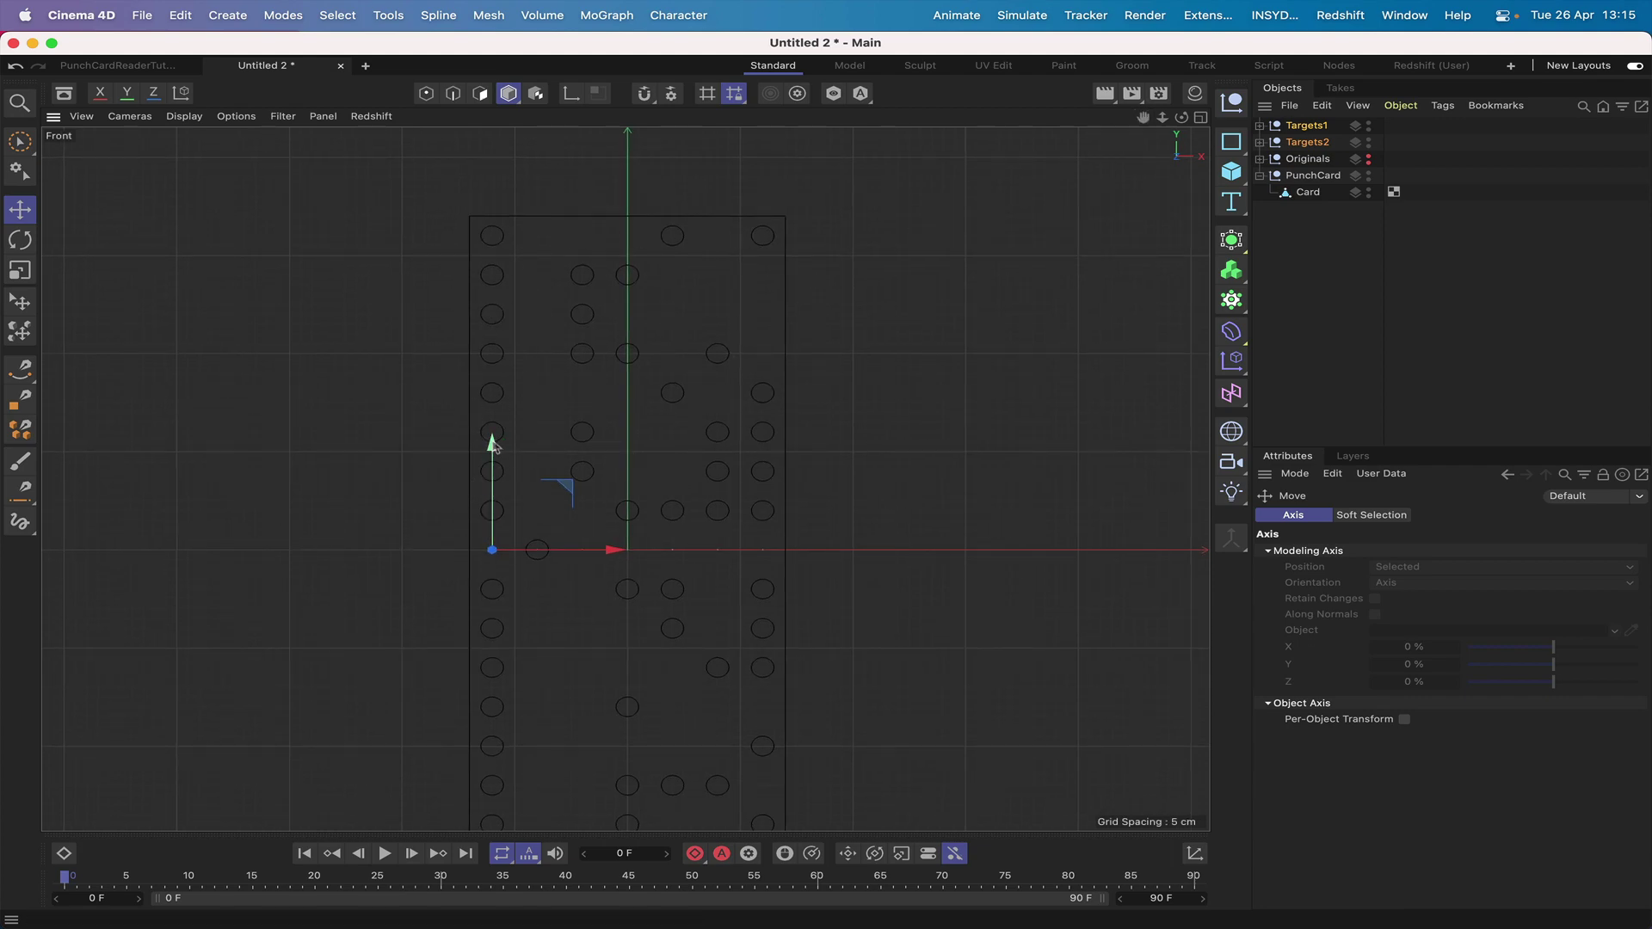
drag(493, 445, 526, 133)
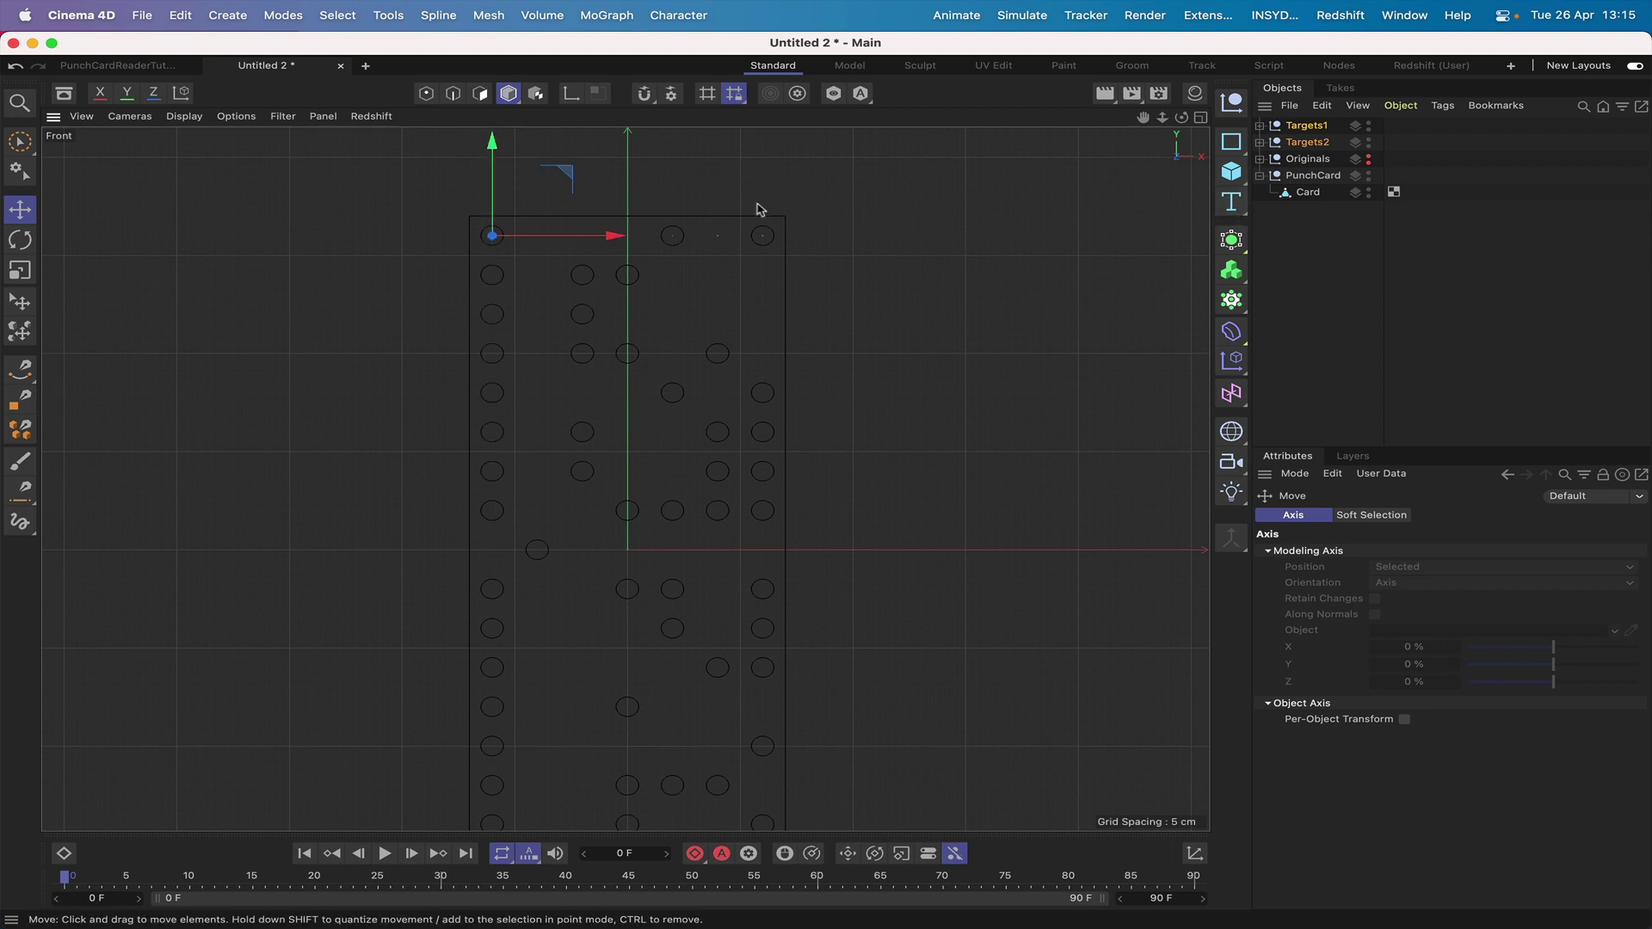
key(F1)
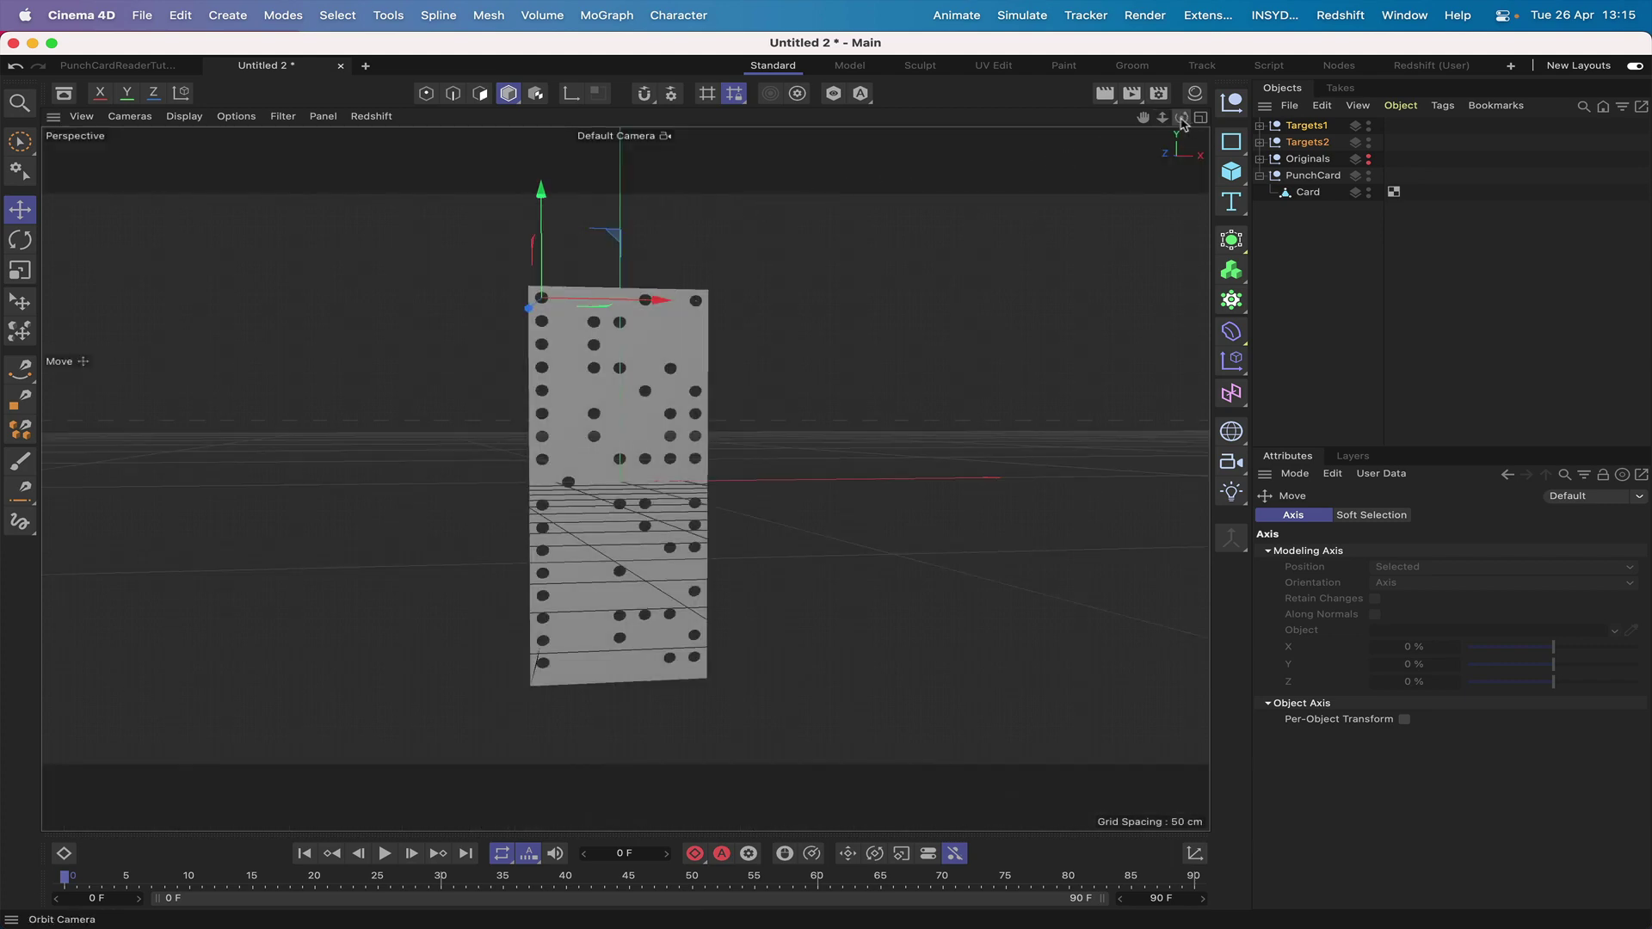
- Offset Targets1 to about +8.3 cm Z and Targets2 to about −8.3 cm Z
mouse_move(1181, 117)
mouse_down()
mouse_move(1110, 129)
mouse_move(1161, 113)
mouse_up()
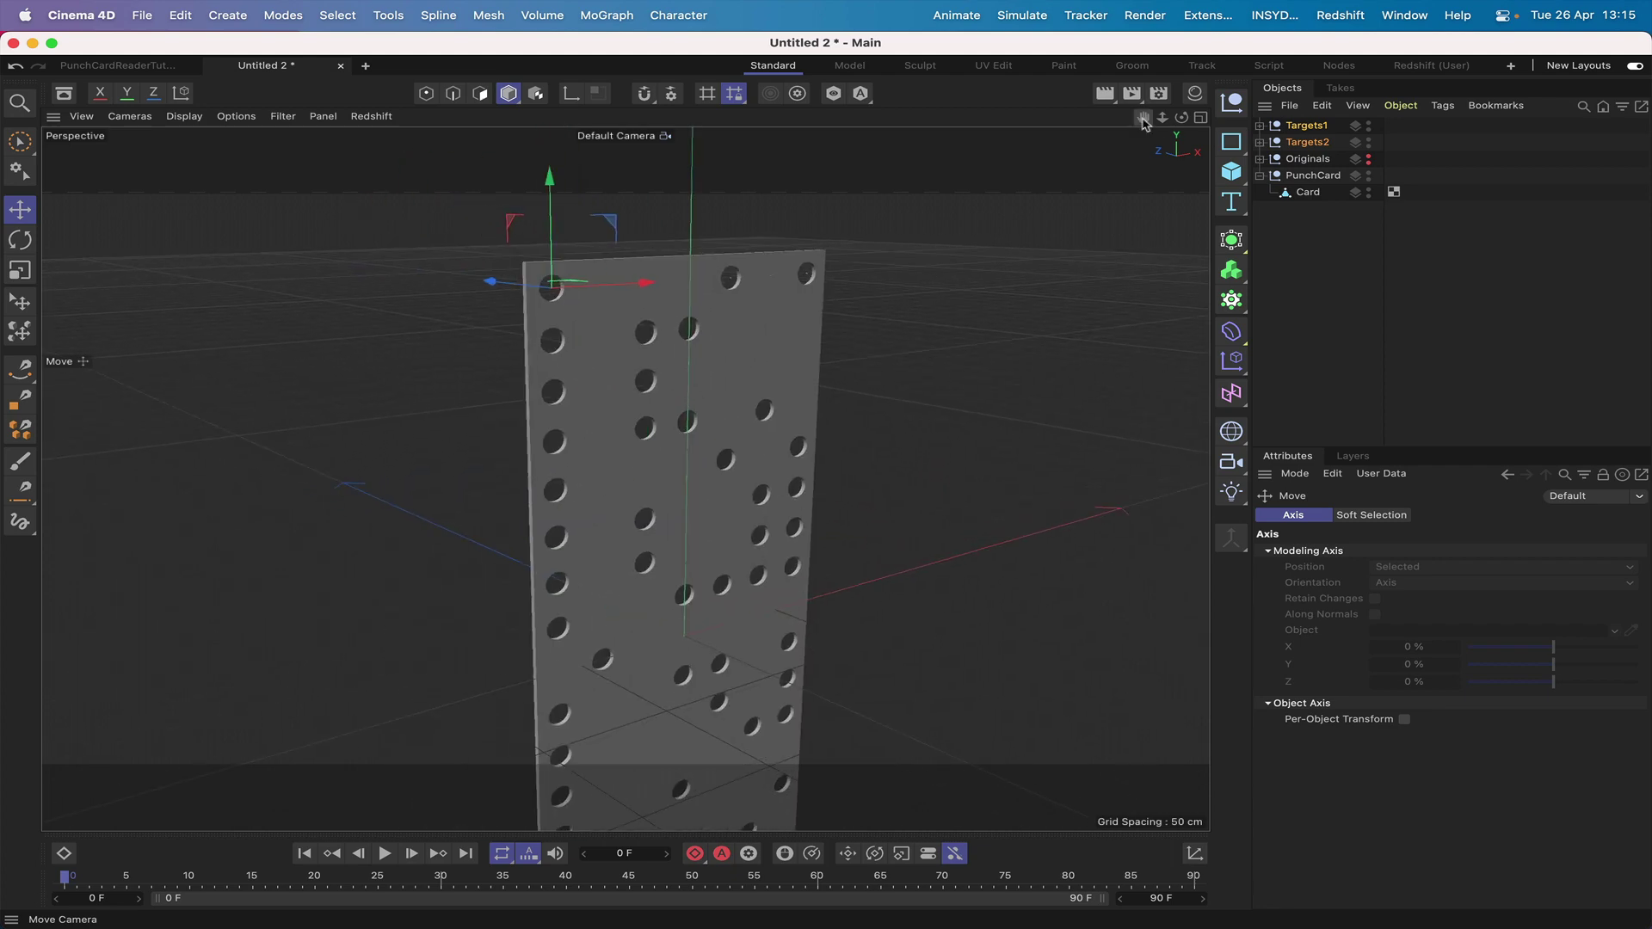
click(1307, 125)
drag(1181, 117, 1122, 121)
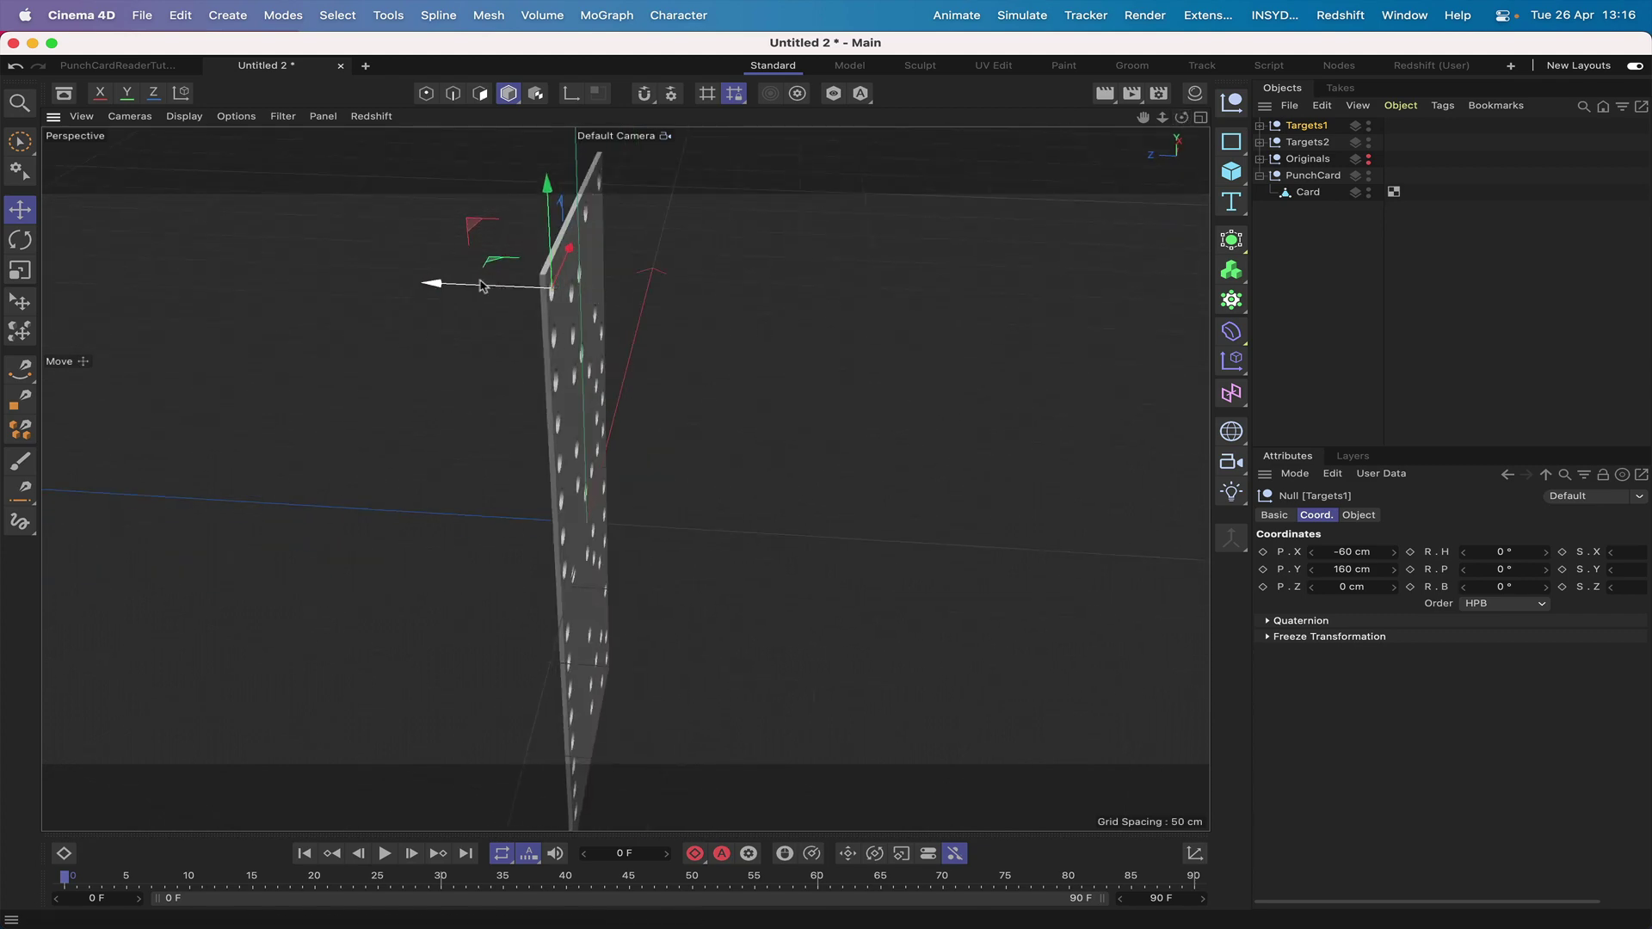
drag(472, 288, 448, 287)
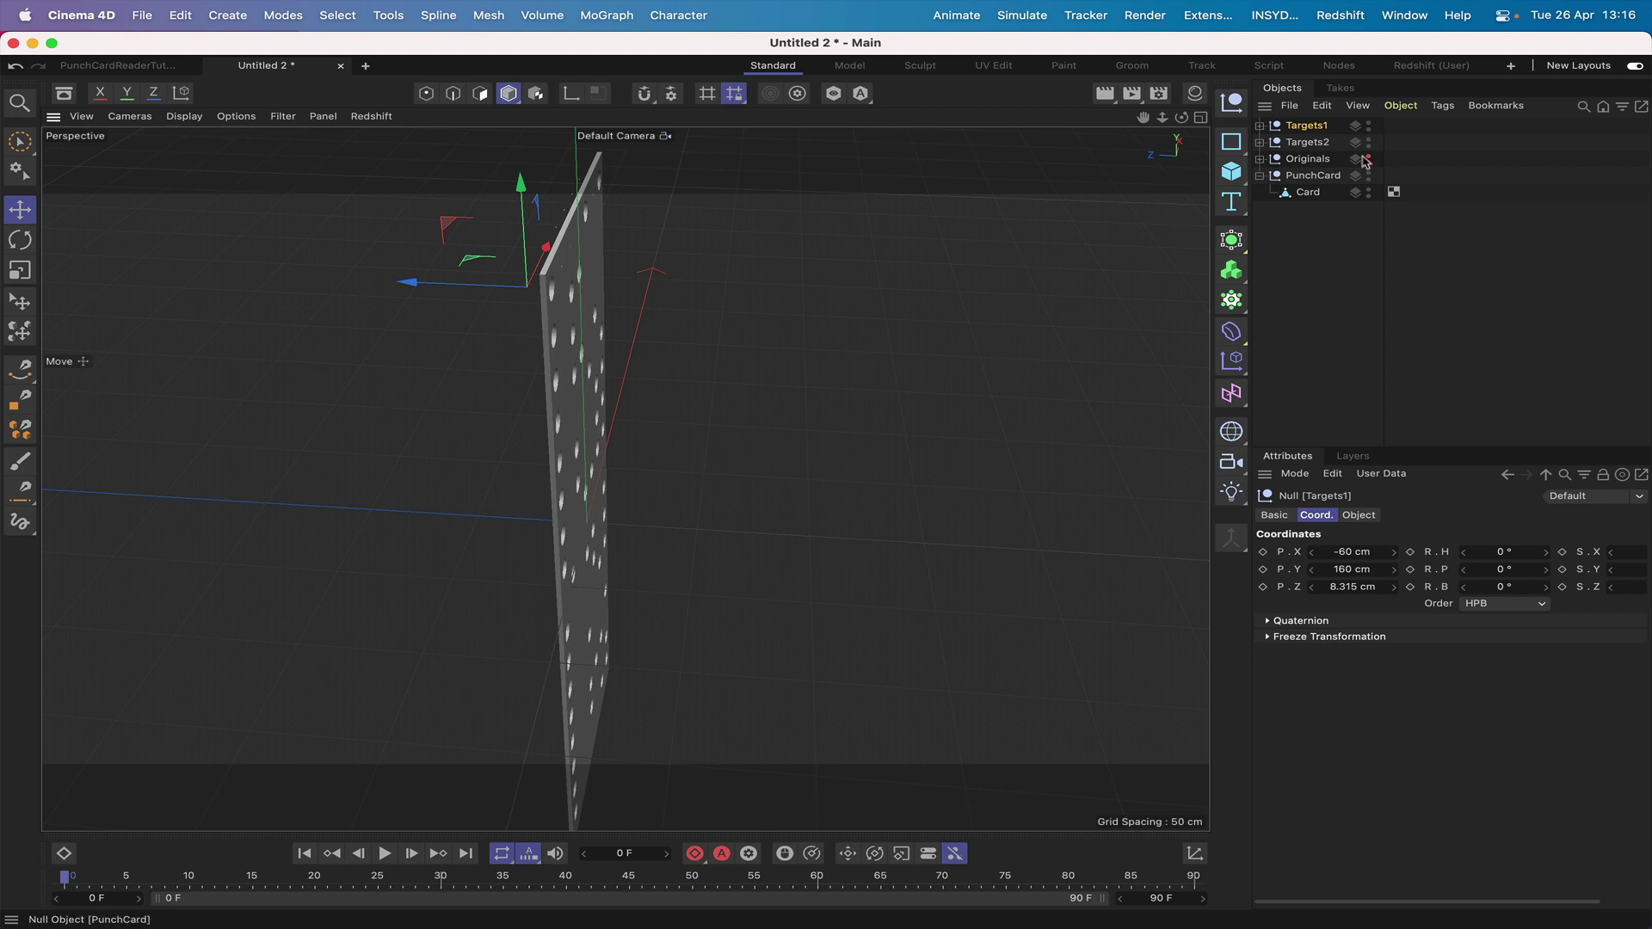
click(1307, 142)
drag(458, 296, 485, 297)
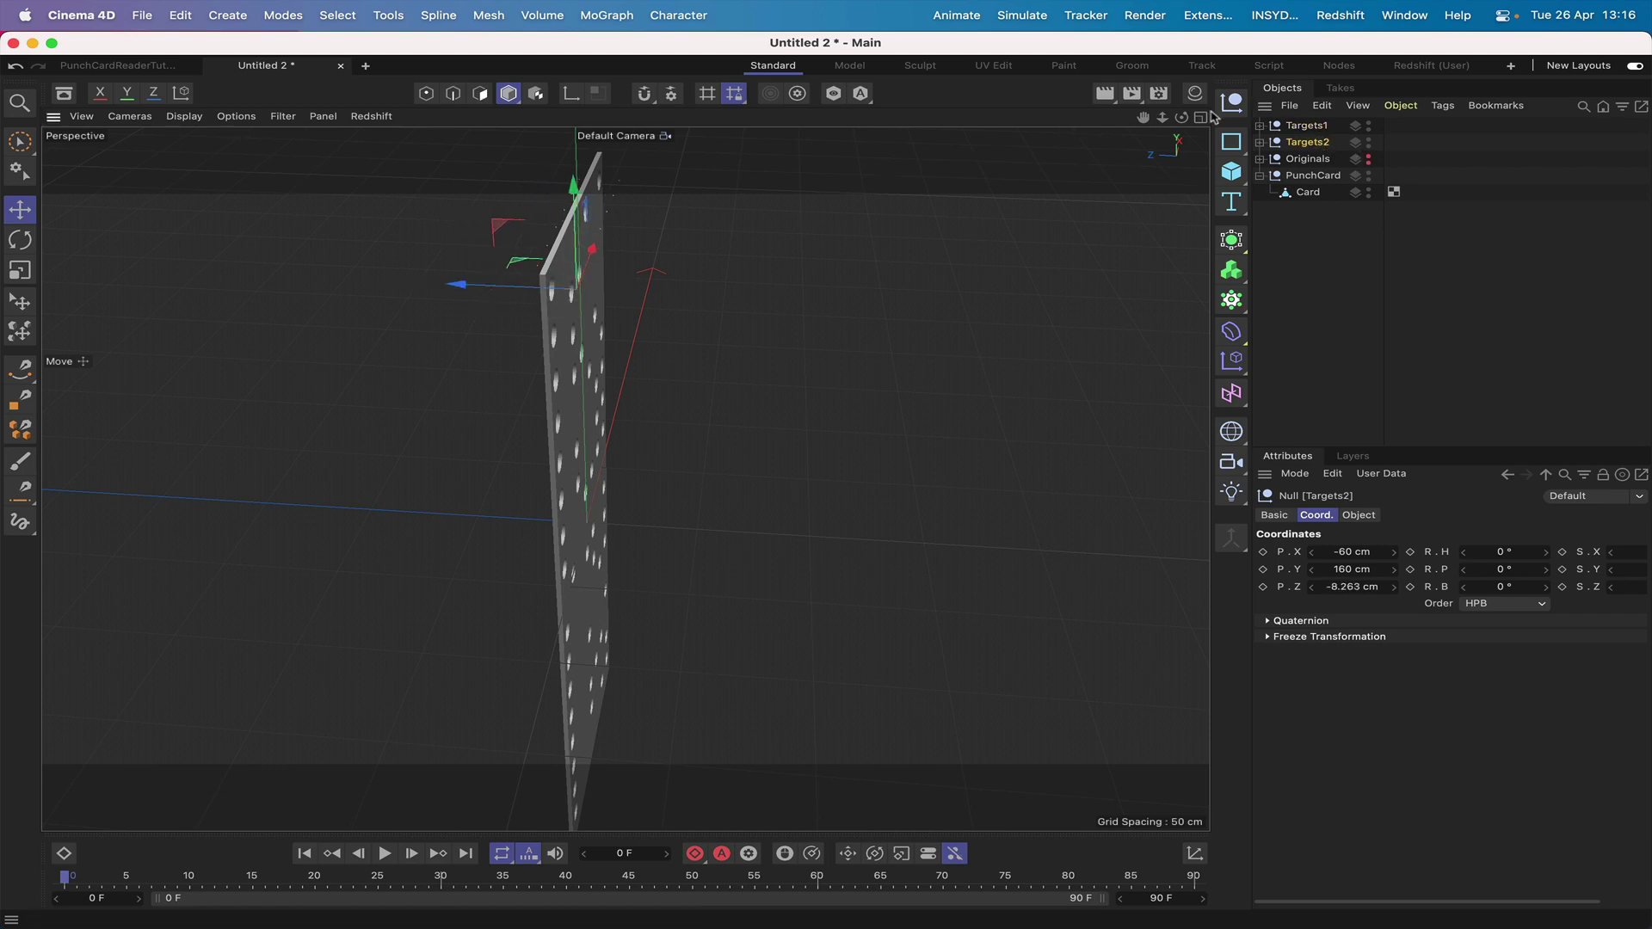
- Deselect Targets2 and orbit around the card to check the targets' spacing
drag(1181, 117, 1201, 119)
alt+drag(576, 289, 577, 289)
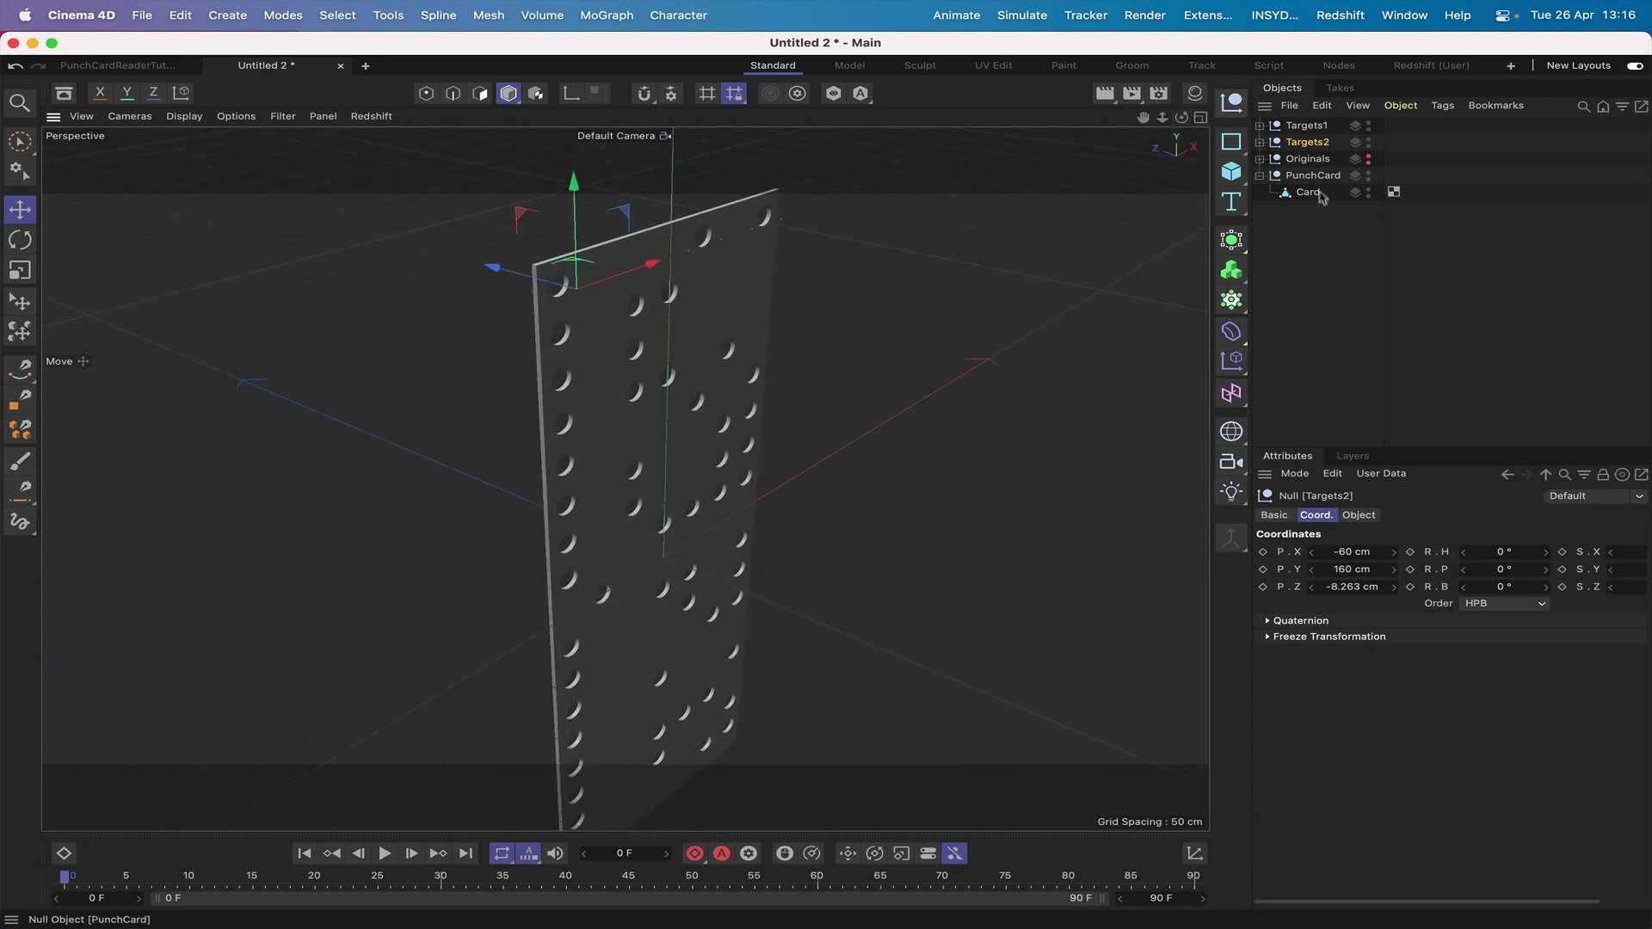
click(1387, 207)
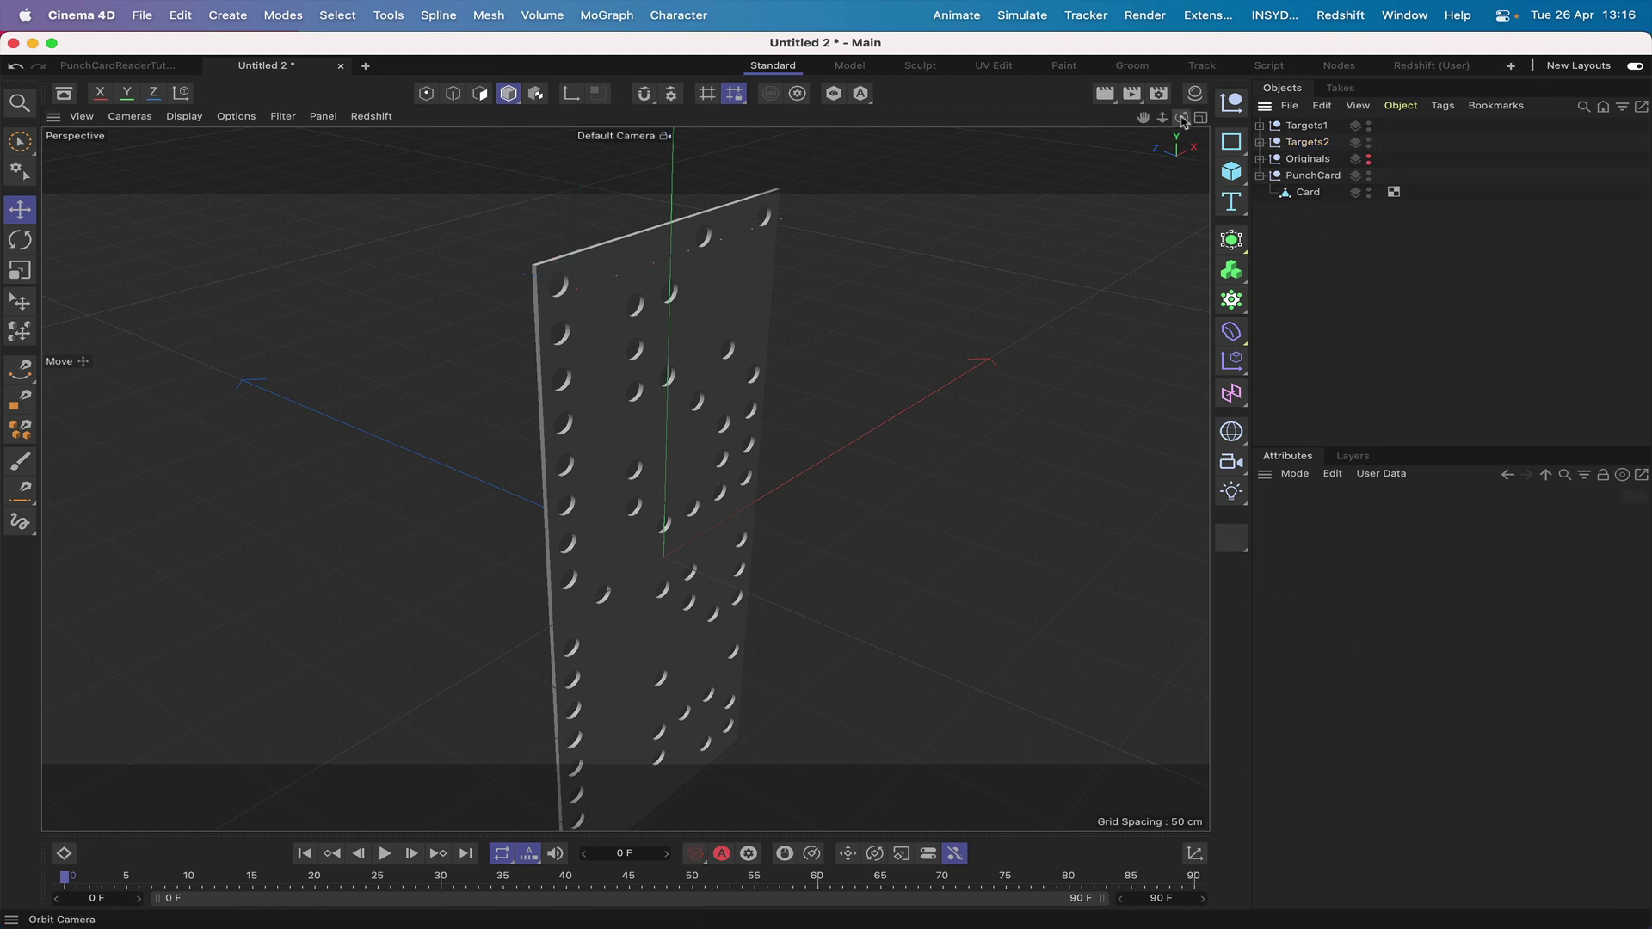
drag(1181, 117, 1133, 118)
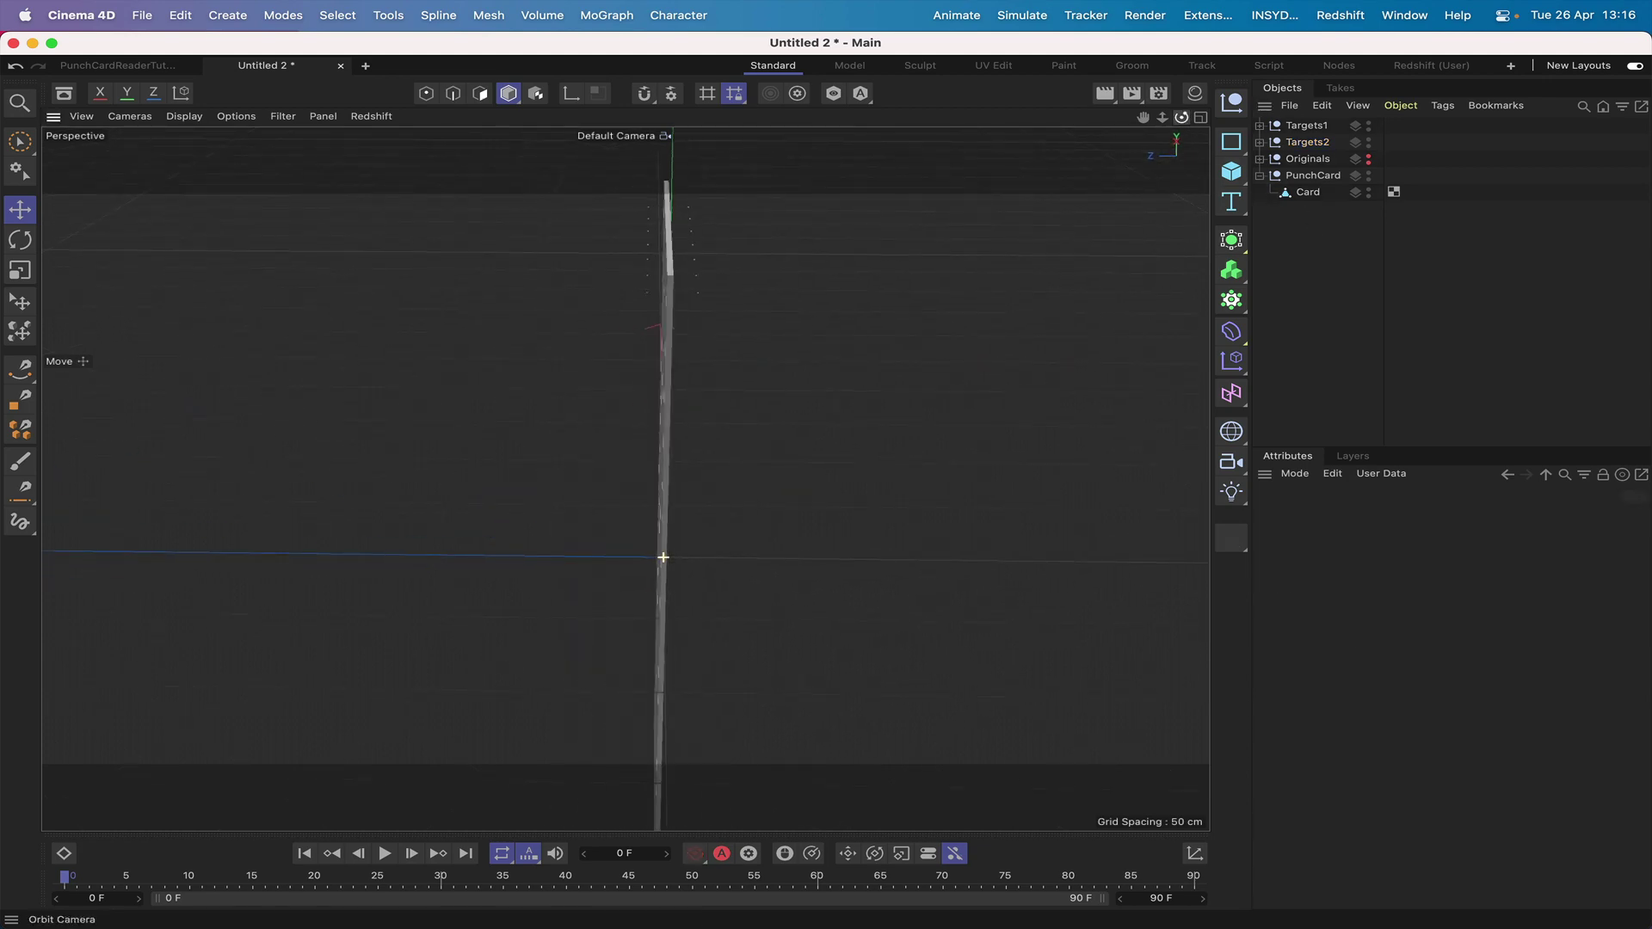
drag(663, 558, 663, 558)
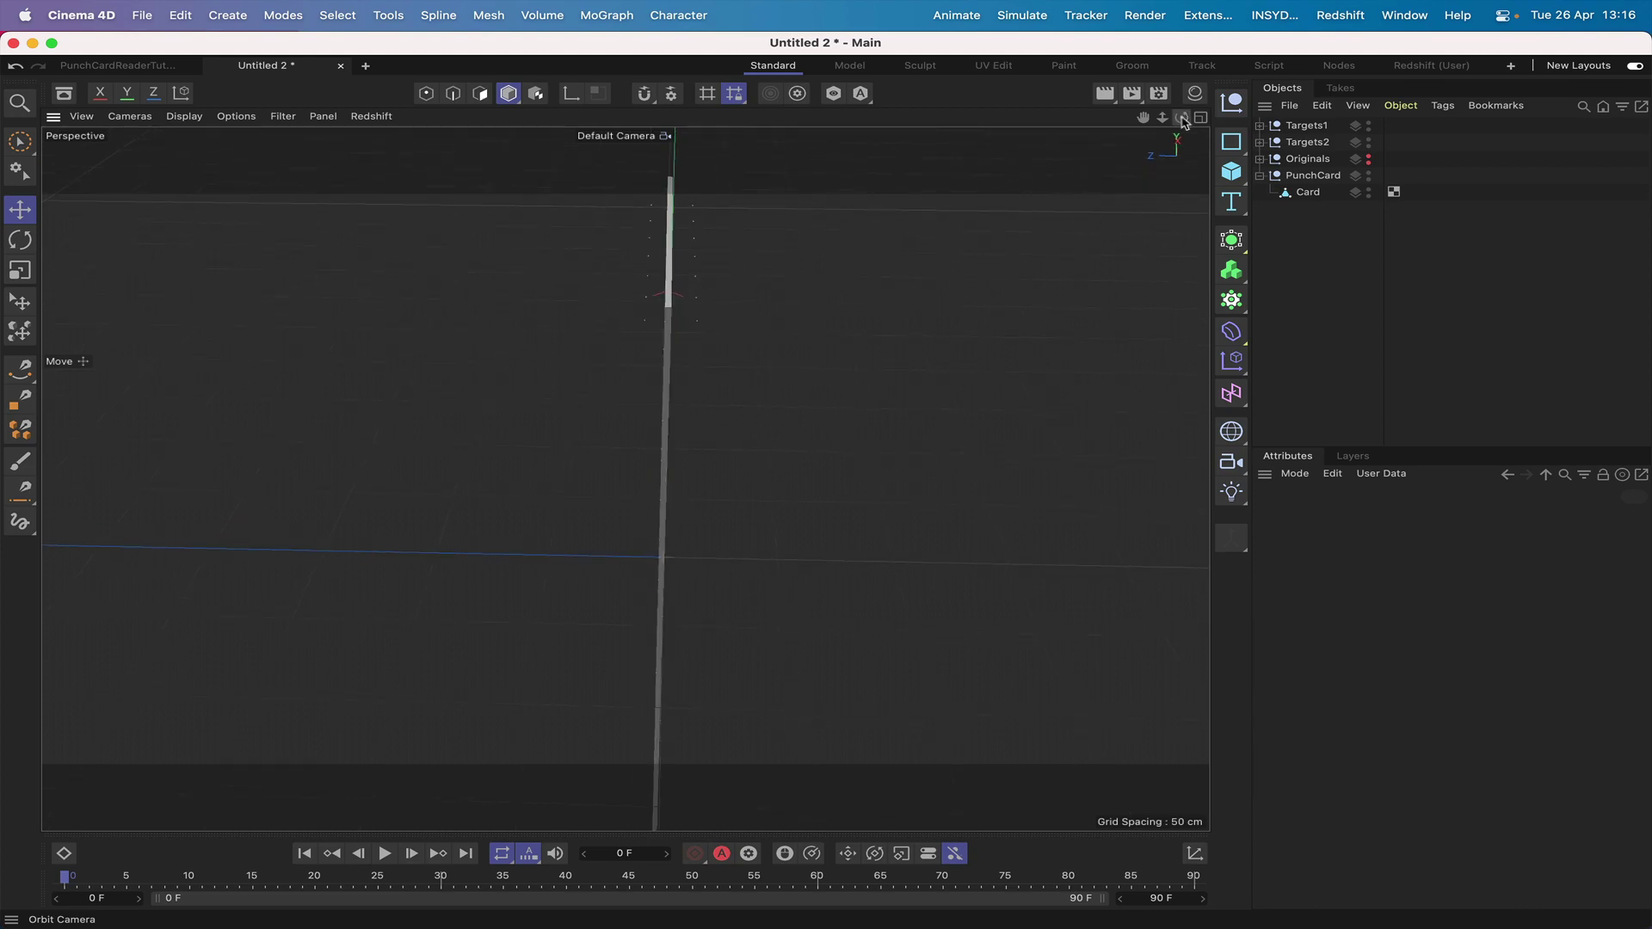
drag(1184, 120, 1183, 121)
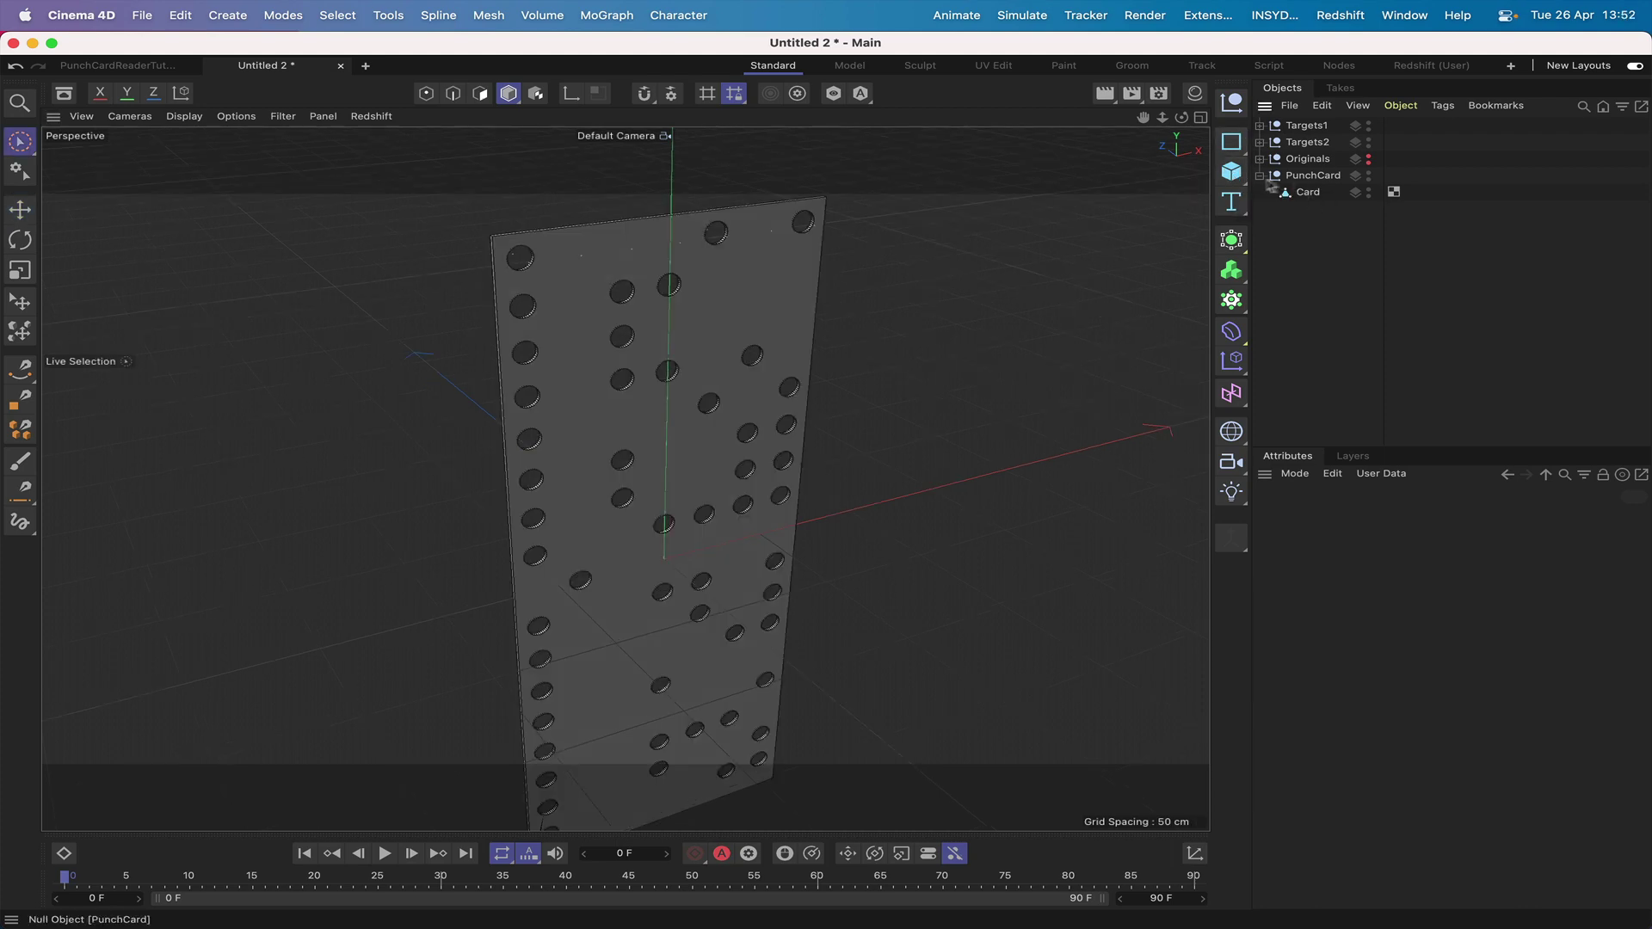
- Add a cube sized 5 × 20 × 20 cm
click(1233, 175)
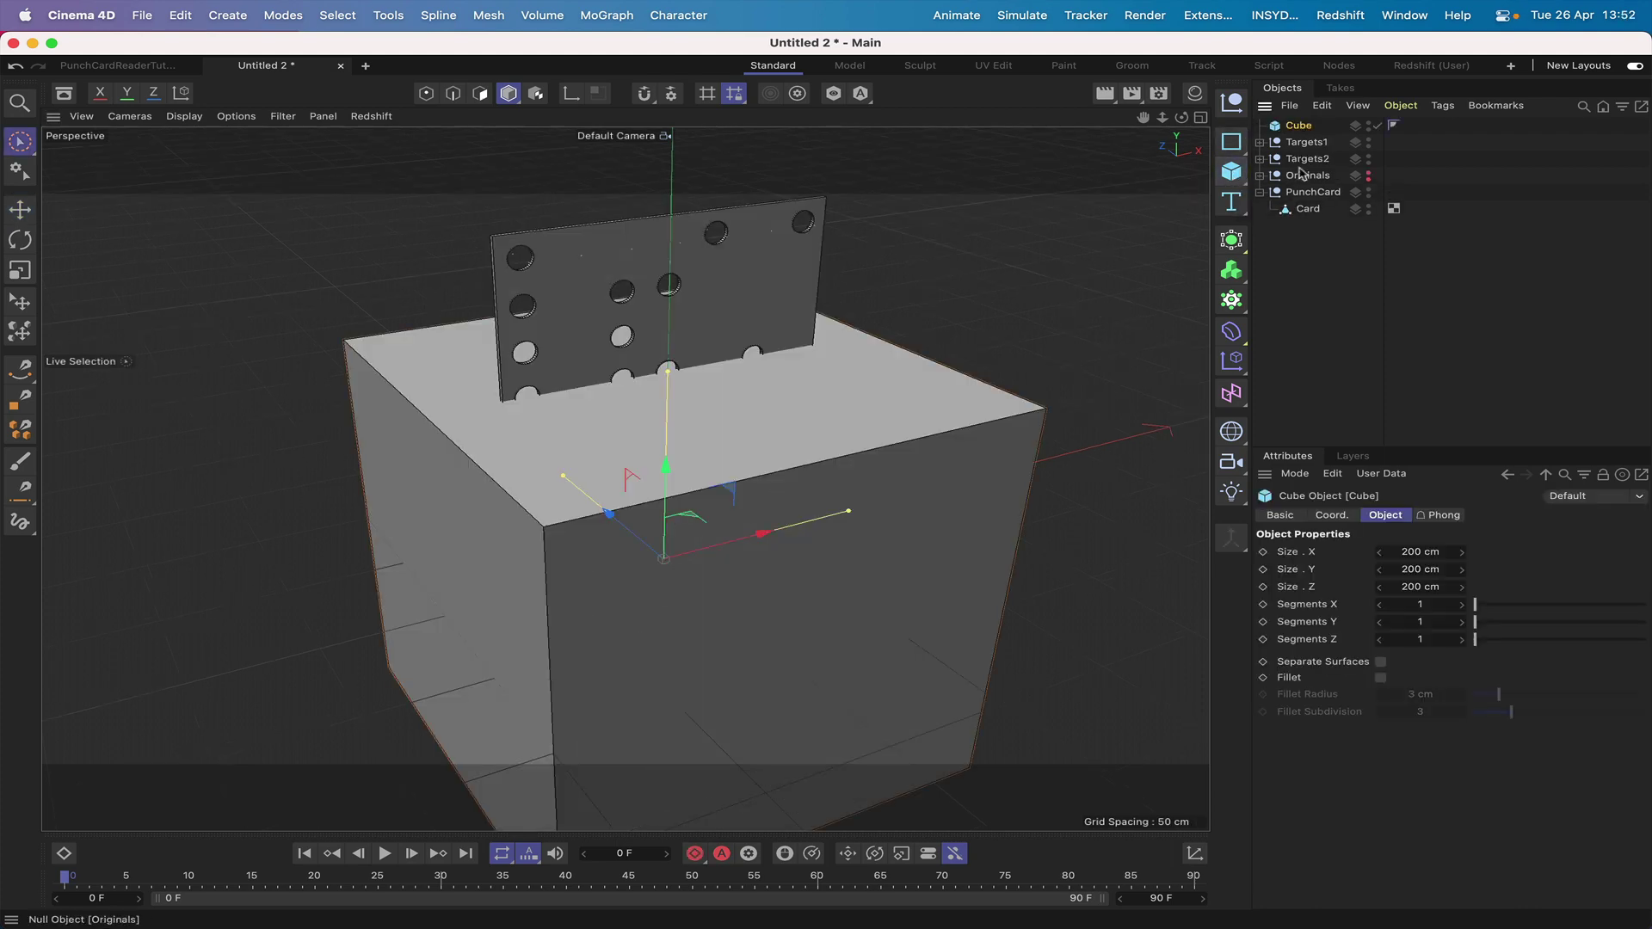
click(1411, 551)
text(5 5m)
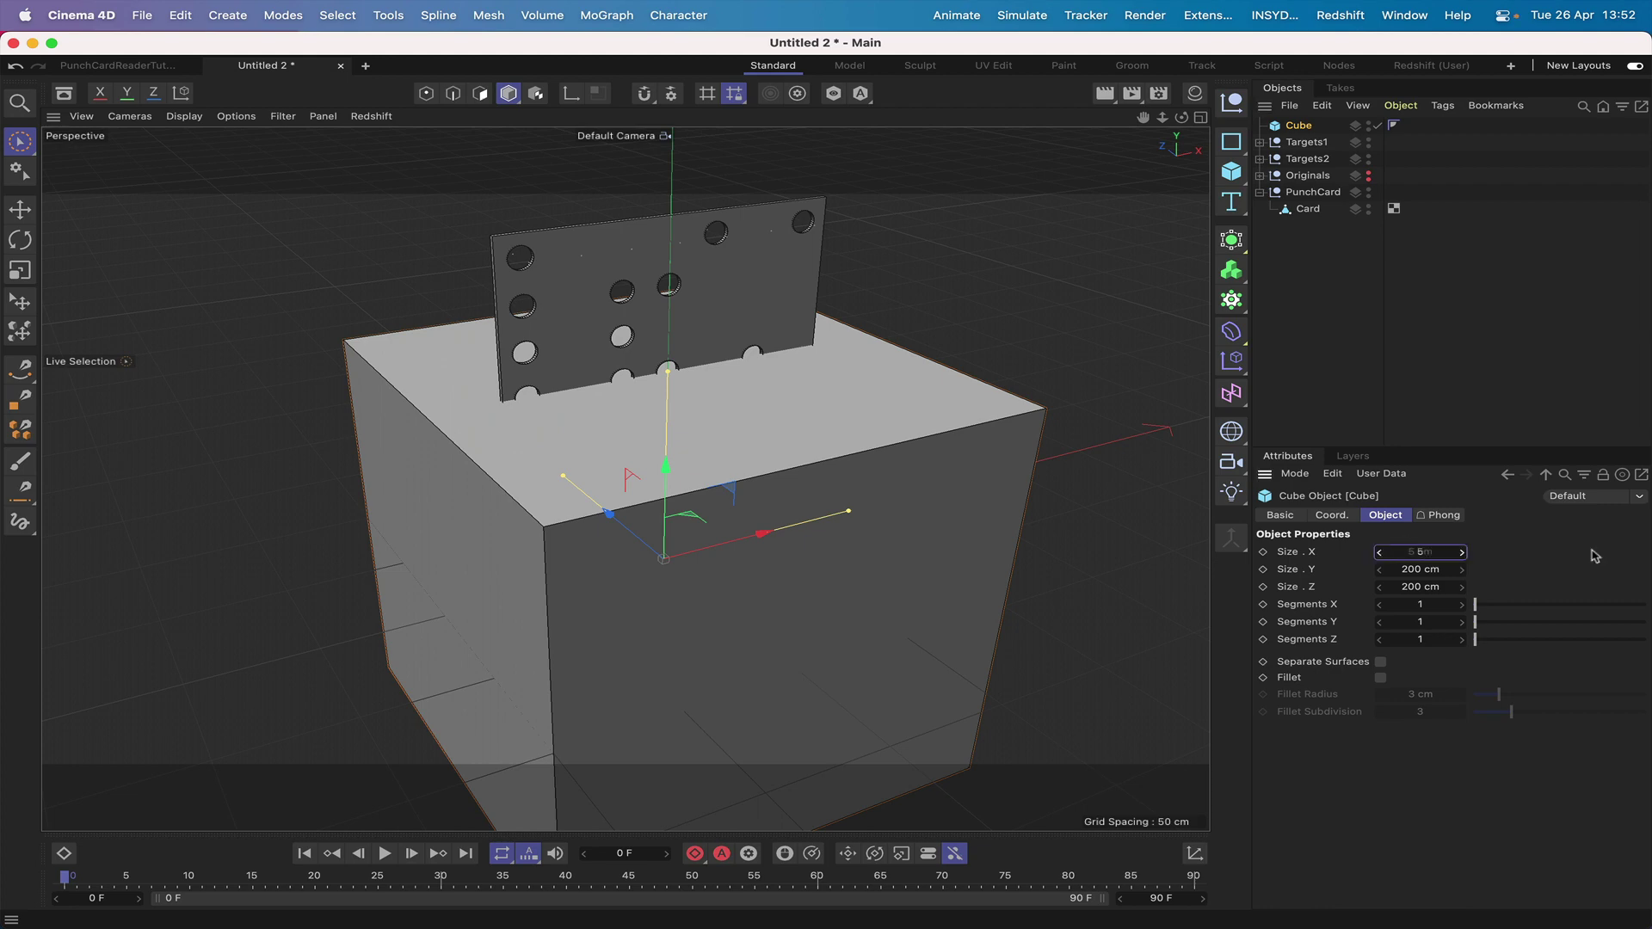
key(Return)
click(1403, 569)
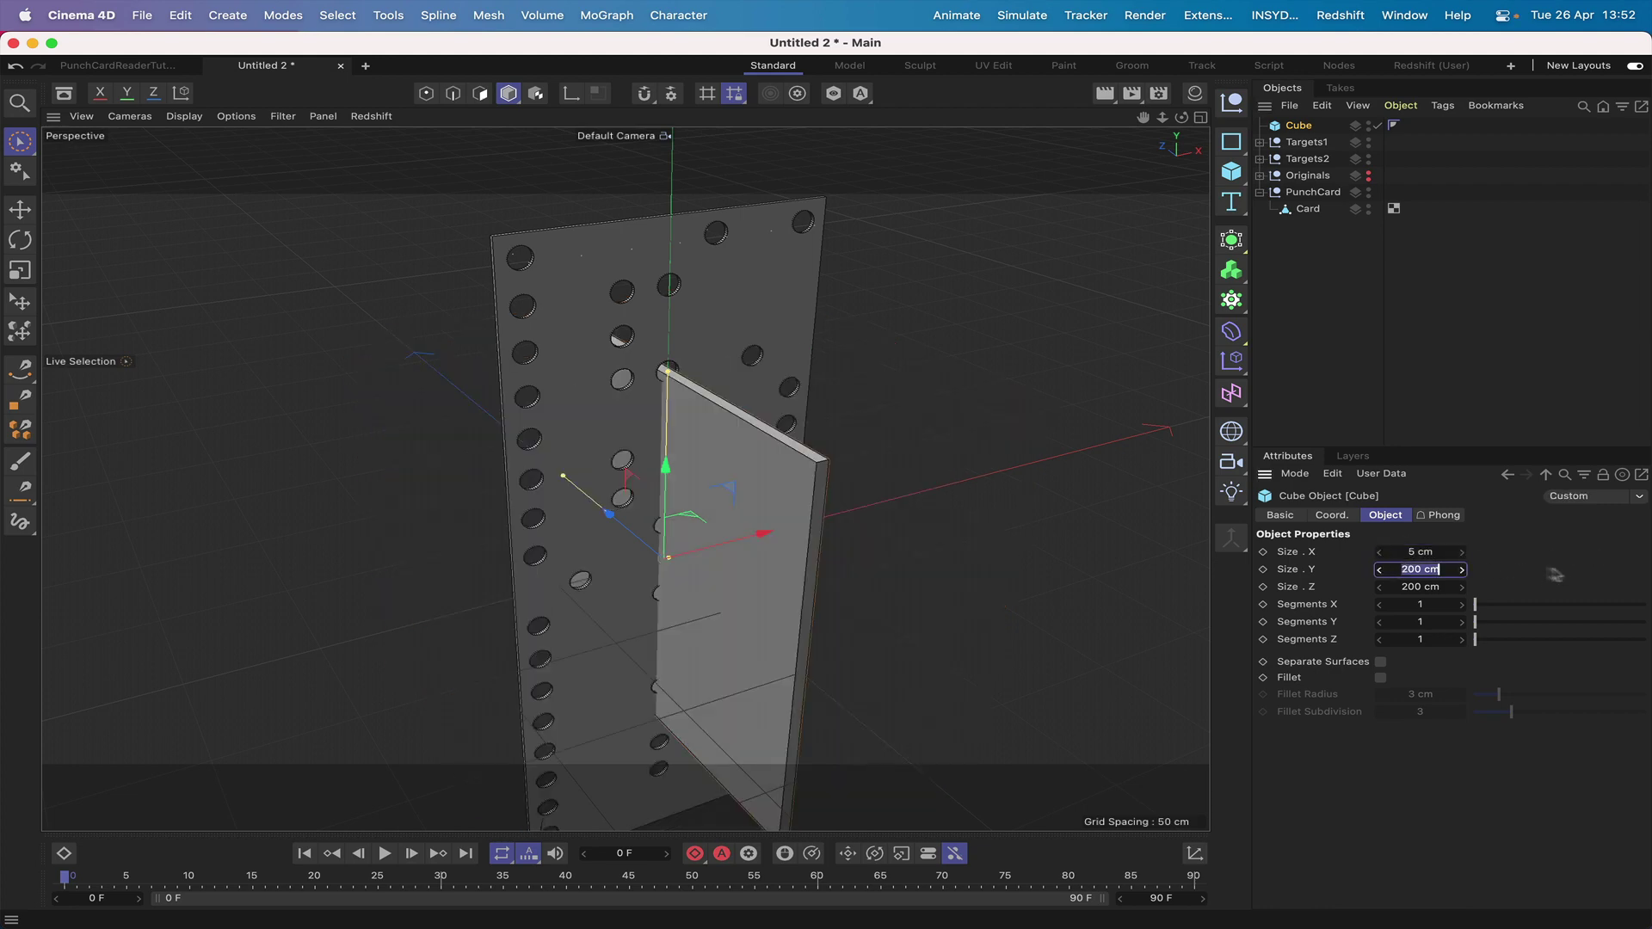
text(20)
click(1419, 587)
text(20)
key(Return)
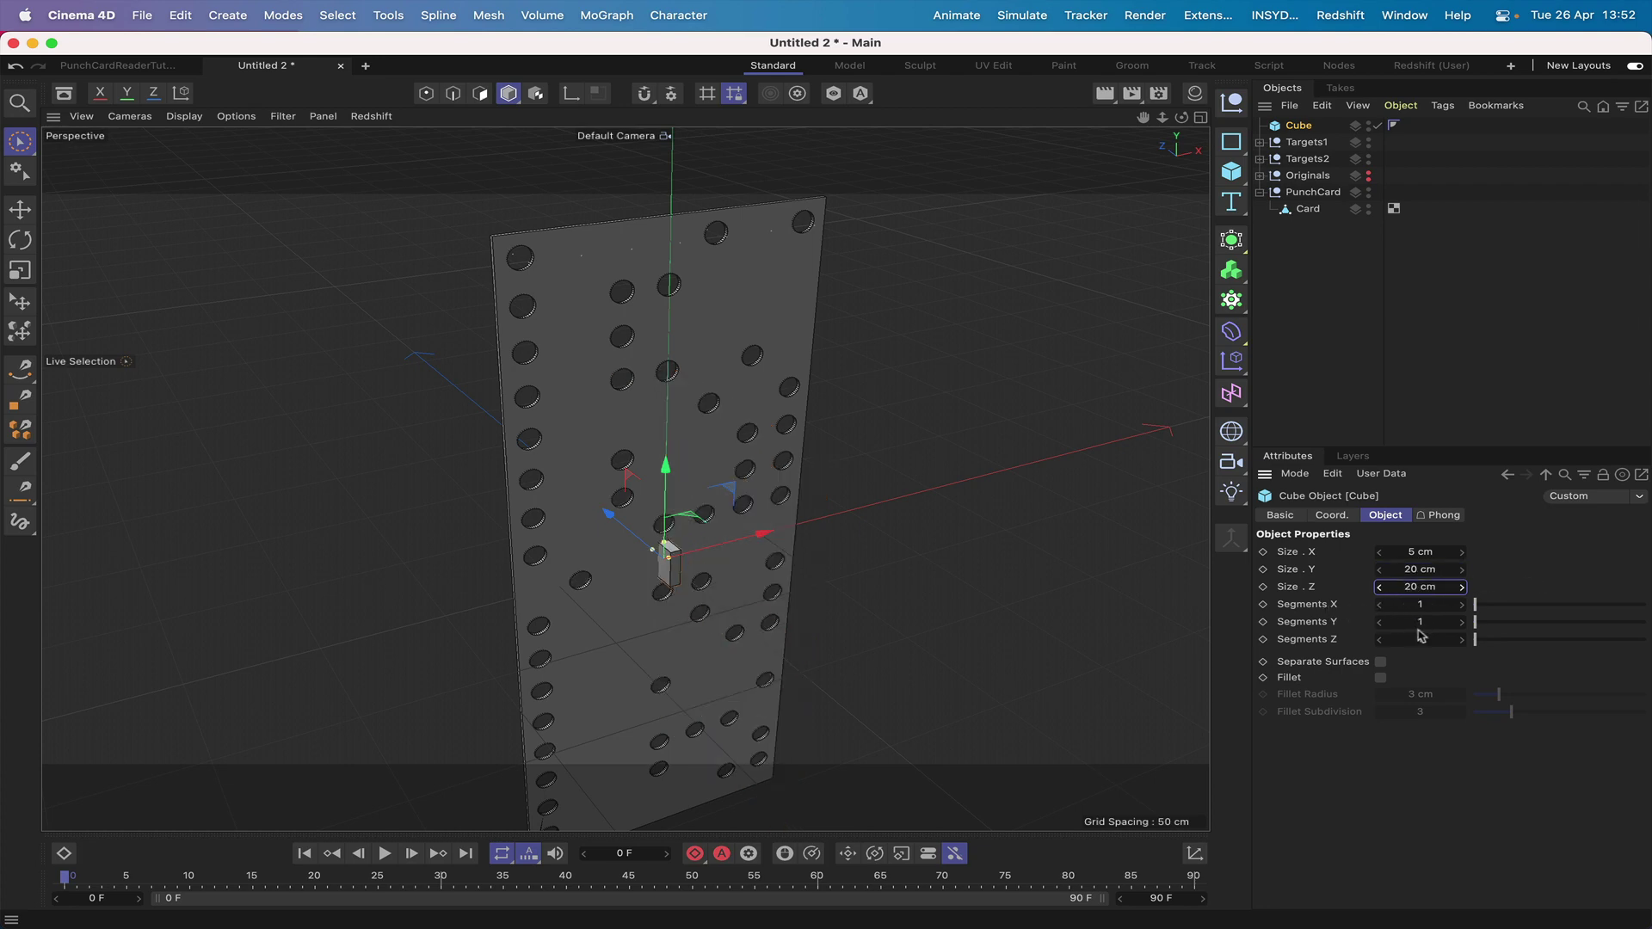
- Give the cube 3 segments along Y and Z, then view it from the front
click(1419, 622)
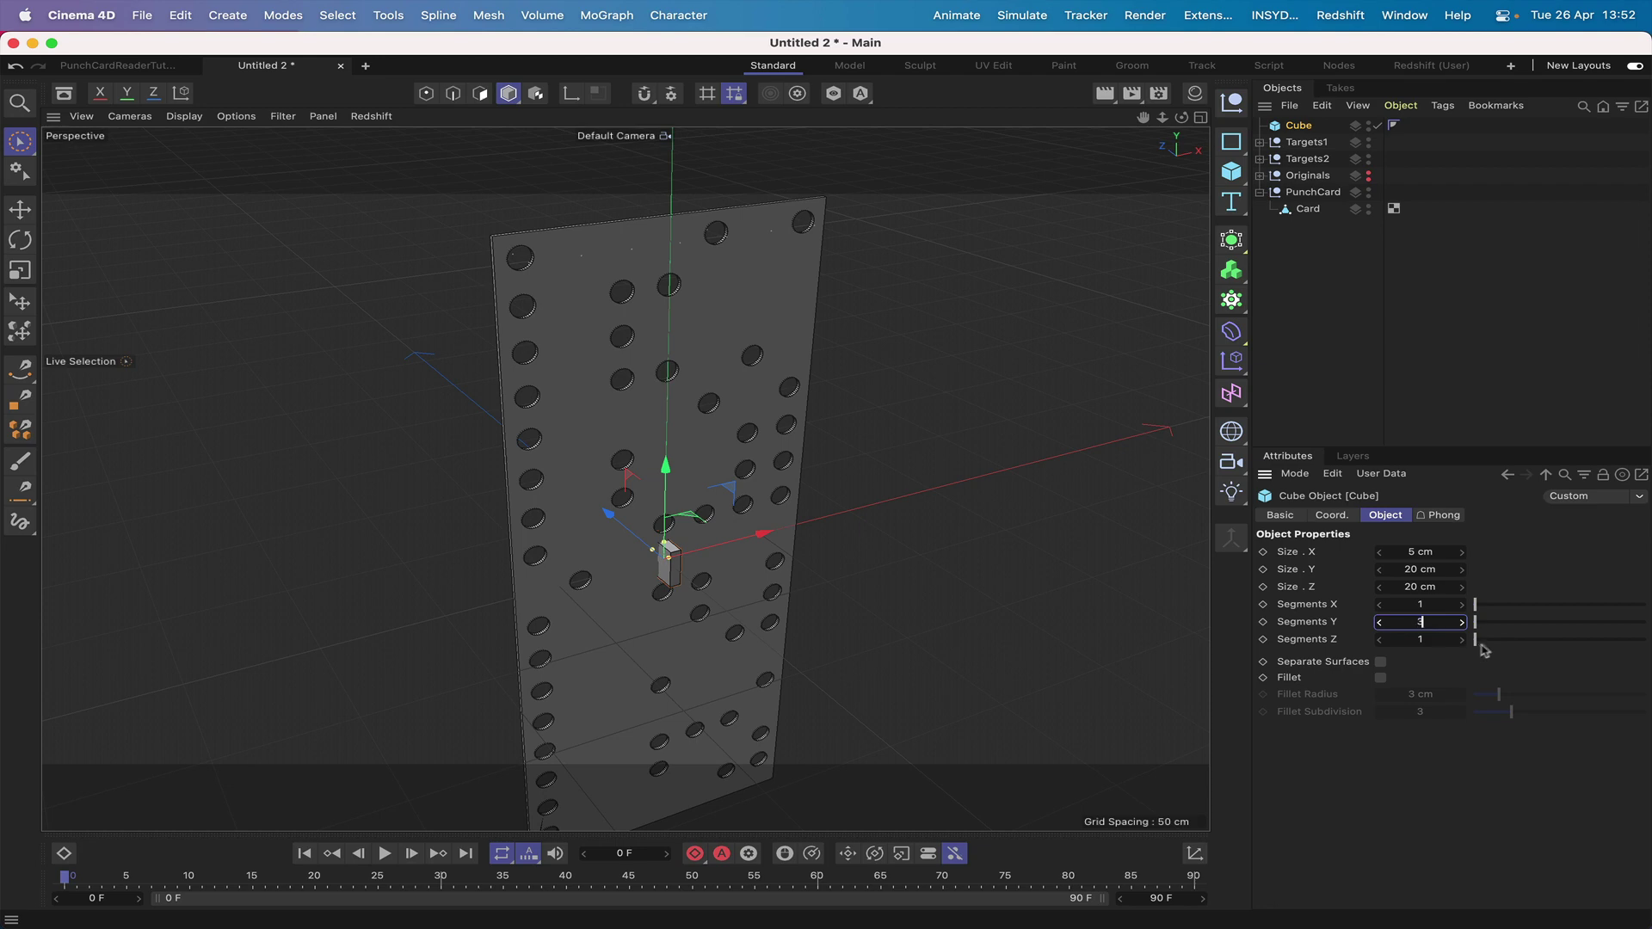
click(1421, 641)
text(3)
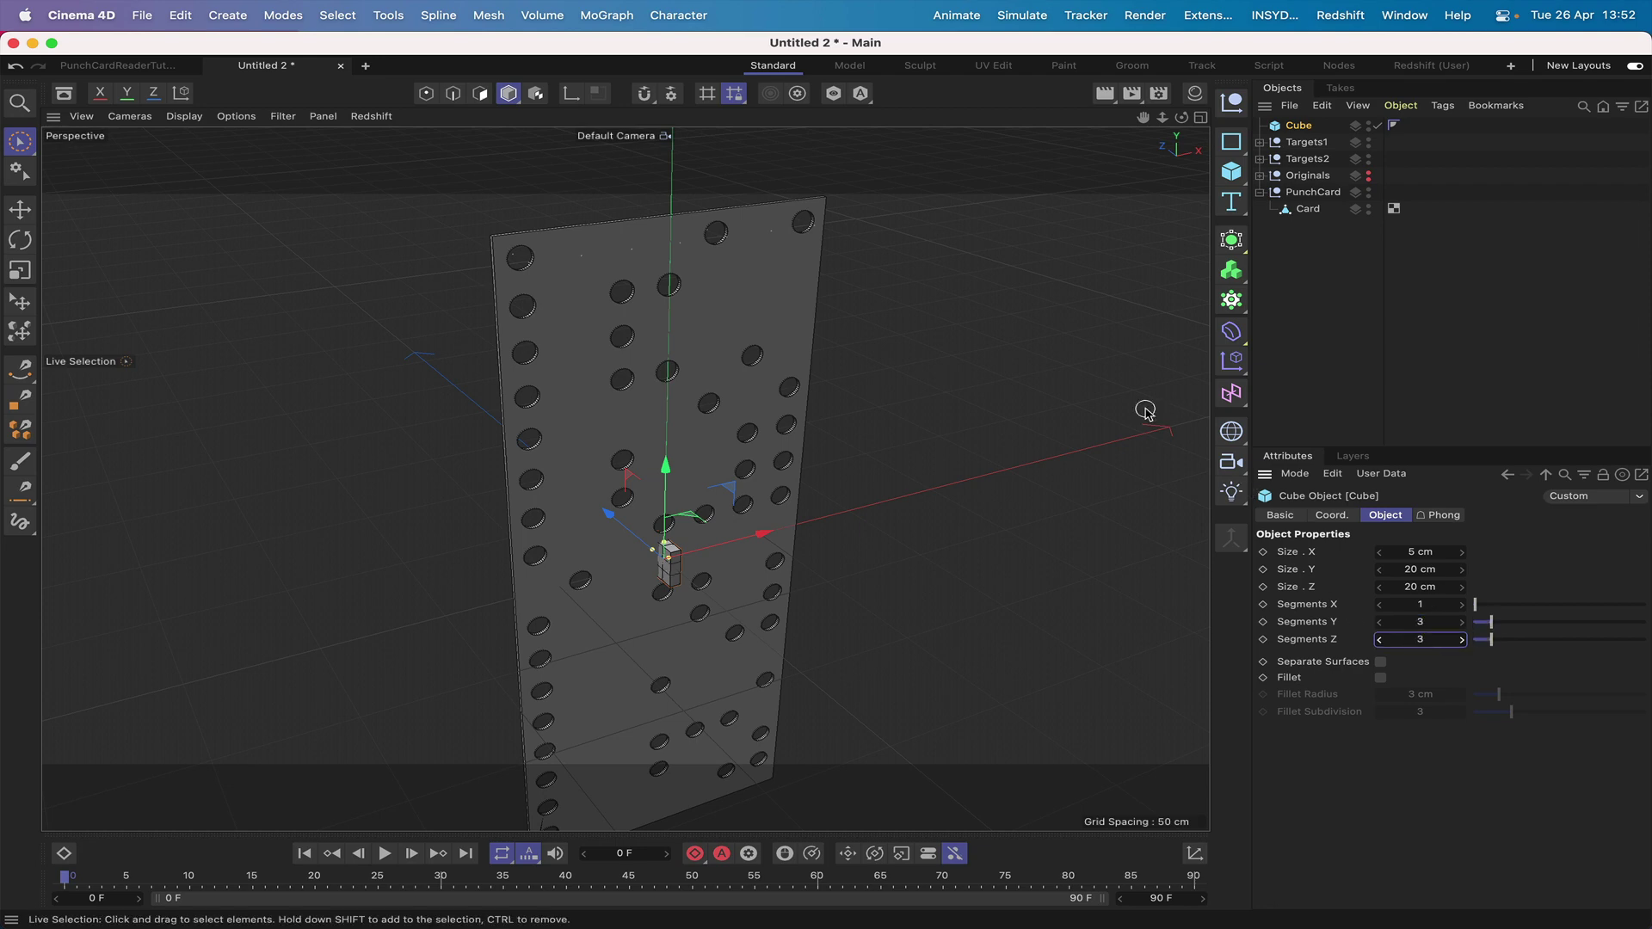
key(F4)
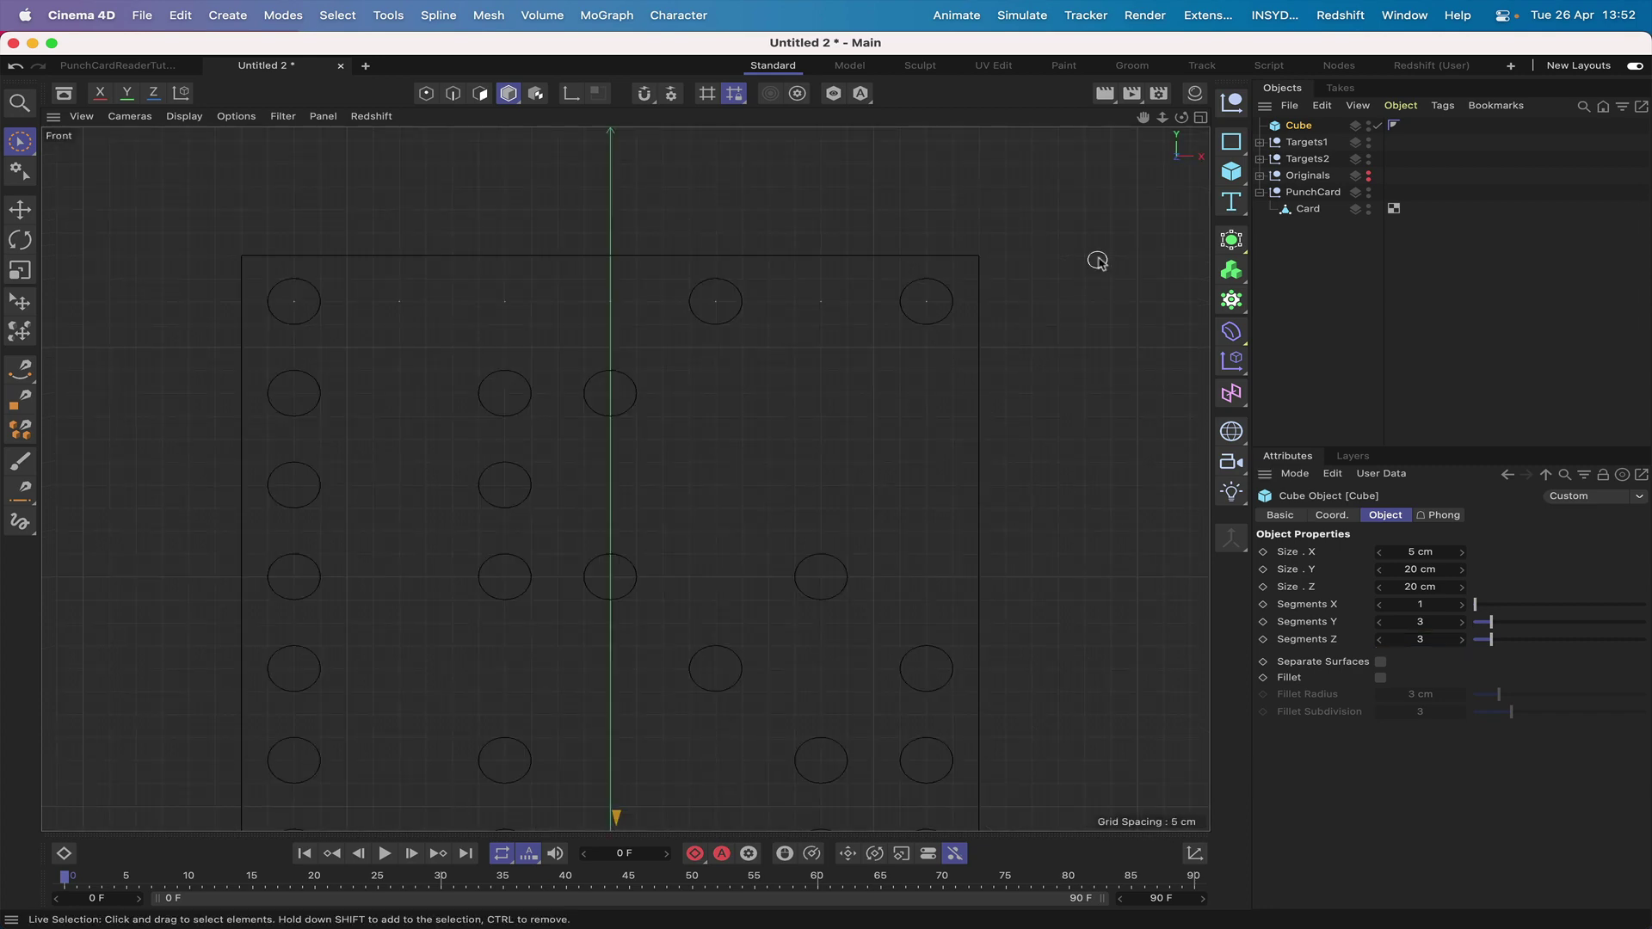
- Position the cube at X 75 cm and raise it to Y 160 cm
key(h)
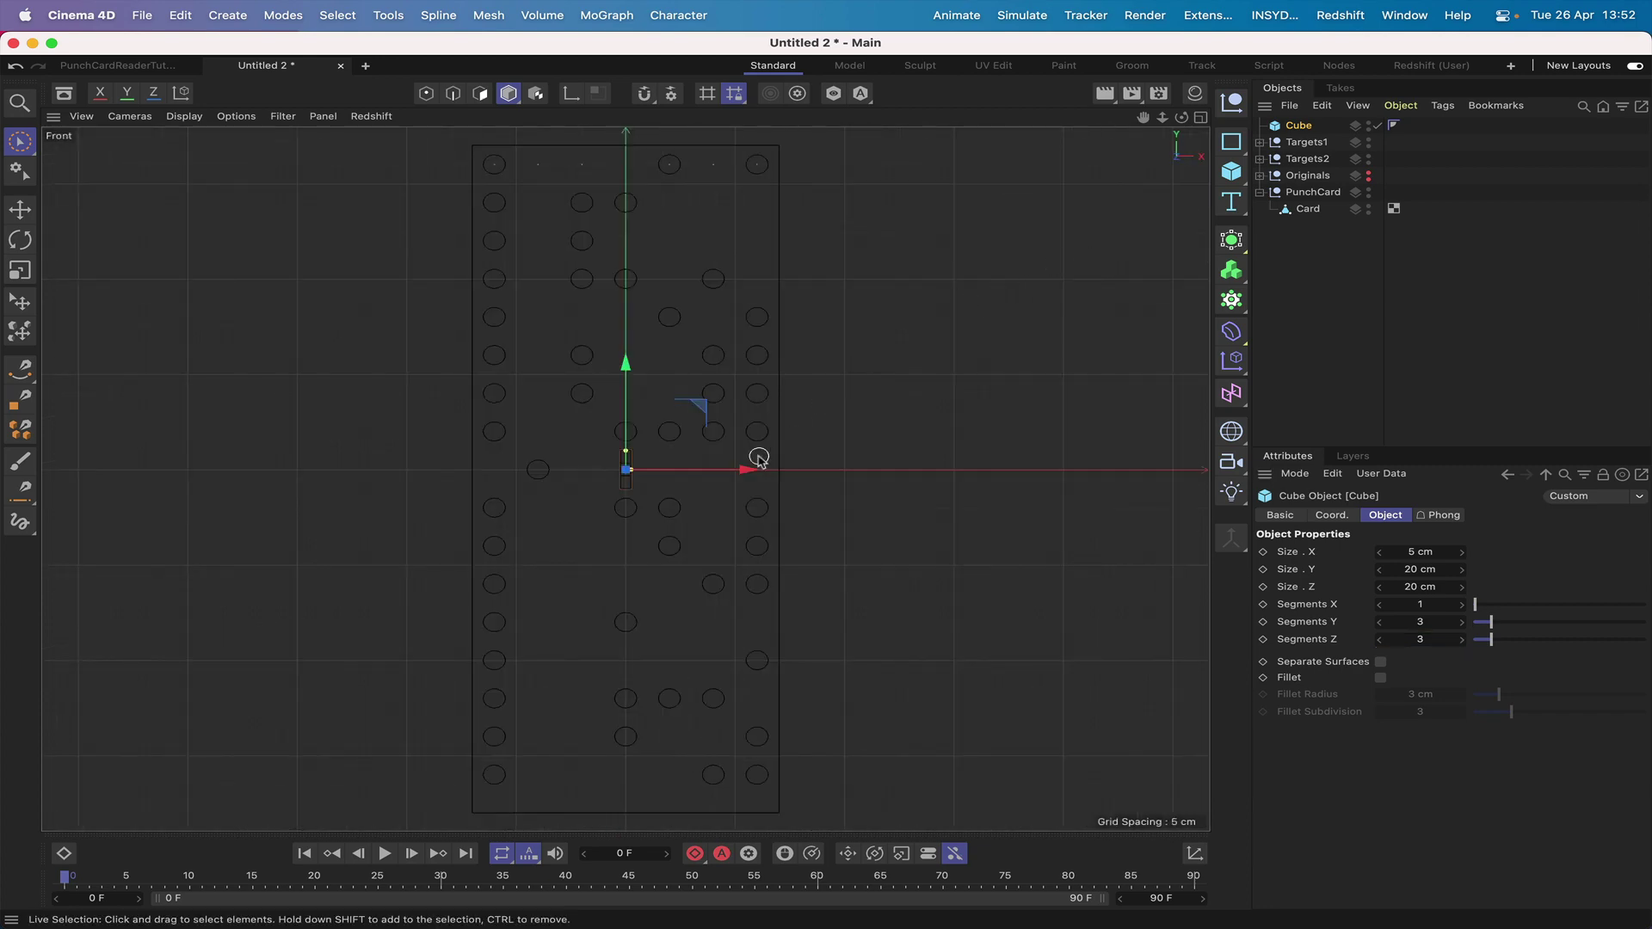
click(1332, 515)
click(1351, 553)
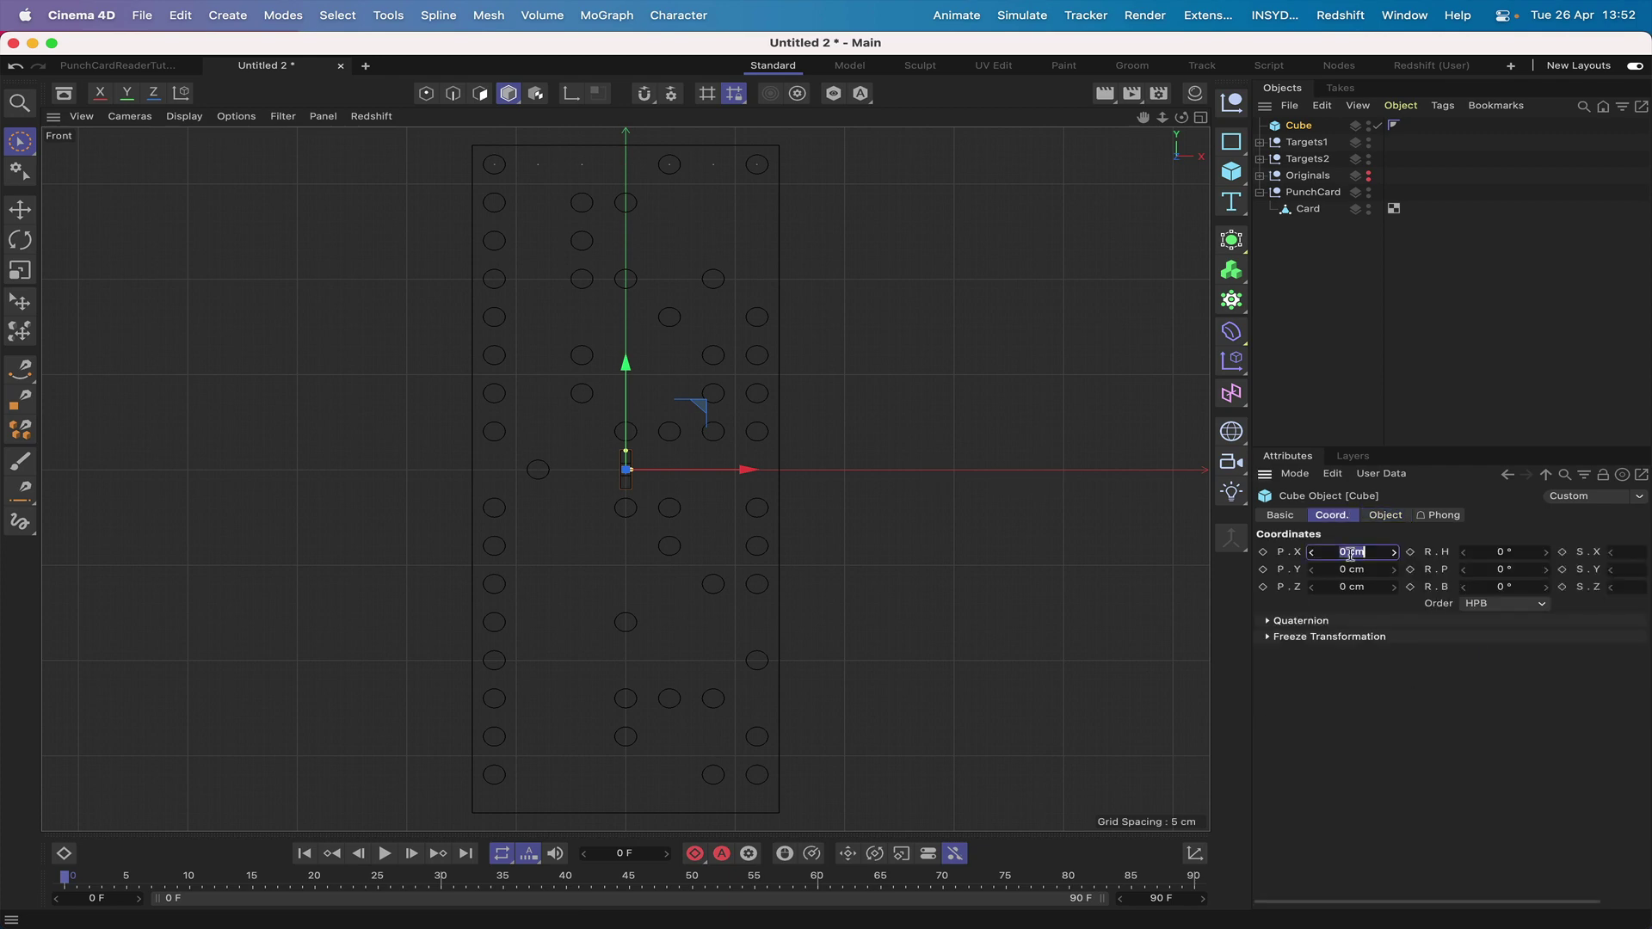
text(75)
key(Return)
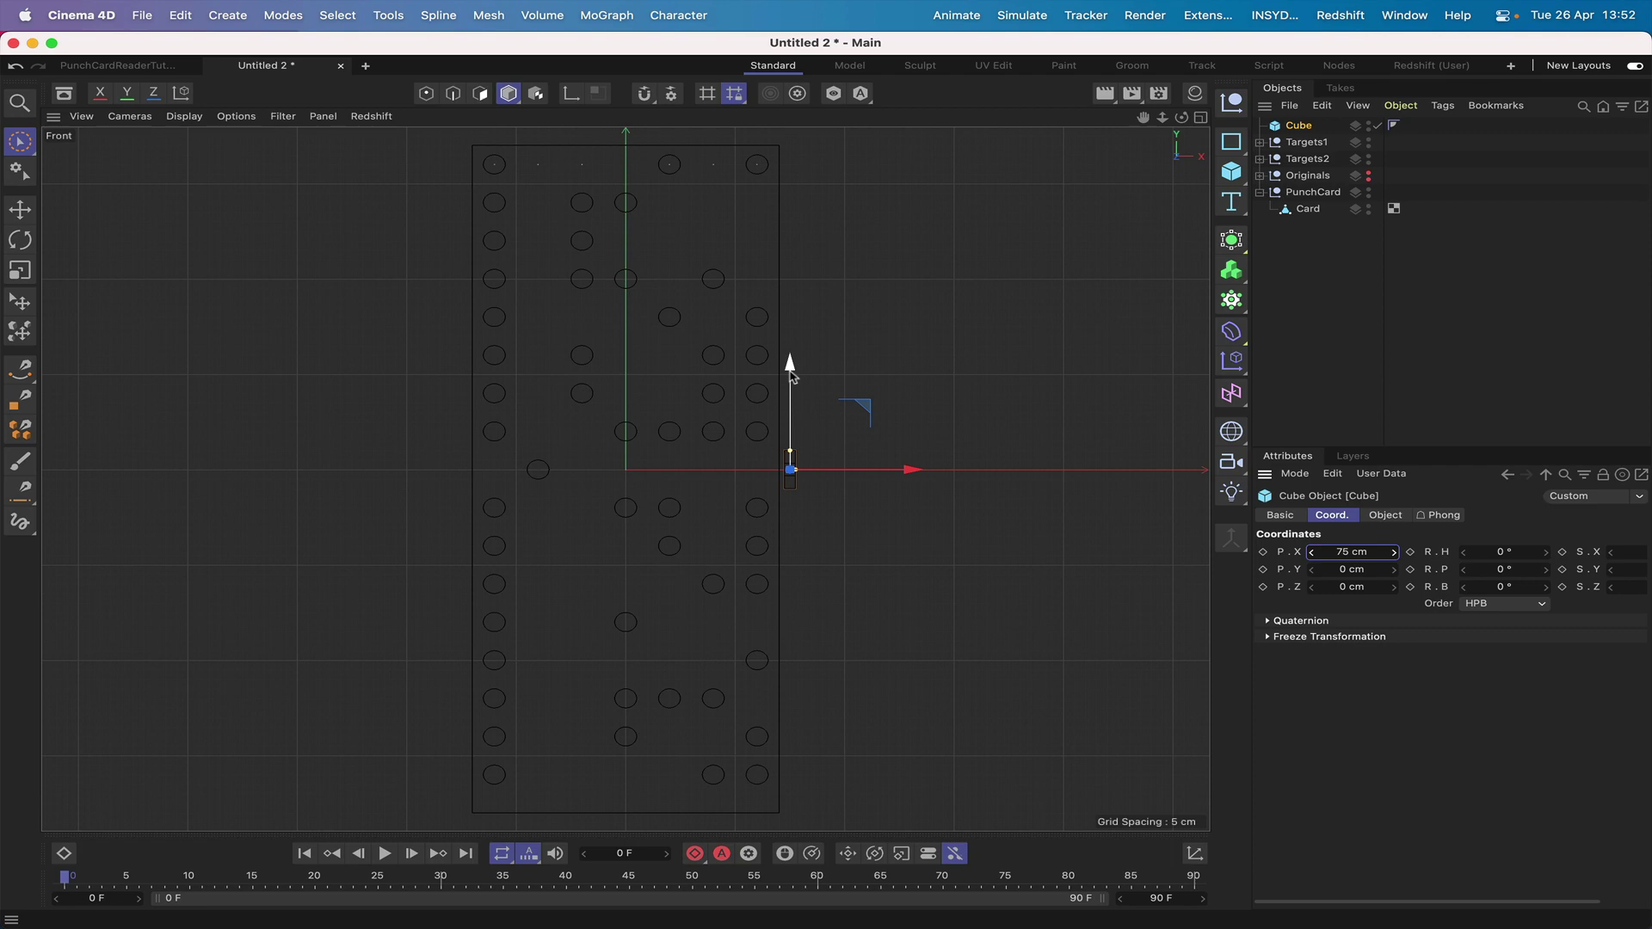
drag(792, 376, 805, 69)
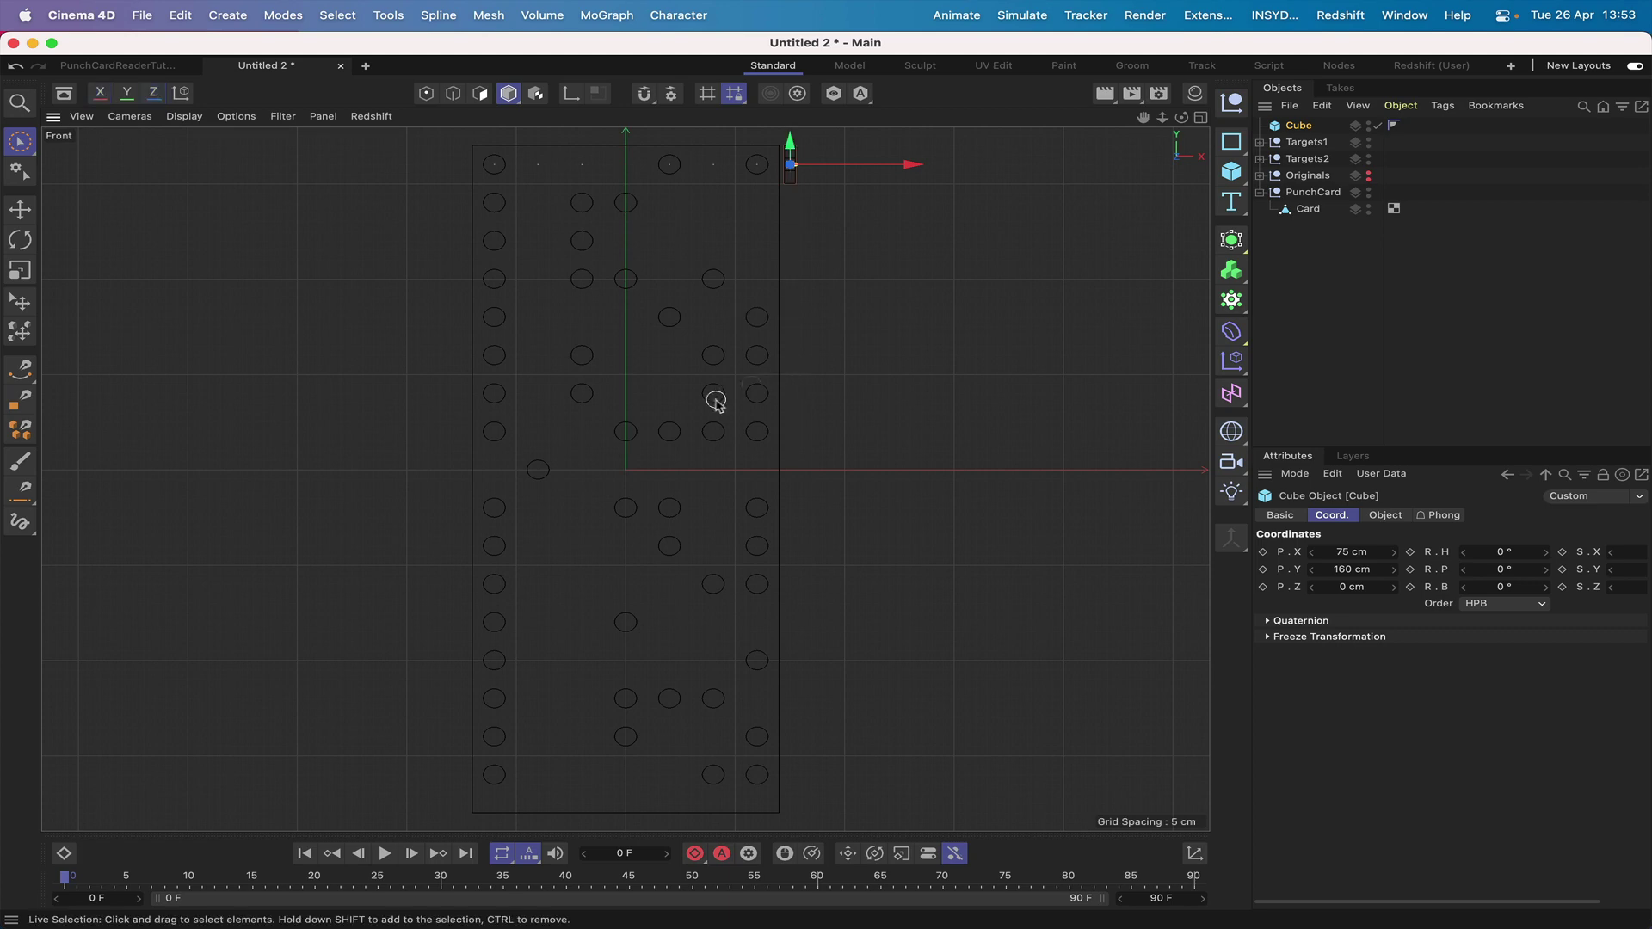
key(F1)
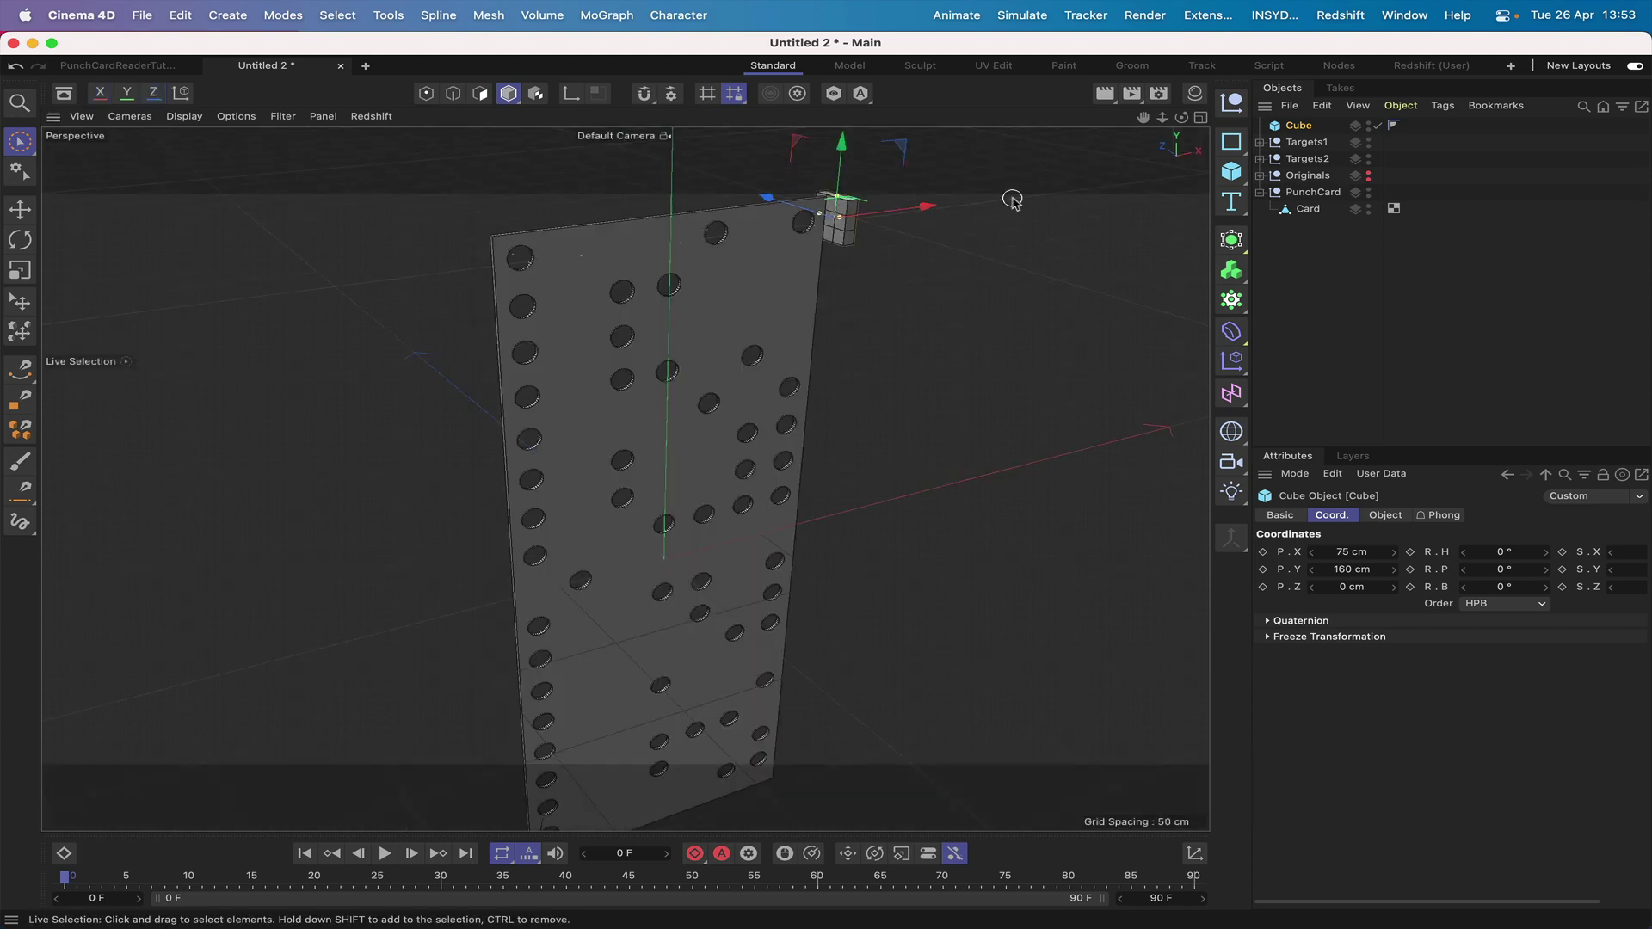
- Rename the cube ScannerCube, keep it in Originals, and make a top-level copy editable
double_click(1302, 126)
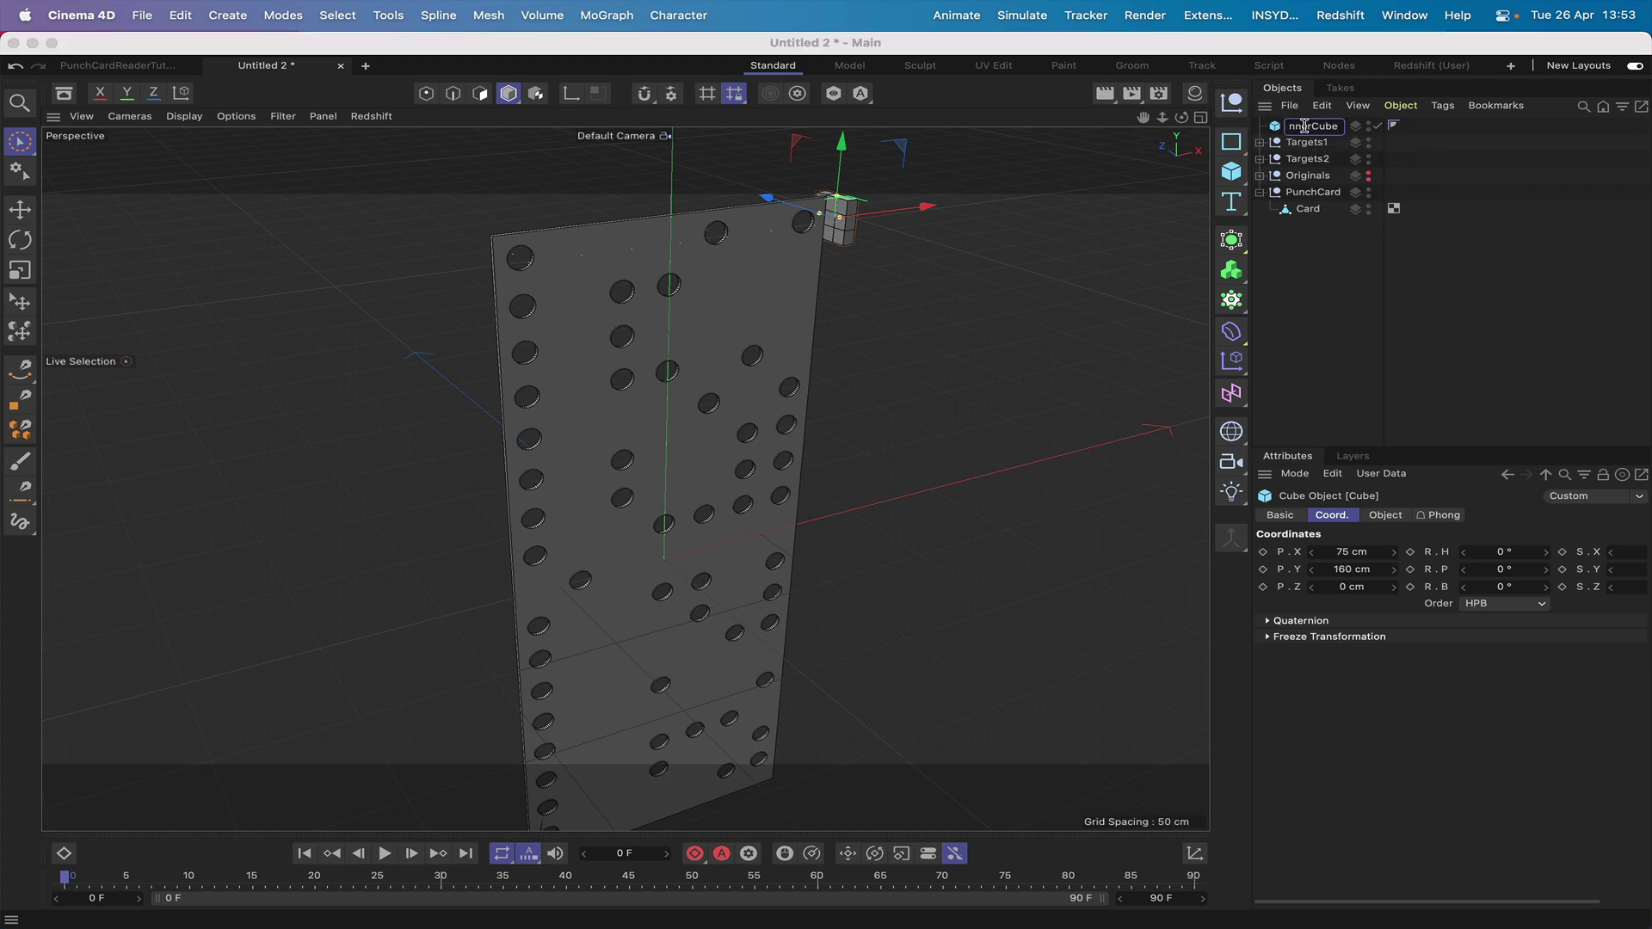
key(Return)
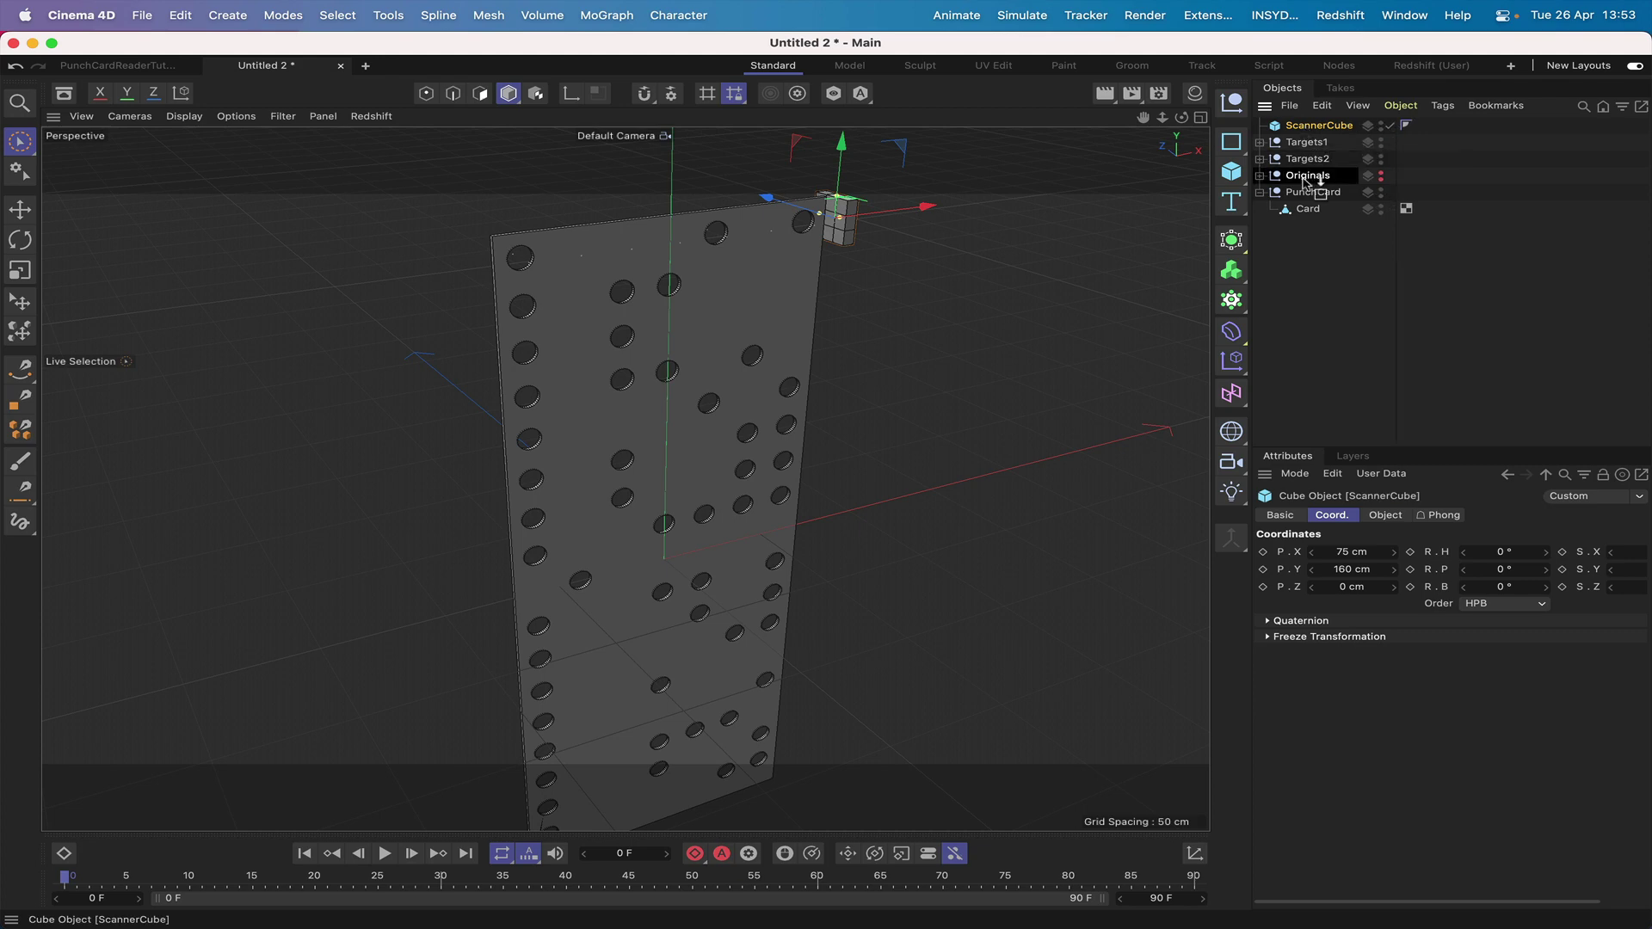
drag(1305, 183, 1304, 182)
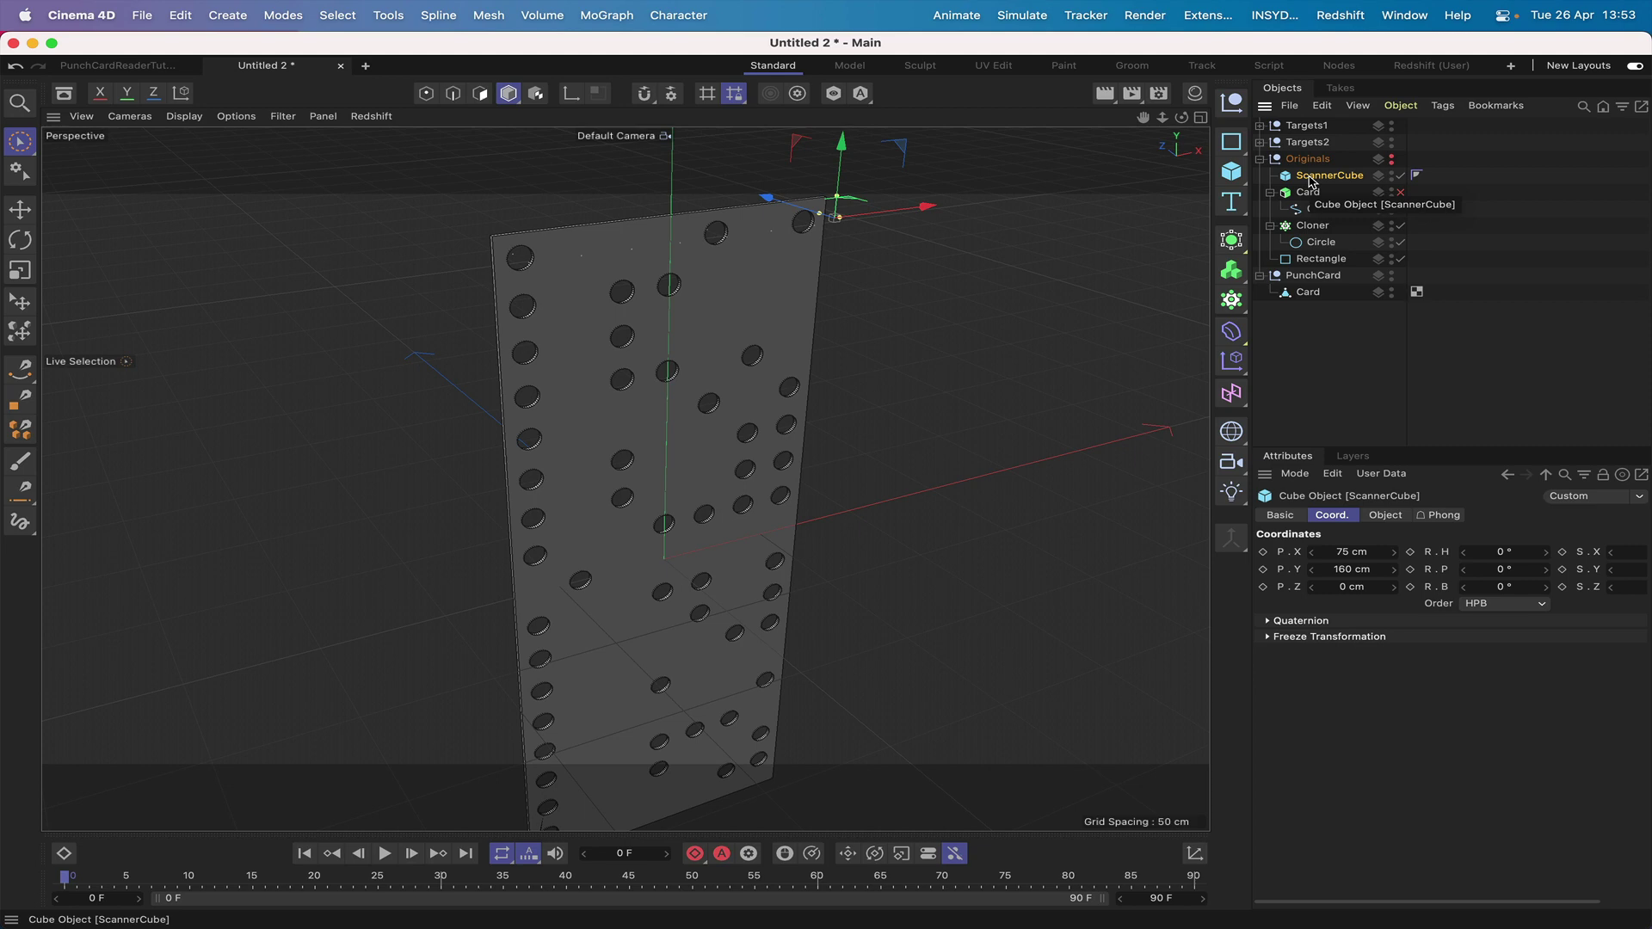
ctrl+drag(1308, 181, 1289, 336)
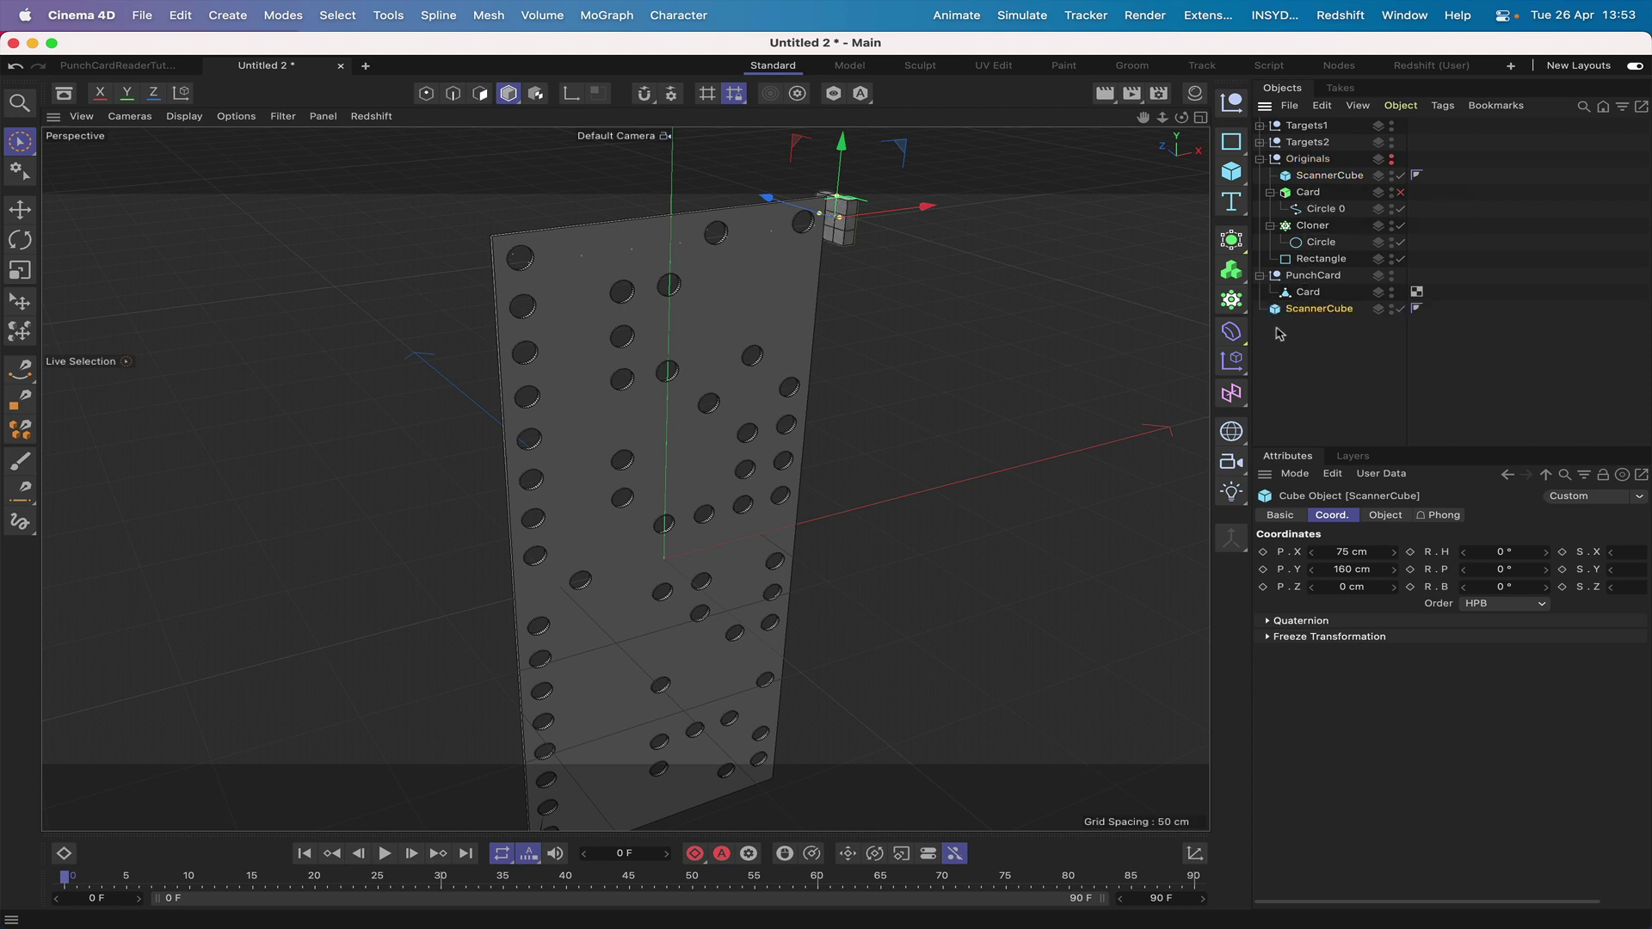
click(1259, 159)
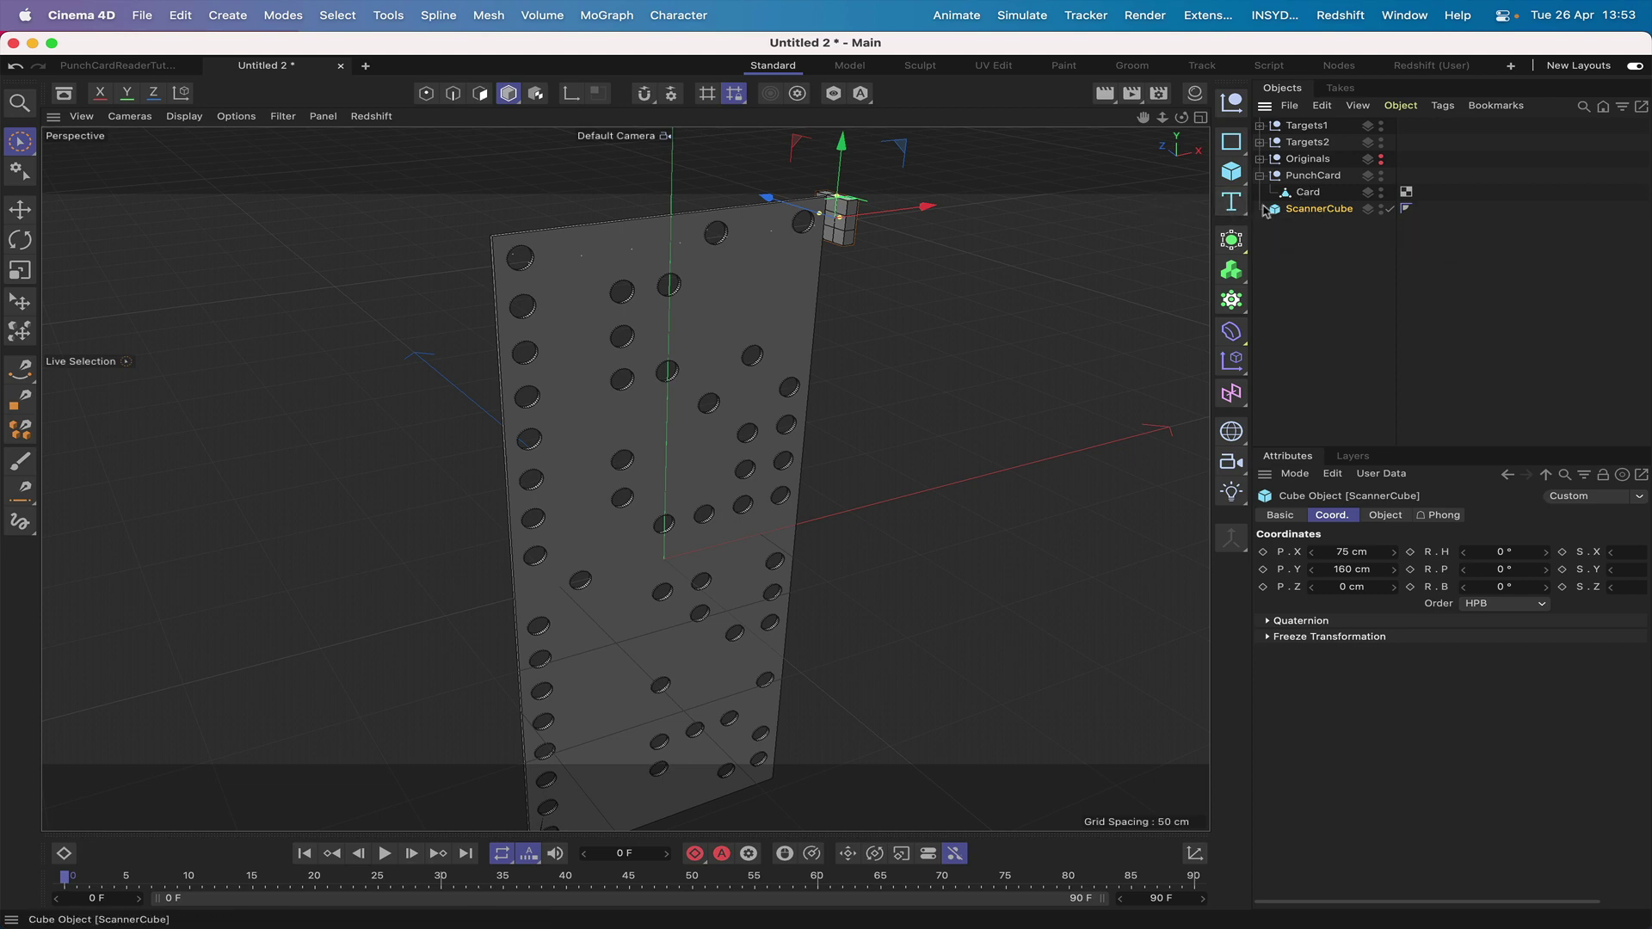
key(c)
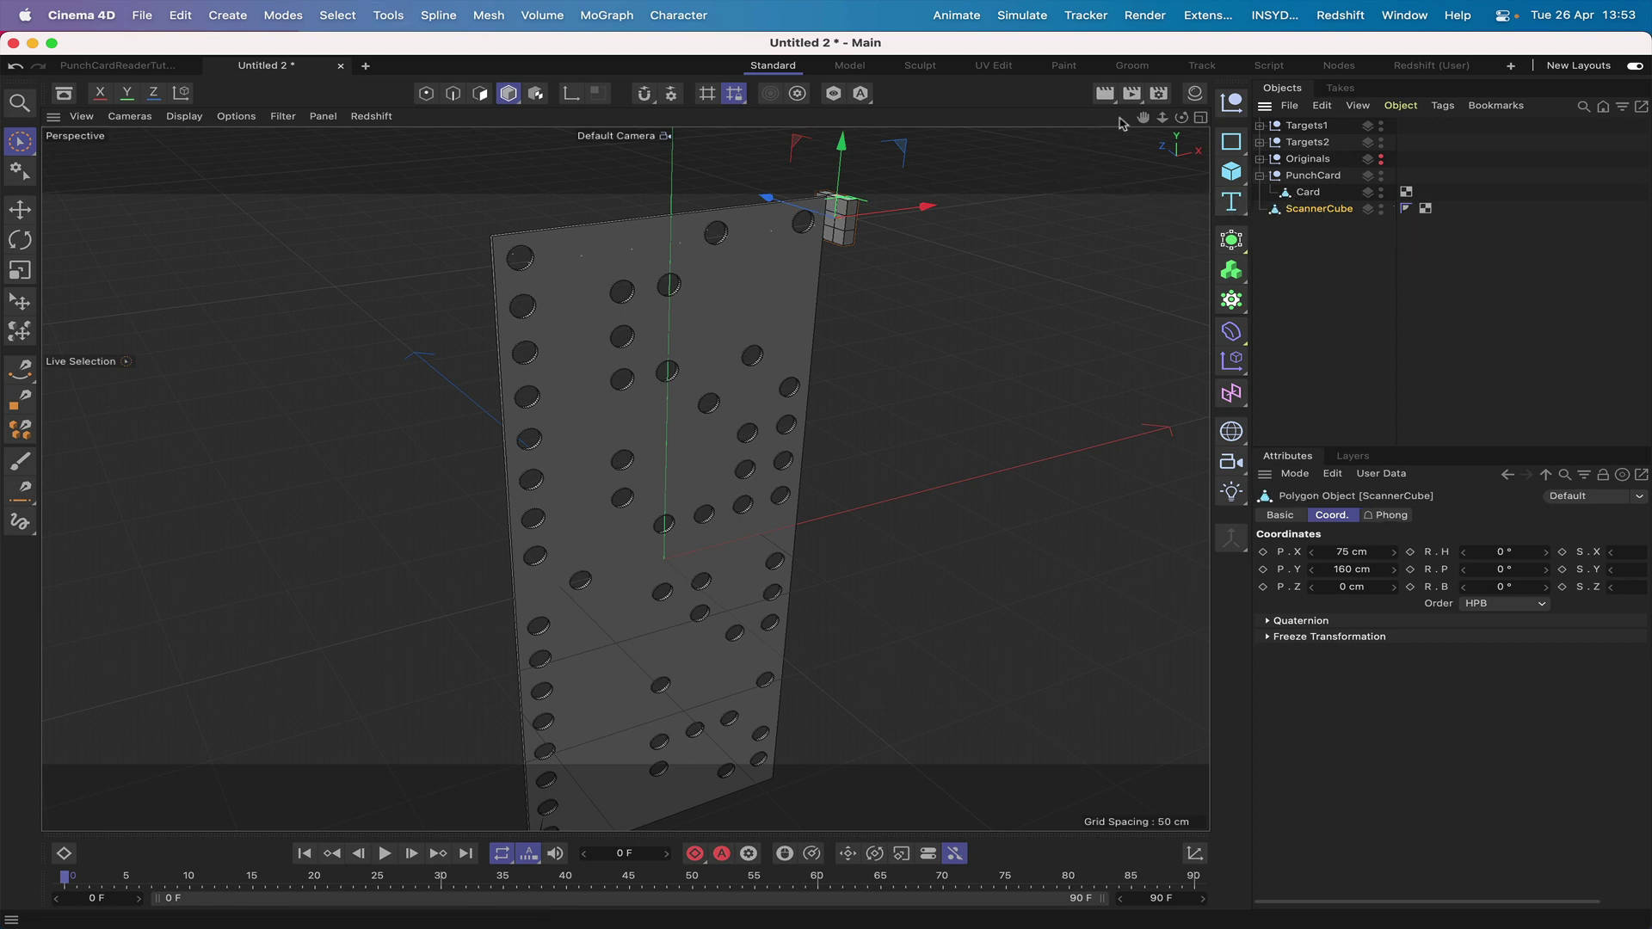
- Frame ScannerCube, enter Polygon mode and set Live Selection to Visible Only
key(o)
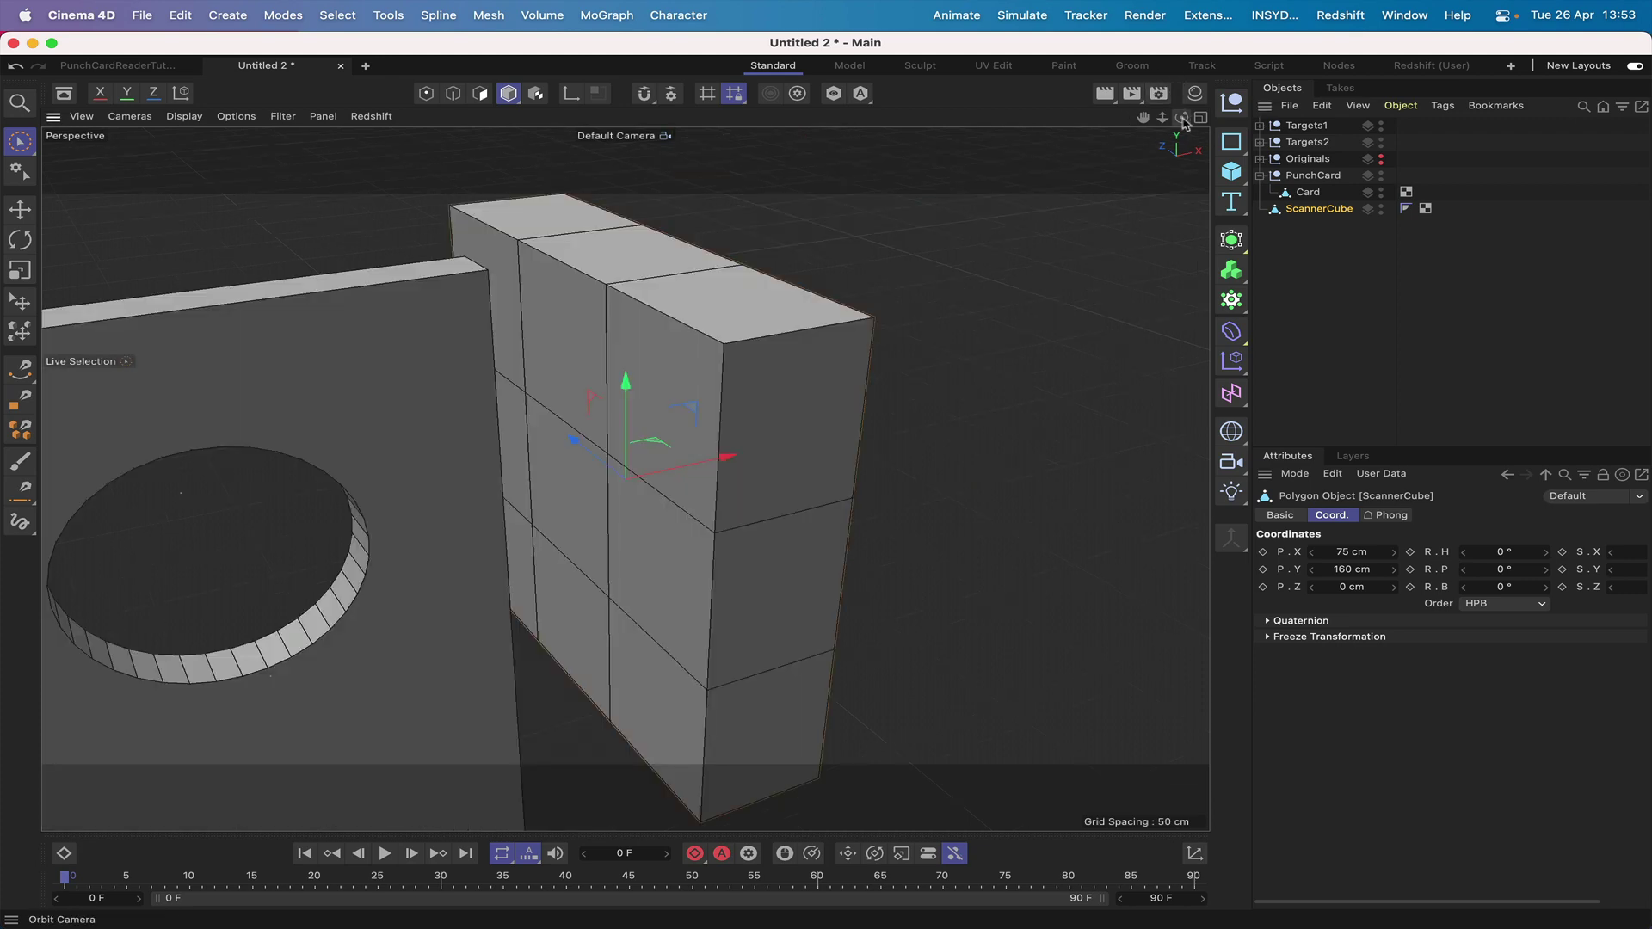
drag(1181, 117, 215, 211)
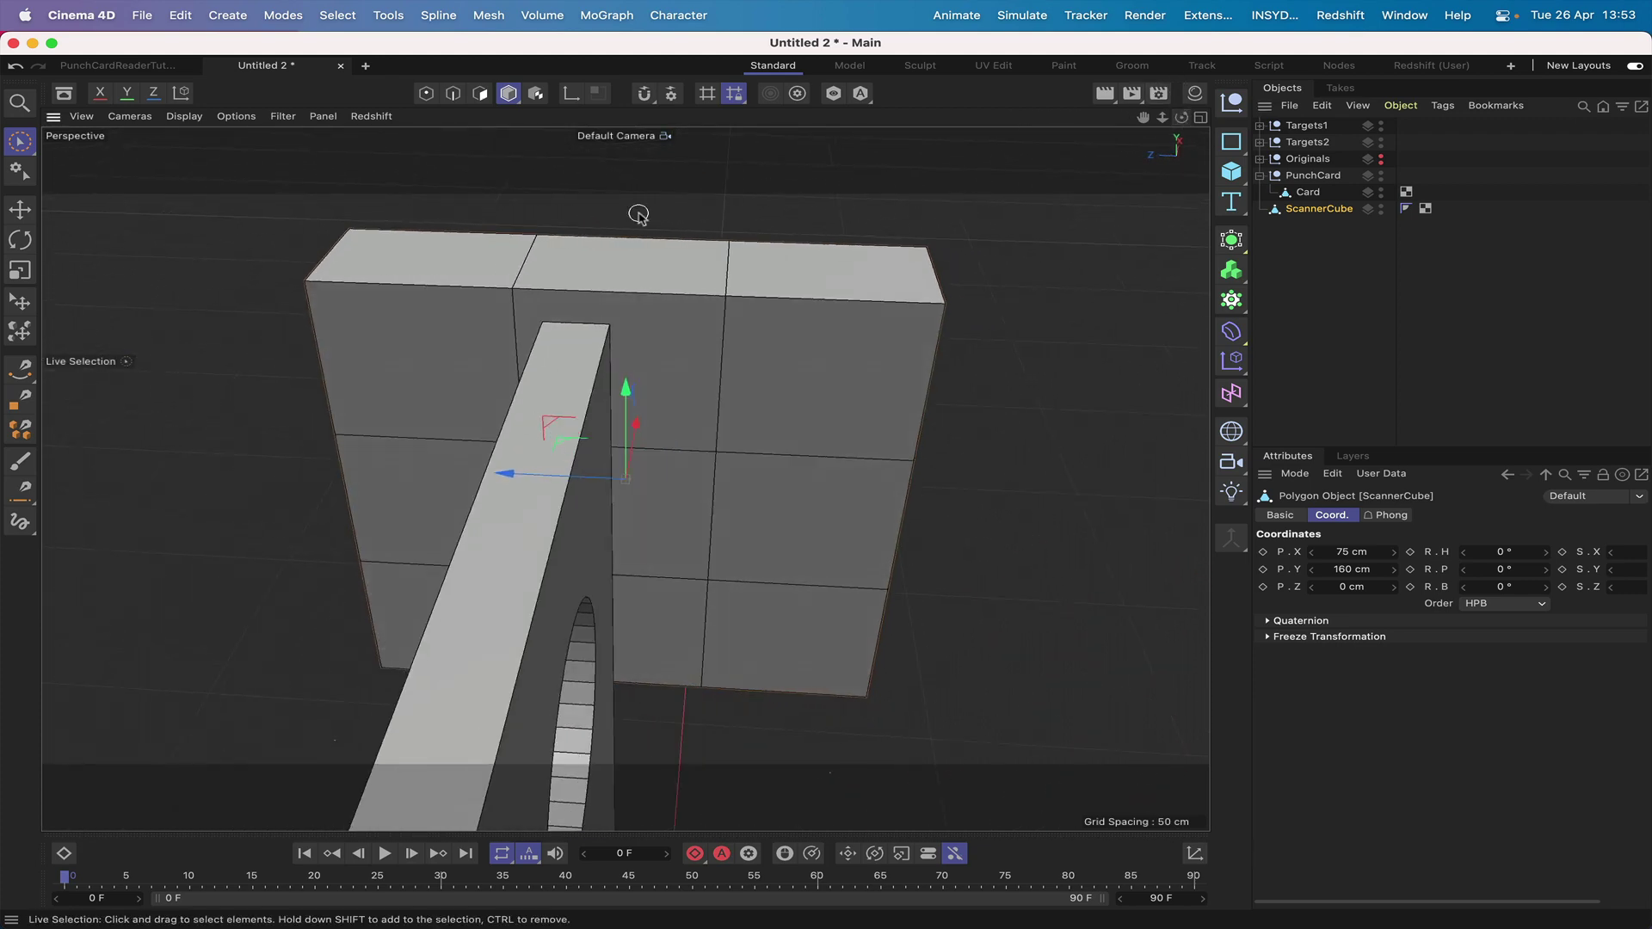
click(481, 95)
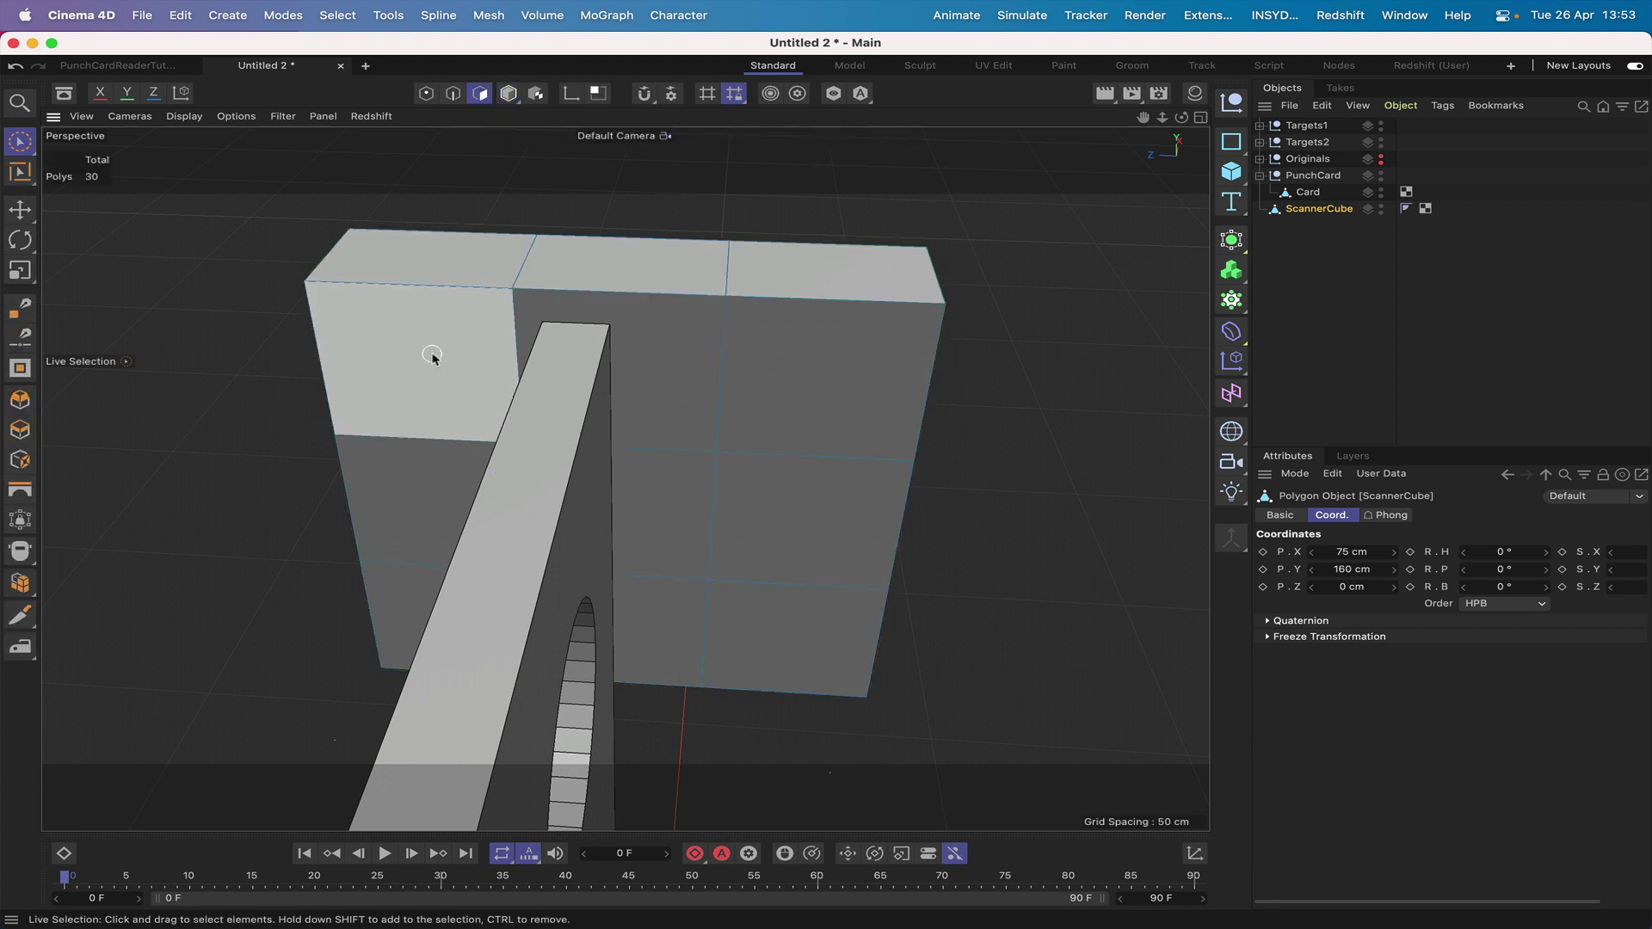
click(20, 142)
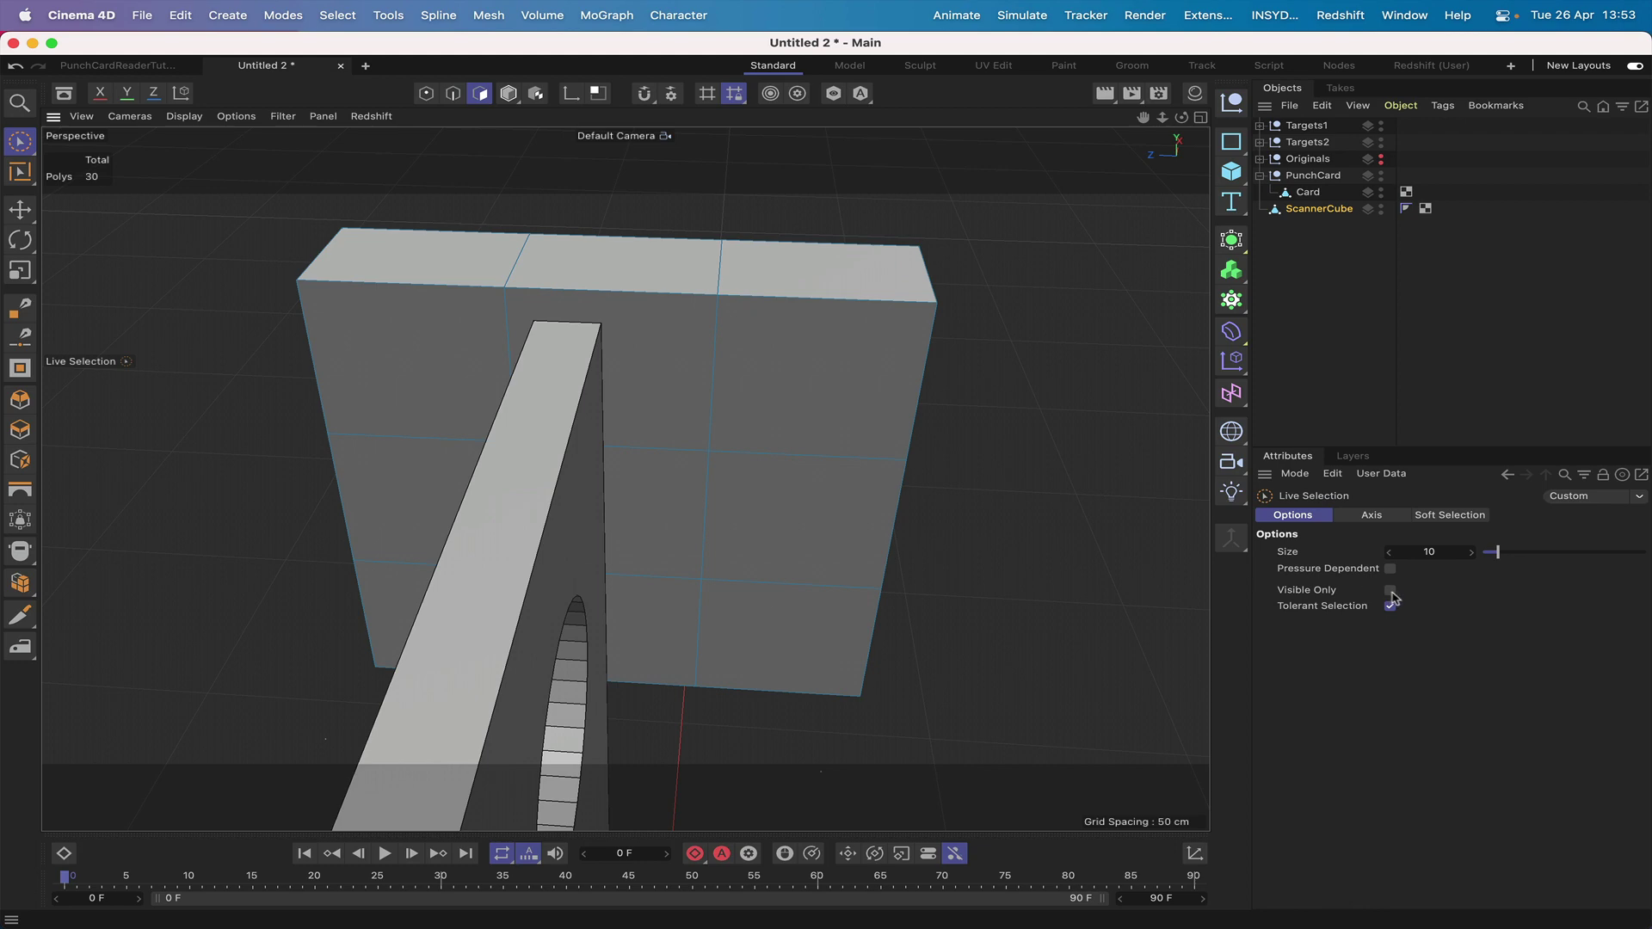
click(1390, 590)
- Paint-select the three-polygon left and right columns of ScannerCube's face
click(404, 323)
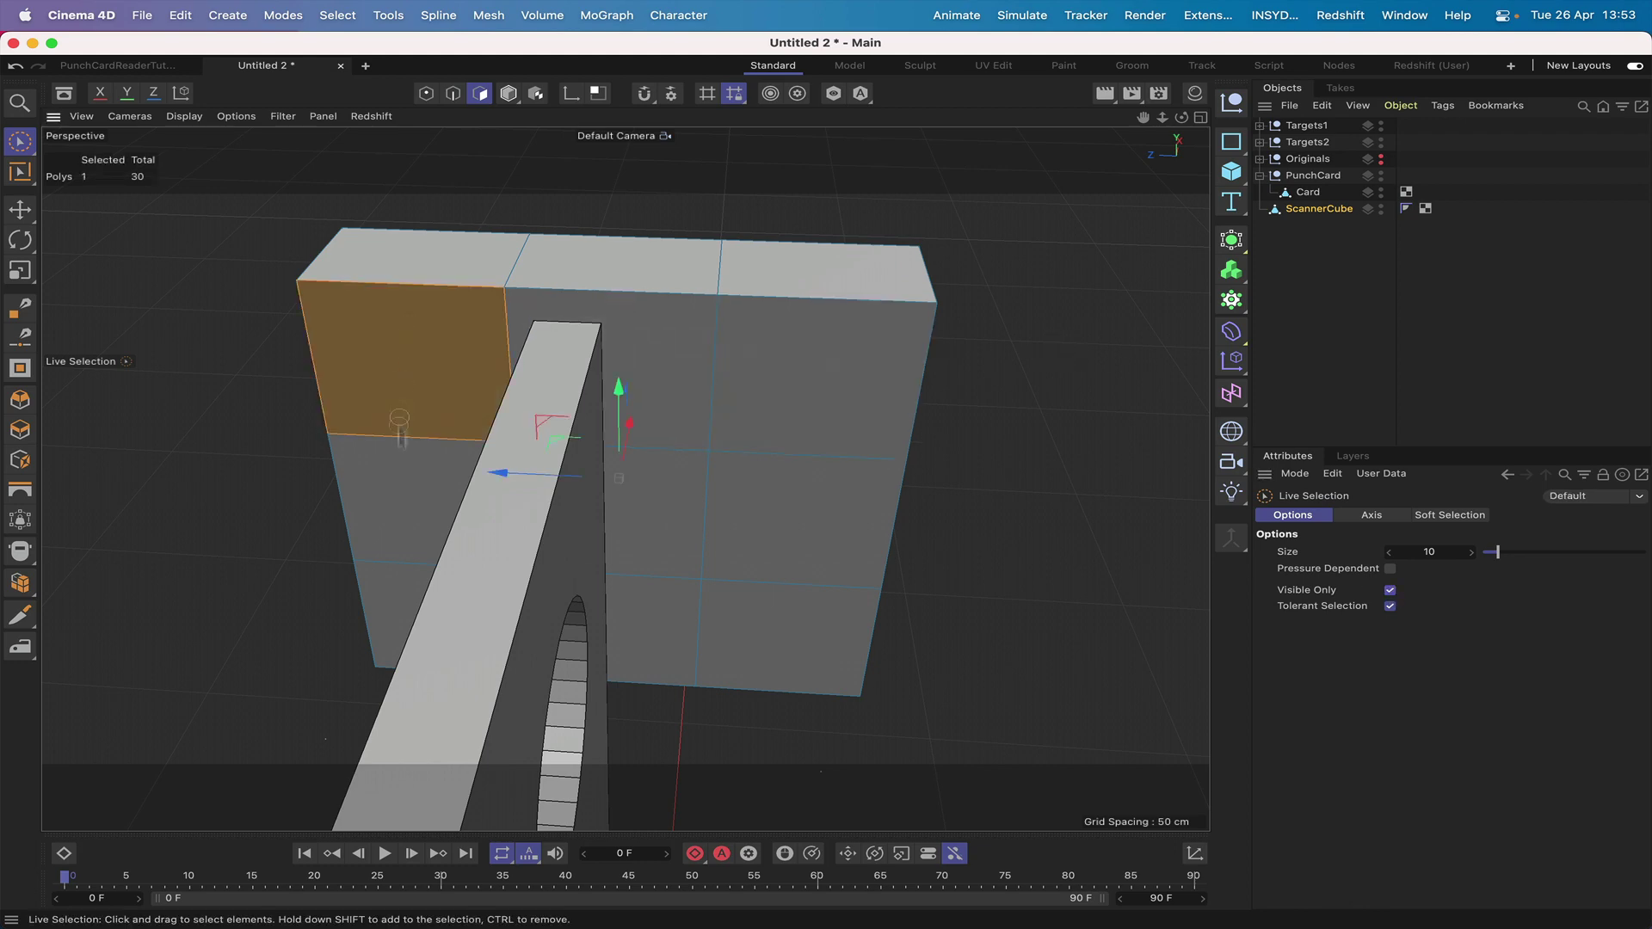
drag(399, 421, 406, 573)
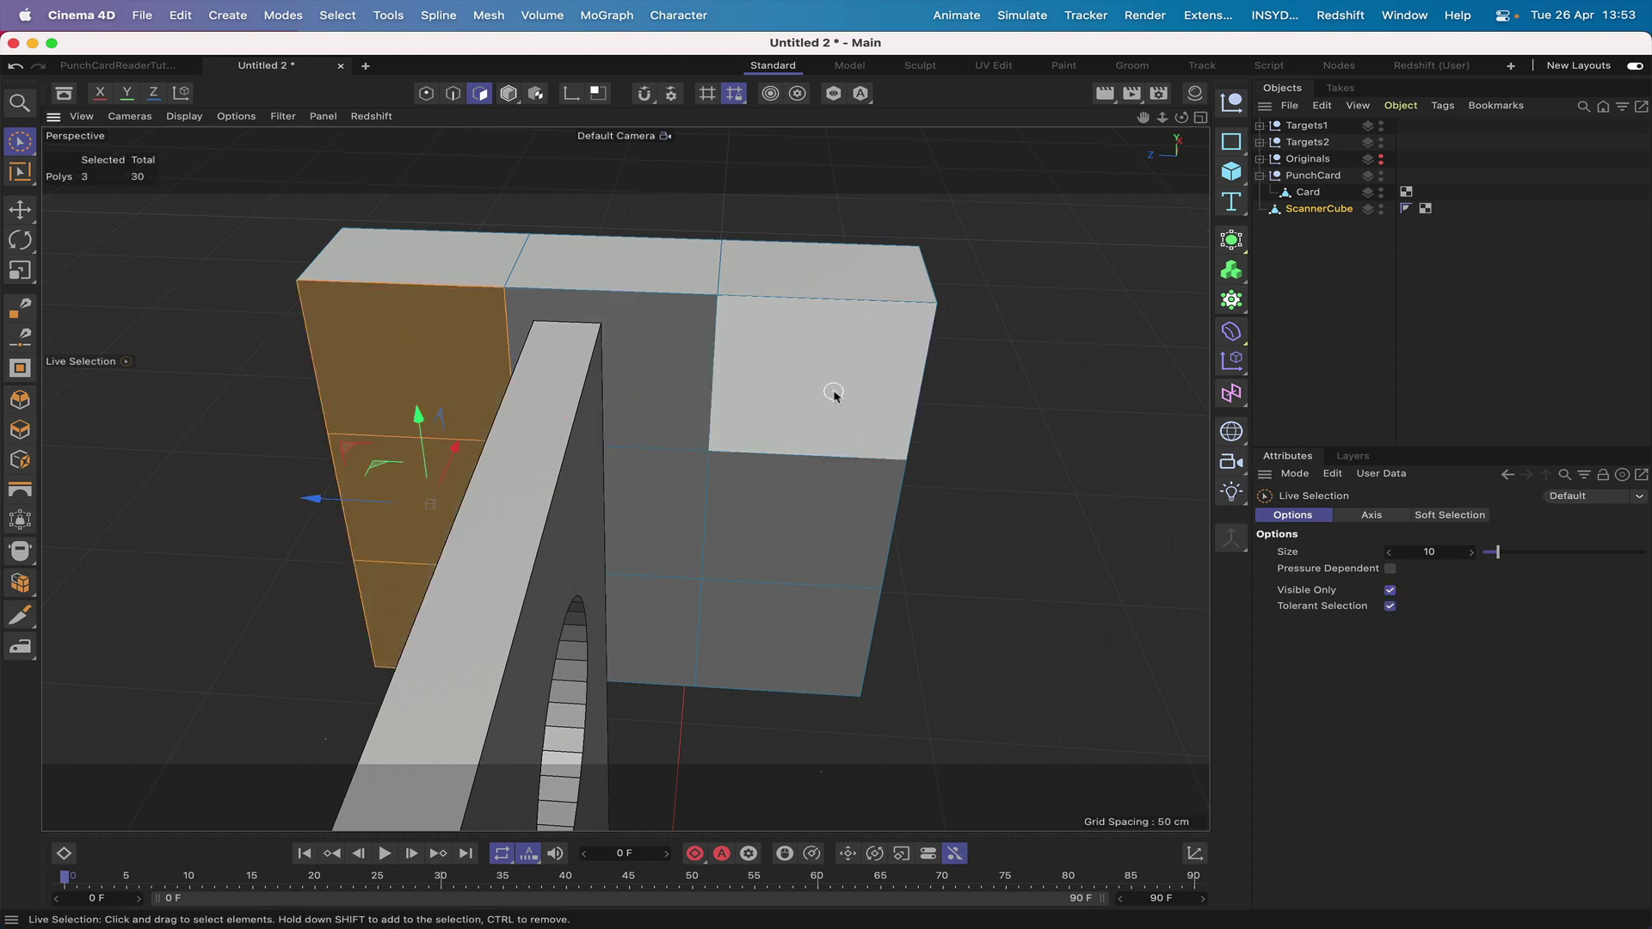
shift+drag(835, 394, 813, 641)
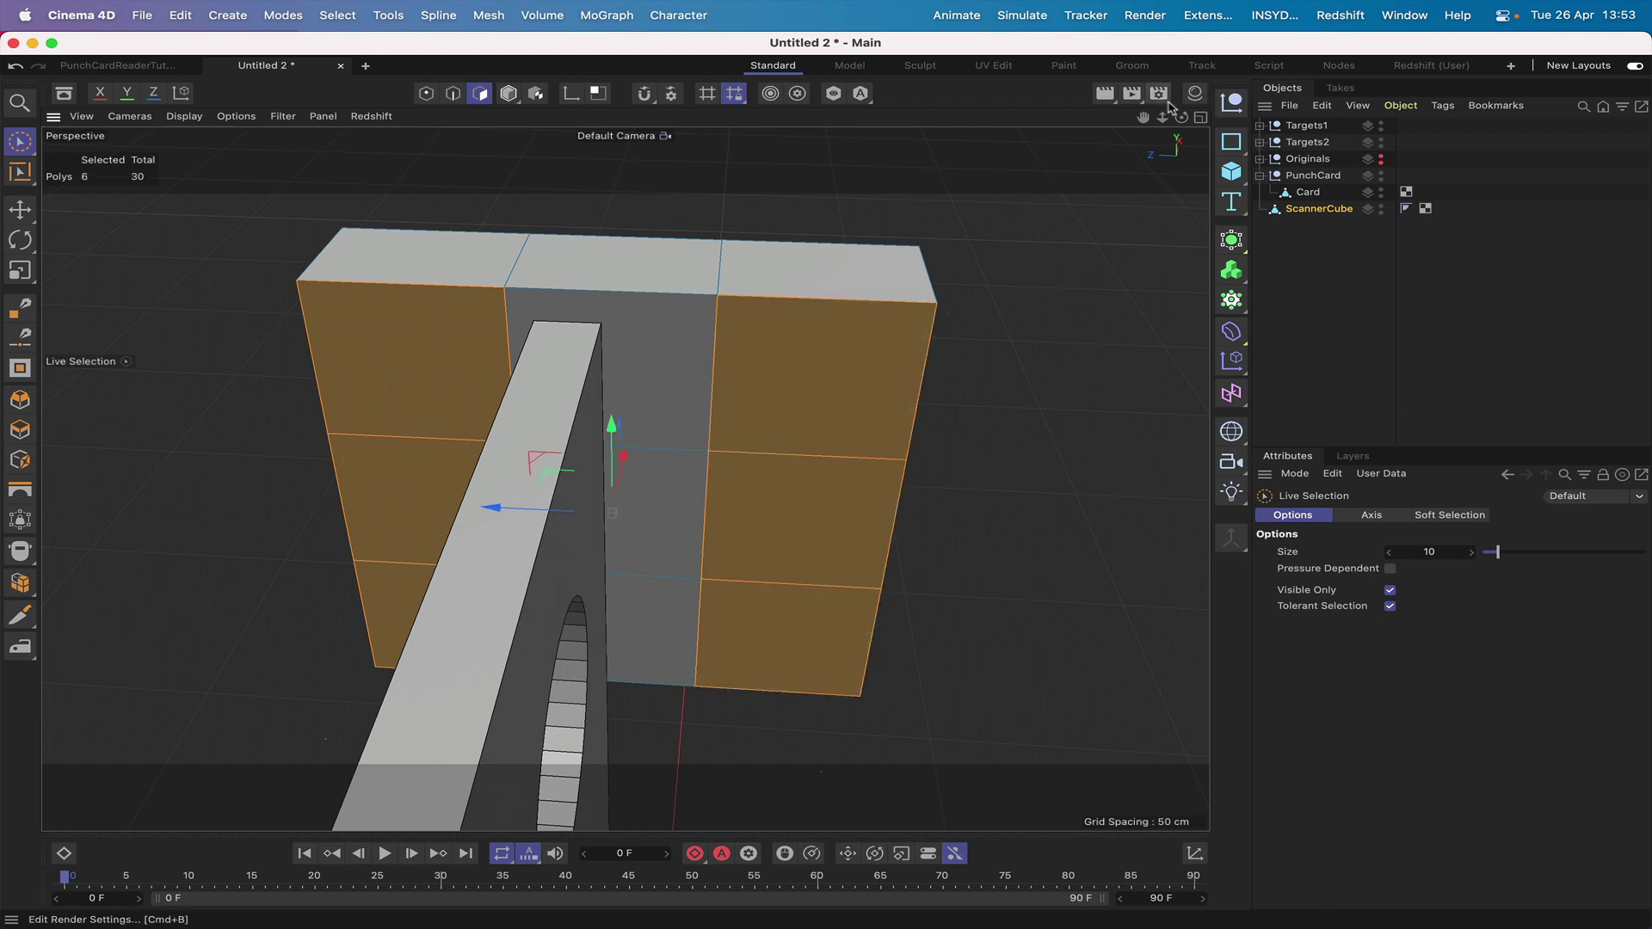
drag(1181, 116, 1106, 221)
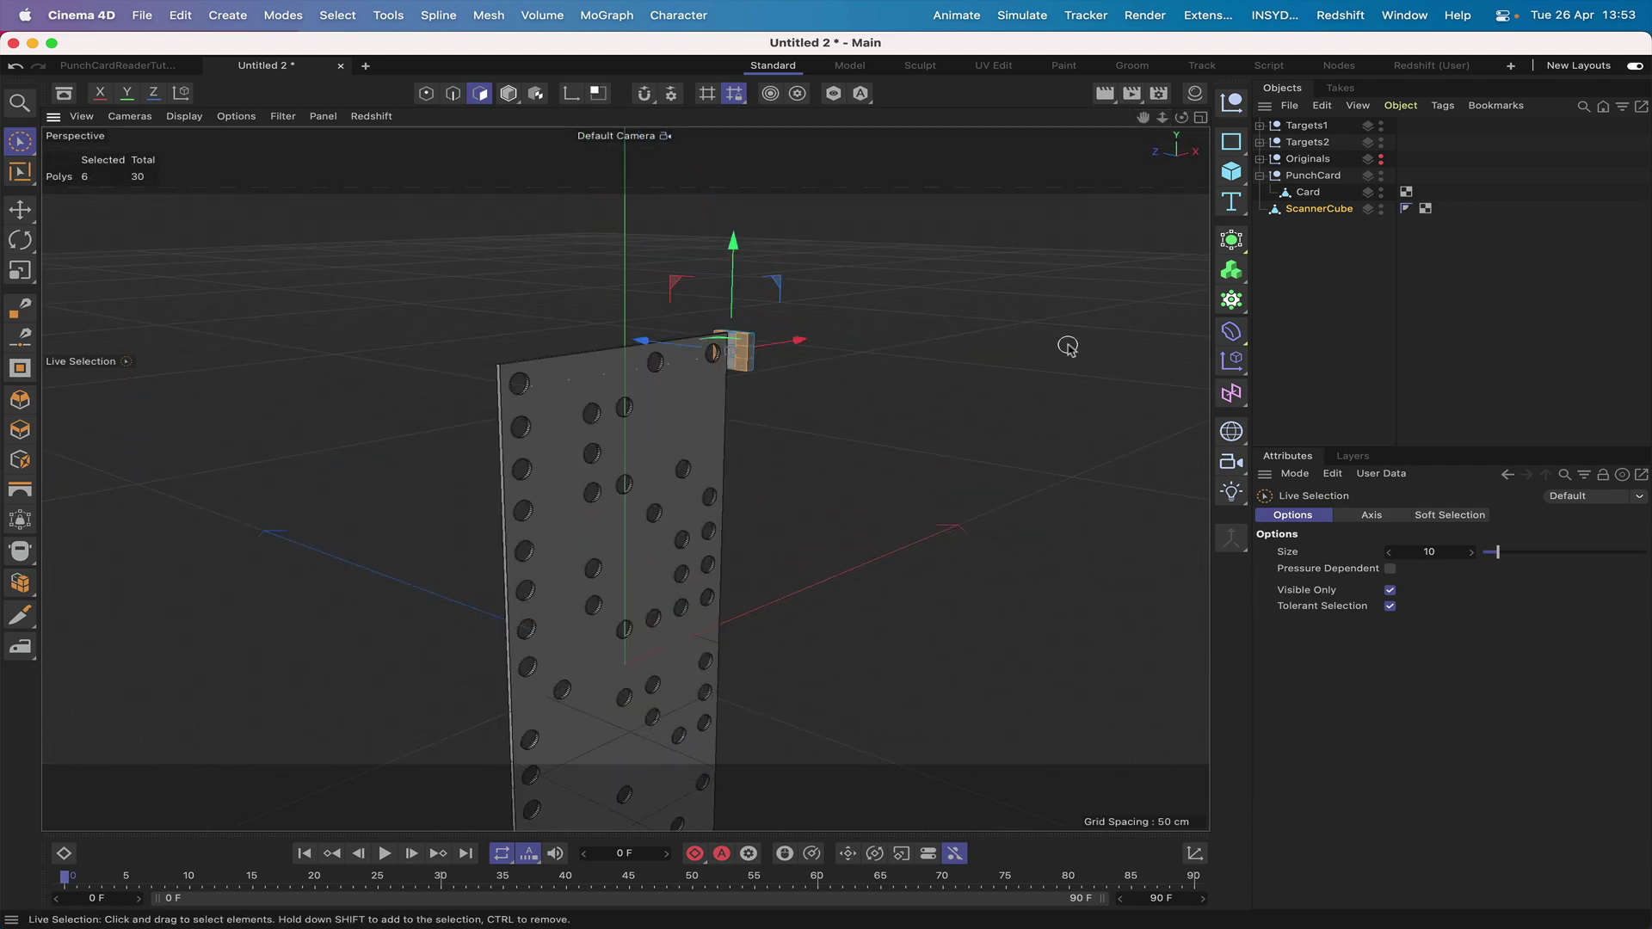
- Extrude the selected ScannerCube polygons and frame the bar in the front view
key(d)
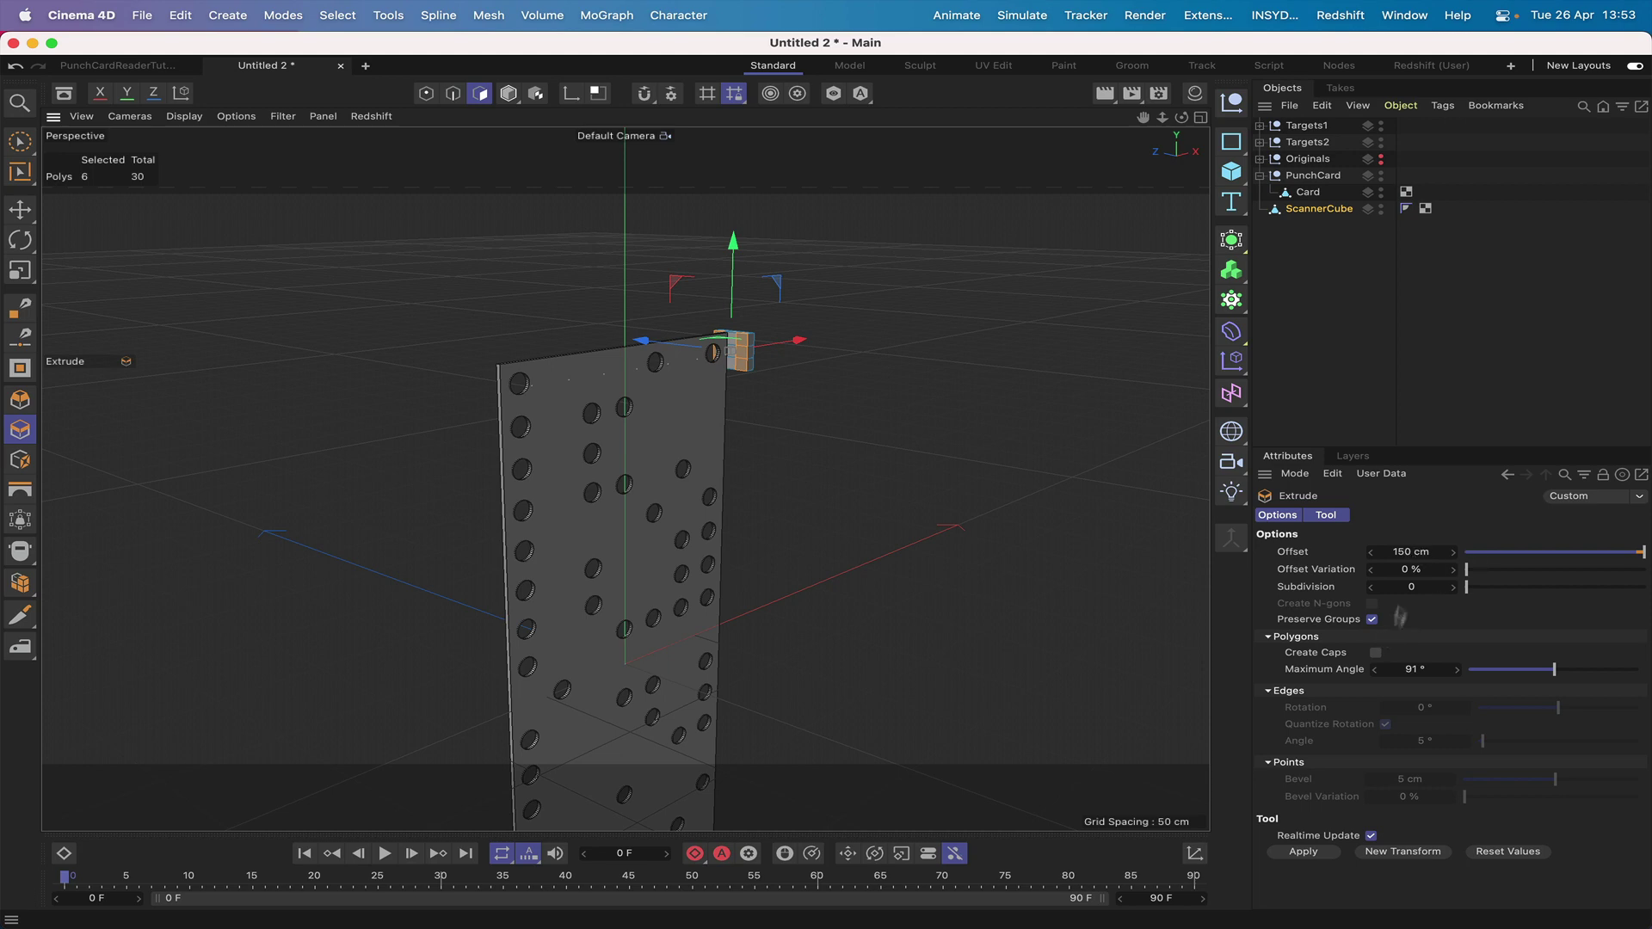
click(1302, 851)
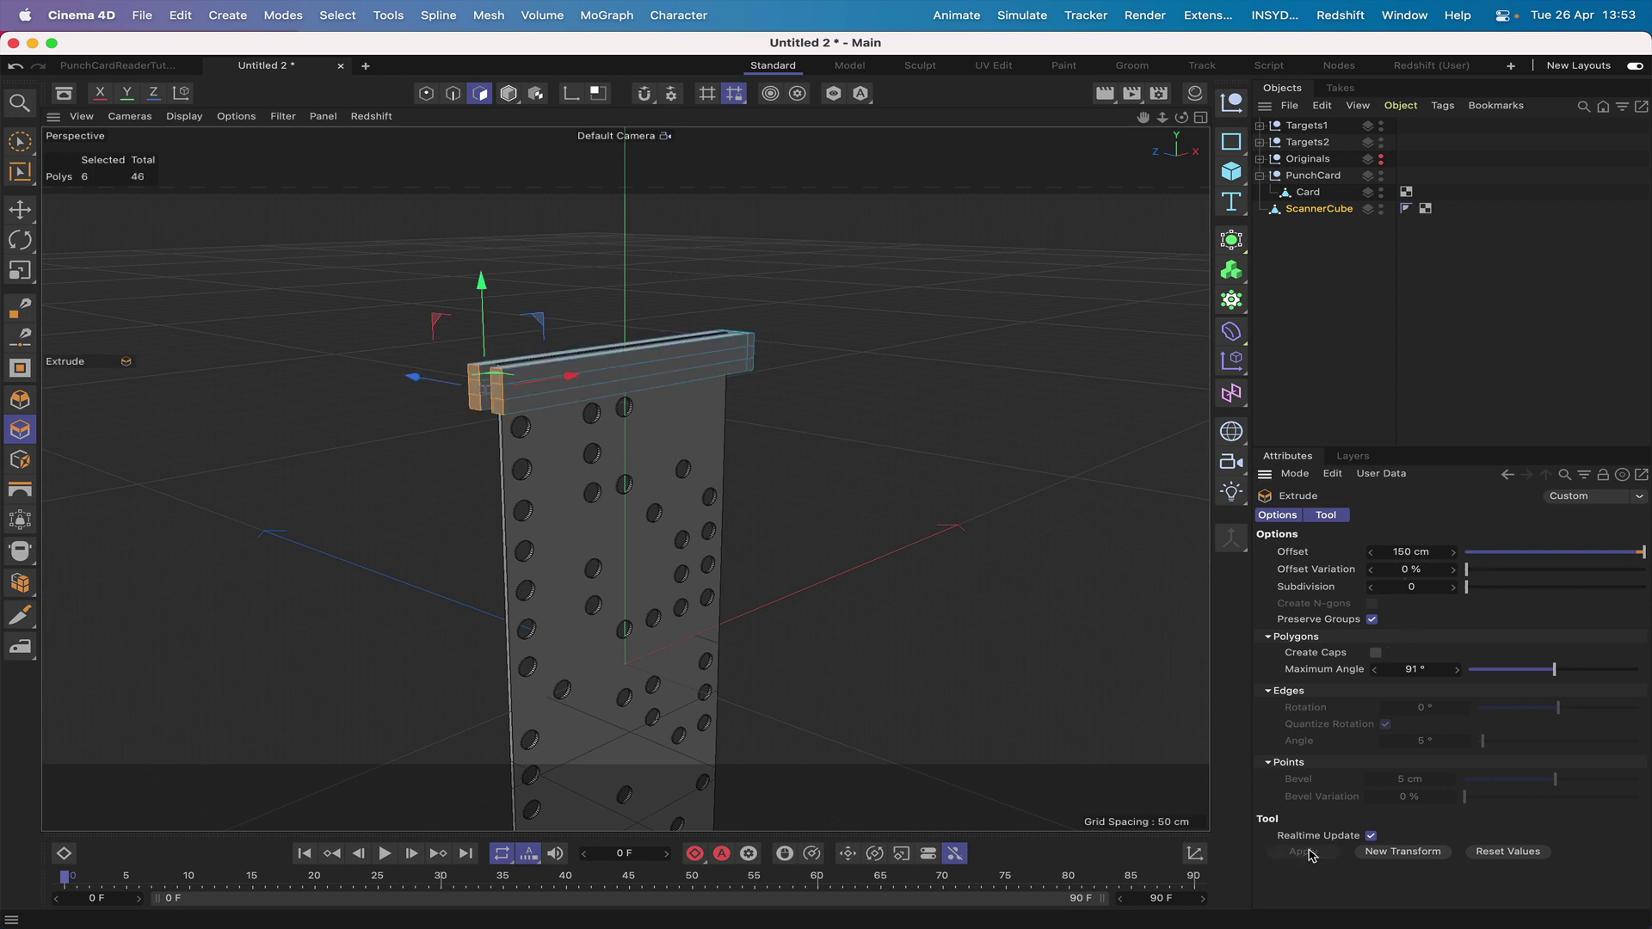
drag(1181, 117, 1138, 121)
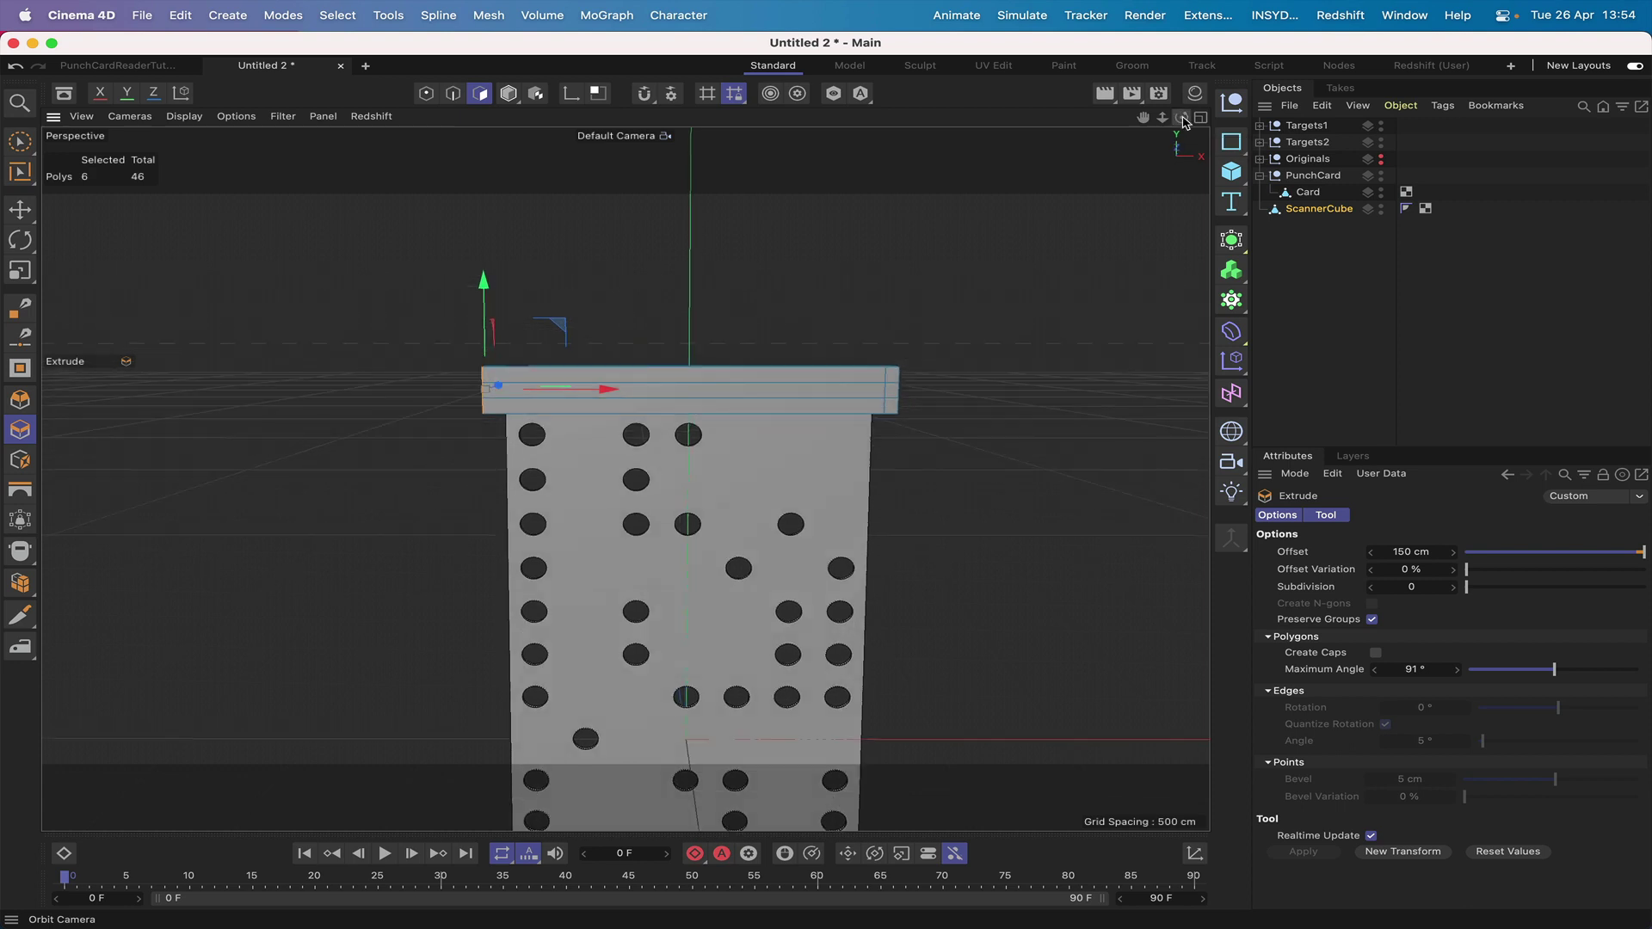
key(F4)
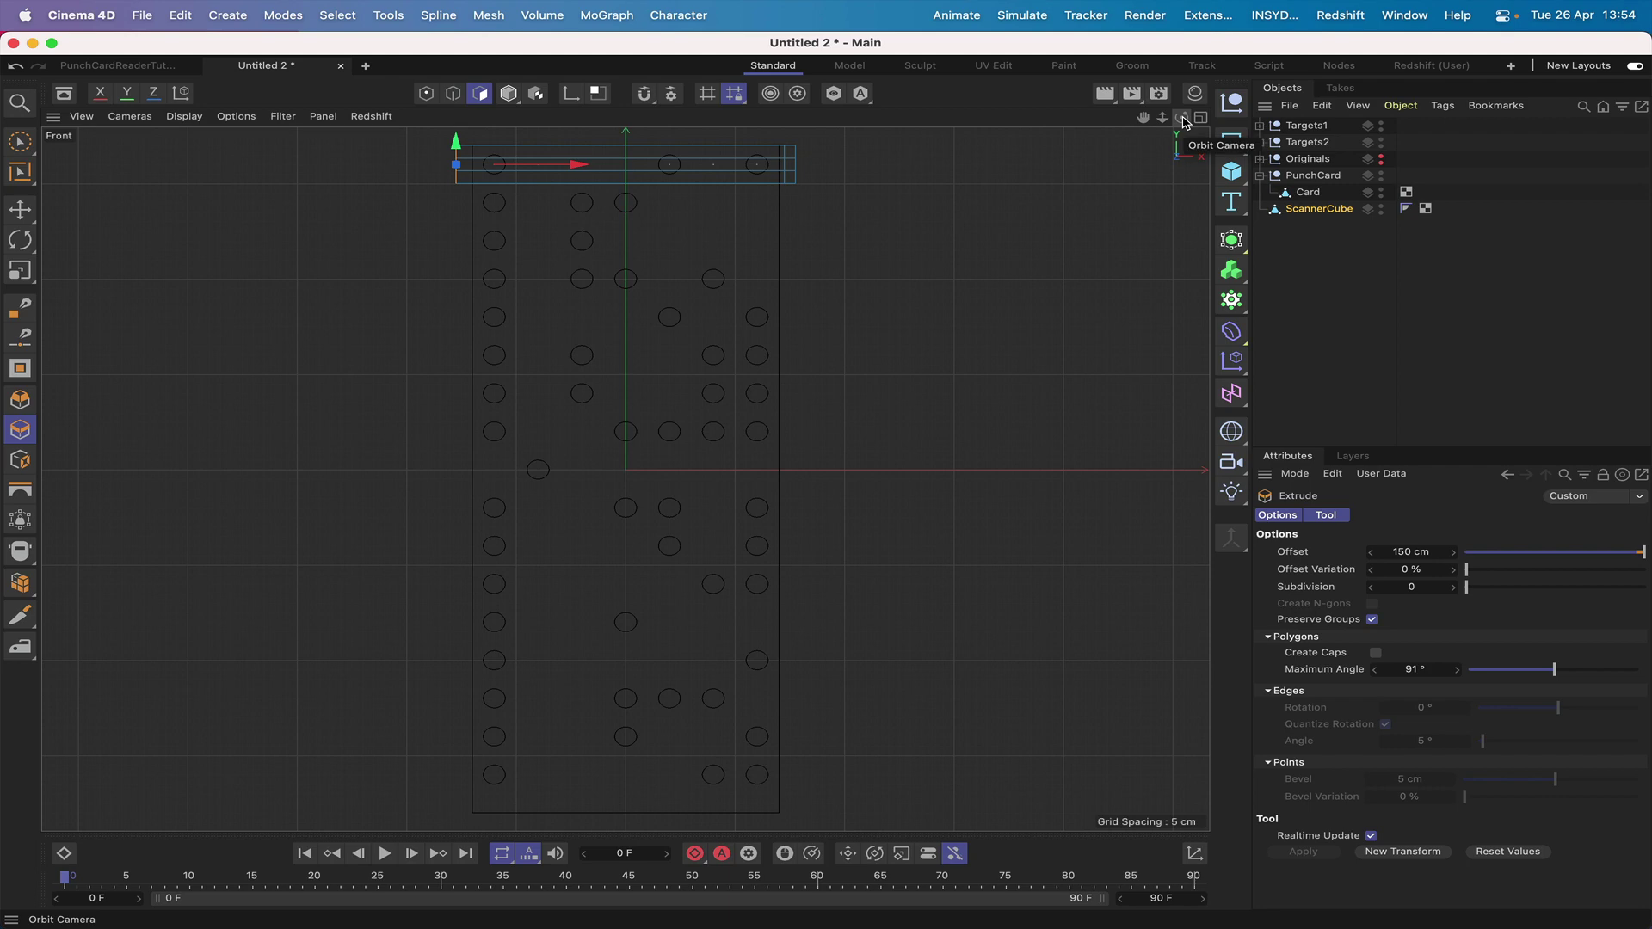
drag(1143, 116, 626, 478)
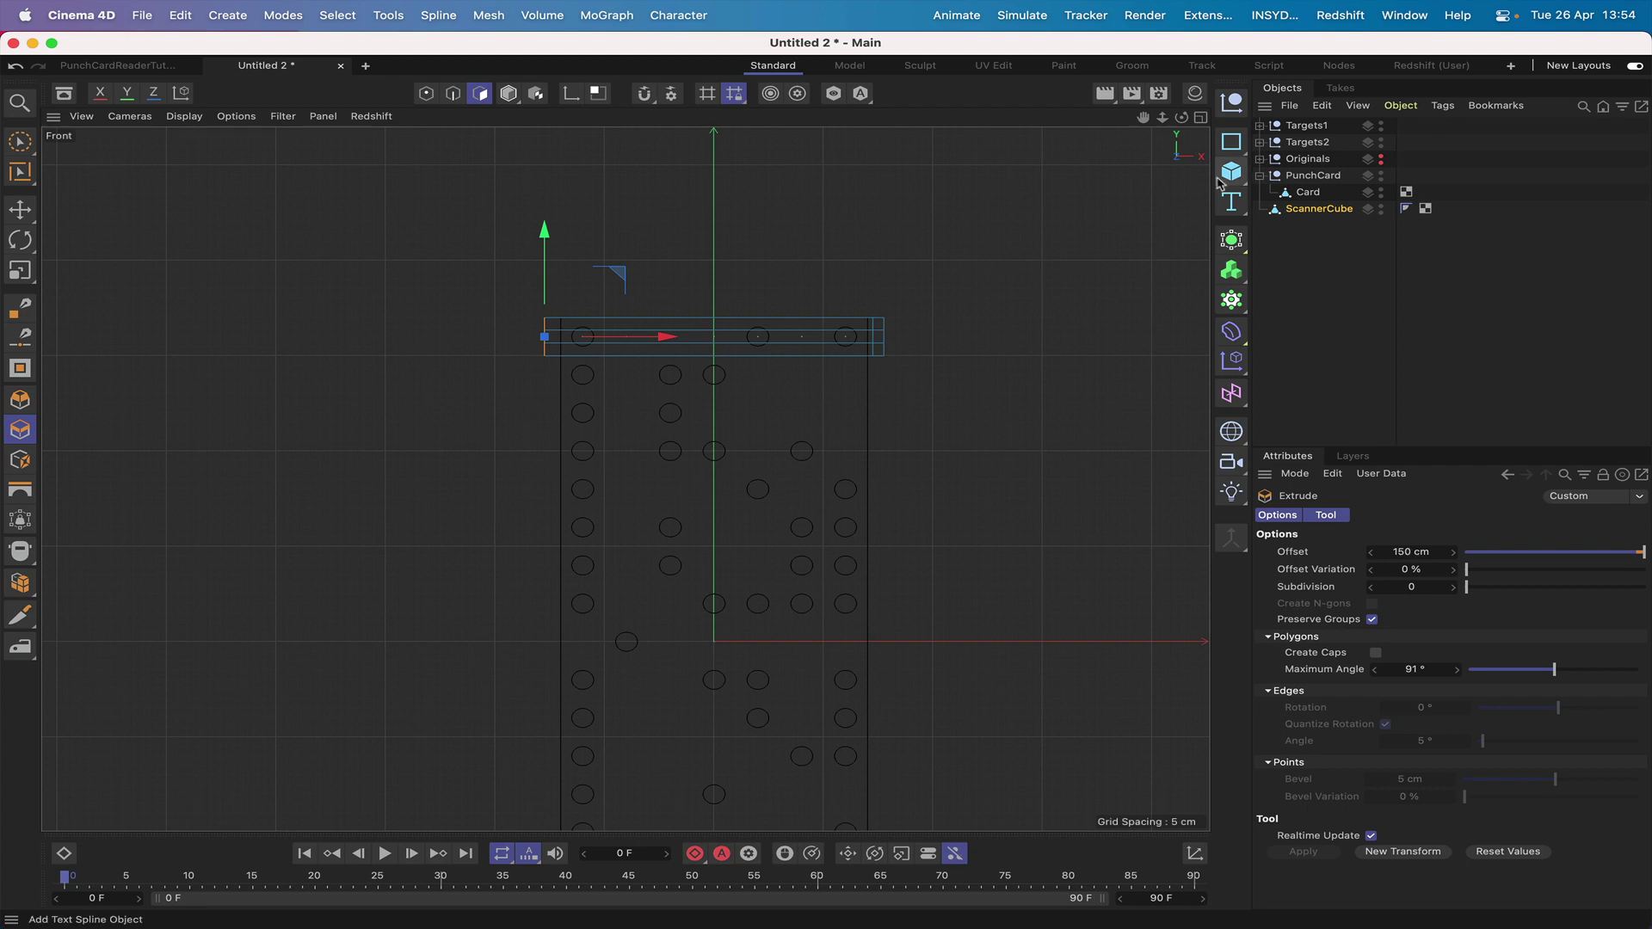
drag(1143, 121, 625, 480)
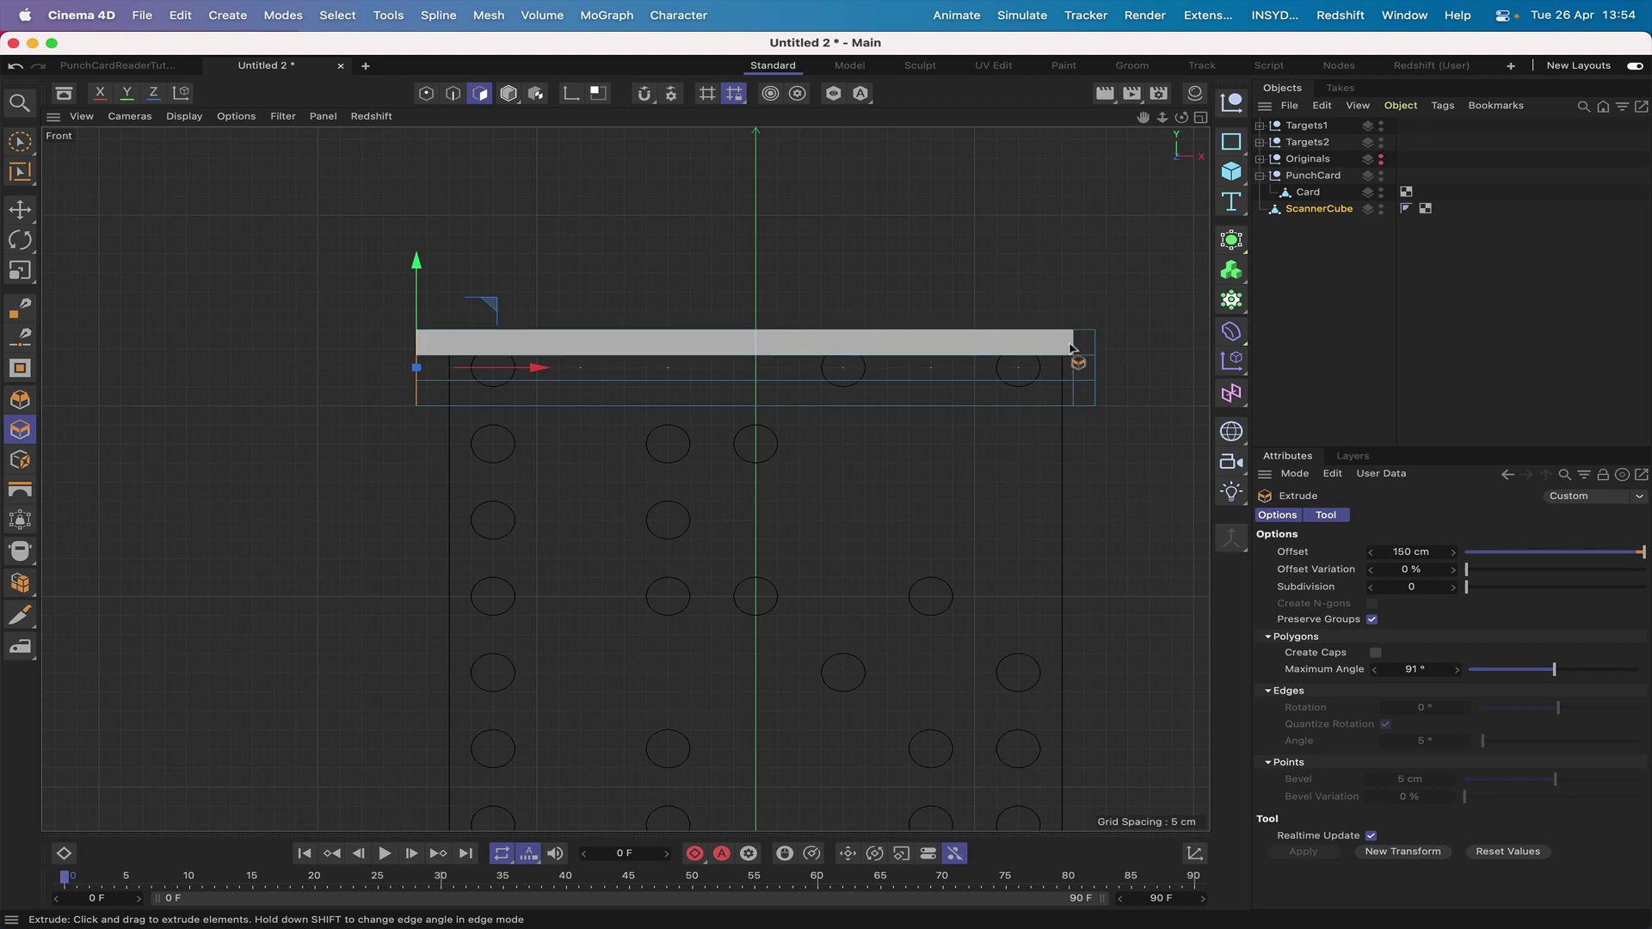
- Set the extrusion offset to 145 cm
click(1405, 557)
text(140)
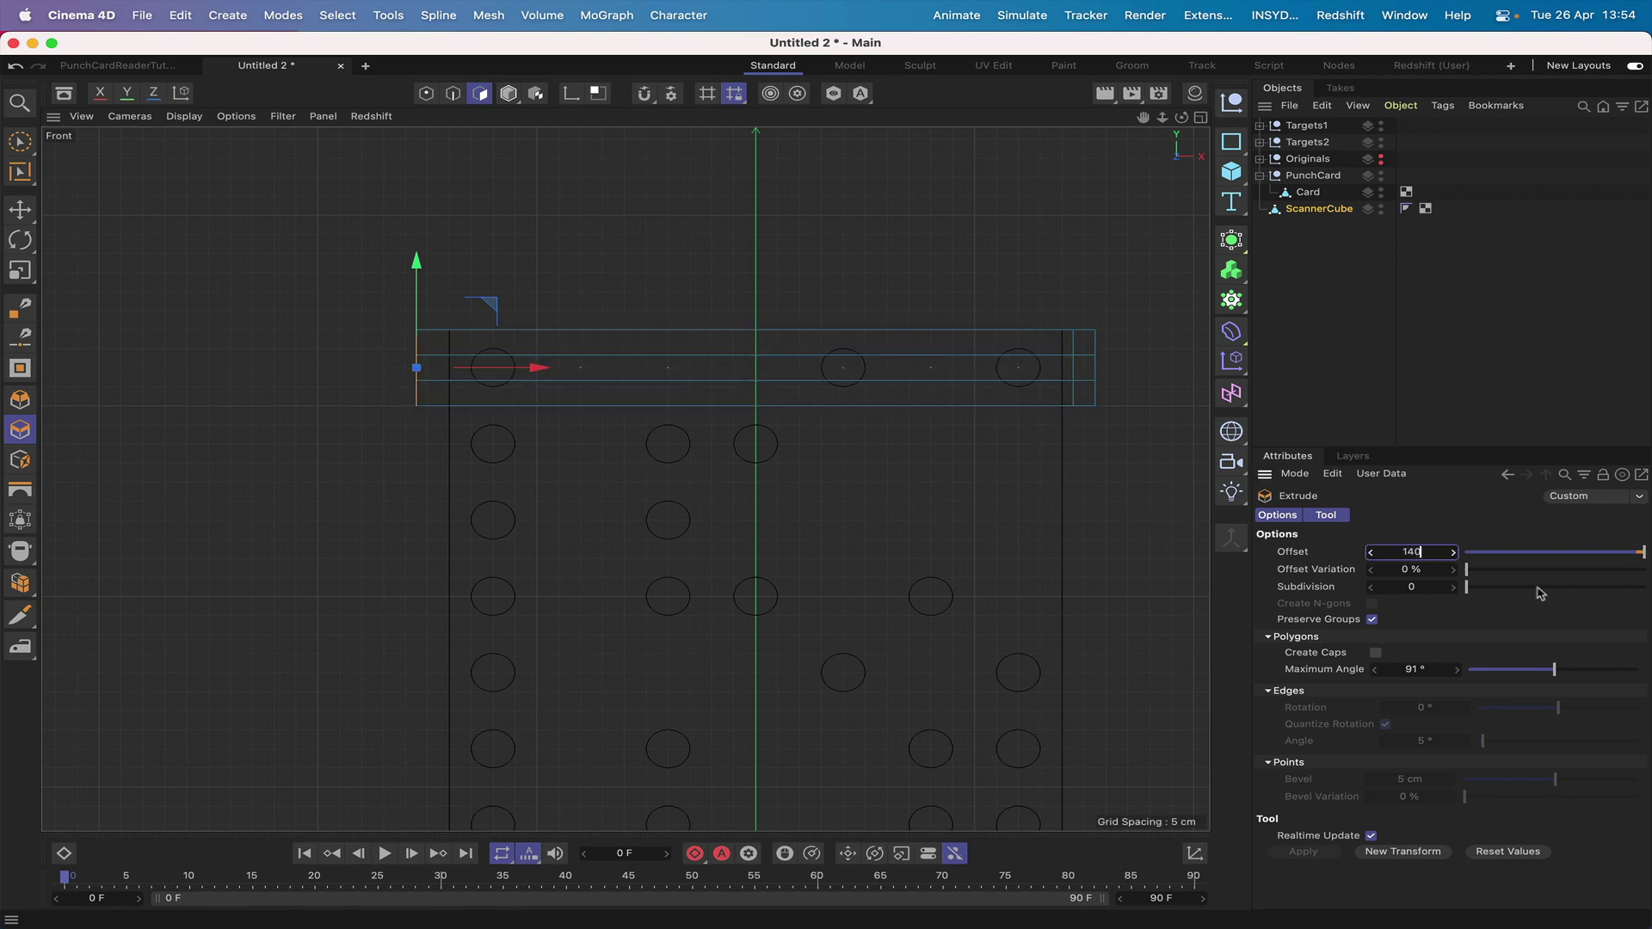
key(Return)
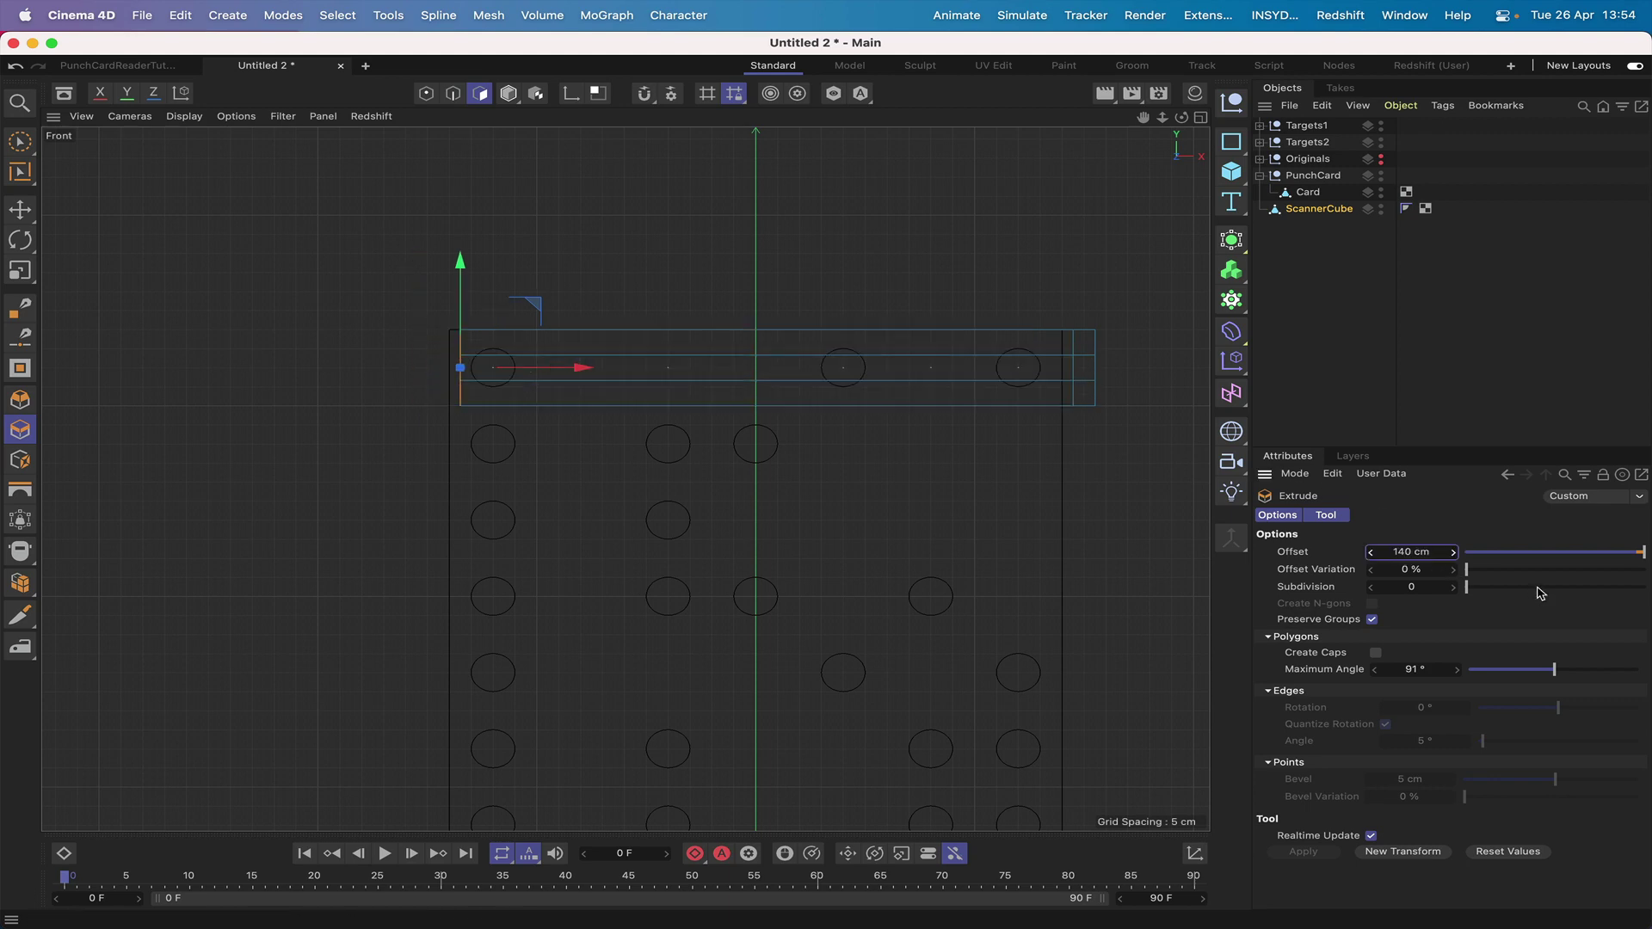
click(1404, 557)
text(145)
key(Return)
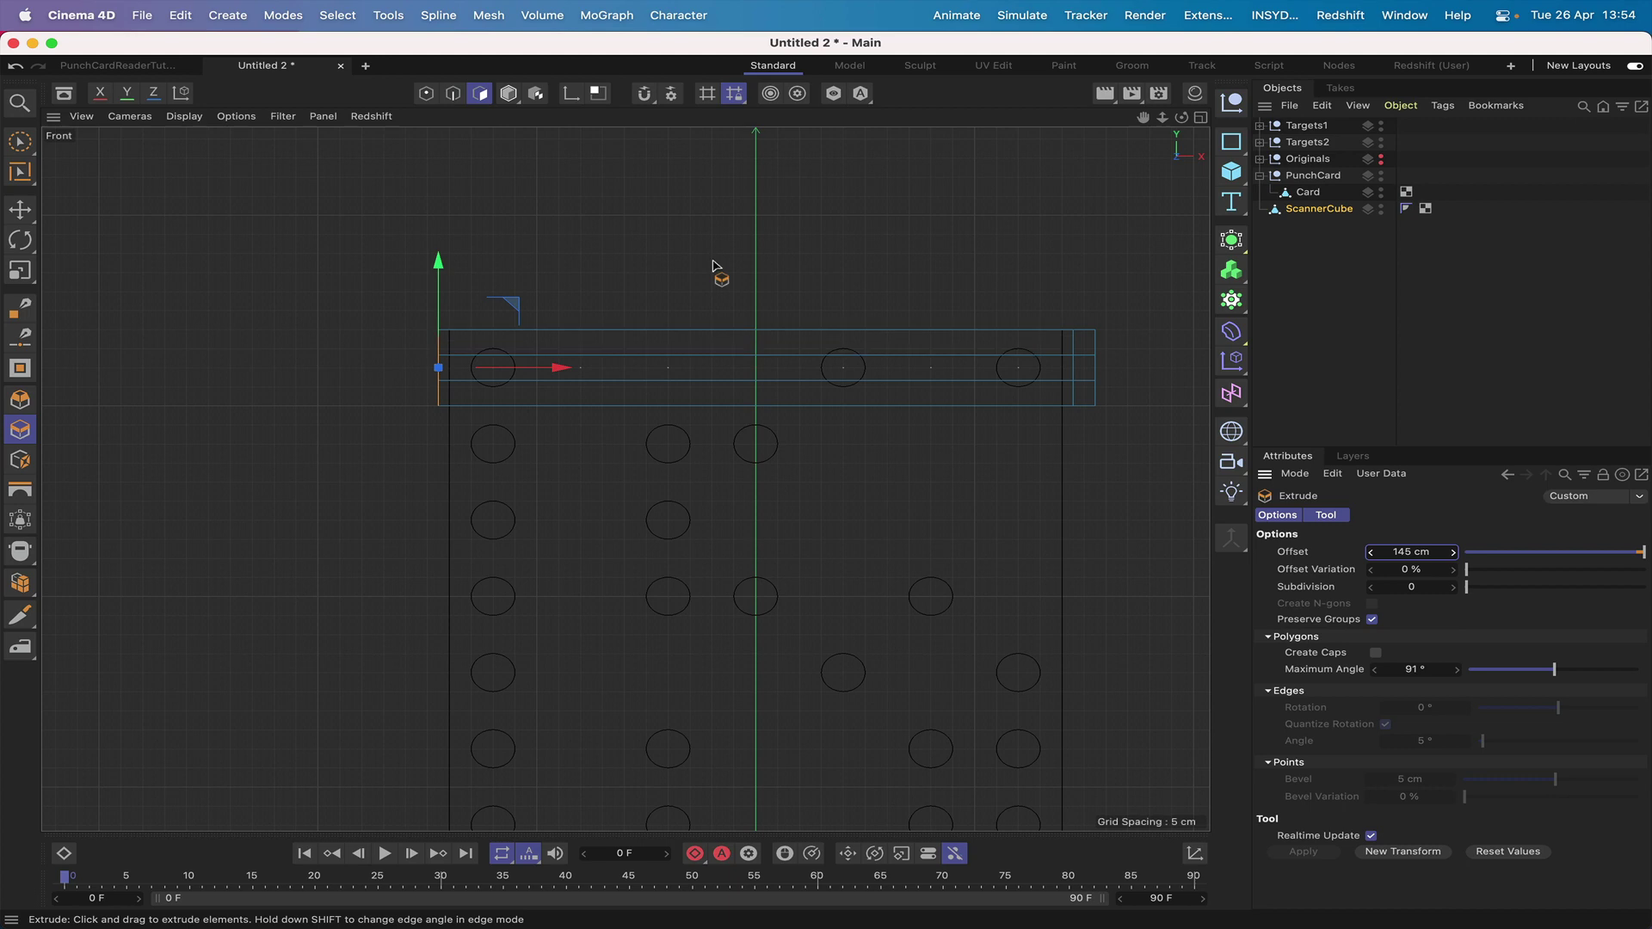
- View the extruded bar at an angle in perspective, then from the top view
key(F1)
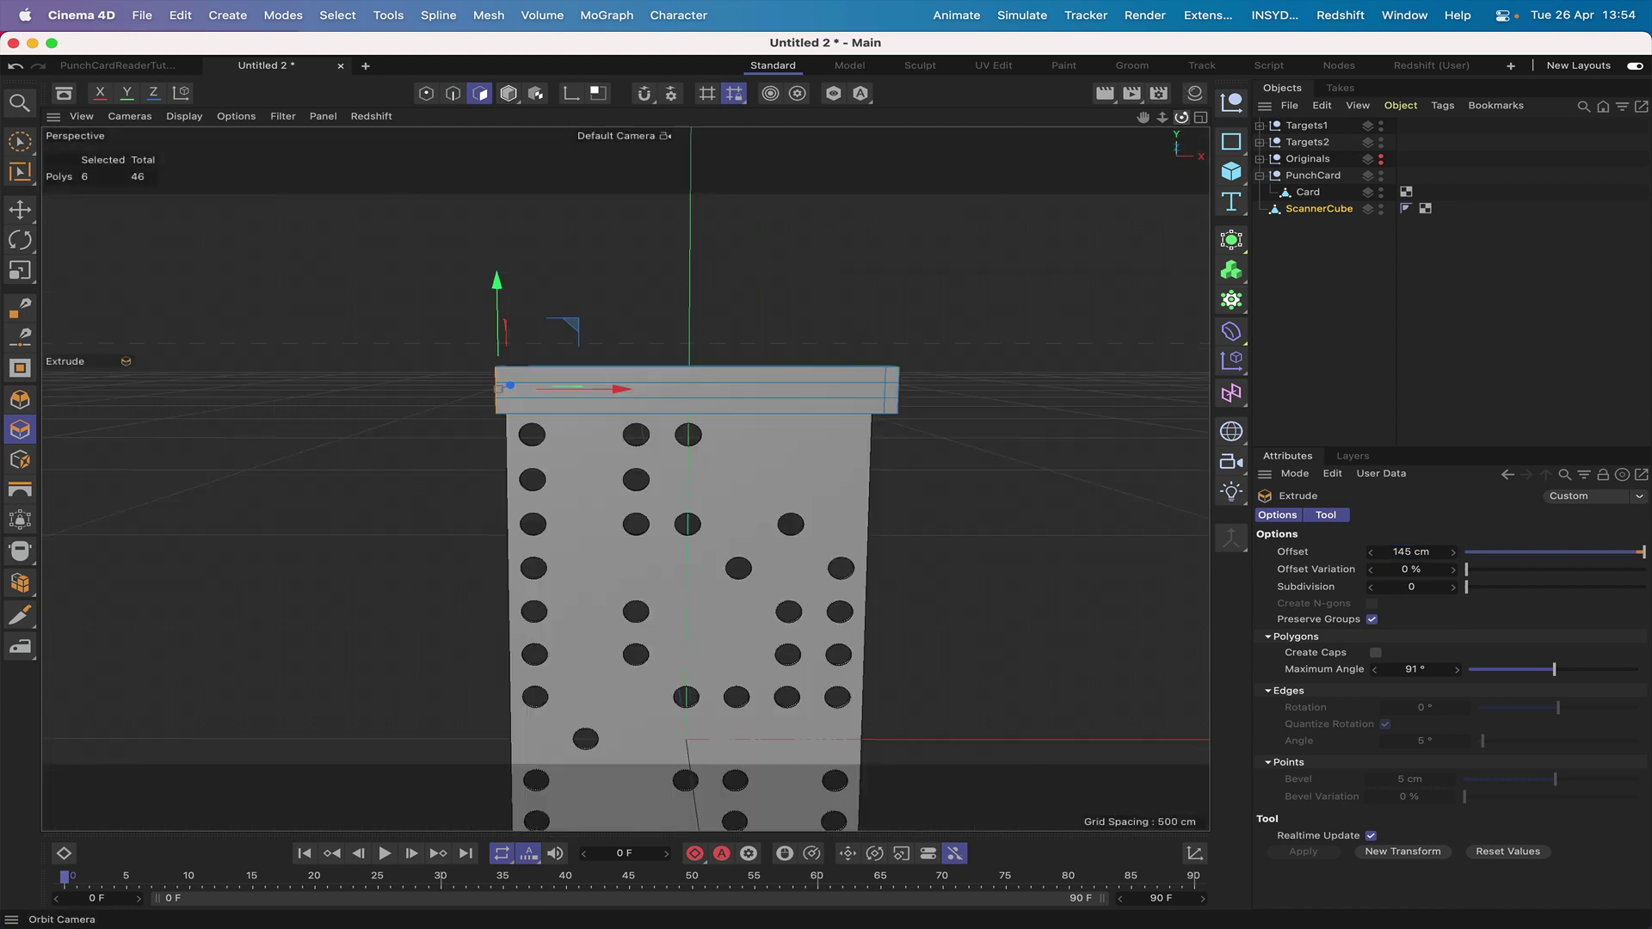
drag(1181, 117, 1153, 122)
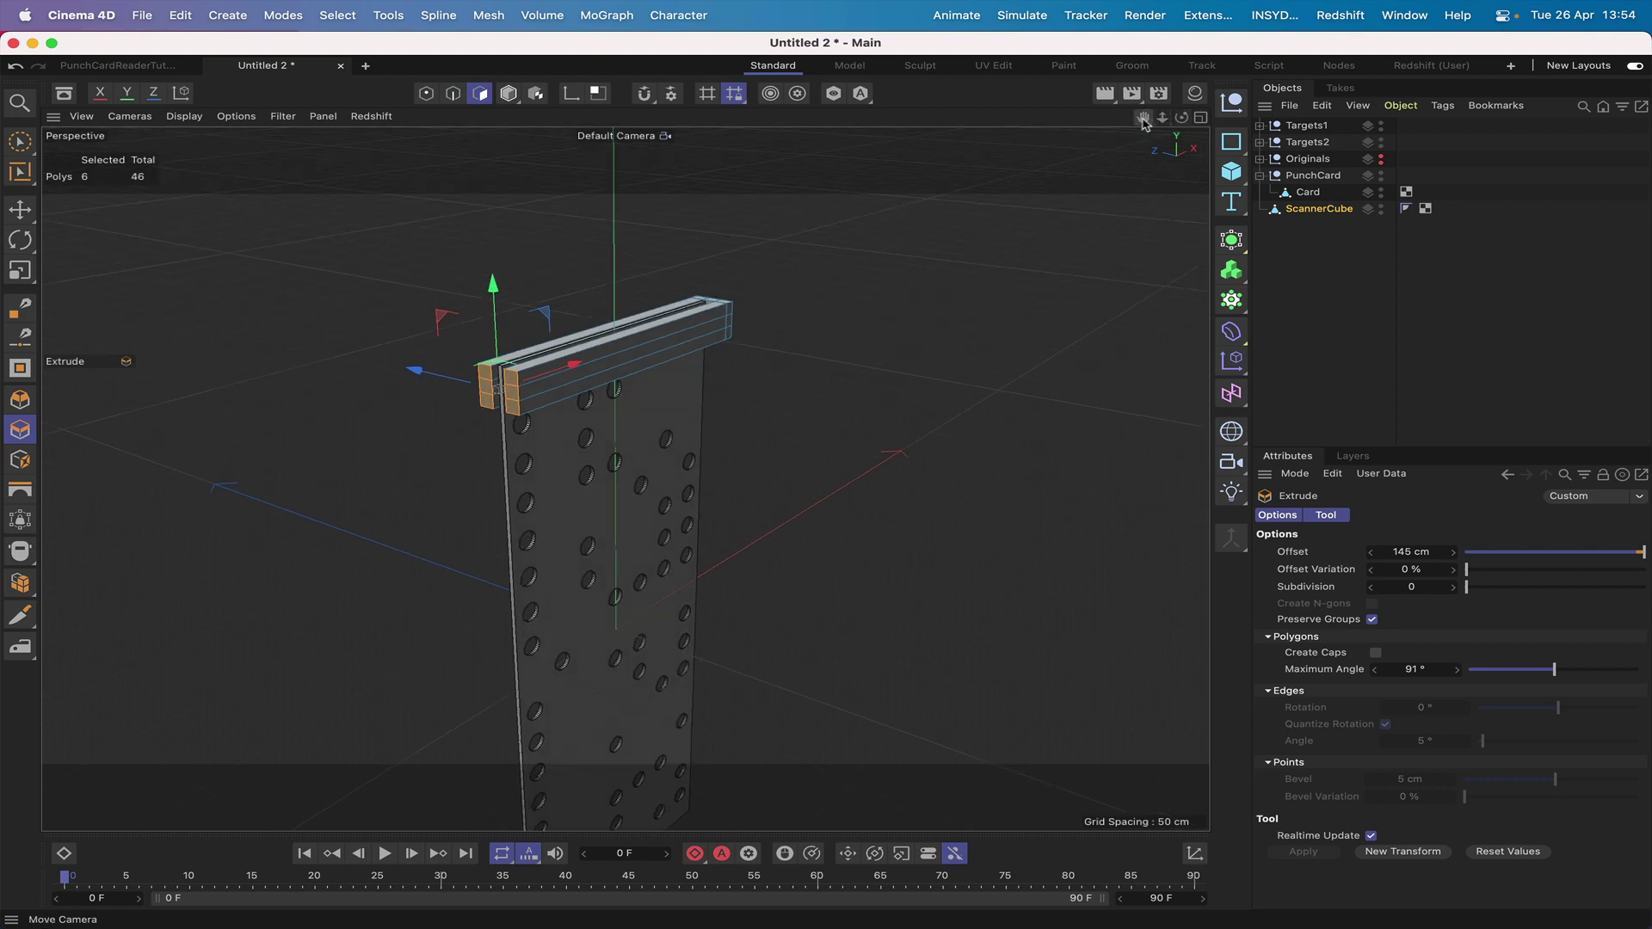
key(F2)
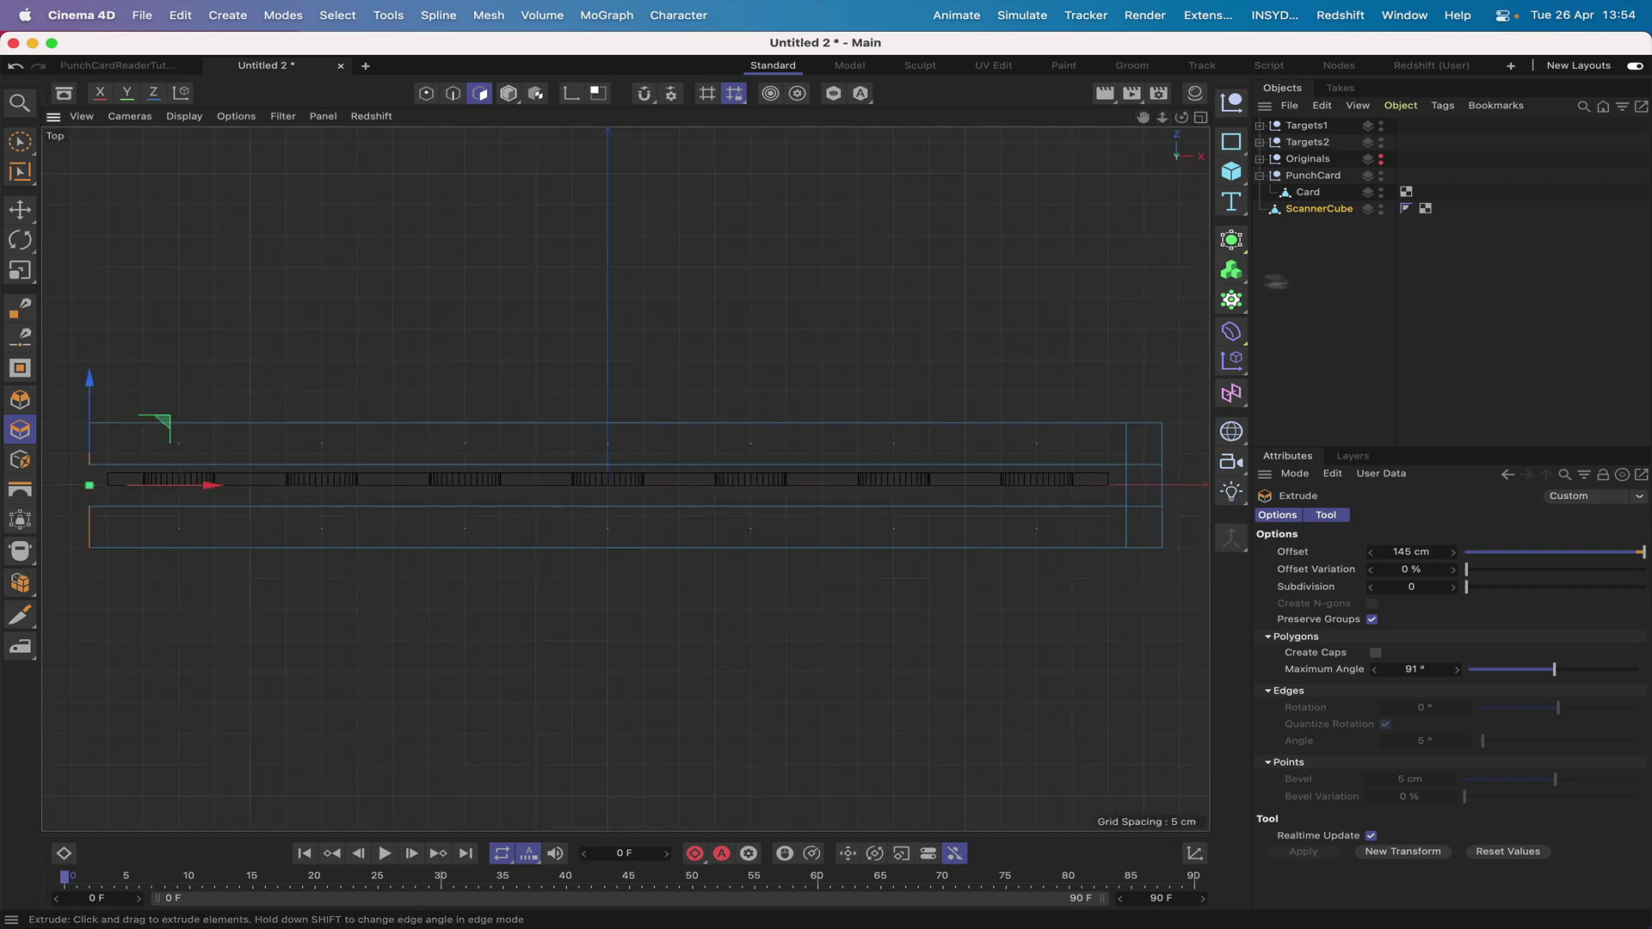
- Nudge Targets1 to Z 6.527 cm and Targets2 to Z −6.868 cm, flanking the card
click(1325, 266)
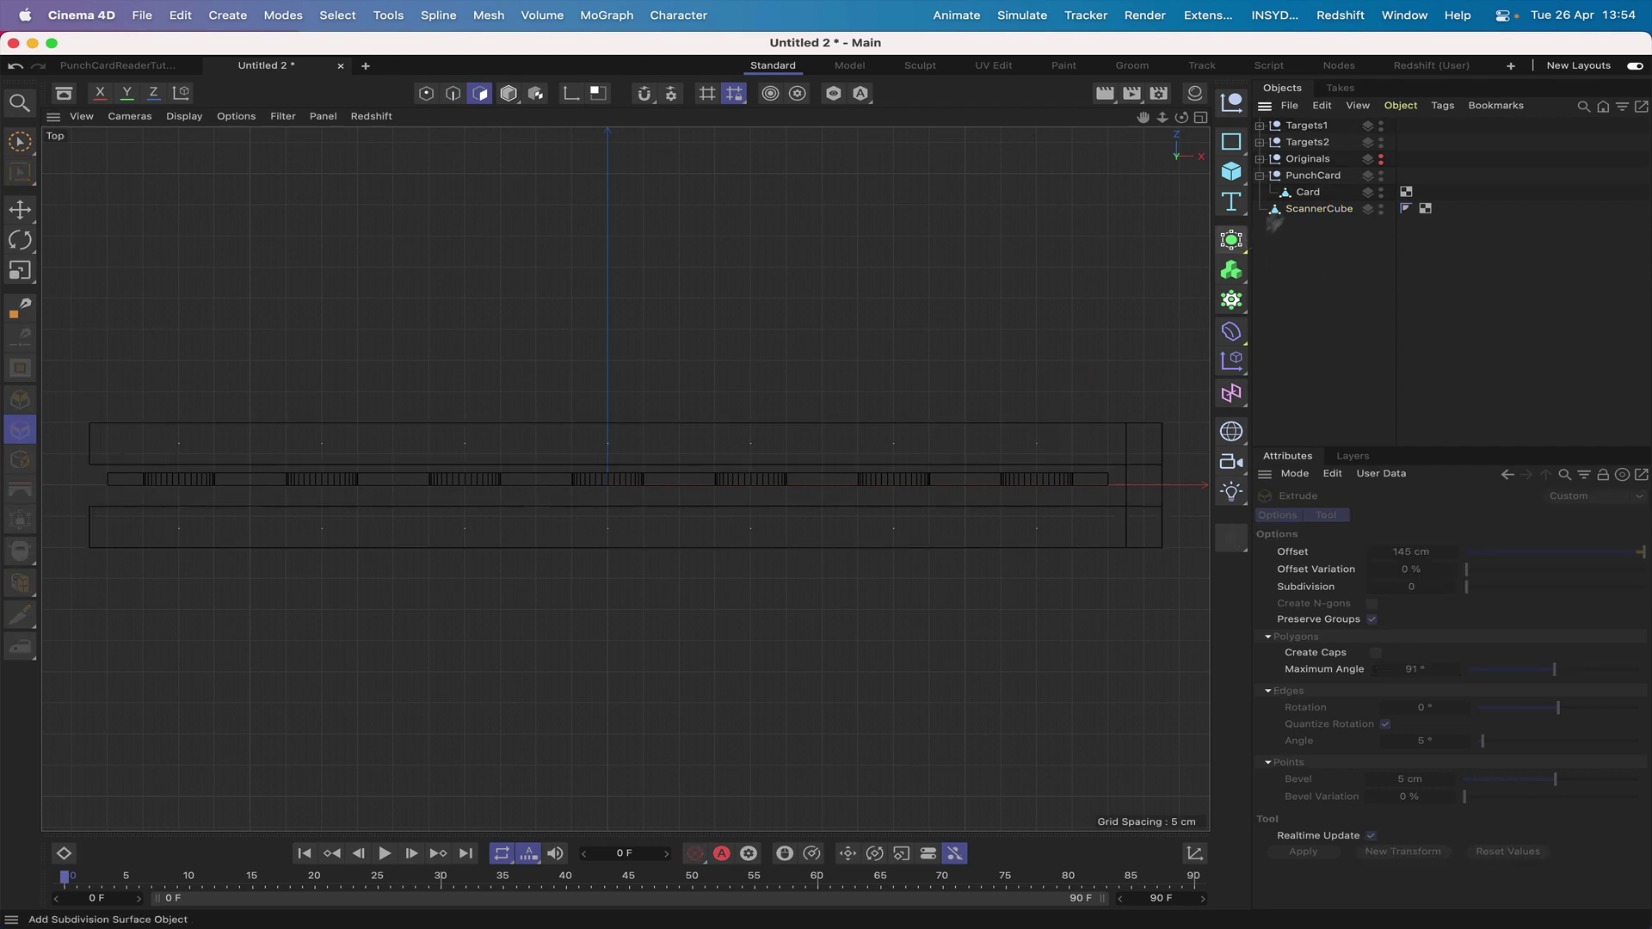
click(1314, 128)
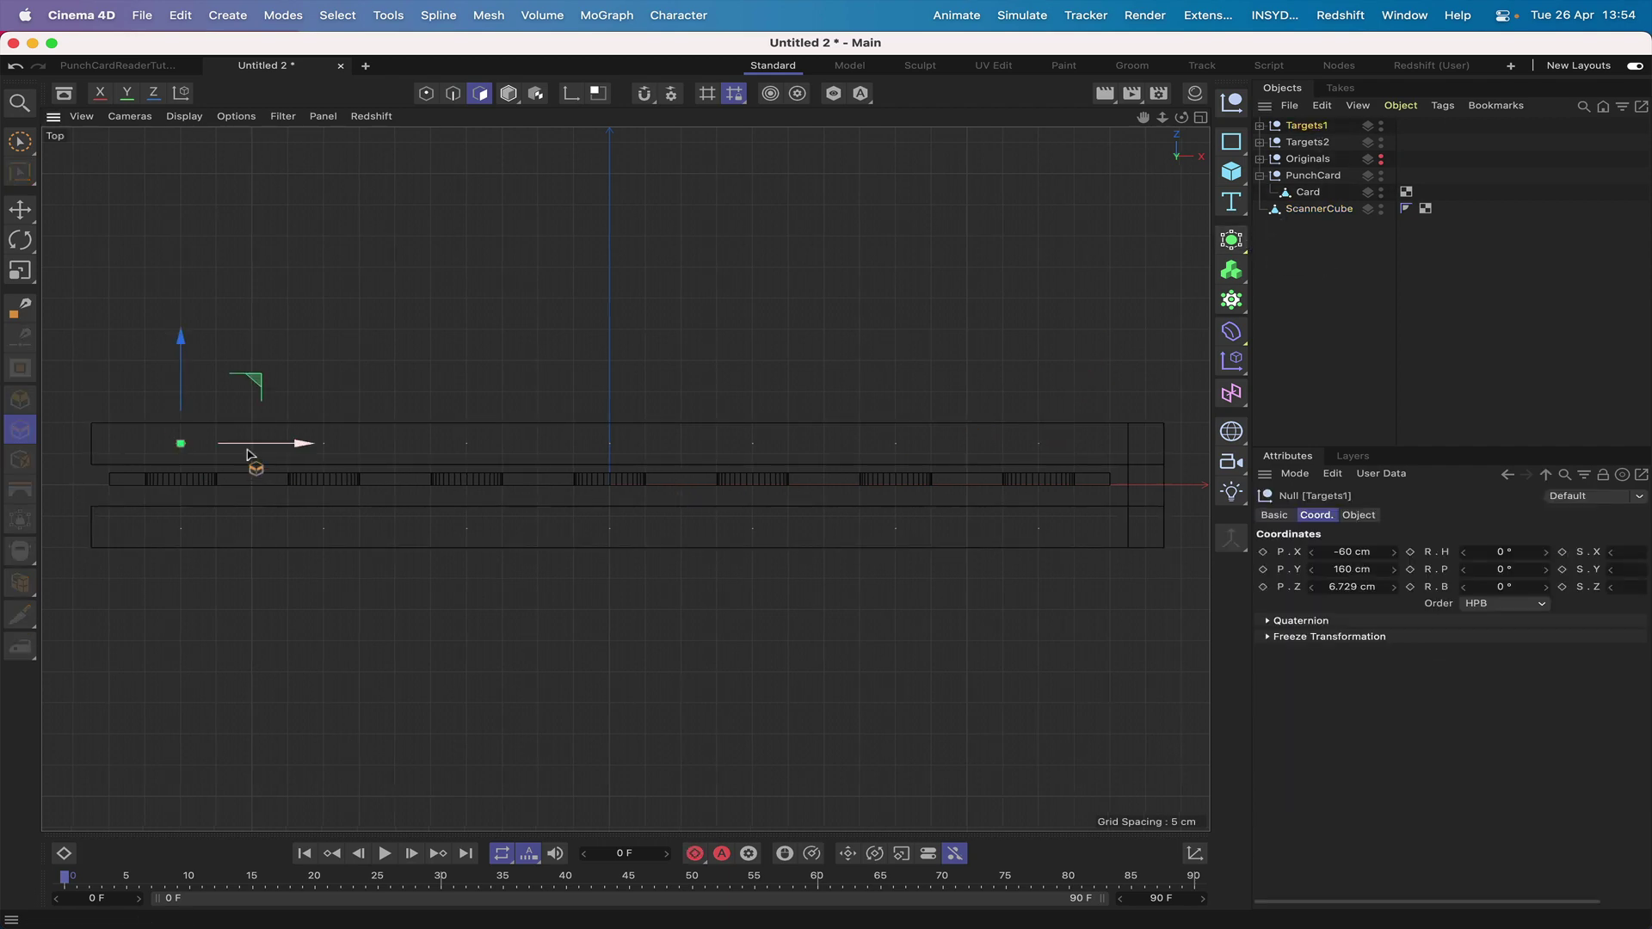
drag(180, 376, 186, 379)
click(1307, 142)
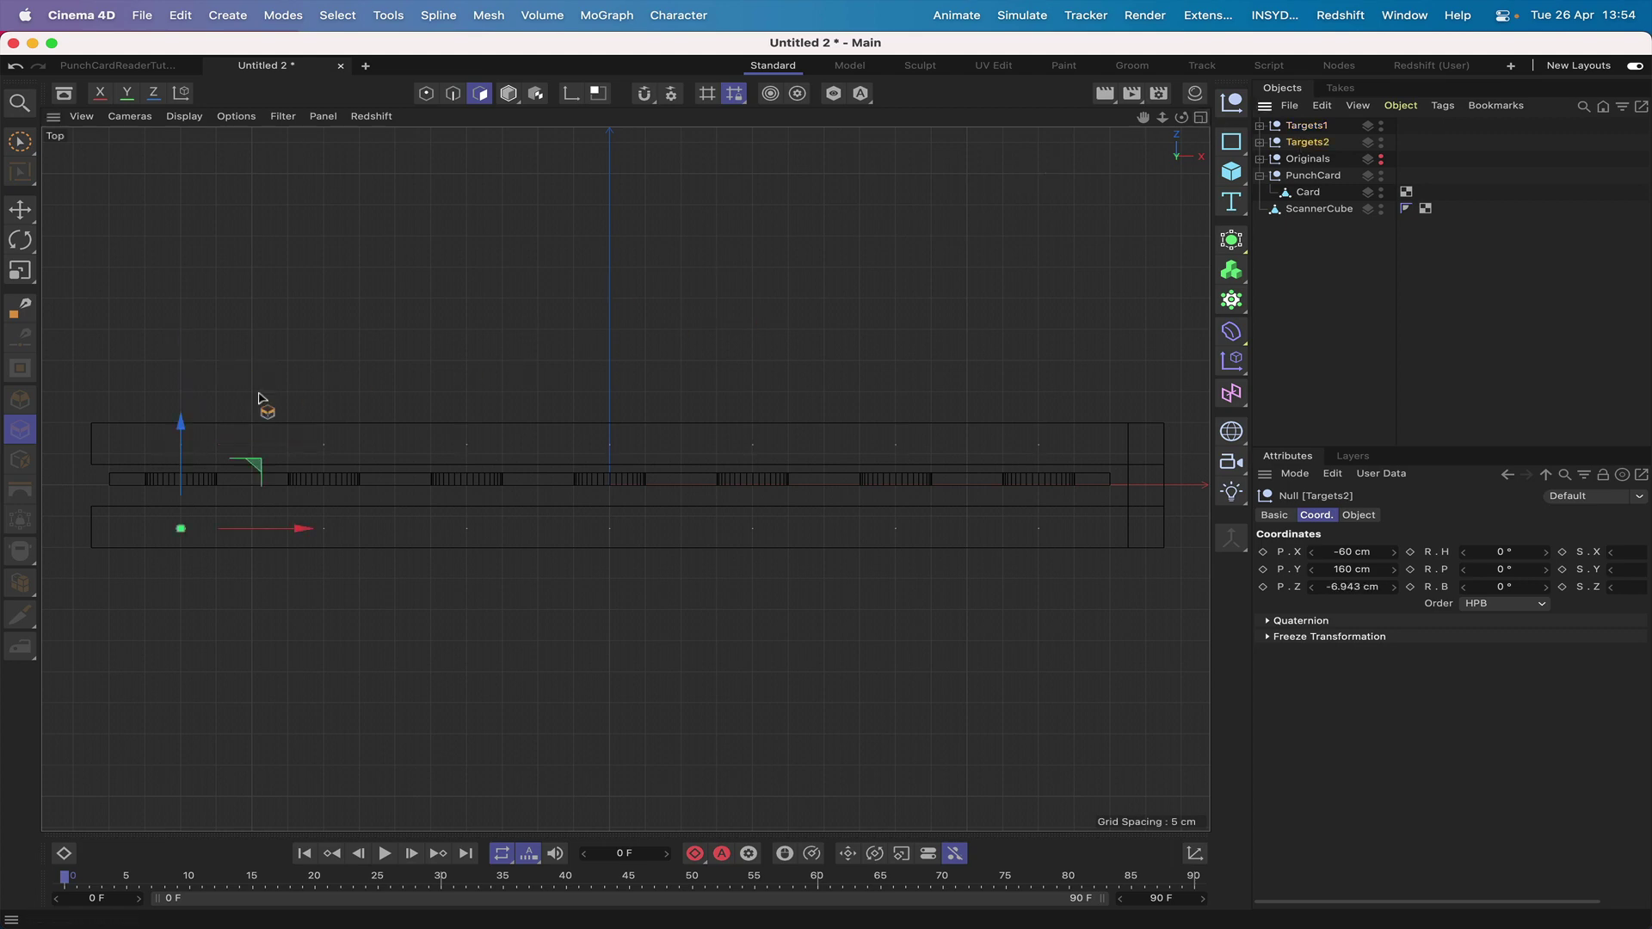
drag(184, 427, 181, 430)
key(F1)
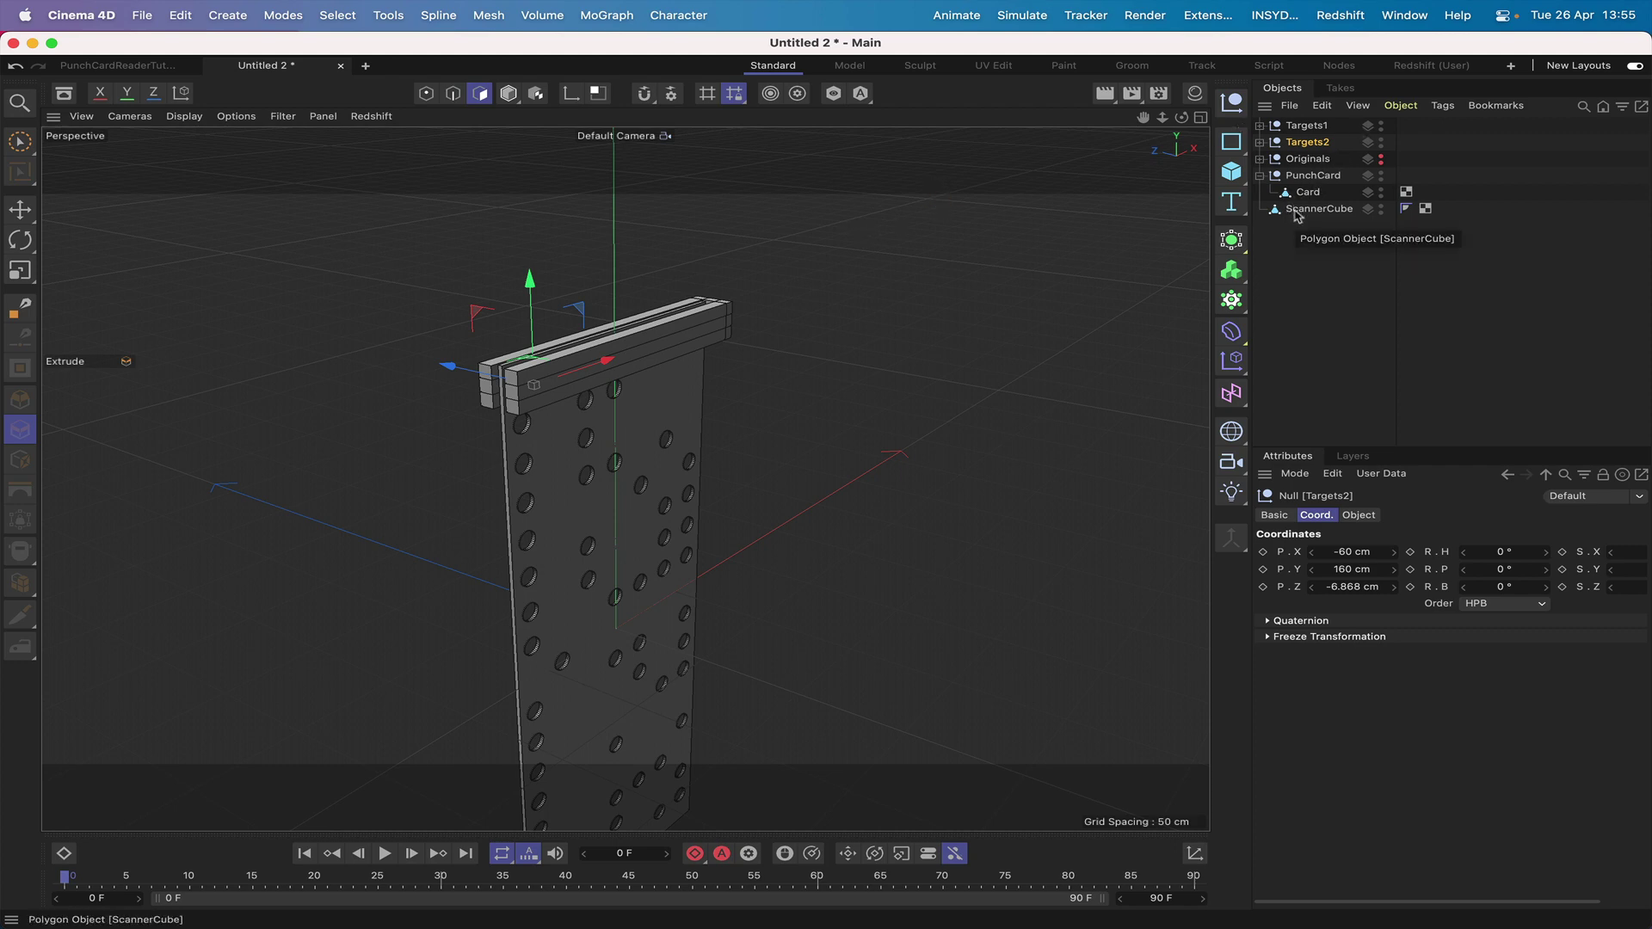
- Group ScannerCube under a new null named ScannerAssembly
click(1307, 214)
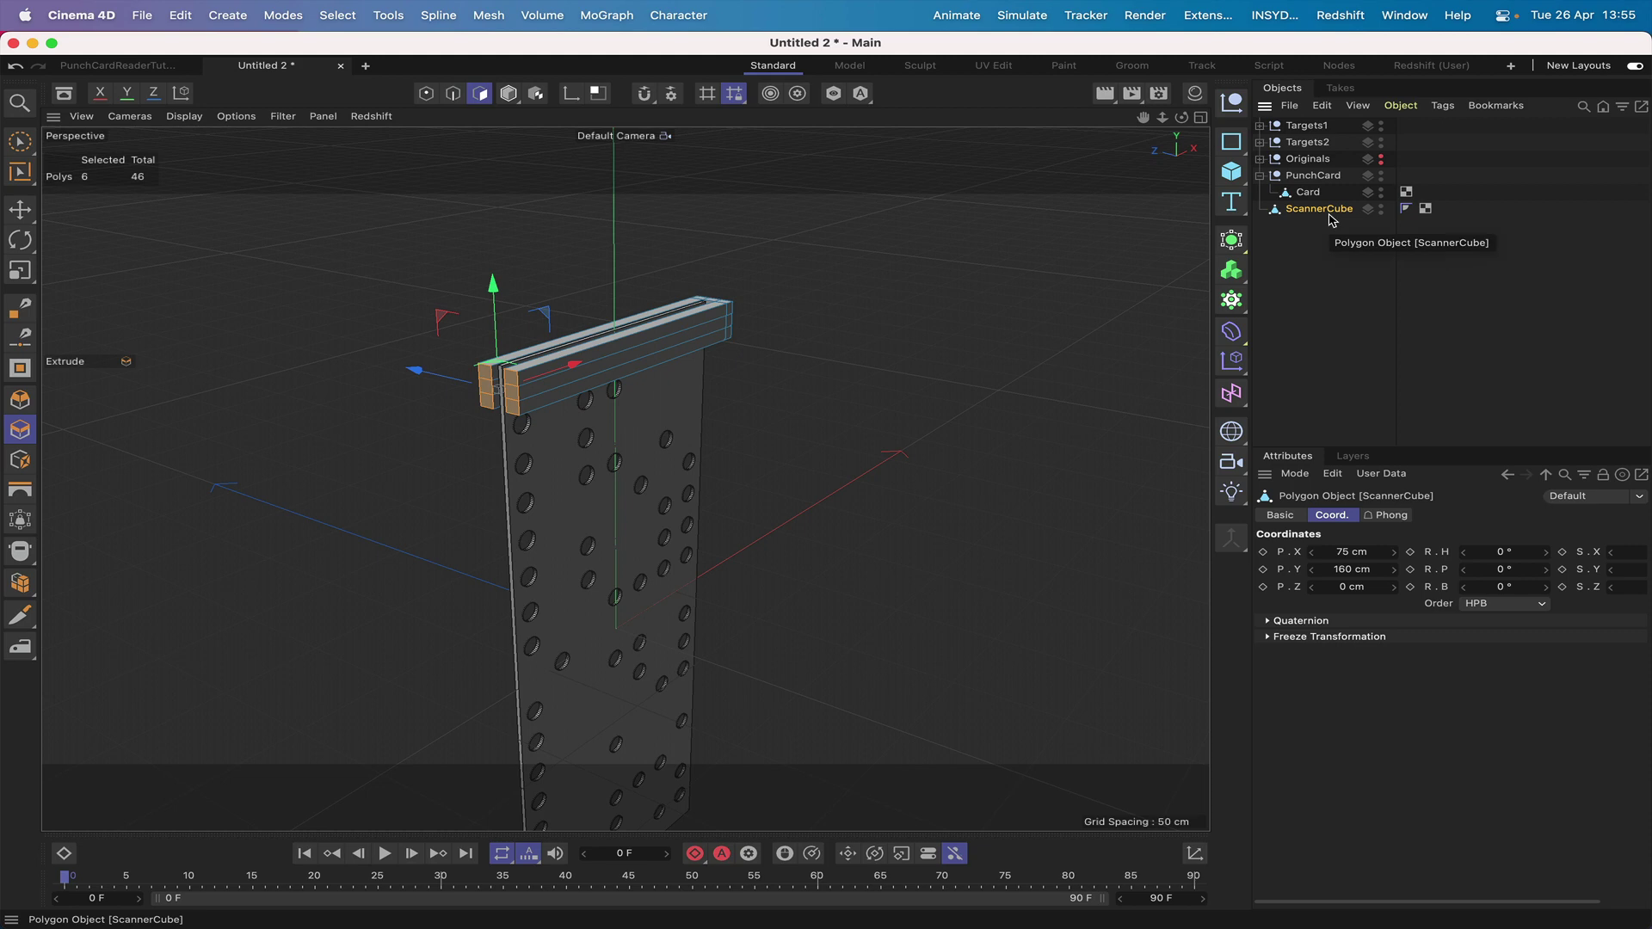
key(alt+g)
double_click(1297, 210)
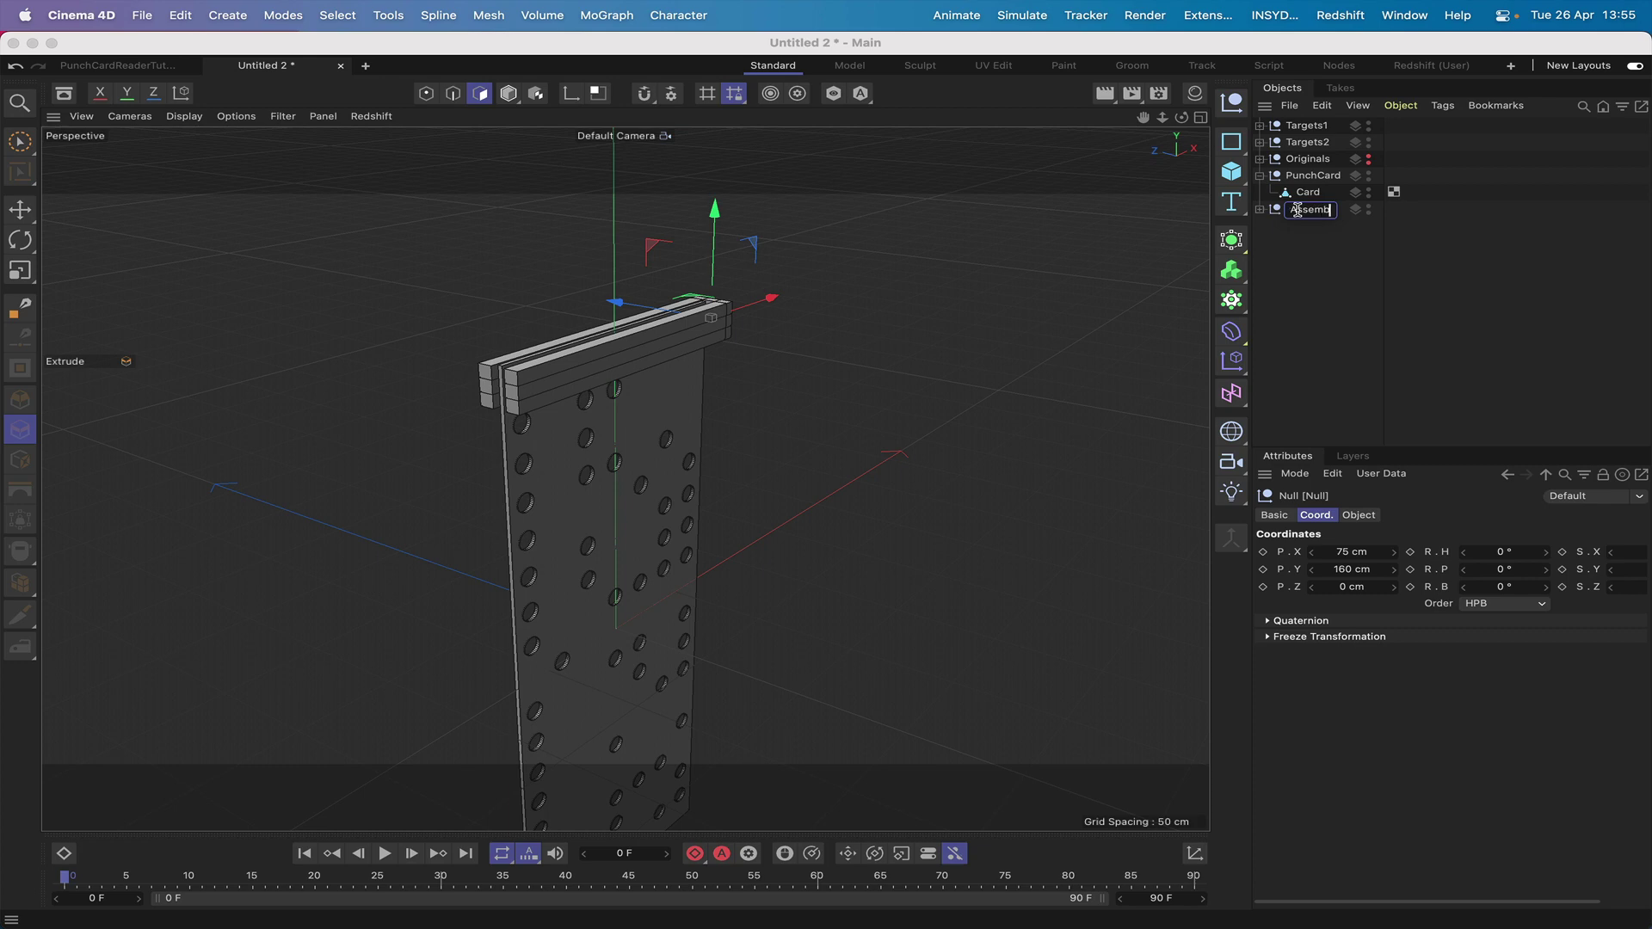
key(Return)
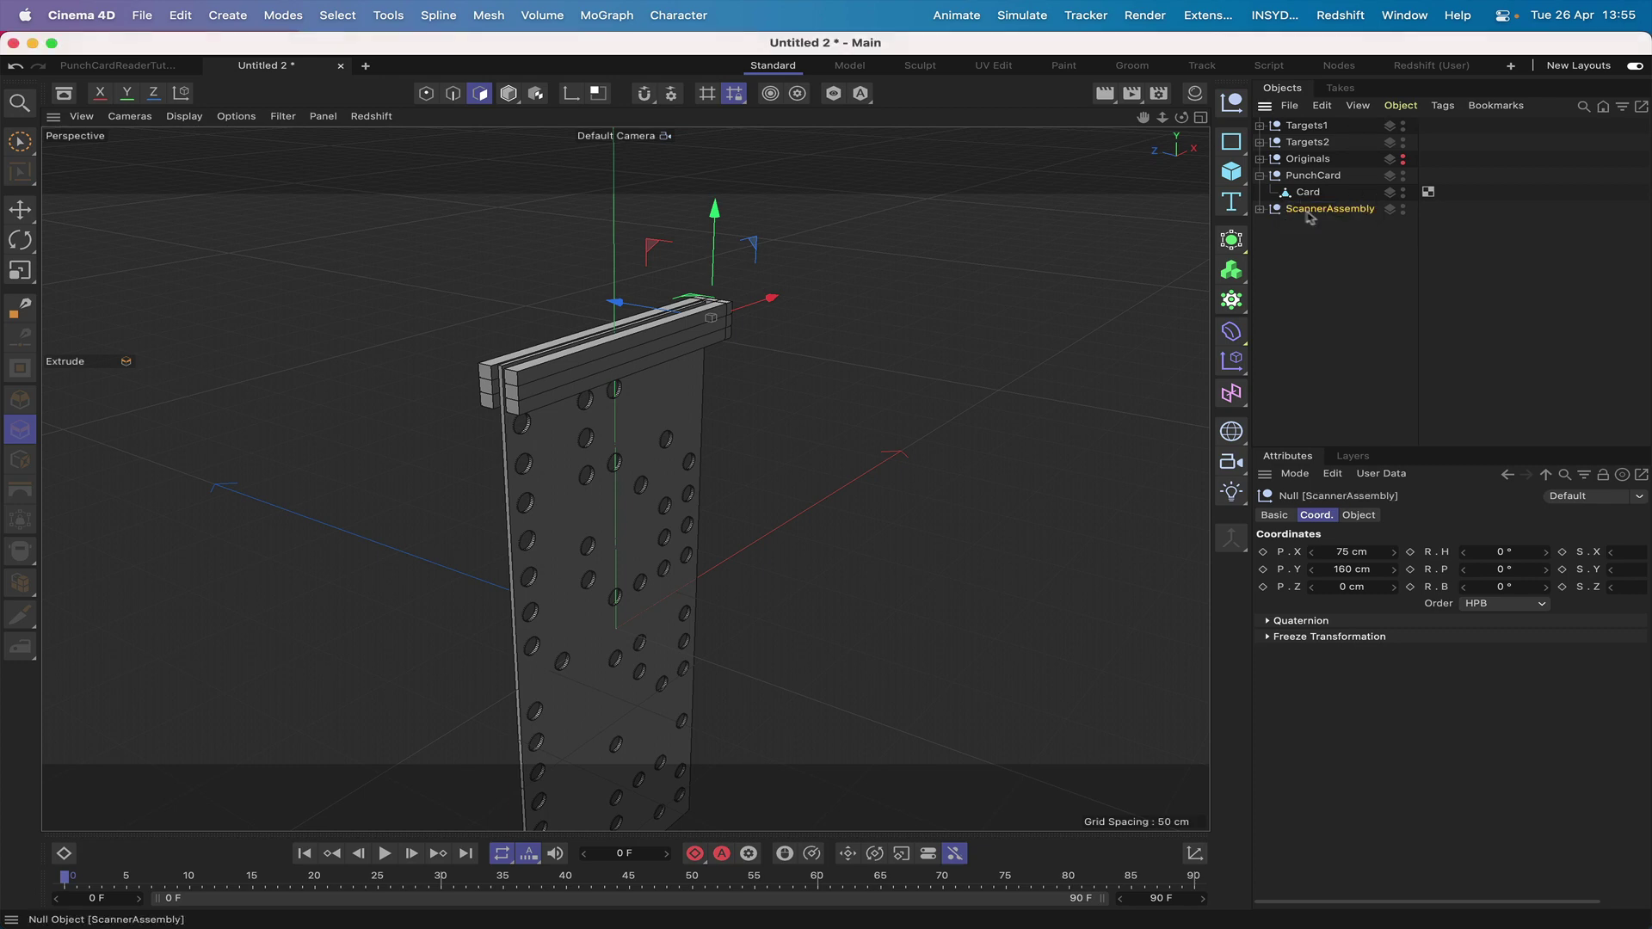
click(1260, 209)
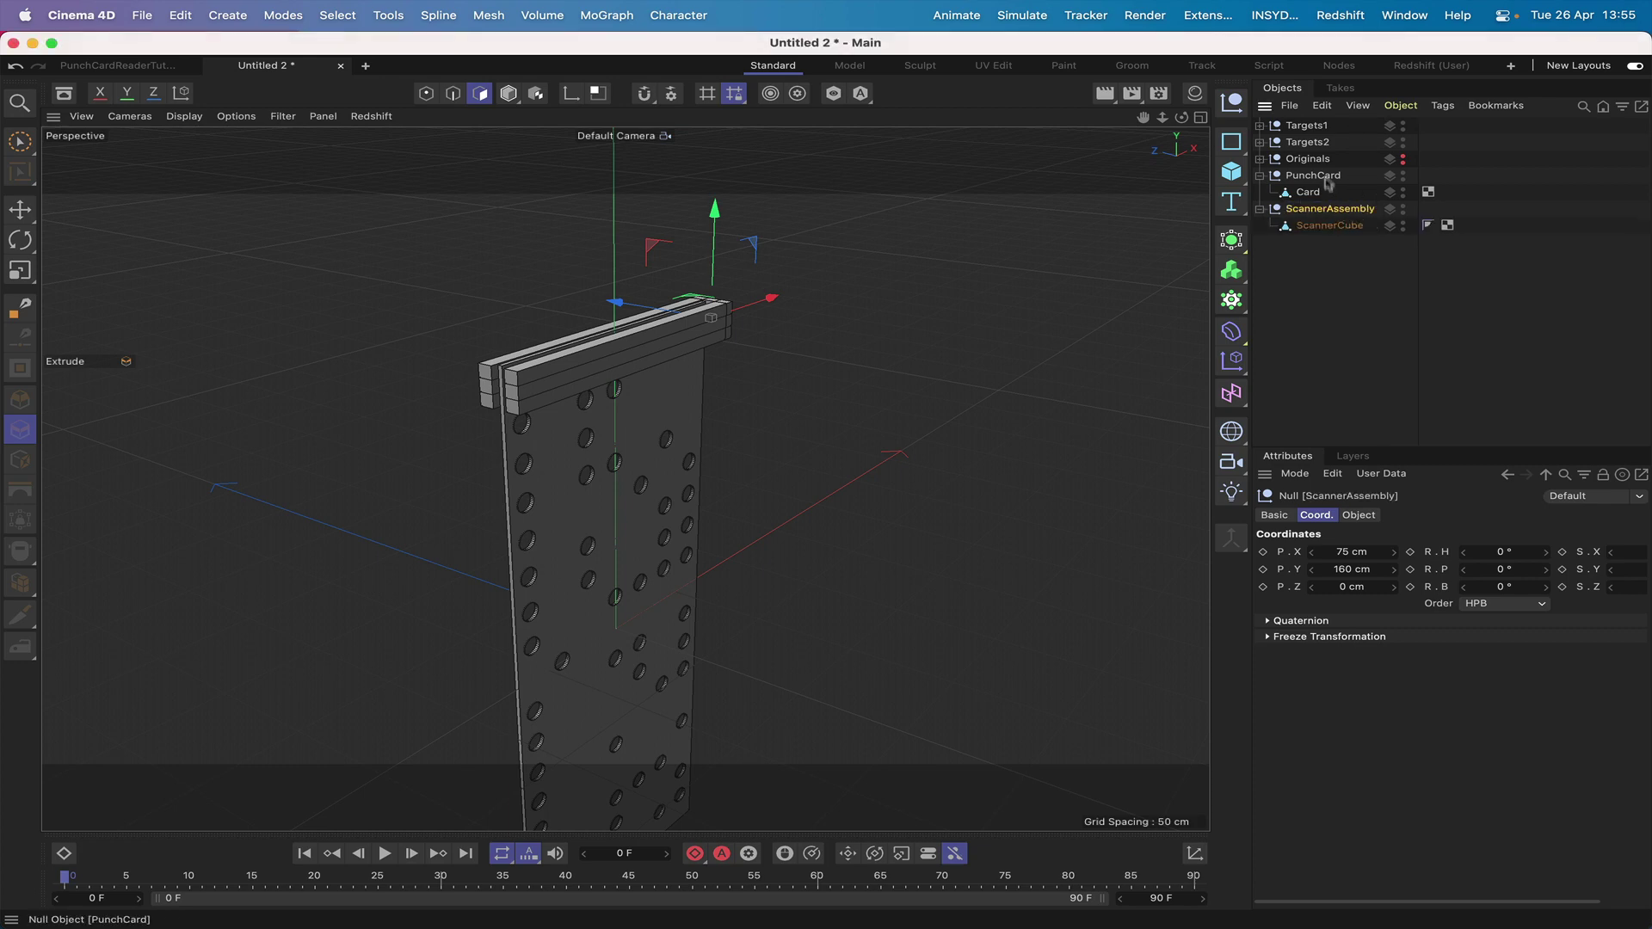
- Parent Targets1 and Targets2 under ScannerCube in the Object Manager
click(1308, 143)
shift+click(1312, 127)
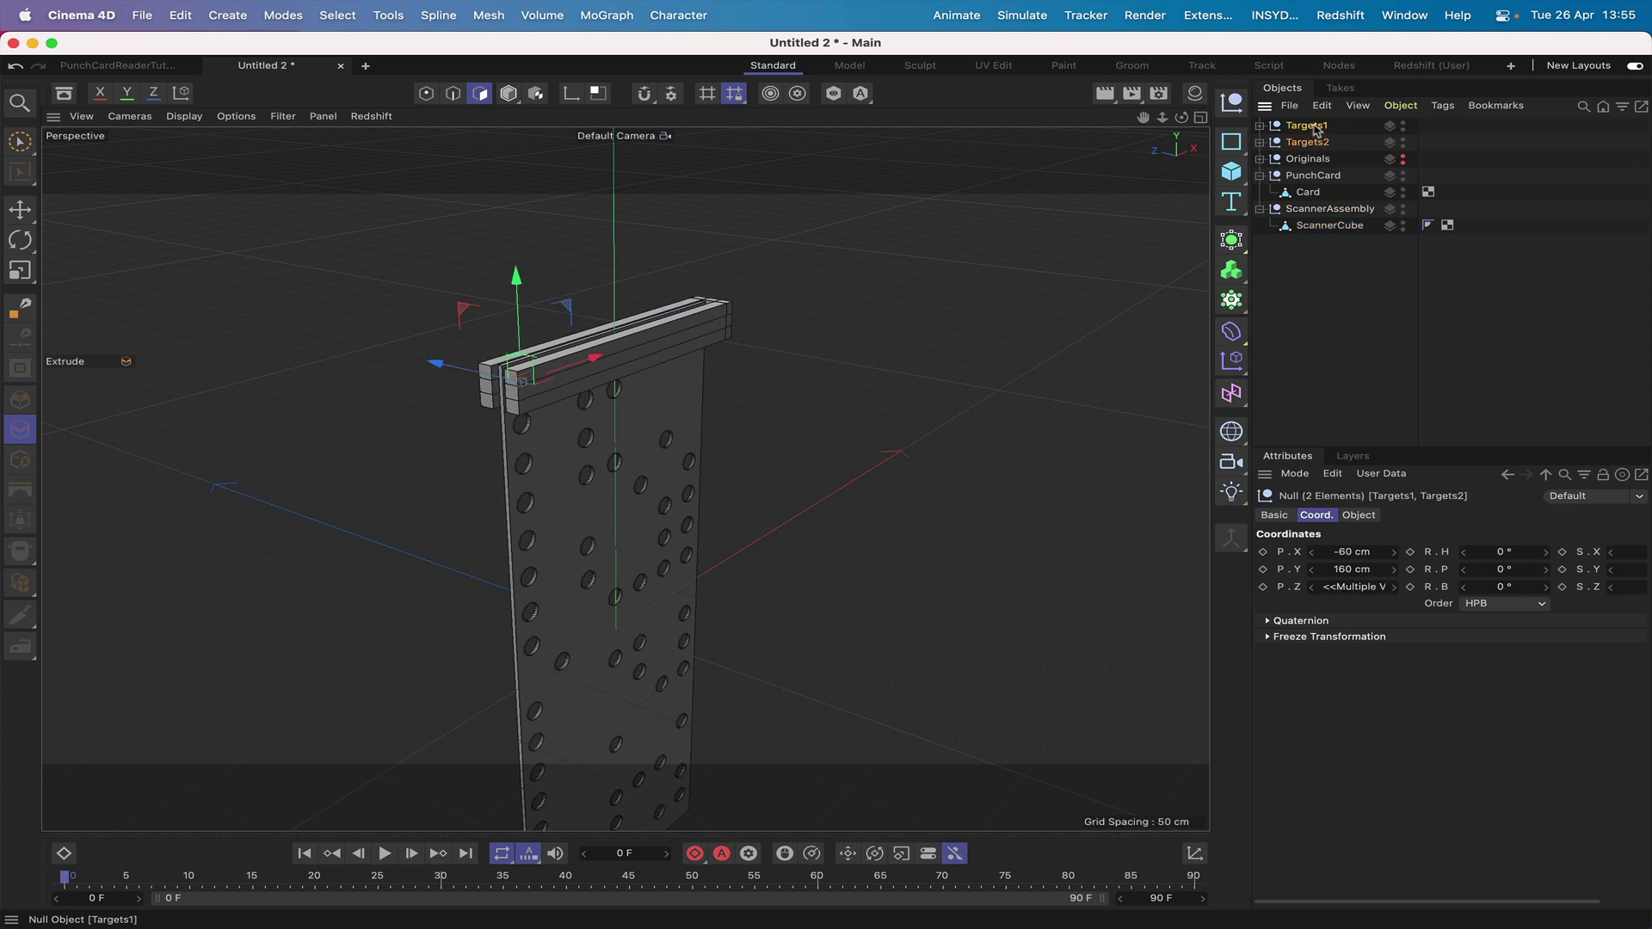
drag(1314, 129, 1323, 230)
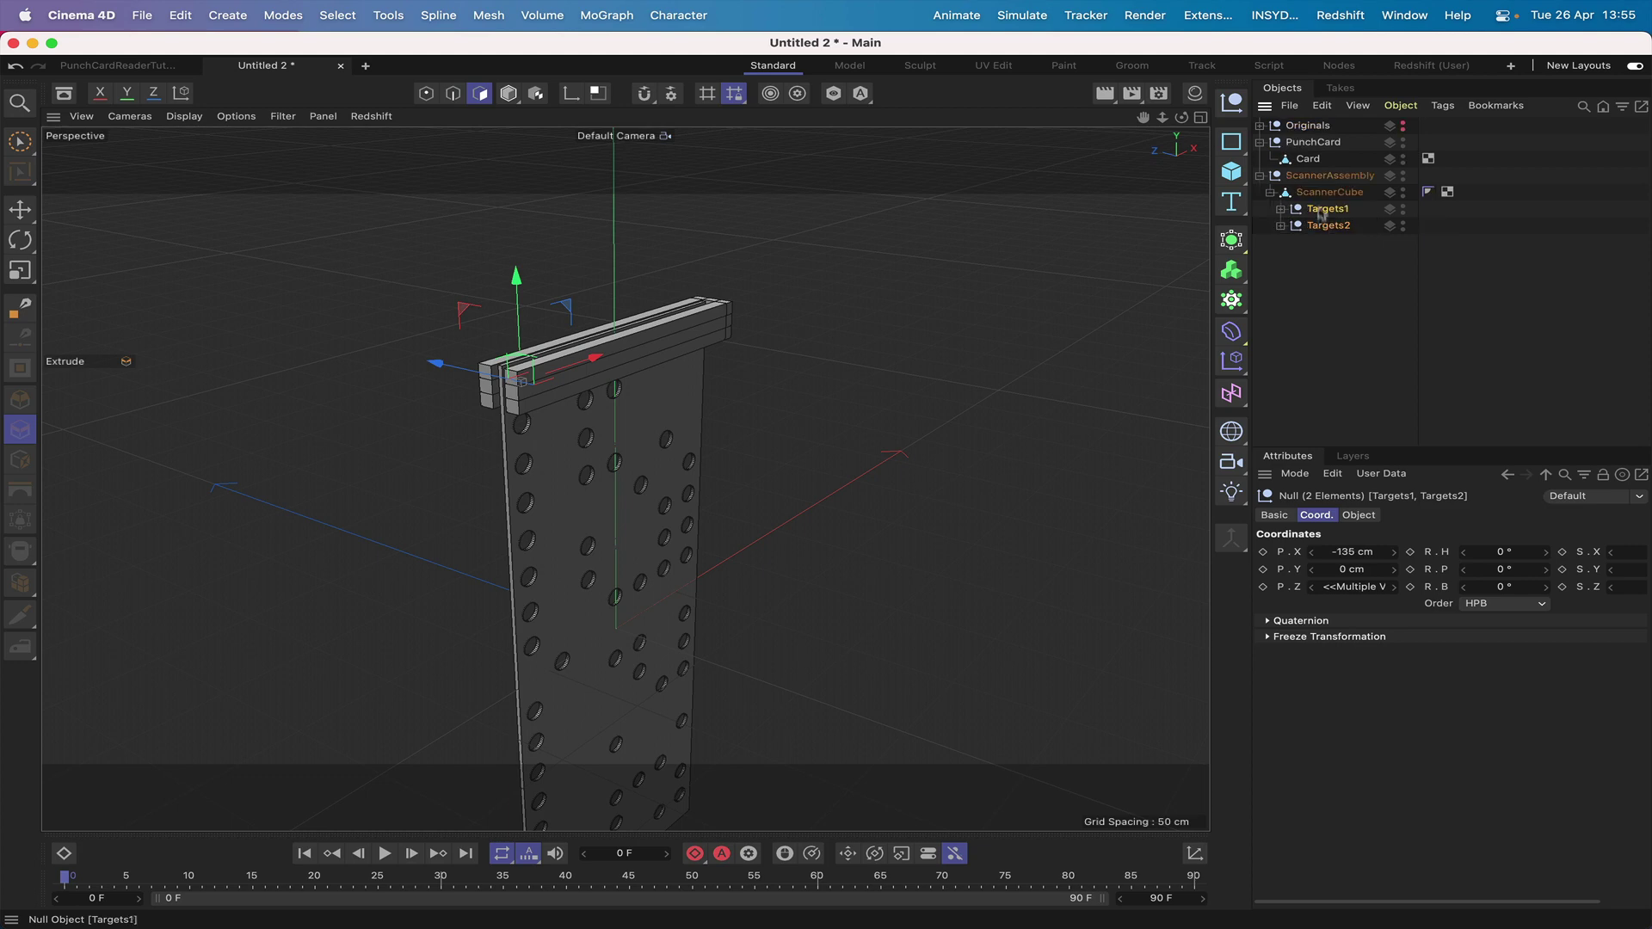
click(1316, 192)
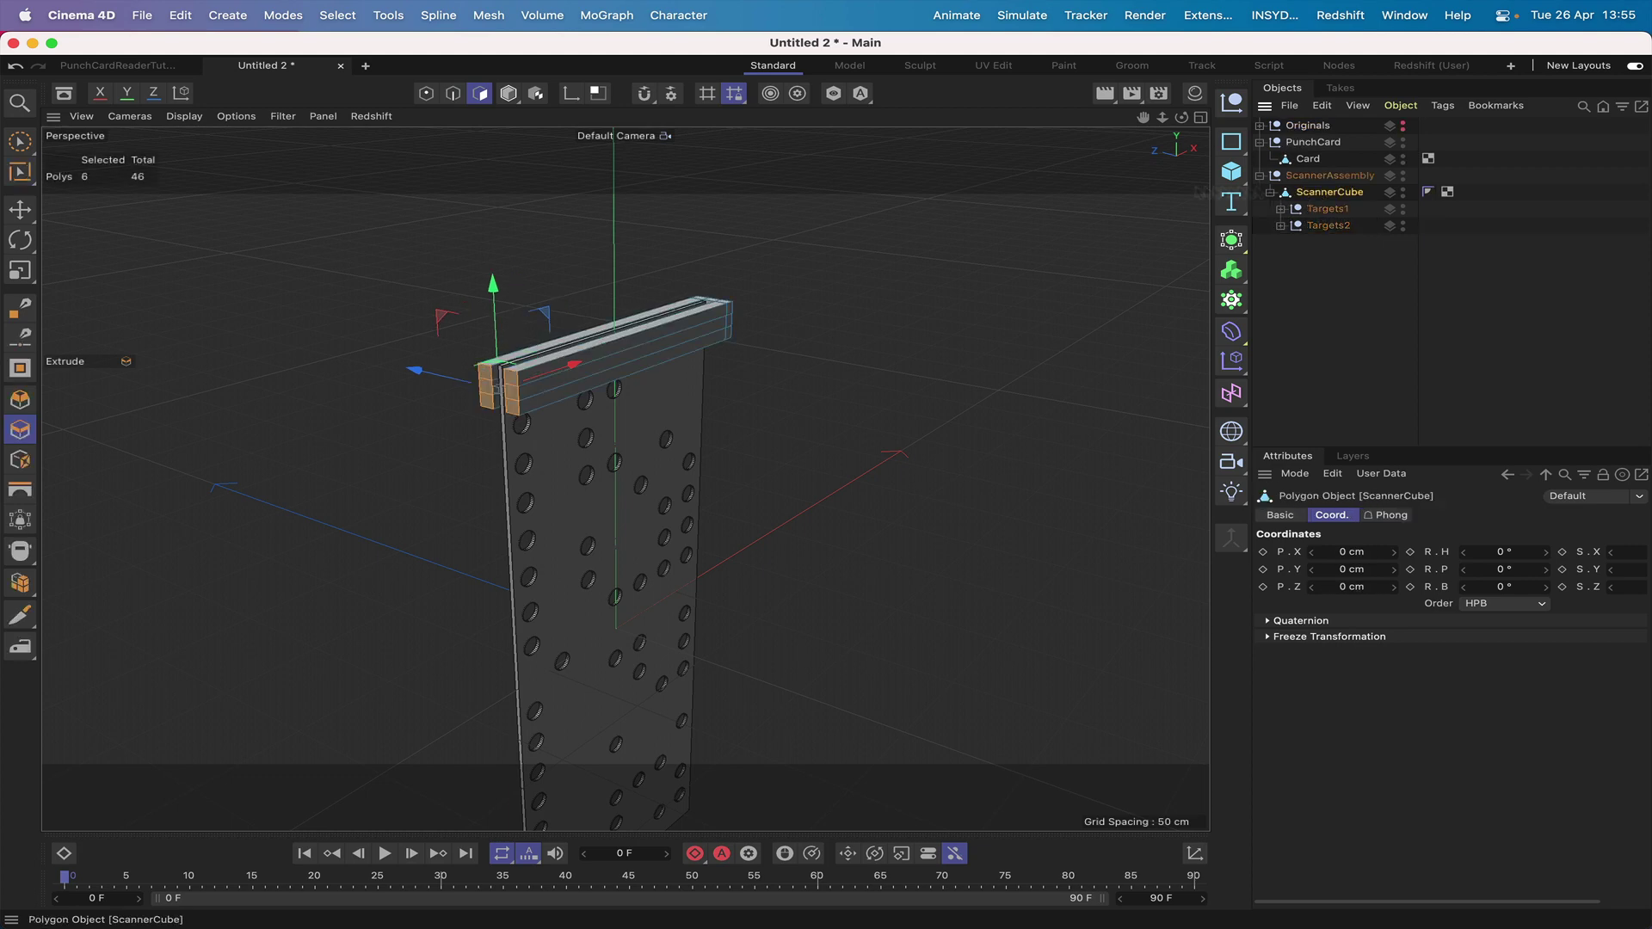
click(1277, 254)
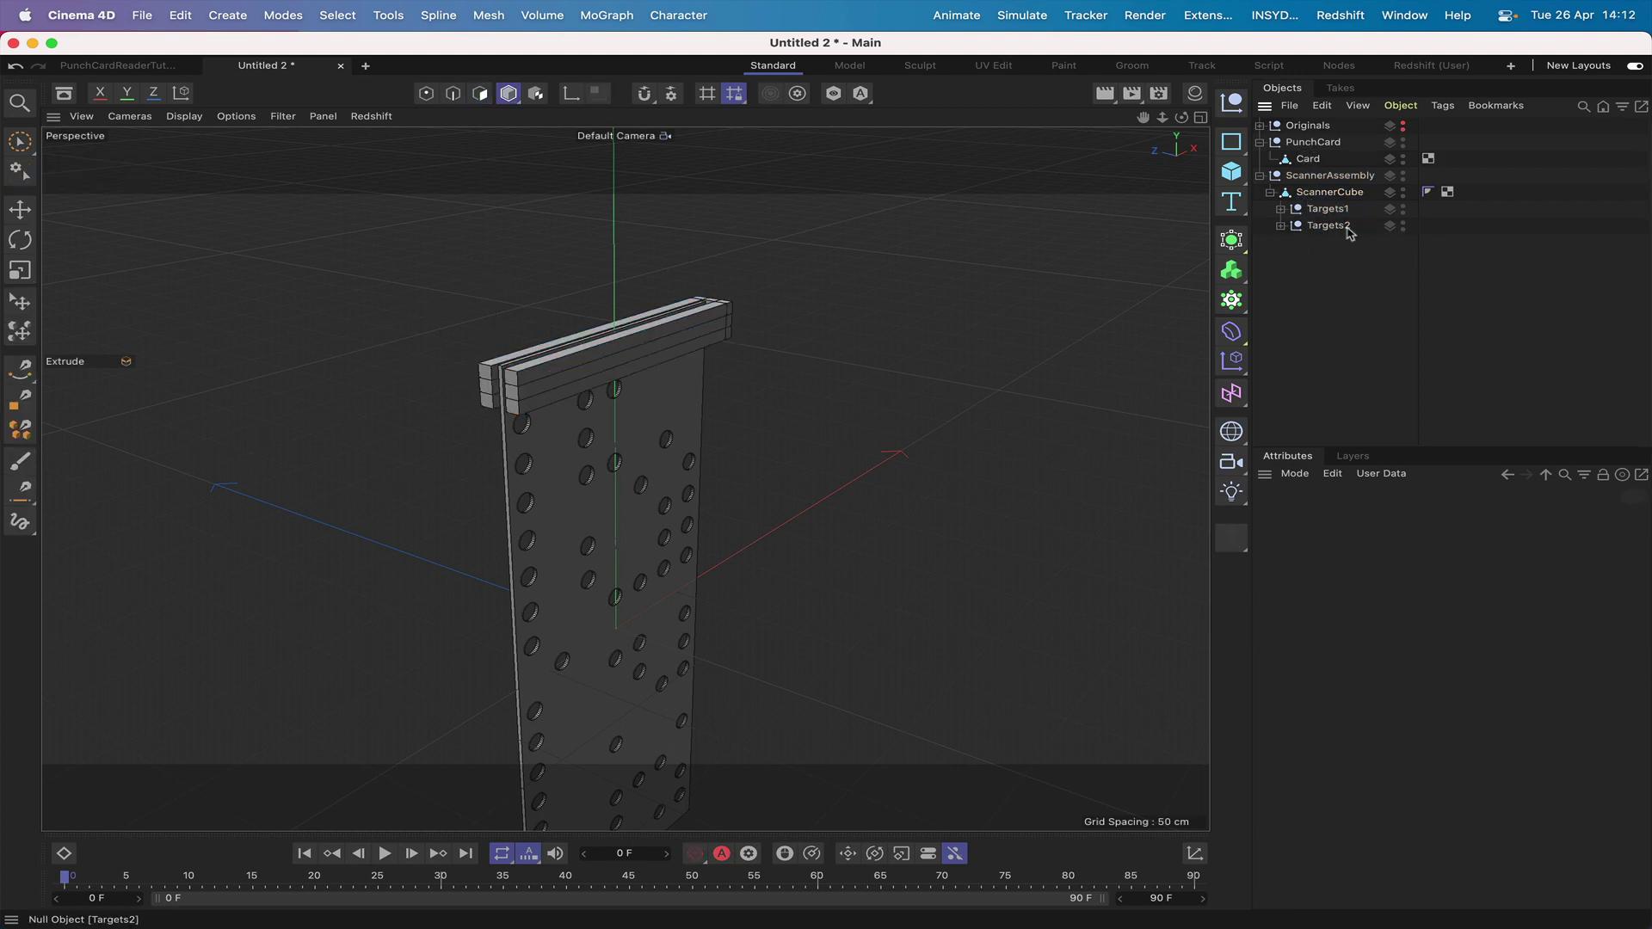
- Set ScannerAssembly's P.Z to 1 cm, checking the offset in the top view
click(1322, 178)
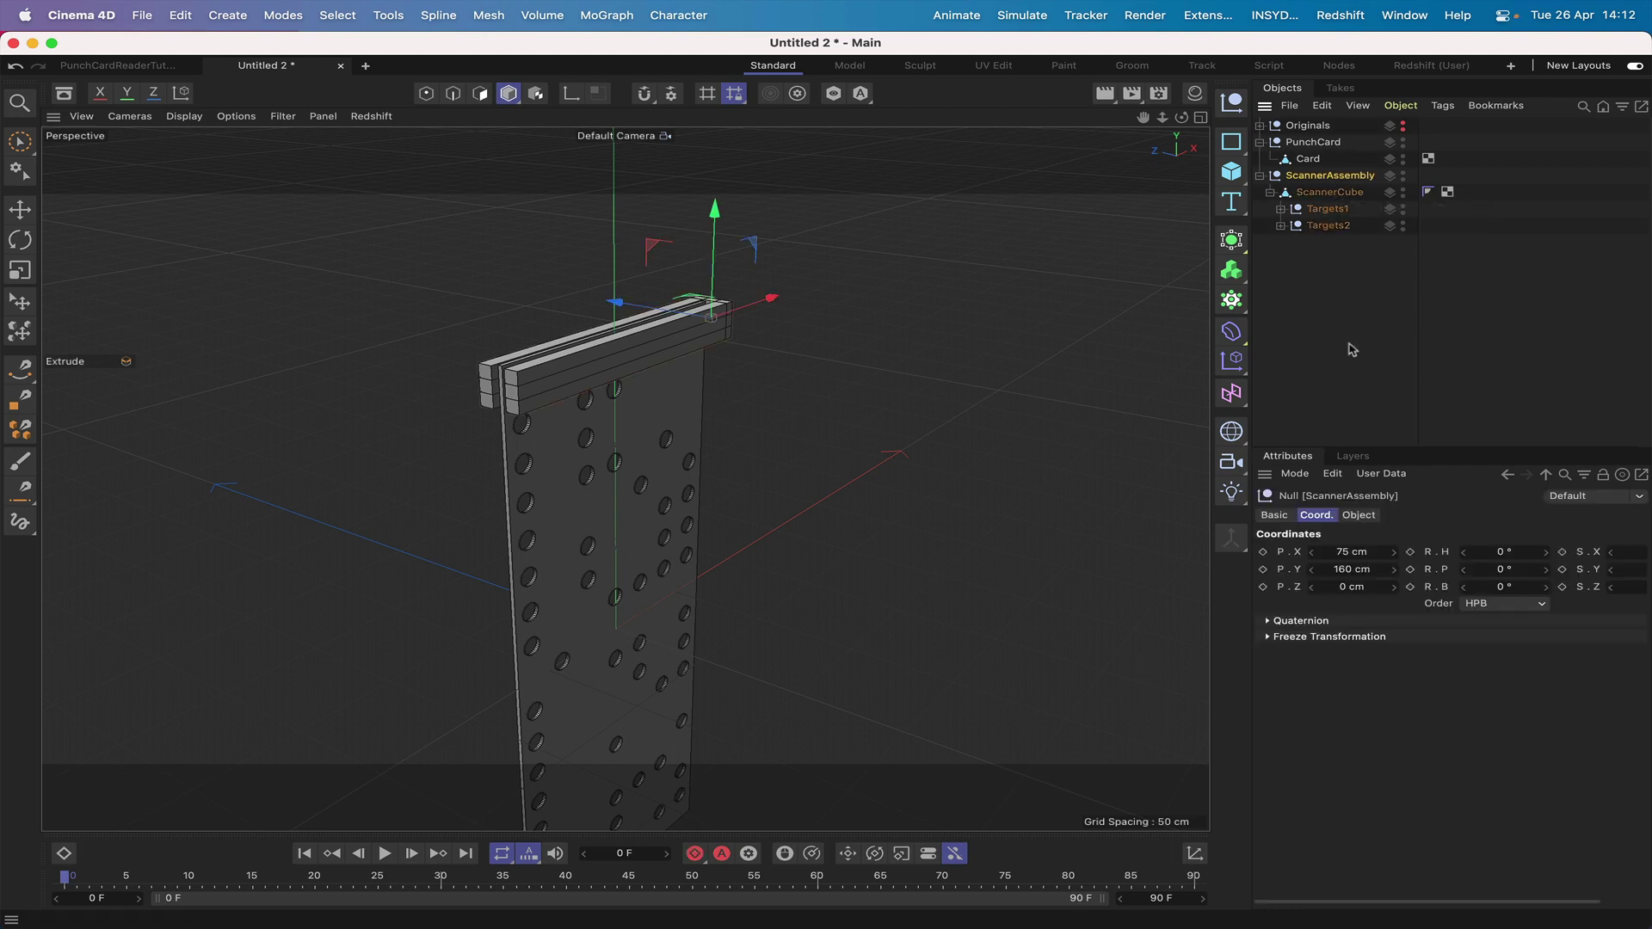
click(1343, 590)
key(Return)
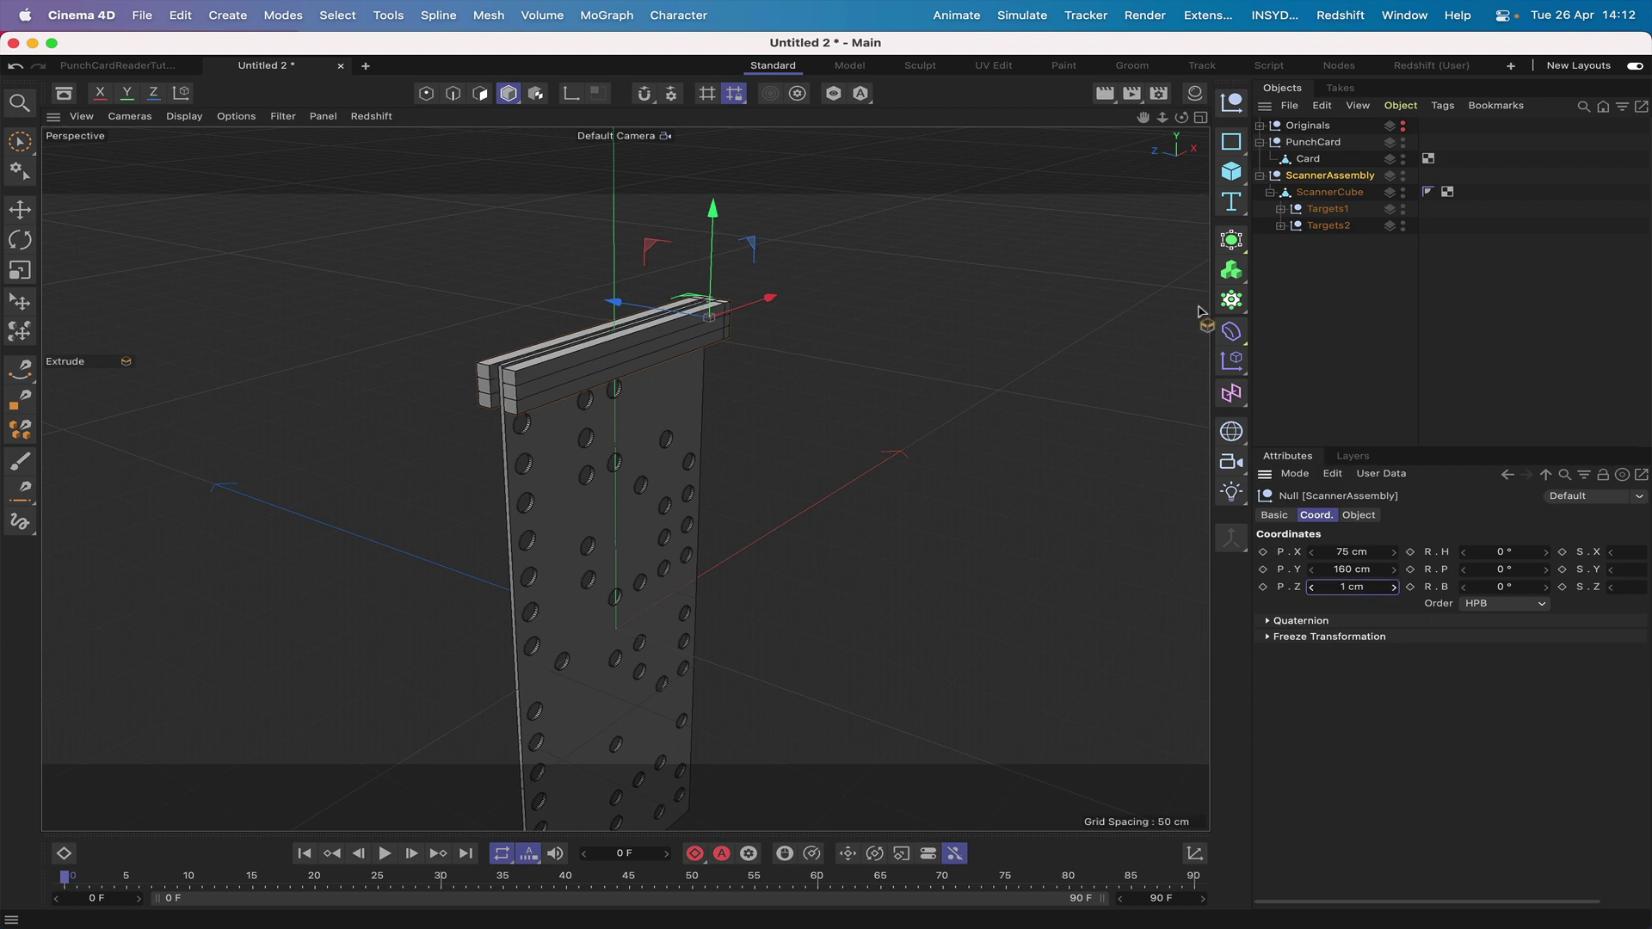
key(F2)
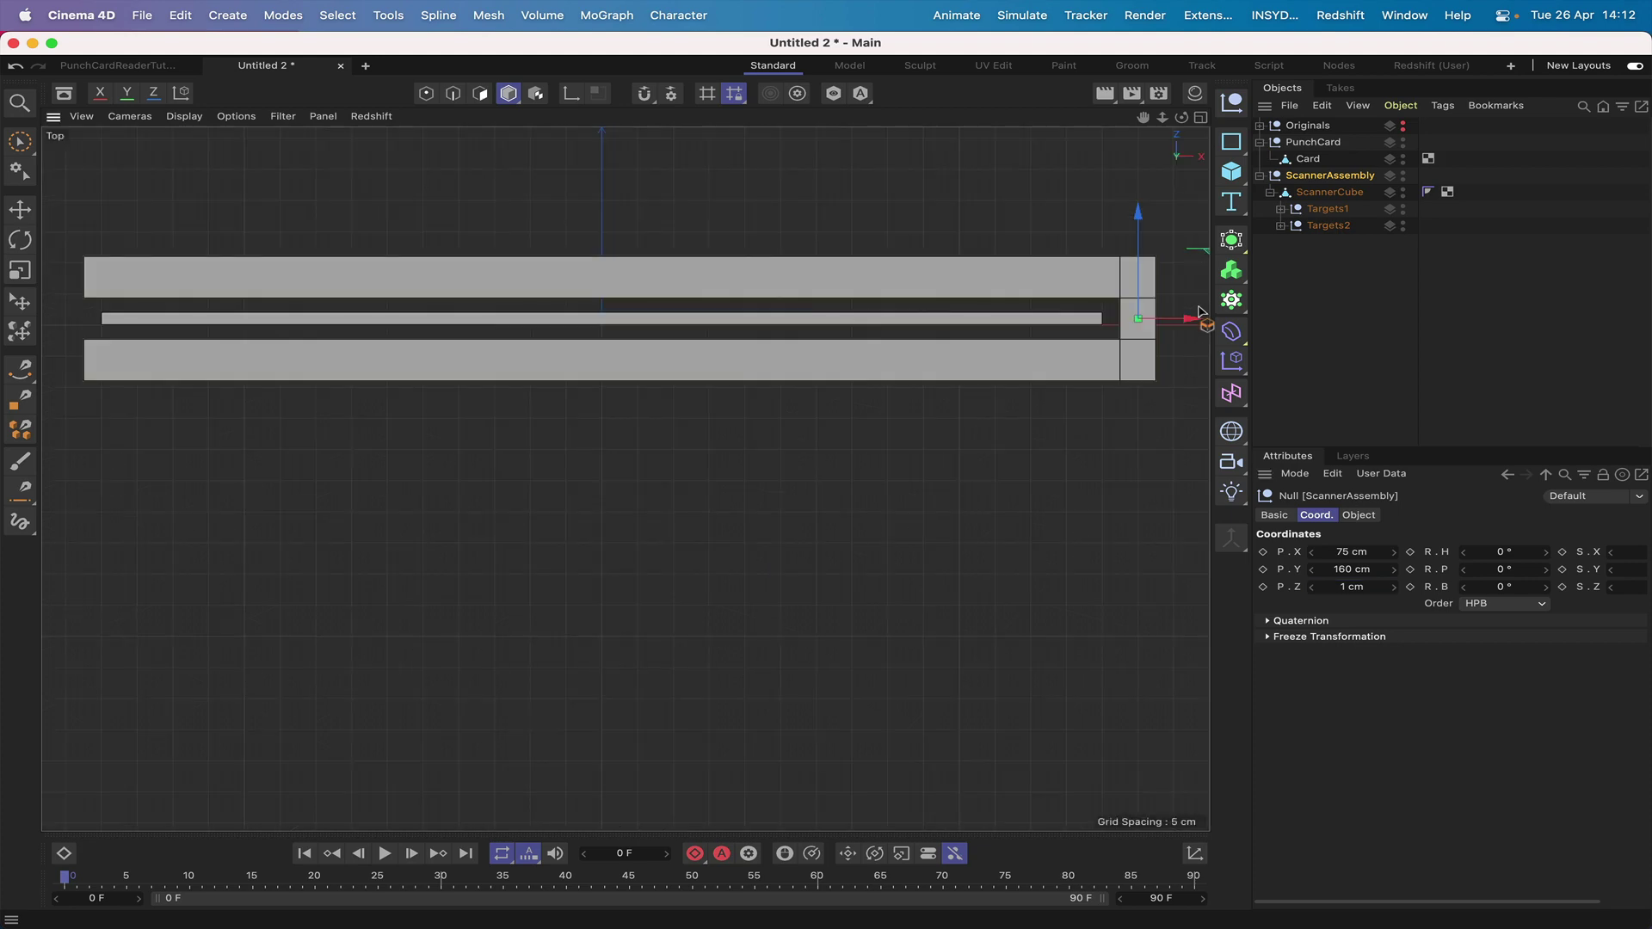
click(1349, 587)
click(1343, 588)
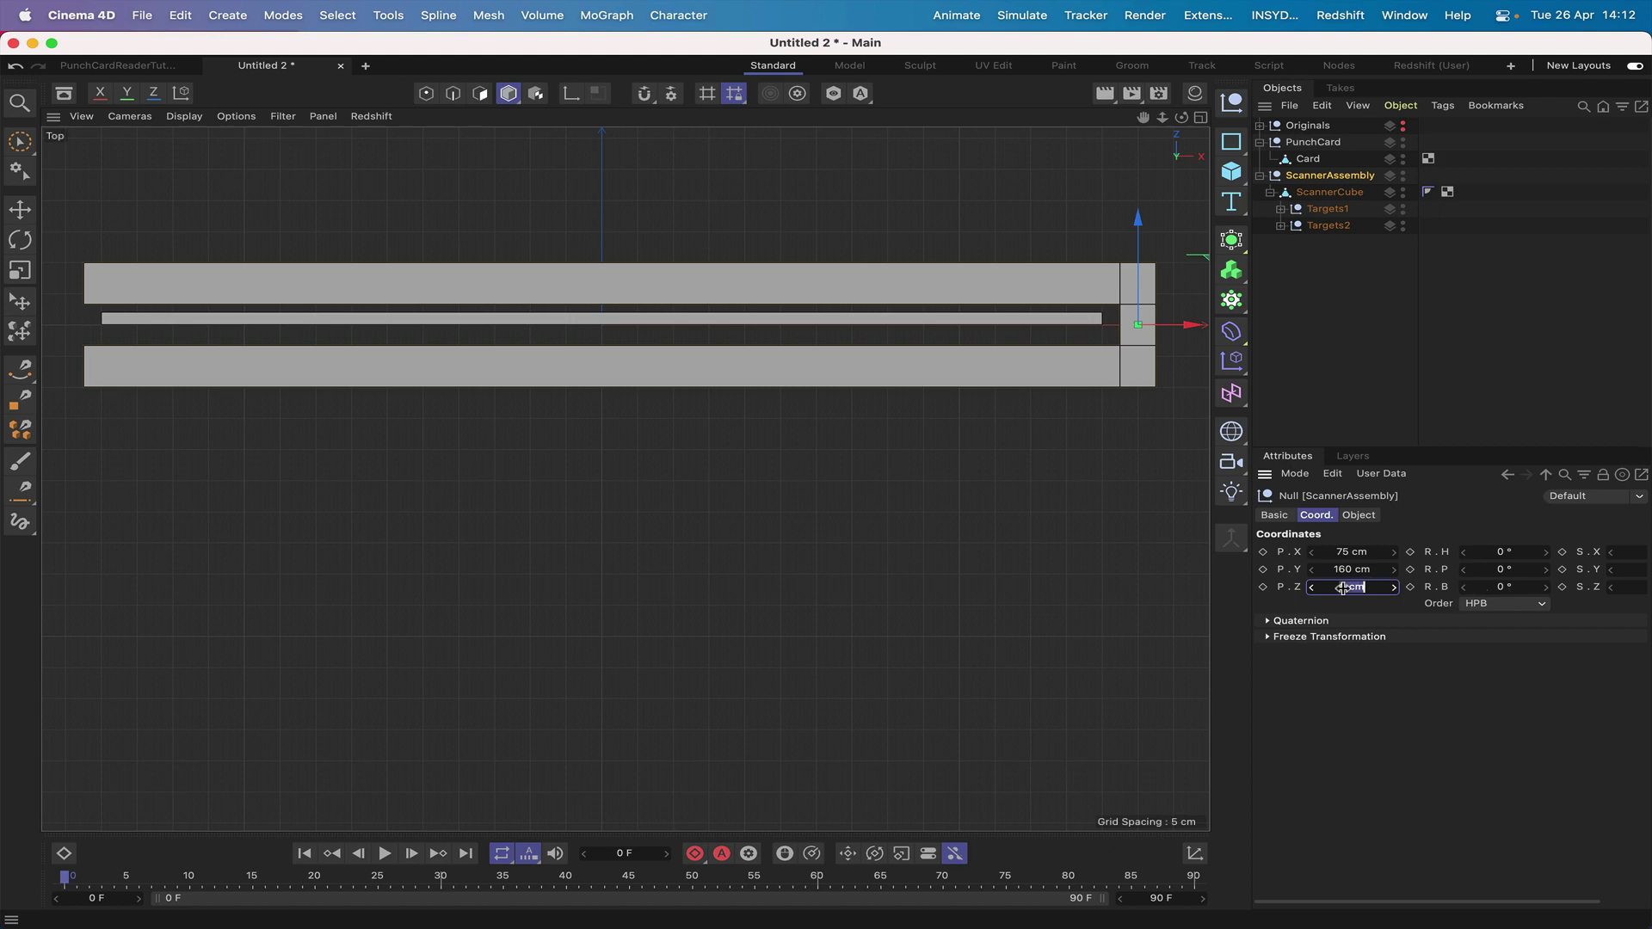
key(Return)
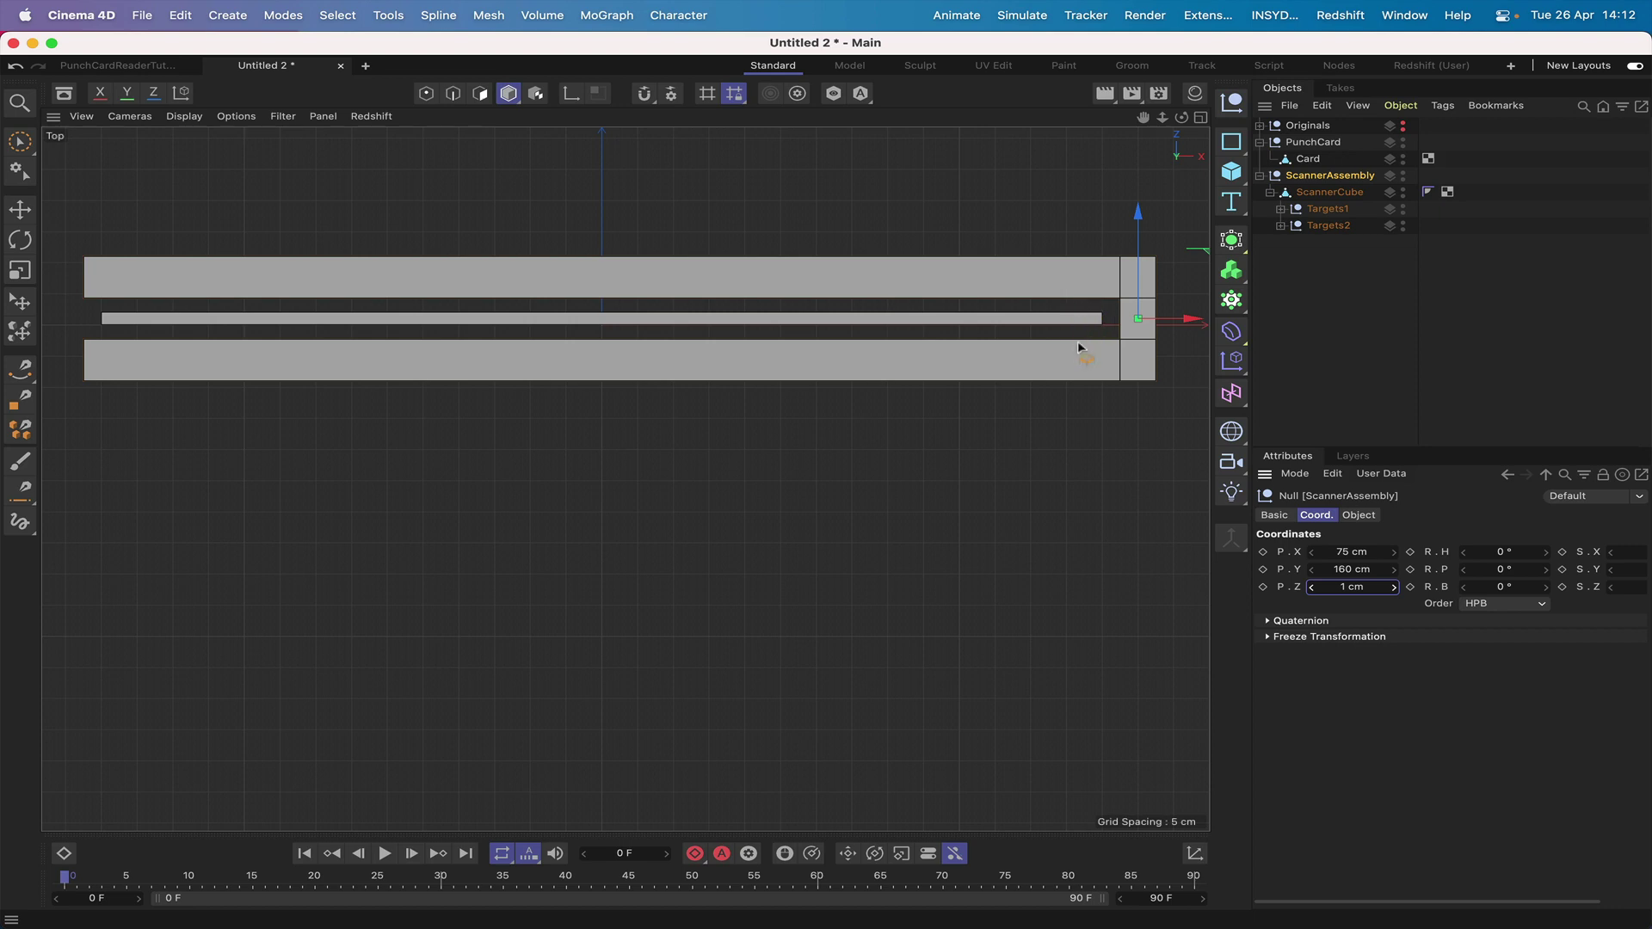
key(F1)
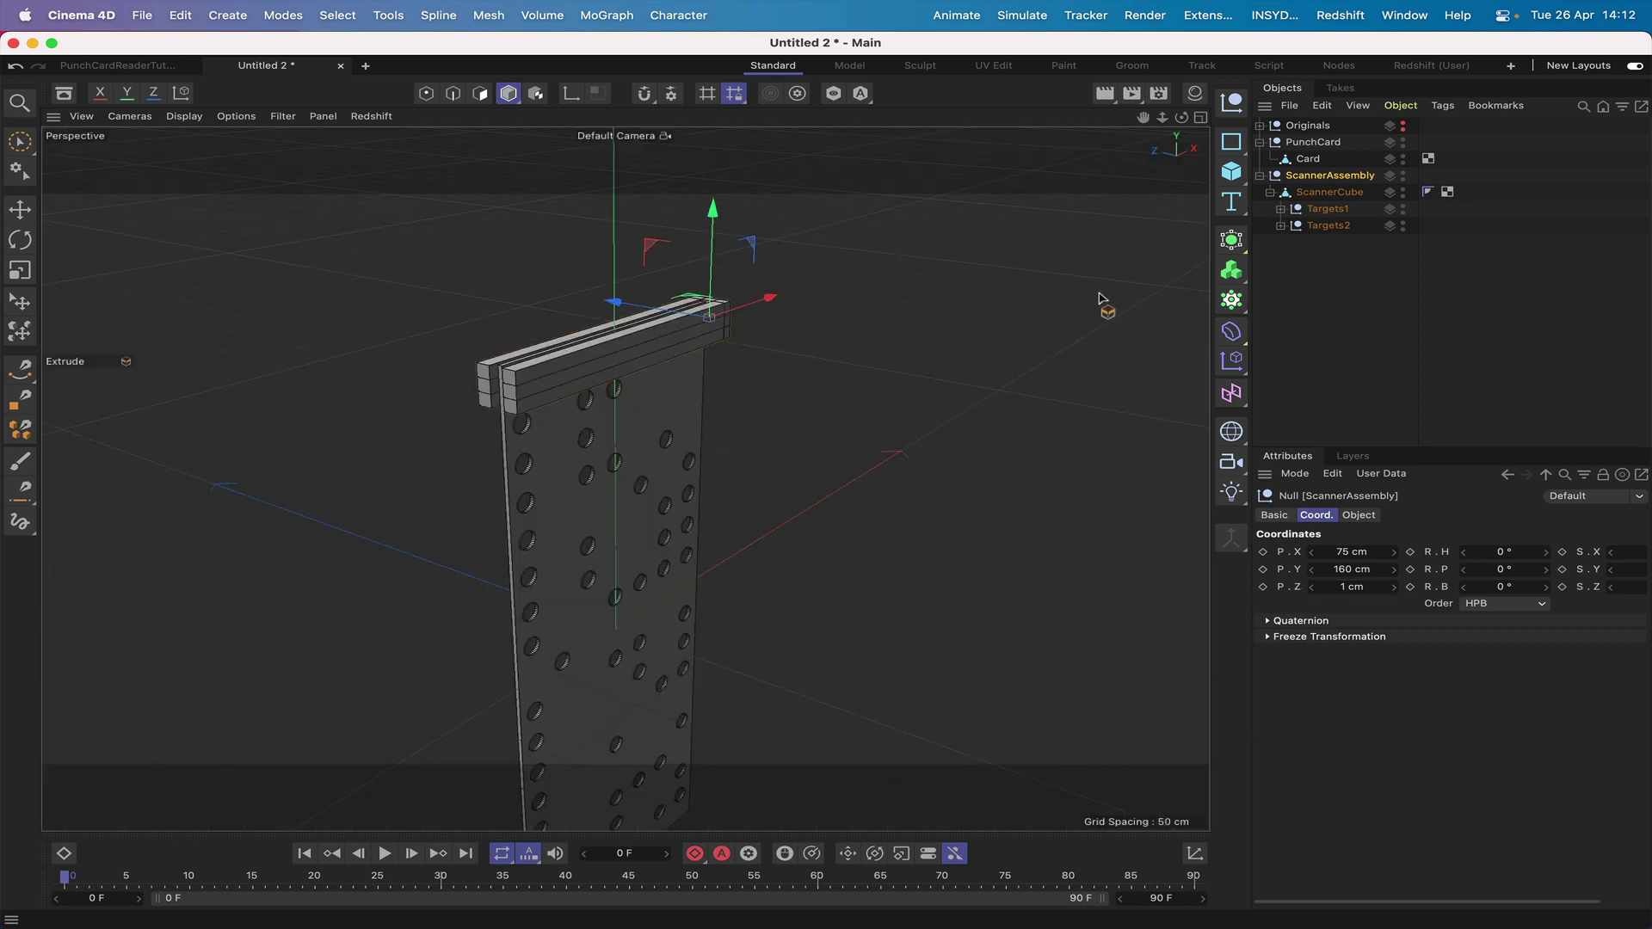
click(1300, 276)
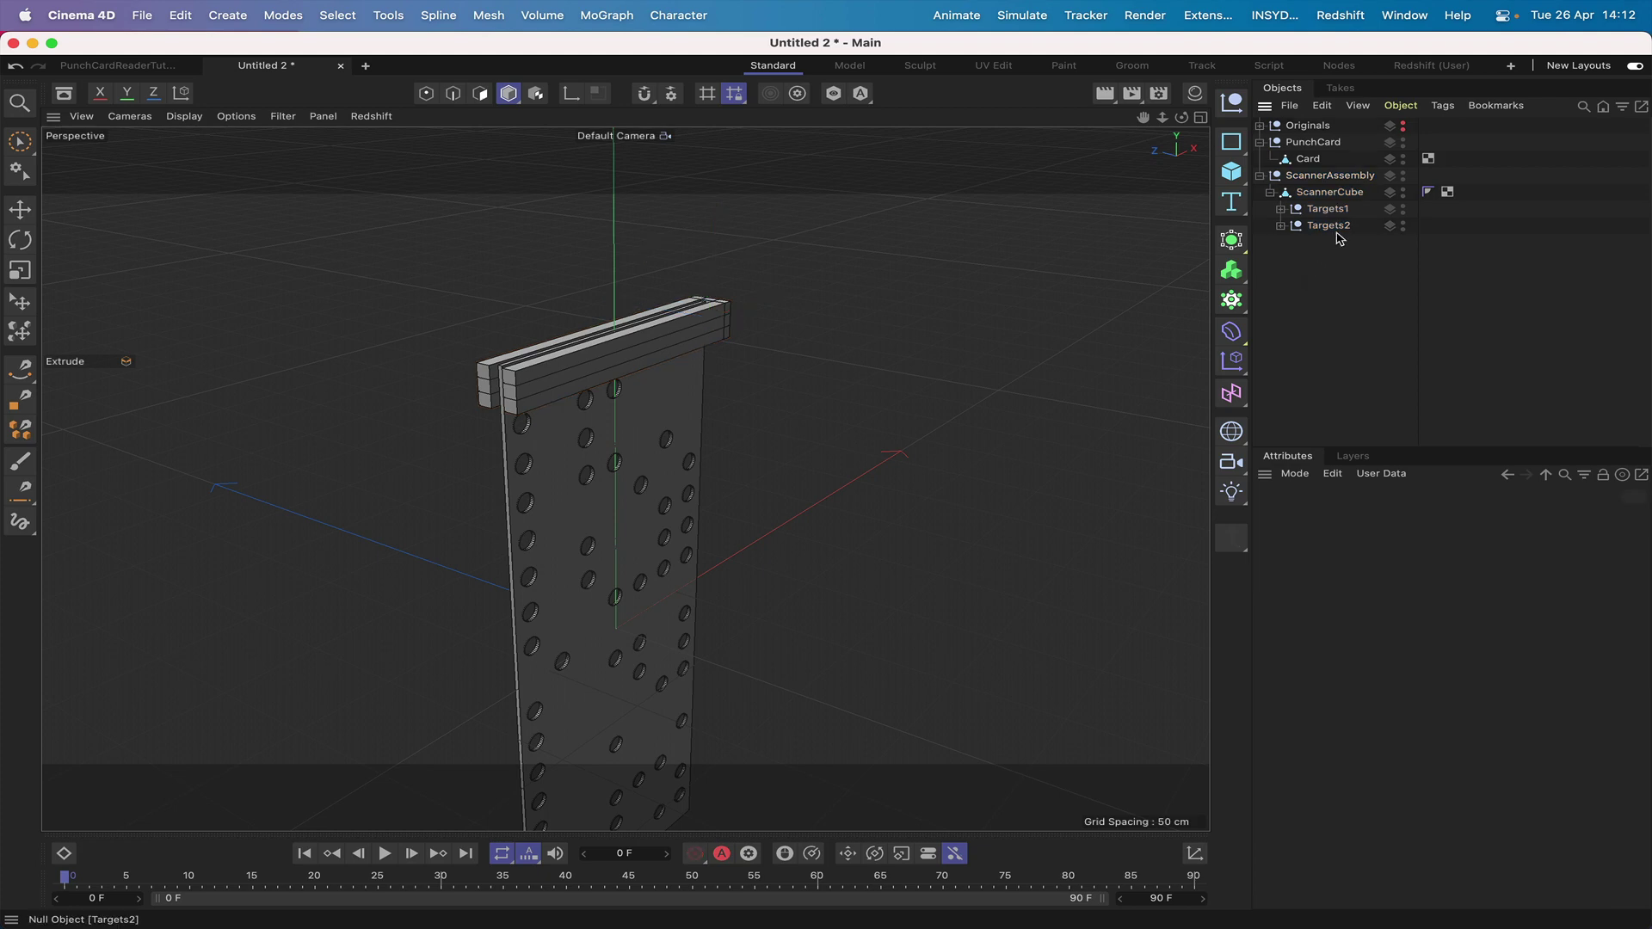
- Create a new null named Xpresso
click(1237, 106)
double_click(1300, 126)
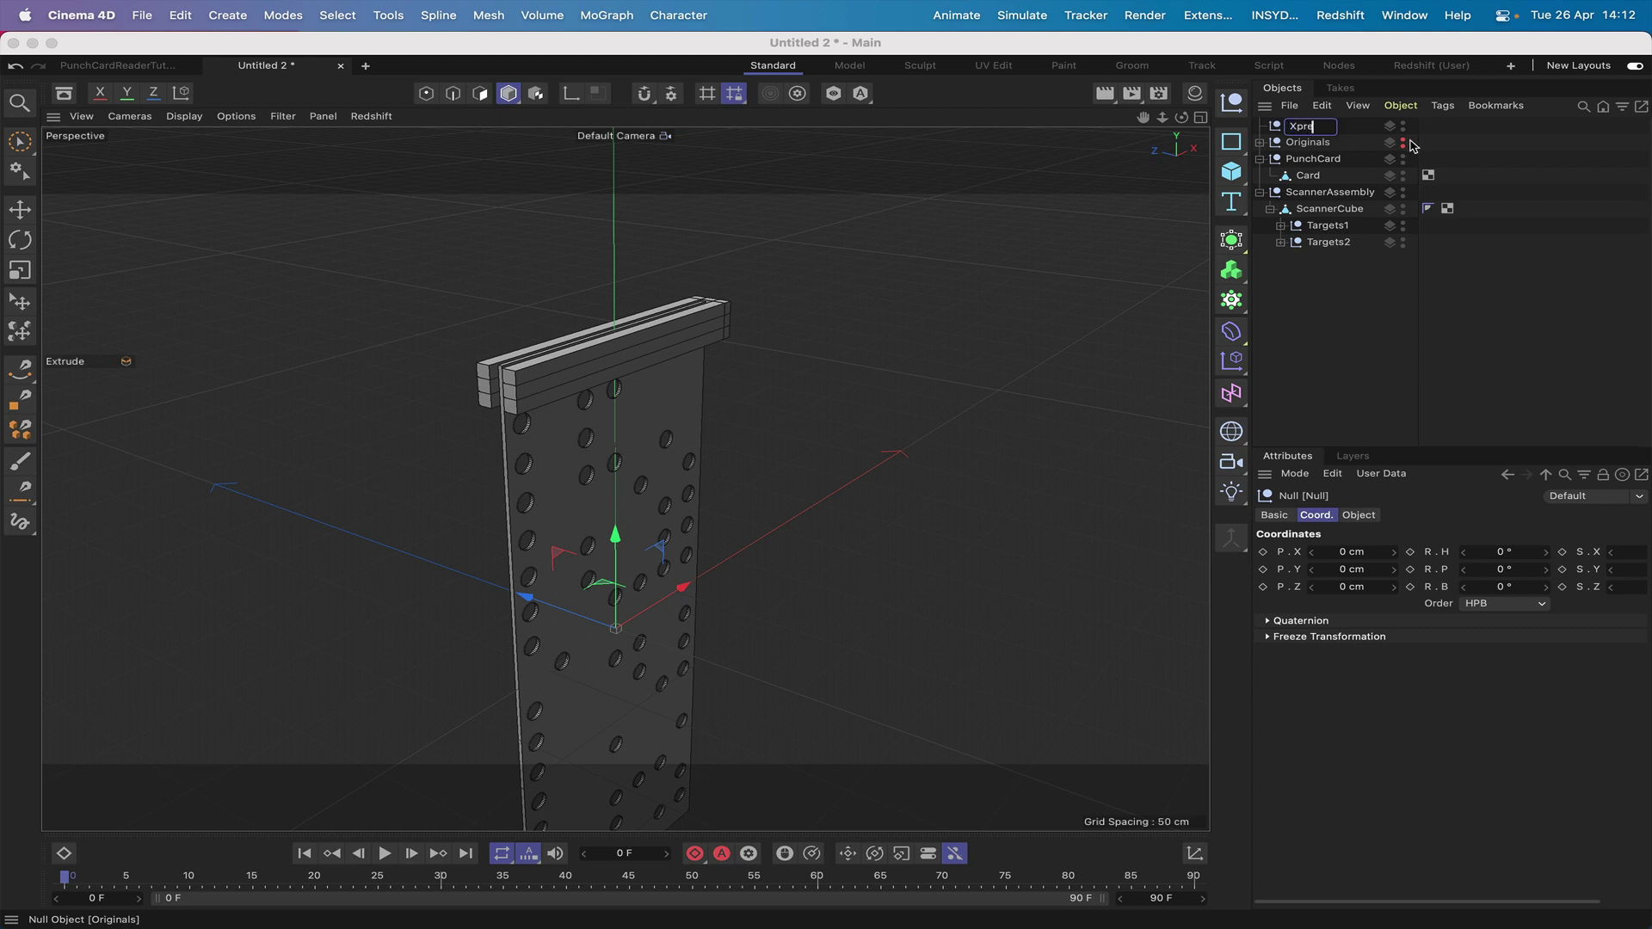
key(Return)
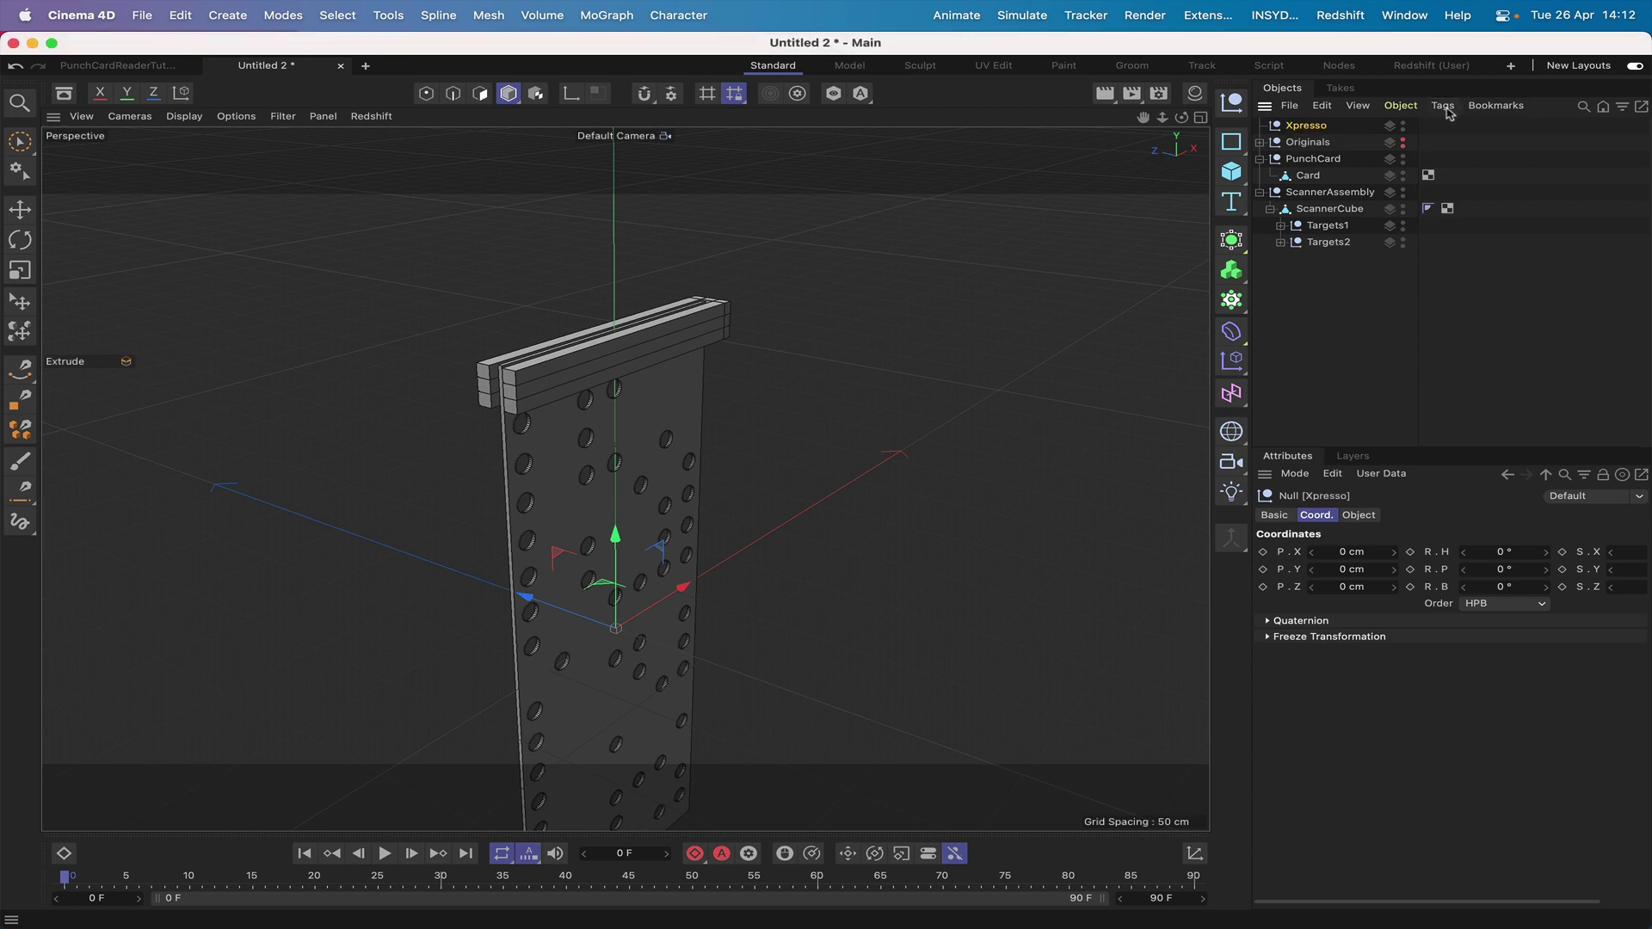
- Add an XPresso tag to the Xpresso null and move its editor to the bottom-left
click(1442, 104)
mouse_move(1471, 287)
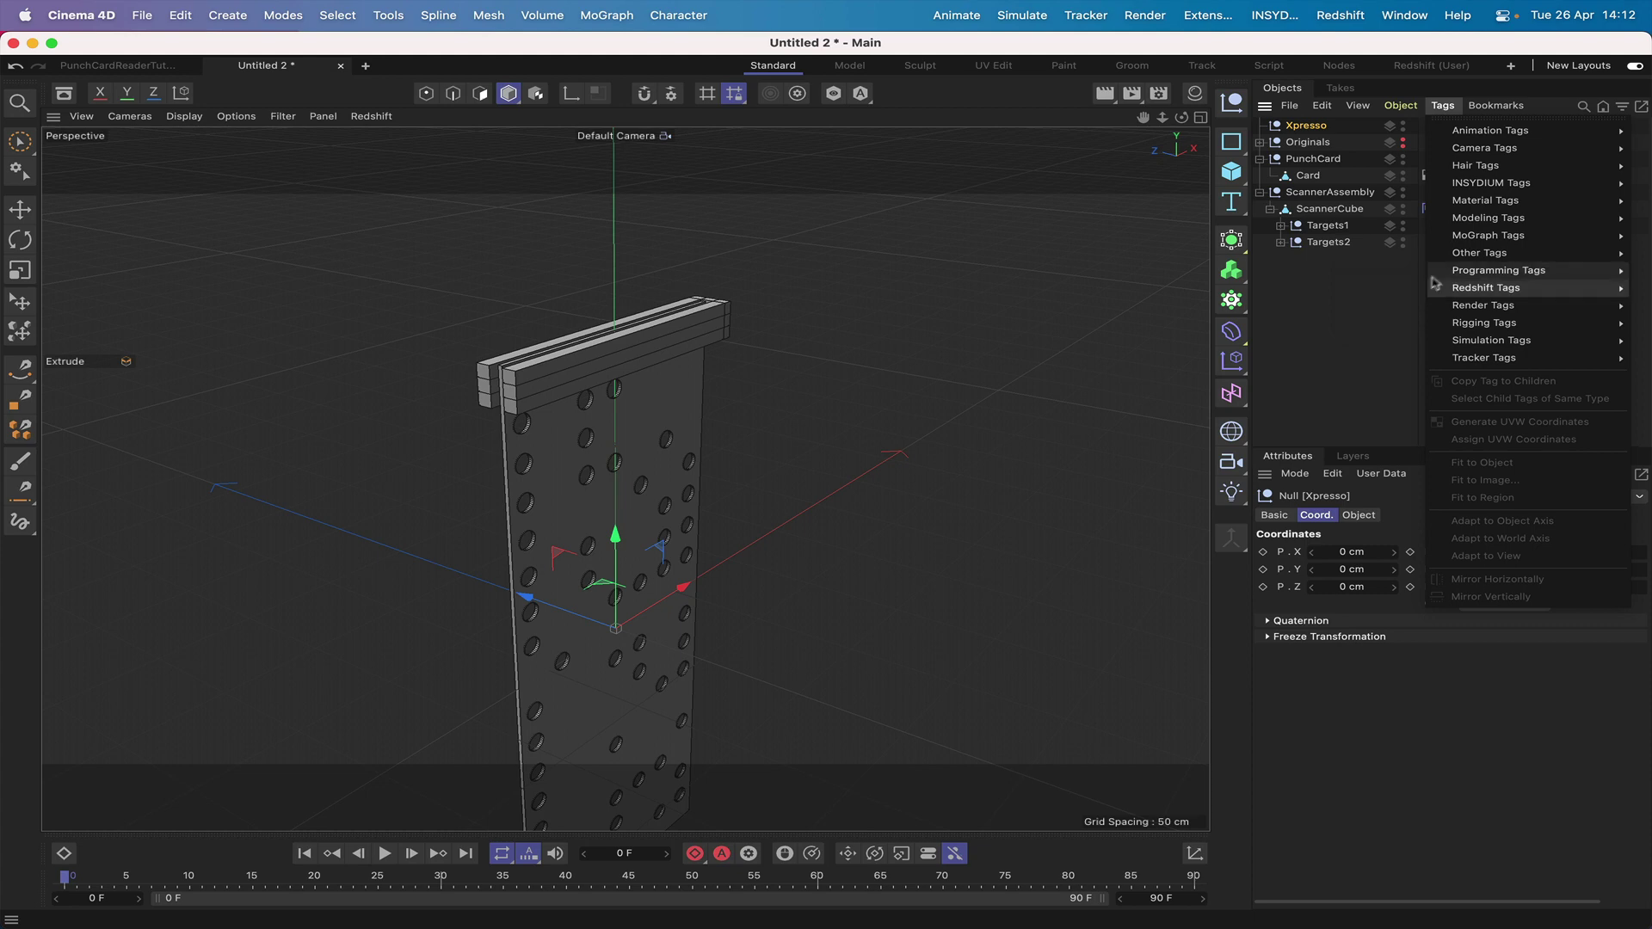
click(1387, 321)
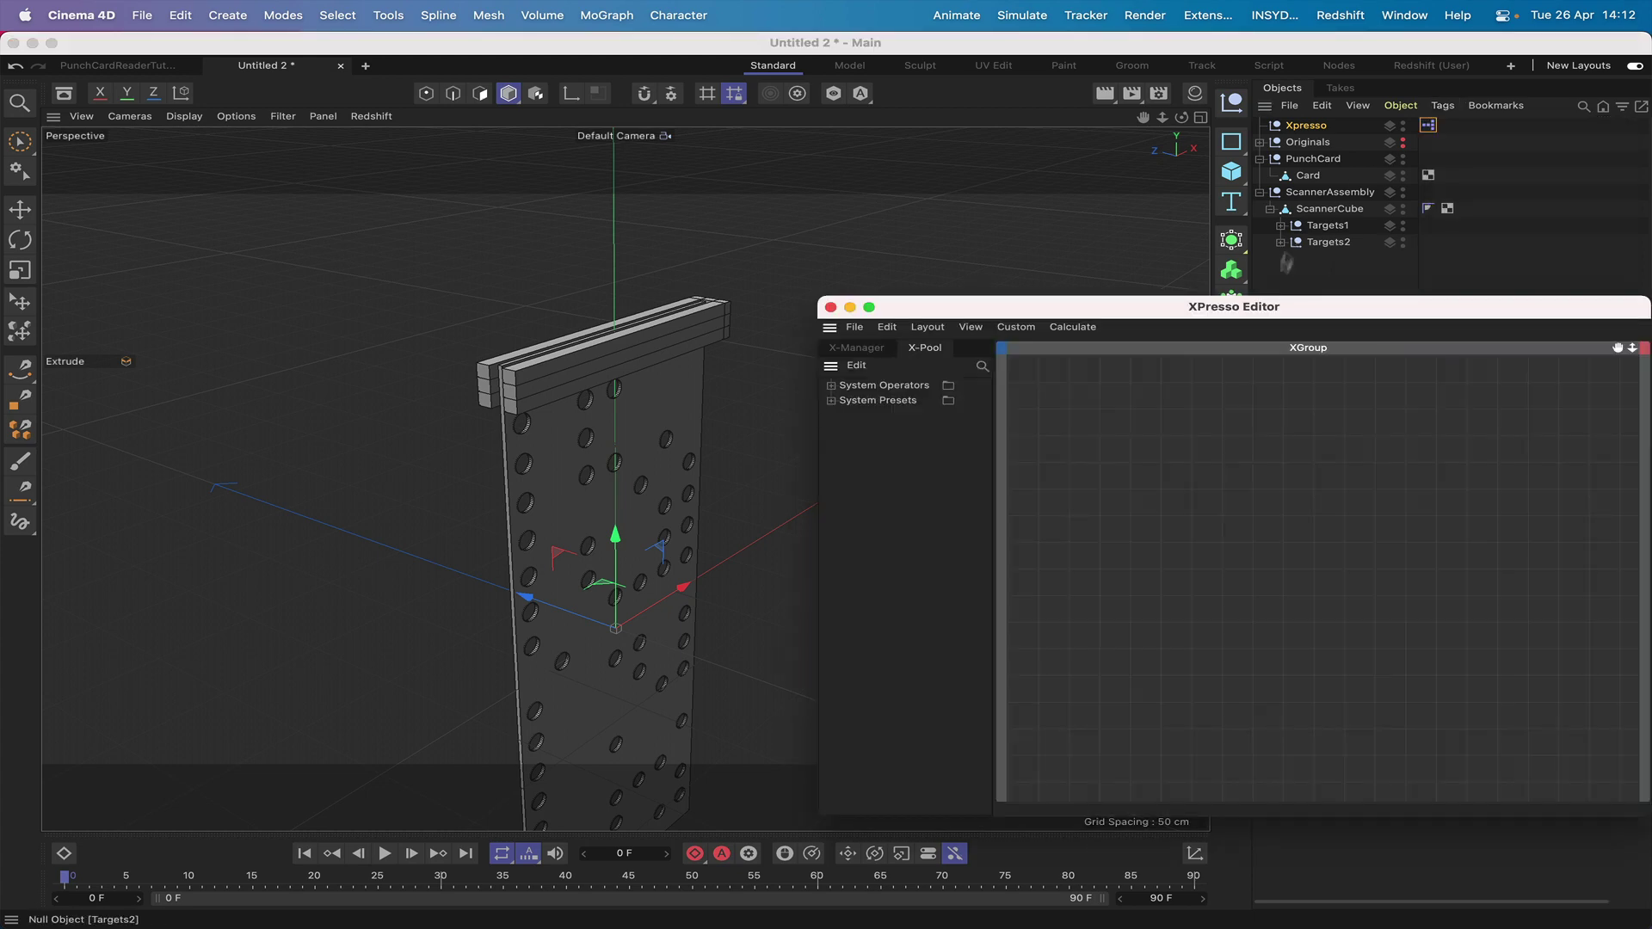
drag(1072, 312, 254, 645)
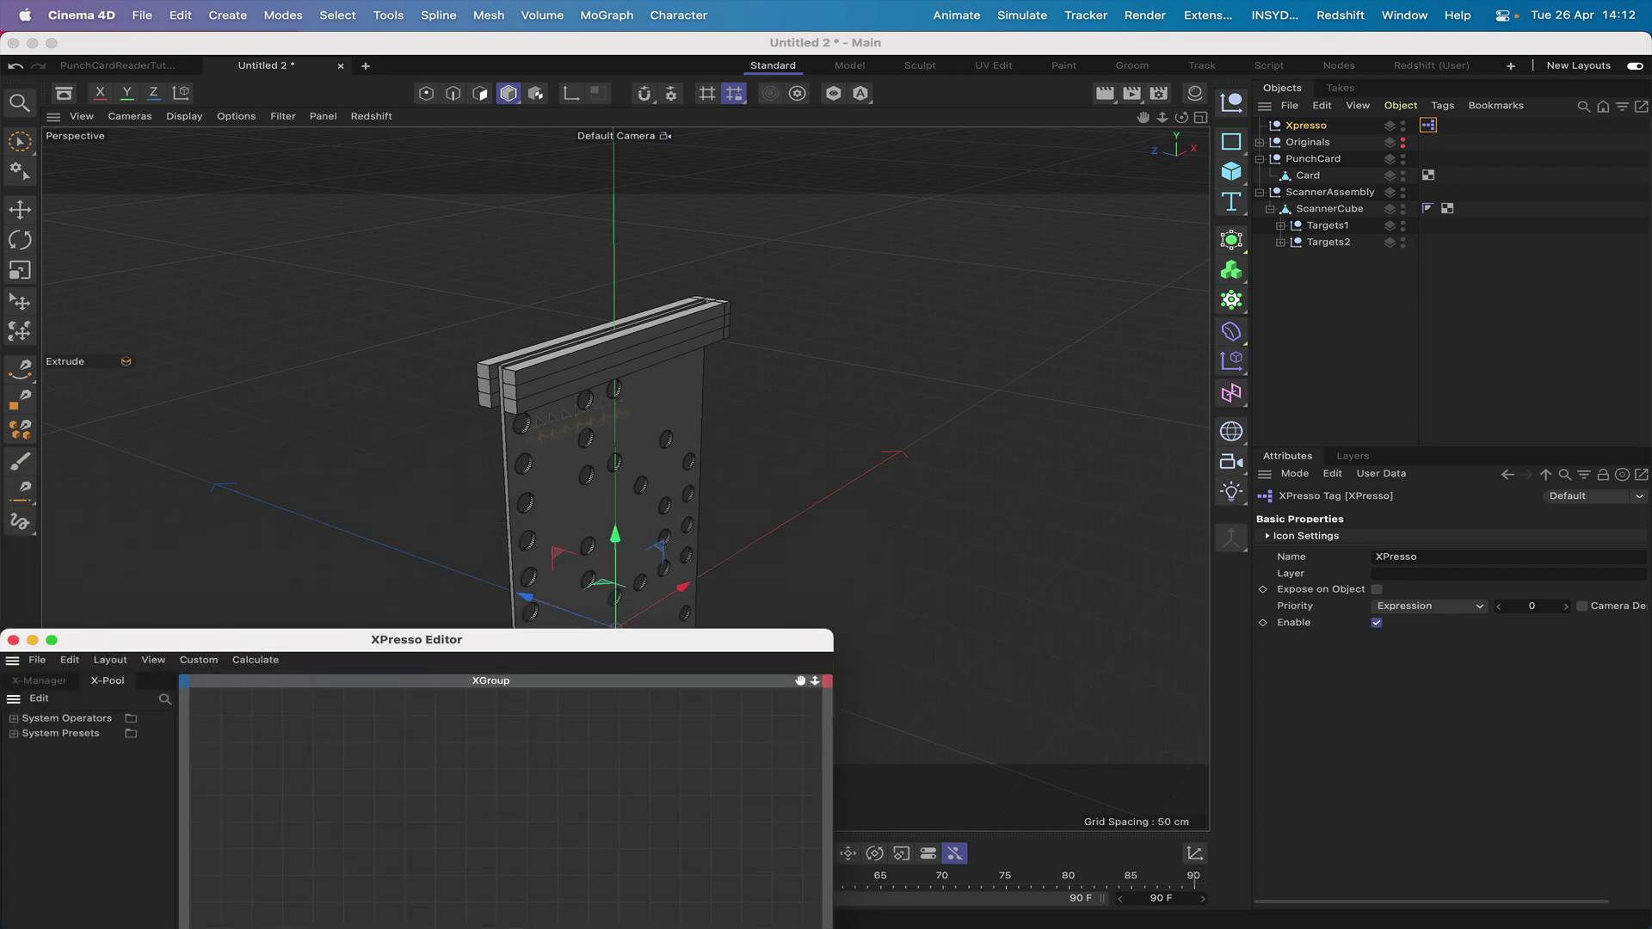
click(1280, 226)
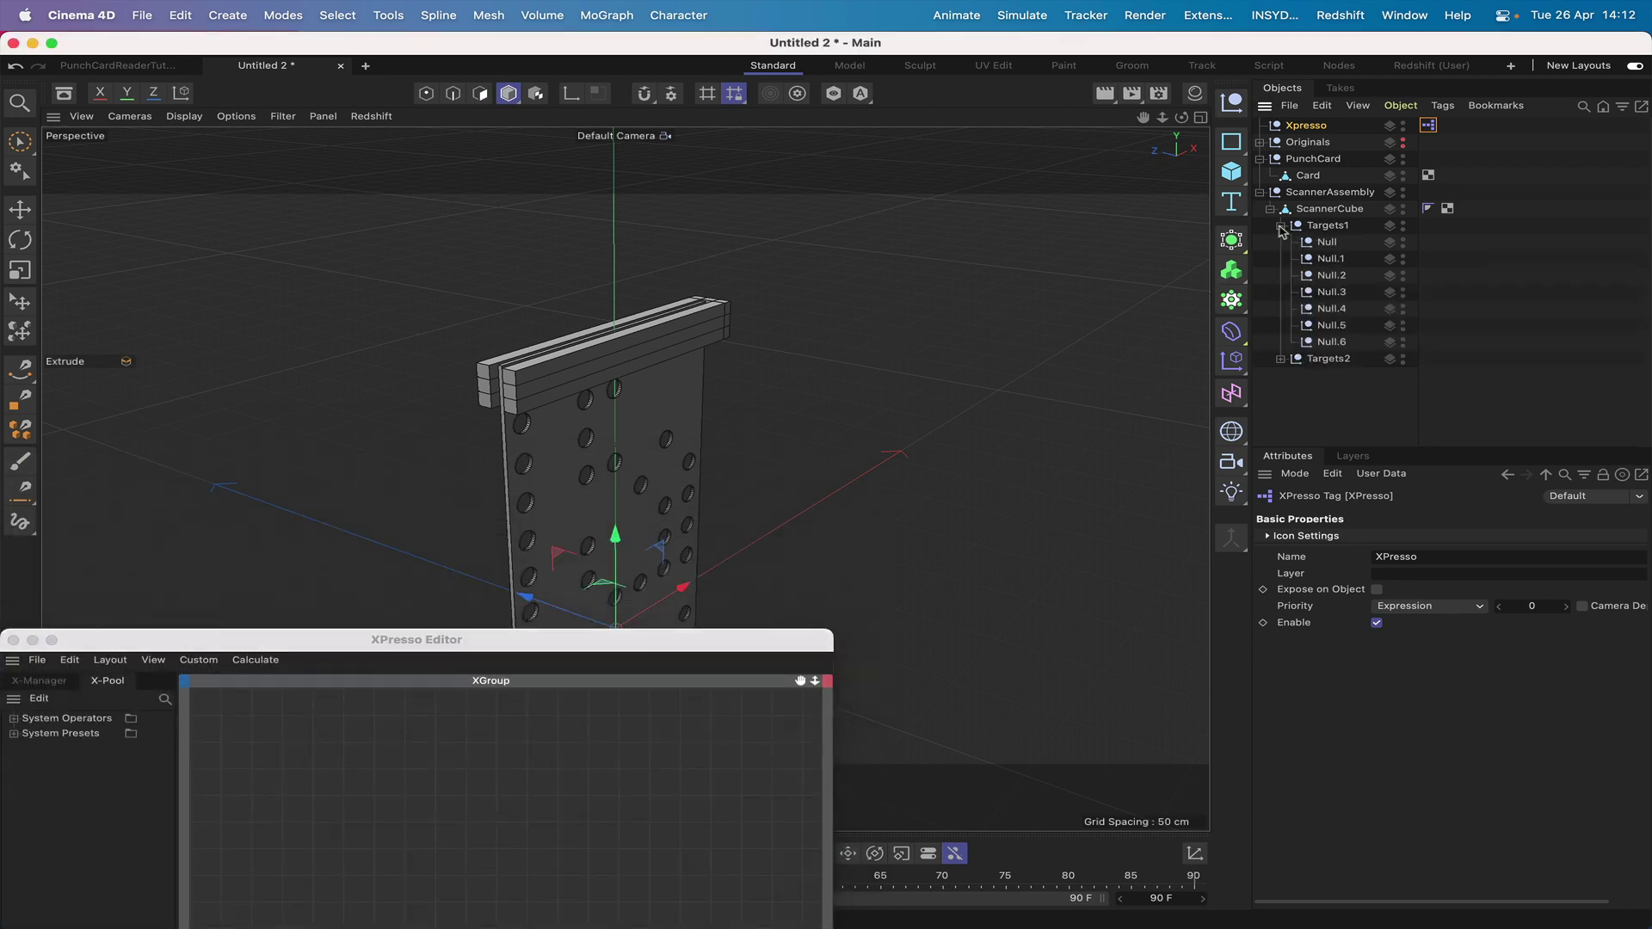
- Rename the seven nulls under Targets1 to 64, 32, 16, 8, 4, 2 and 1
click(1280, 358)
scroll(1368, 280, down, 2)
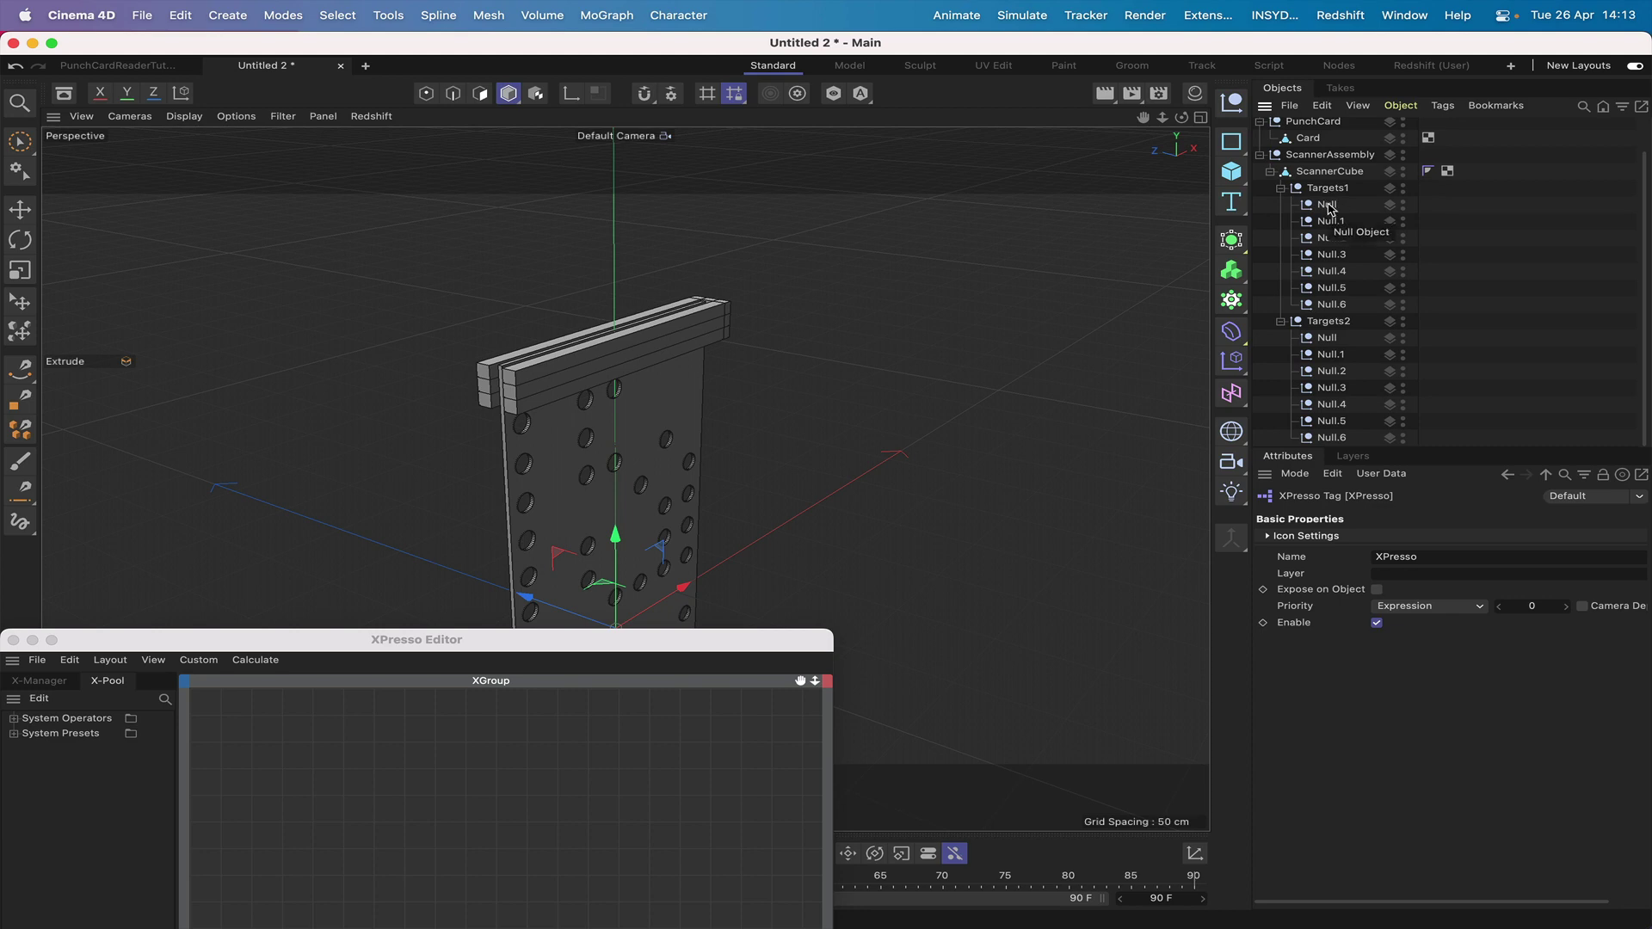
key(F4)
drag(1329, 208, 352, 338)
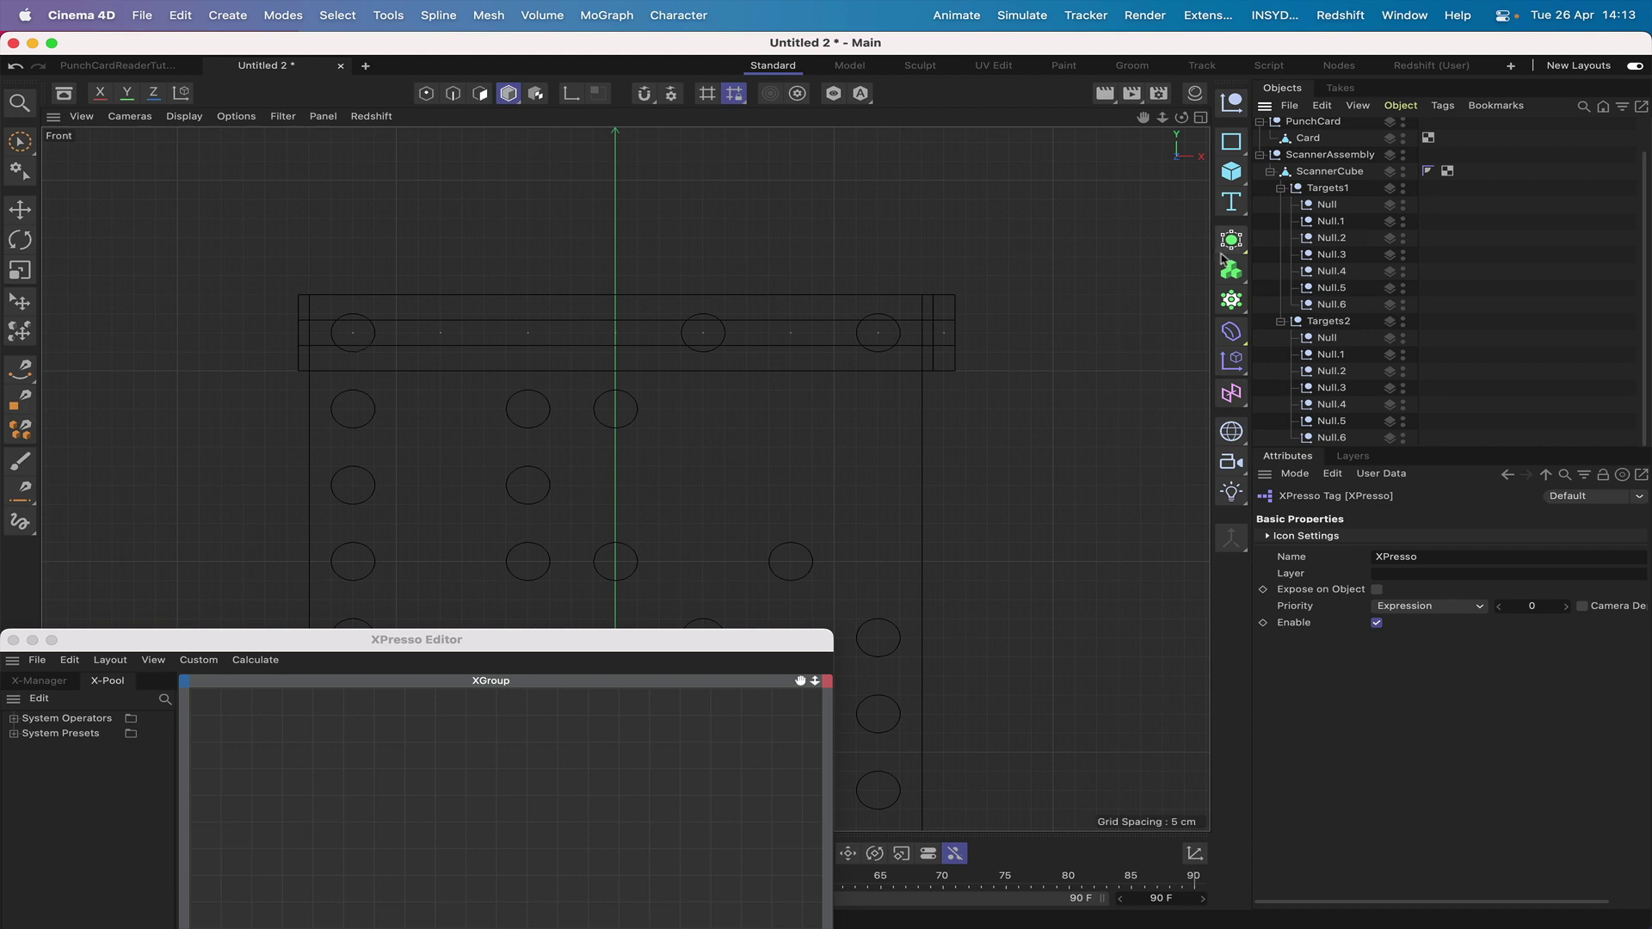
click(1327, 207)
double_click(1327, 207)
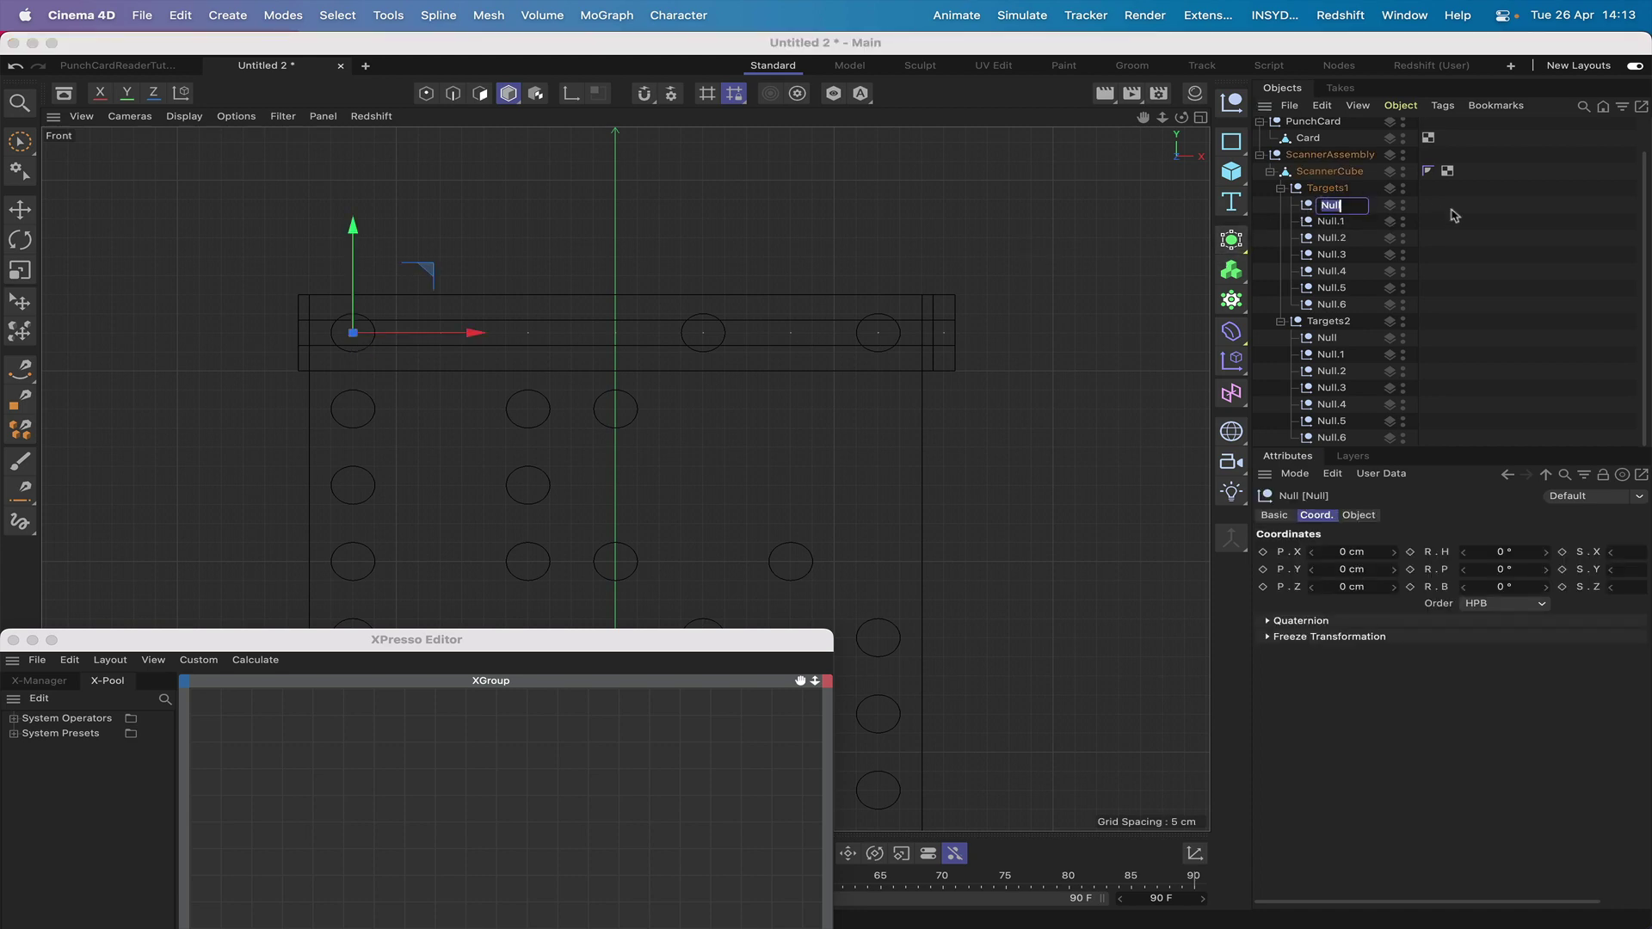
text(64)
double_click(1326, 223)
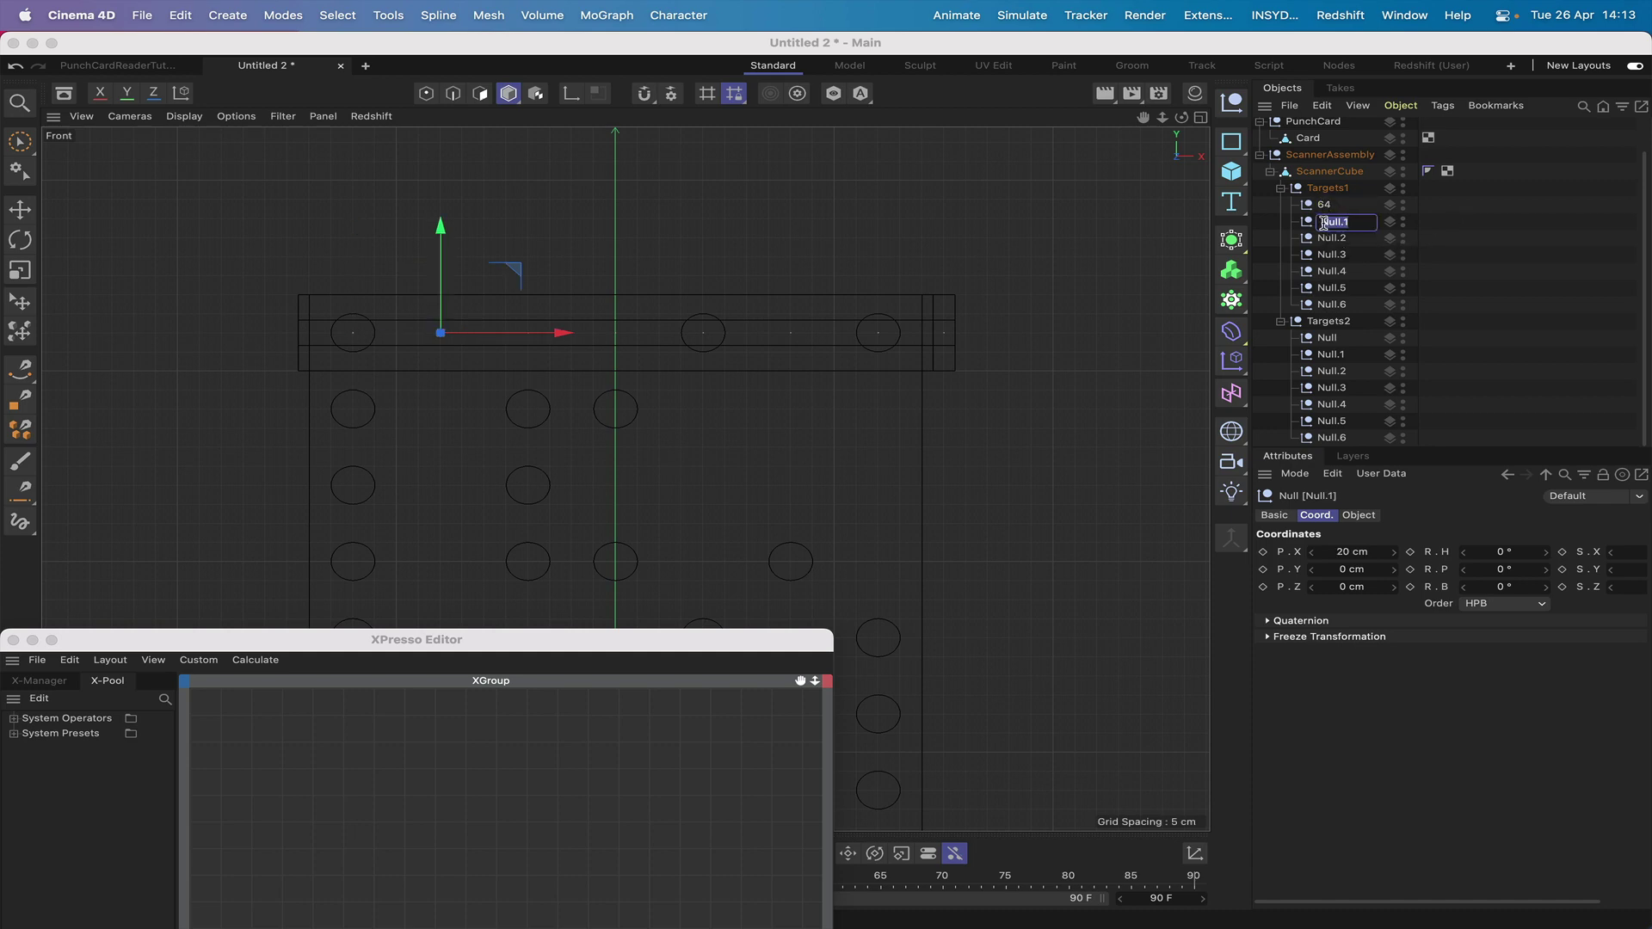
text(32)
key(Tab)
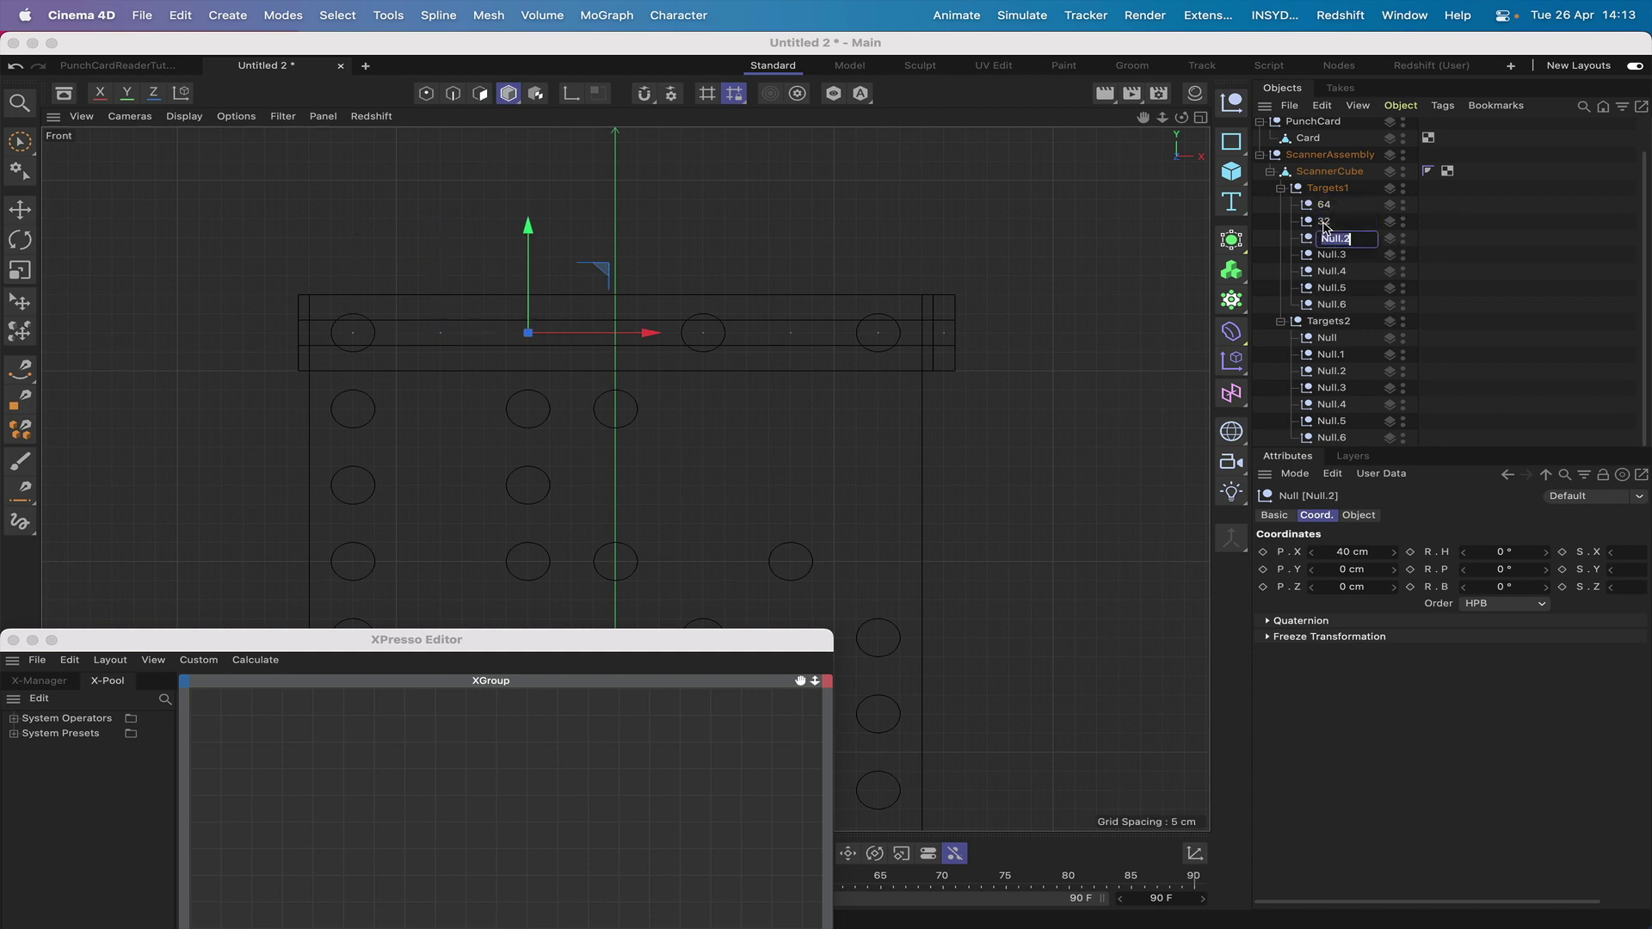
text(16)
key(Tab)
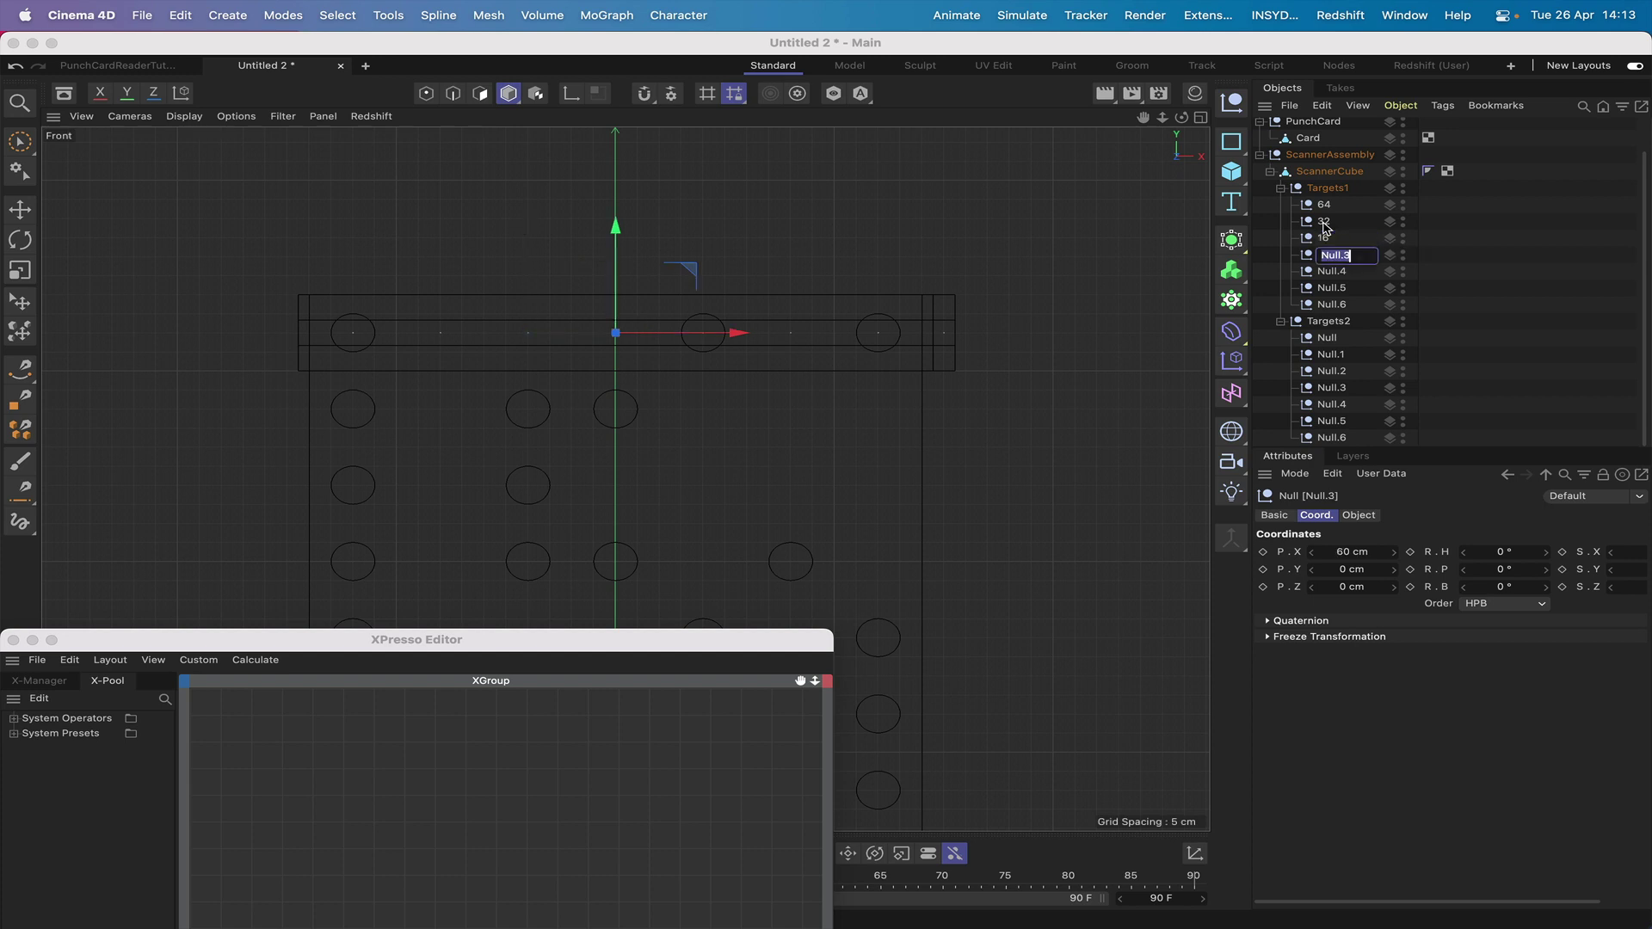
text(8)
key(Tab)
text(4)
key(Tab)
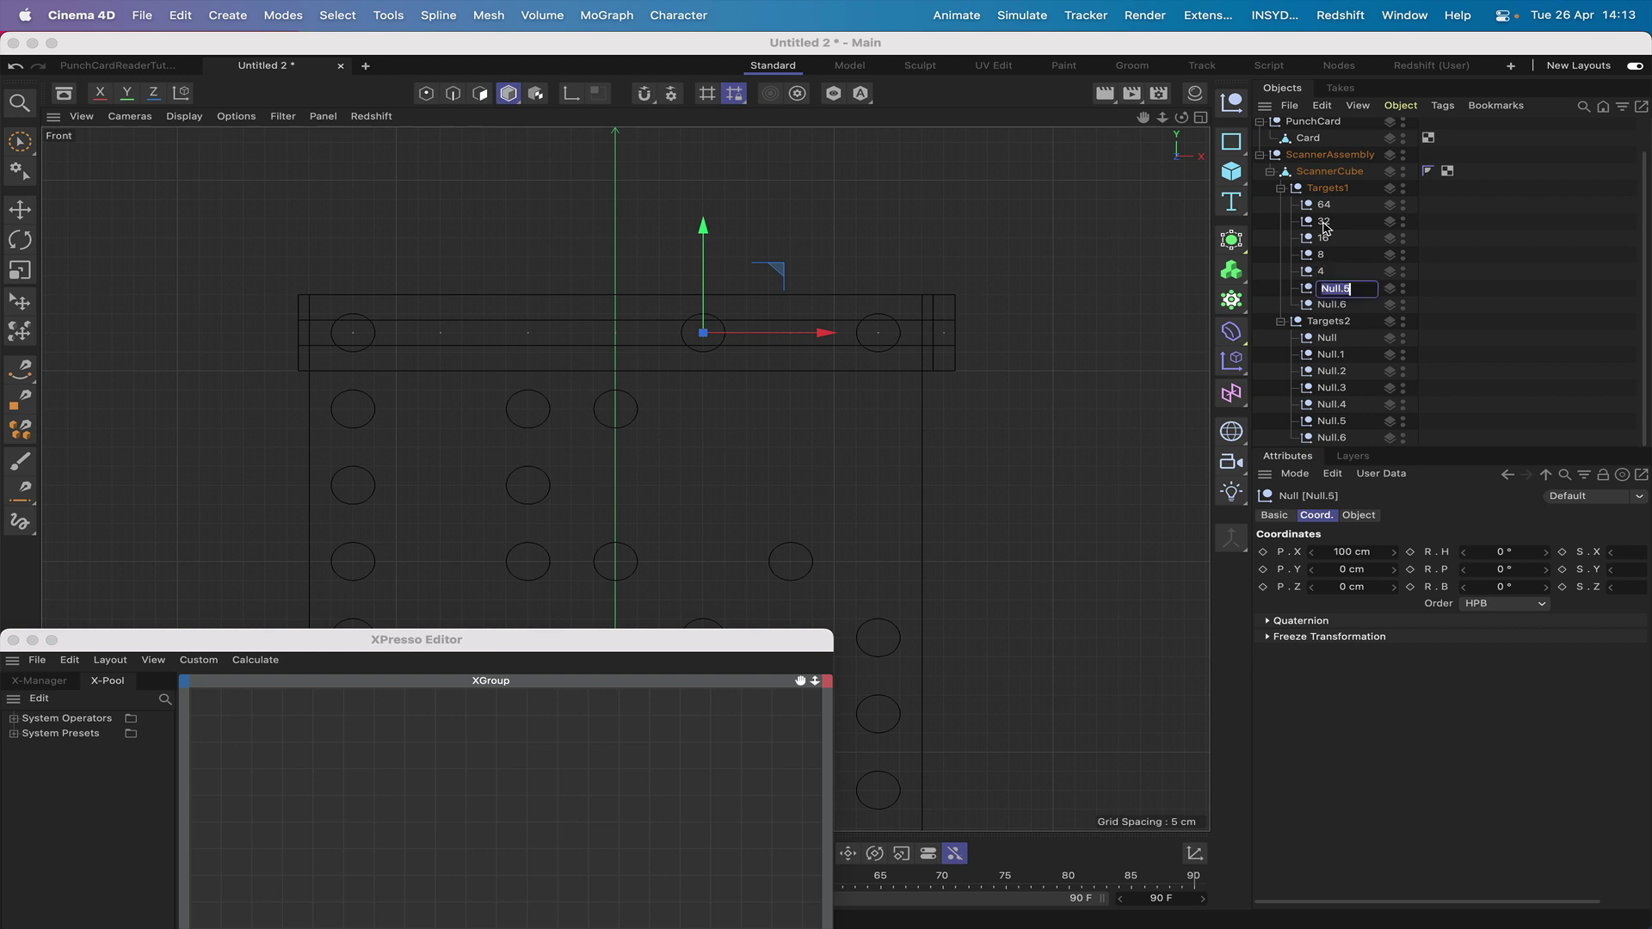
text(2)
key(Tab)
text(1)
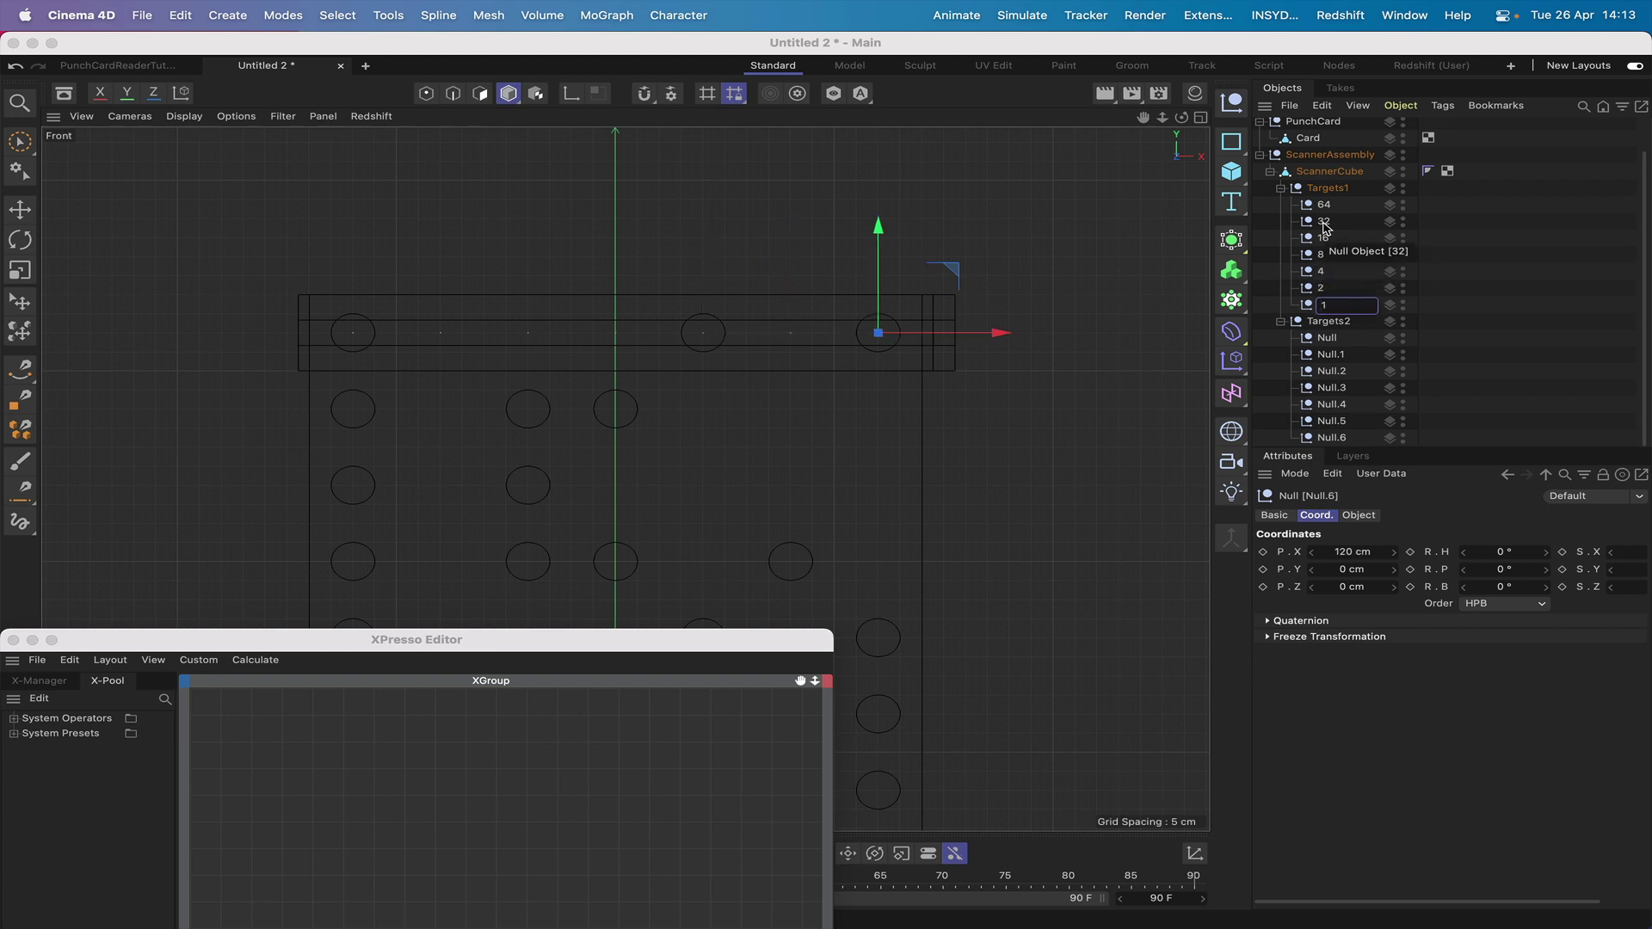
key(Tab)
- Rename the seven nulls under Targets2 to 64, 32, 16, 8, 4, 2 and 1
key(Tab)
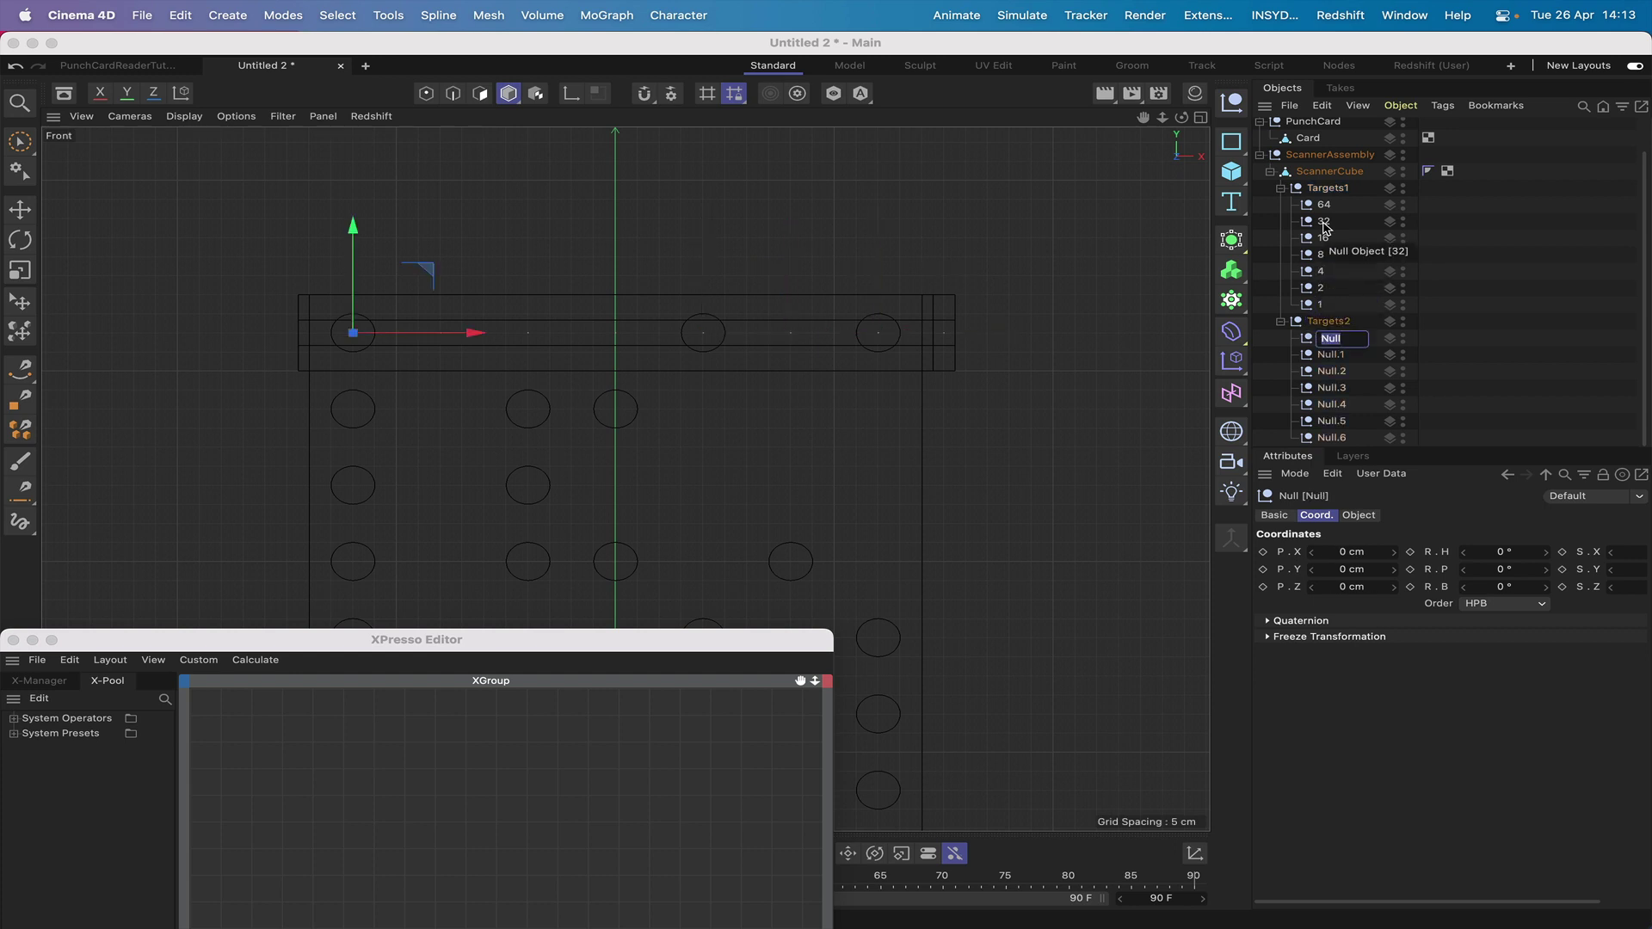
text(64)
key(Tab)
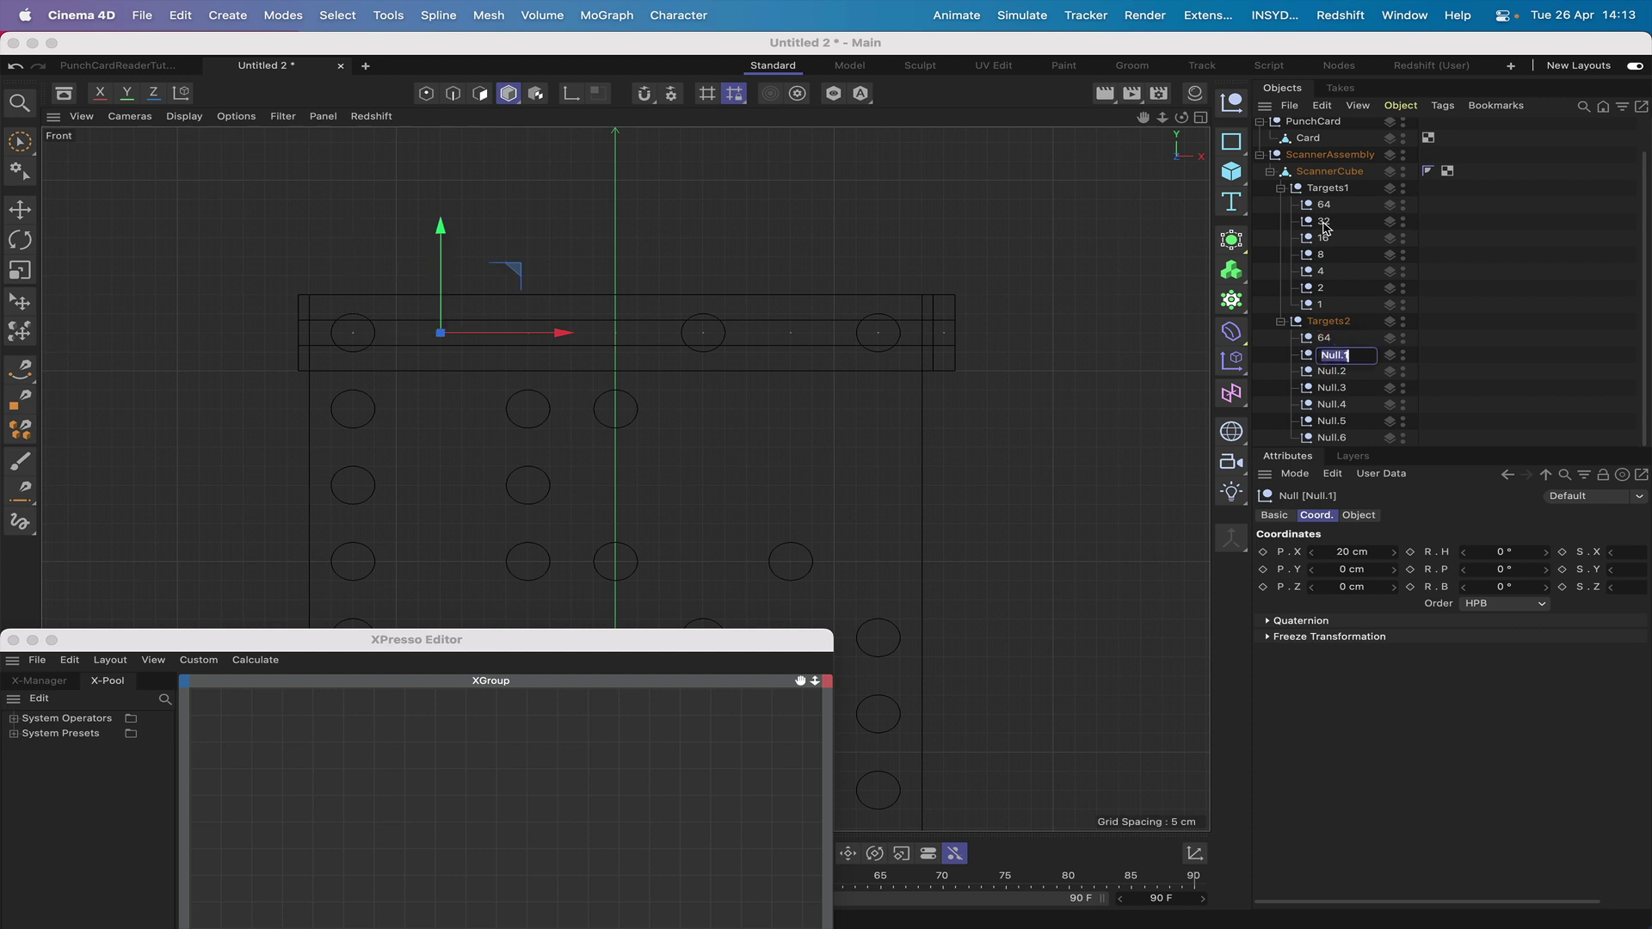
text(32)
key(Tab)
text(1)
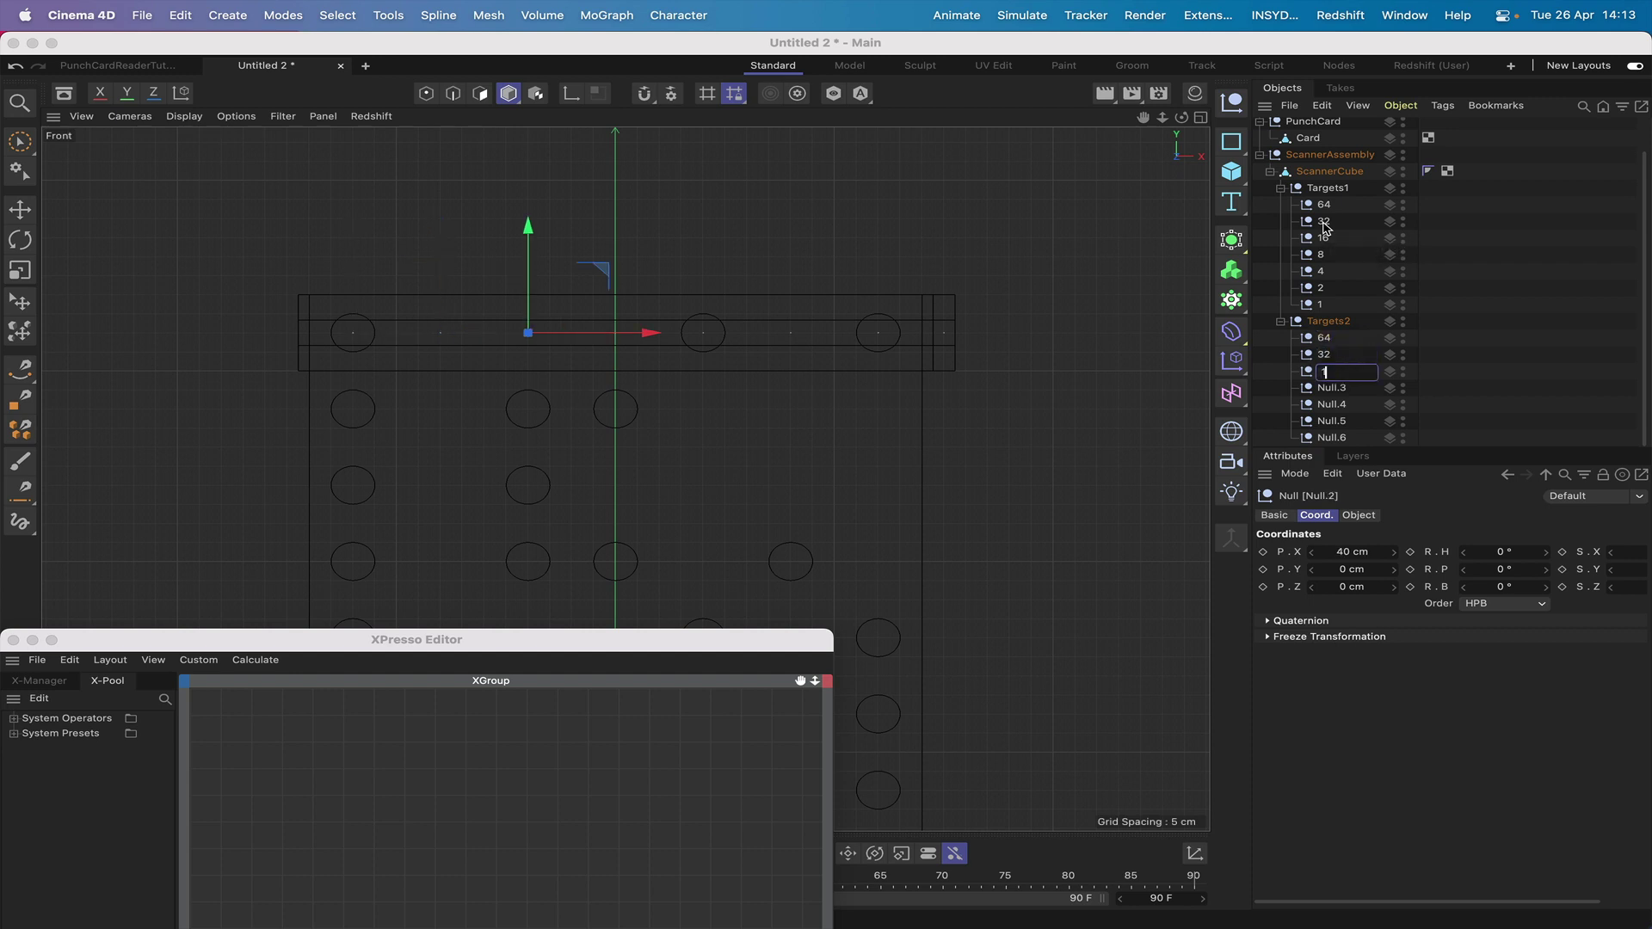
text(6)
key(Tab)
text(8)
key(Tab)
text(4)
key(Tab)
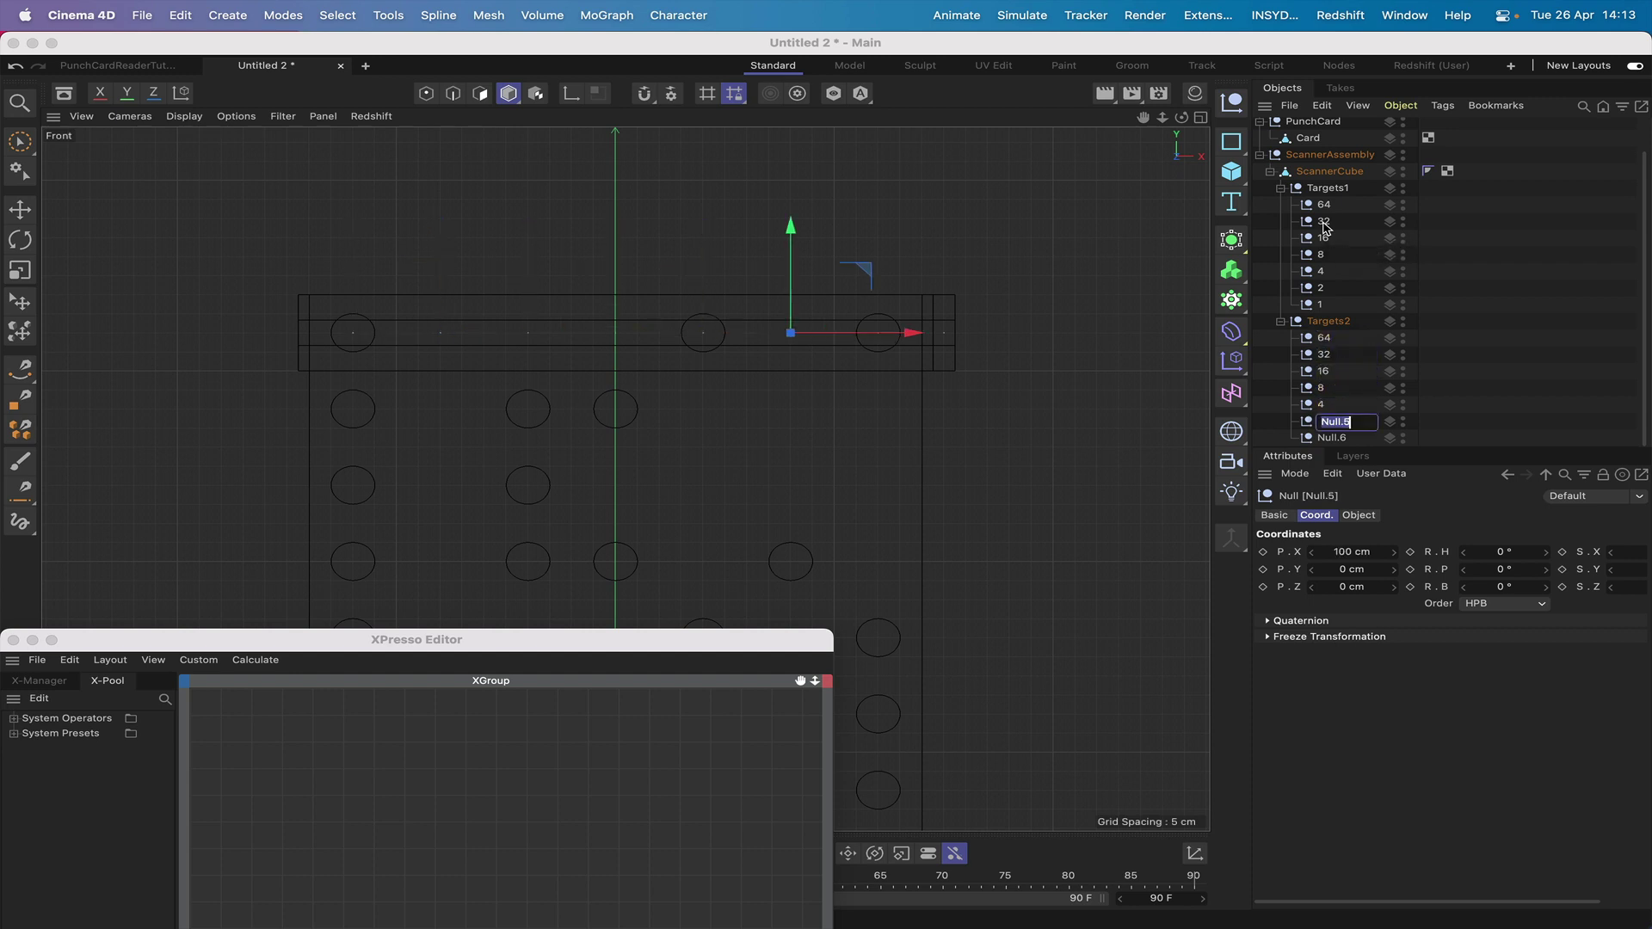
text(2)
key(Tab)
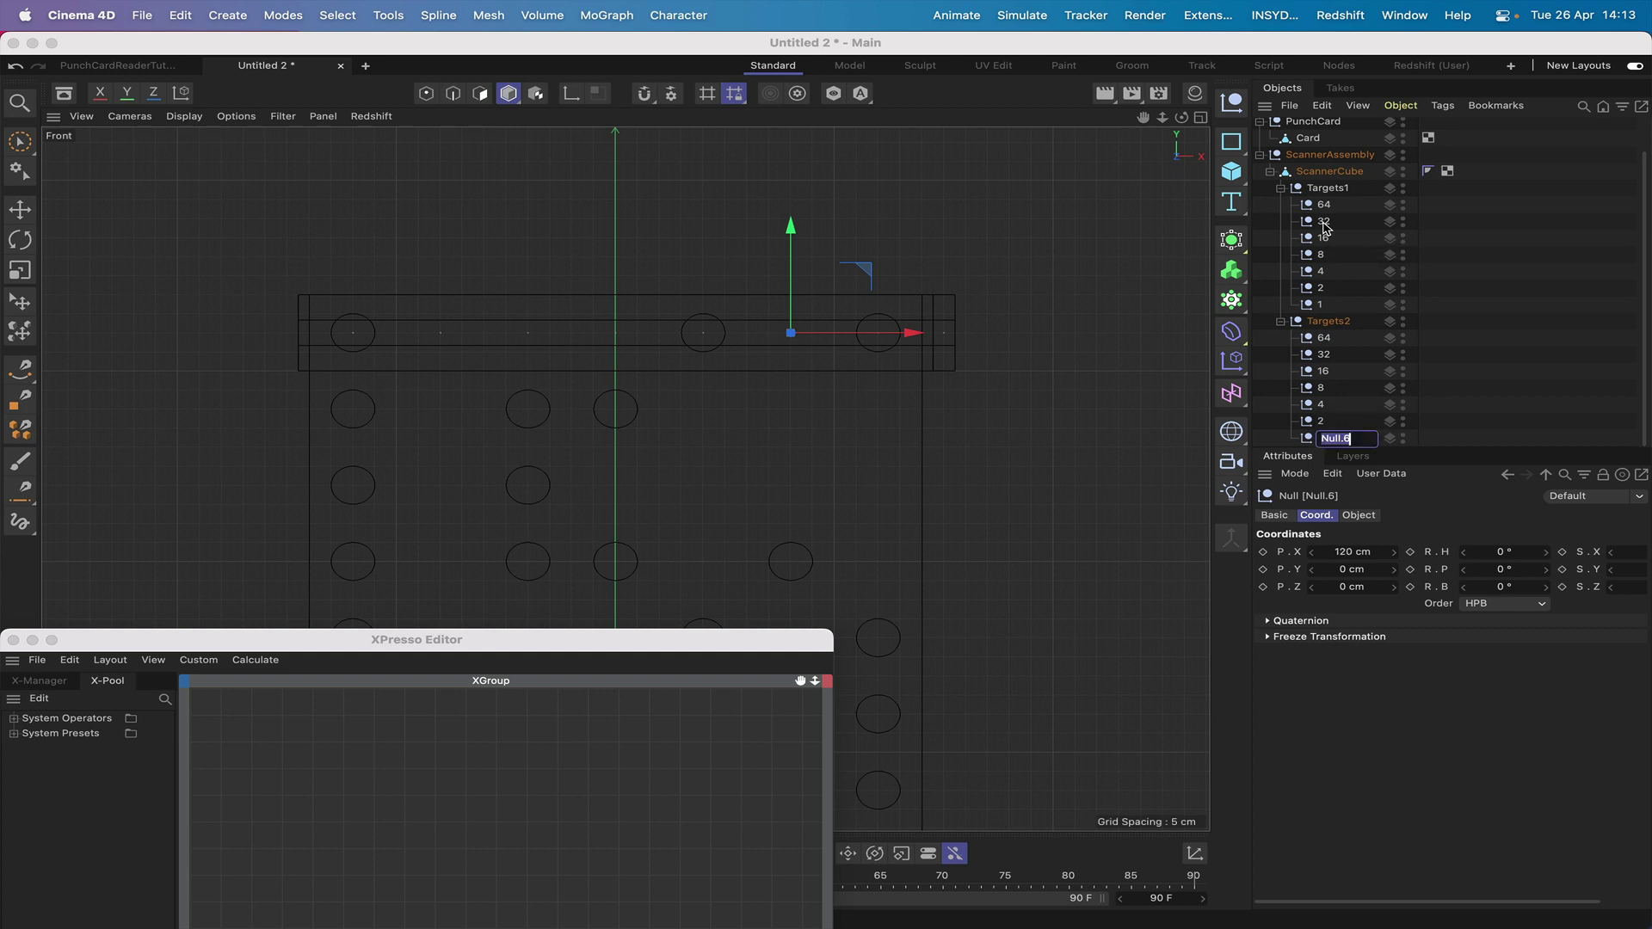
text(1)
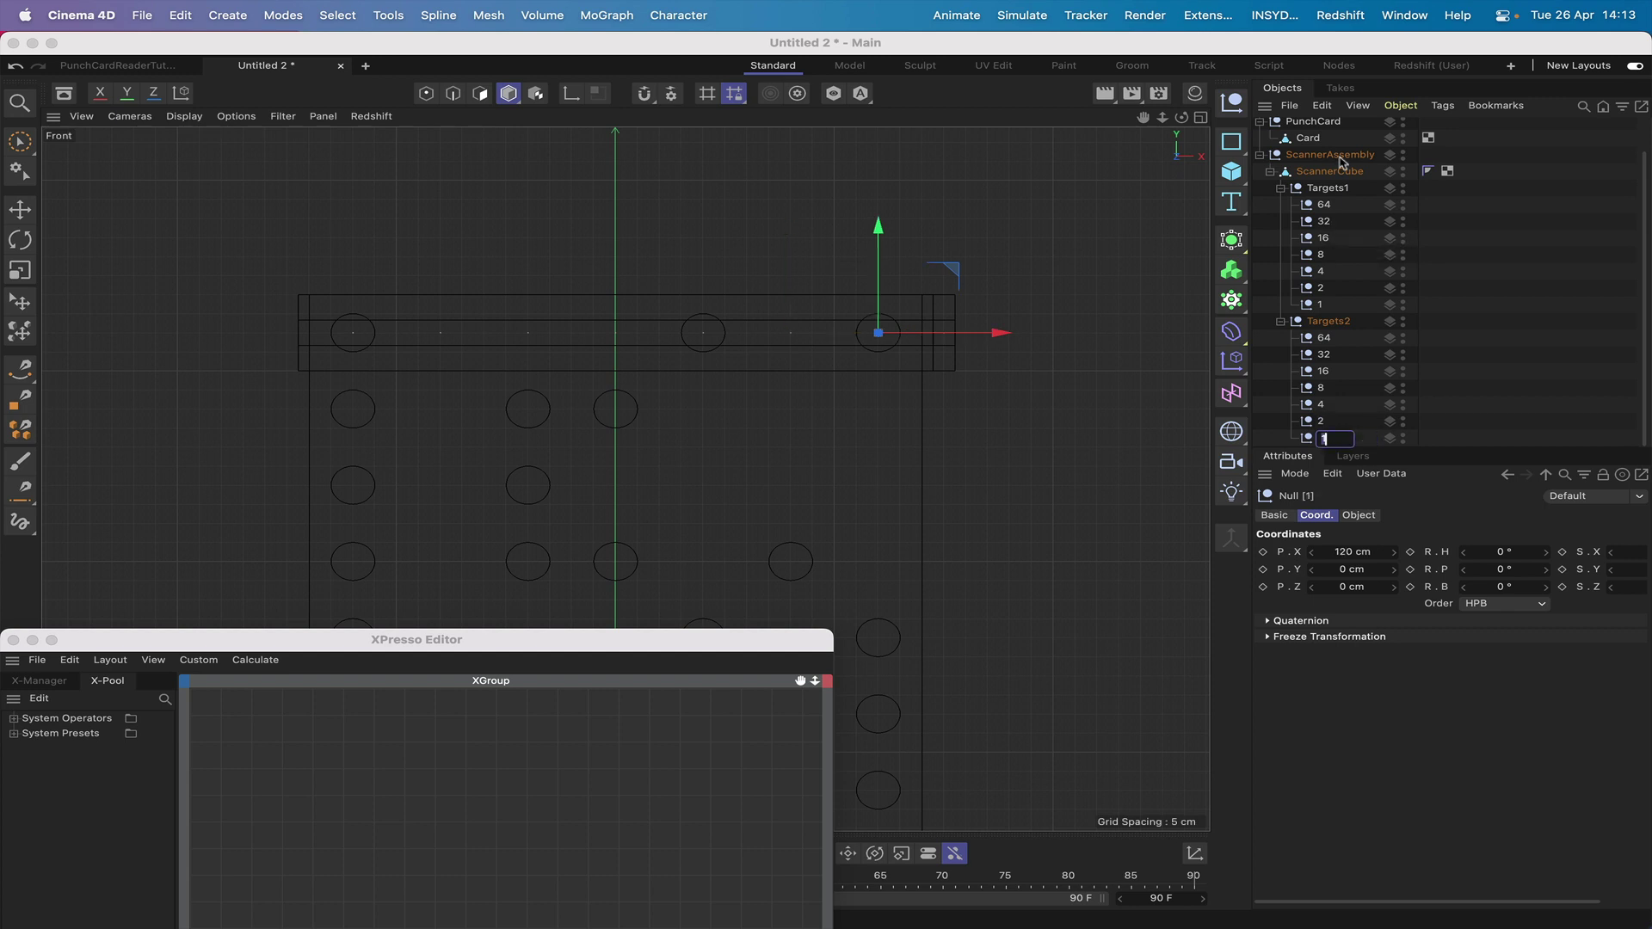
key(Return)
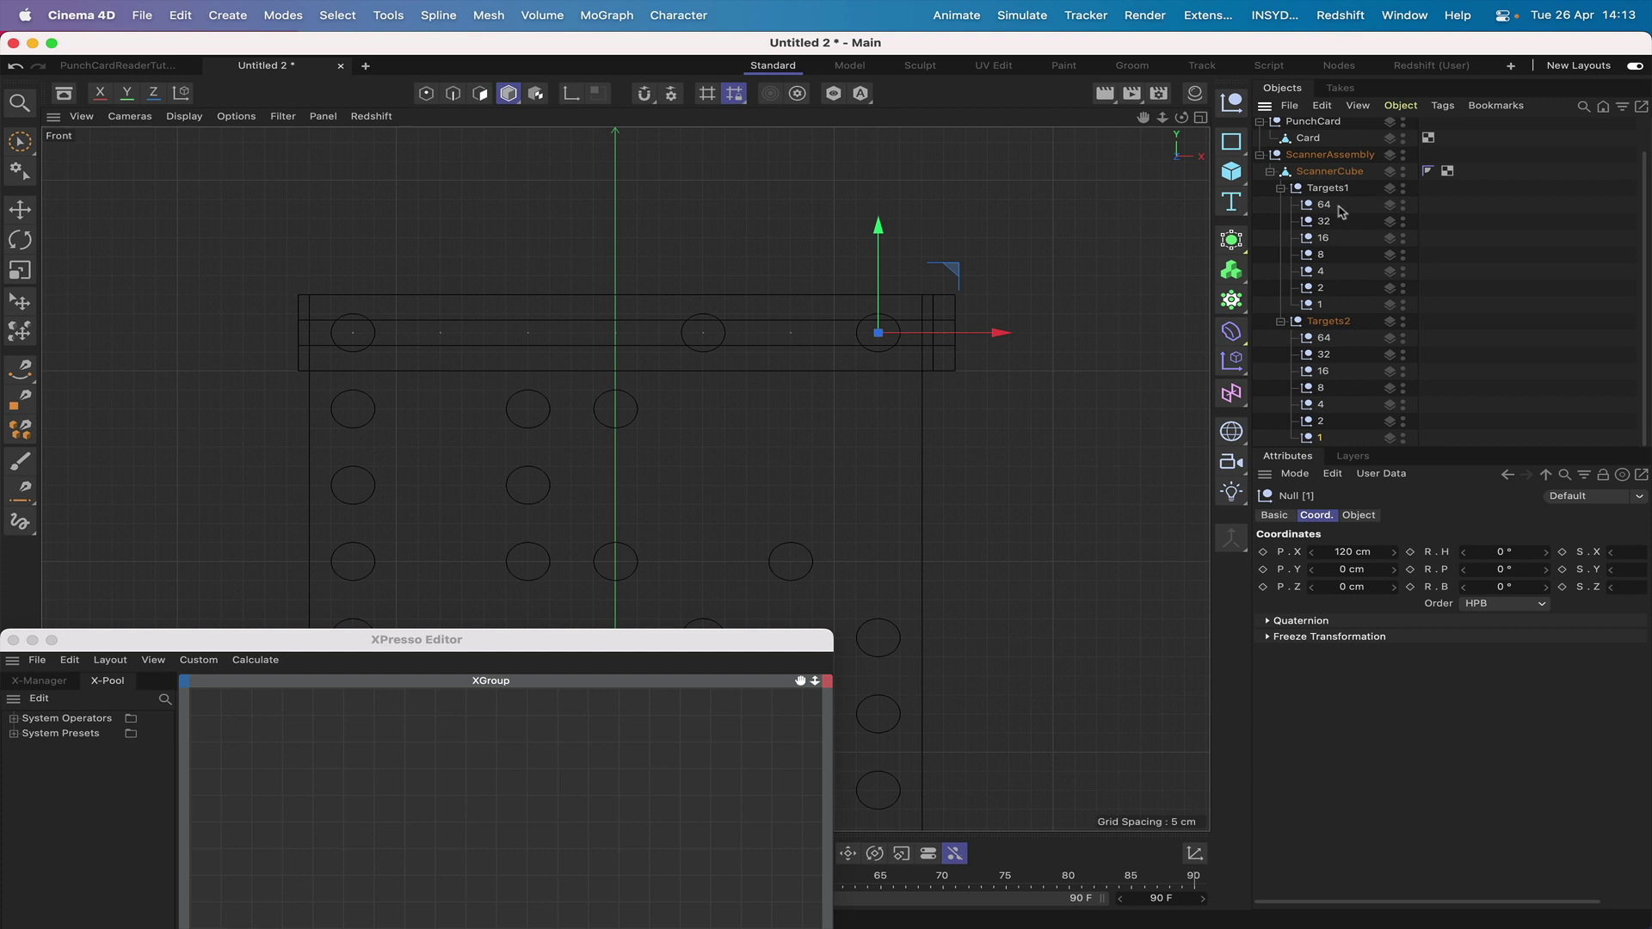
- Enlarge the XPresso Editor and add an Iteration node to the graph
drag(638, 641, 783, 330)
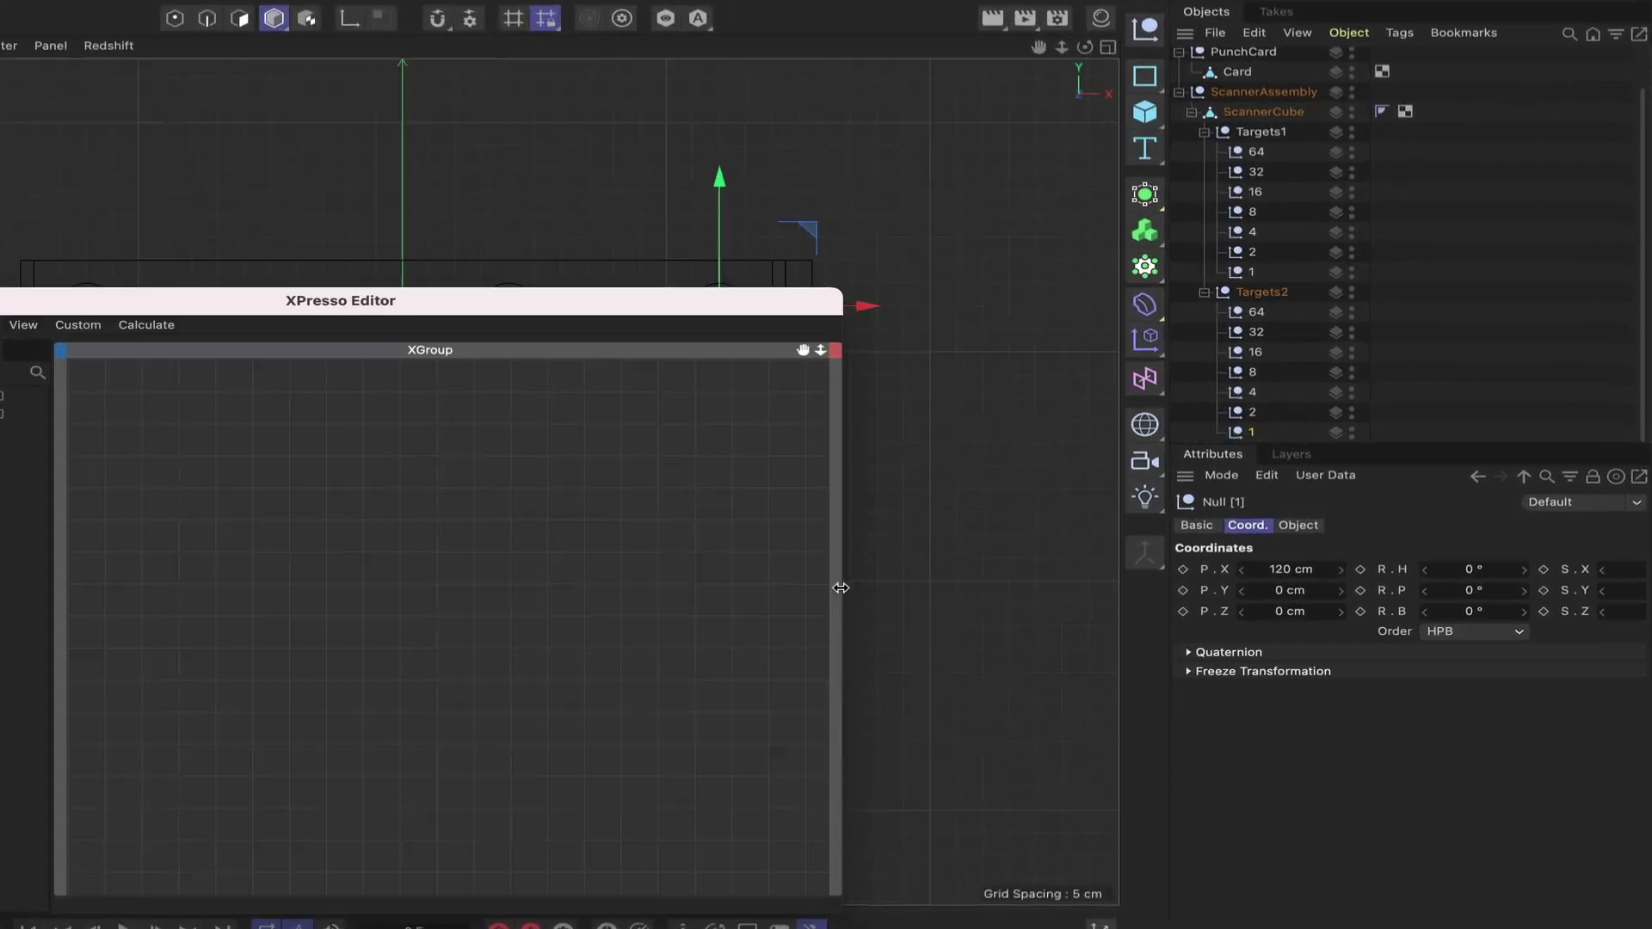
drag(982, 563, 1111, 564)
right_click(249, 498)
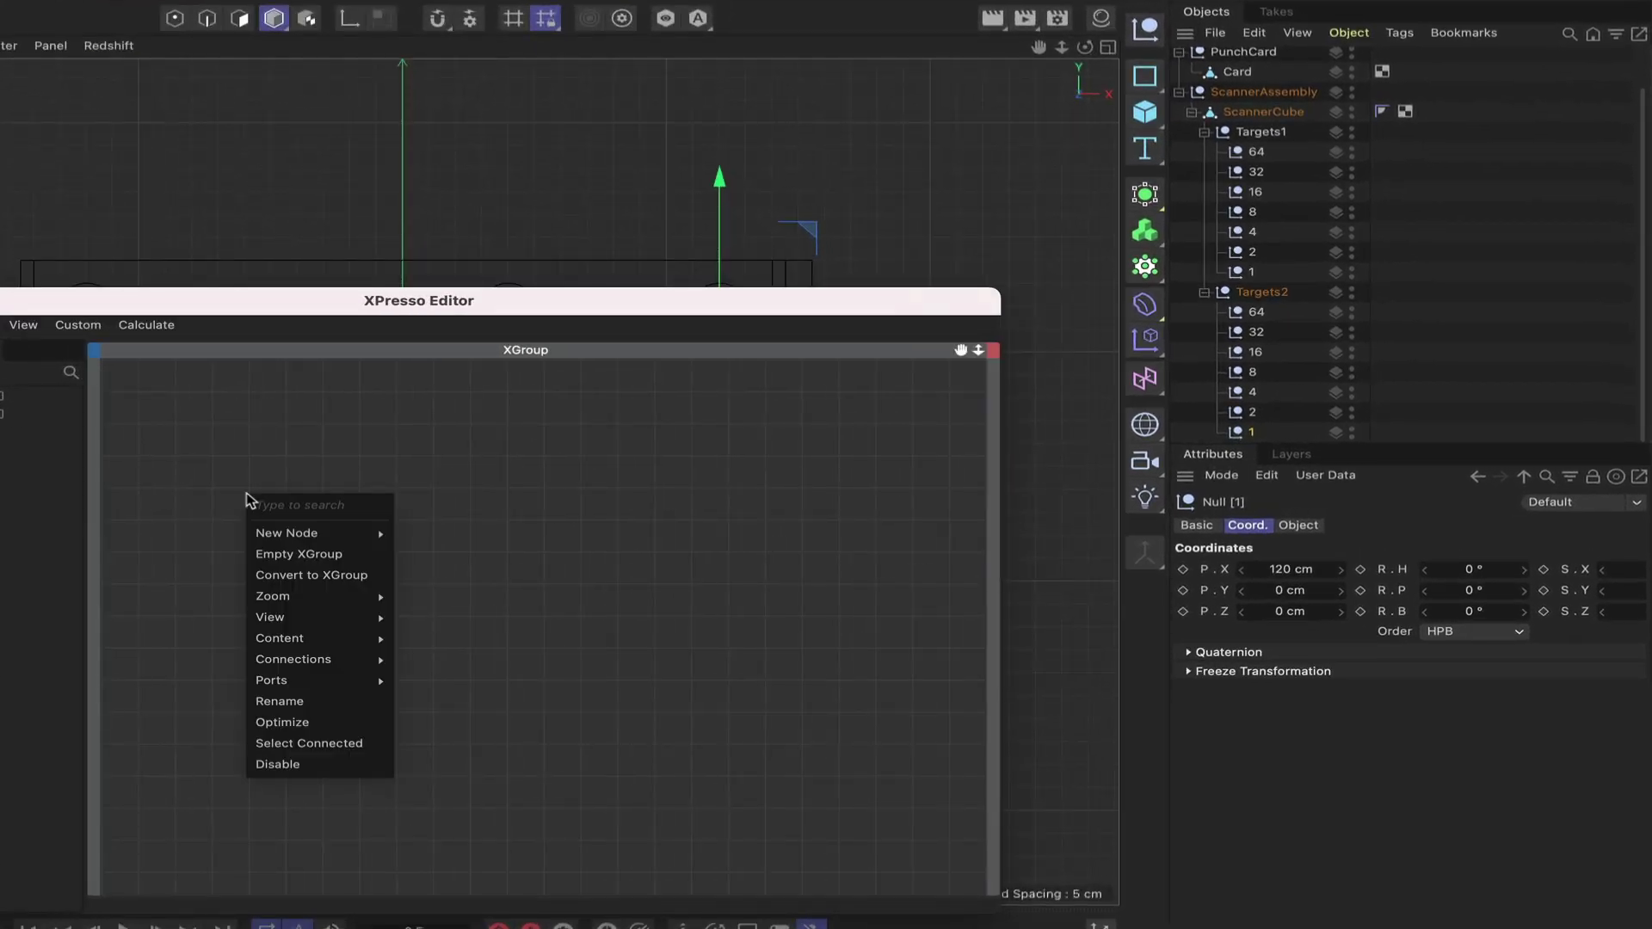
mouse_move(292, 534)
mouse_move(398, 540)
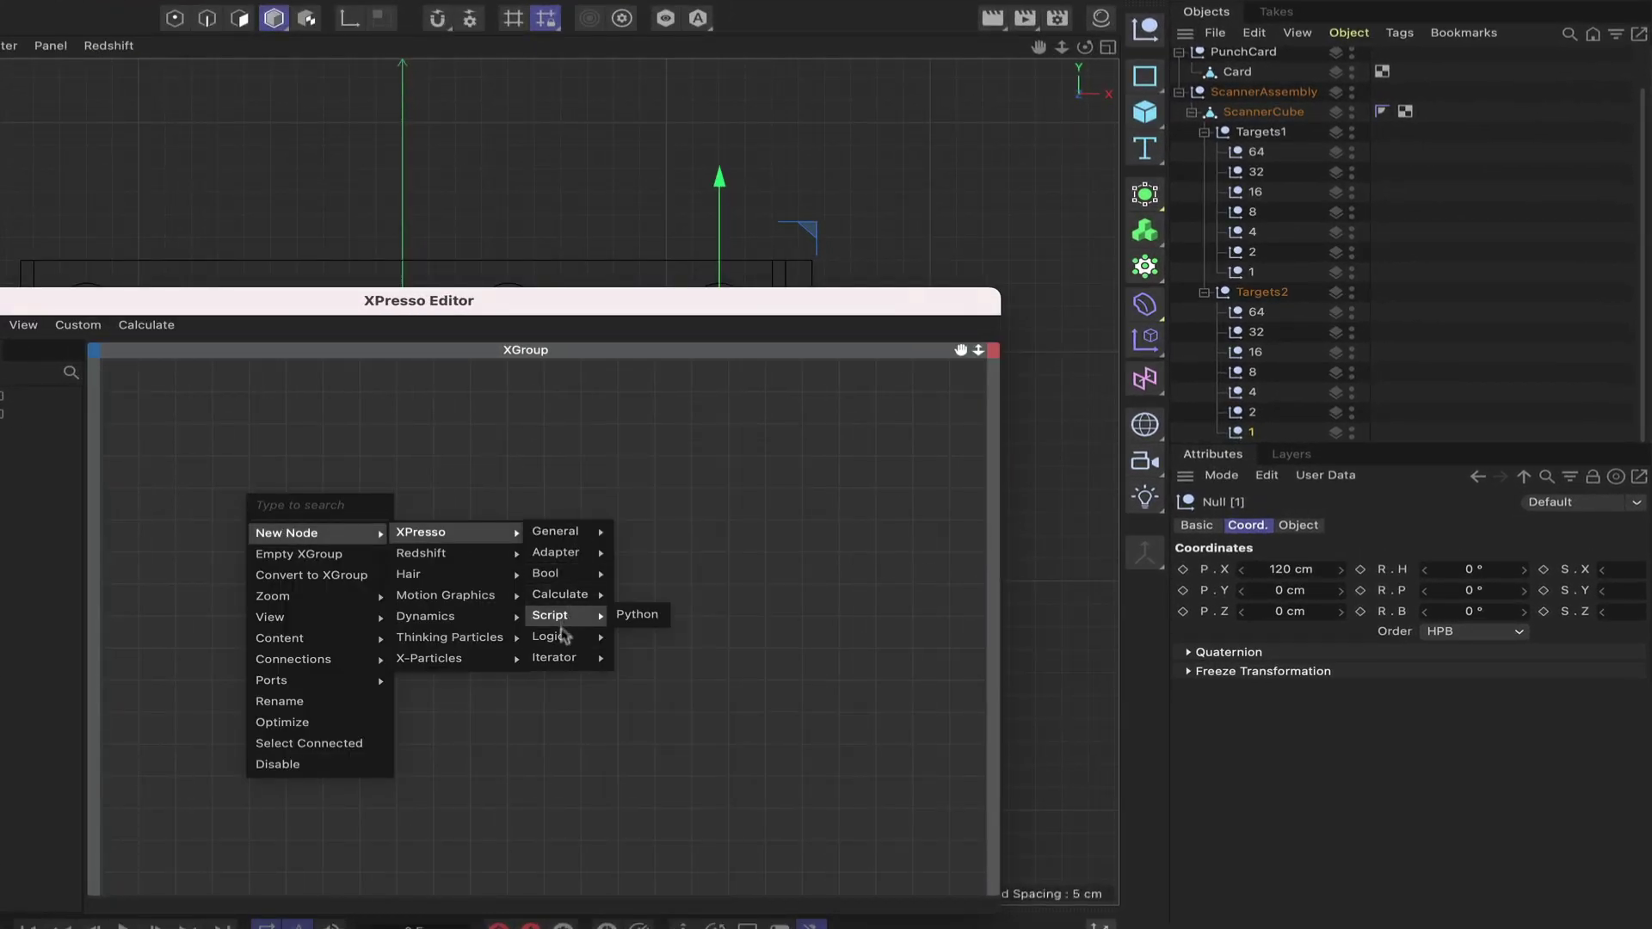
mouse_move(568, 657)
click(663, 680)
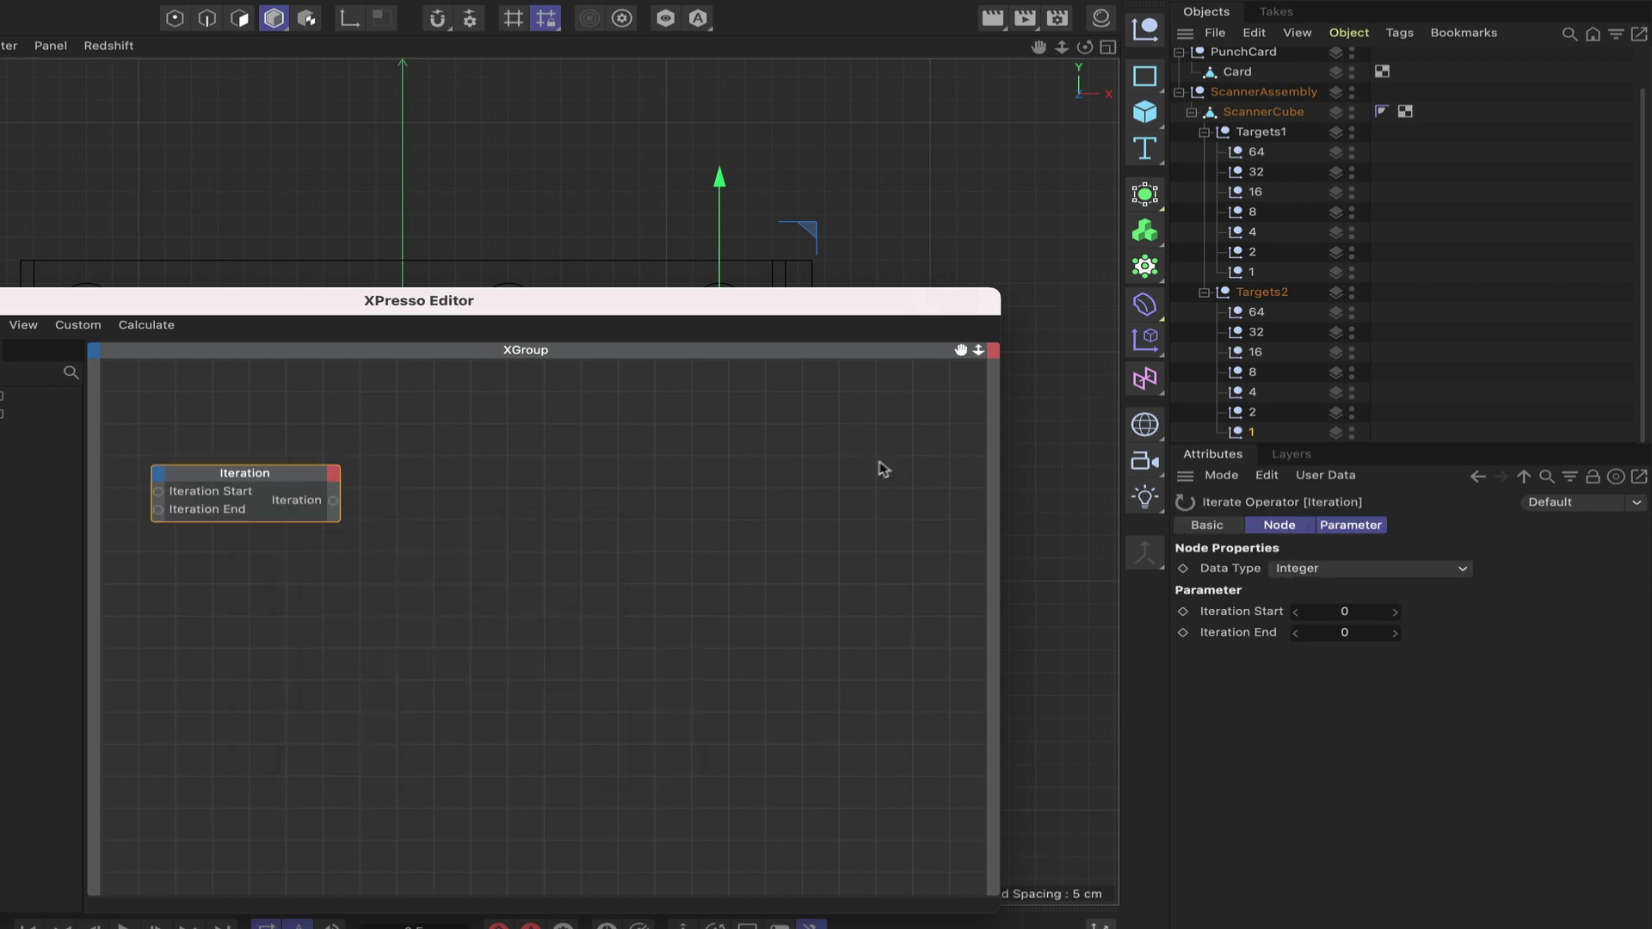
- Set the Iteration node's Iteration End to 6
click(1350, 634)
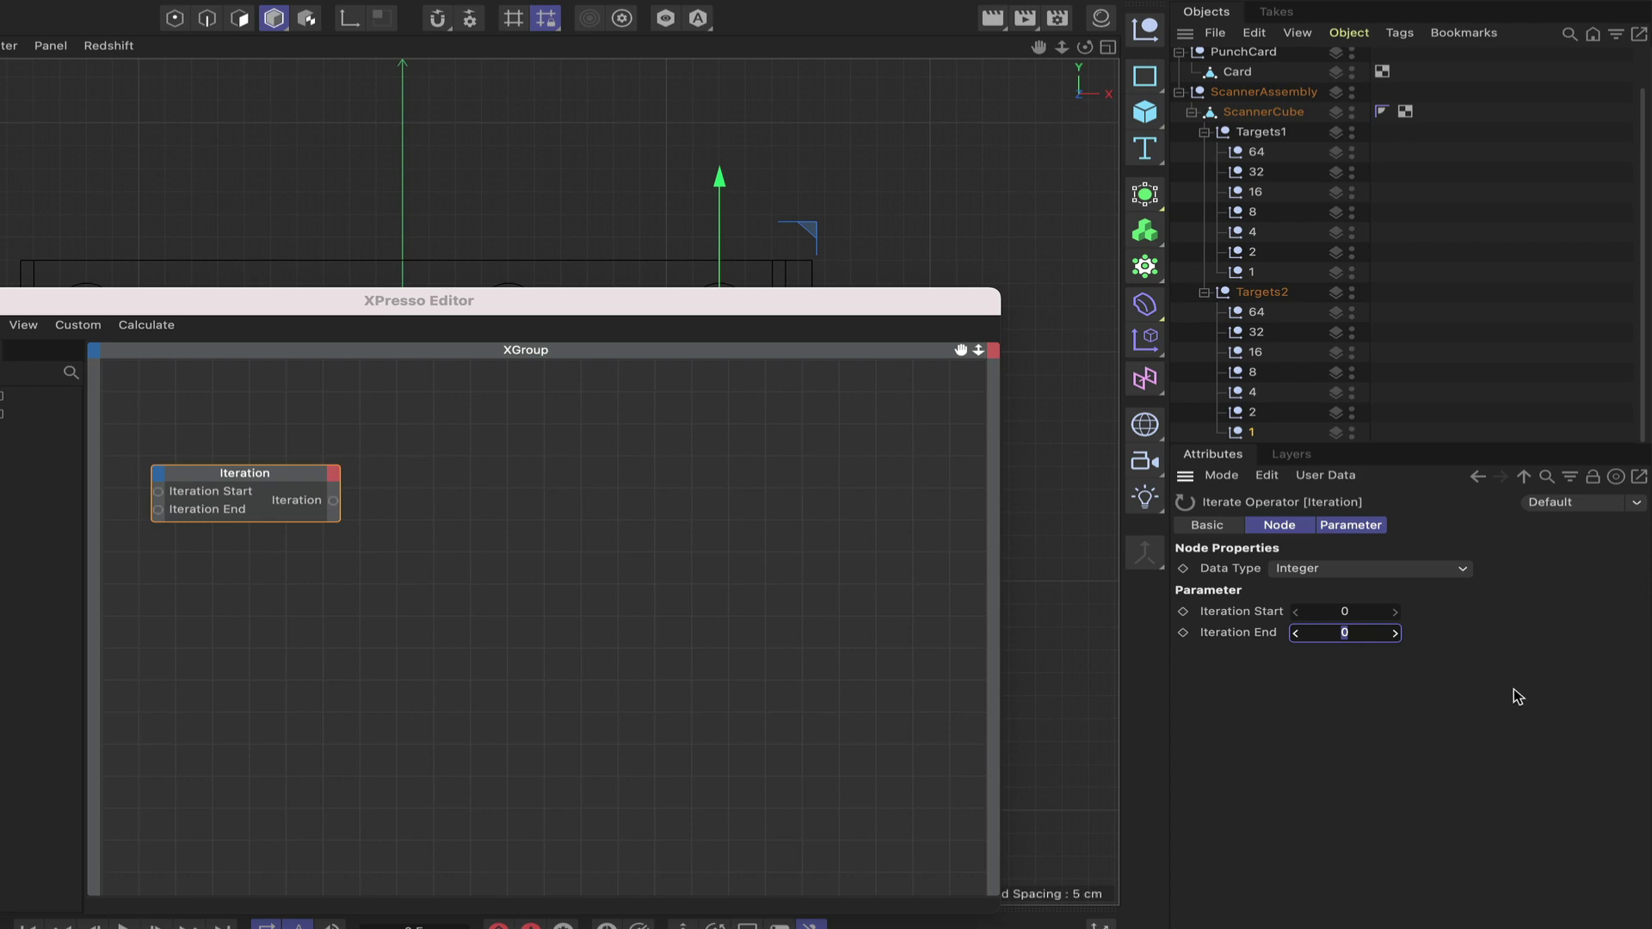
text(6)
key(Return)
drag(804, 313, 742, 424)
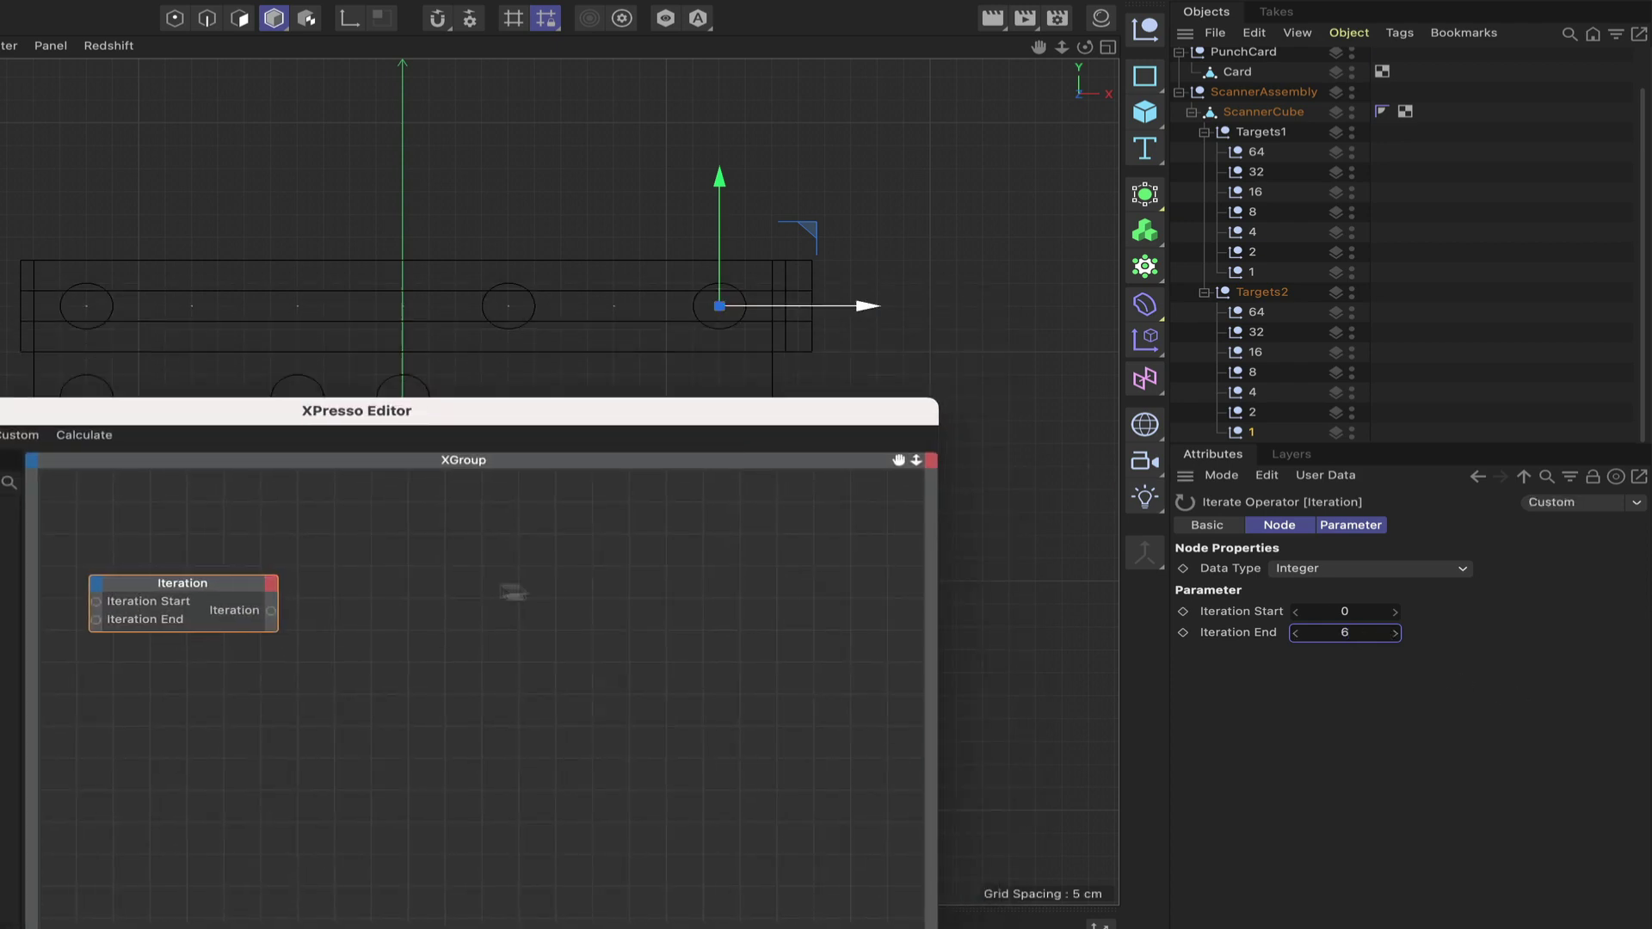
- Add a Link List node, duplicate it, and wire Iteration's output into both Index ports
right_click(383, 566)
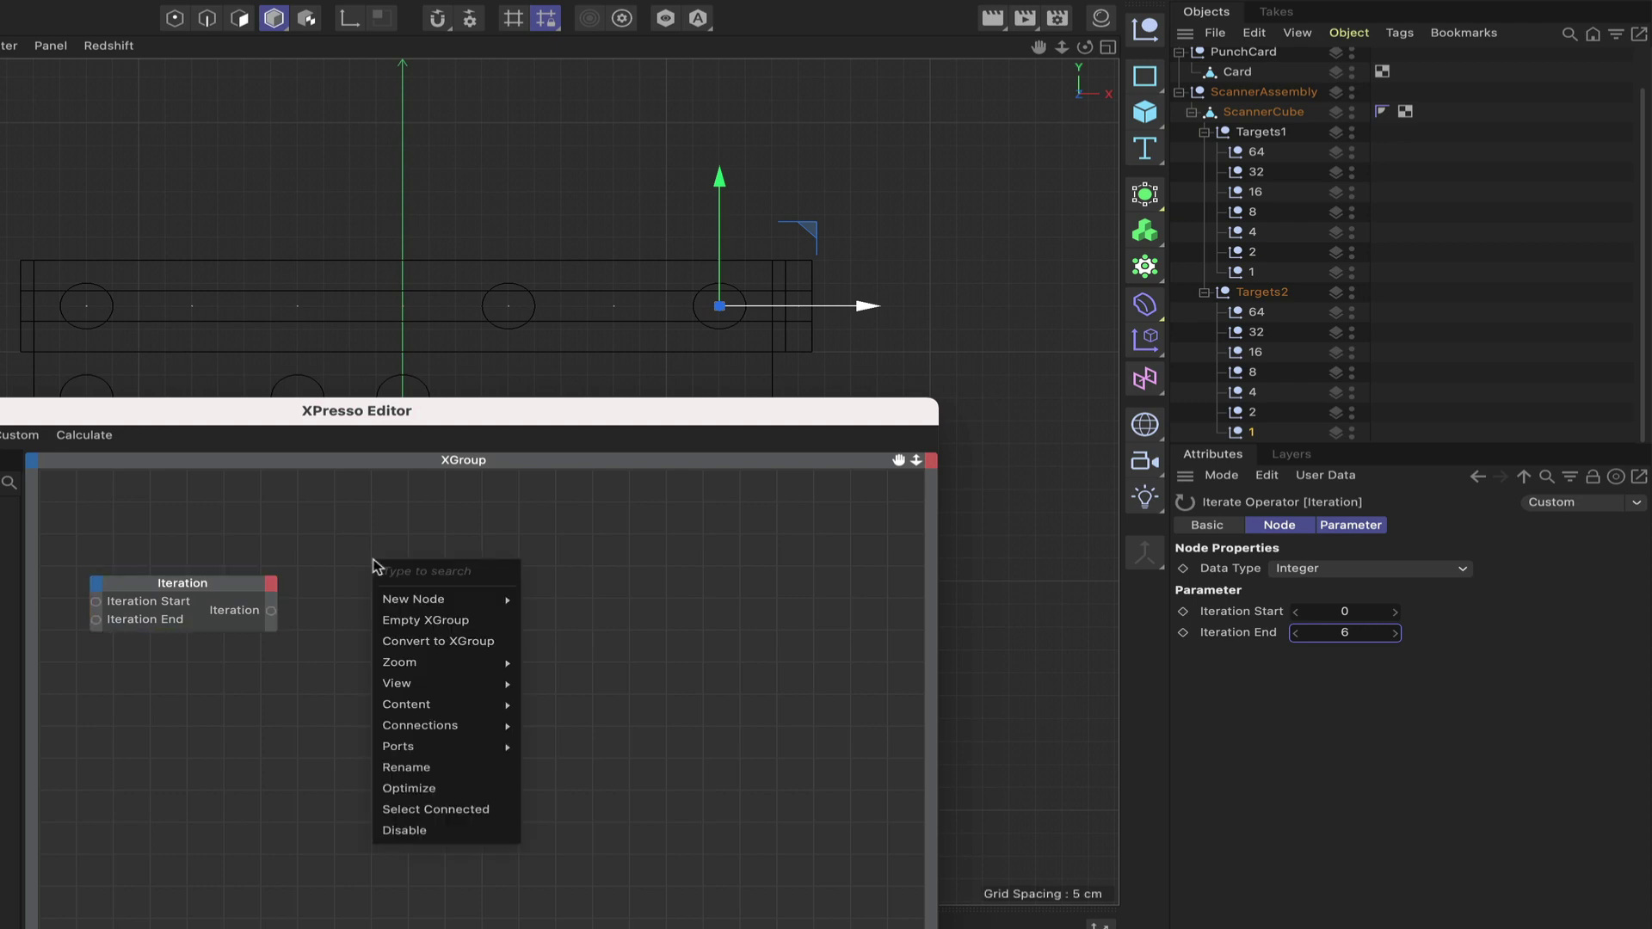
mouse_move(426, 596)
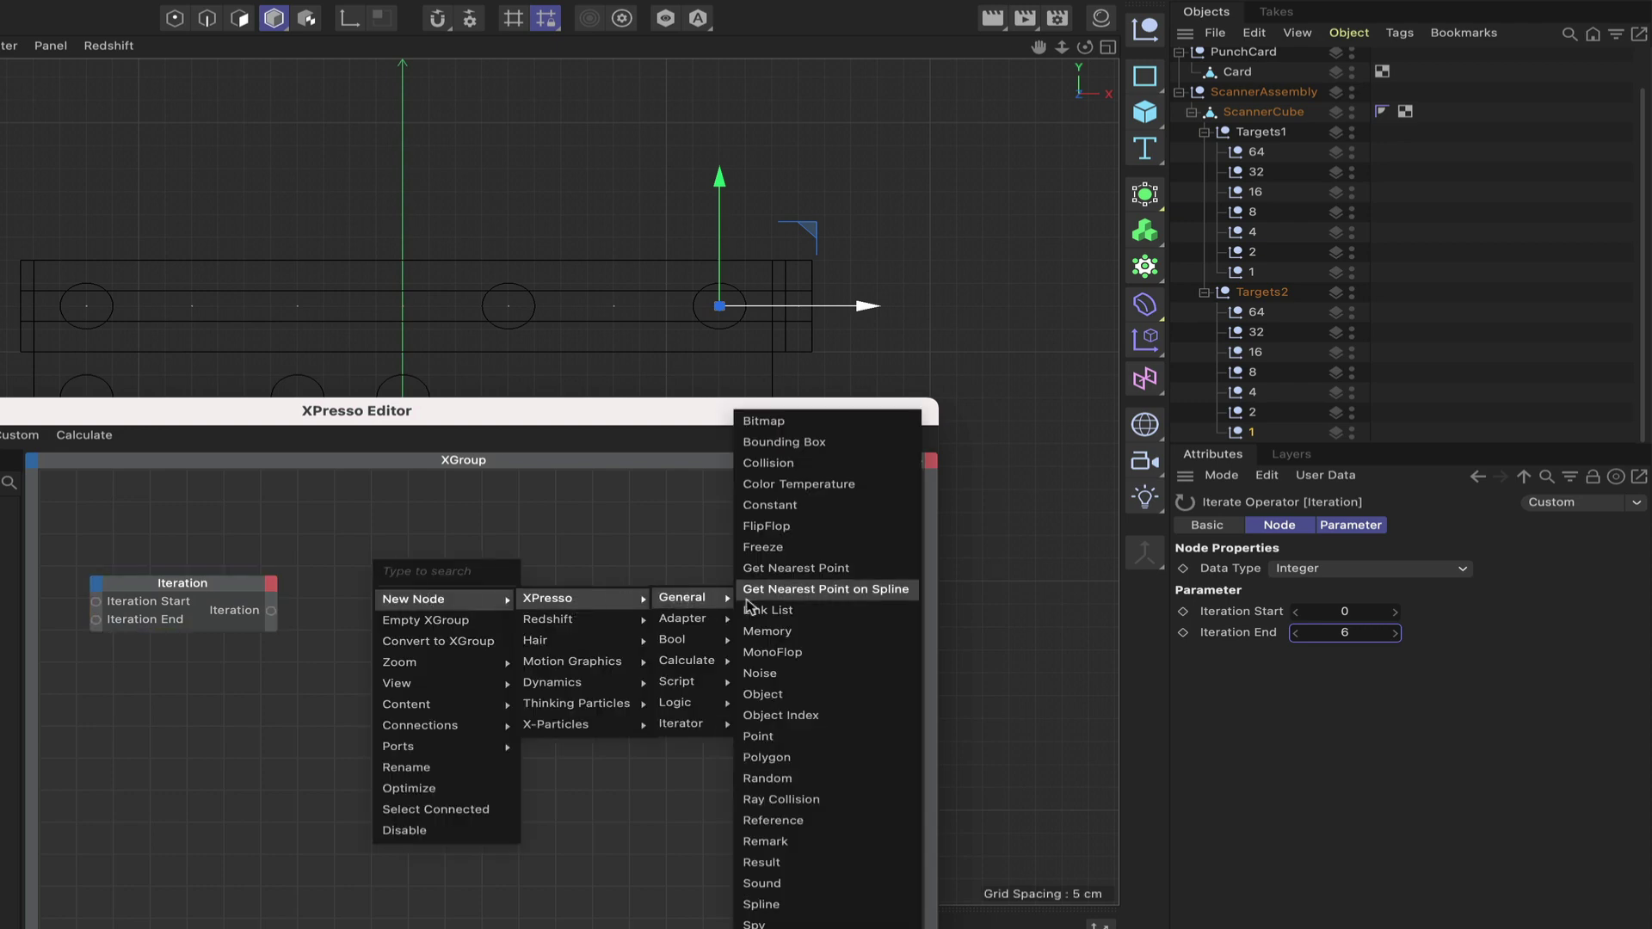
click(767, 614)
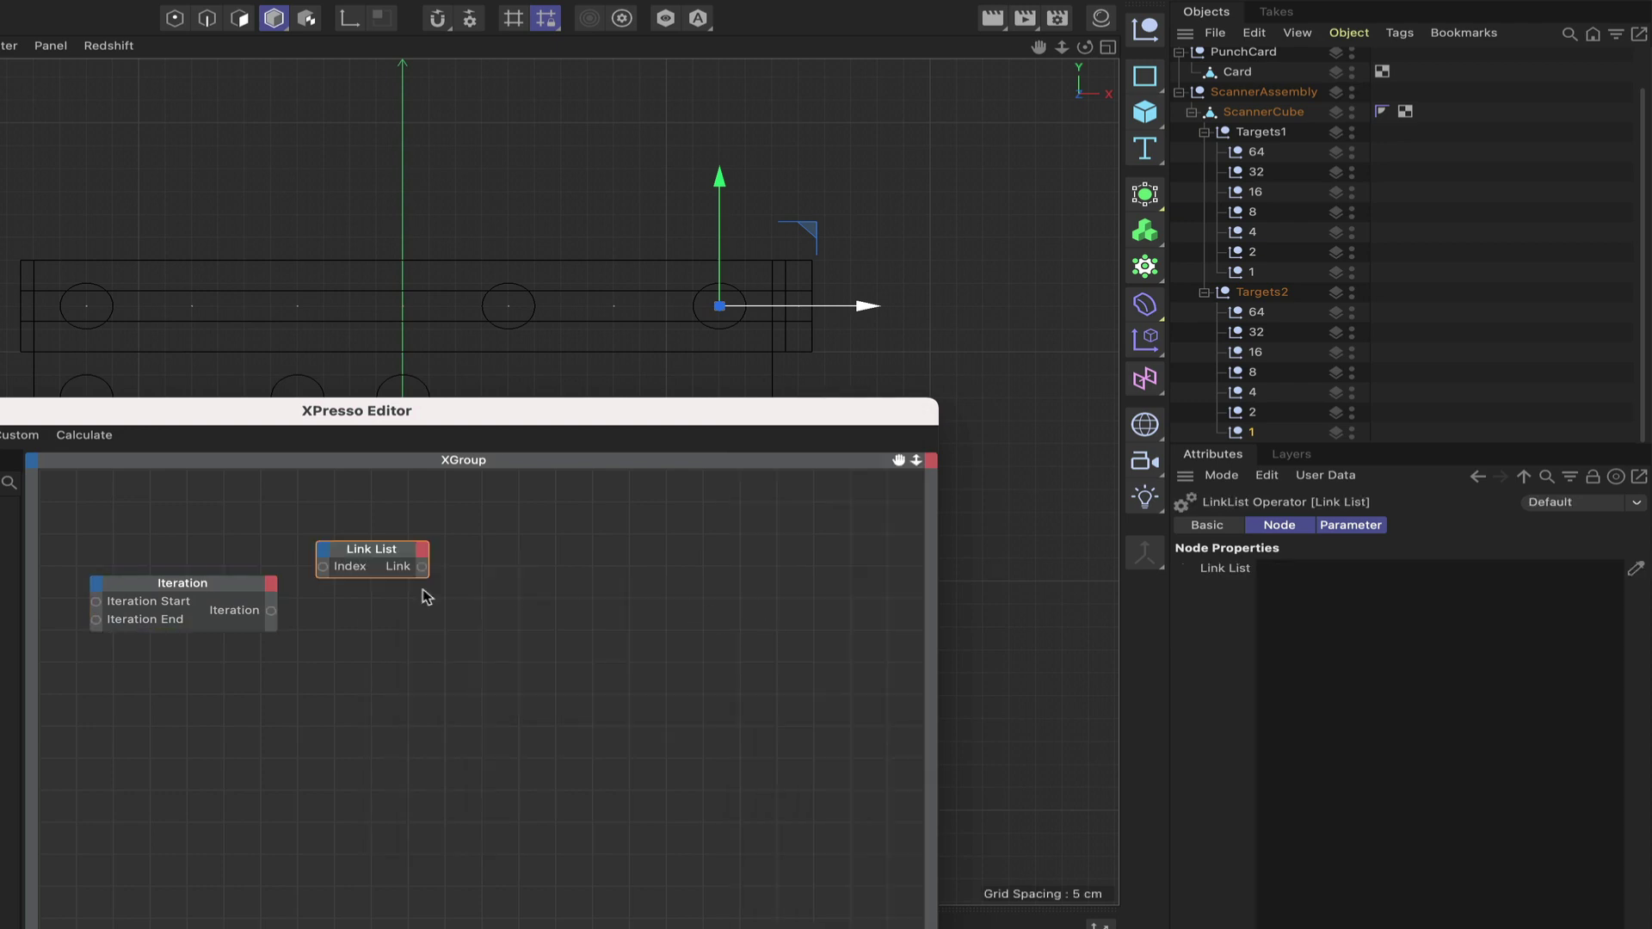
ctrl+drag(400, 555, 371, 649)
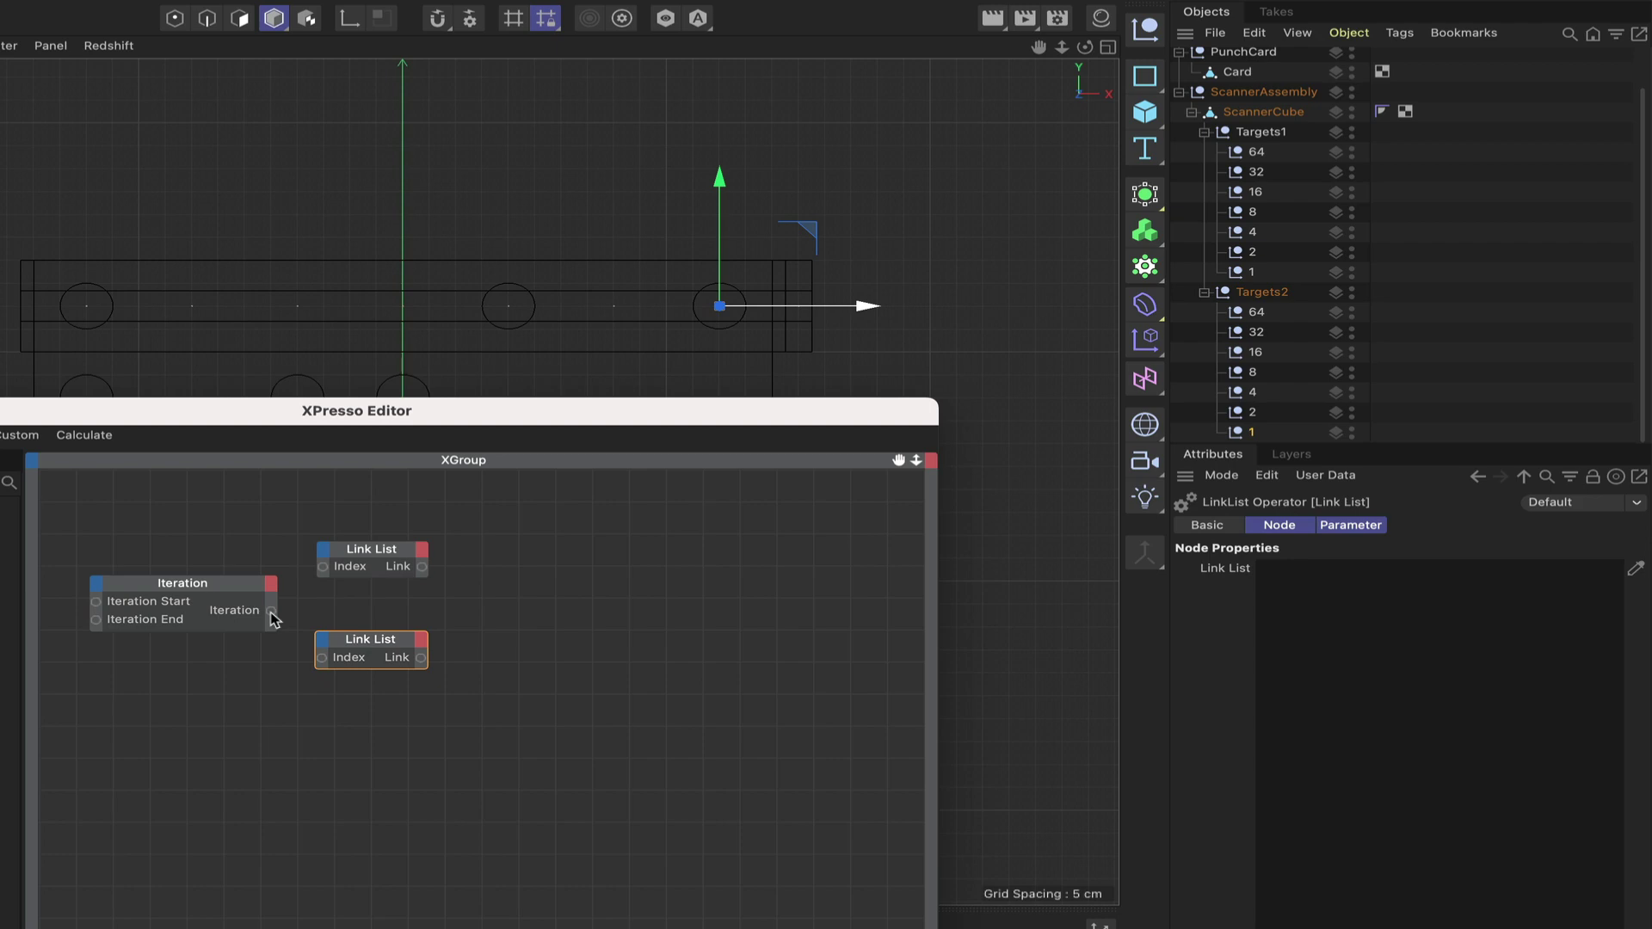
drag(271, 611, 324, 570)
drag(288, 633, 397, 650)
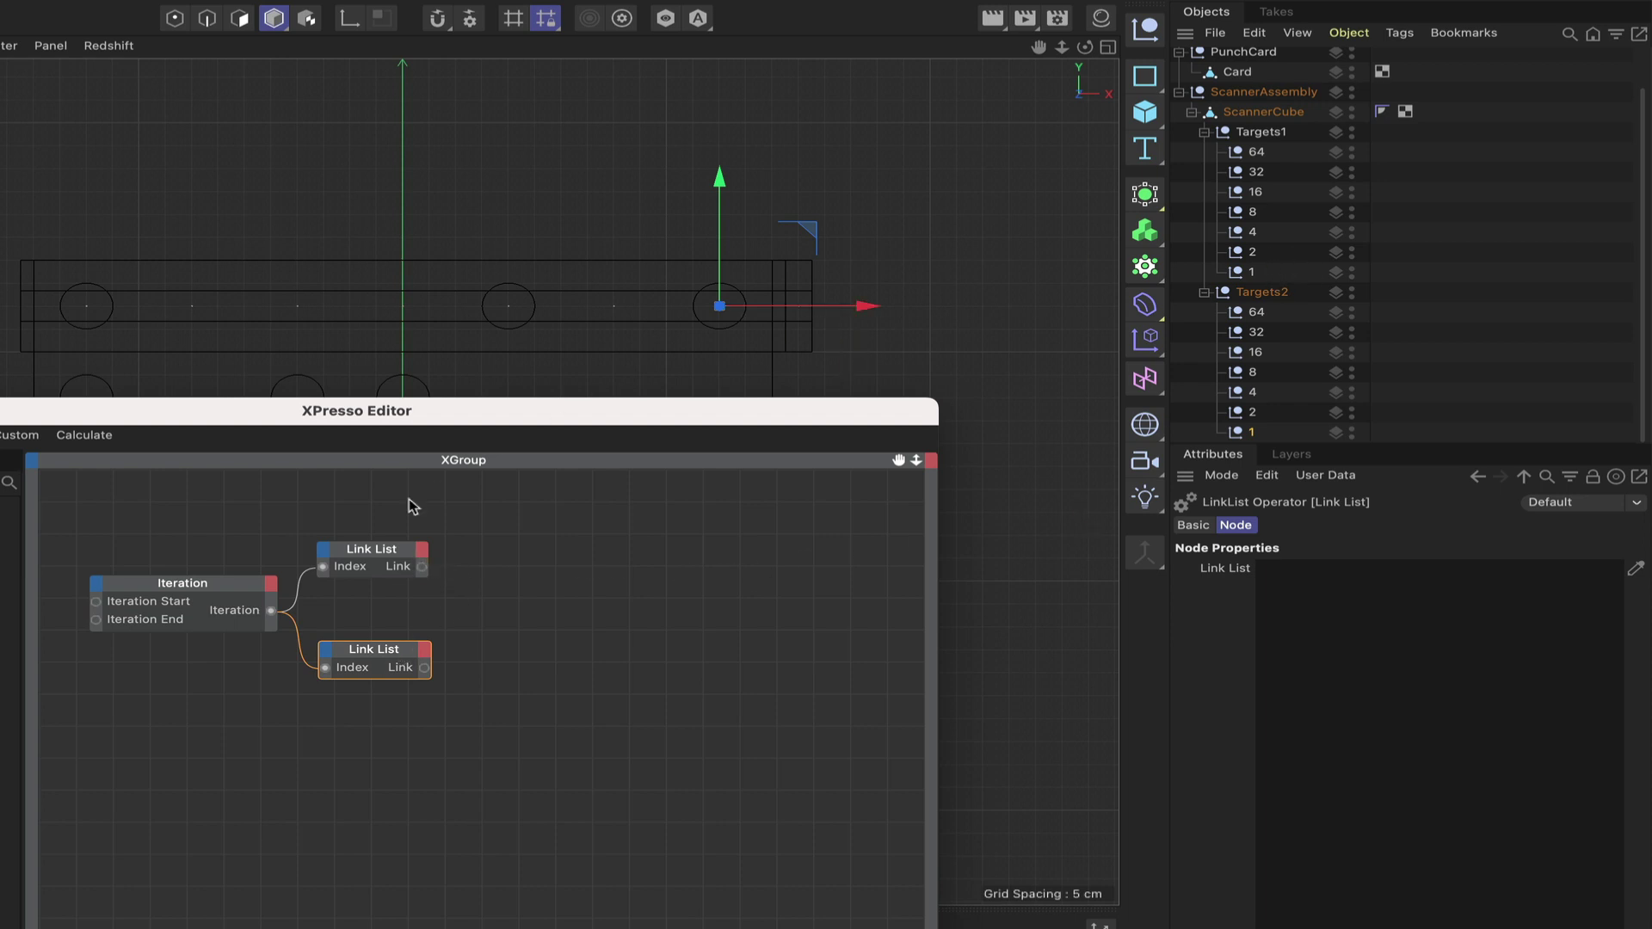
- Pick Targets1's nulls 64, 32, 16 and 1 into the upper Link List node
click(389, 555)
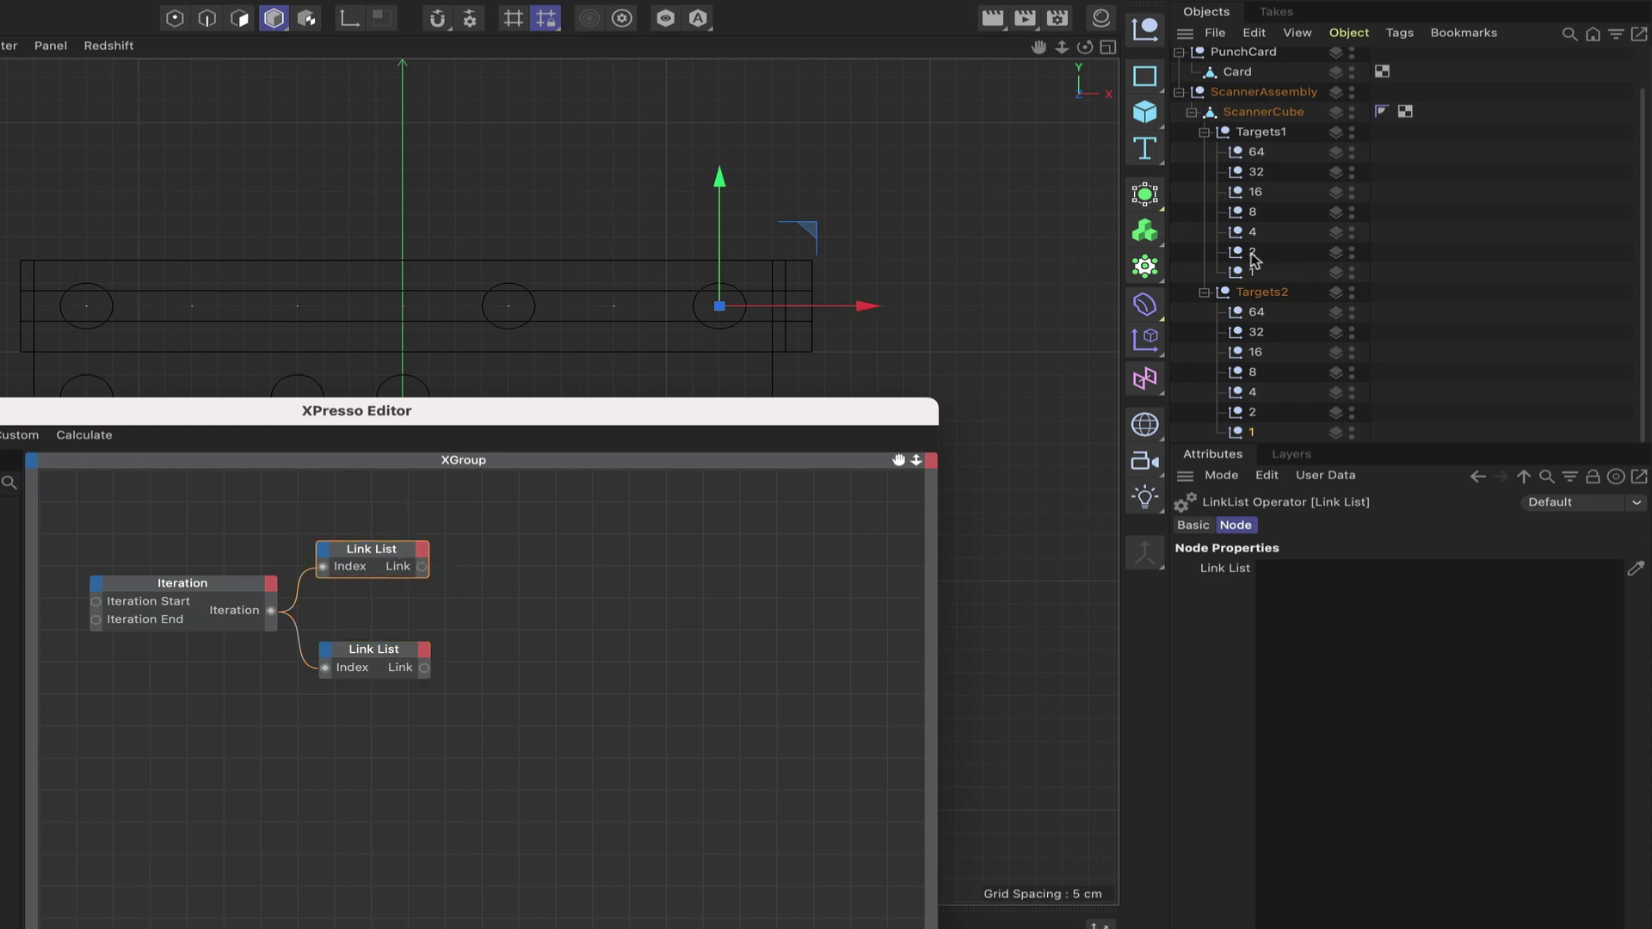
click(1637, 566)
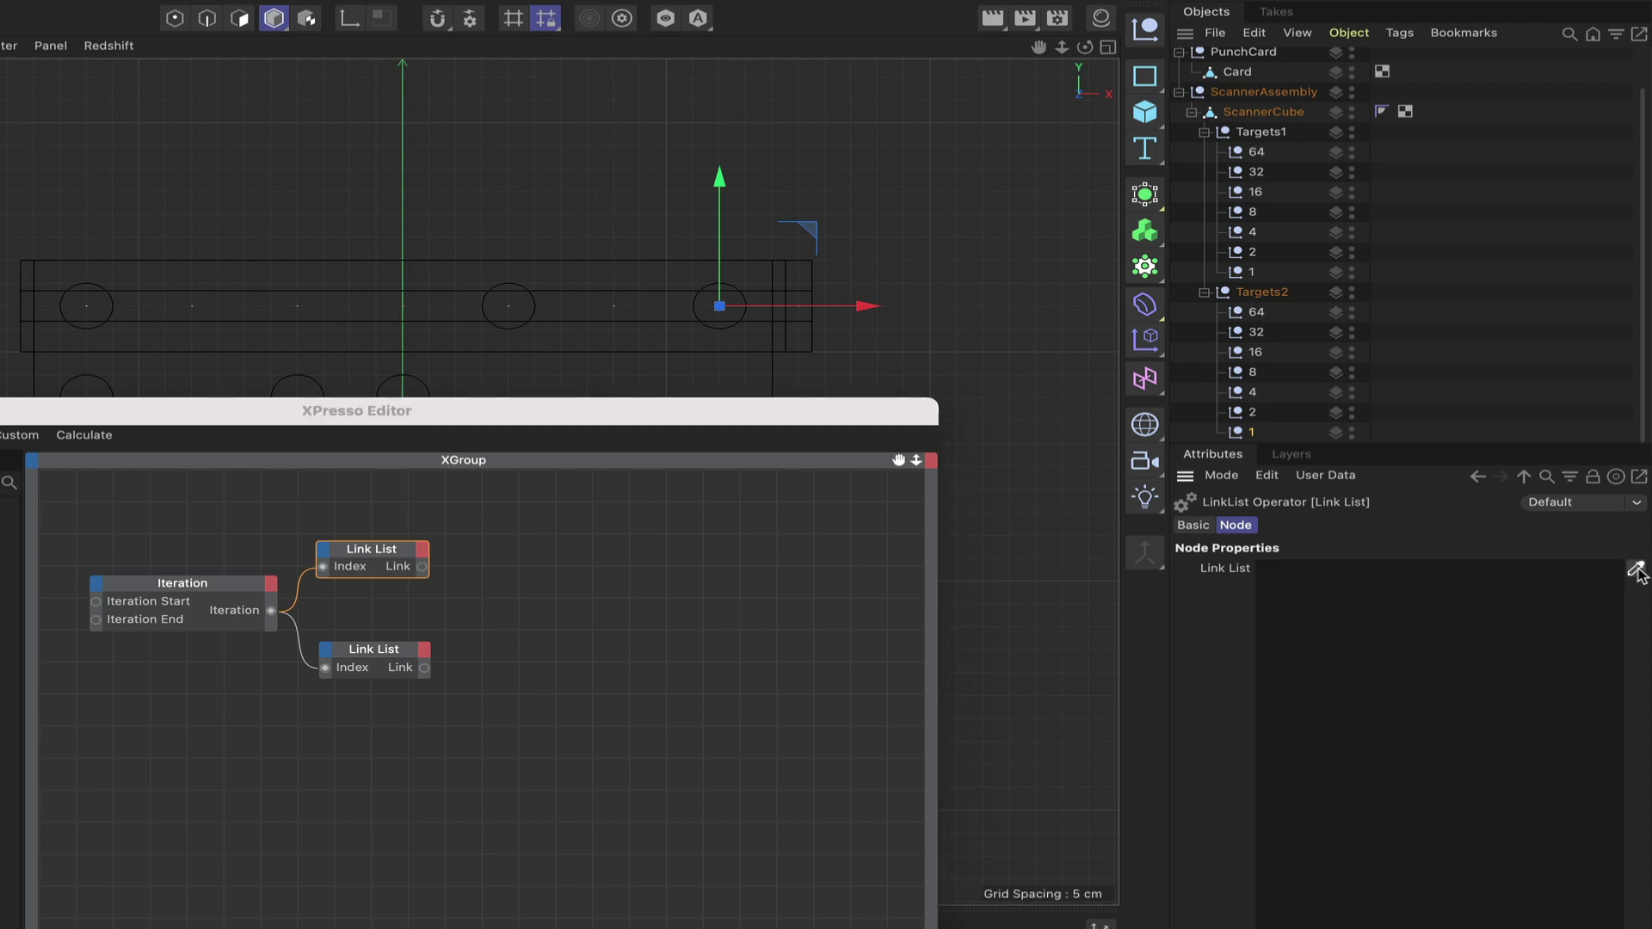
click(1256, 155)
click(1256, 172)
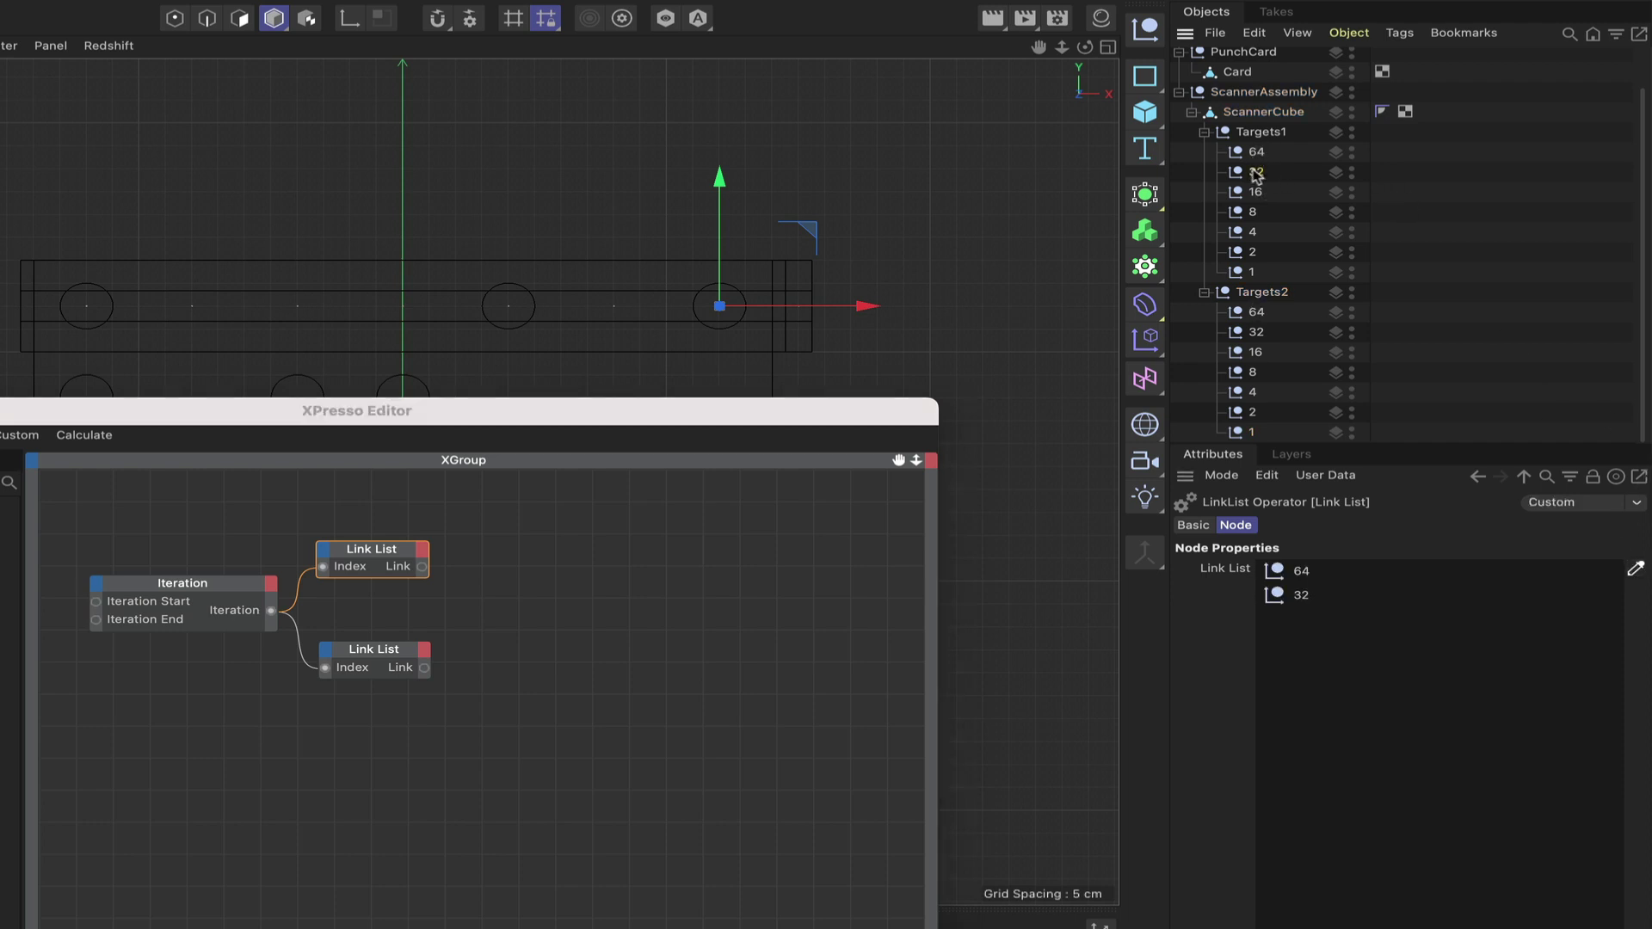
click(1256, 193)
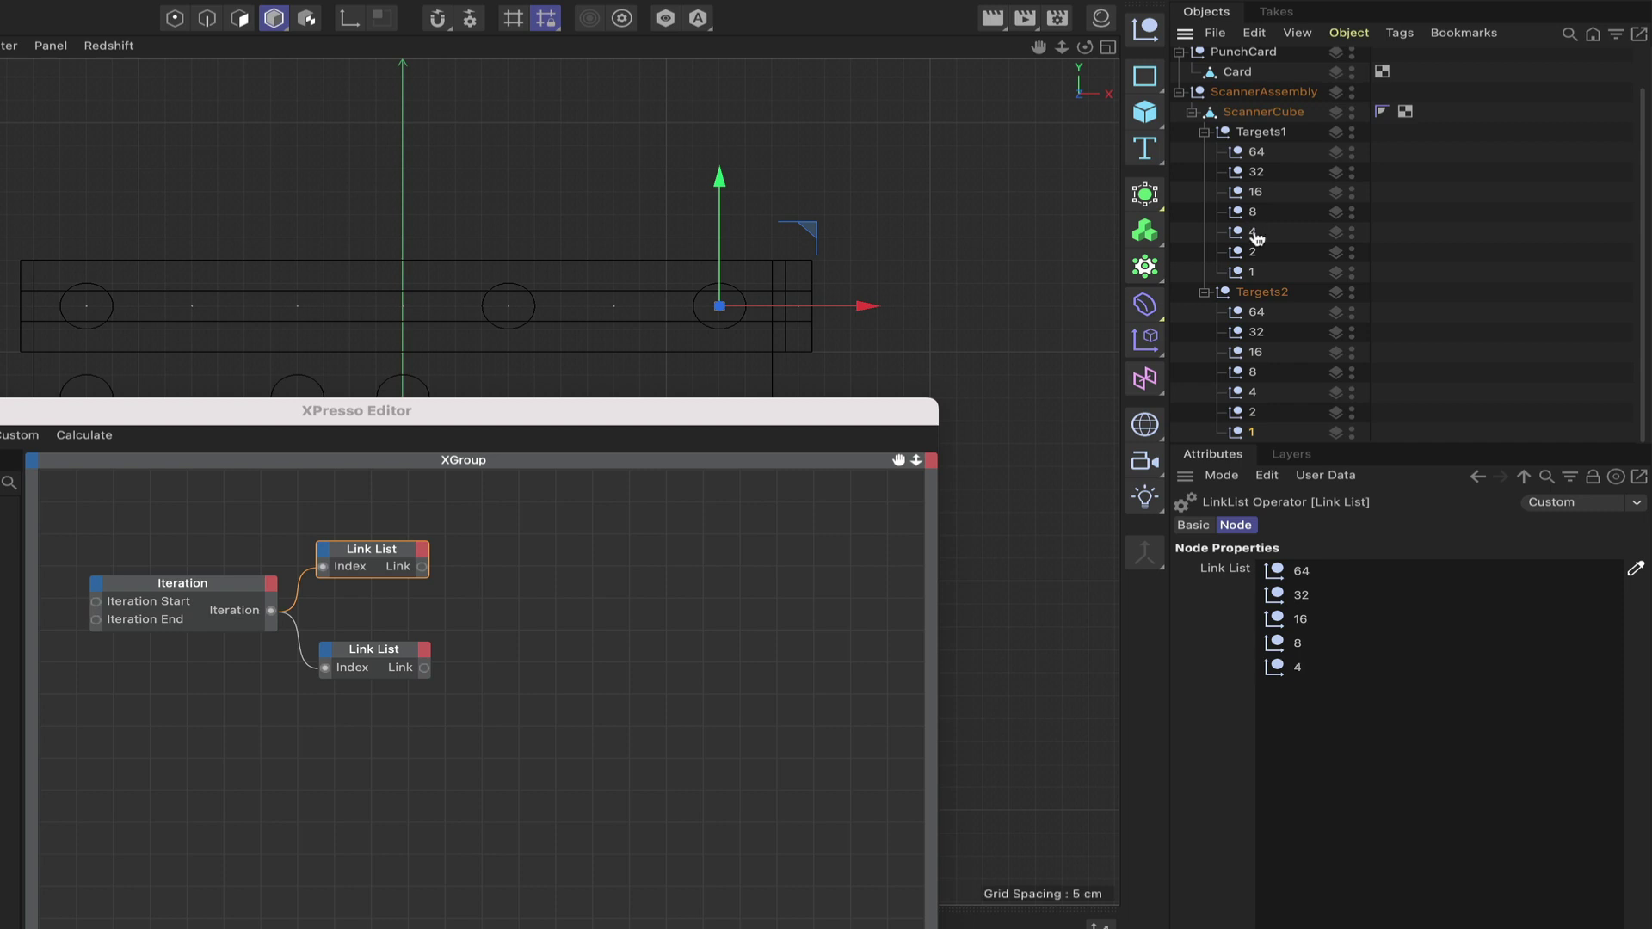
click(1253, 272)
- Fill the lower Link List node with Targets2's nulls, 64 down to 1
click(376, 652)
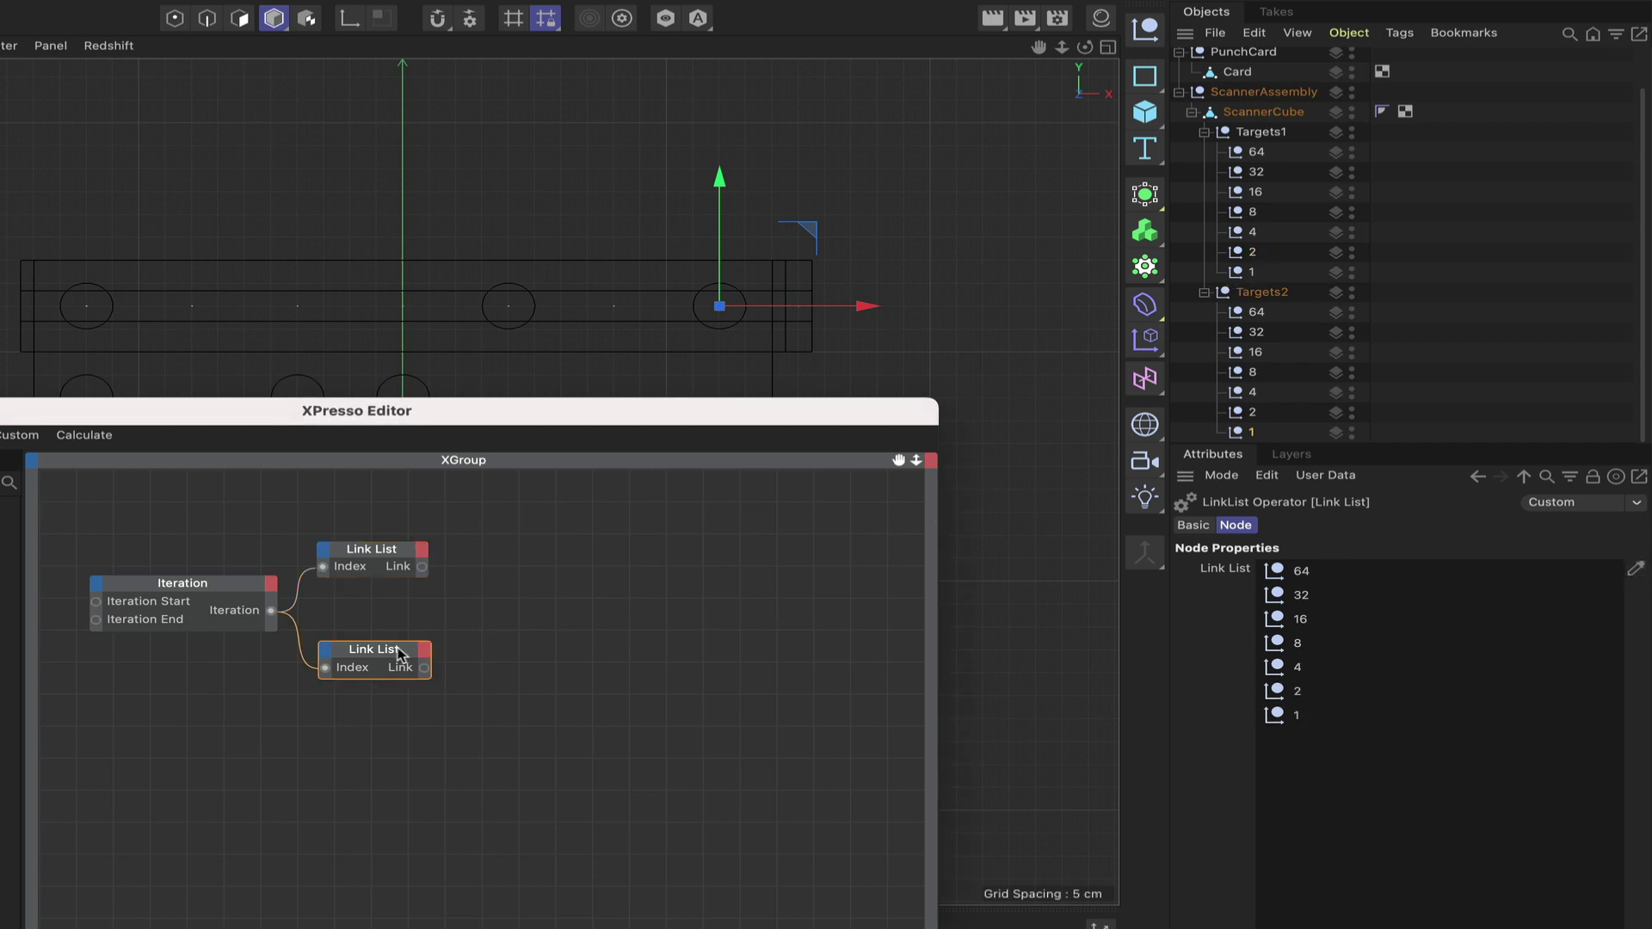
click(1635, 568)
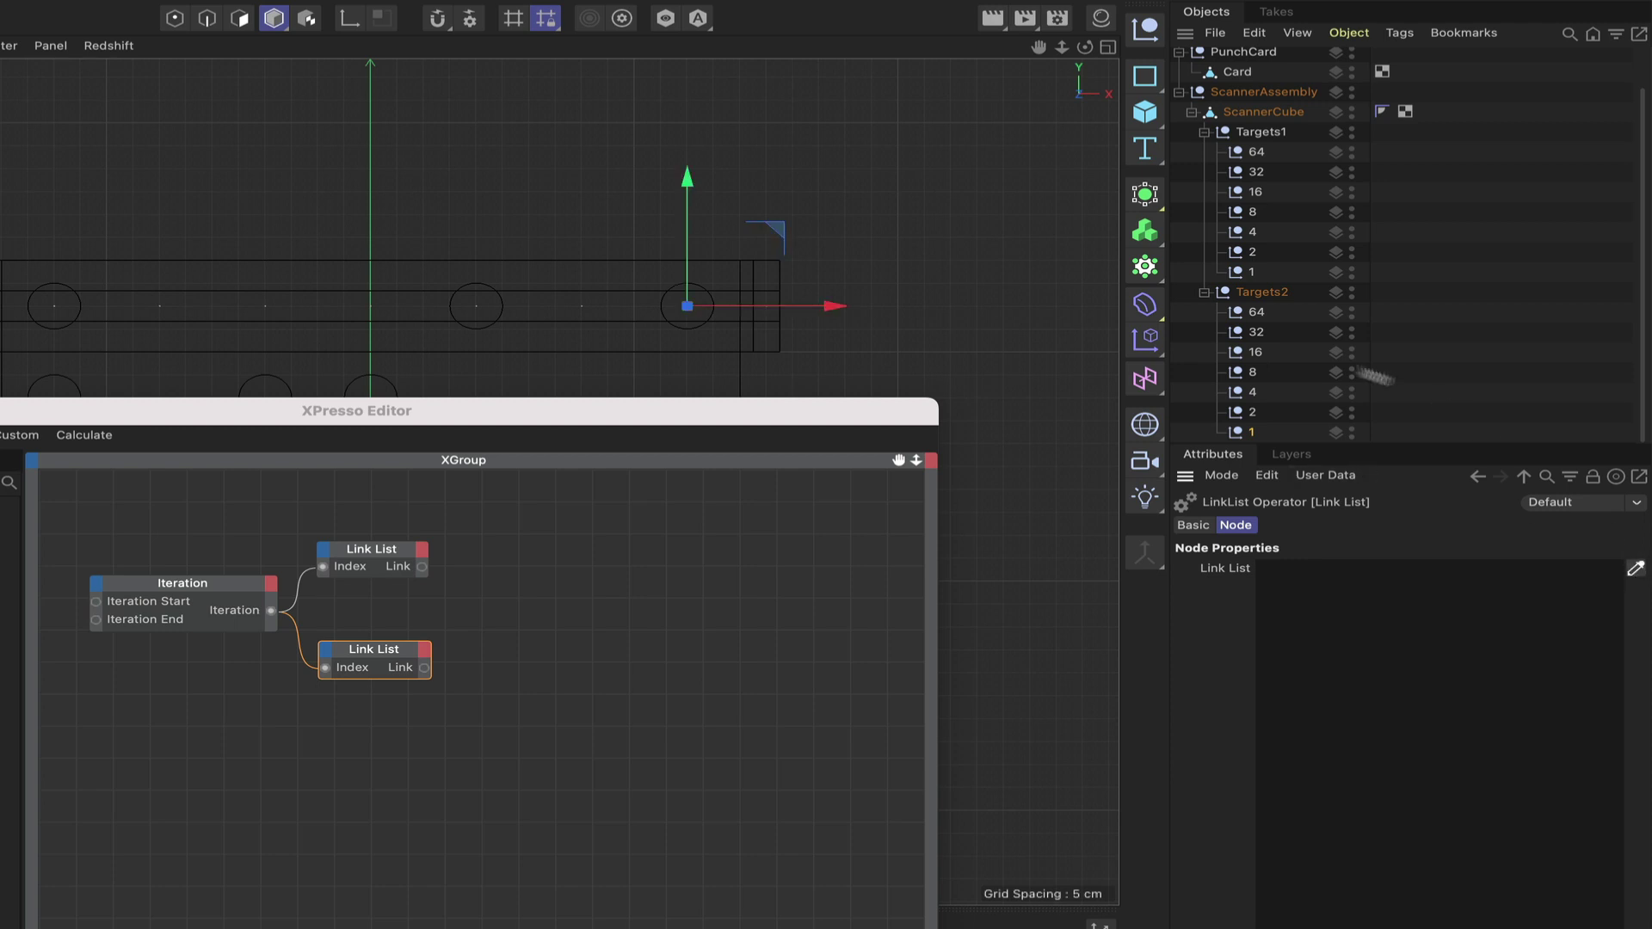
click(1265, 313)
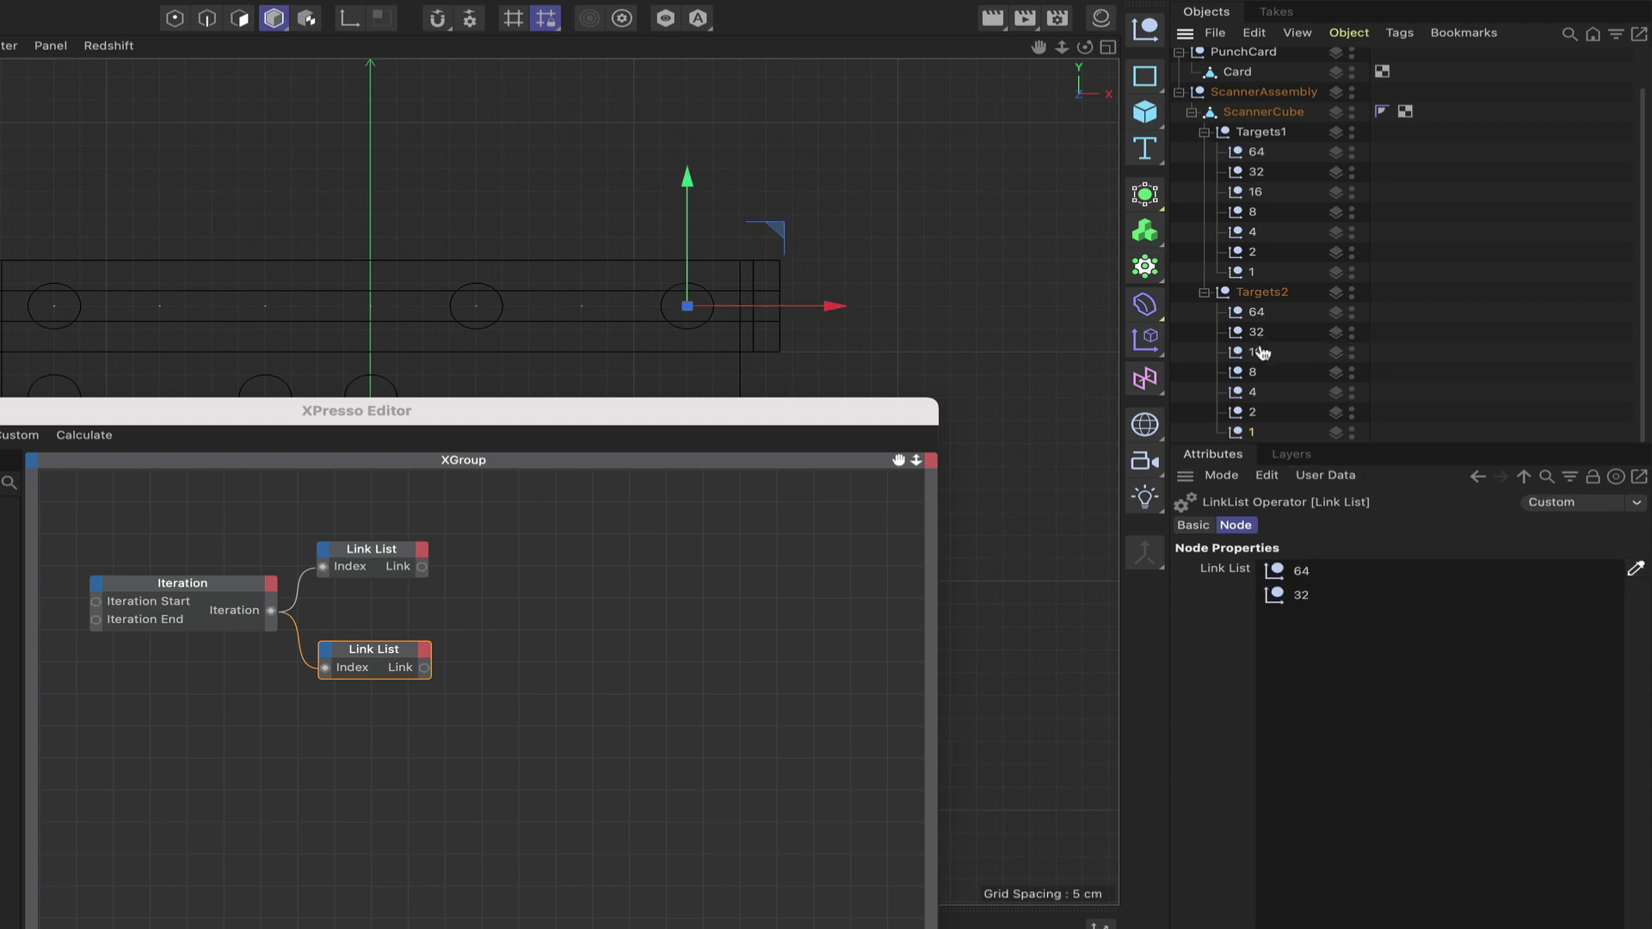
click(1261, 352)
click(1256, 376)
click(1253, 413)
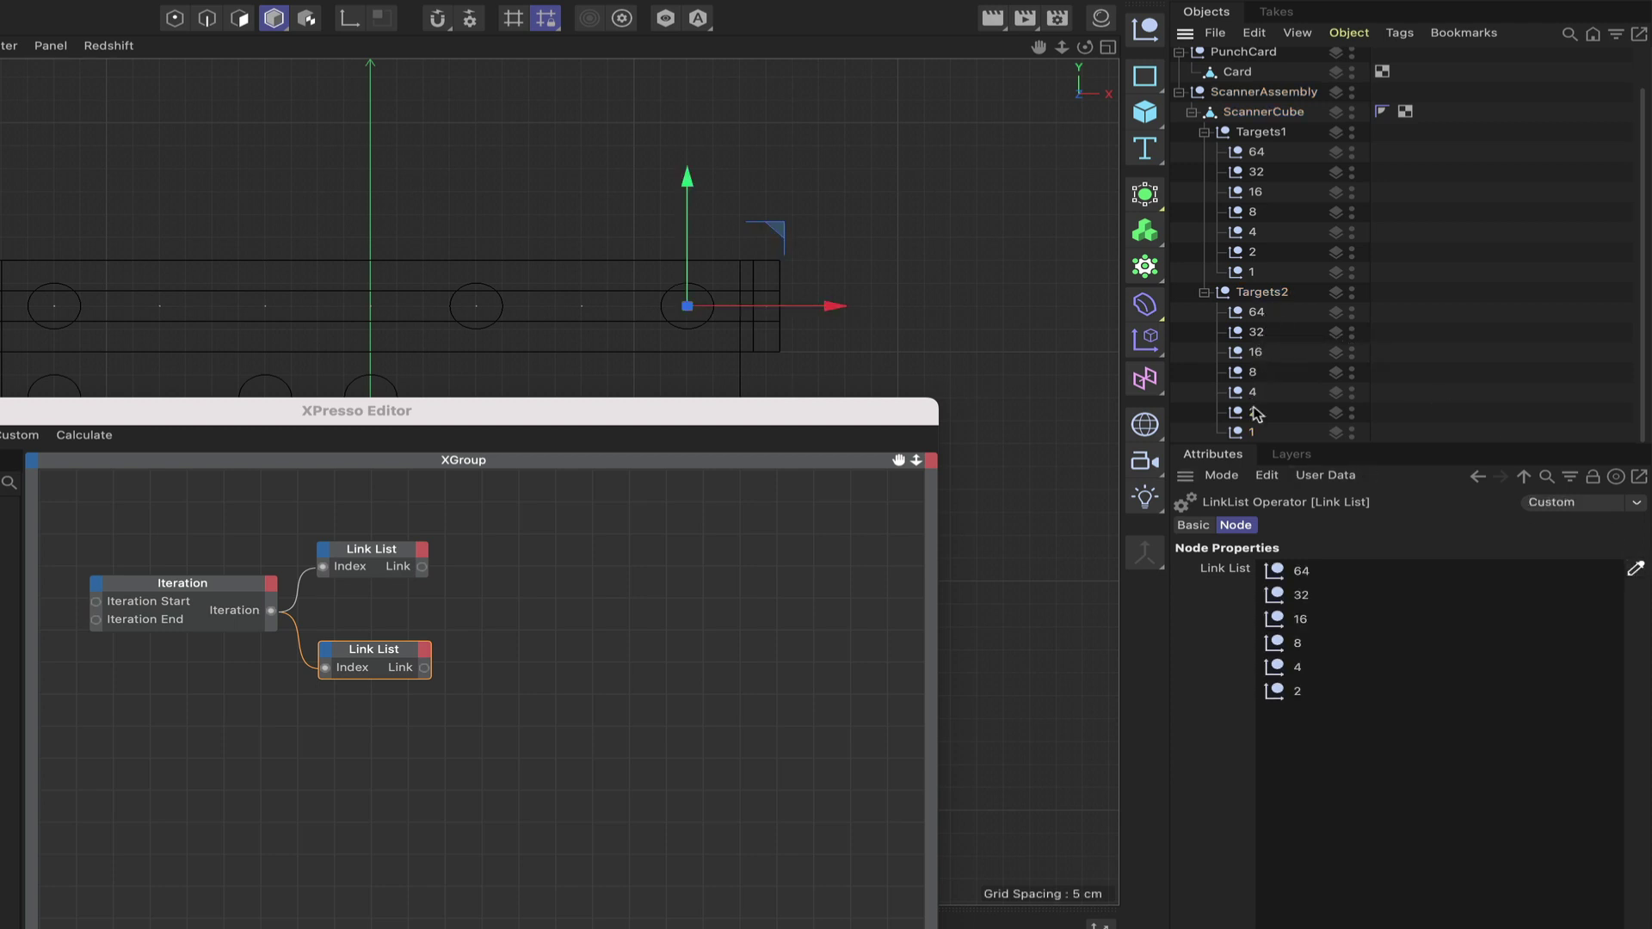
click(1252, 433)
click(1635, 568)
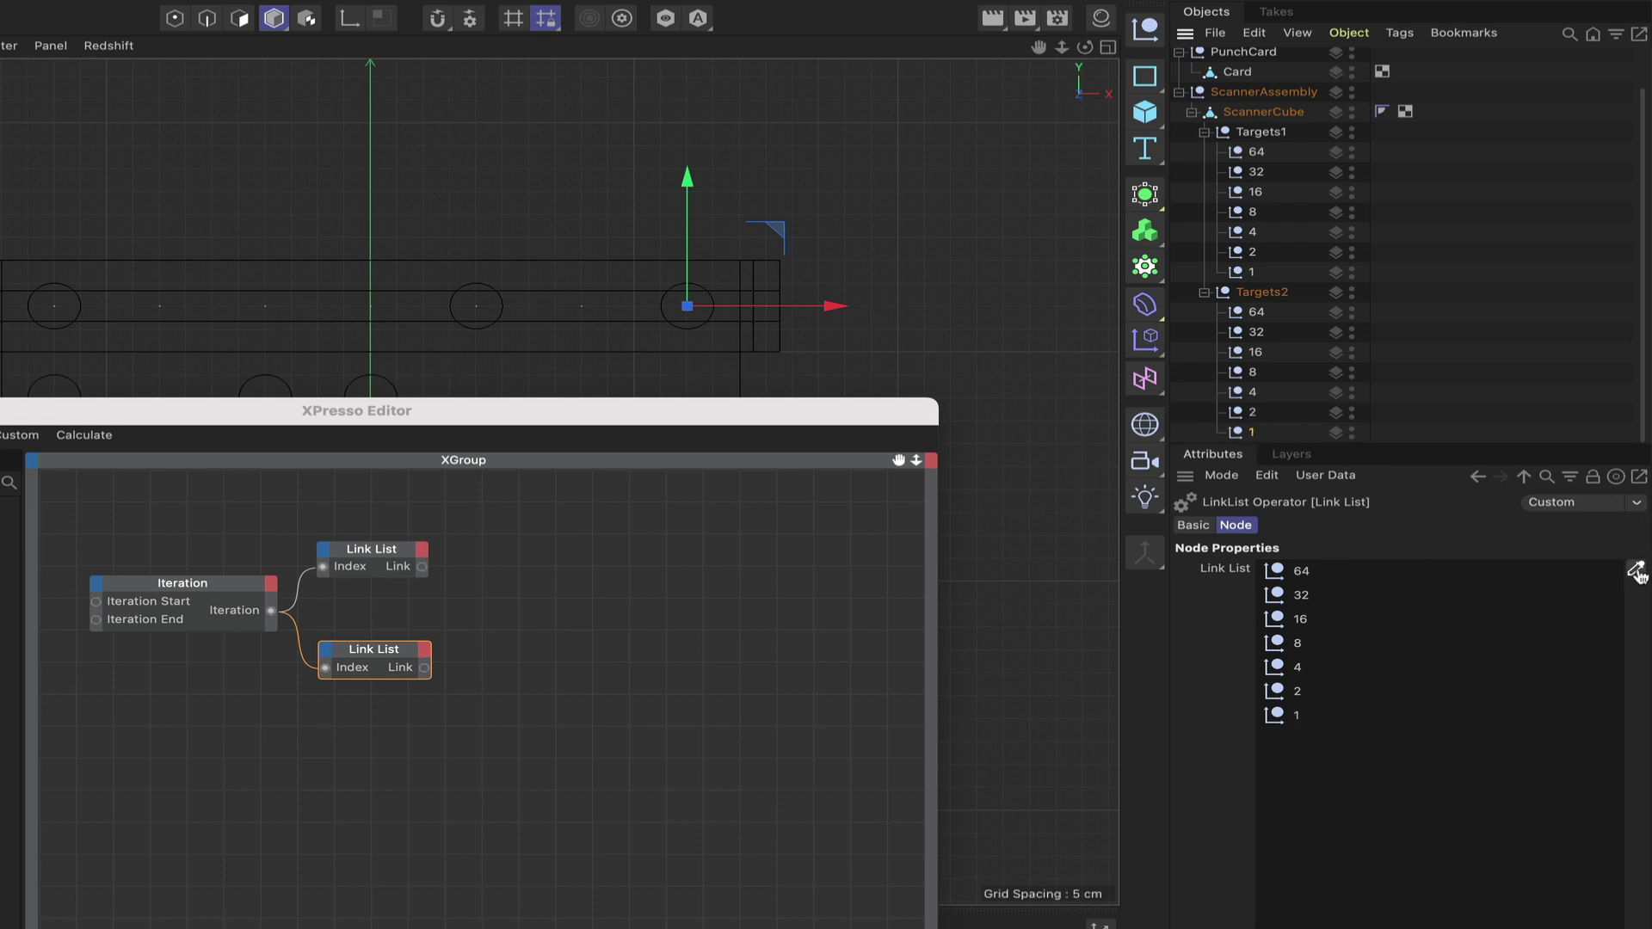
click(392, 557)
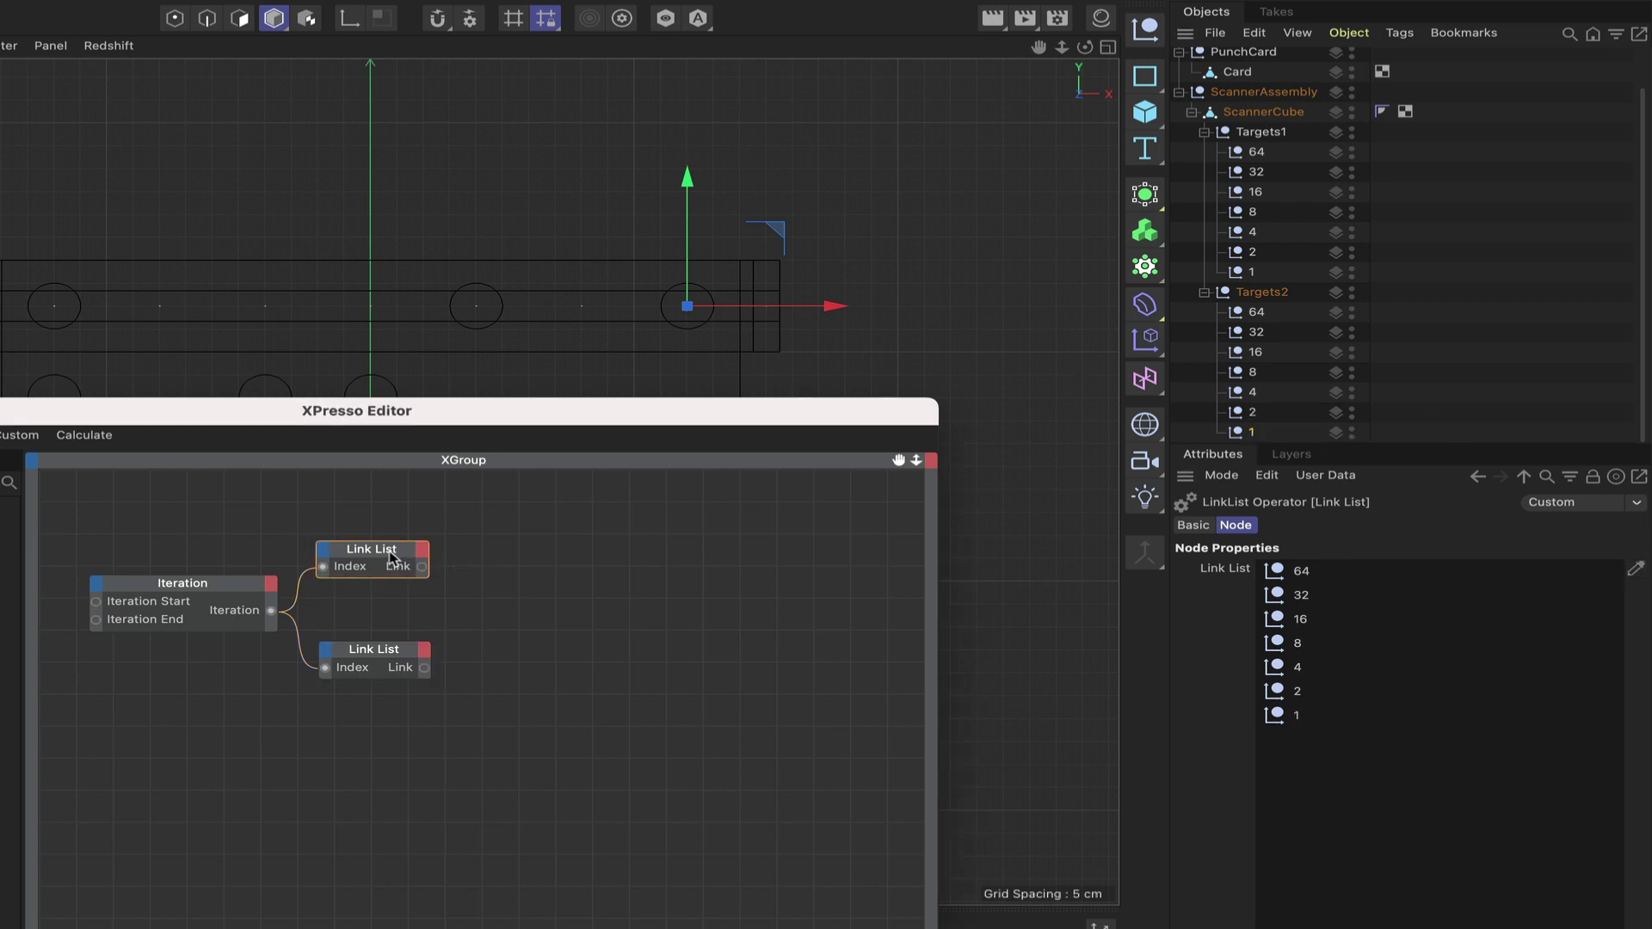
click(388, 649)
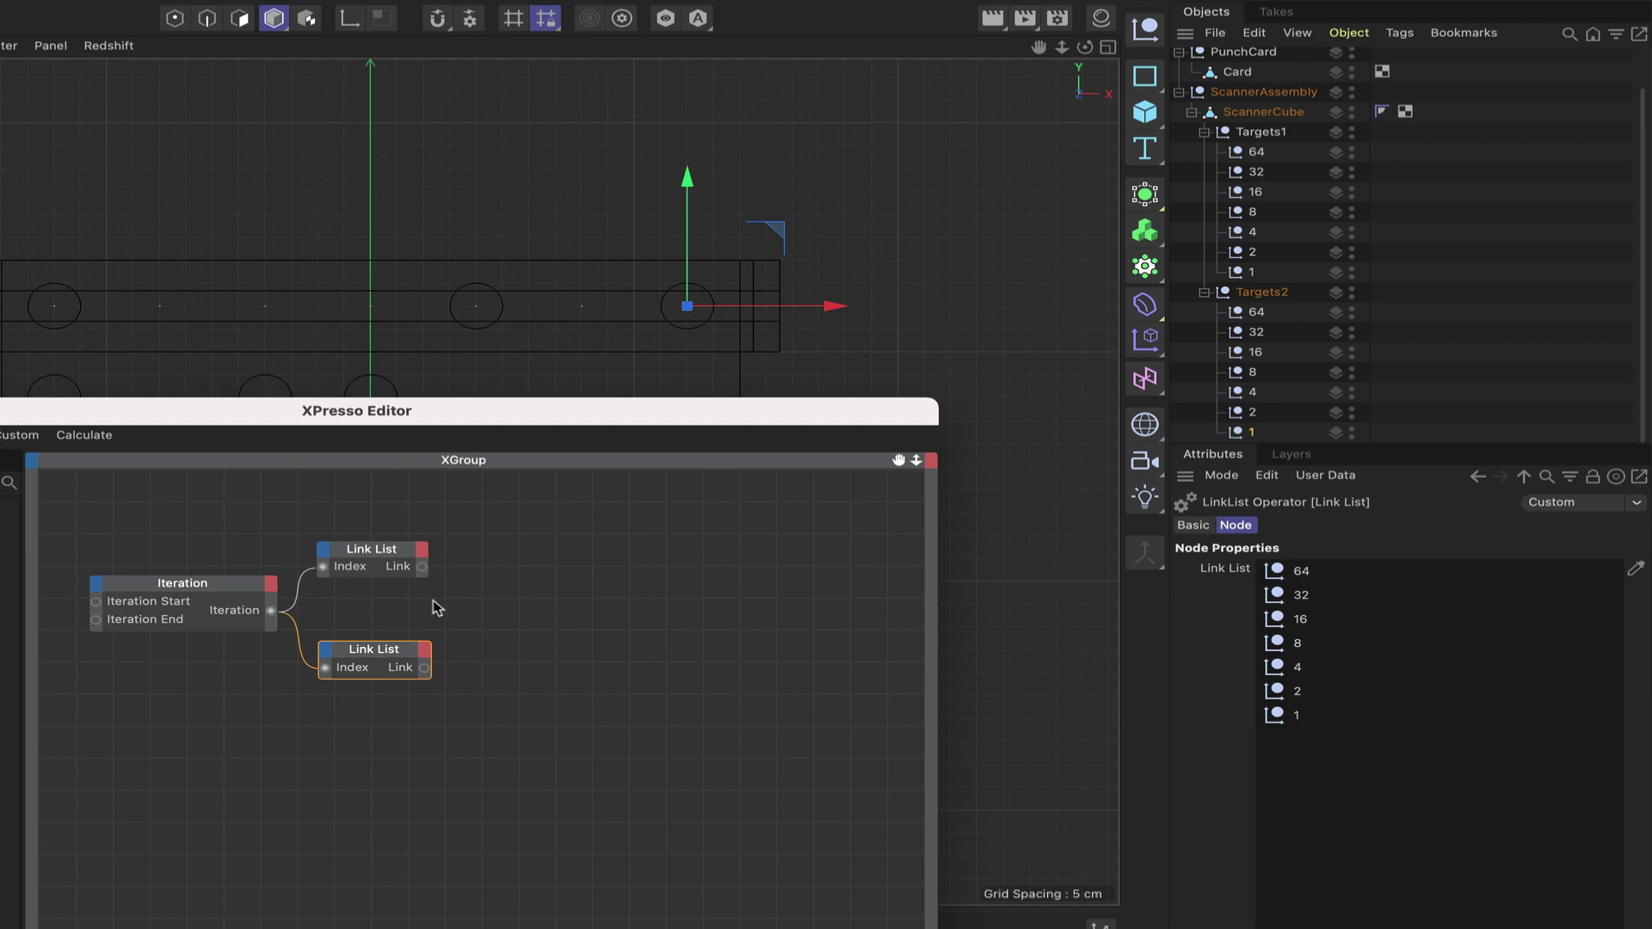
drag(434, 607, 393, 523)
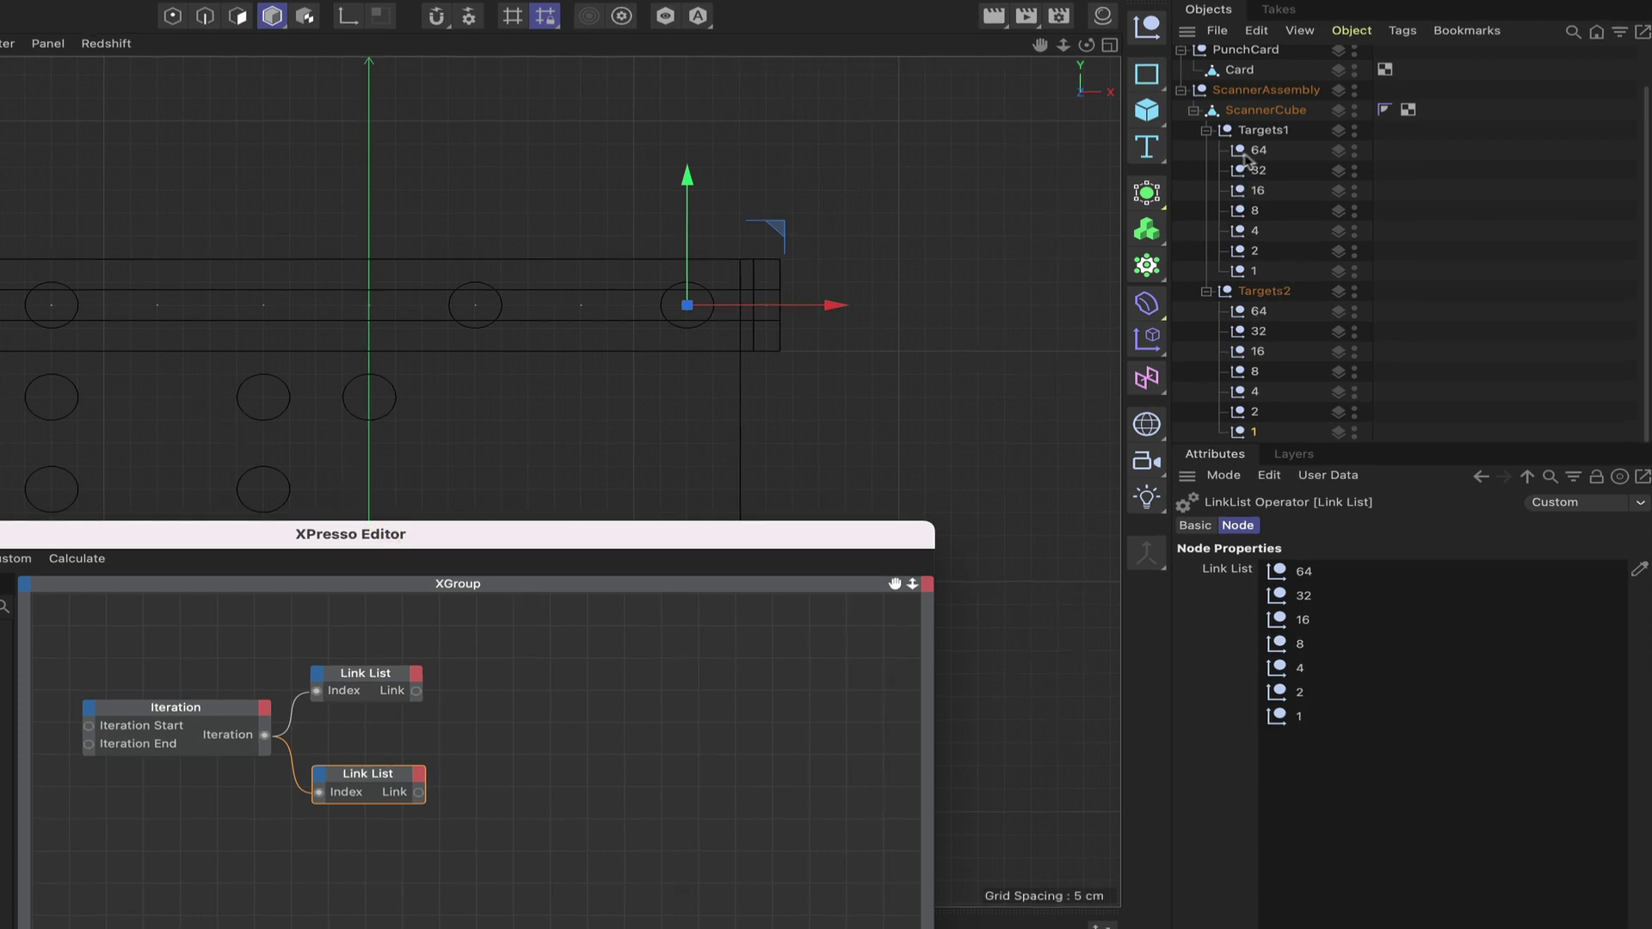
- Add object nodes for the 64 and 1 nulls, each fed by a Link List's Link port
drag(1258, 158, 568, 692)
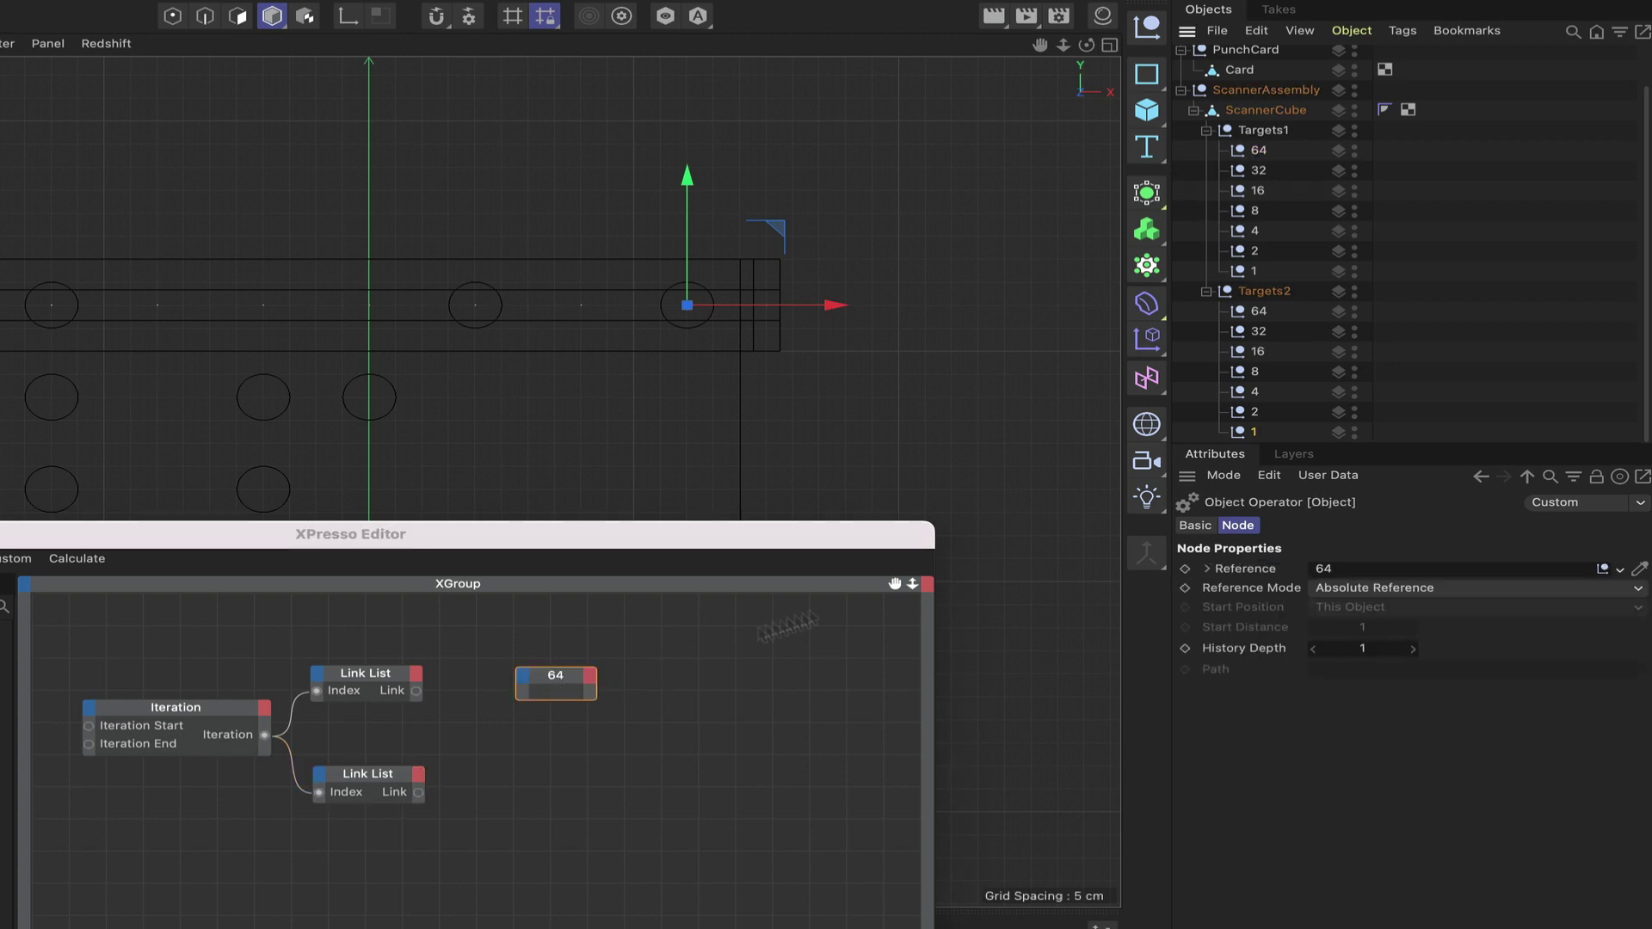
drag(1247, 433, 572, 787)
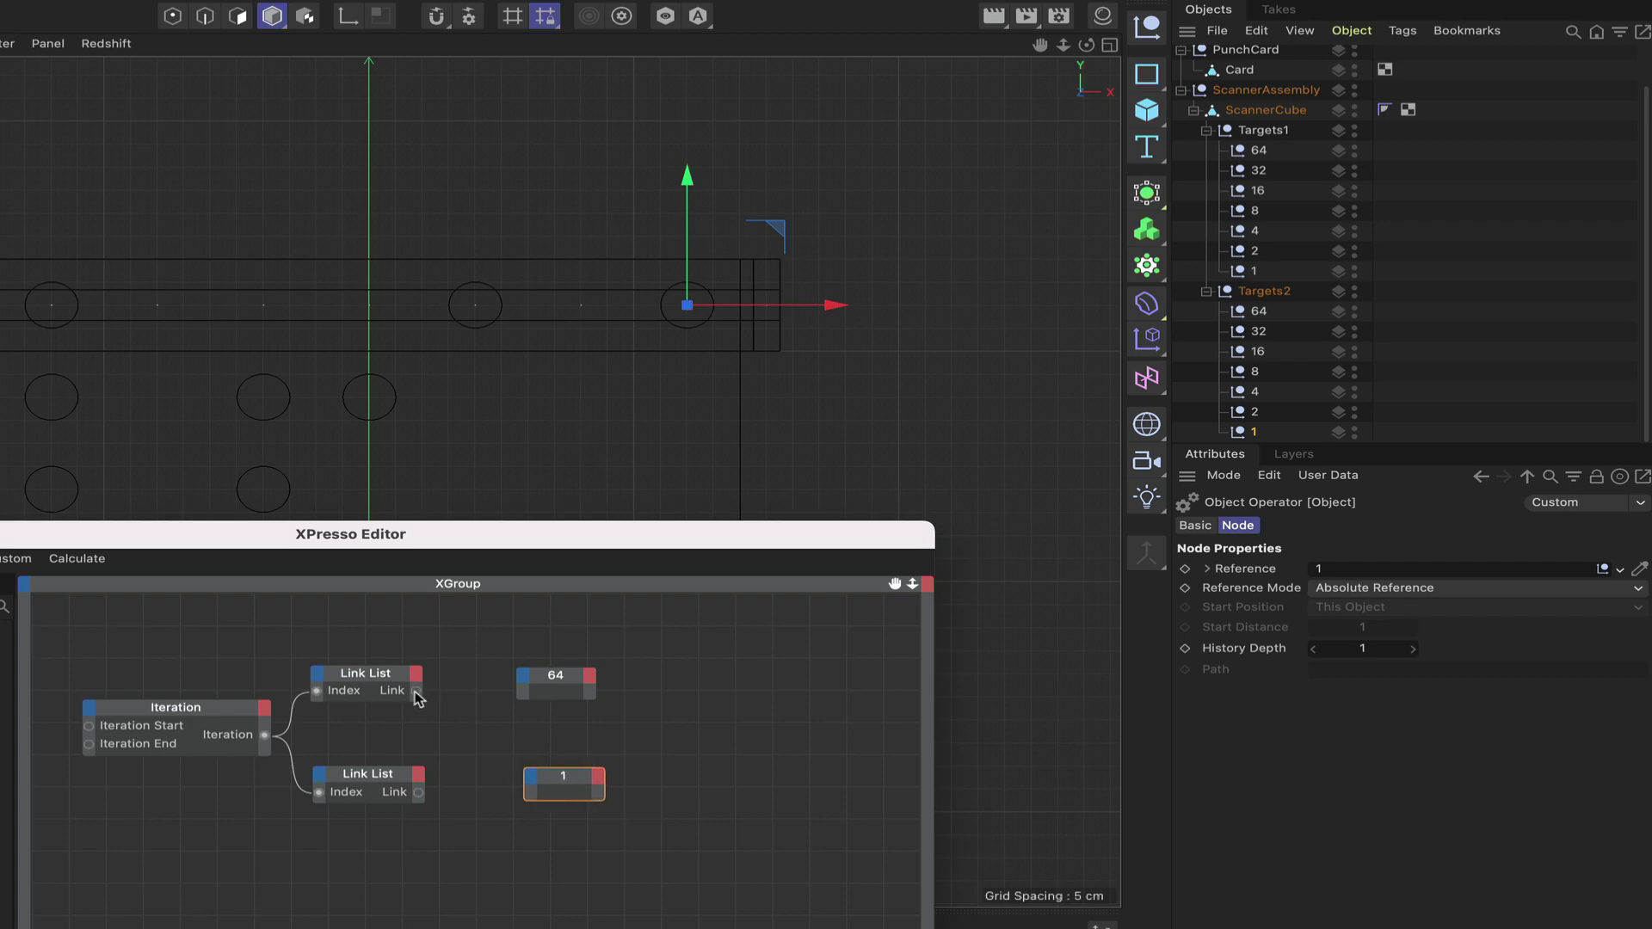
drag(415, 691, 524, 680)
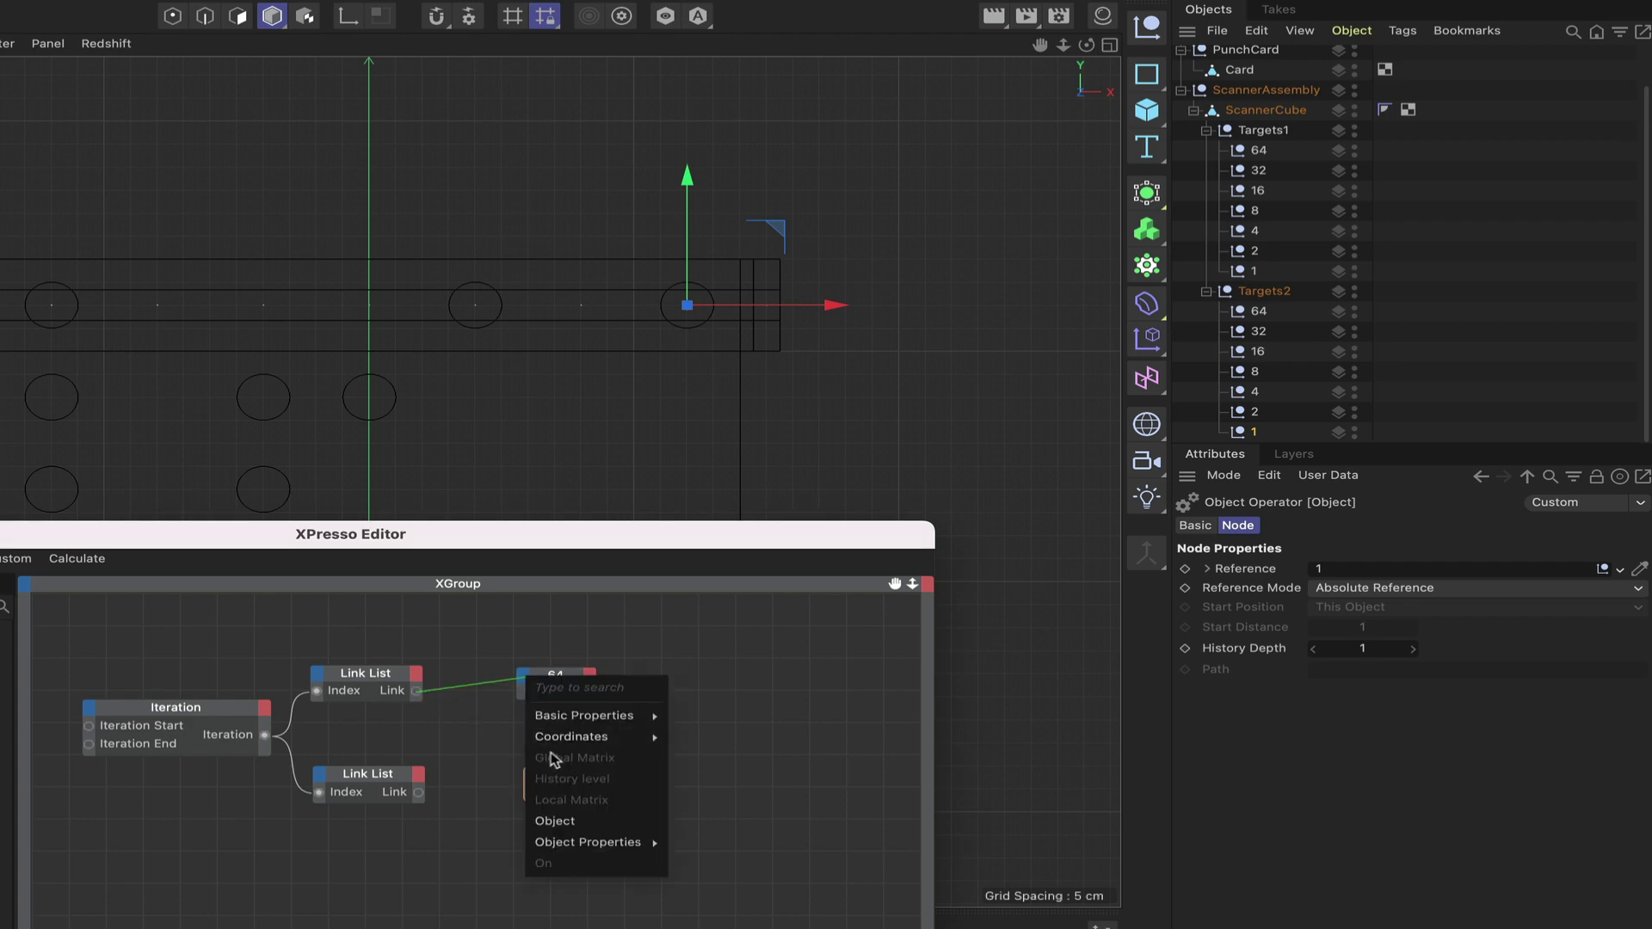
click(550, 822)
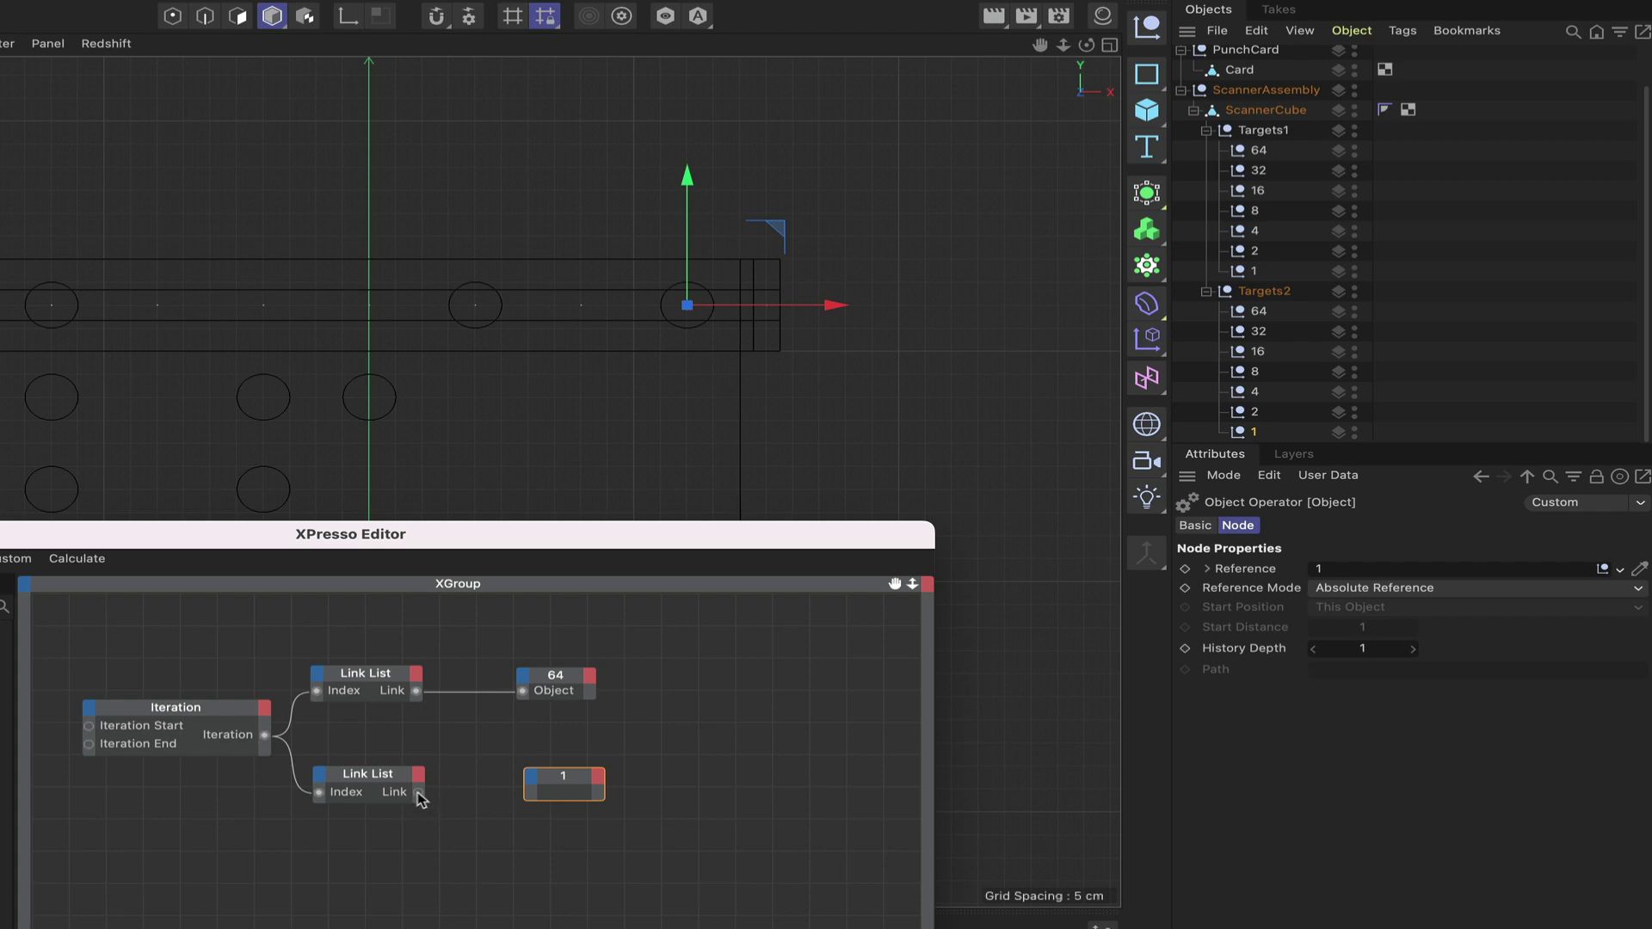
drag(419, 794, 538, 787)
click(553, 919)
drag(570, 778, 569, 777)
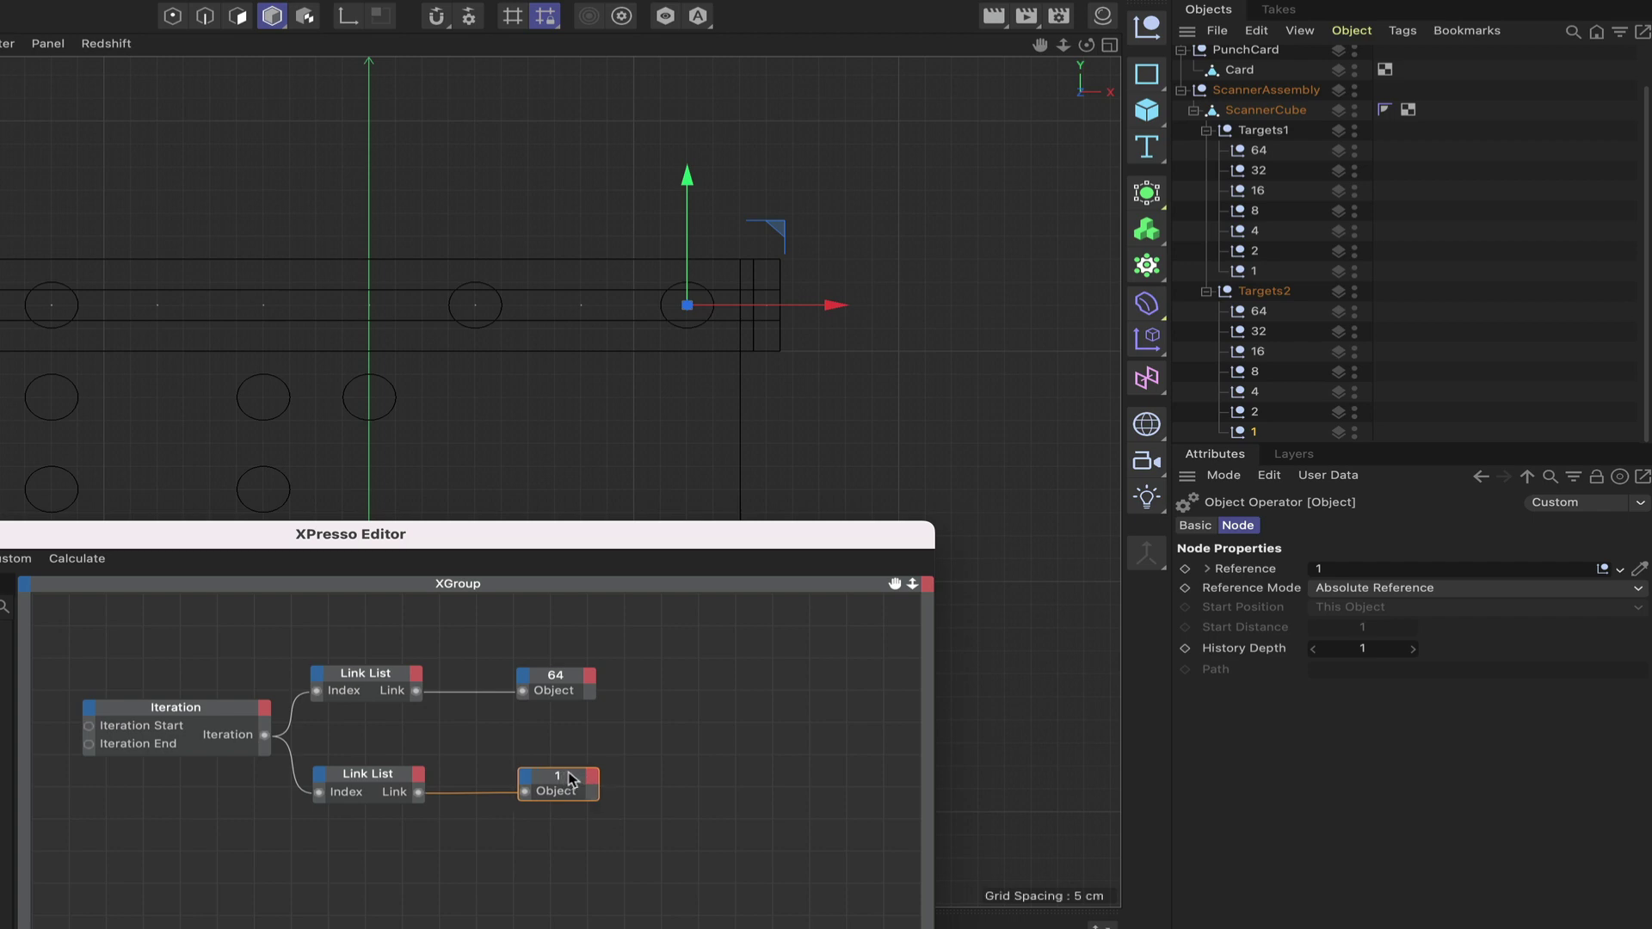
- Add a Coordinates > Global Position output to both the 64 and 1 nodes
click(593, 693)
mouse_move(654, 742)
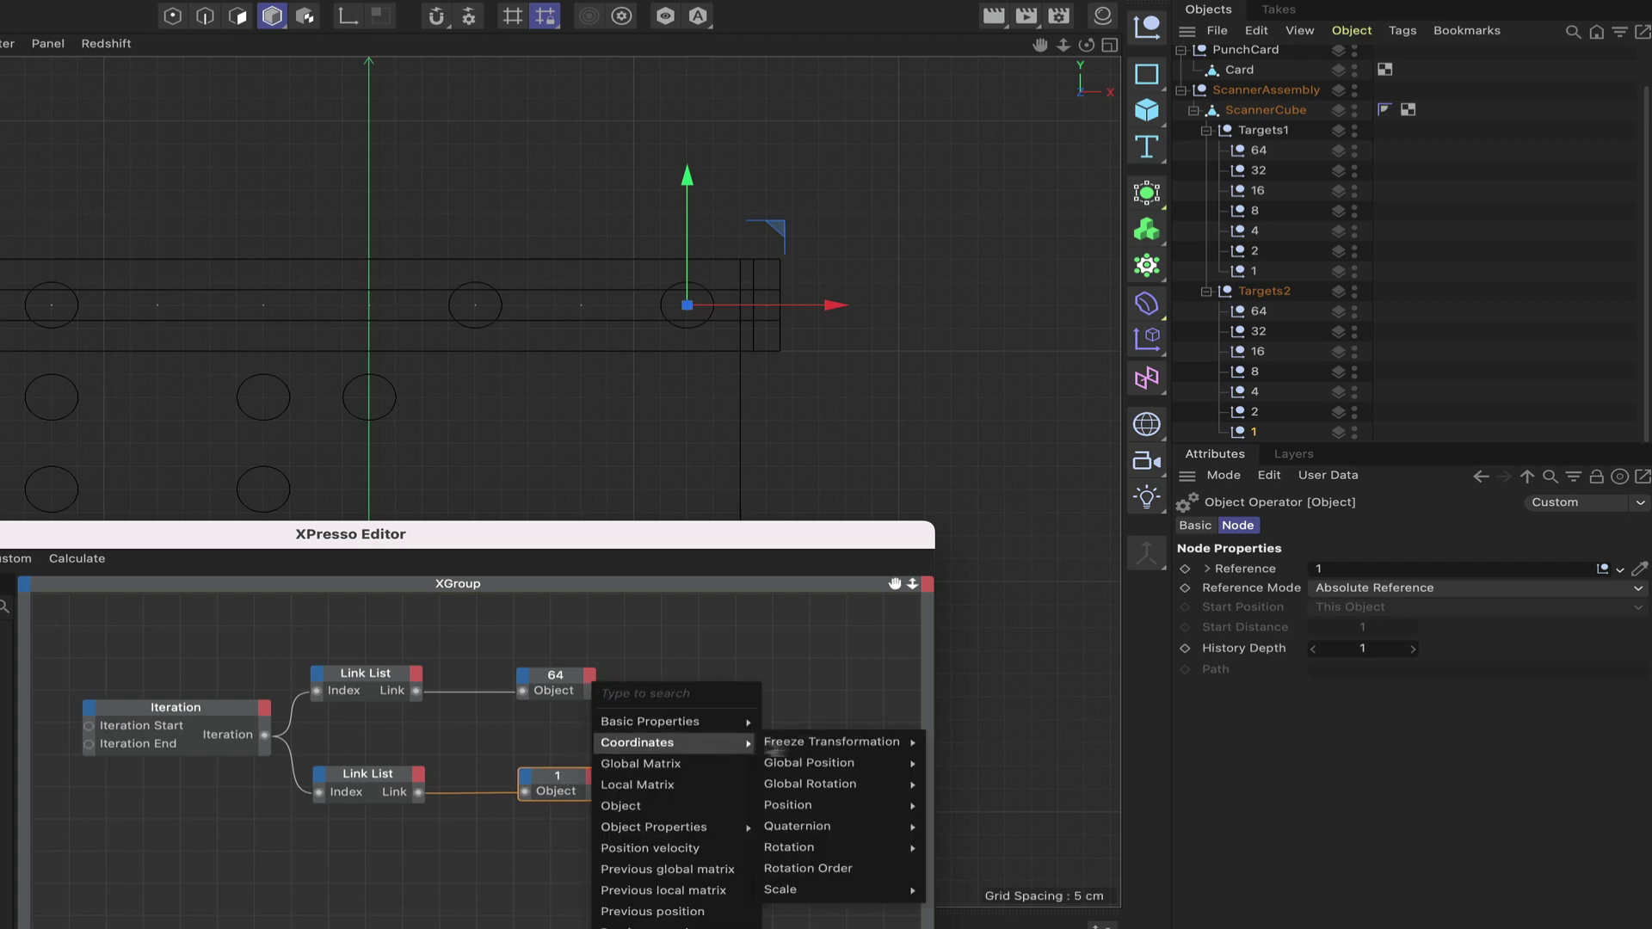
mouse_move(823, 763)
click(972, 762)
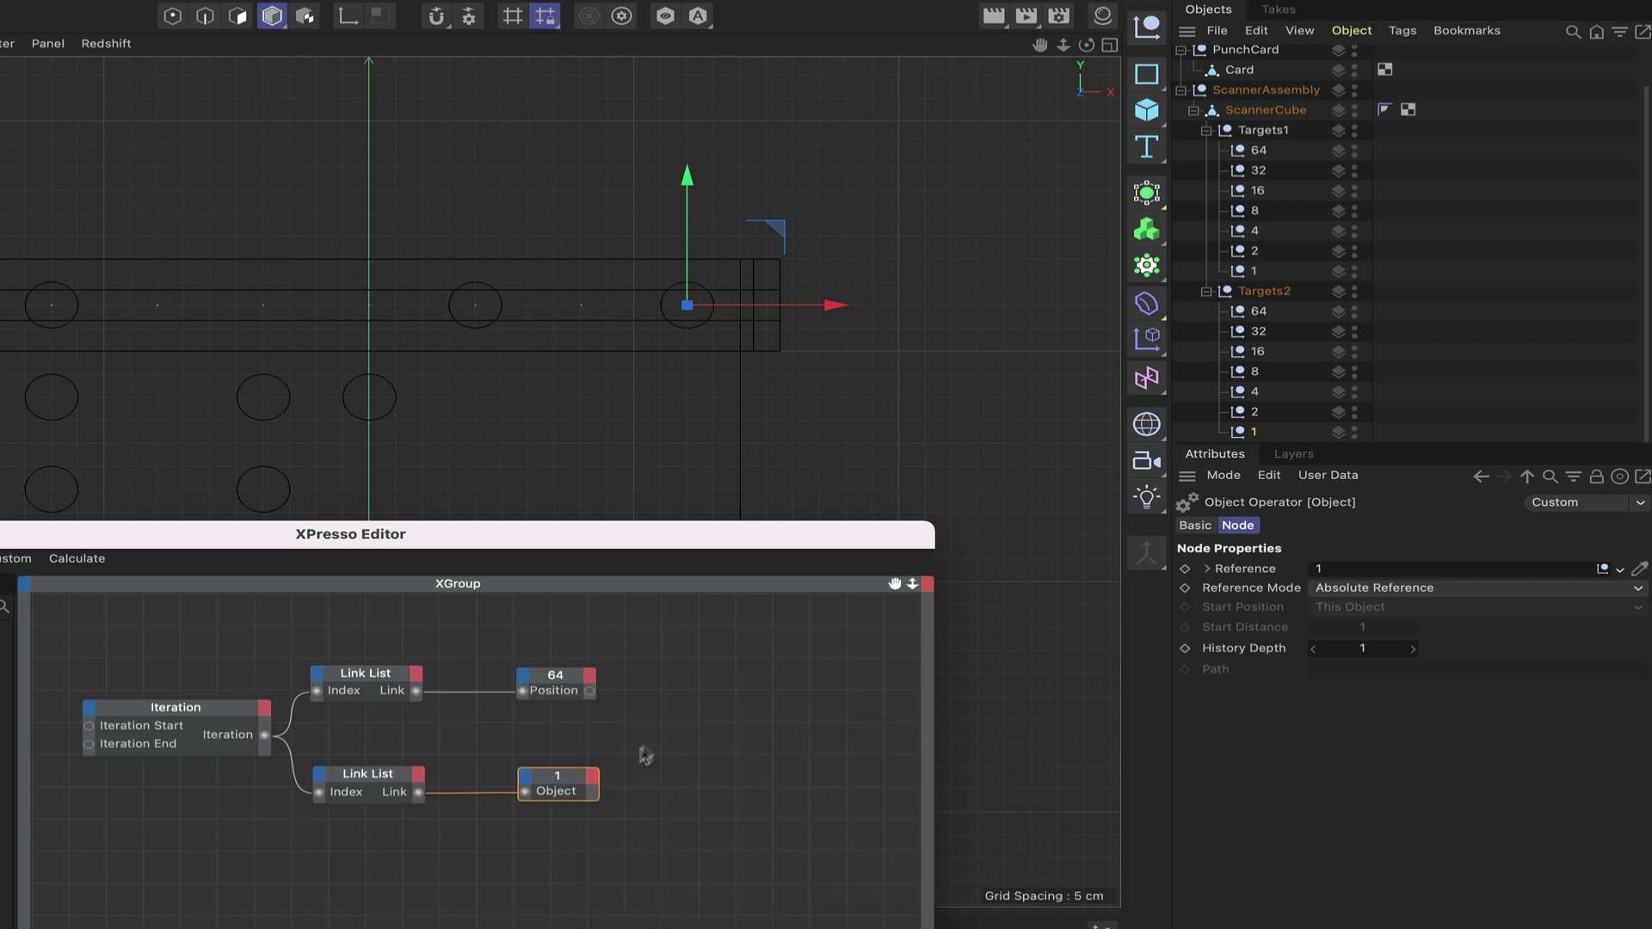
click(591, 777)
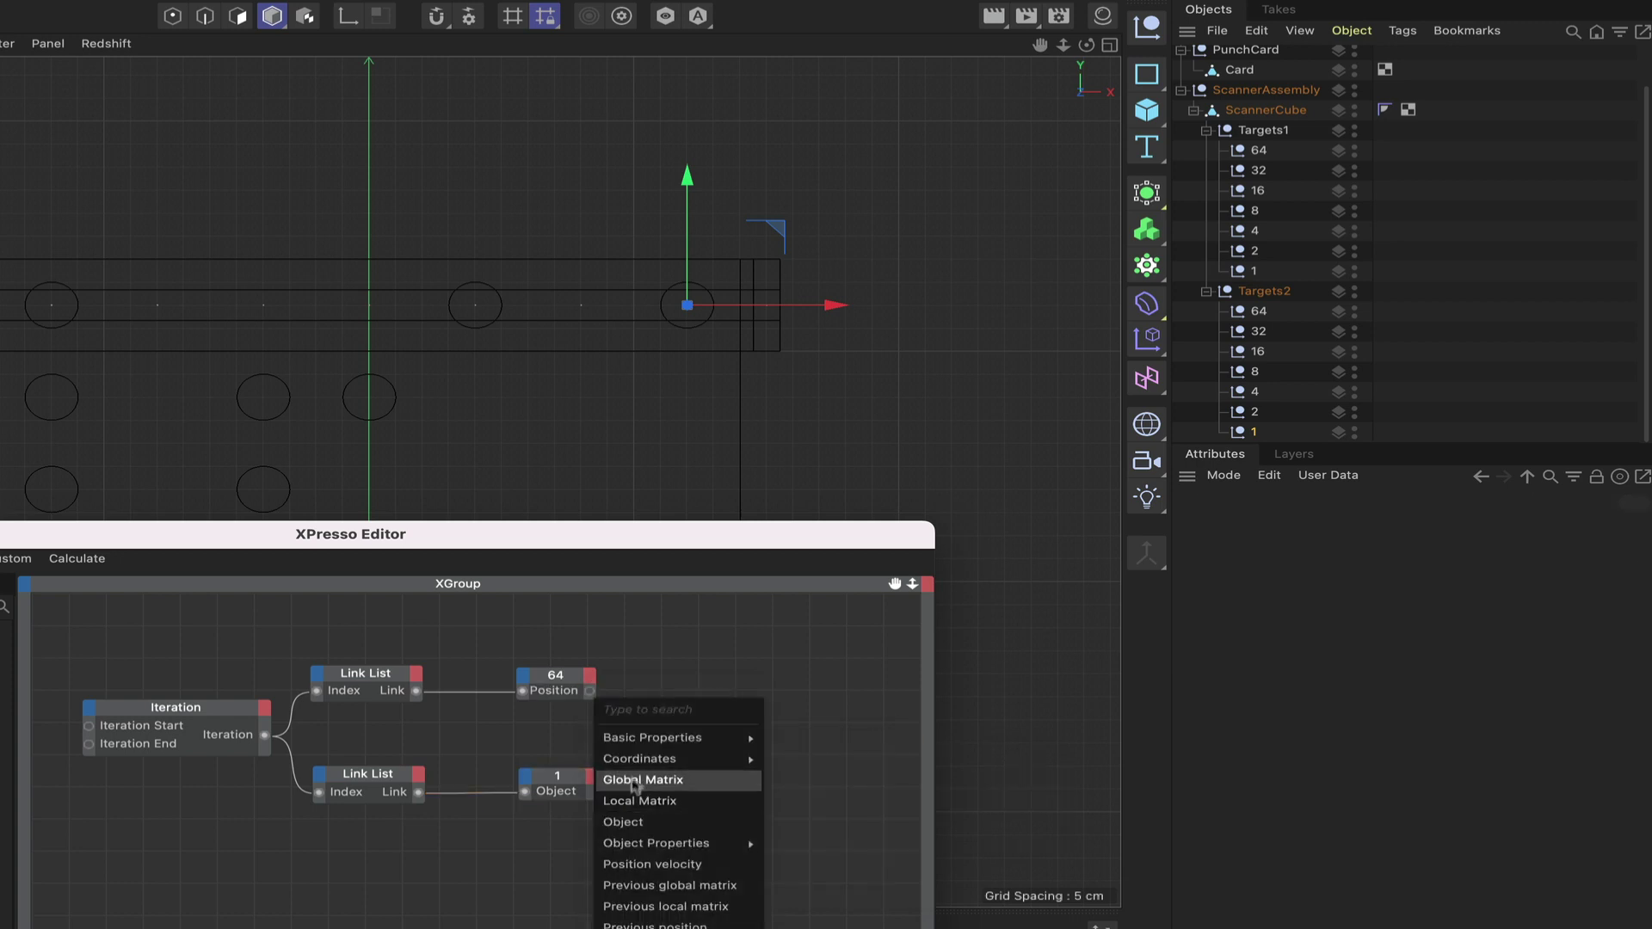
mouse_move(658, 759)
mouse_move(829, 784)
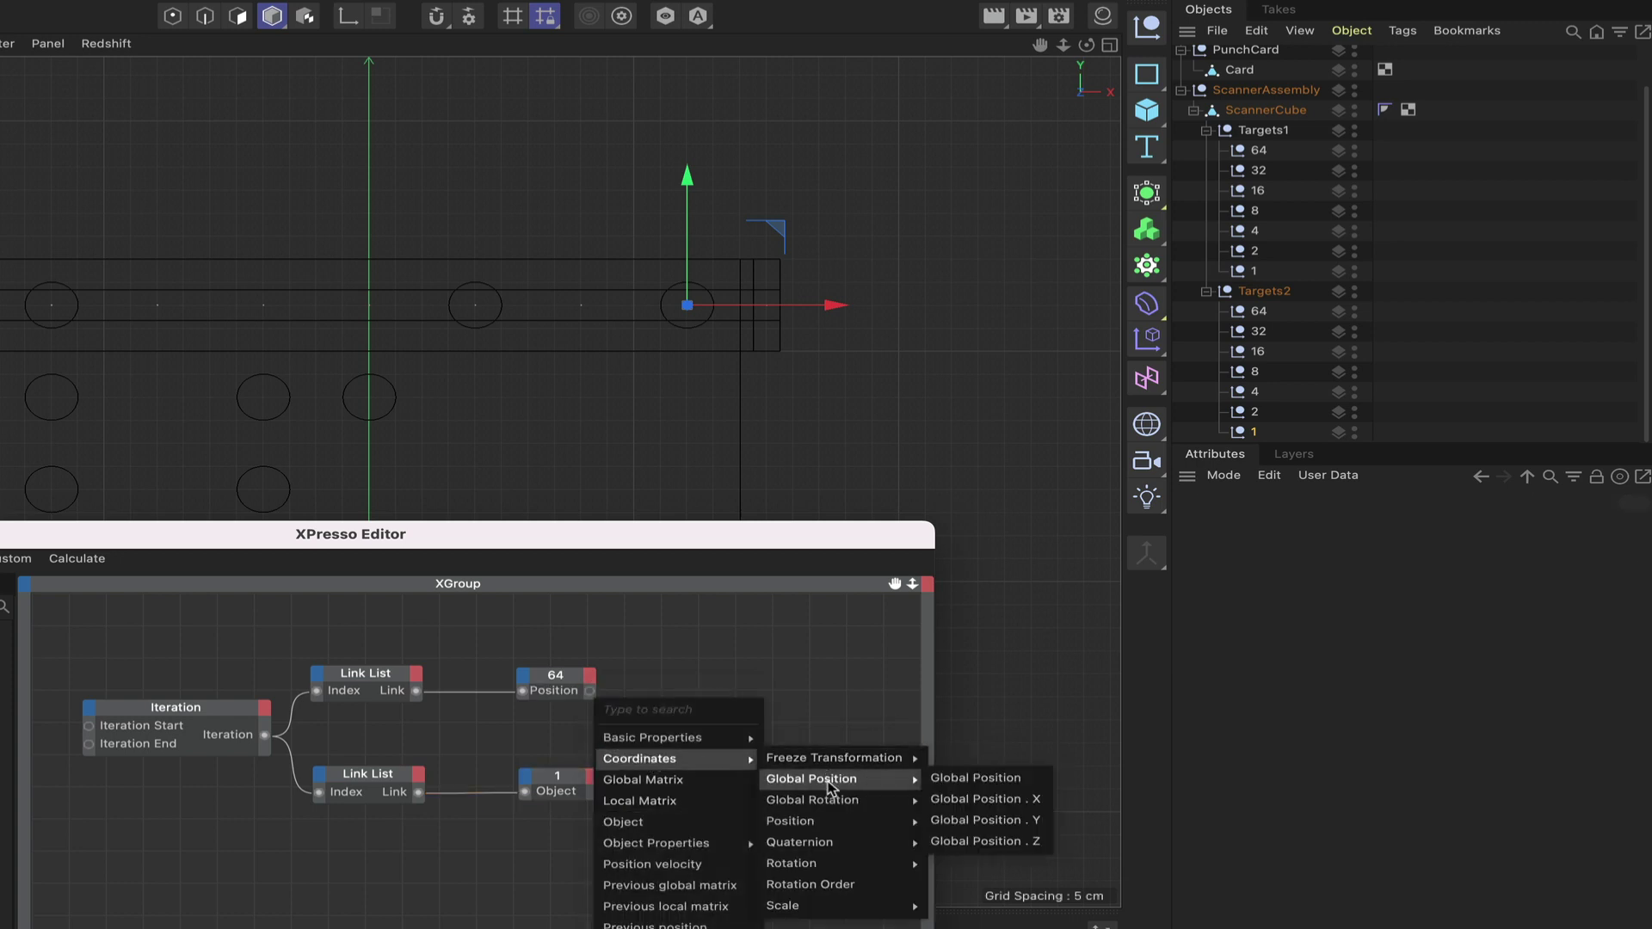
click(978, 778)
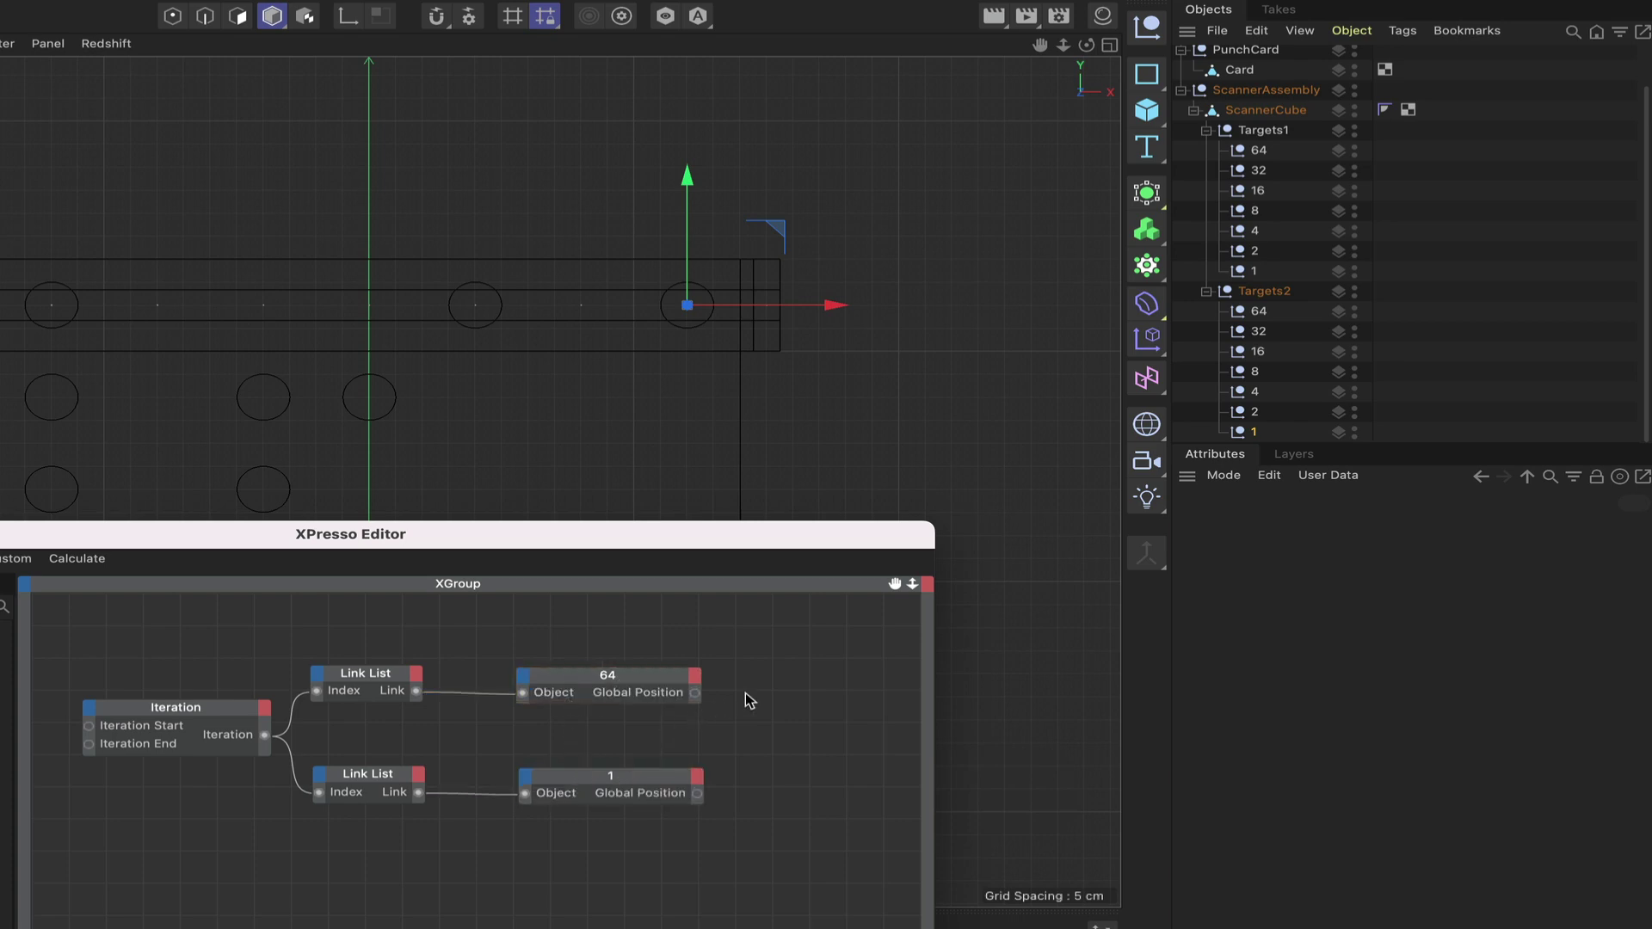
- Enlarge the XPresso Editor and add a General > Ray Collision node
drag(789, 546, 695, 488)
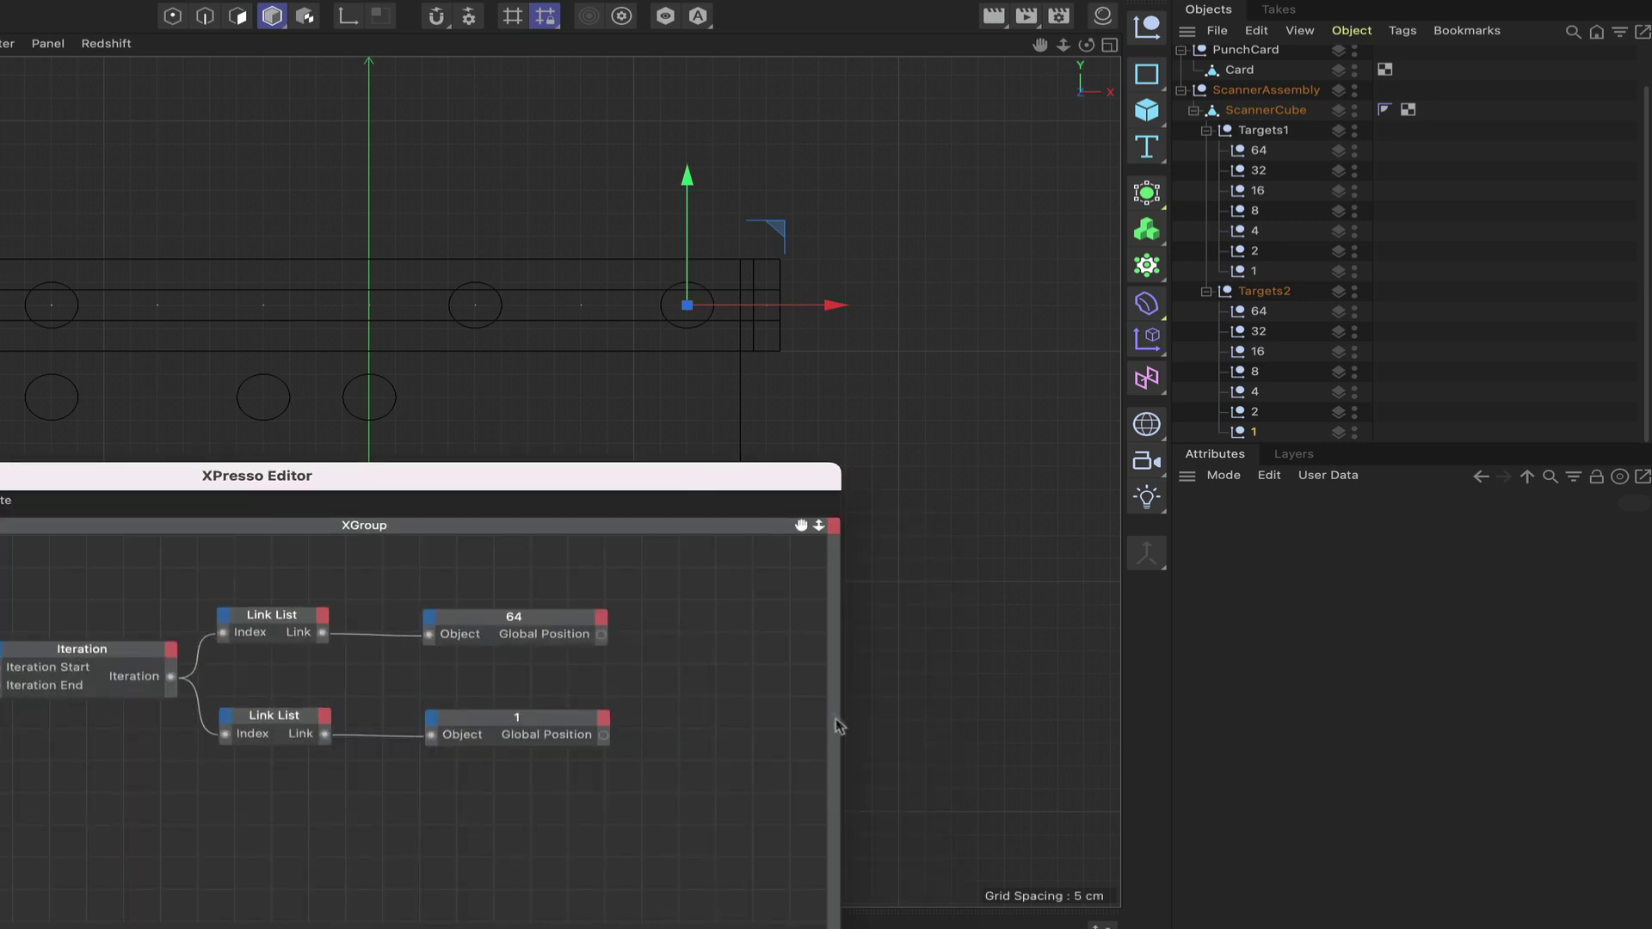
drag(840, 730, 1175, 730)
drag(1137, 525, 969, 527)
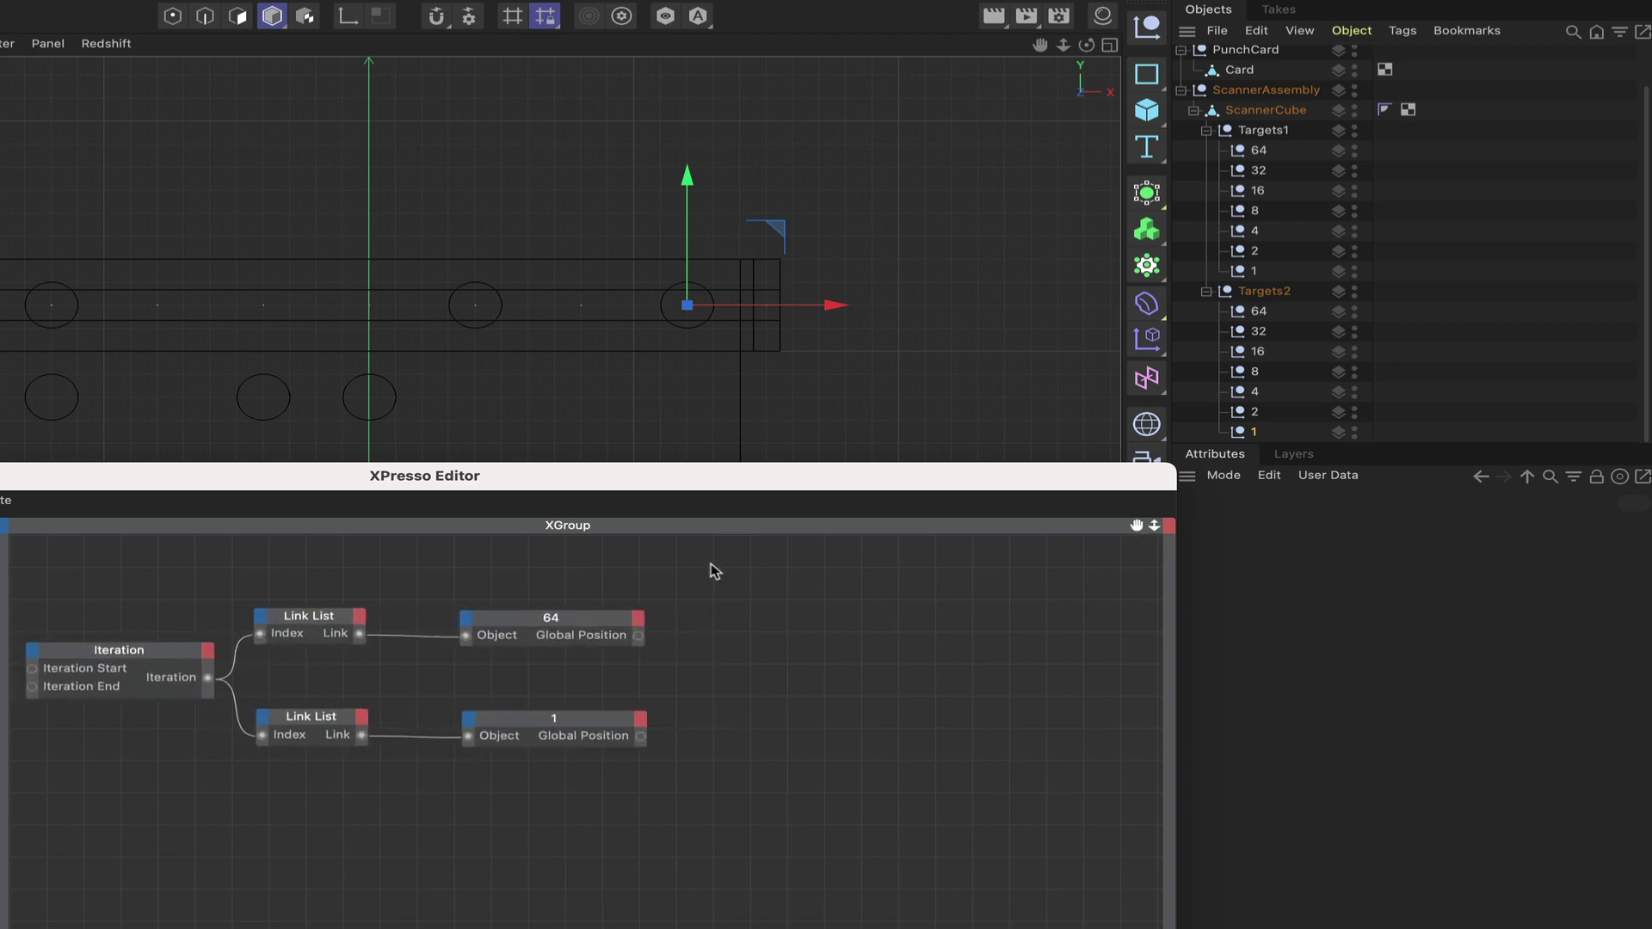
right_click(708, 679)
mouse_move(764, 729)
mouse_move(912, 721)
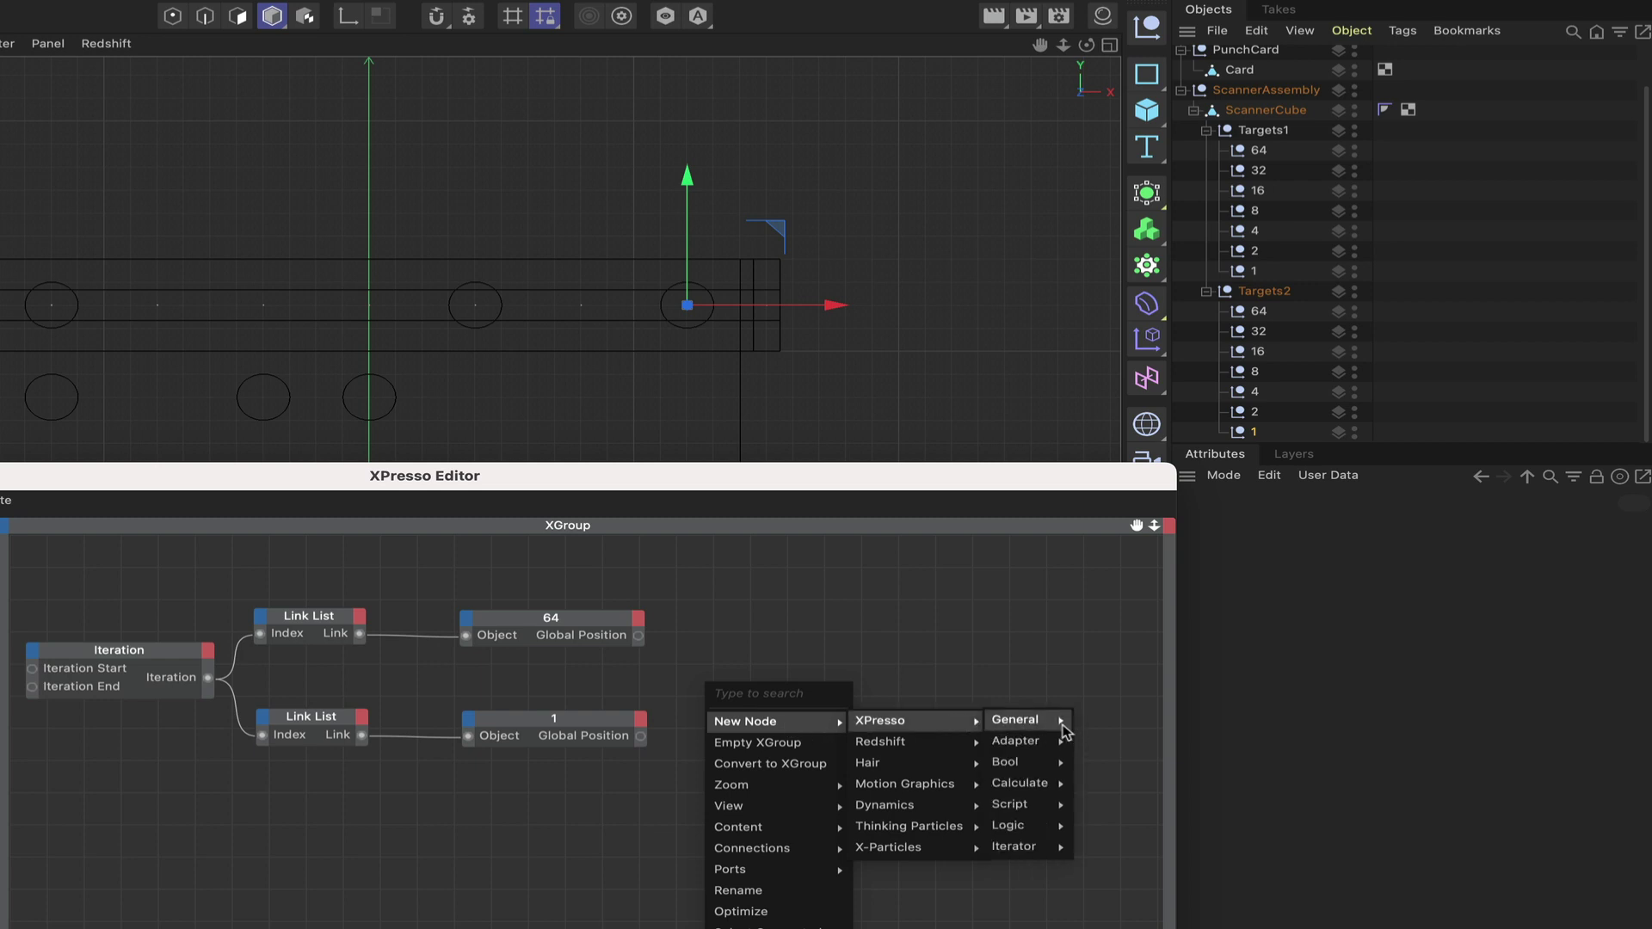
mouse_move(1032, 720)
click(1118, 801)
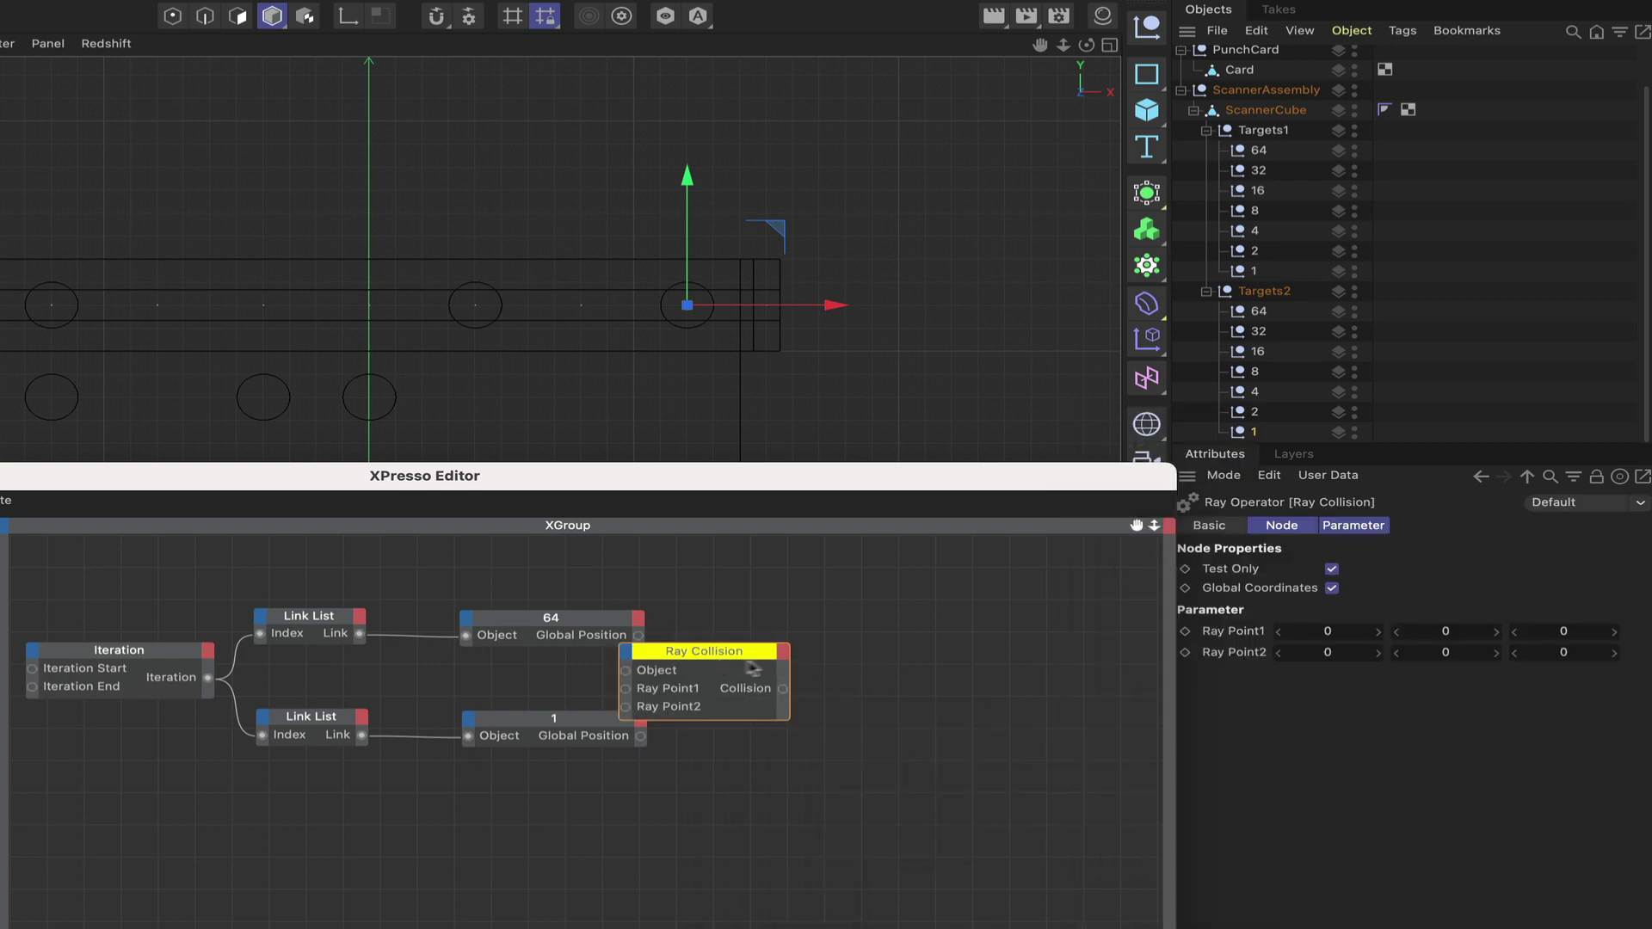
- Shift Ray Collision right and add an object node for Card
drag(756, 659, 867, 658)
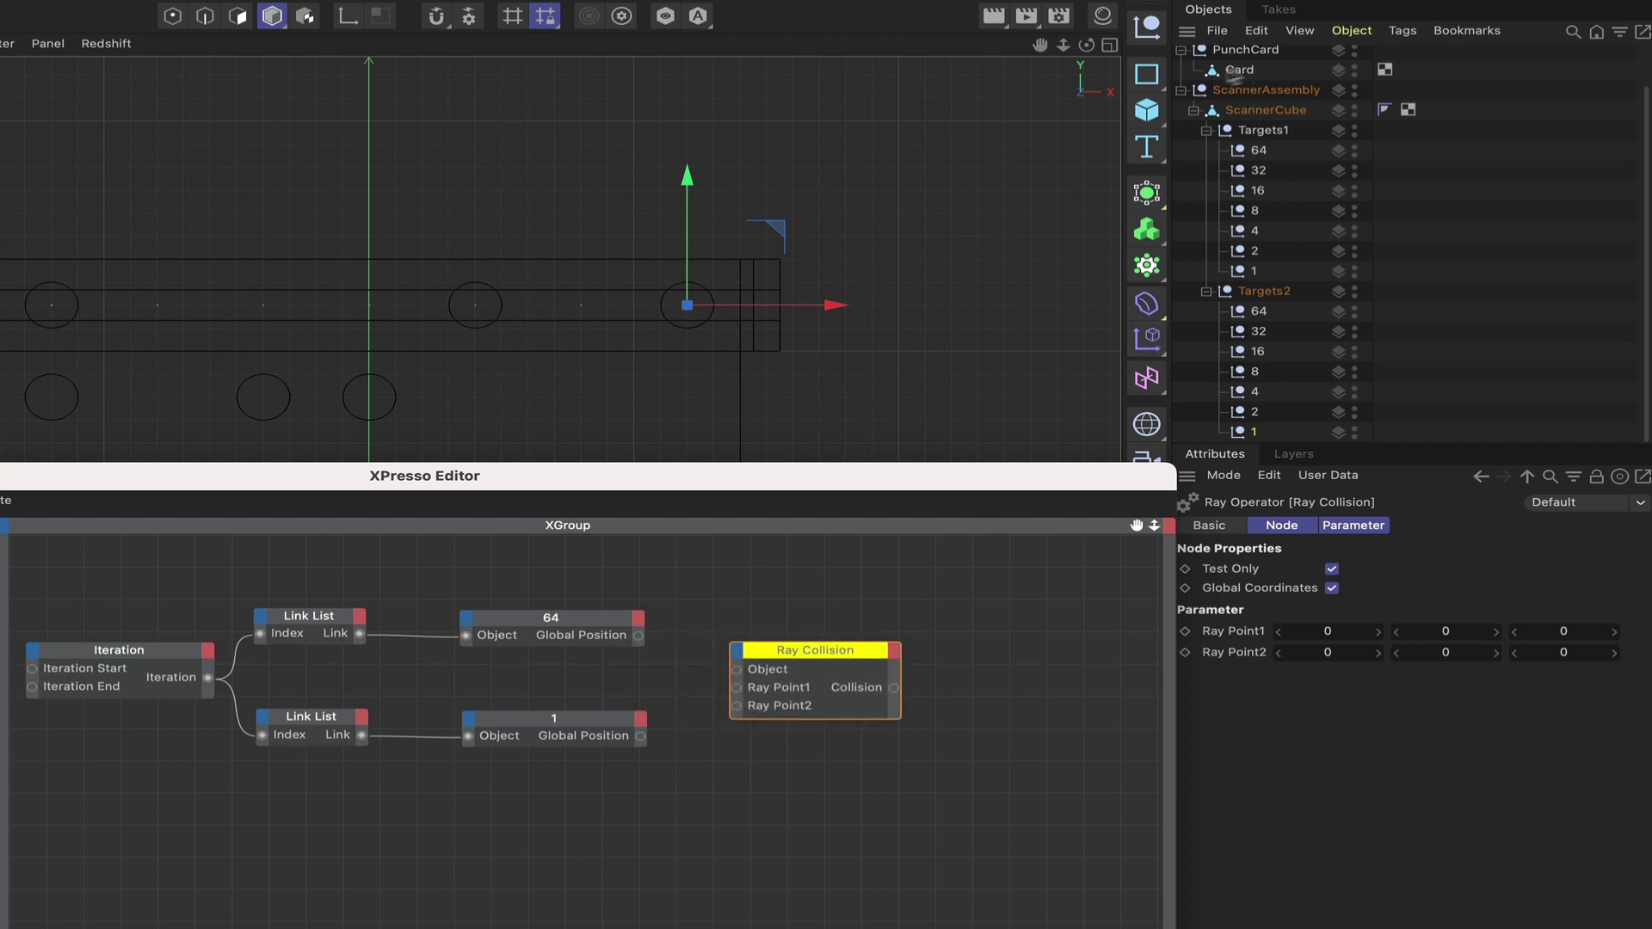
drag(1241, 78, 636, 560)
click(637, 561)
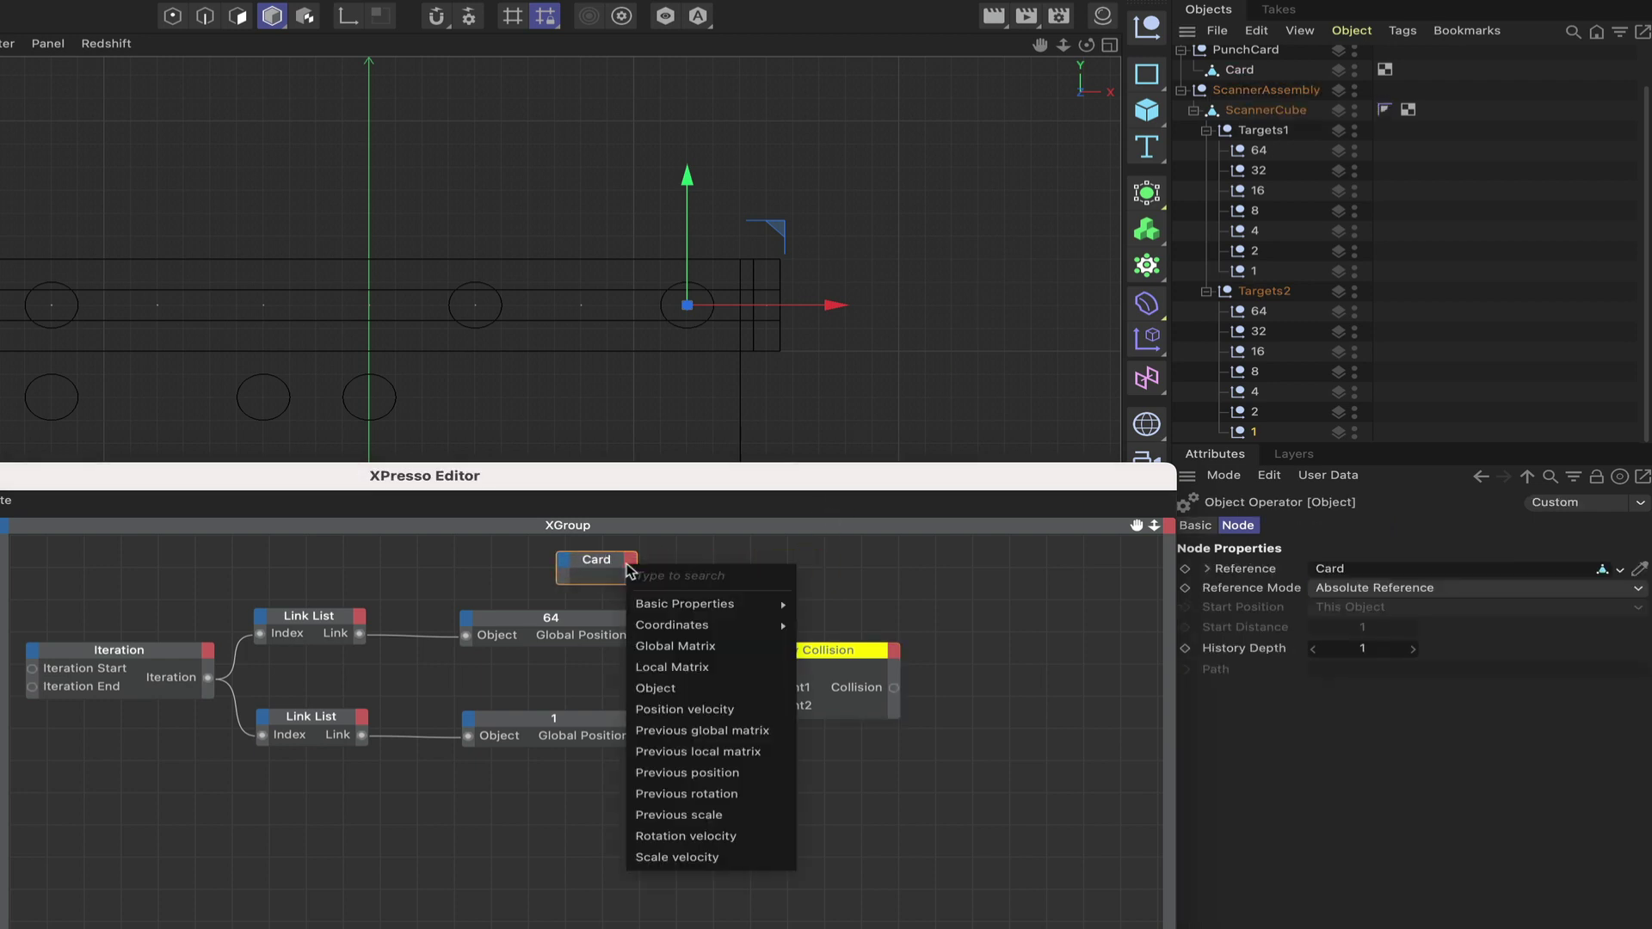
- Wire Card's Object output to Ray Collision, and 64's and 1's Global Positions to Ray Point1 and Point2
click(665, 687)
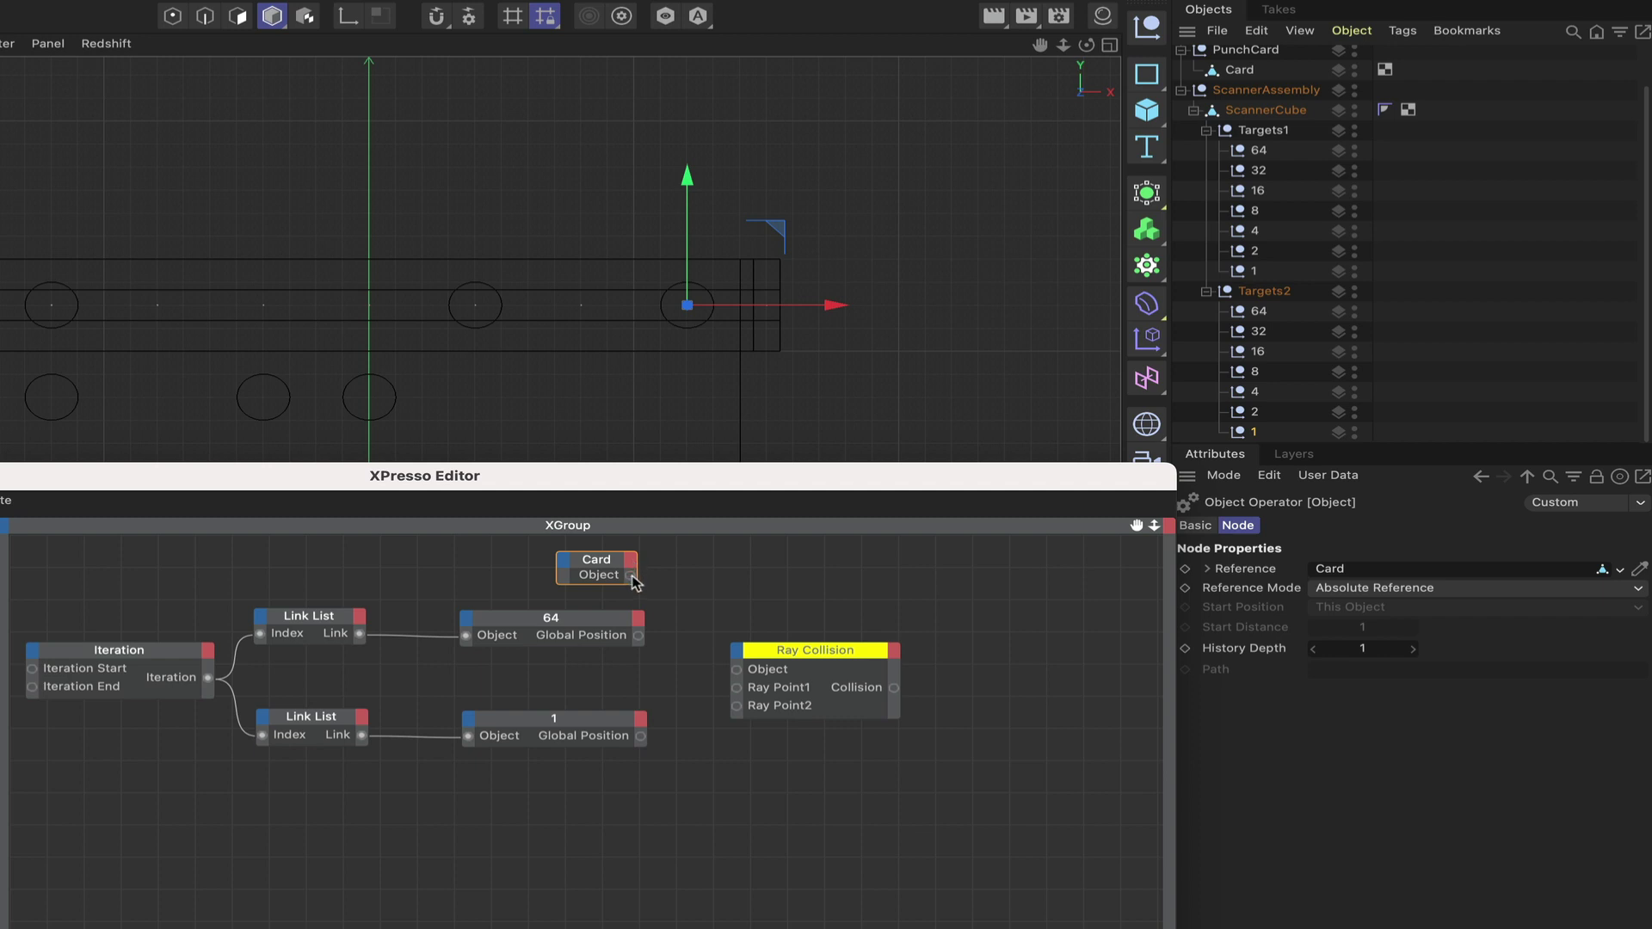
drag(631, 574, 751, 666)
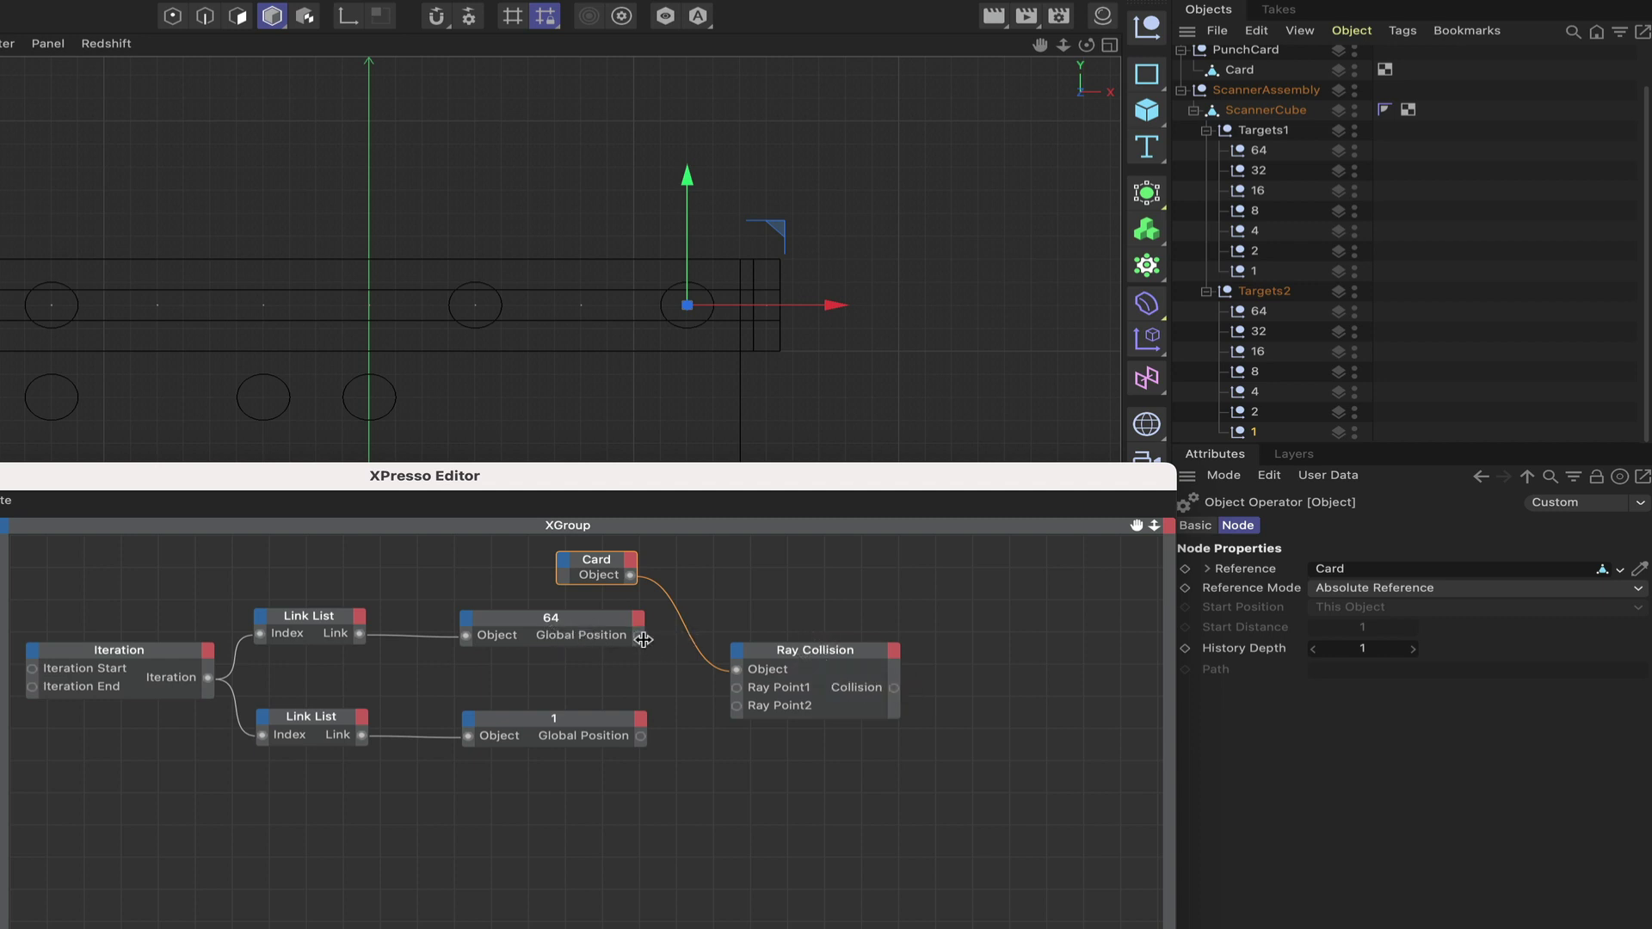
drag(638, 637, 741, 690)
drag(637, 737, 738, 703)
drag(738, 707, 738, 707)
click(428, 316)
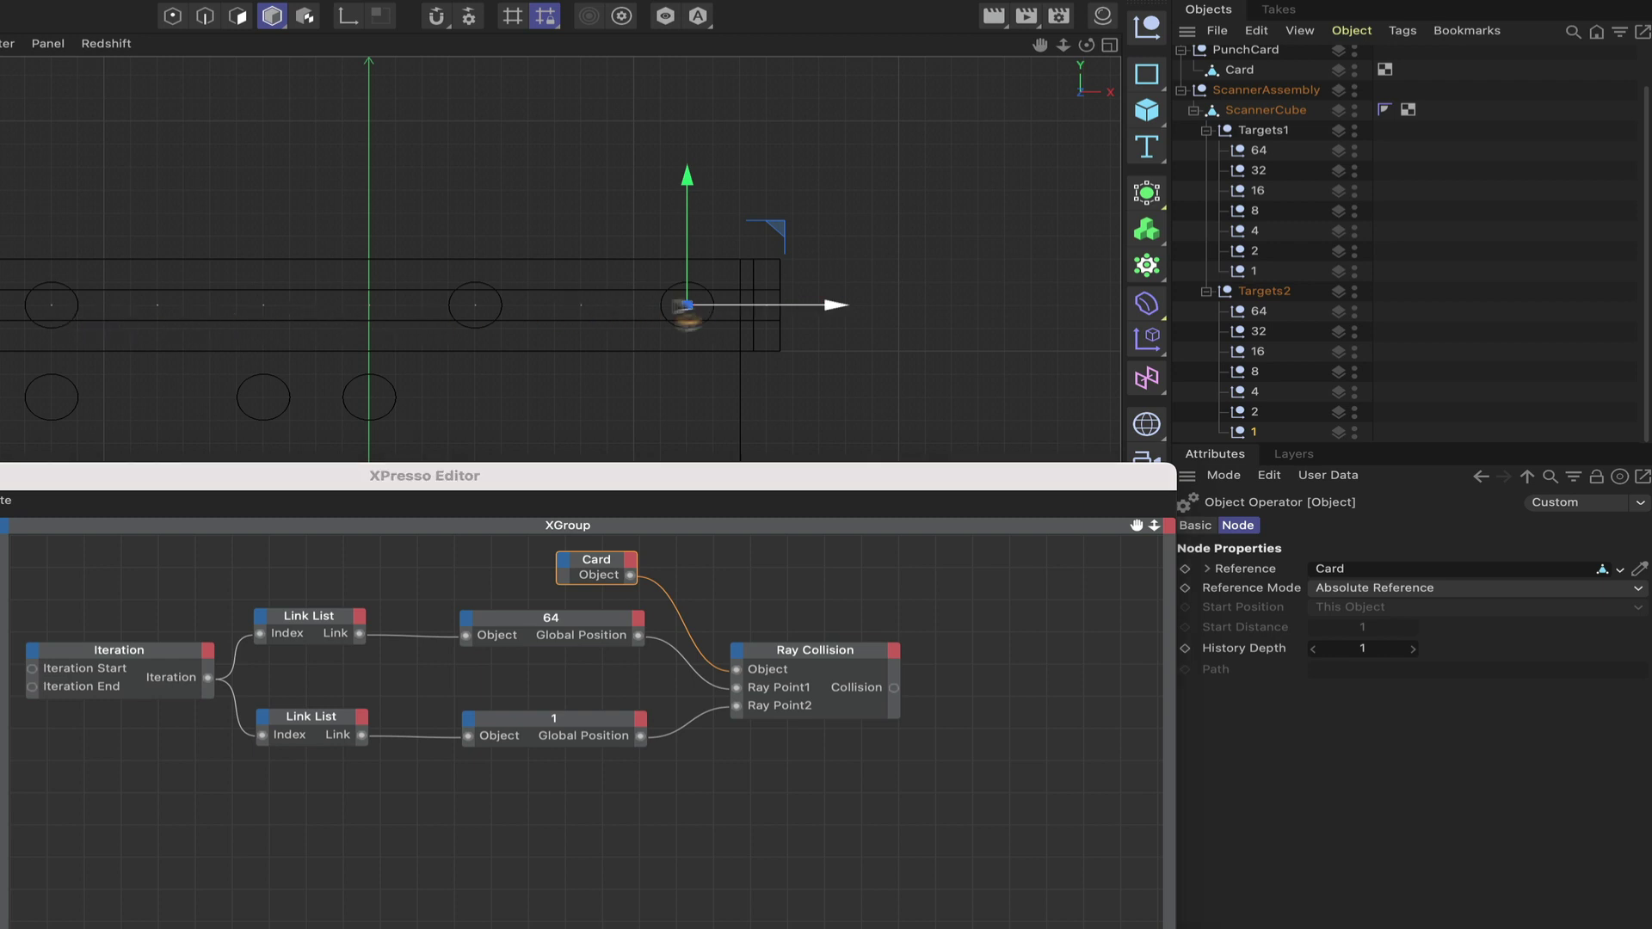
click(607, 781)
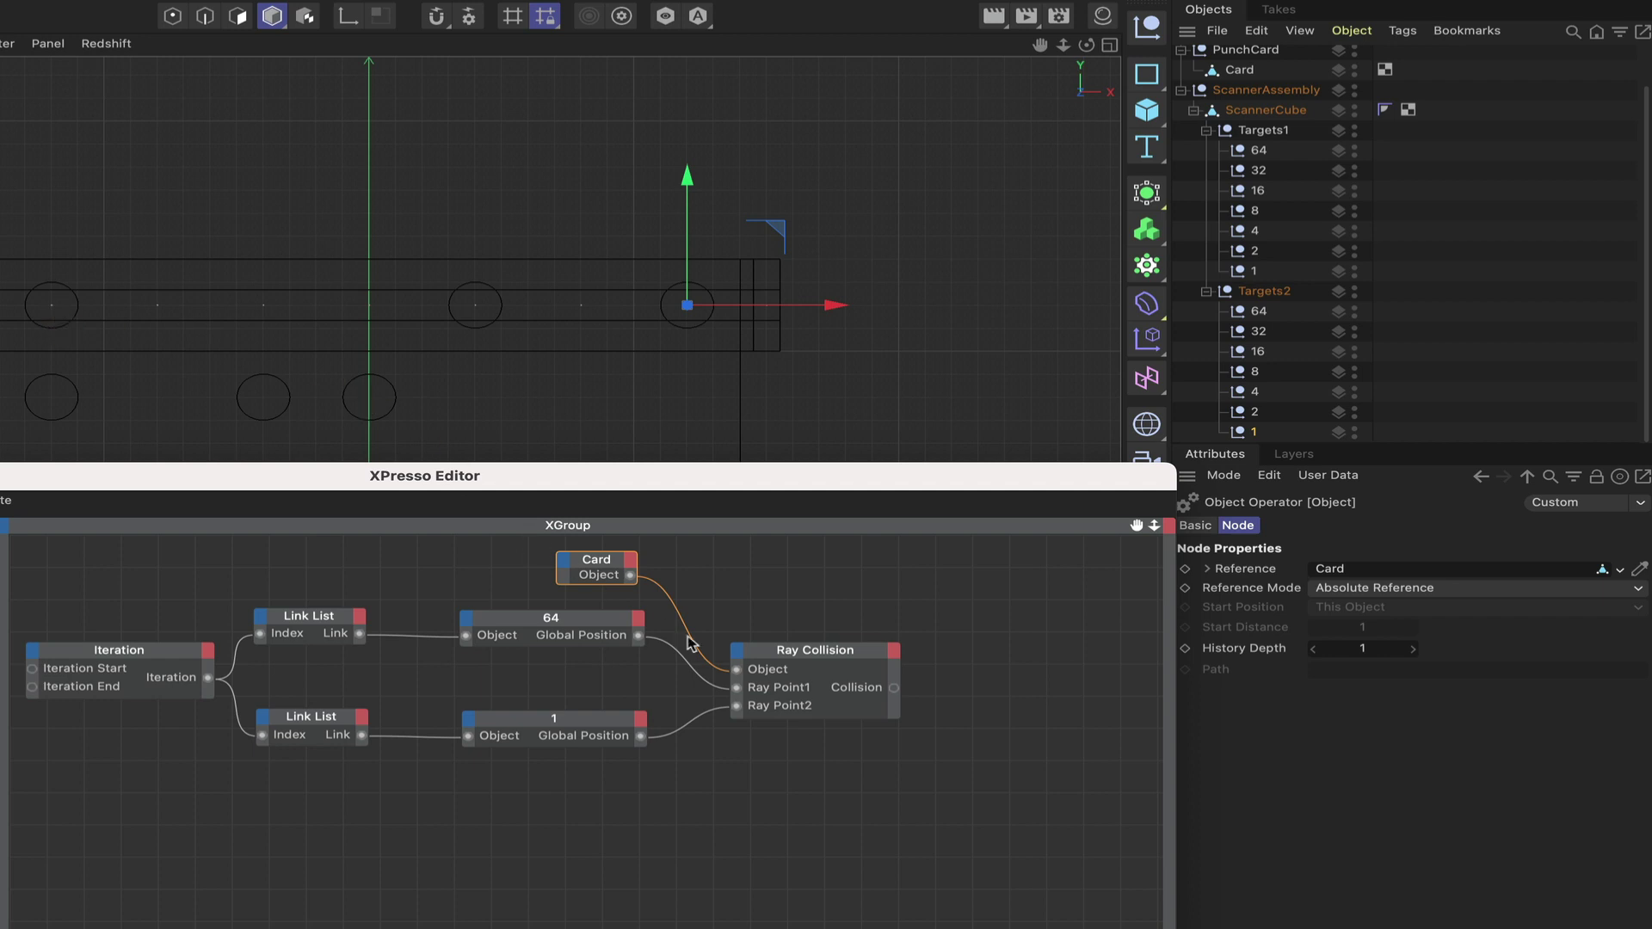
- Shift the Ray Collision node and XPresso Editor left, then pan to clear space on the right
drag(834, 659, 815, 658)
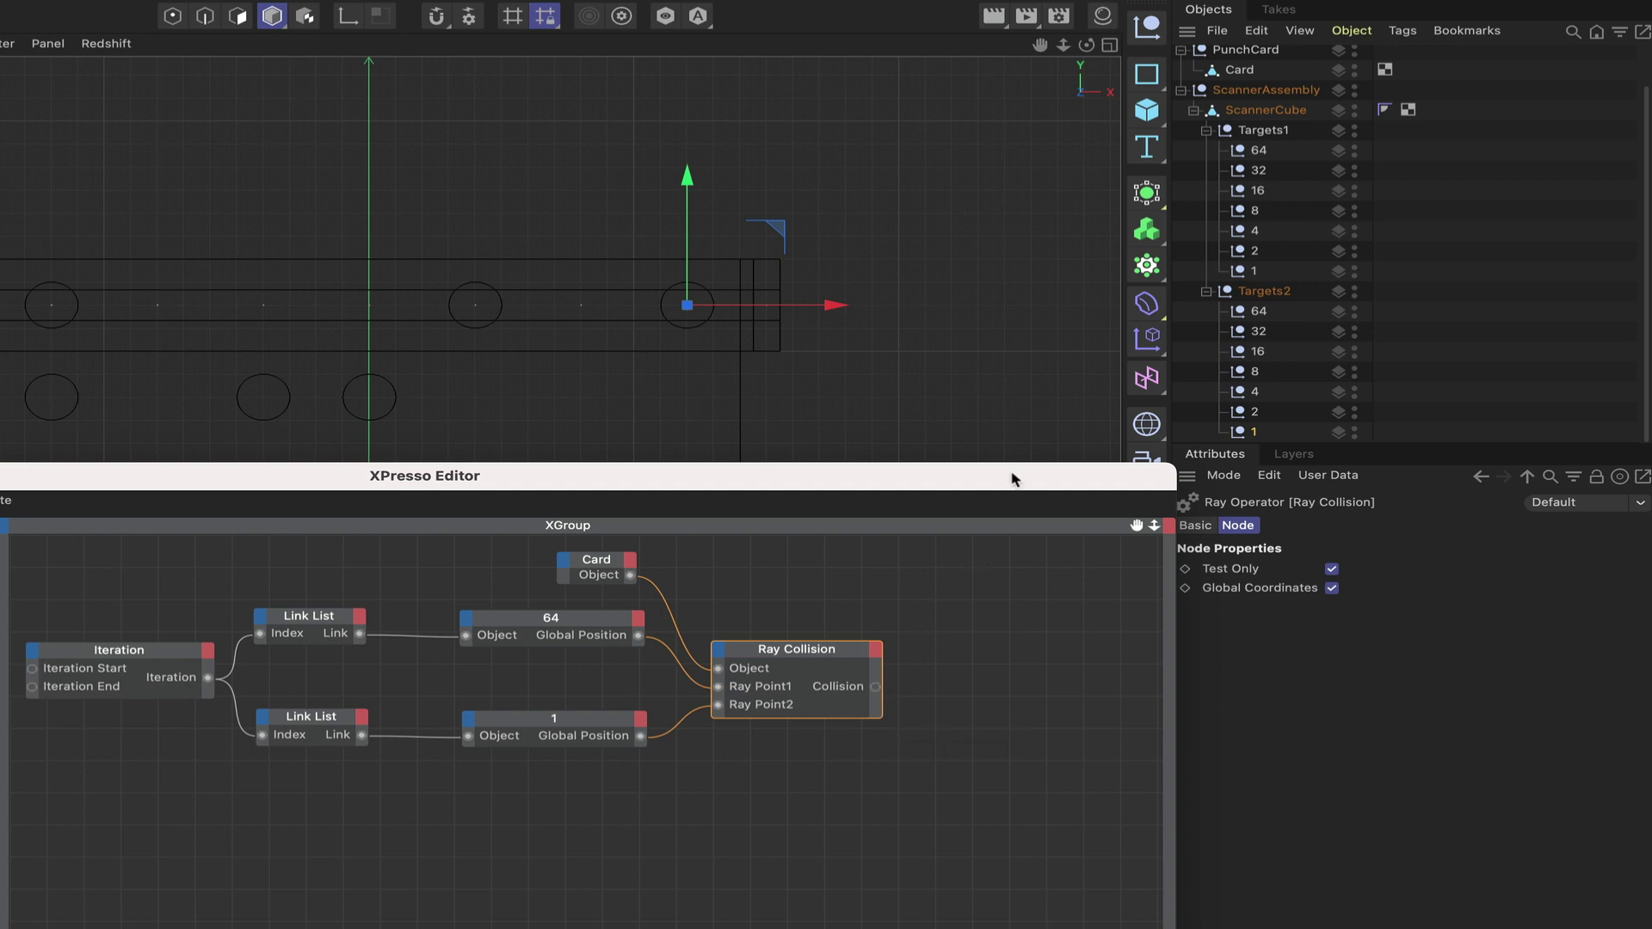
drag(1011, 479, 676, 497)
drag(798, 543, 748, 625)
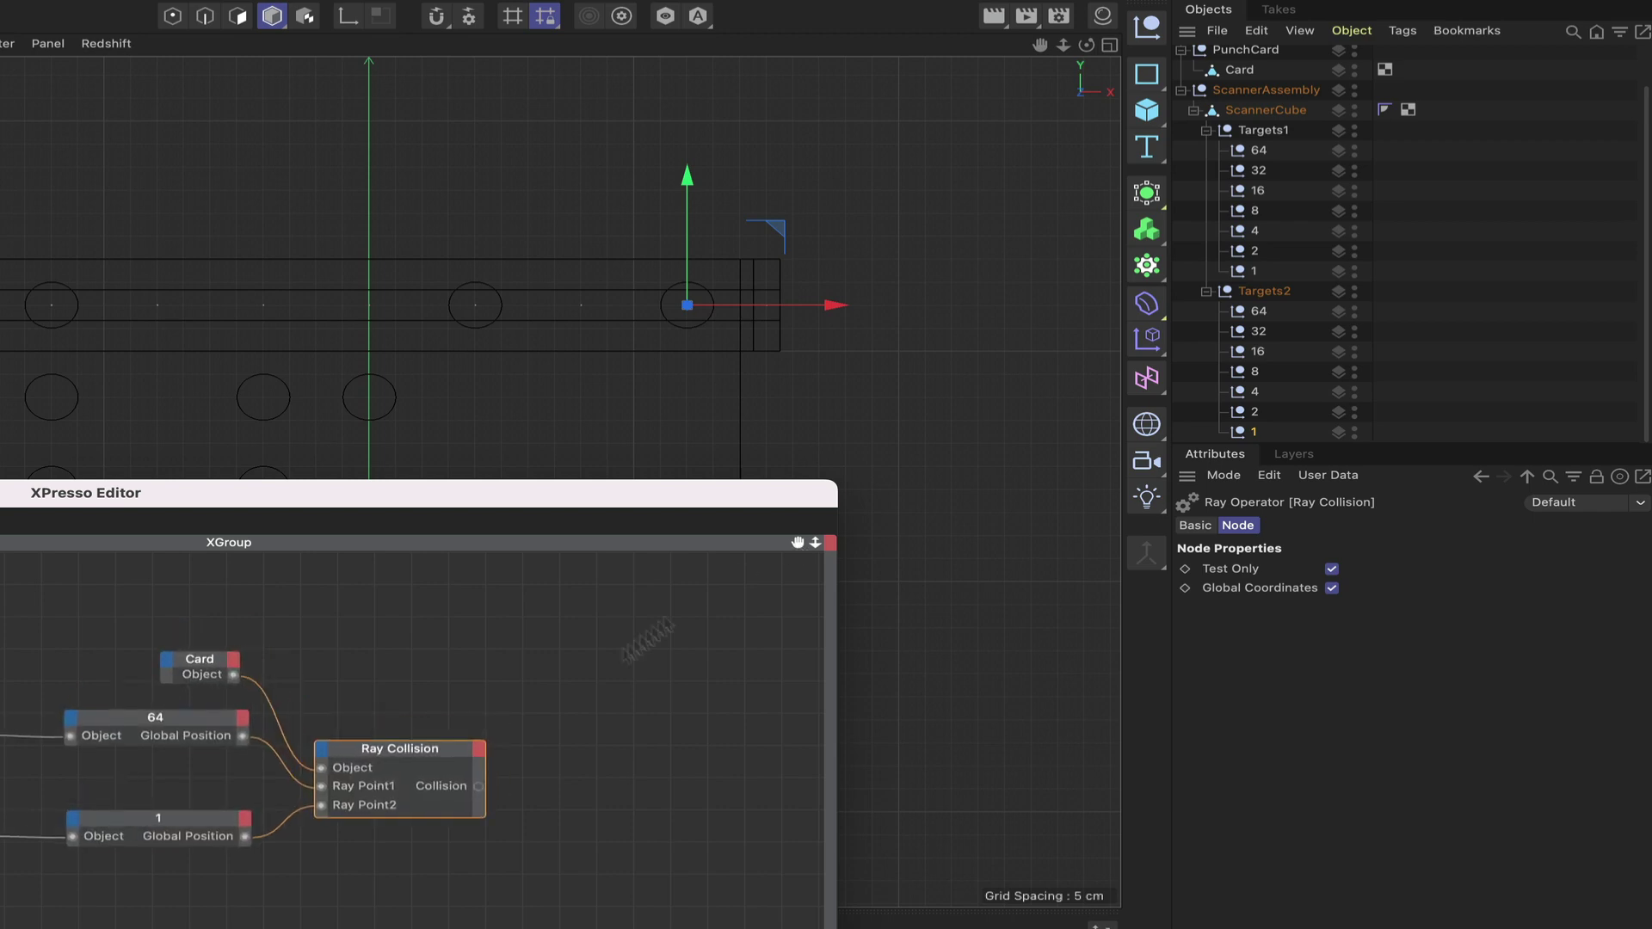
- Add a Logic > Compare node and place it to the right of Ray Collision
right_click(548, 725)
mouse_move(593, 757)
mouse_move(739, 757)
mouse_move(885, 760)
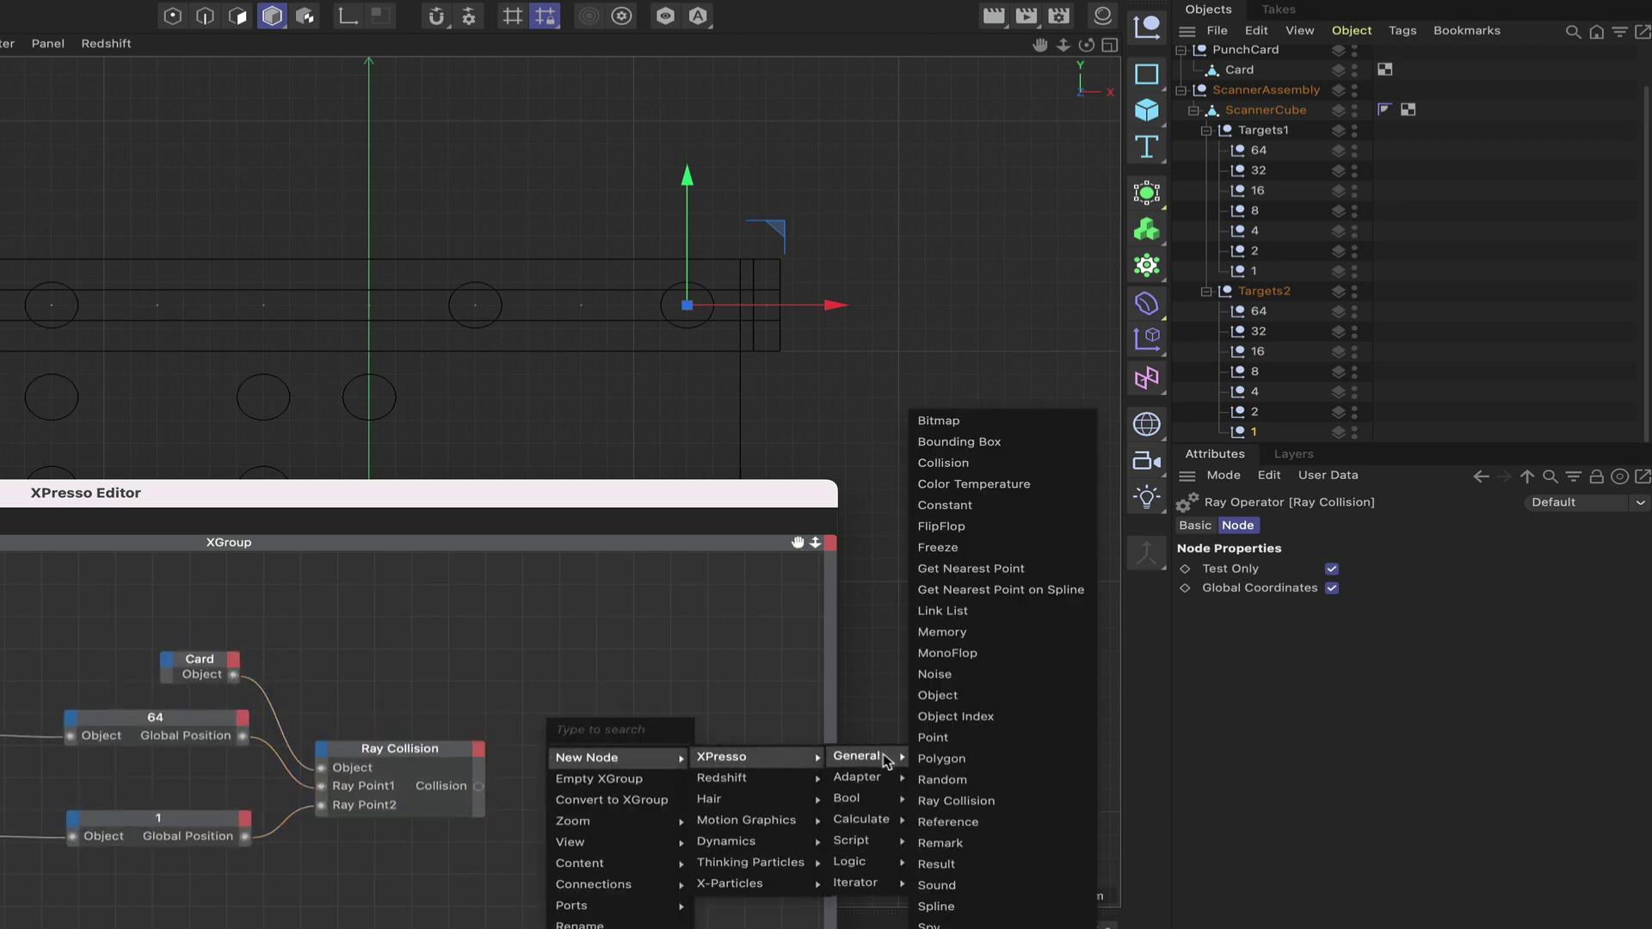
mouse_move(874, 869)
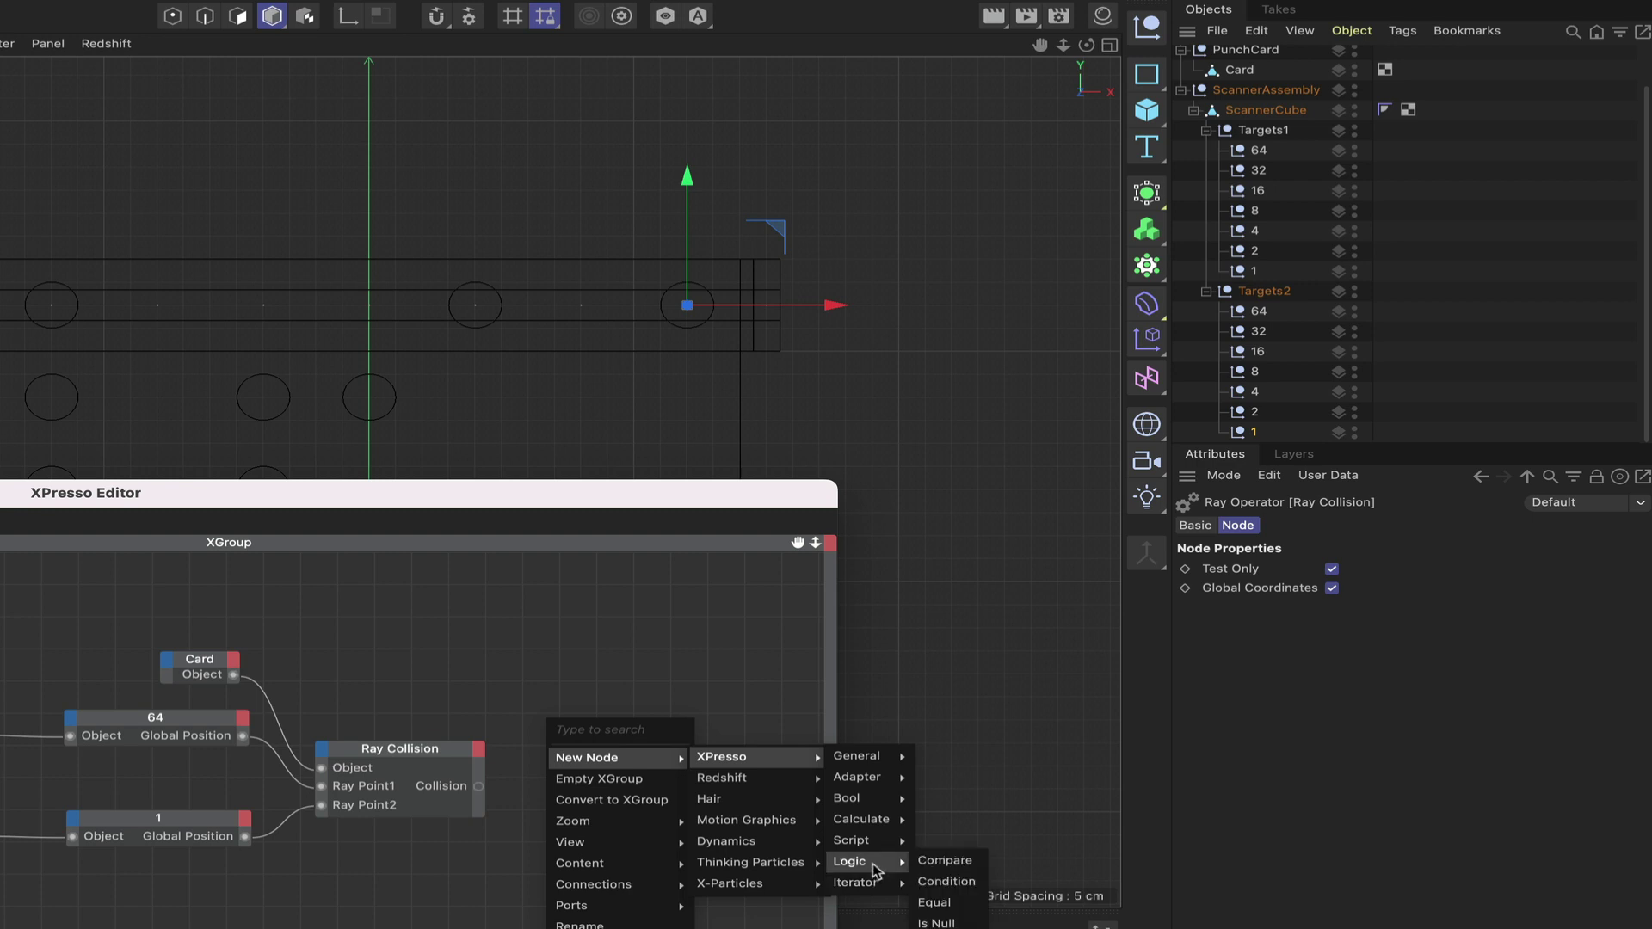
click(946, 861)
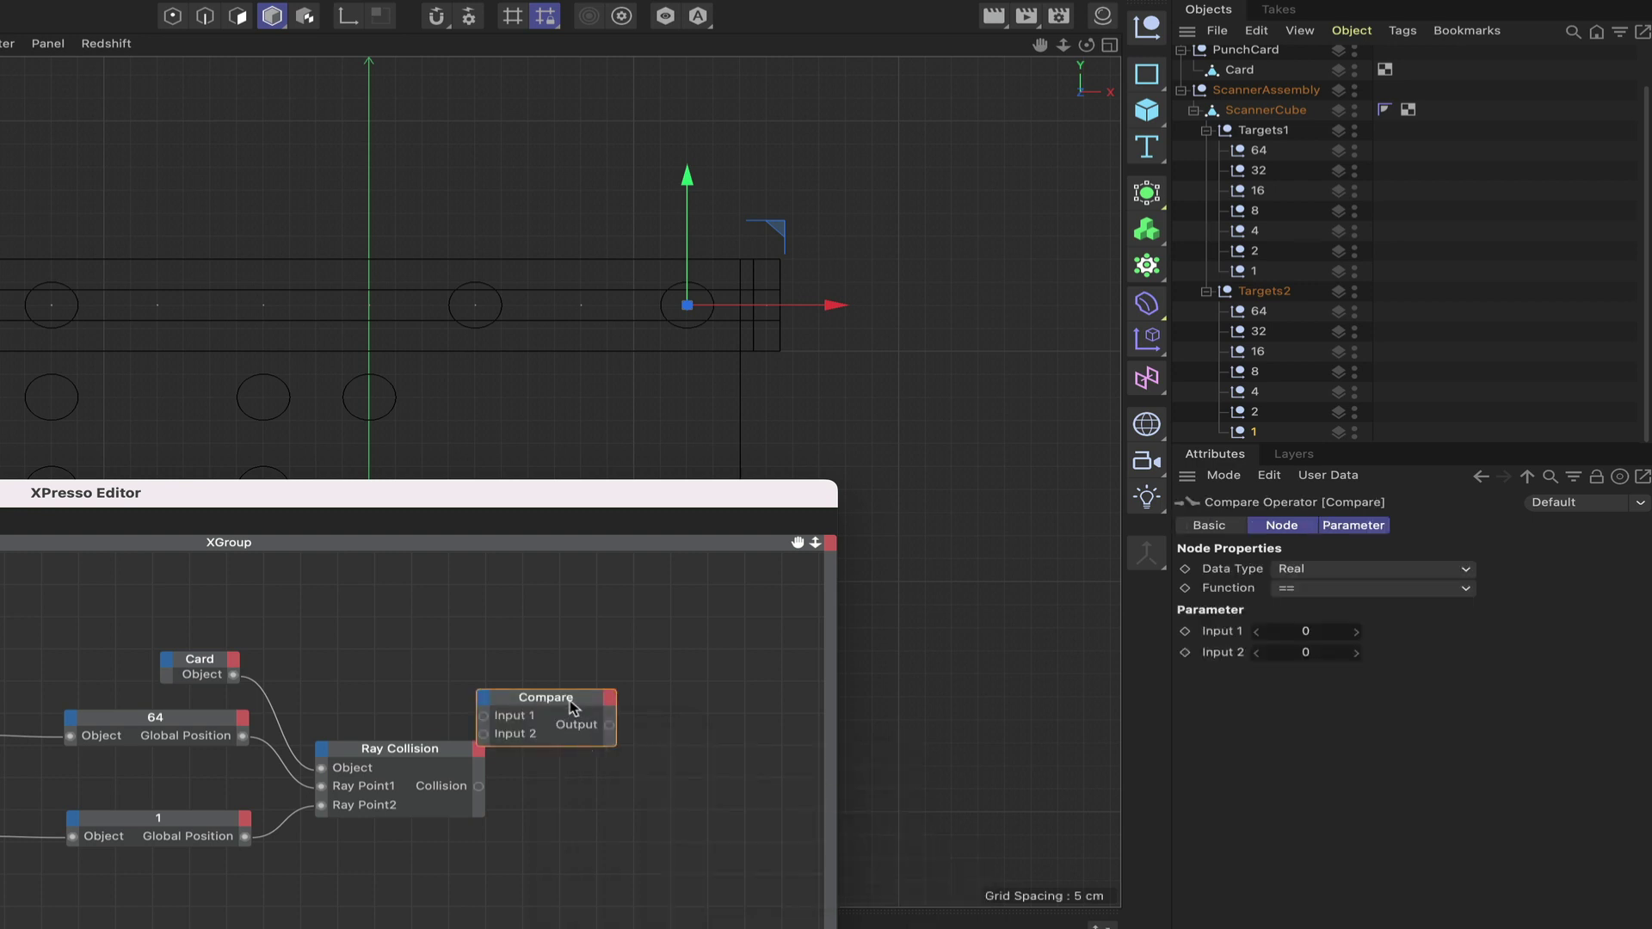
drag(571, 707, 661, 779)
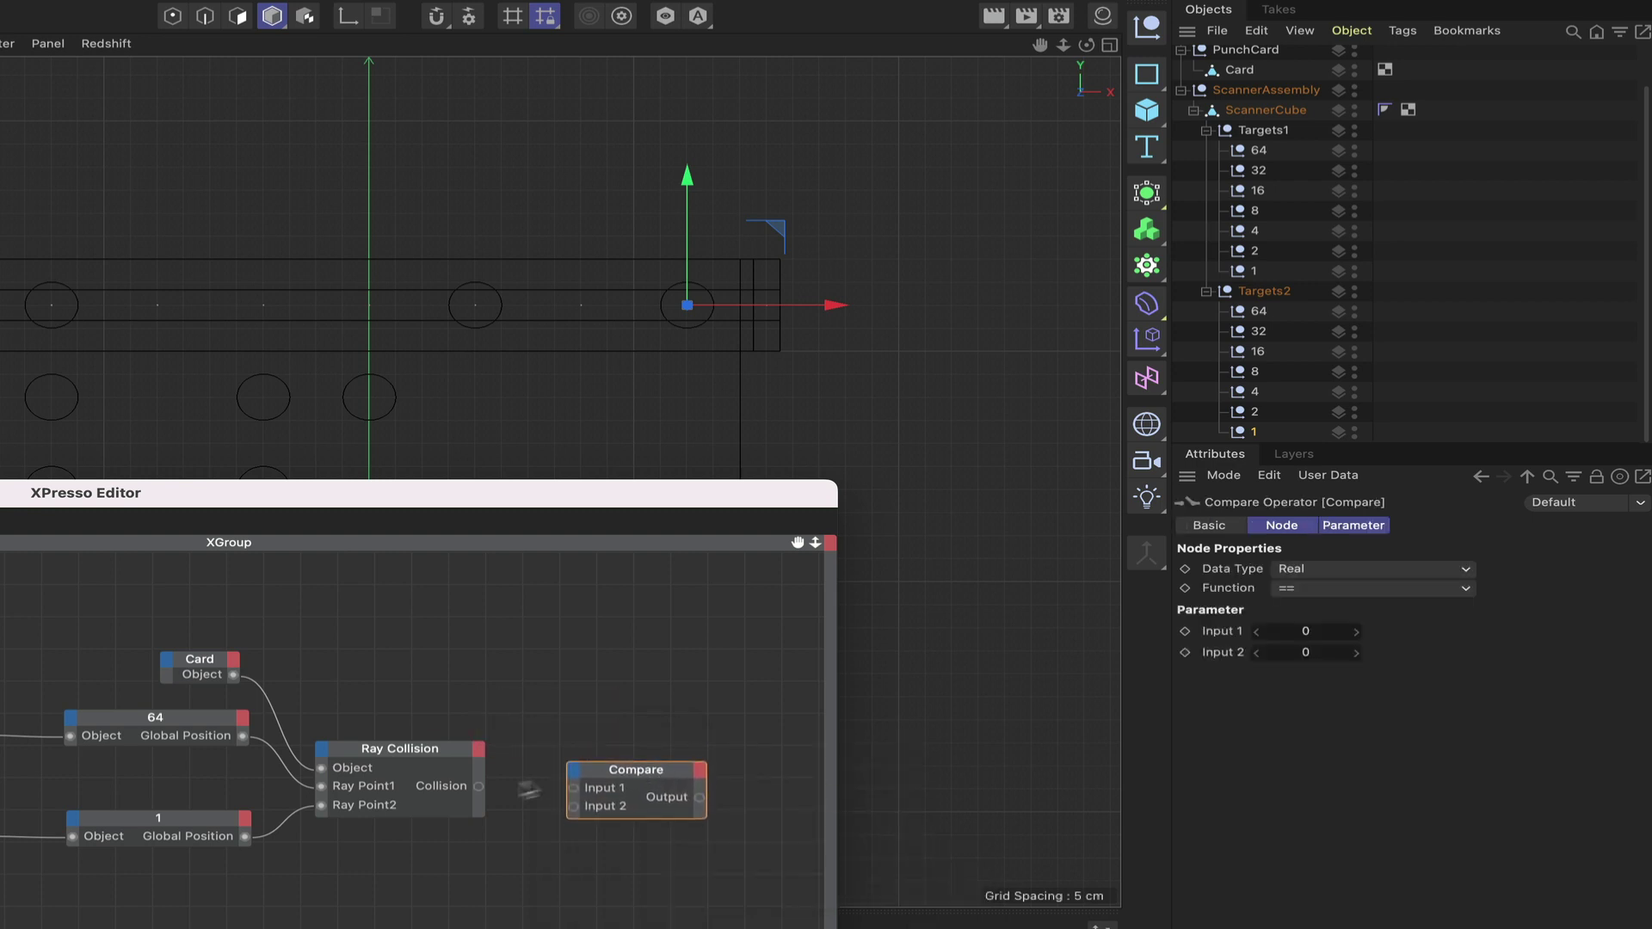
- Wire Ray Collision's Collision output into Compare's Input 1
drag(479, 786, 658, 775)
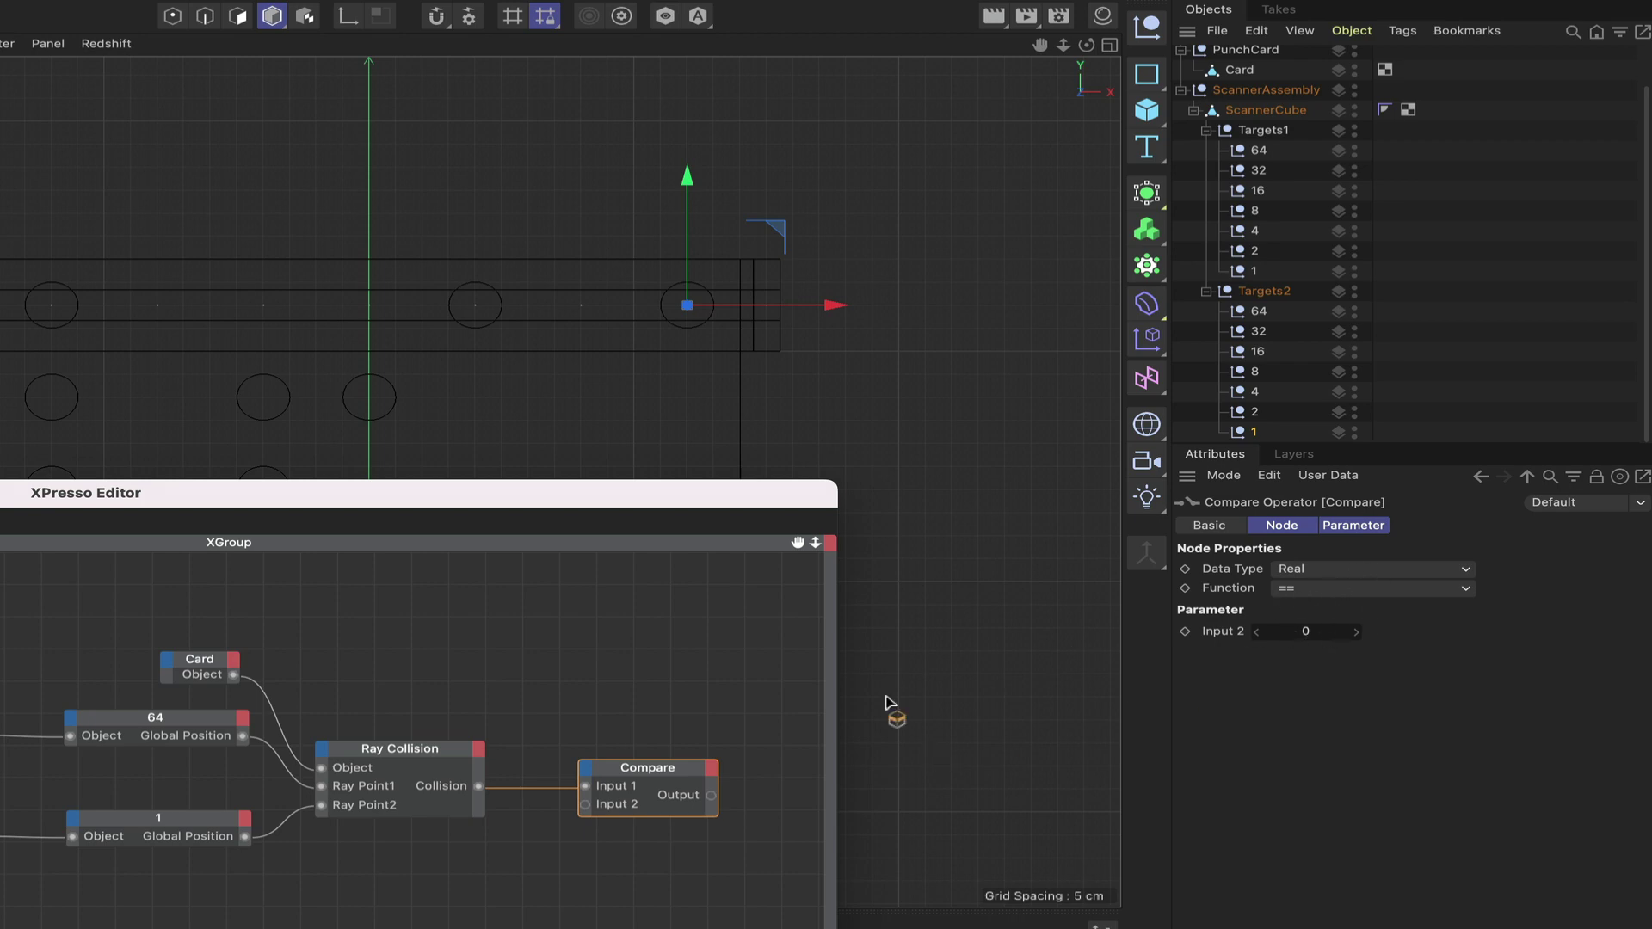
drag(656, 773, 620, 776)
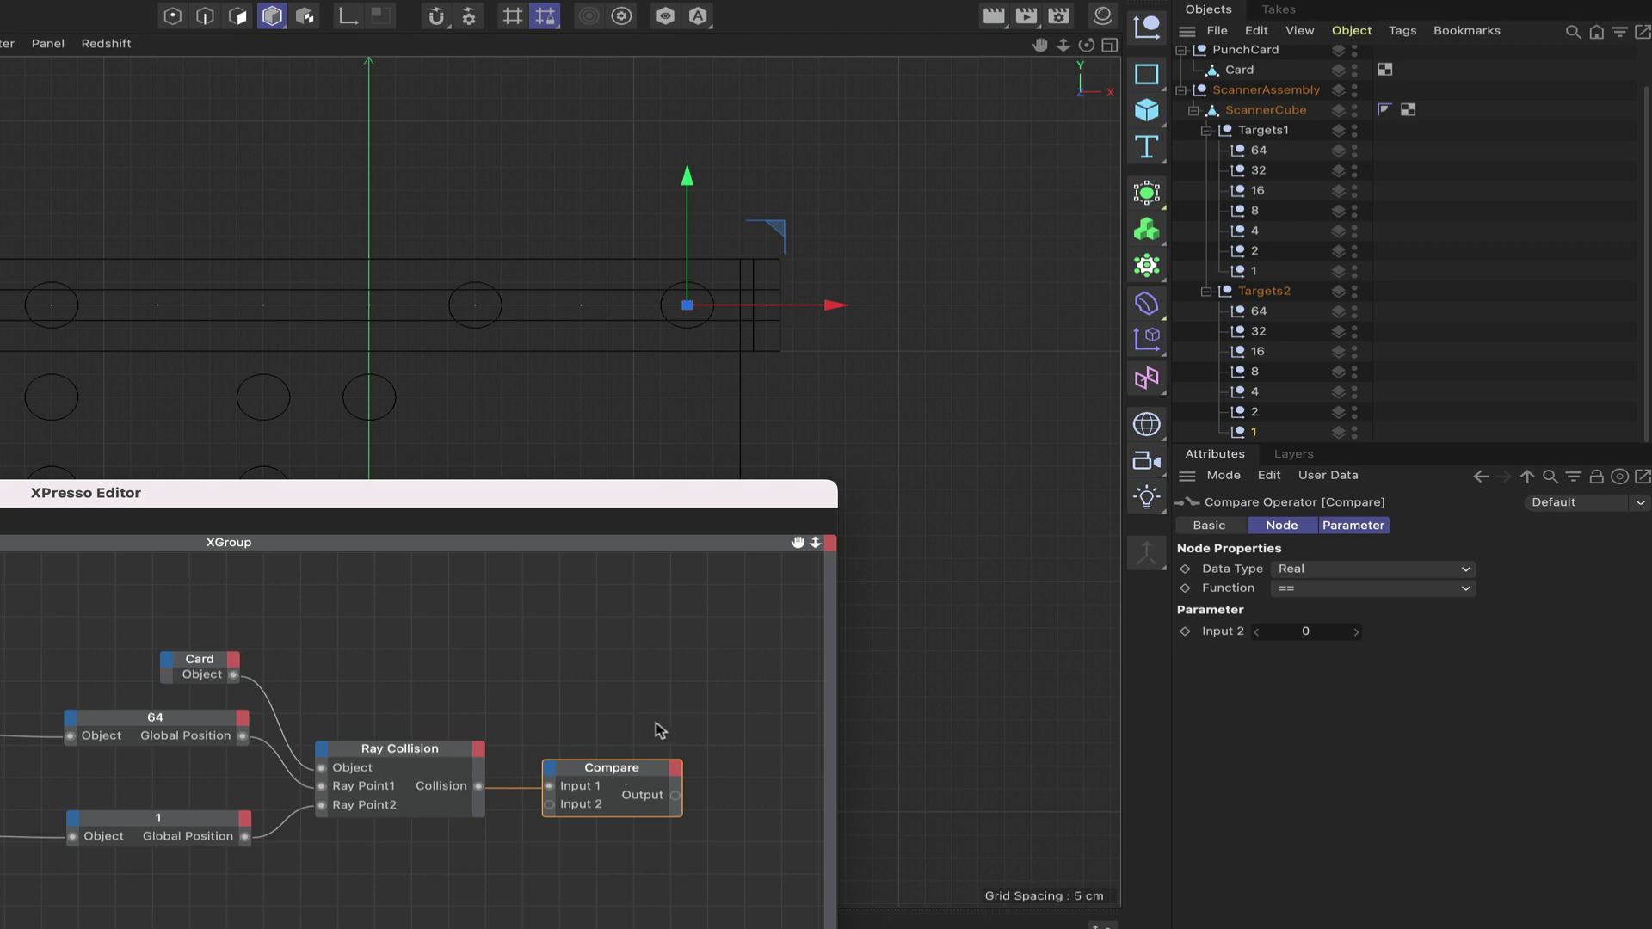
drag(797, 543, 797, 552)
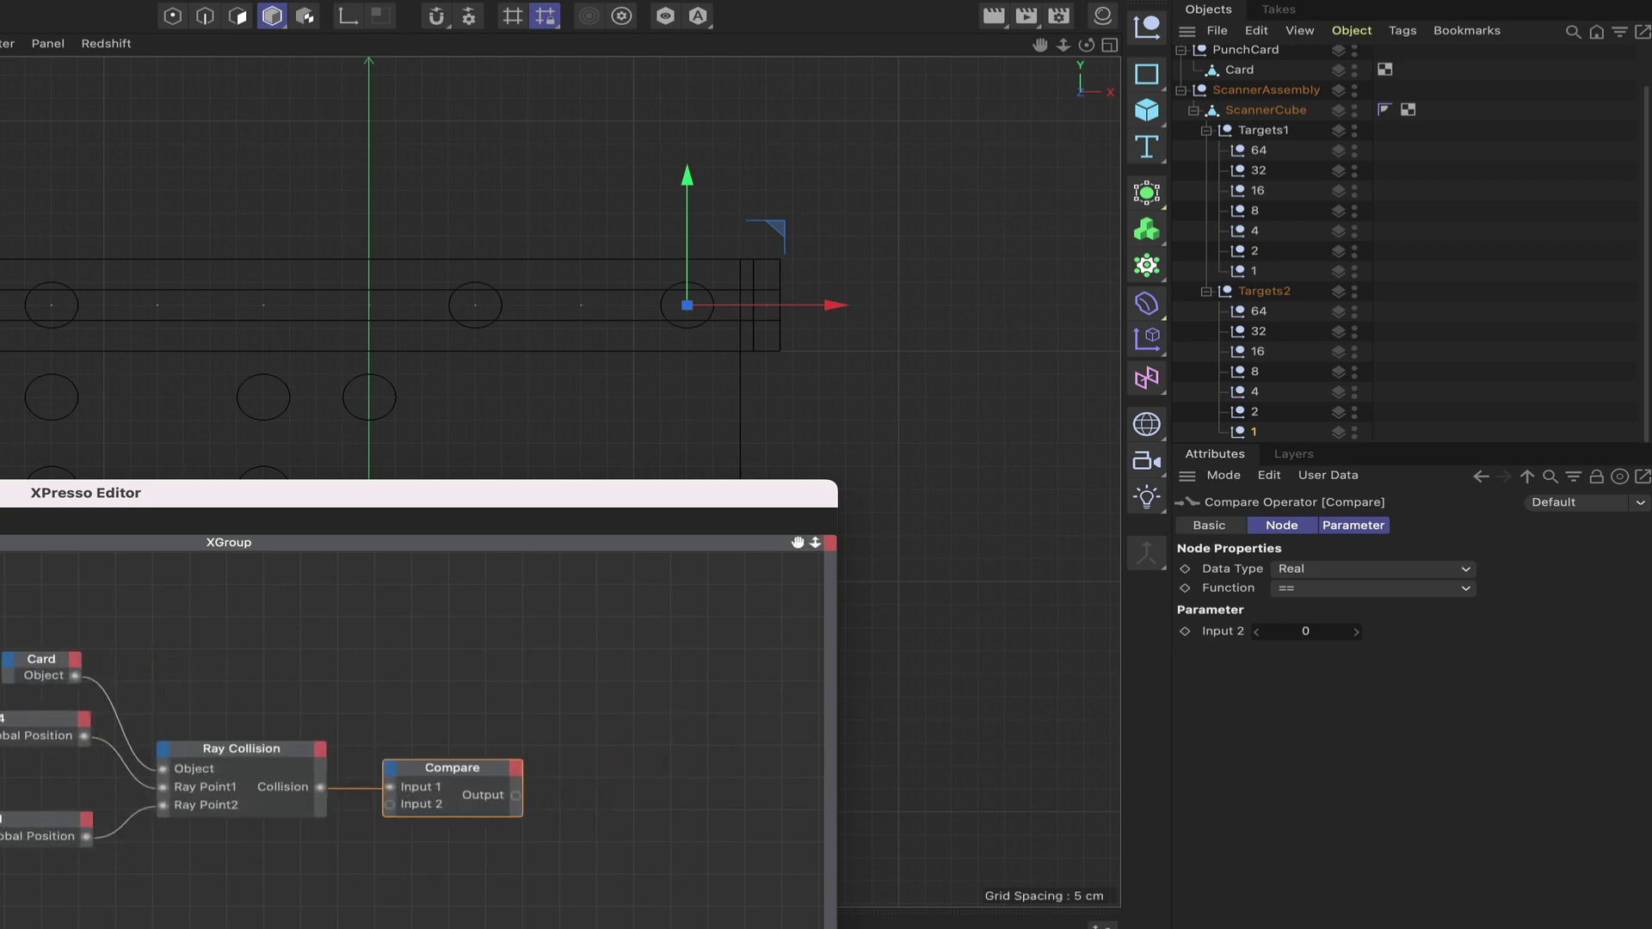
- Add a Script > Python node and place it above the Compare node
right_click(493, 674)
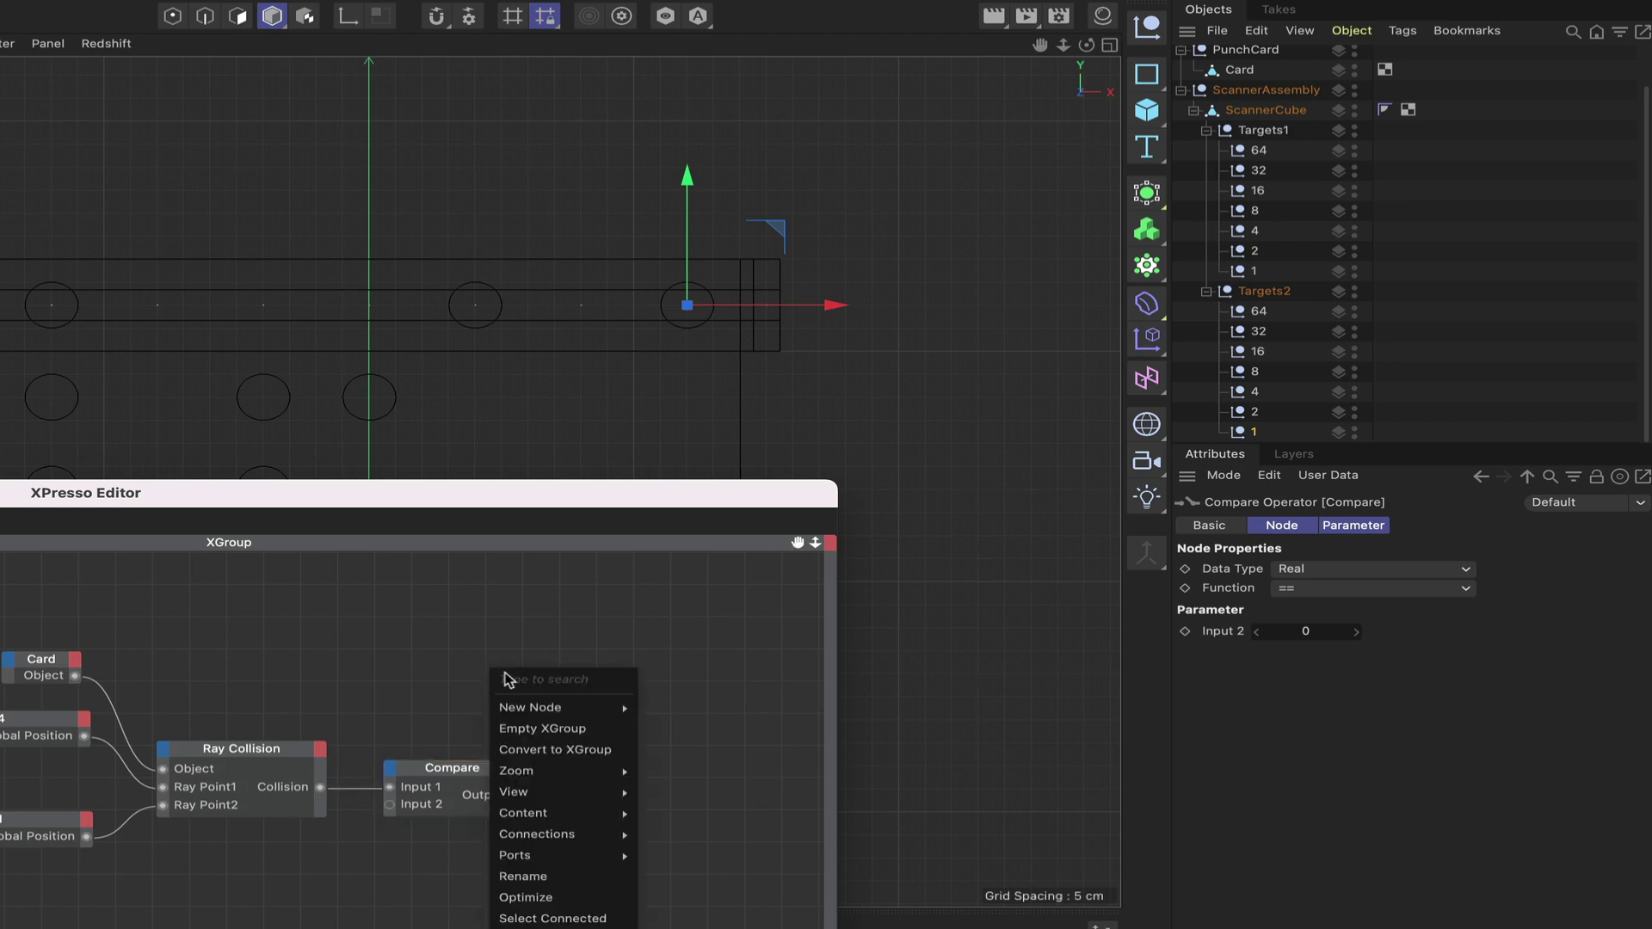
mouse_move(529, 707)
mouse_move(671, 706)
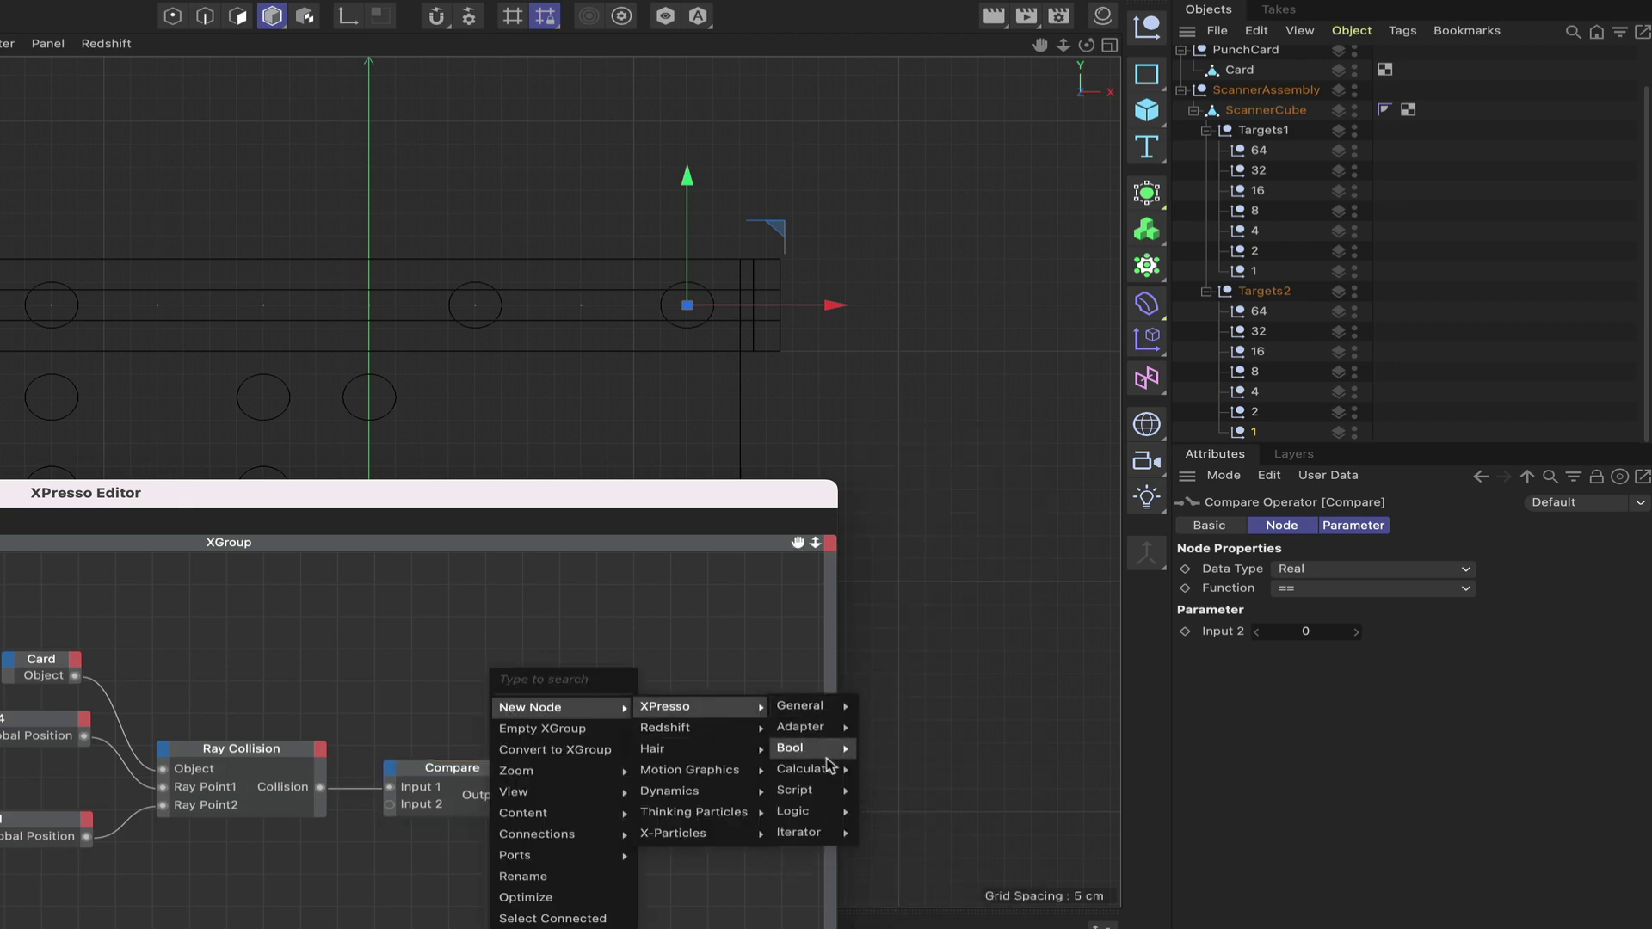
mouse_move(824, 795)
click(891, 791)
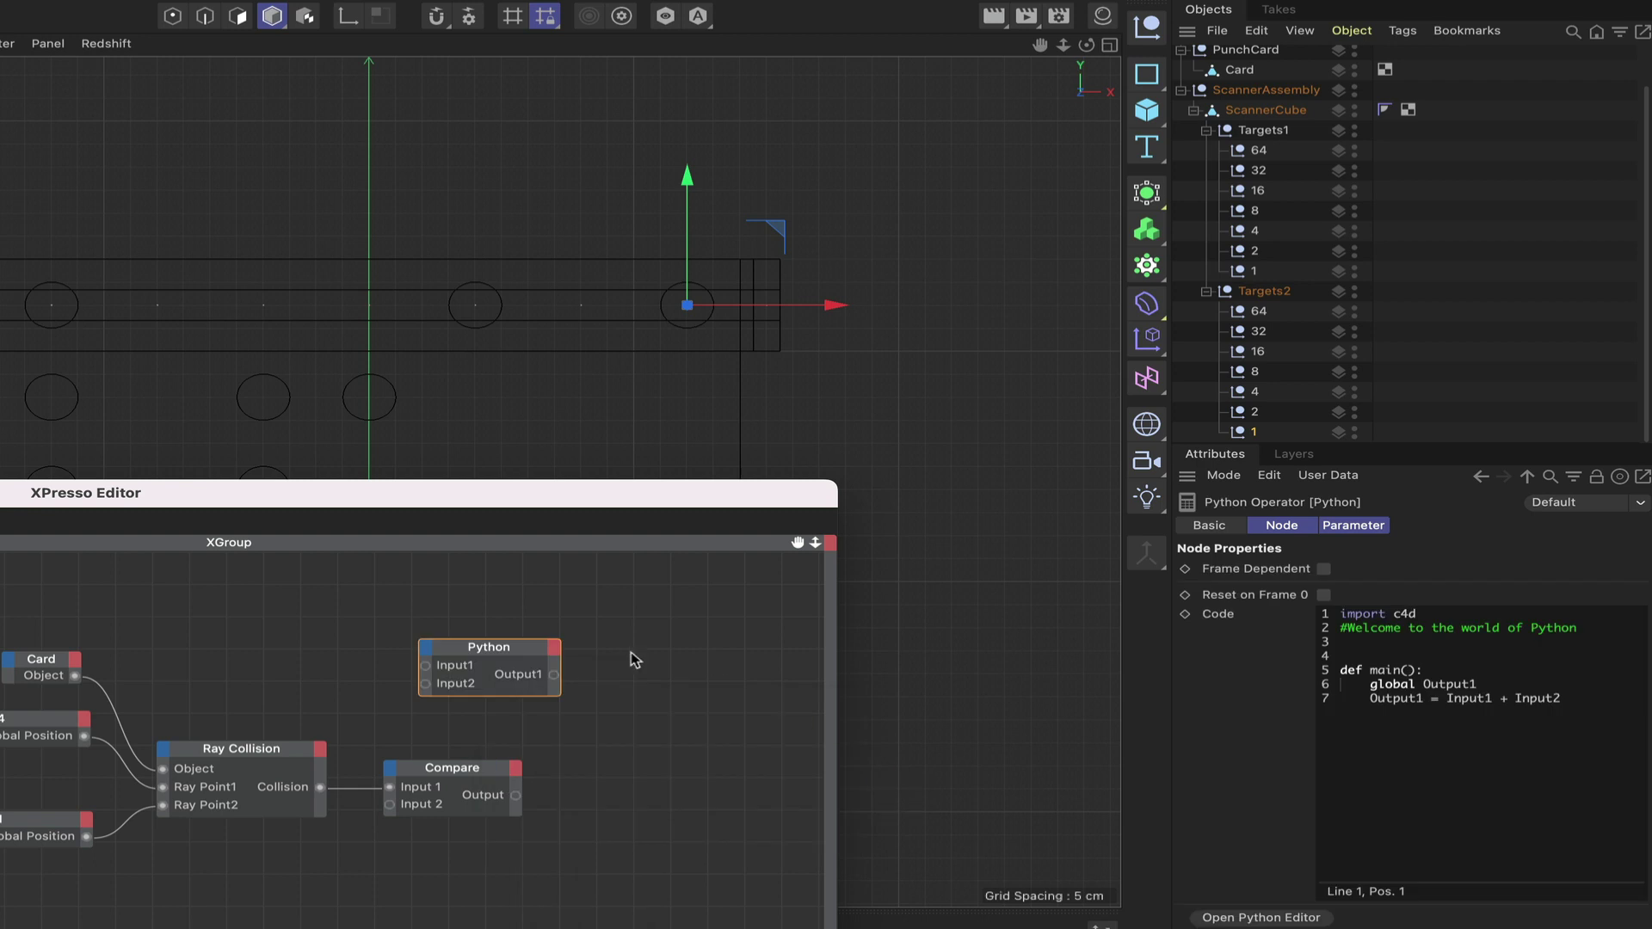
drag(527, 655, 675, 669)
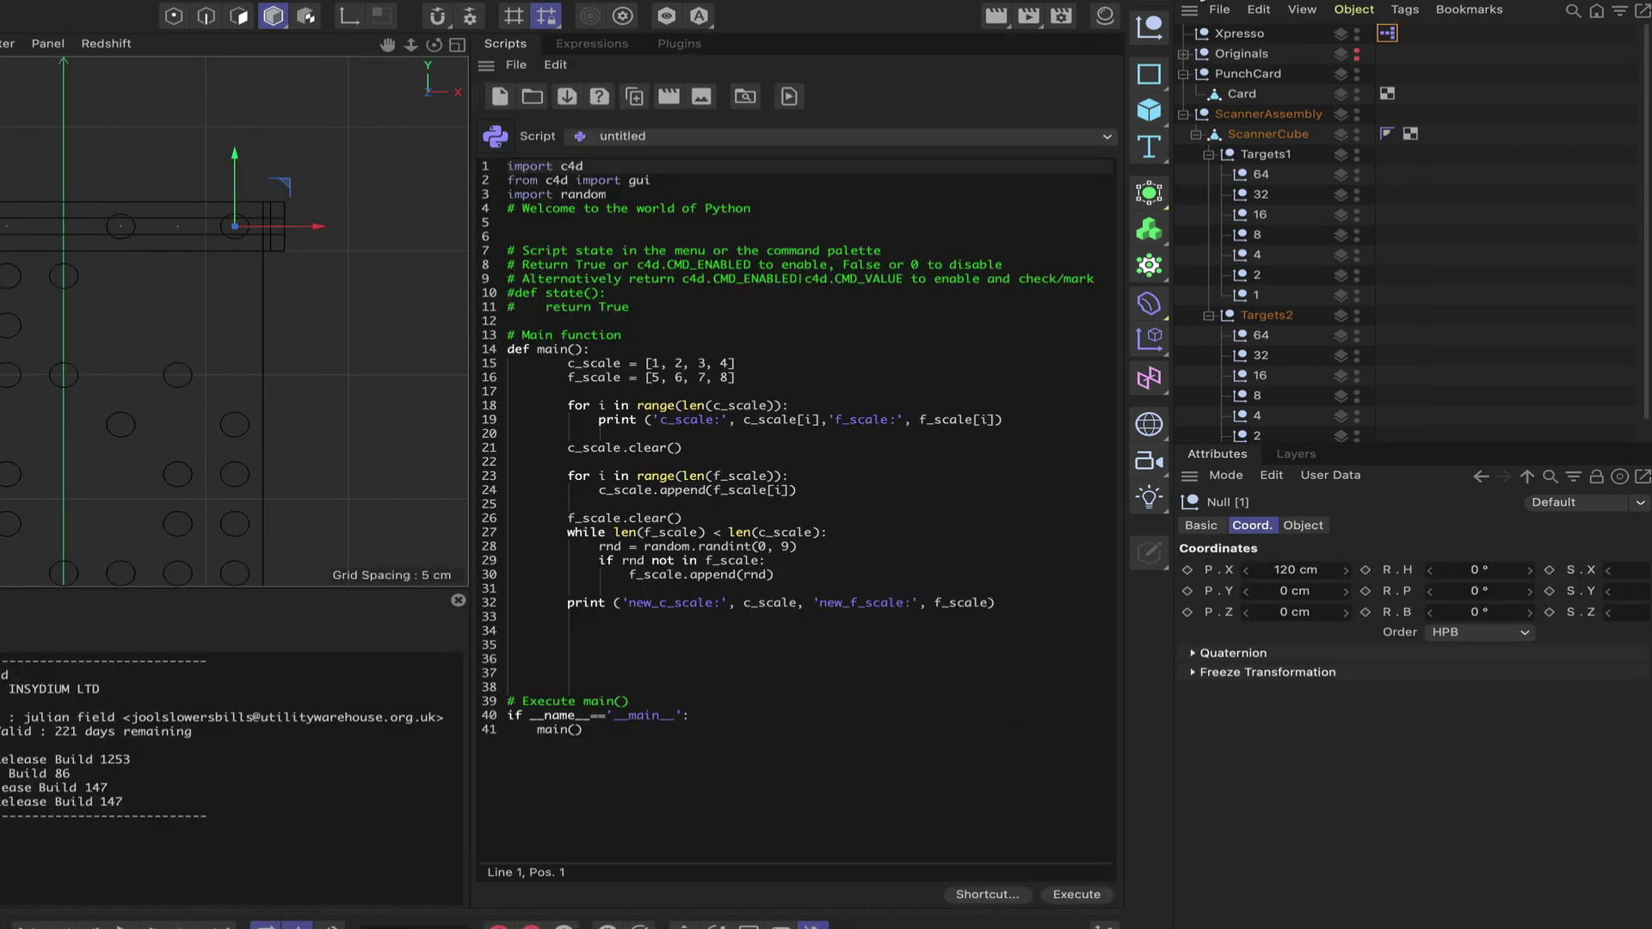
- Reopen the XPresso Editor and select the Python node to show its default code
double_click(1387, 33)
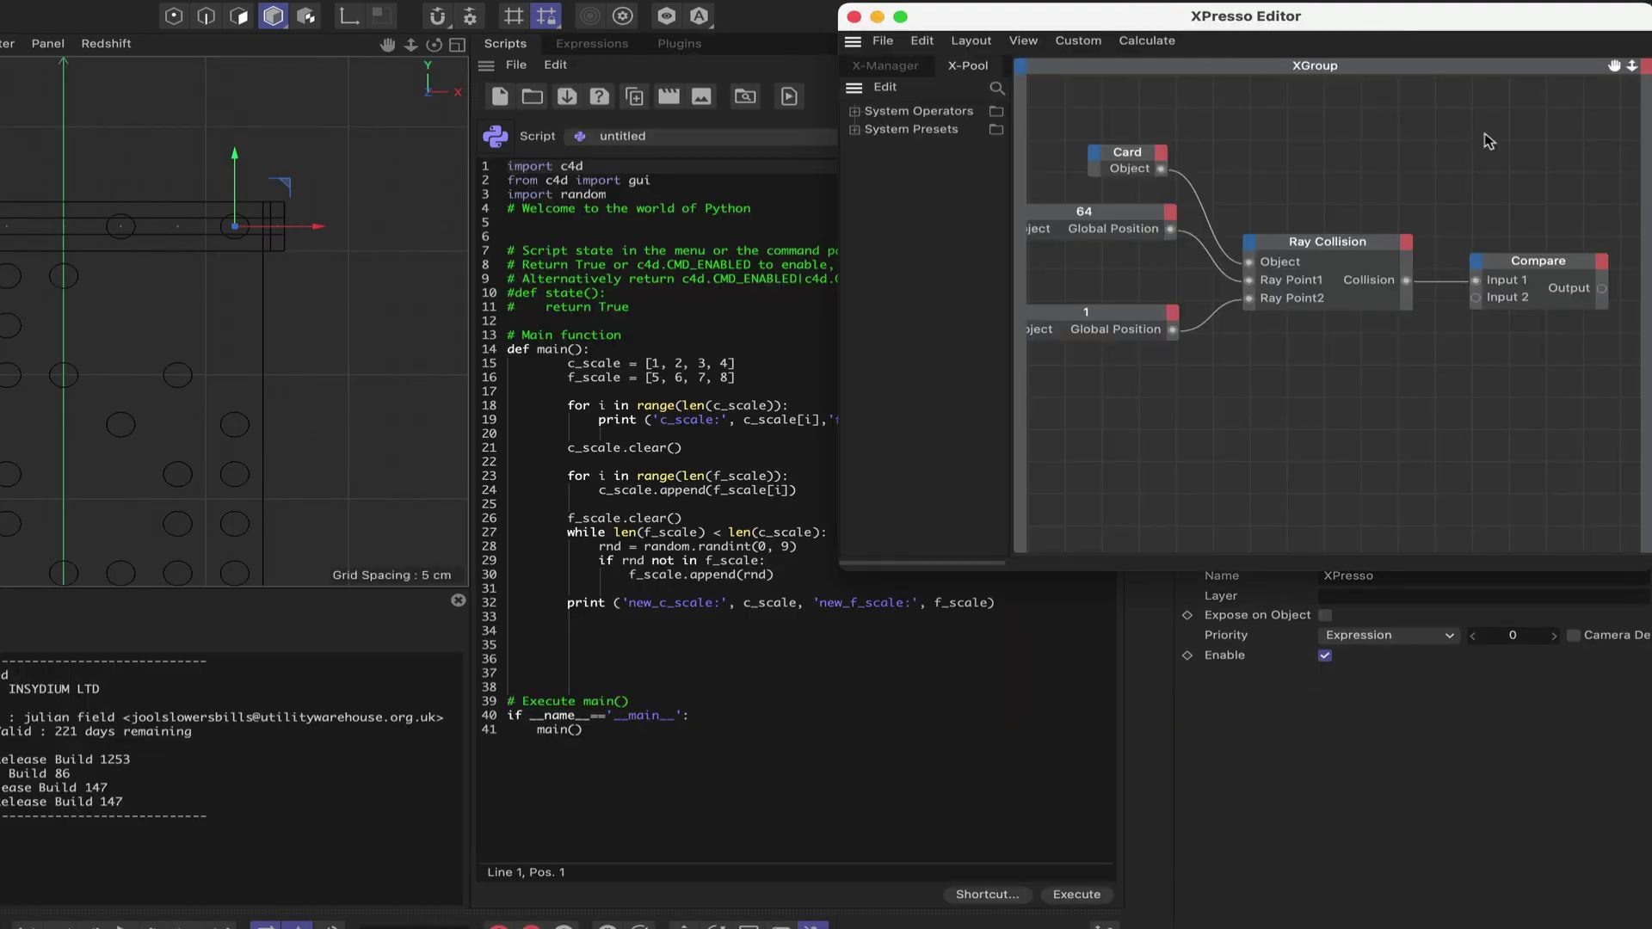
drag(1615, 66, 1382, 95)
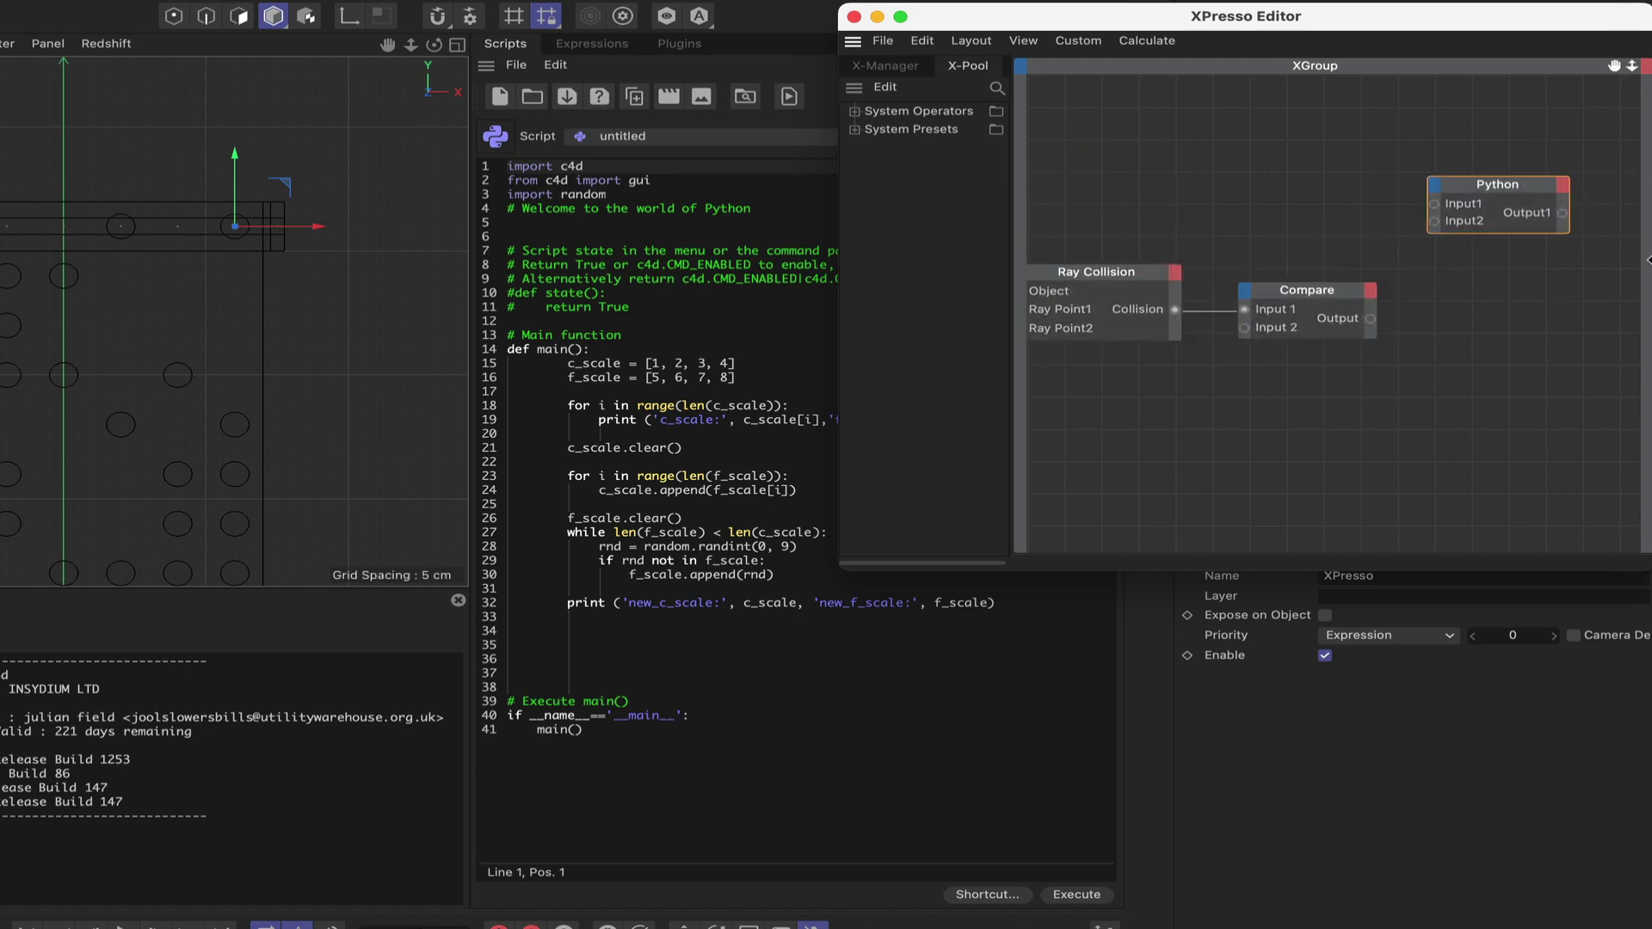
click(1505, 186)
drag(1437, 31, 0, 925)
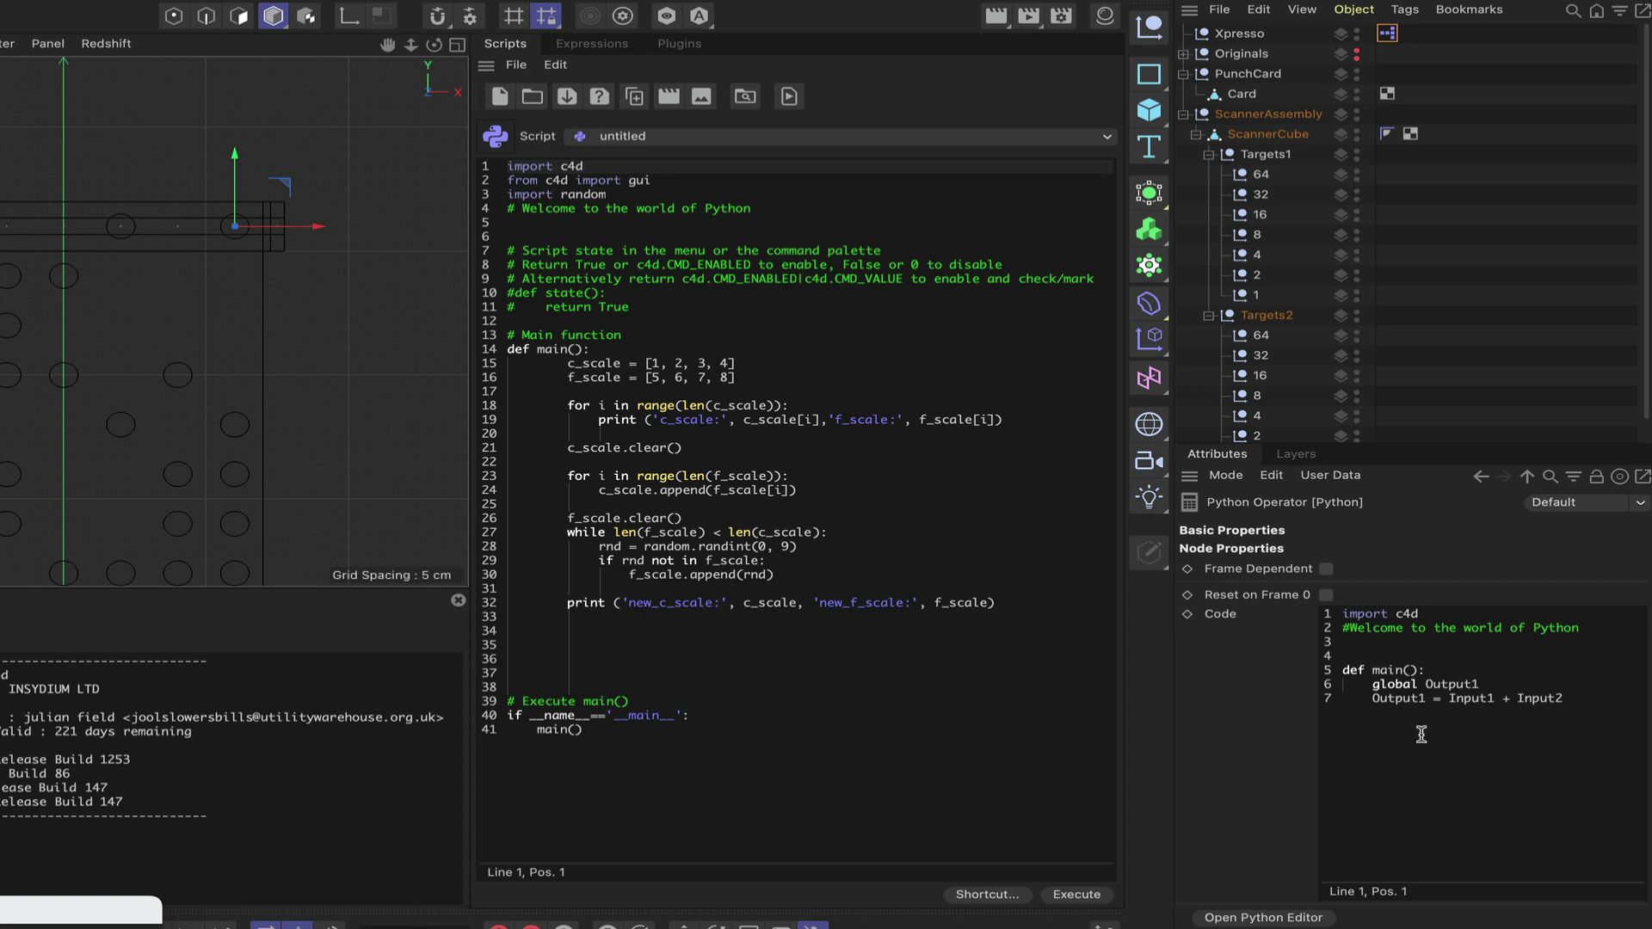
- Delete the 'Output1 = Input1 + Input2' line in the Python editor, then restore the XPresso Editor
click(1268, 918)
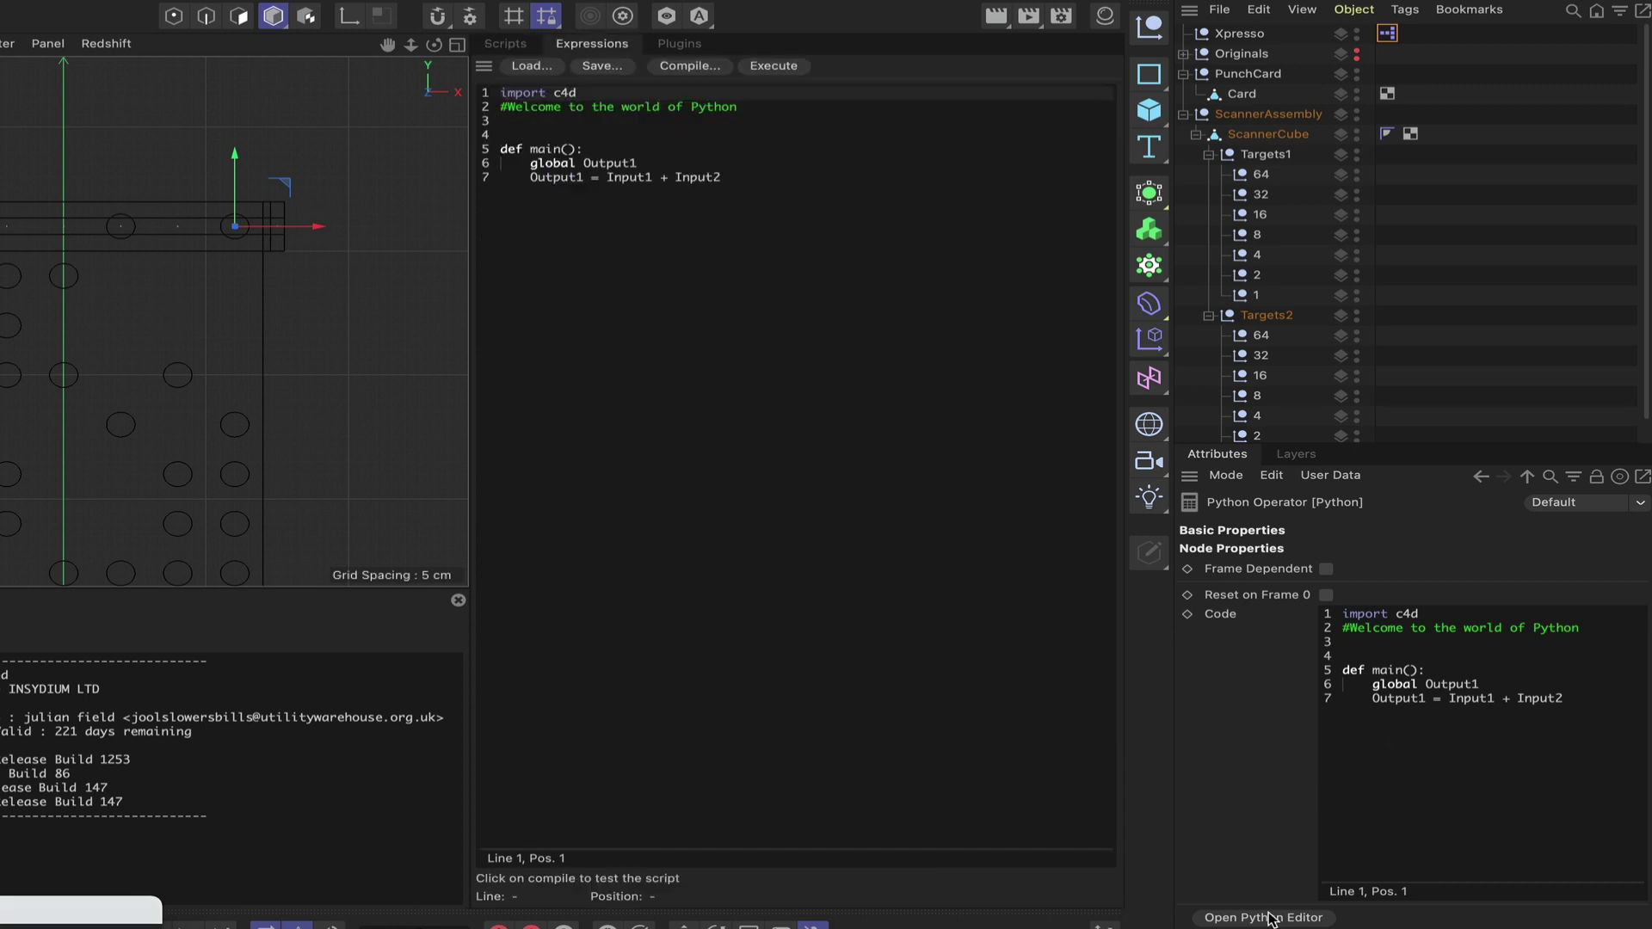
drag(740, 178, 534, 179)
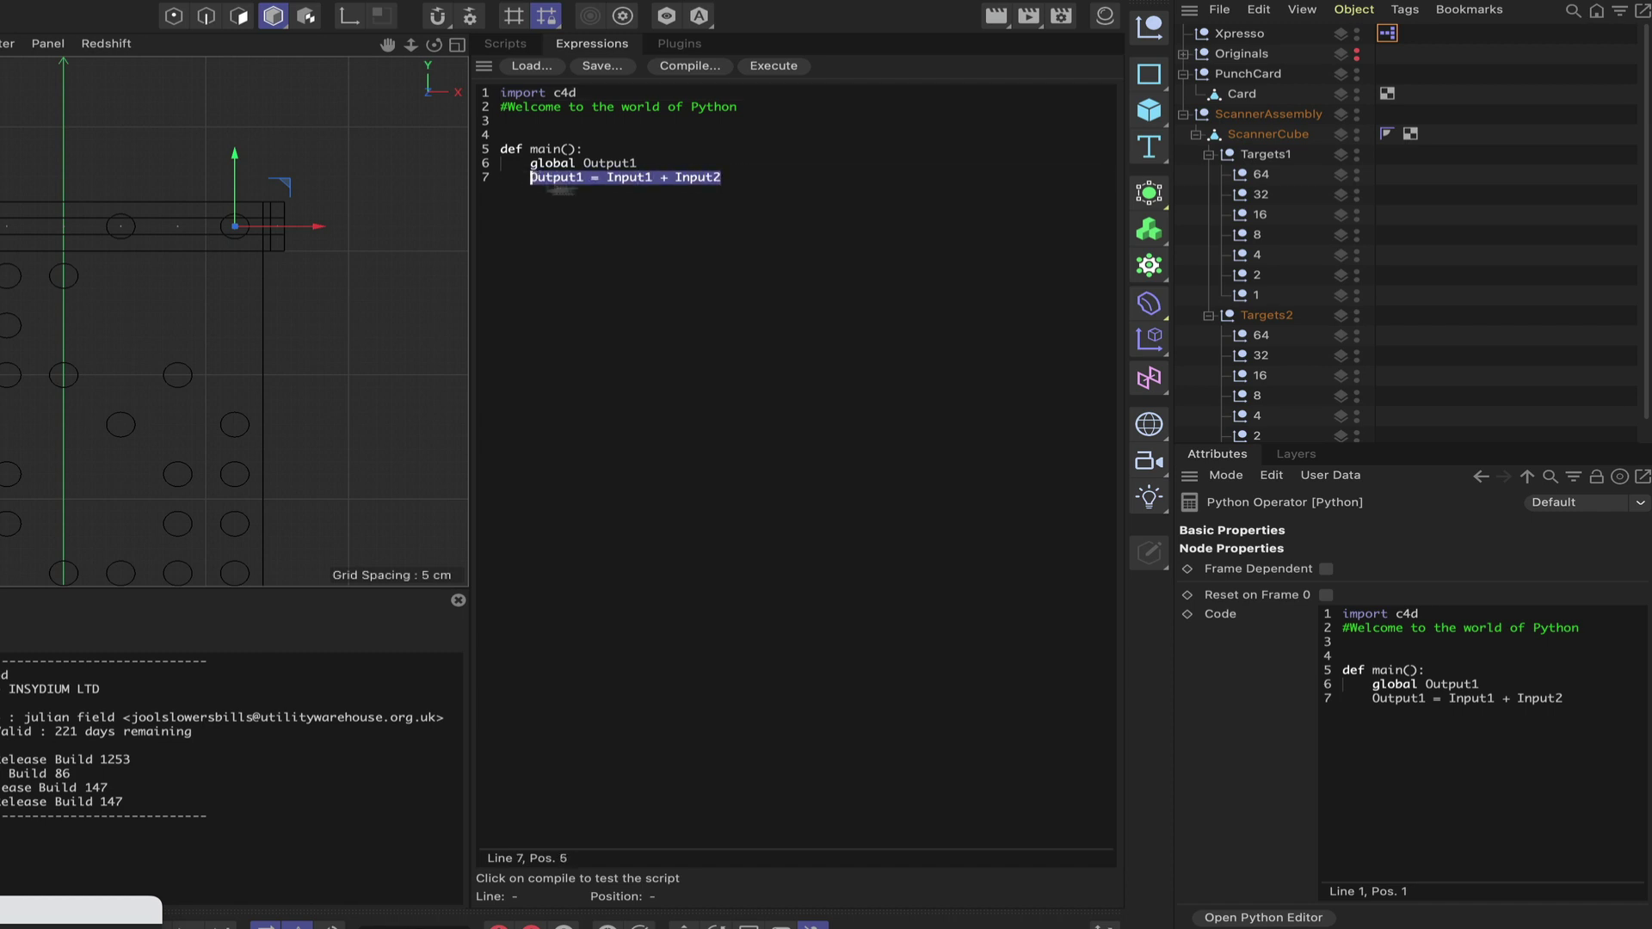
key(BackSpace)
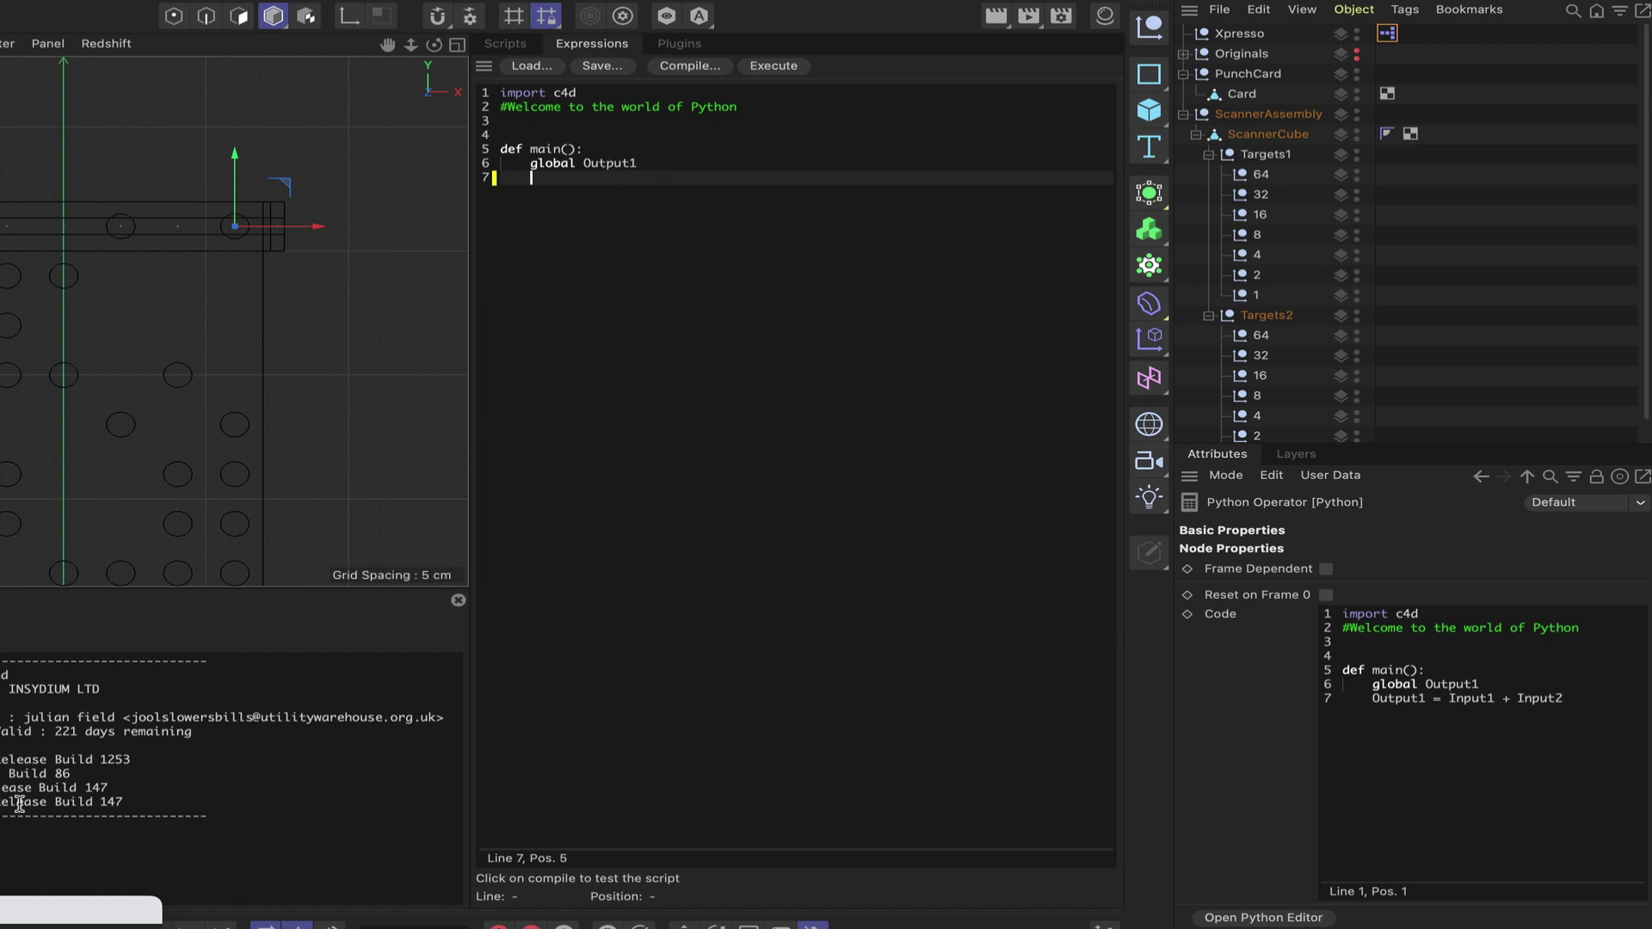
click(80, 908)
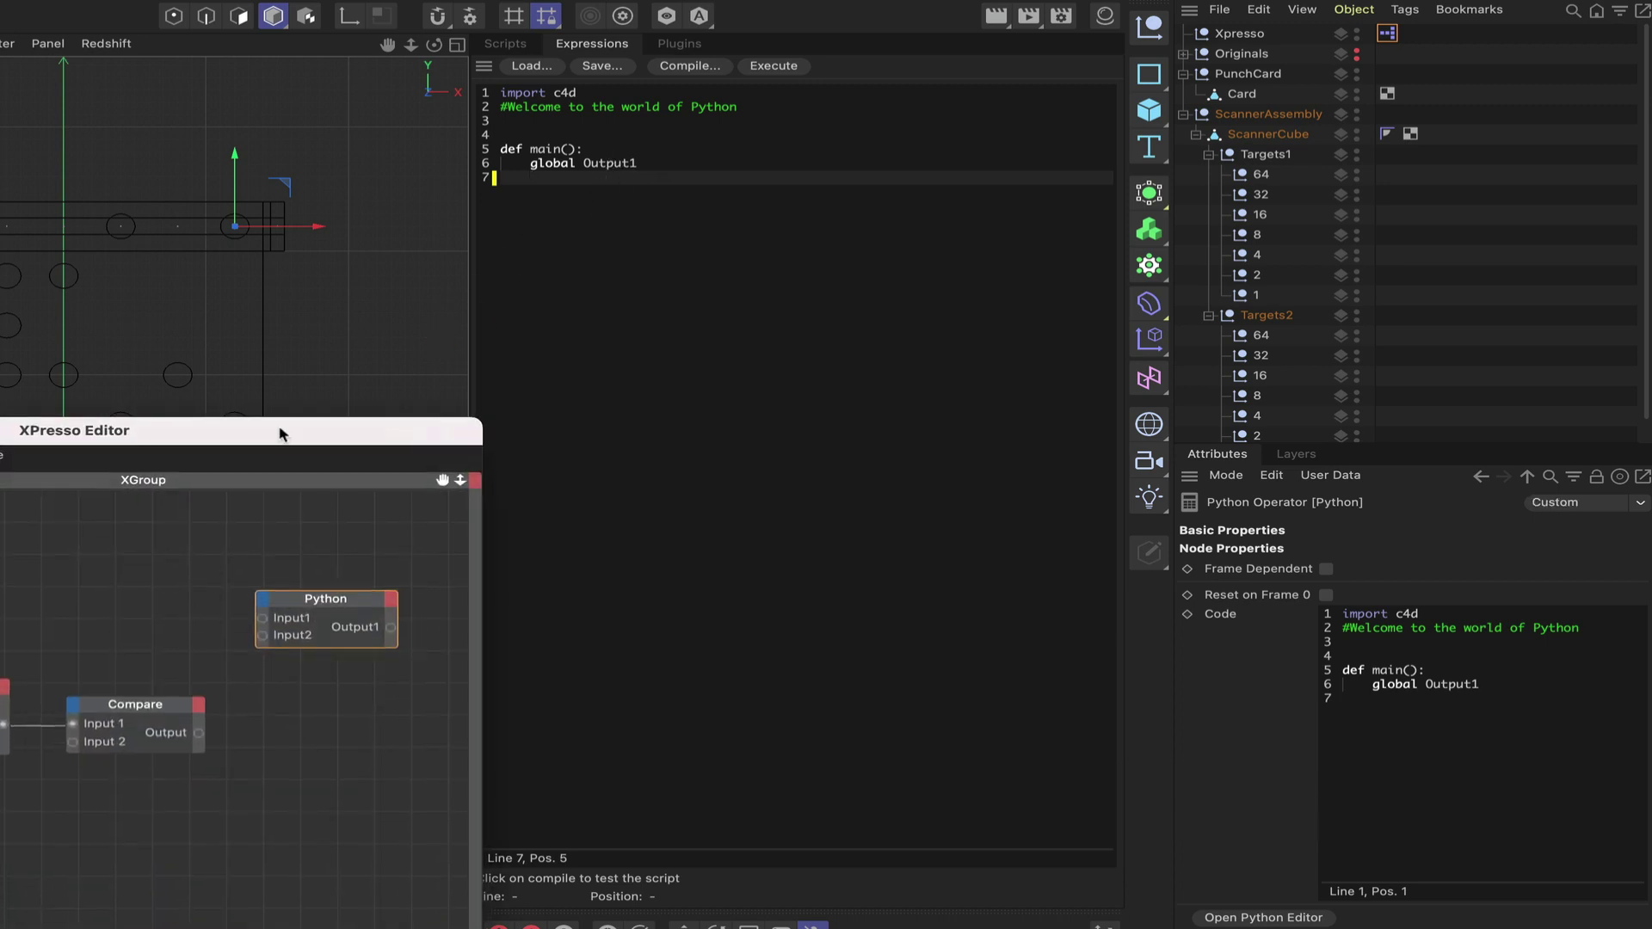
- Remove the Python node's default Input1, Input2 and Output1 ports
right_click(258, 605)
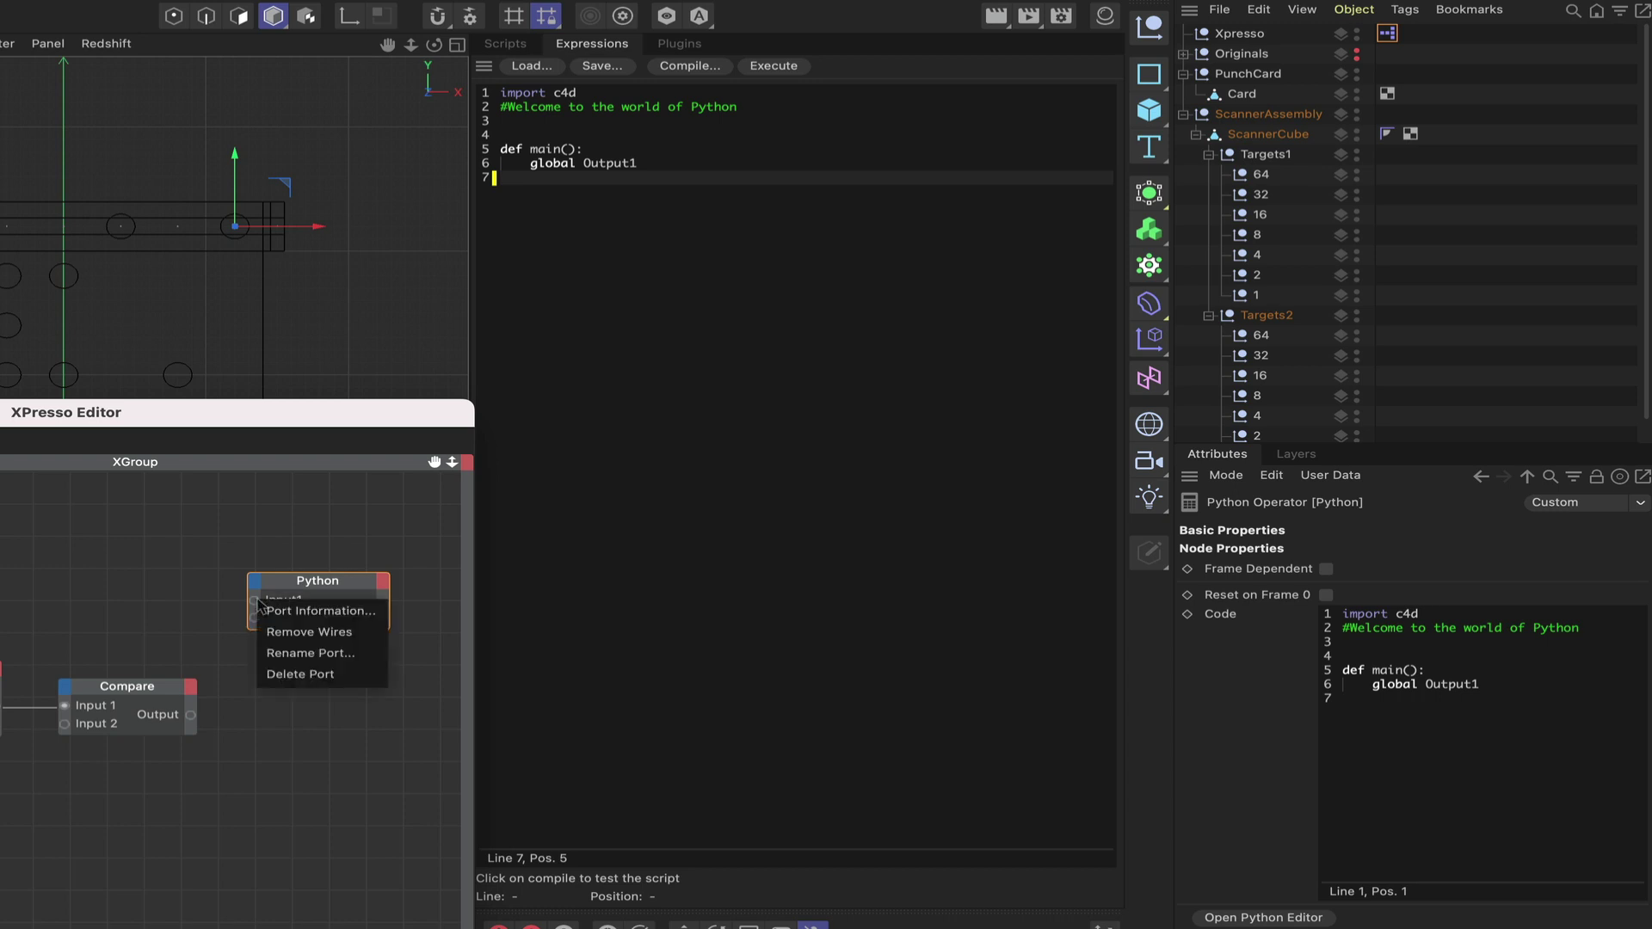
click(267, 673)
right_click(254, 609)
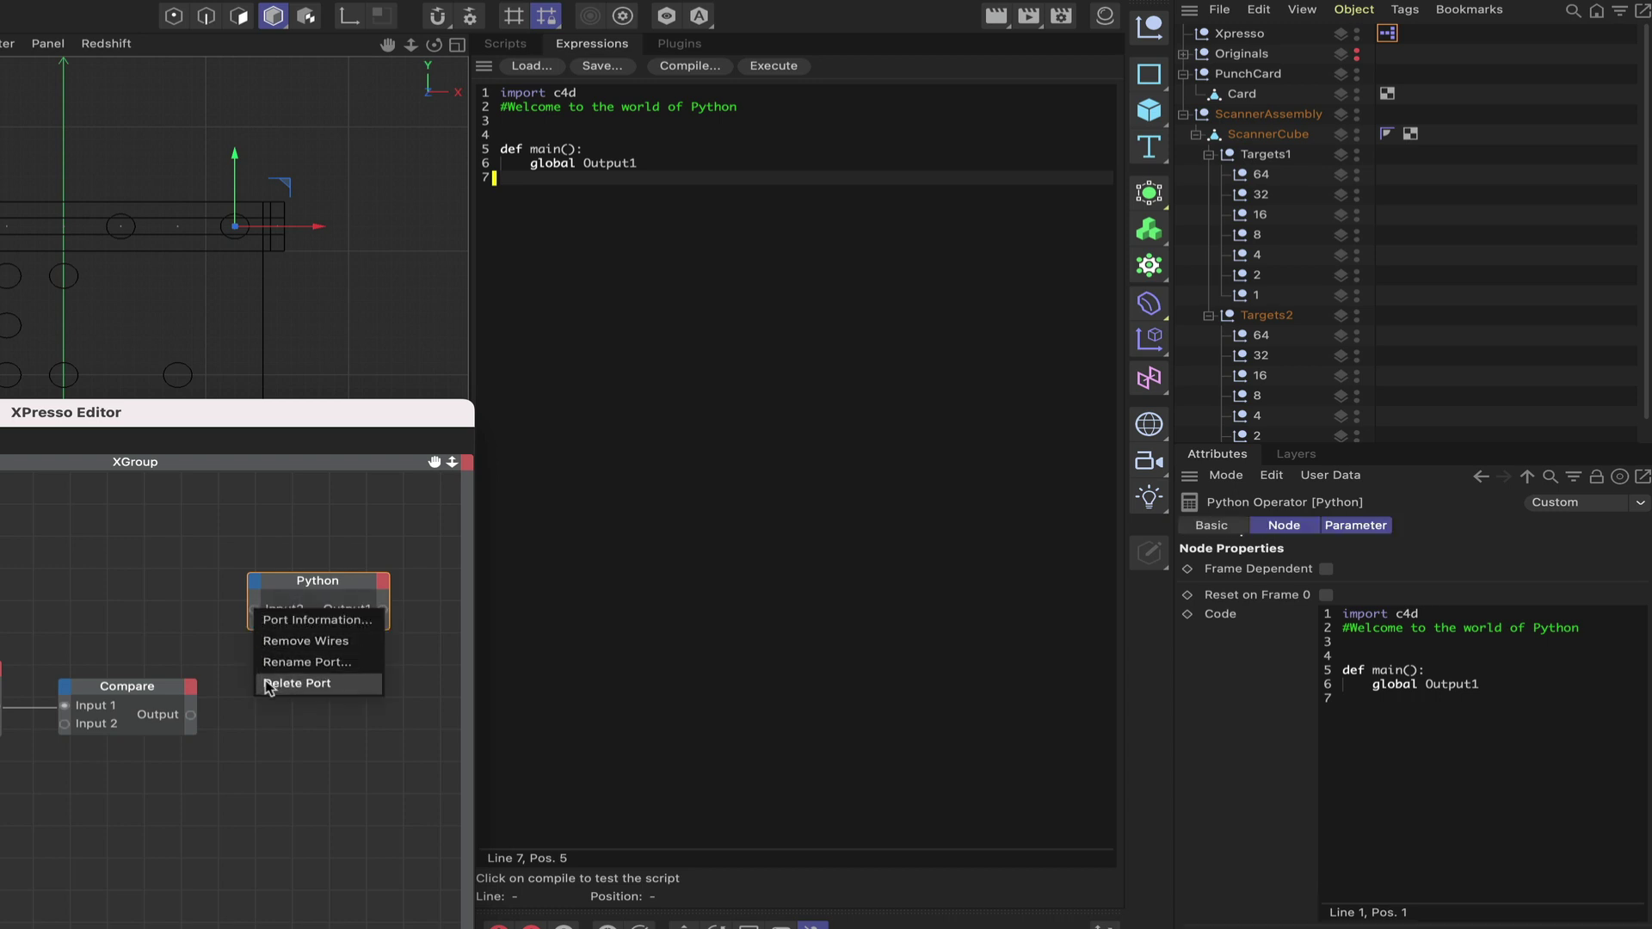
click(273, 678)
right_click(383, 610)
click(397, 686)
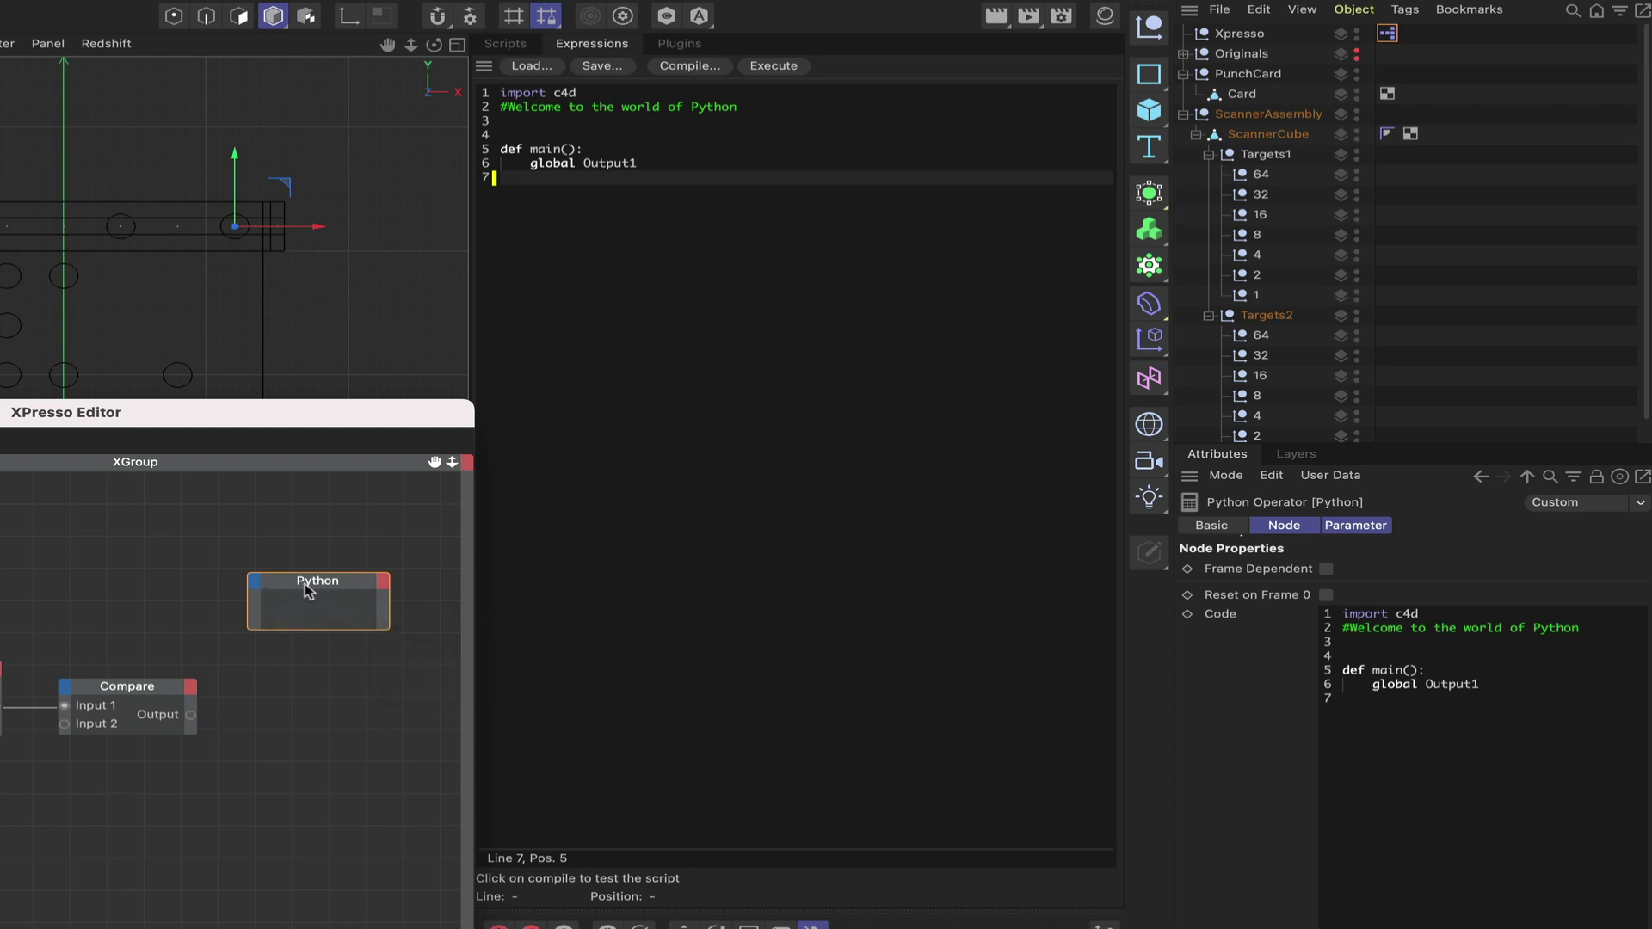
- Add two new input ports to the Python node, the first an Integer
click(255, 584)
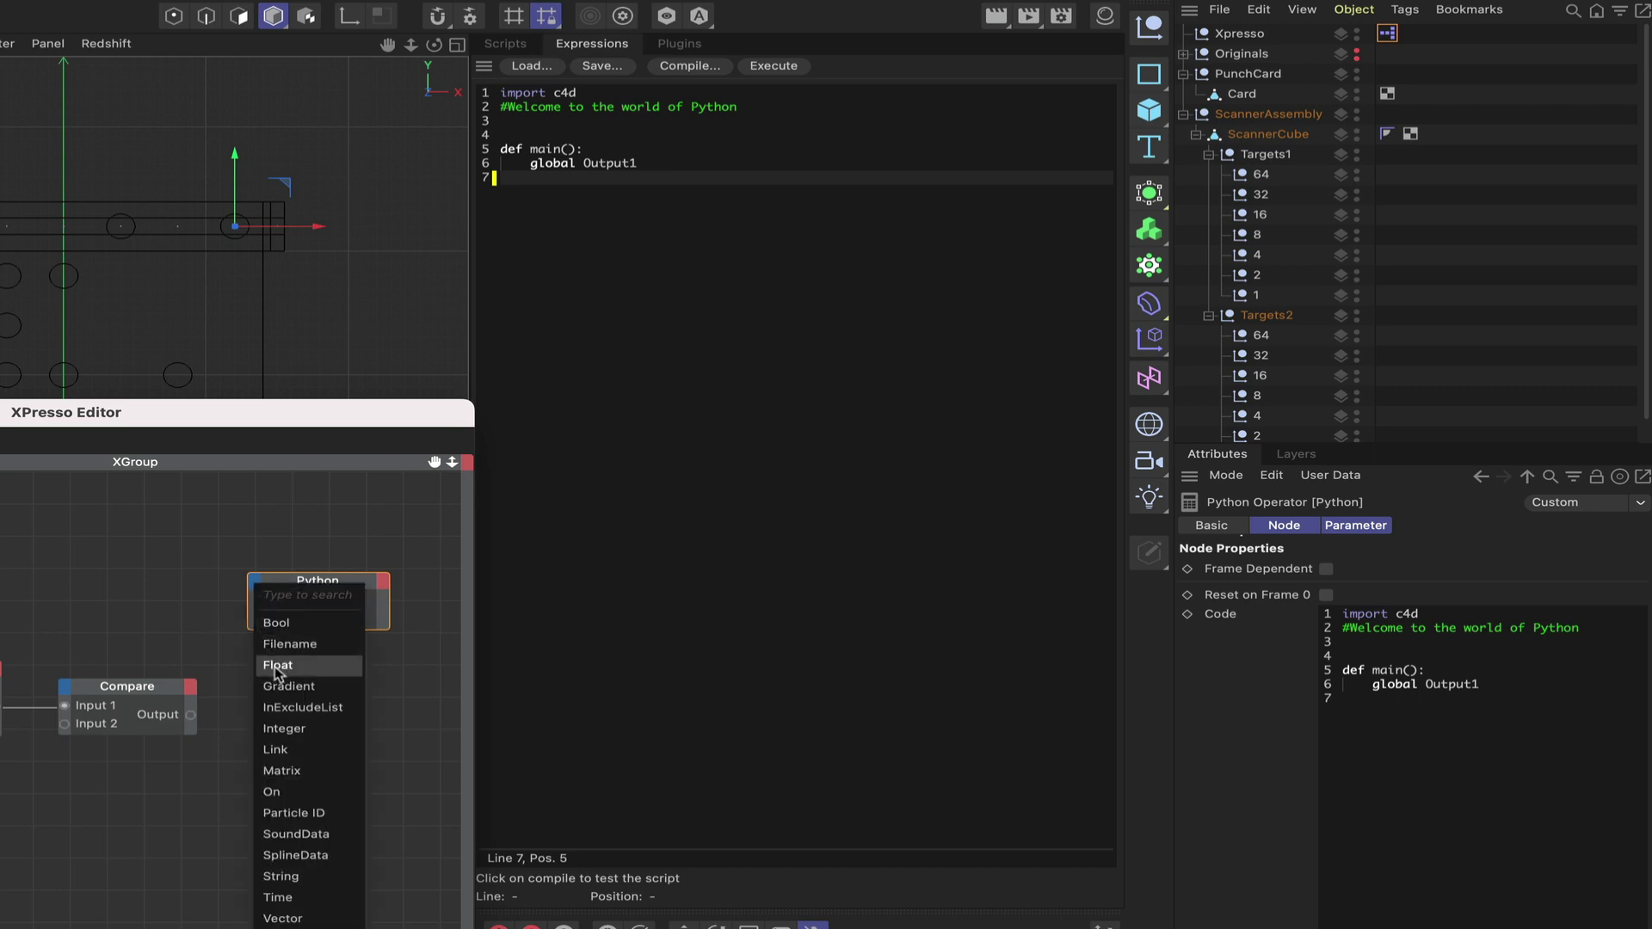
click(273, 729)
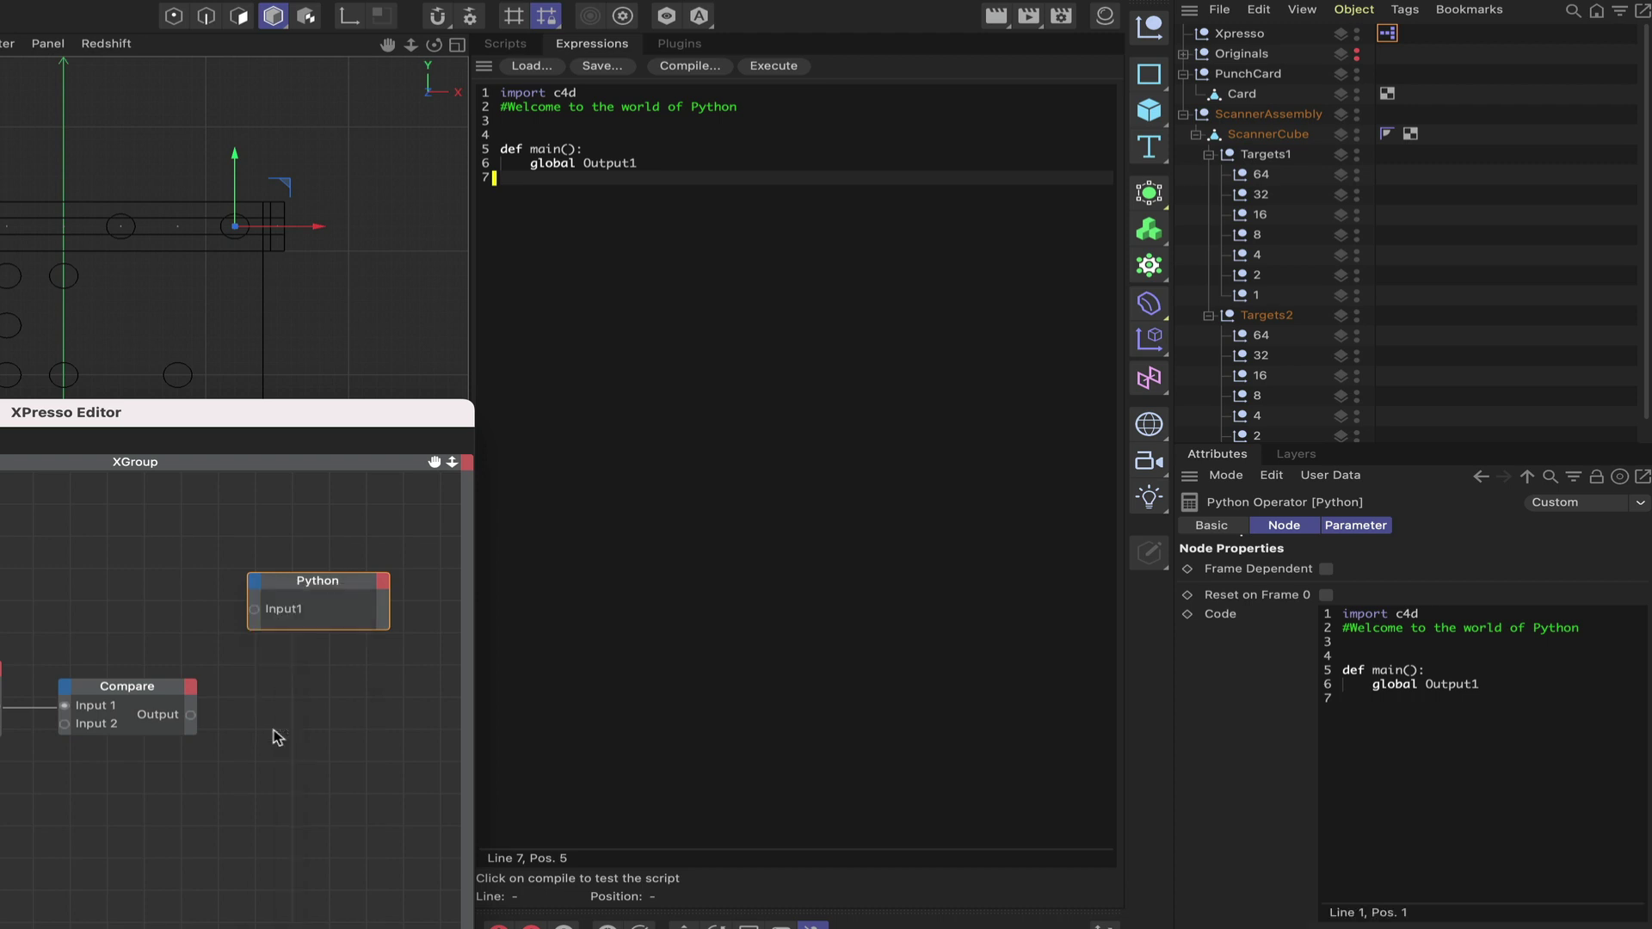
click(255, 583)
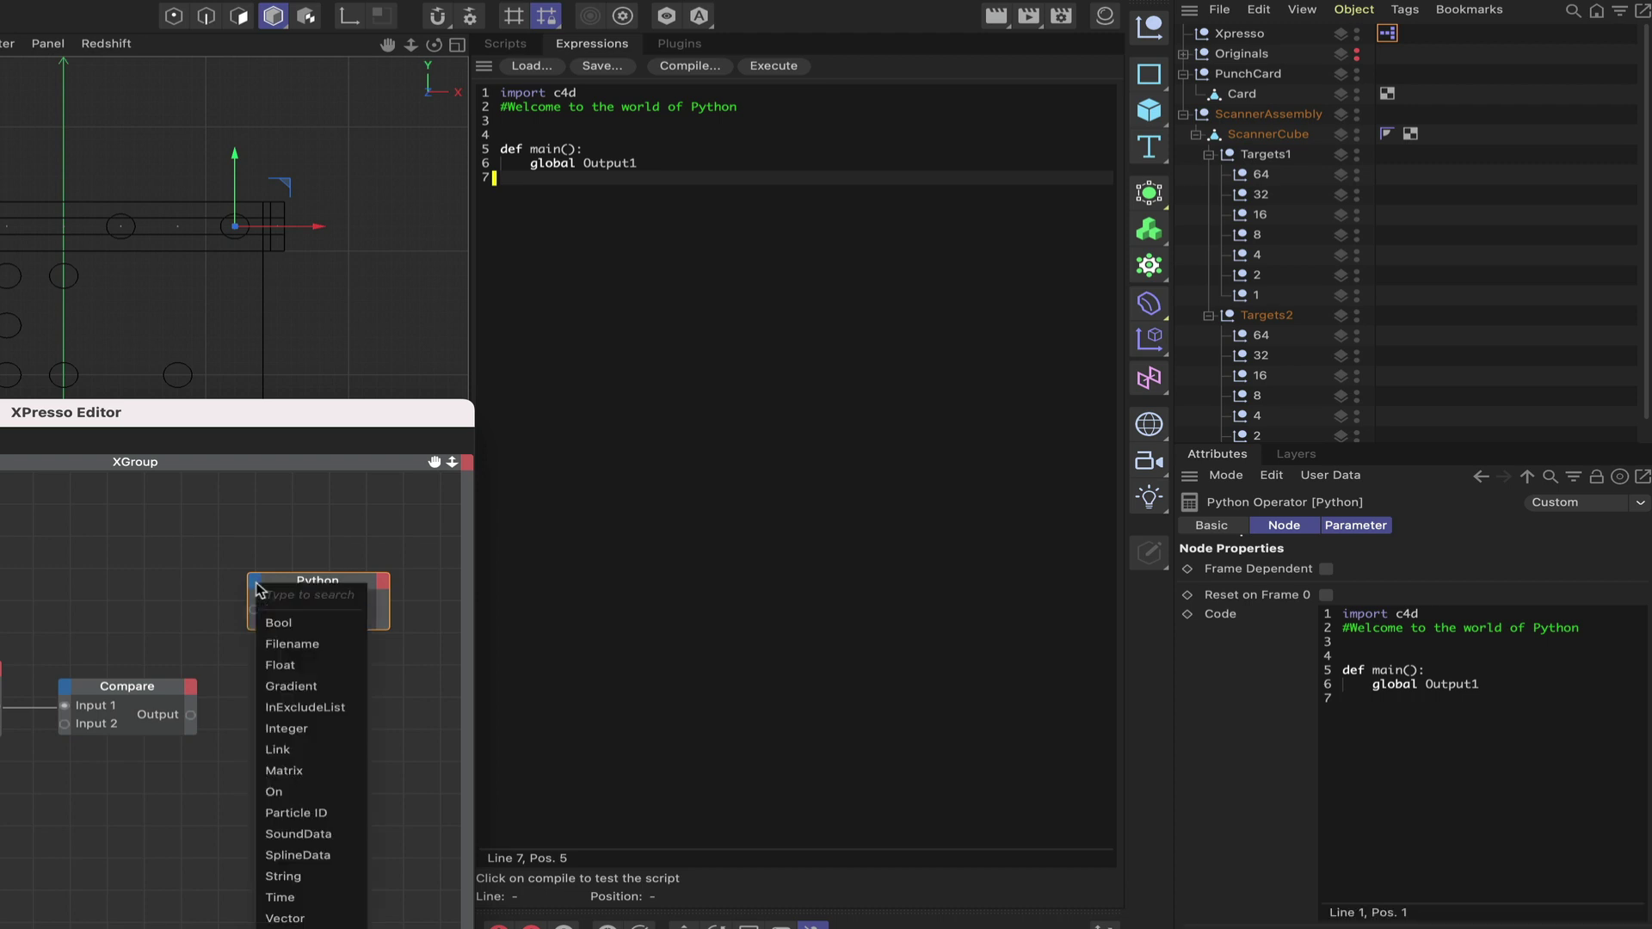
click(281, 668)
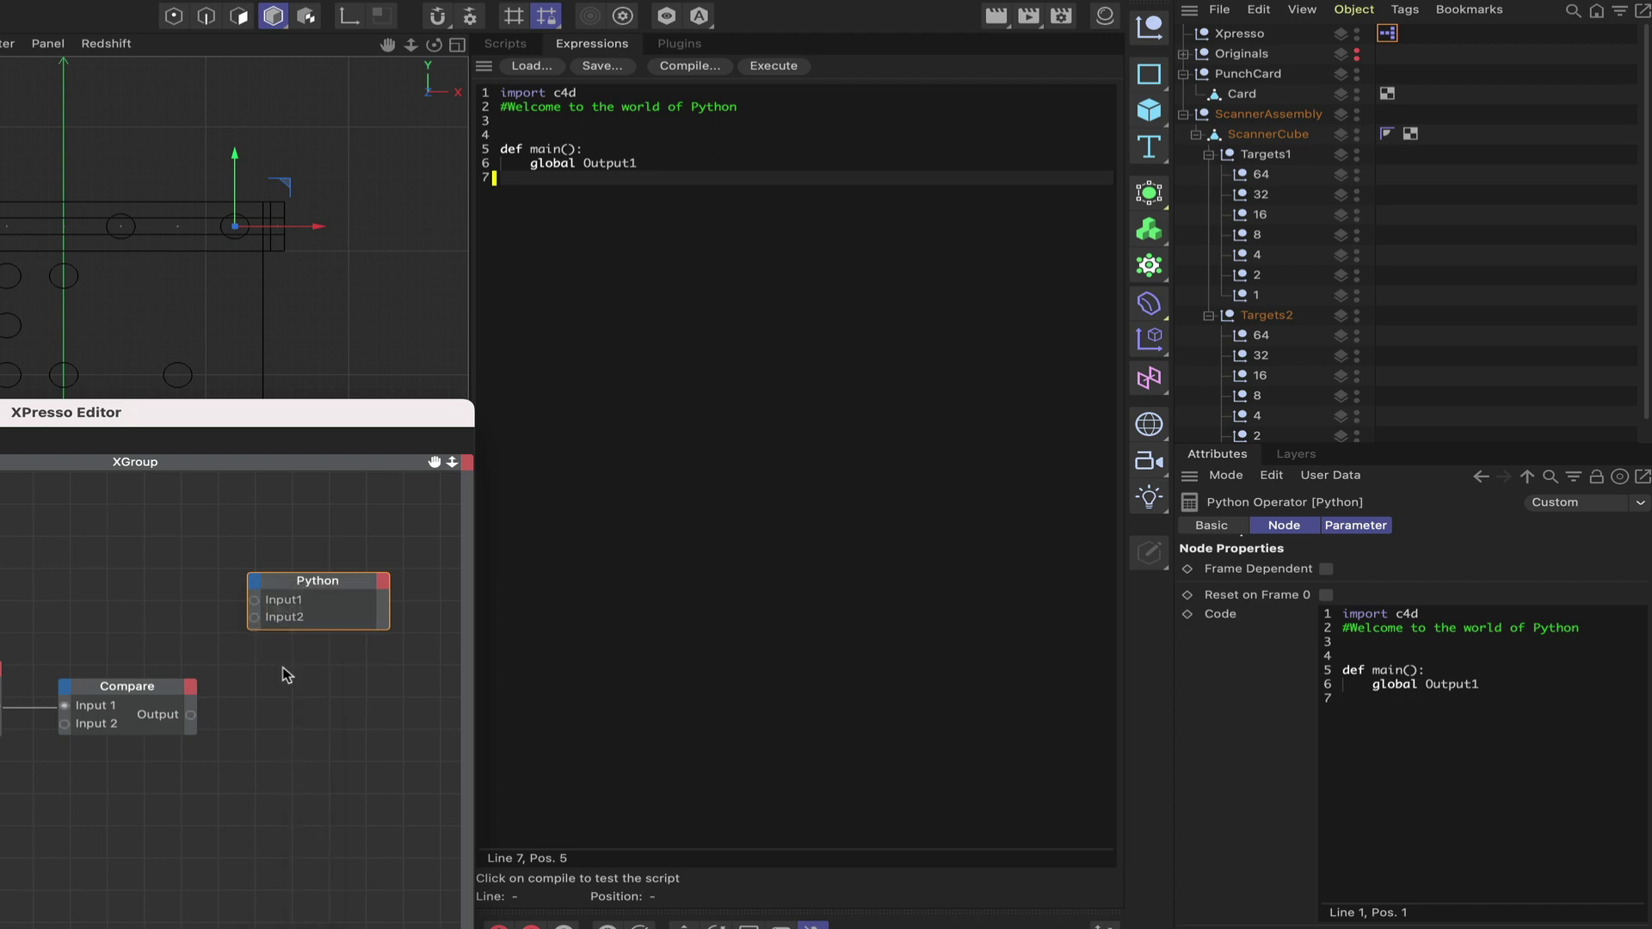
- Rename the Python node's first two inputs to frame and card_pos_y
right_click(258, 606)
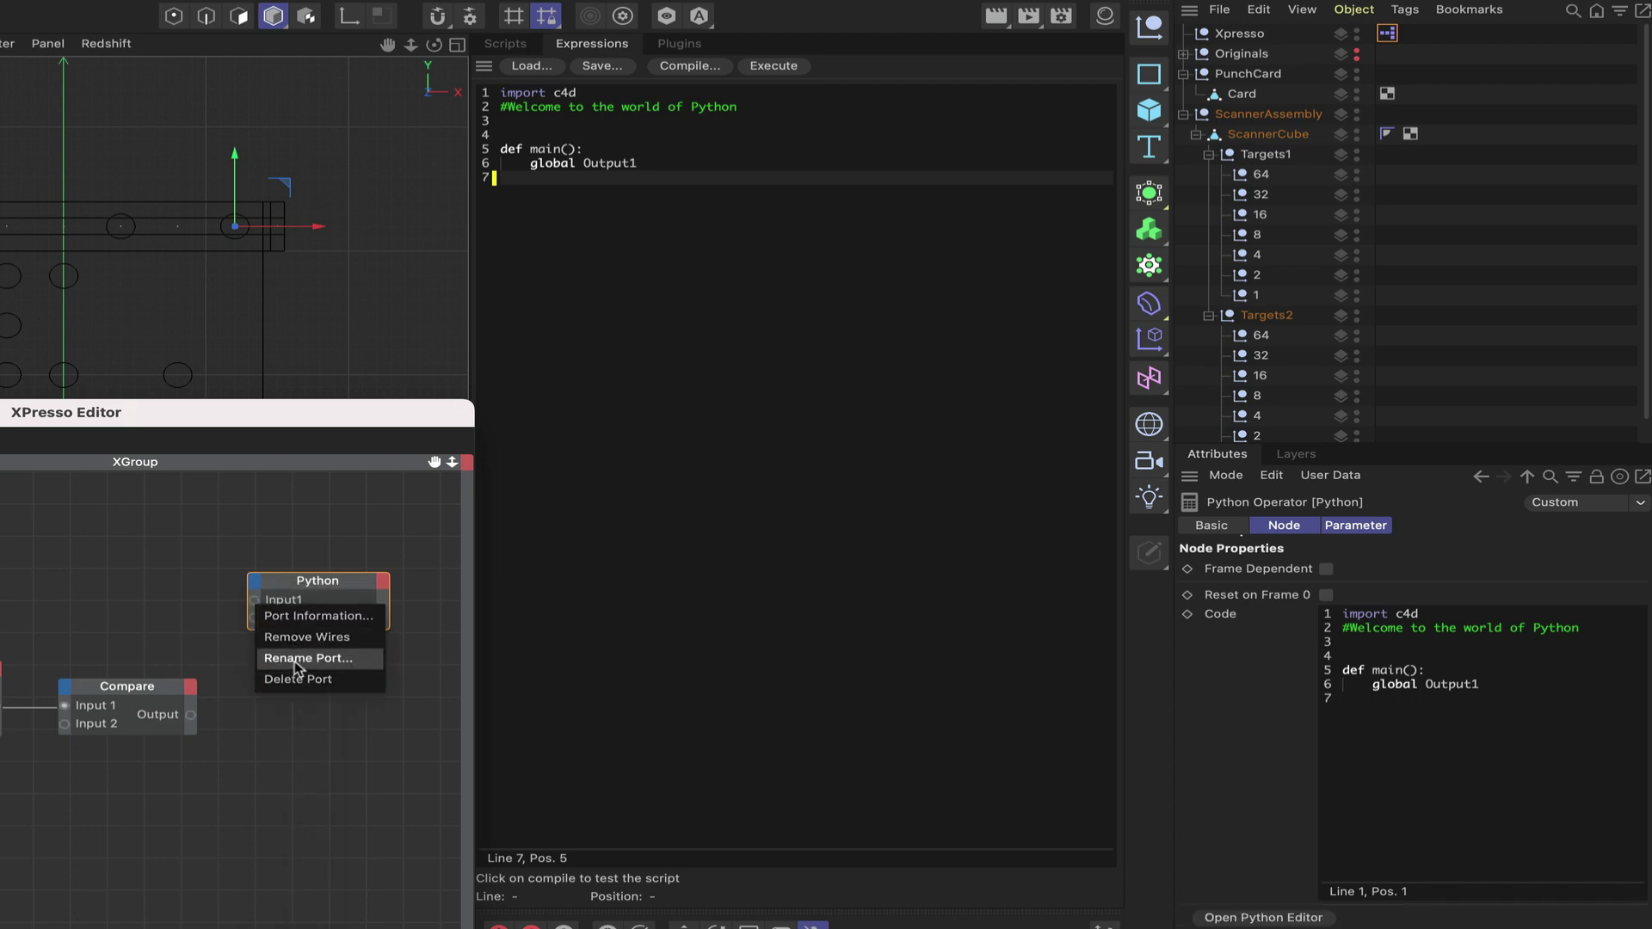
click(301, 616)
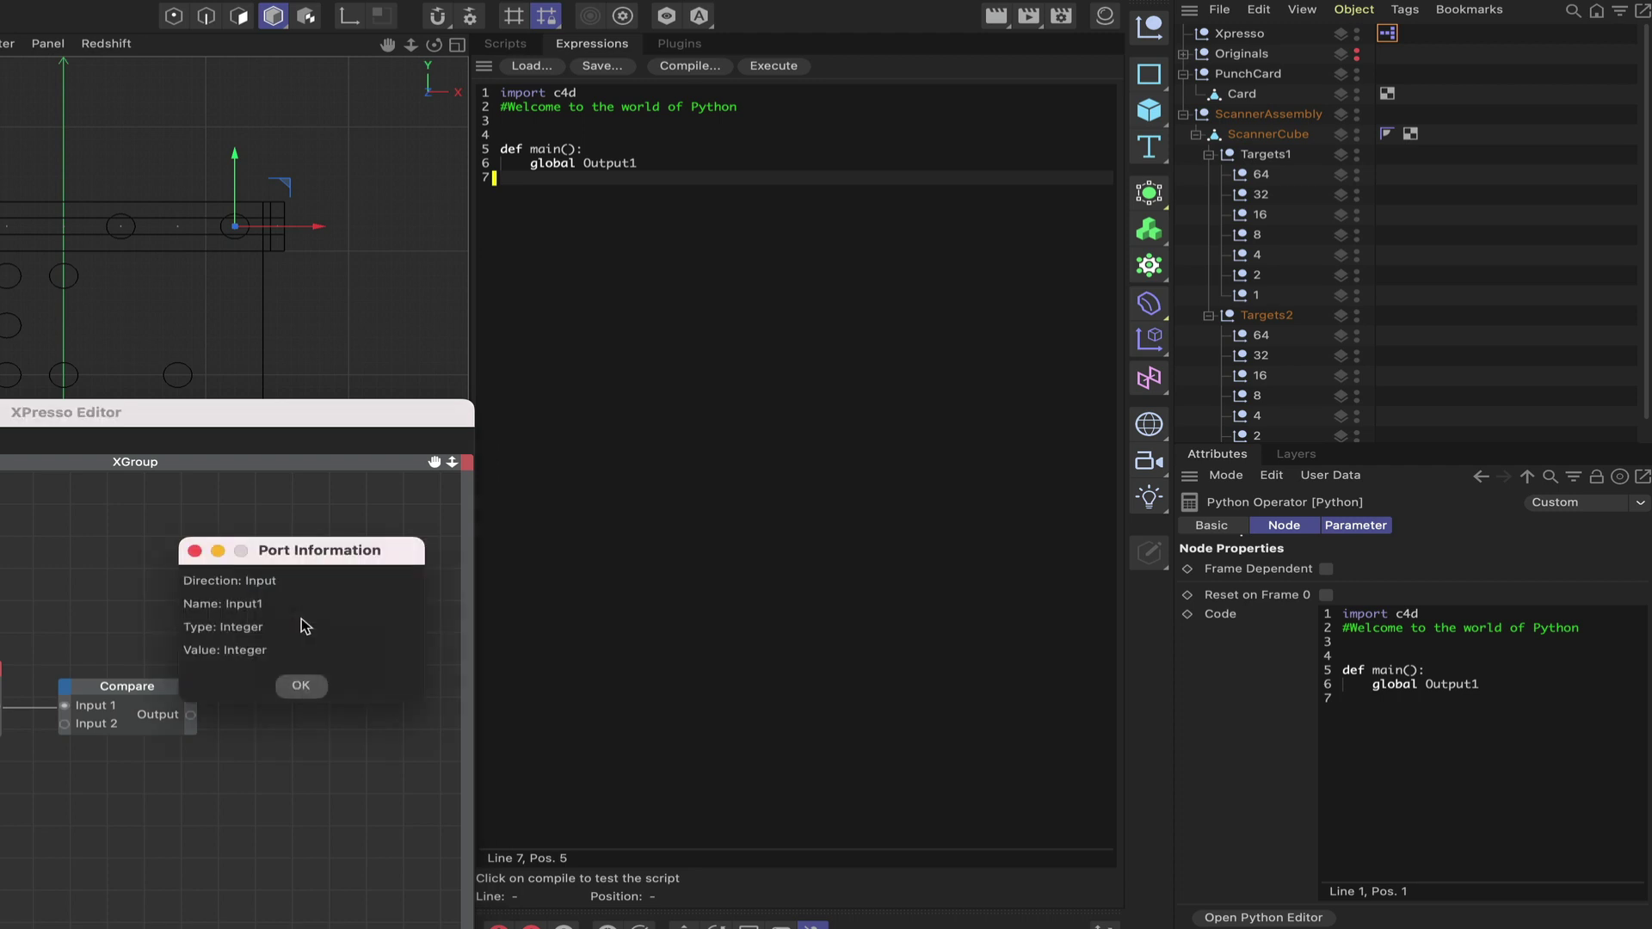
click(305, 686)
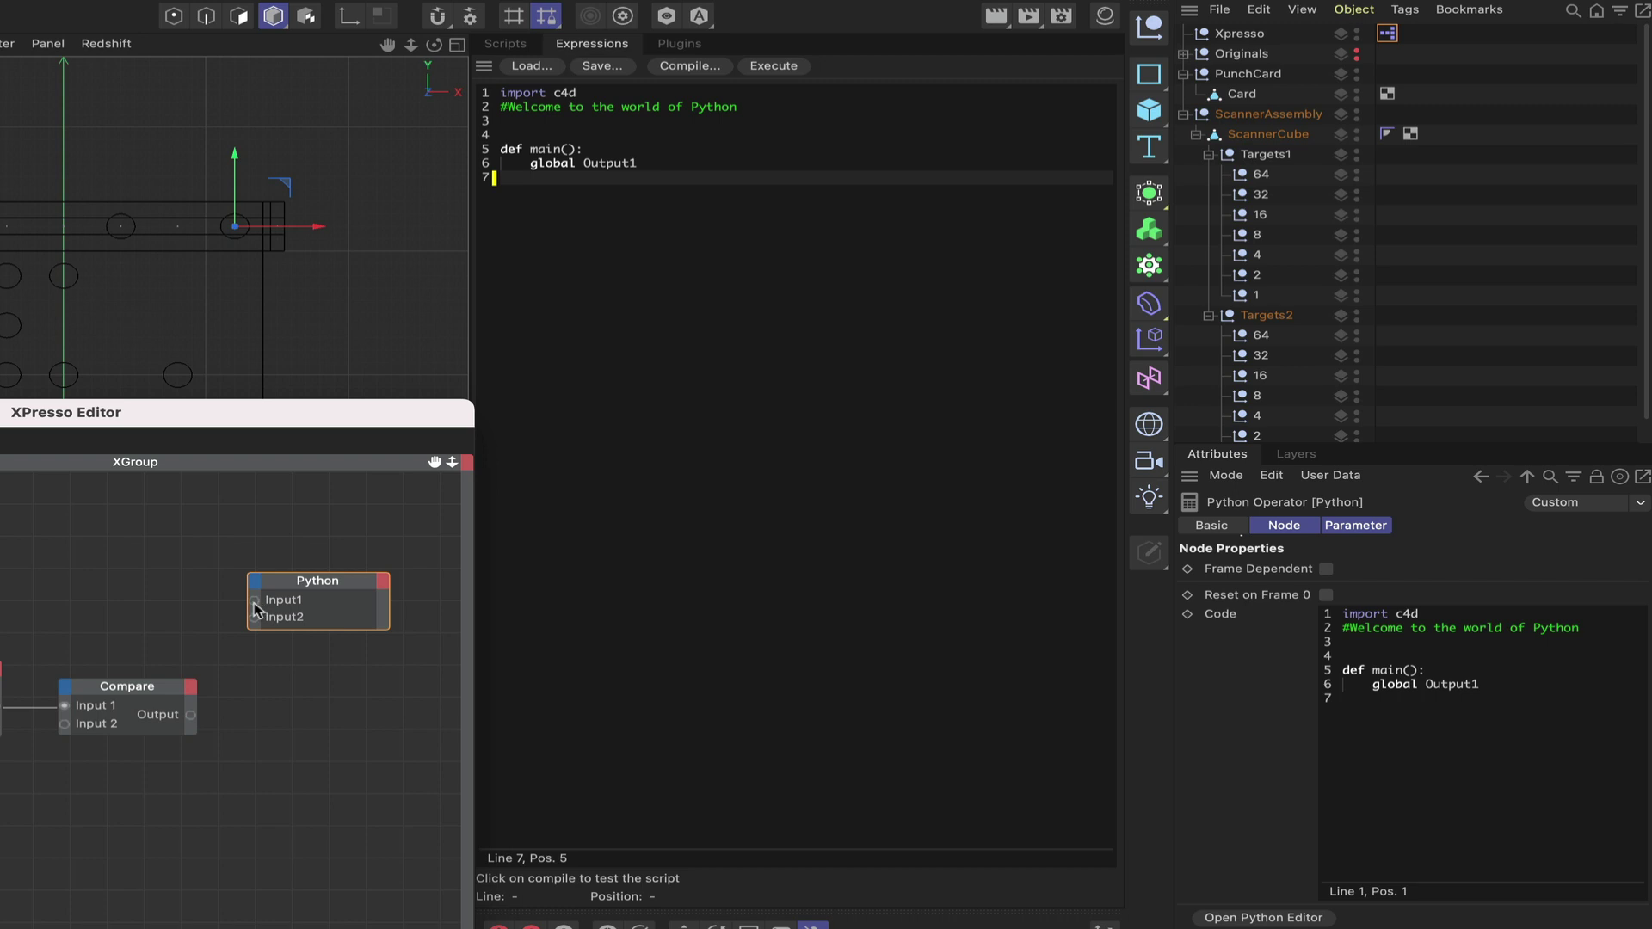
right_click(256, 609)
click(297, 659)
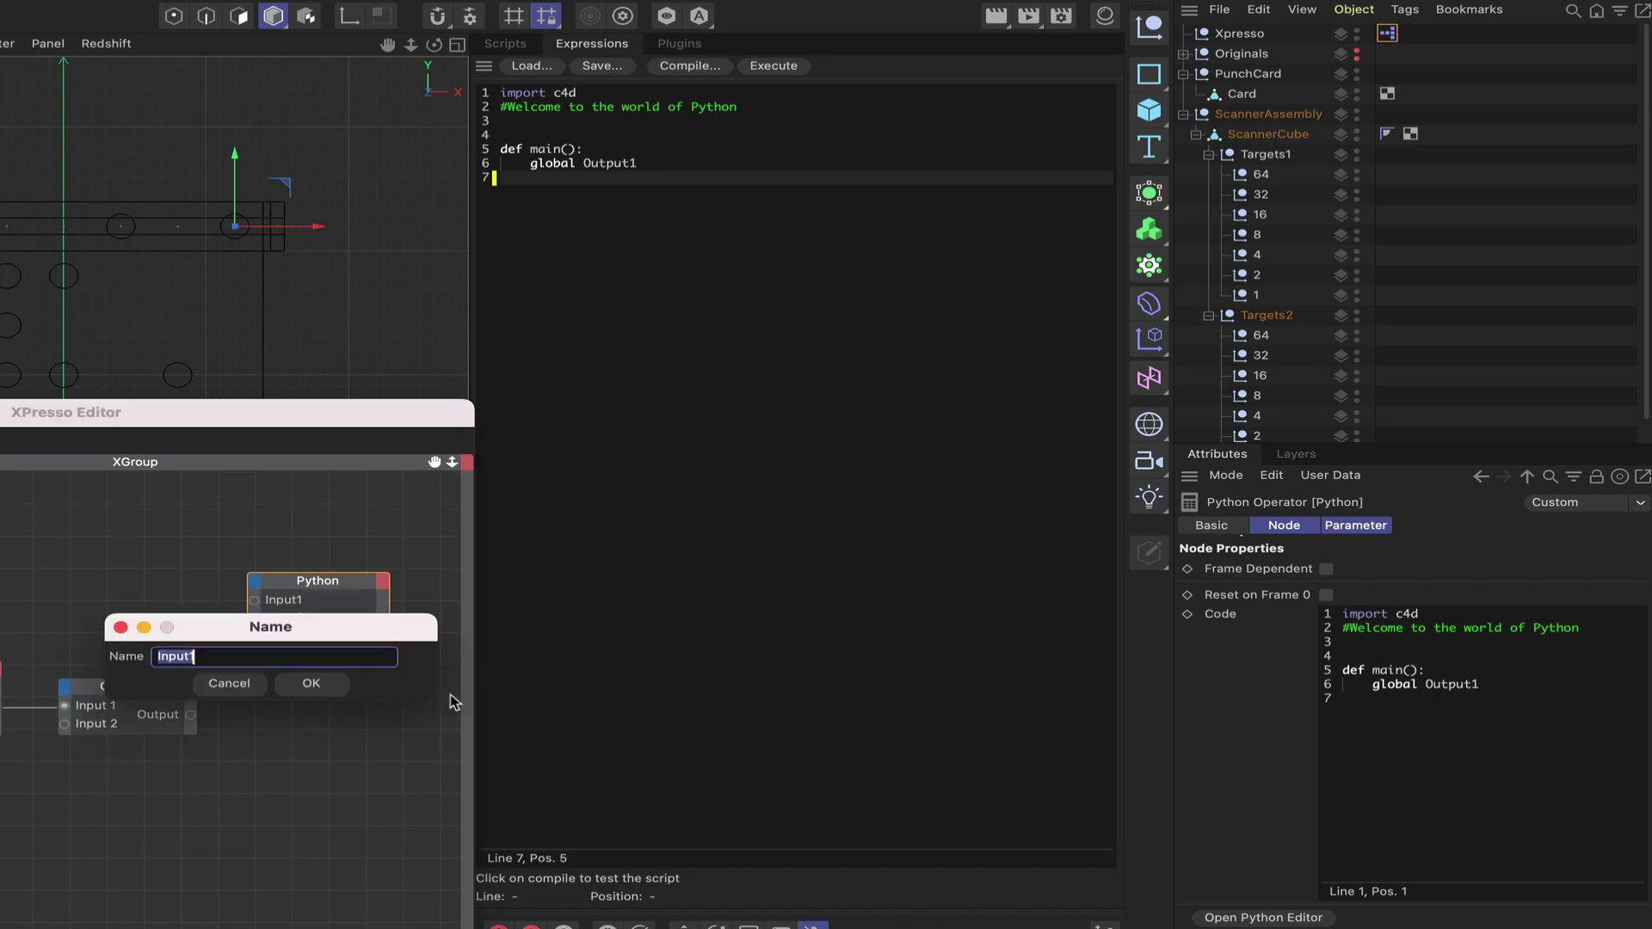
text(frame)
key(Return)
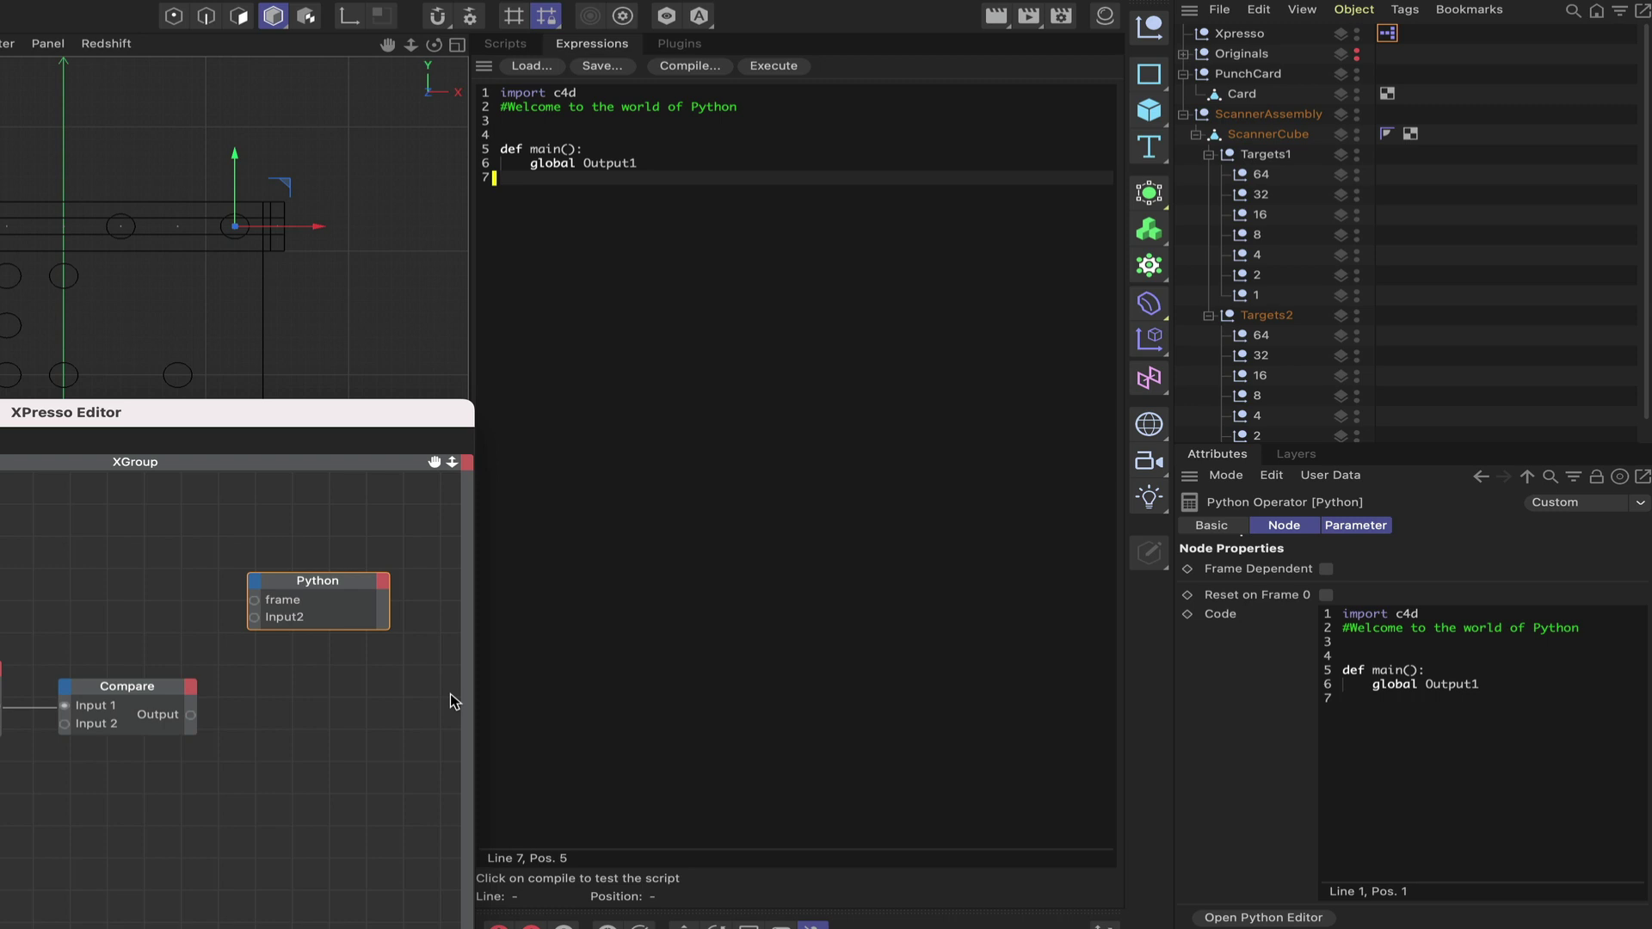
right_click(288, 622)
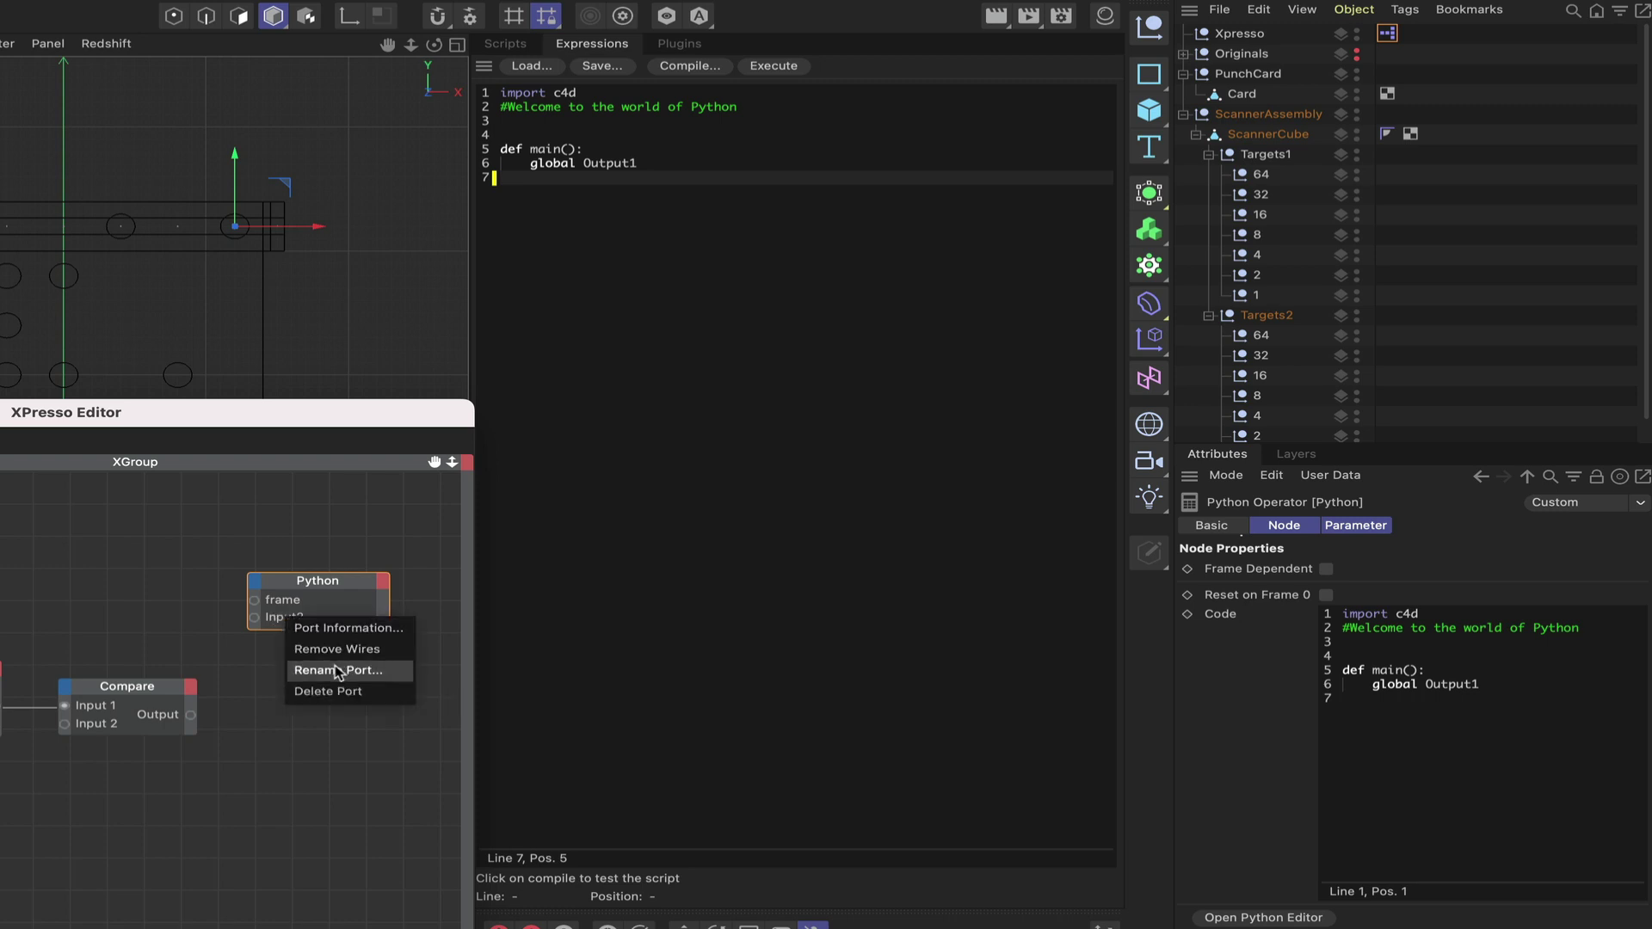
click(340, 671)
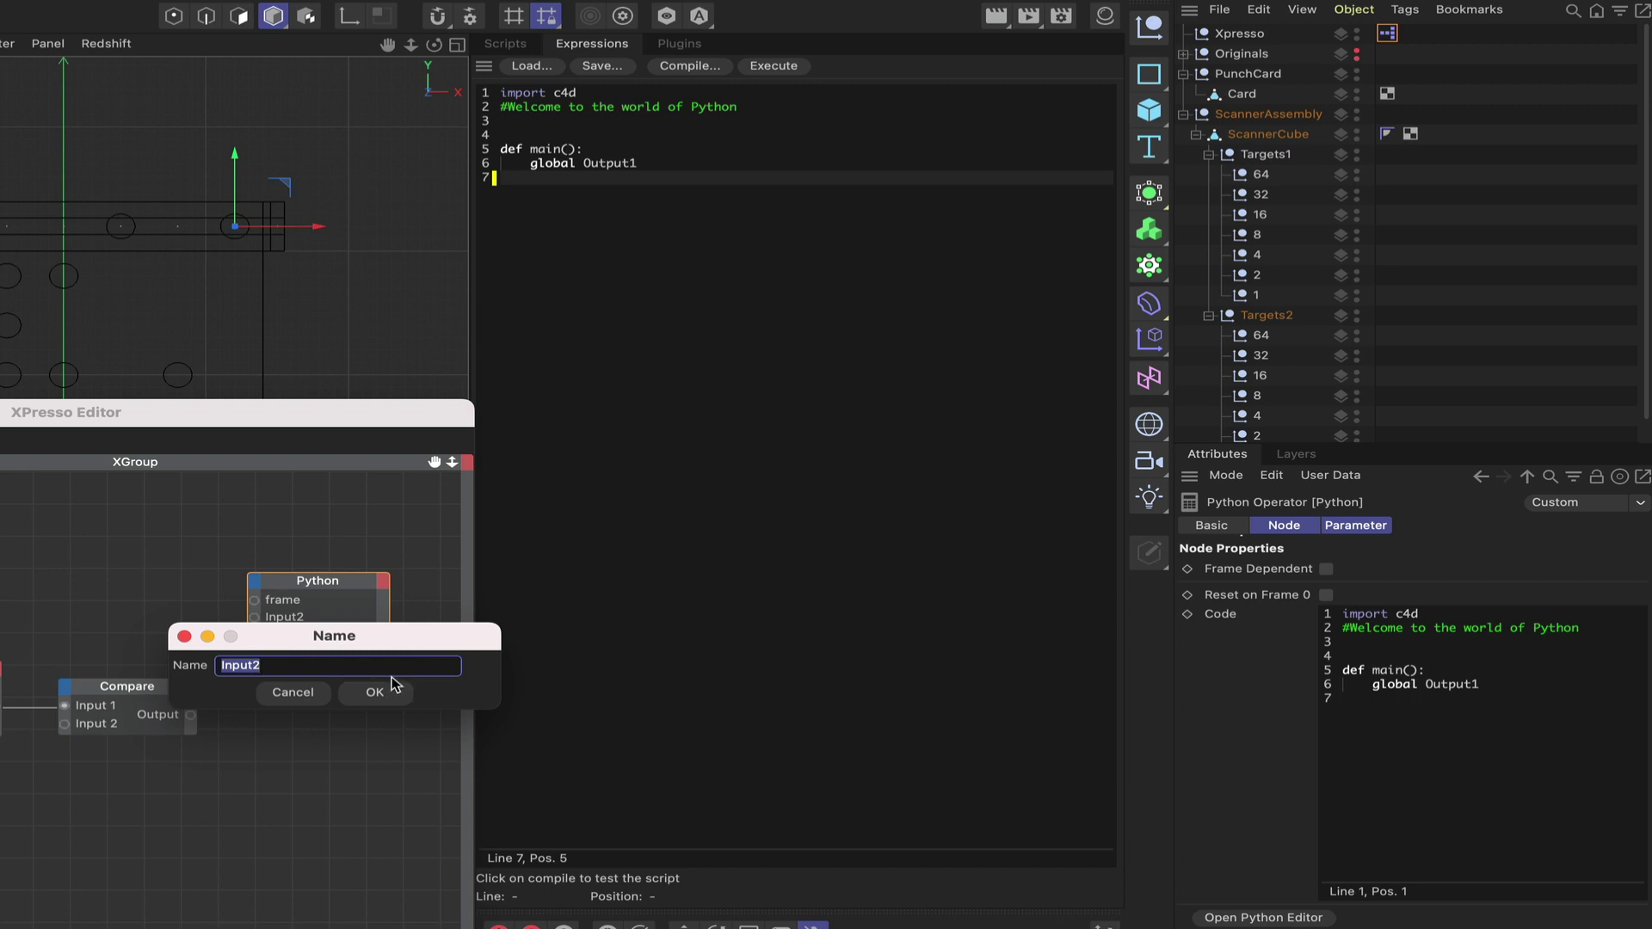
text(card_pos_y)
click(390, 690)
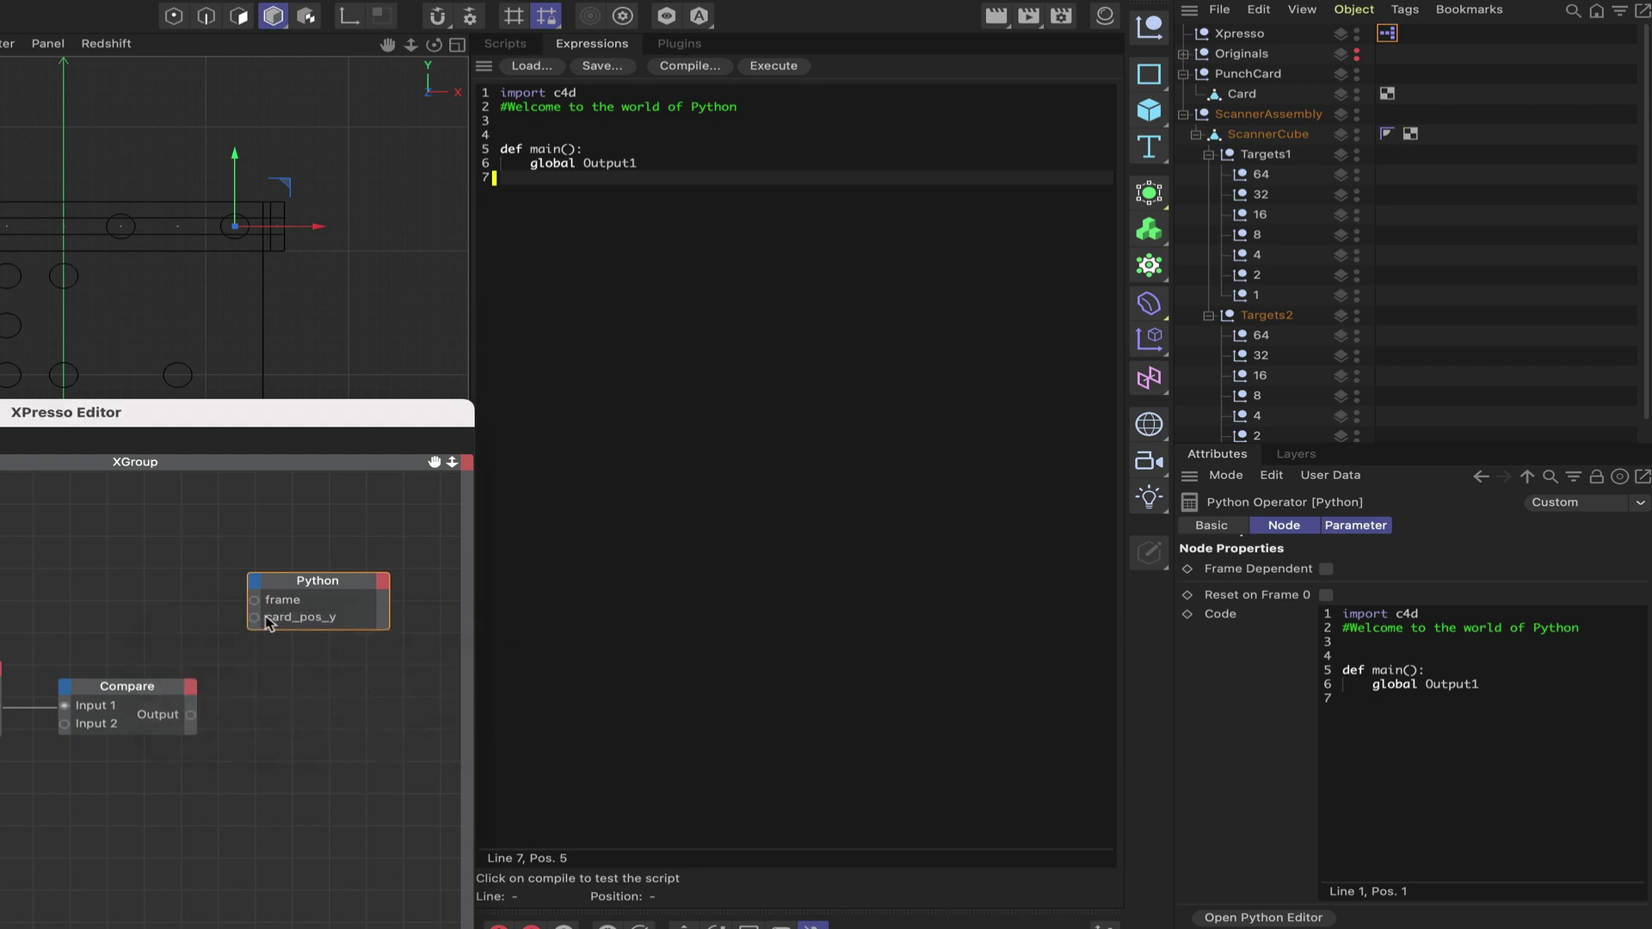
- Add a third Integer input port named index
click(257, 586)
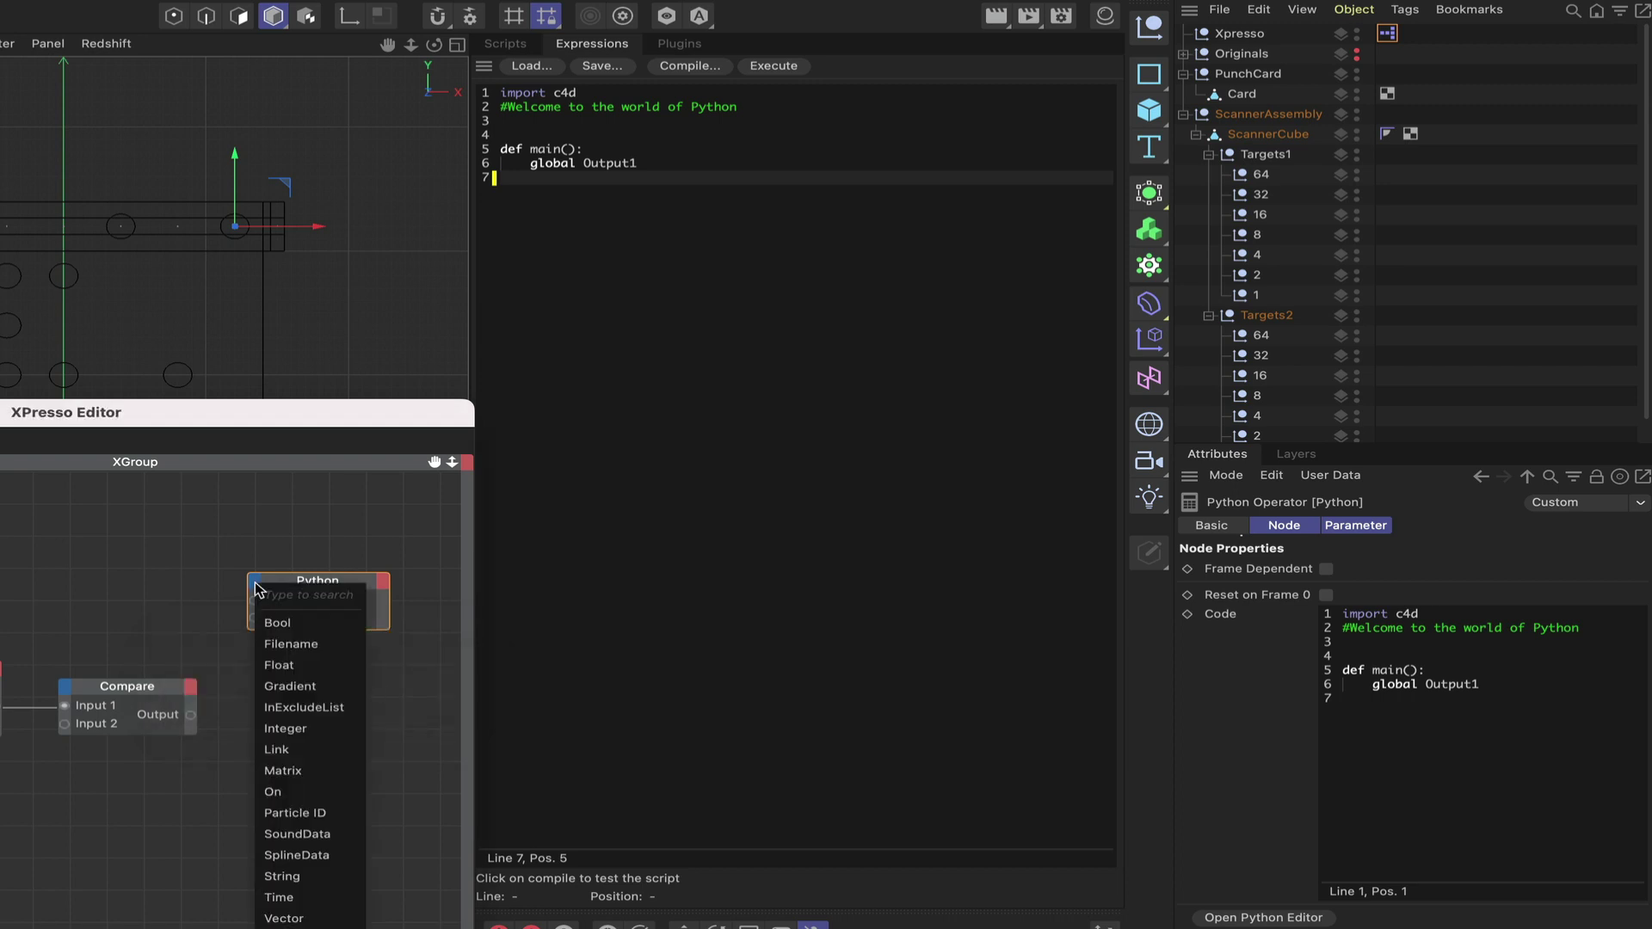
click(285, 729)
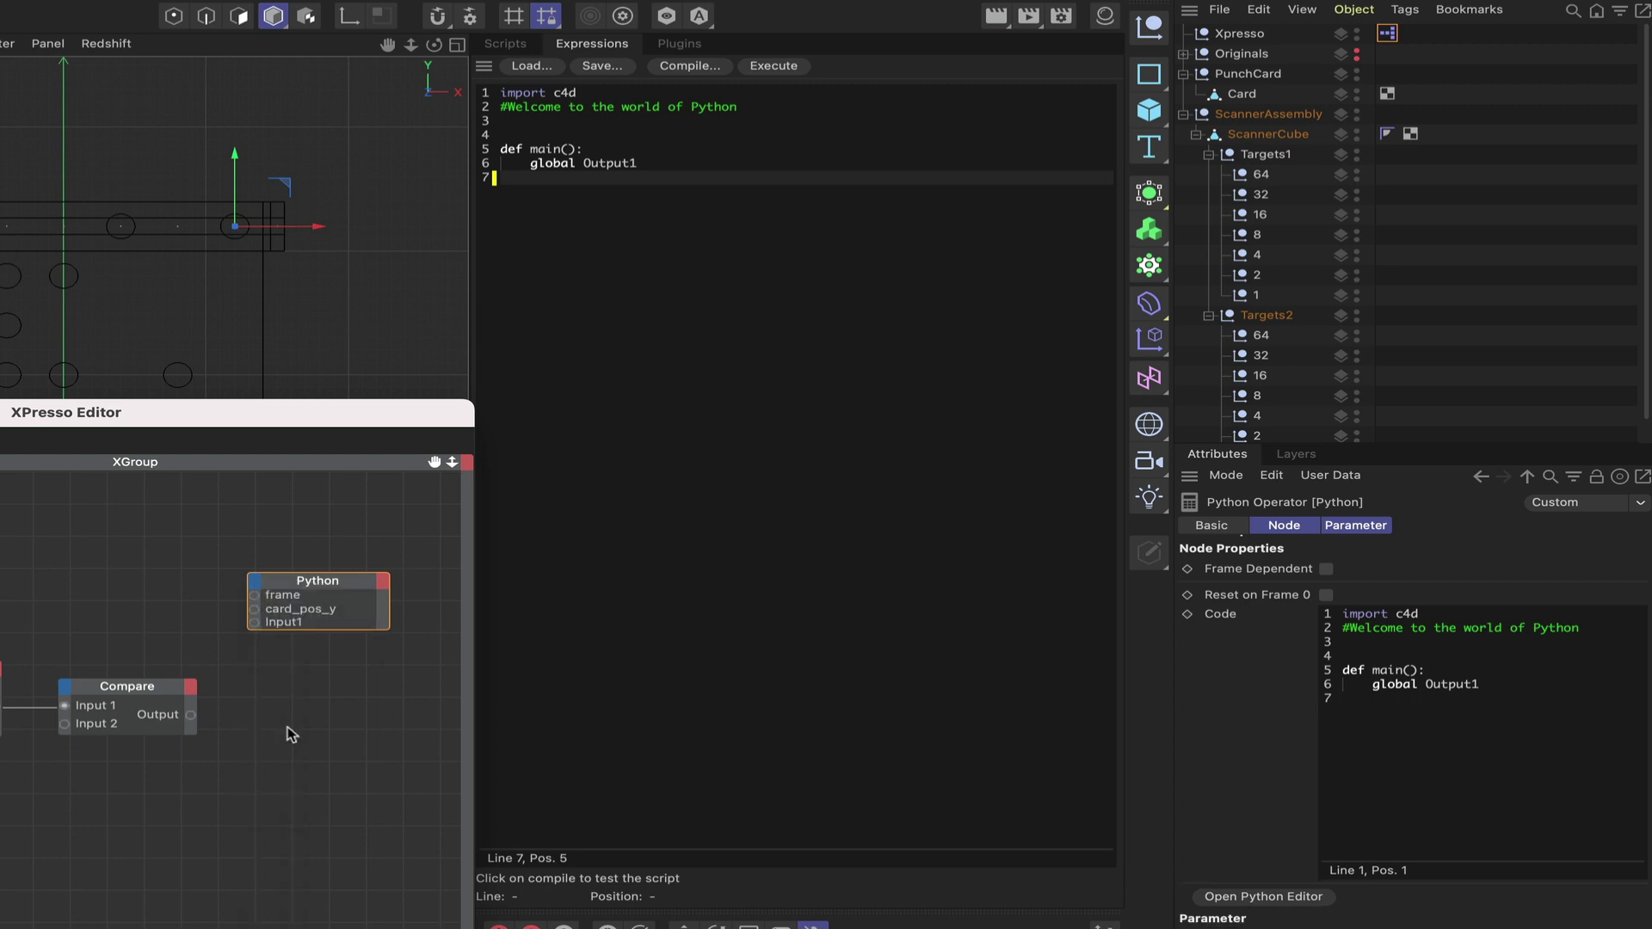
right_click(281, 632)
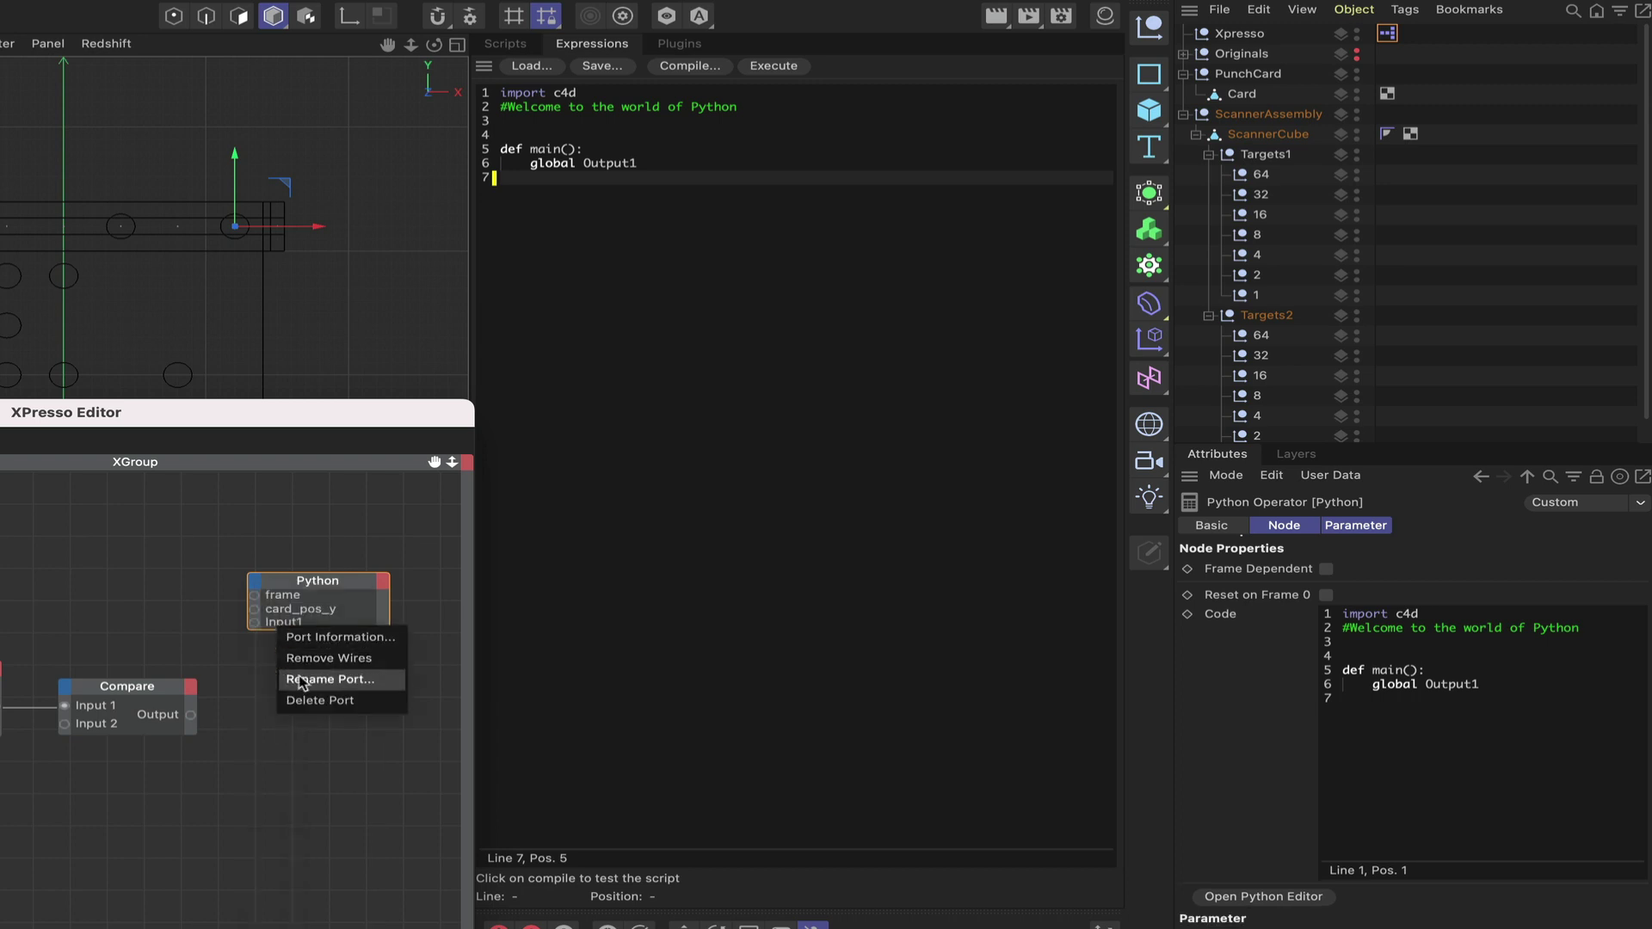
click(301, 678)
key(BackSpace)
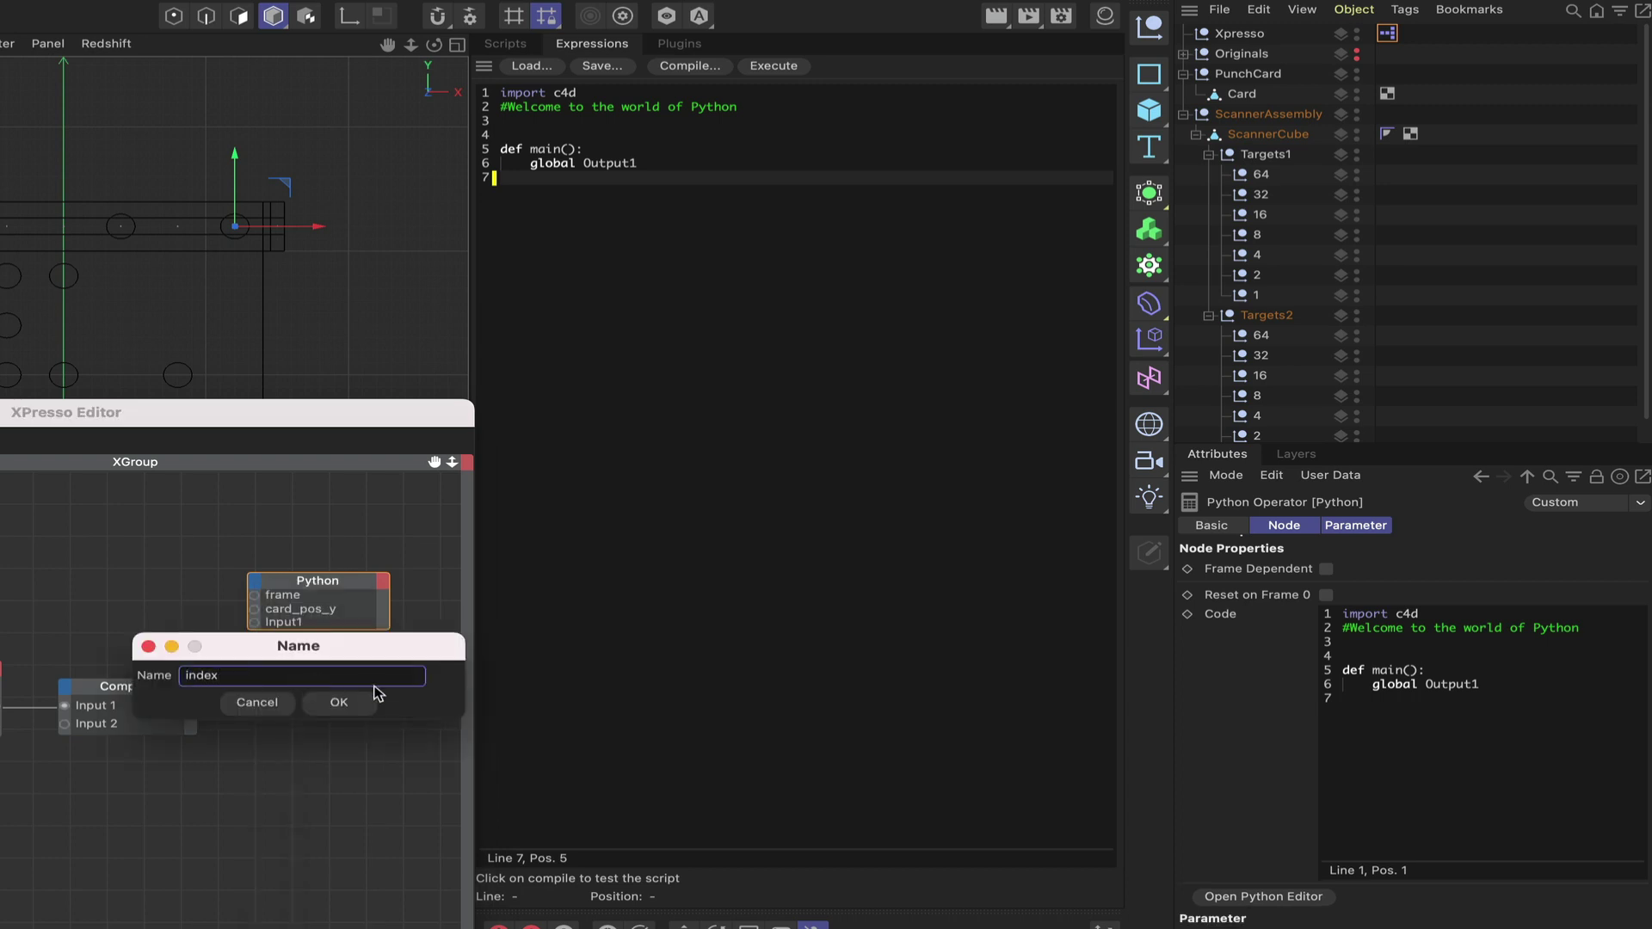
text(index)
key(Return)
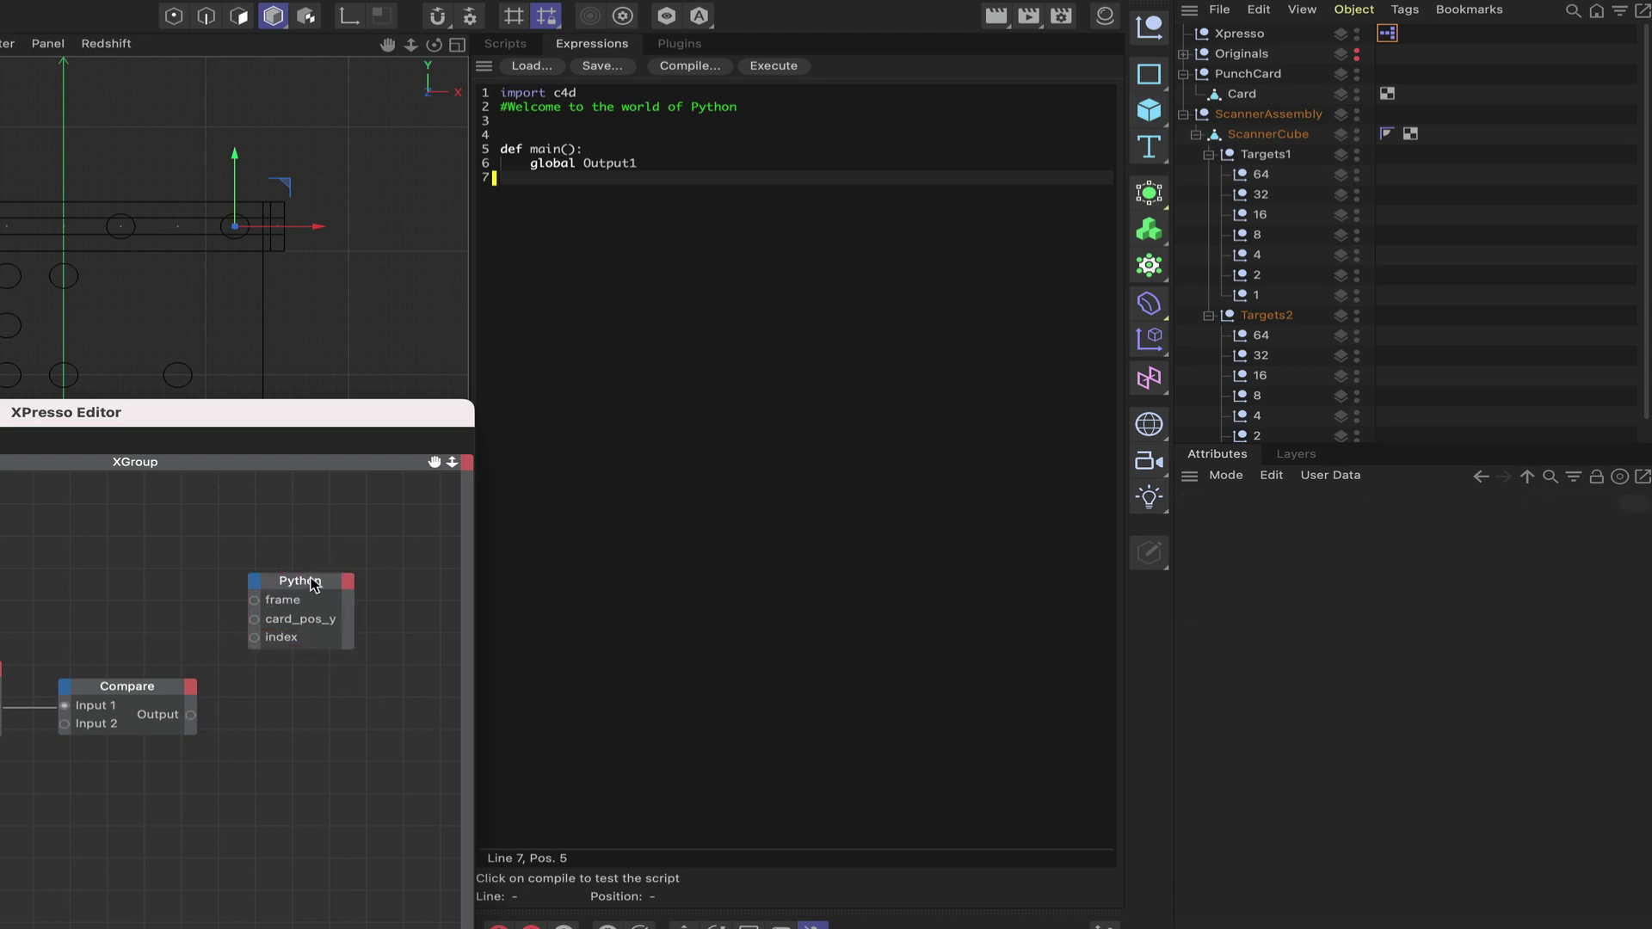
- Add a fourth Integer input port named boole
click(258, 583)
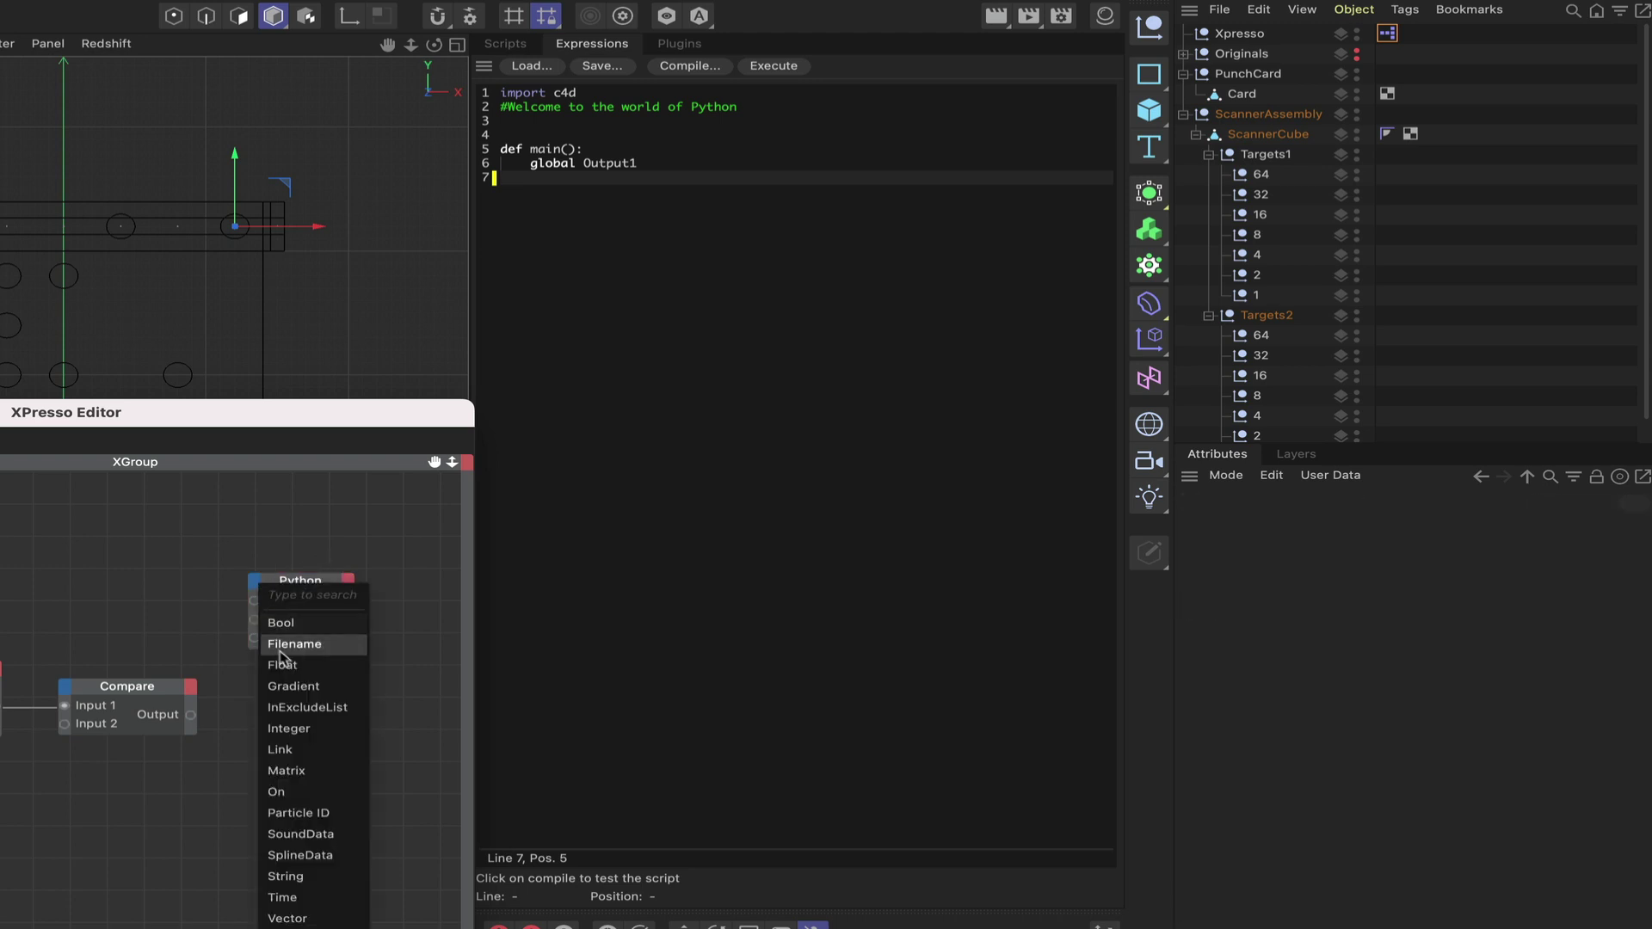
click(288, 728)
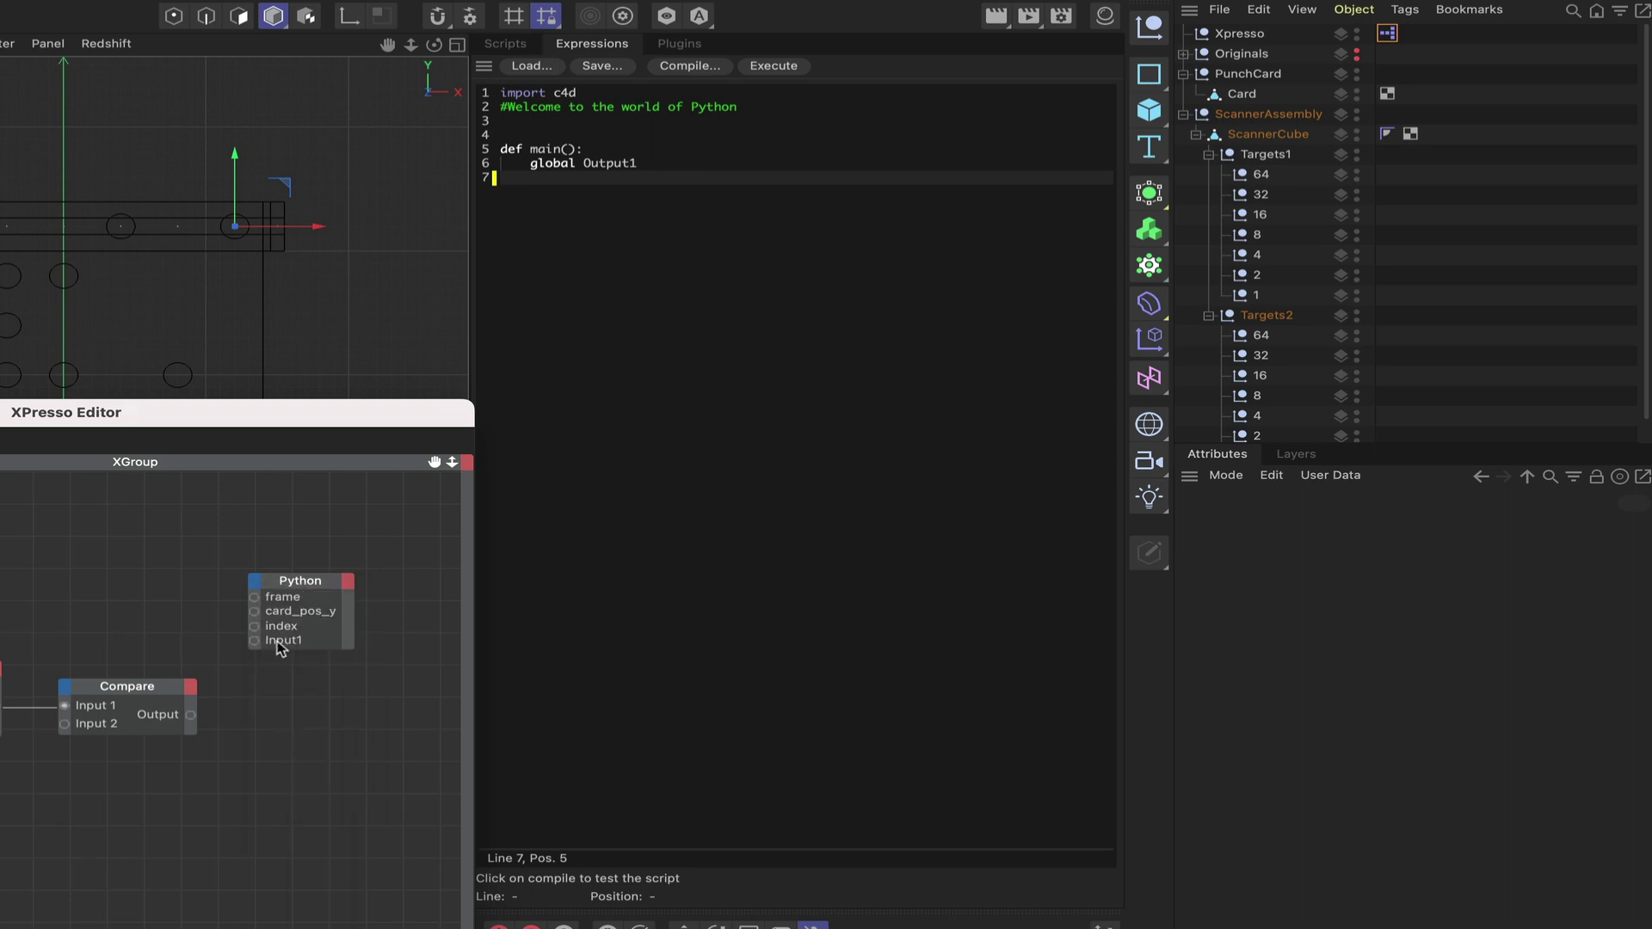
right_click(280, 648)
click(297, 706)
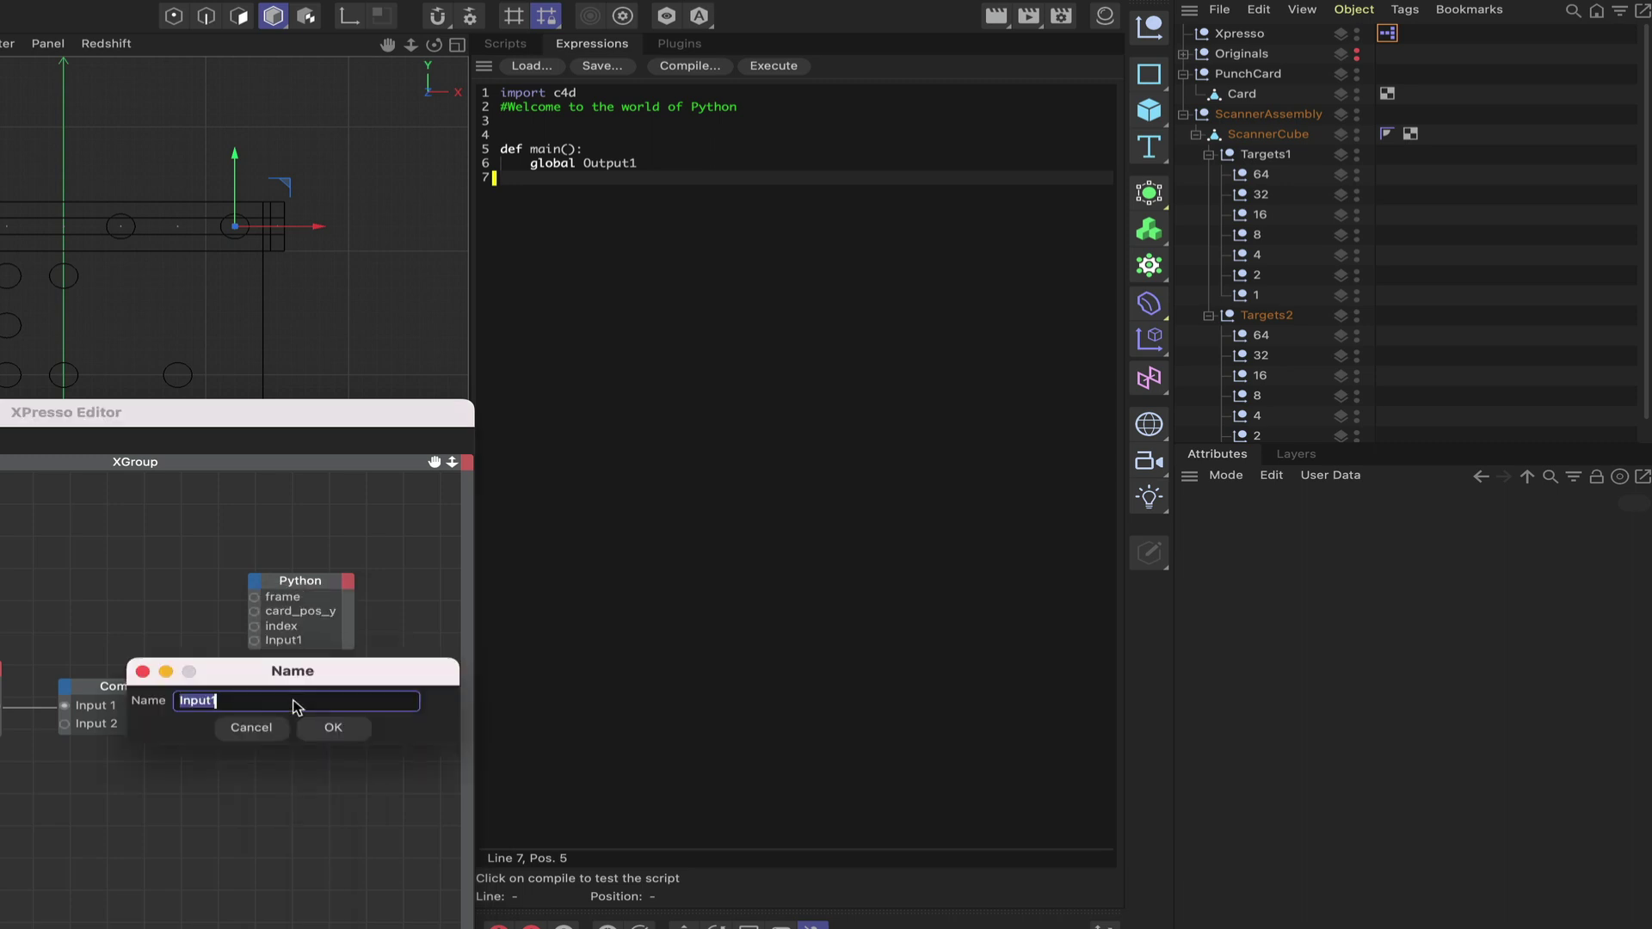
text(boole)
key(Return)
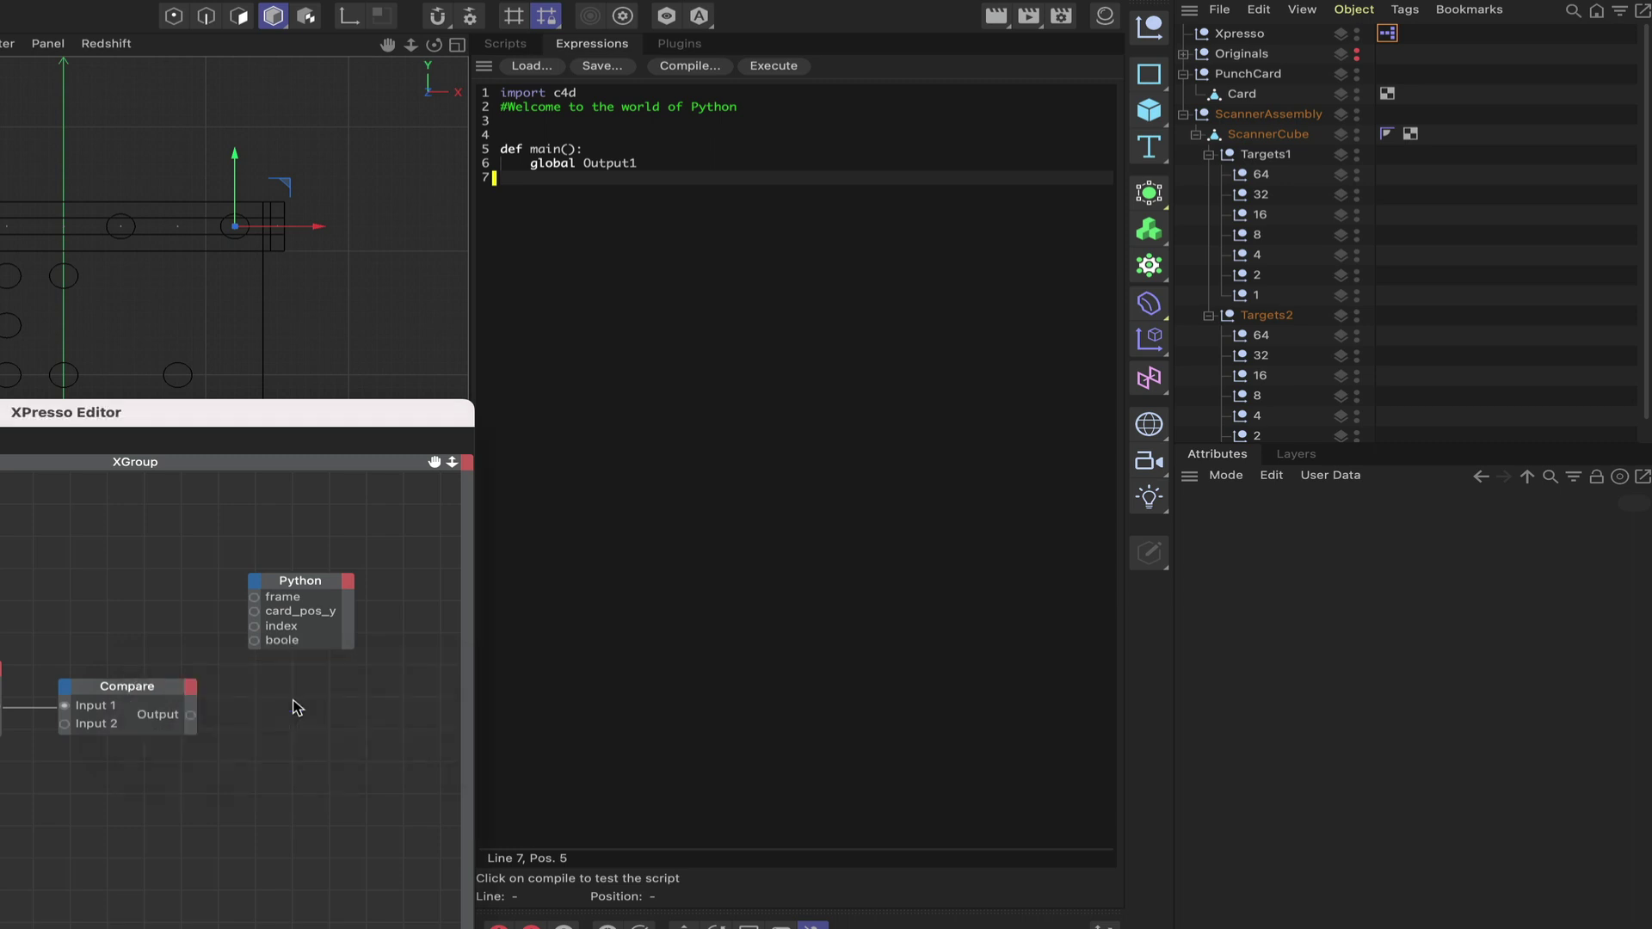
click(325, 588)
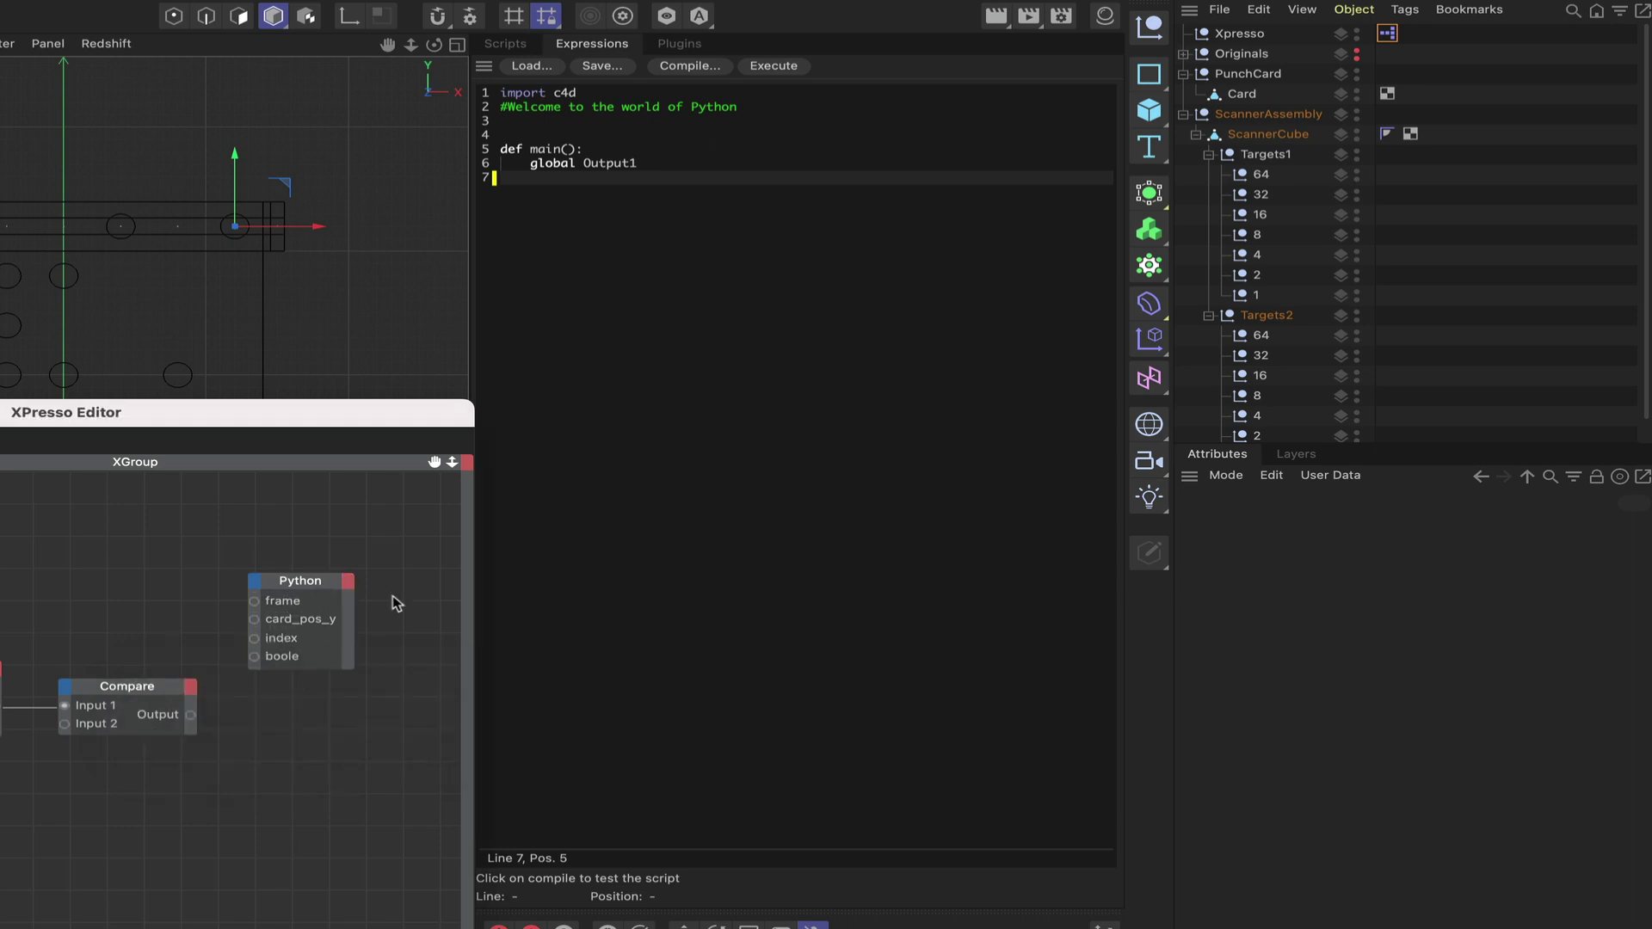
click(347, 582)
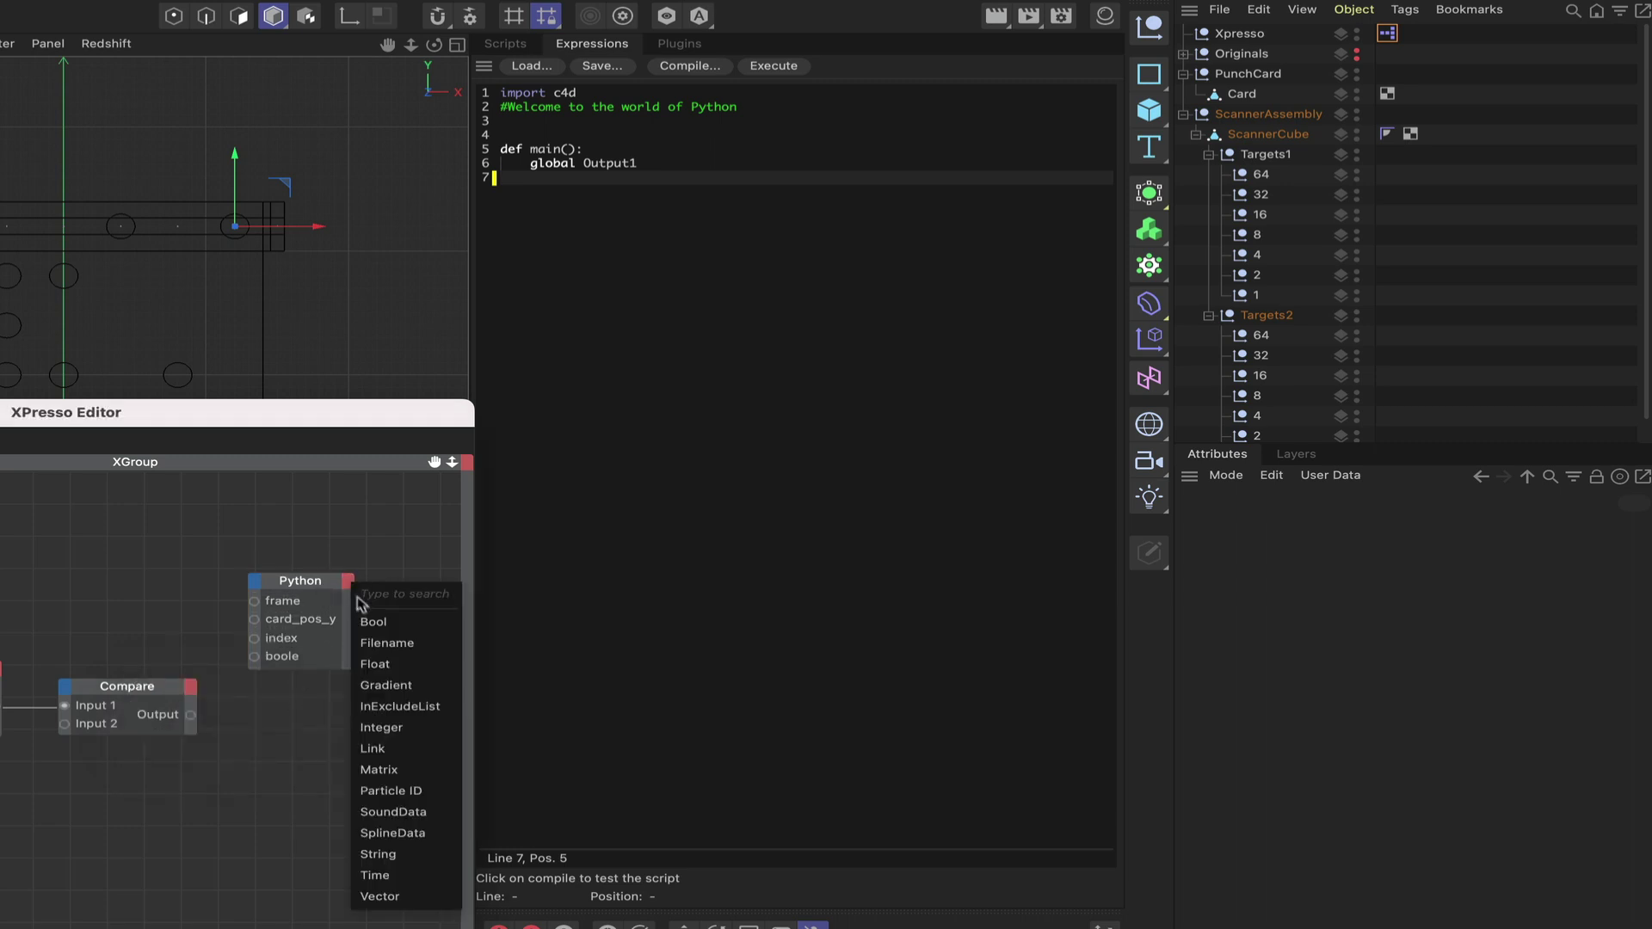
- Add a Float output port to the Python node named move_scanner and widen the editor
click(379, 665)
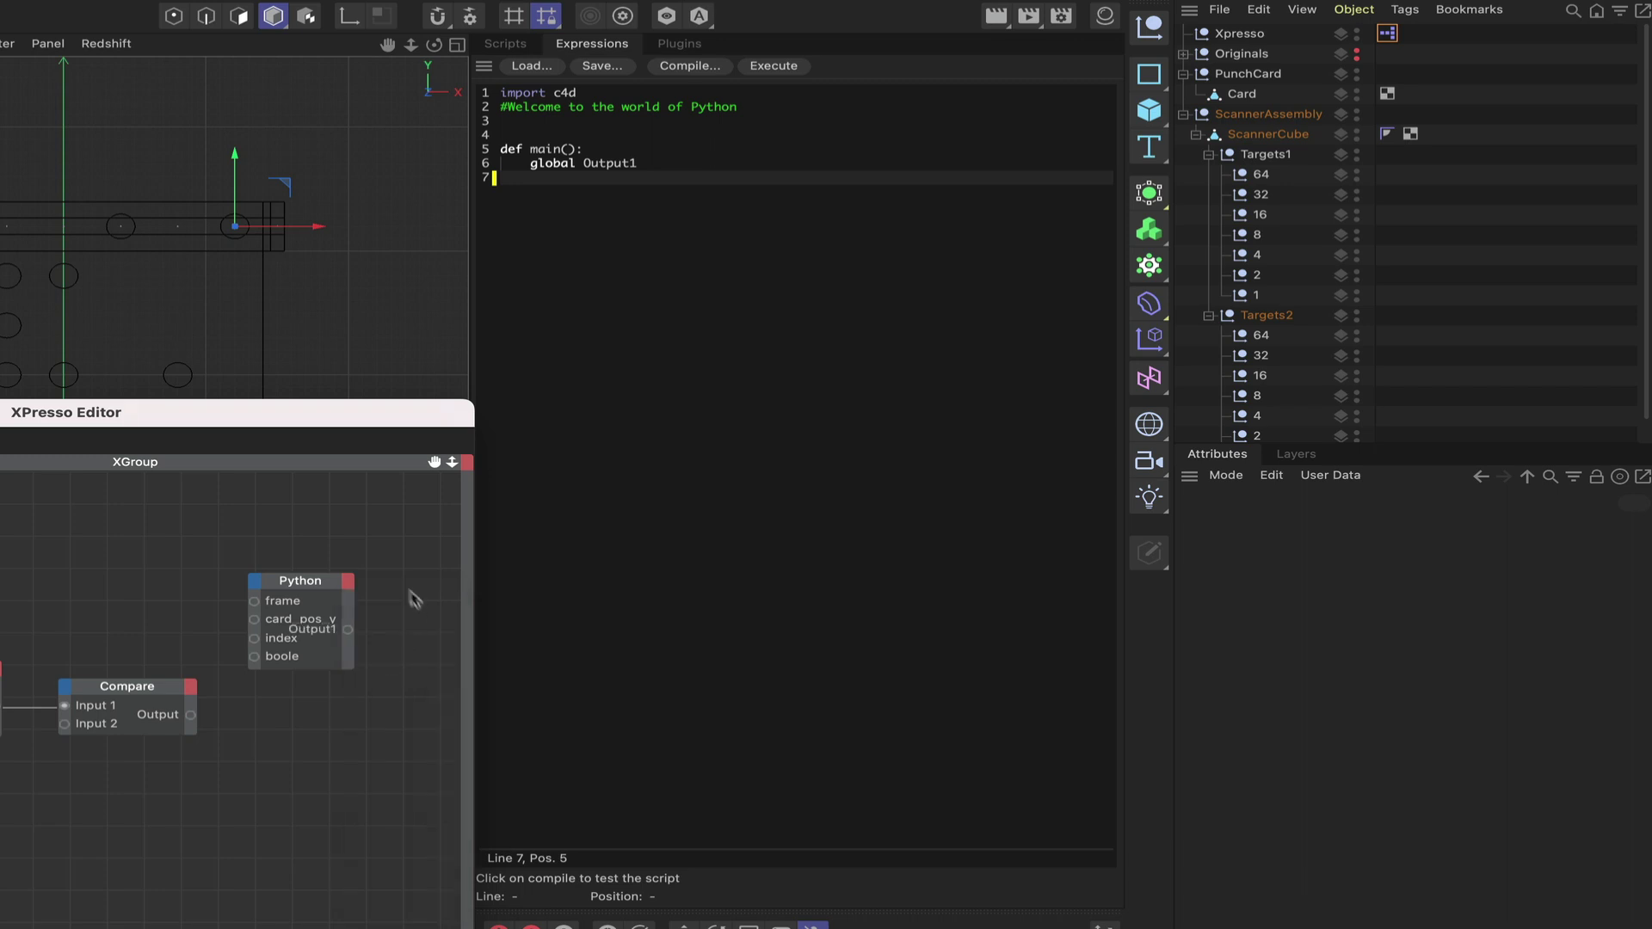
right_click(349, 635)
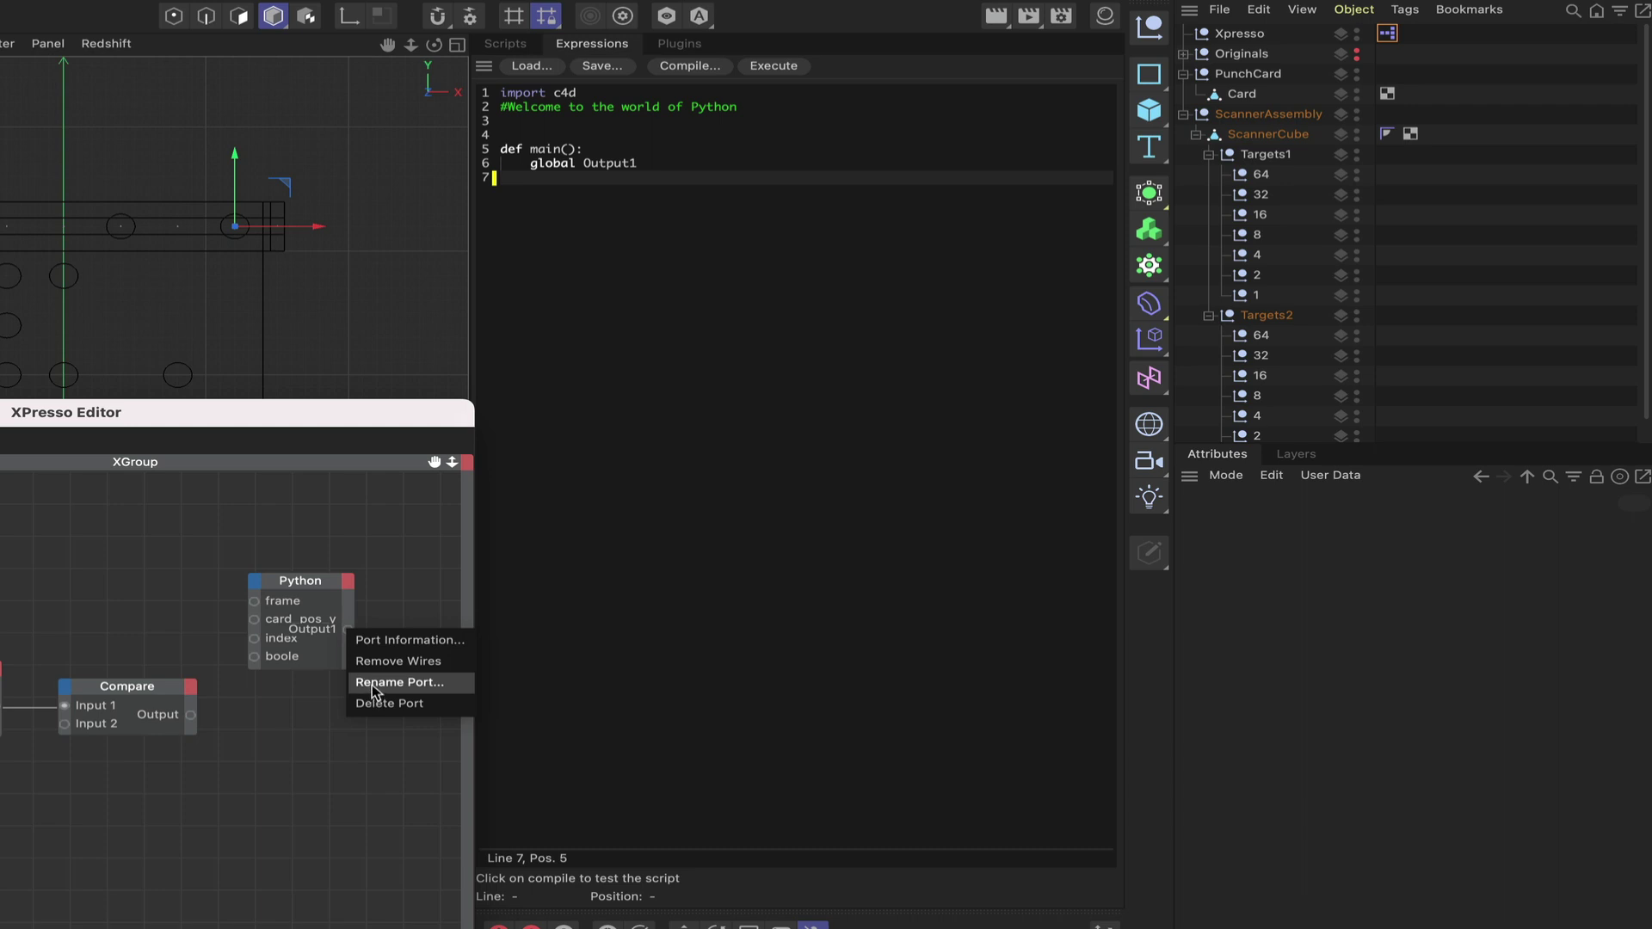
click(375, 682)
text(move_scanner)
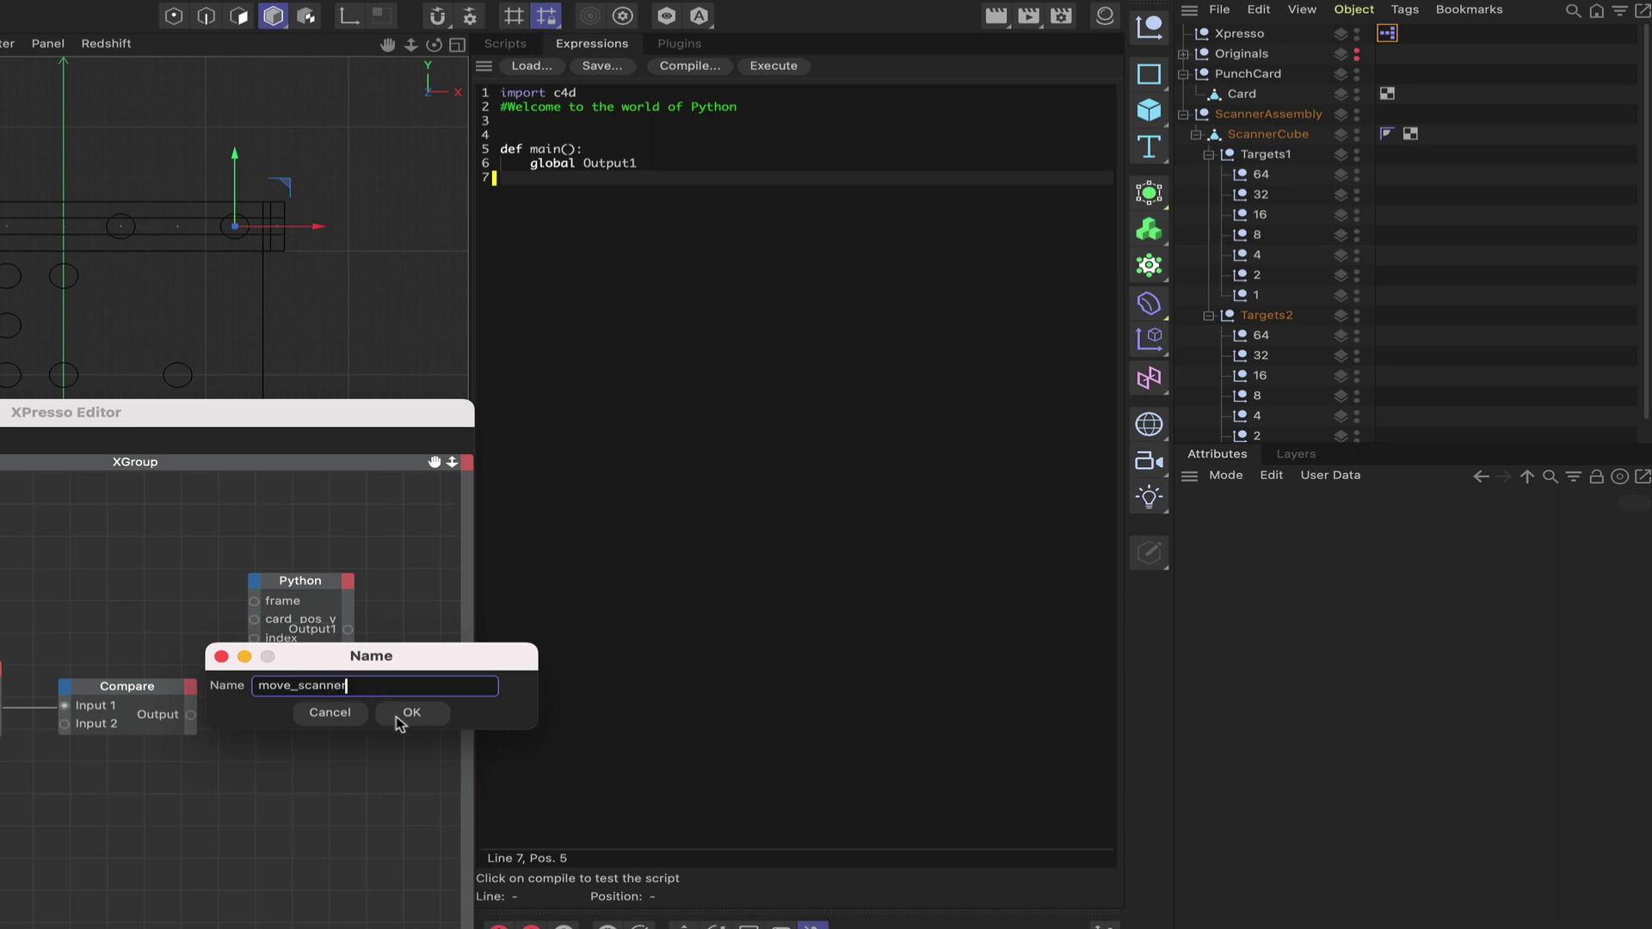
click(417, 714)
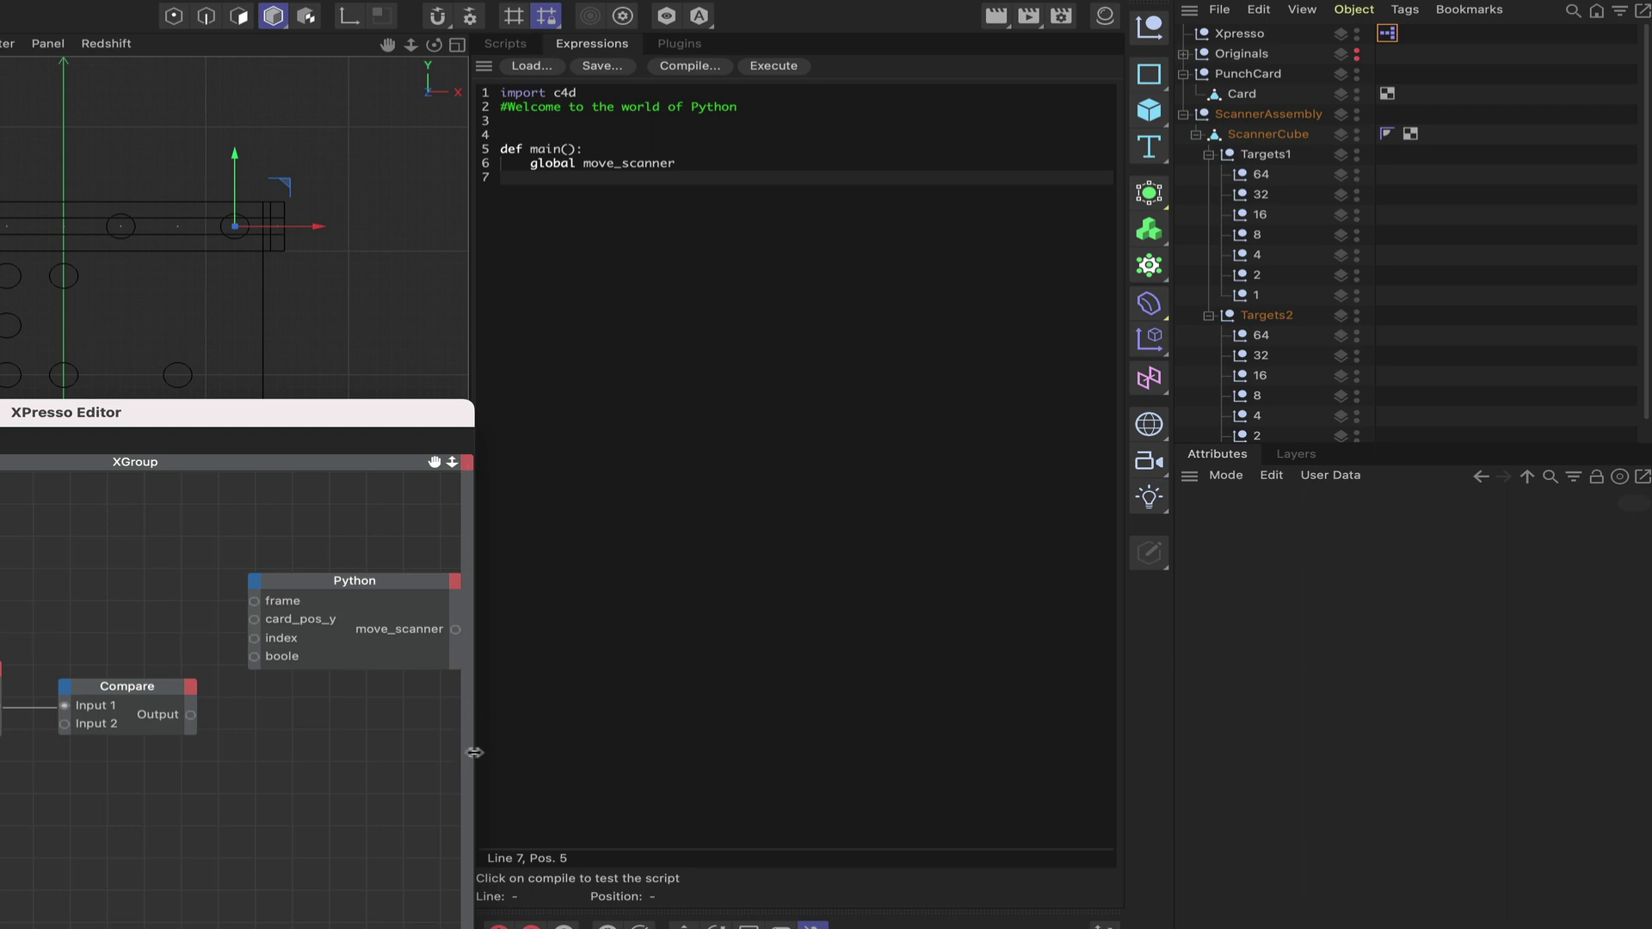
drag(474, 753, 566, 754)
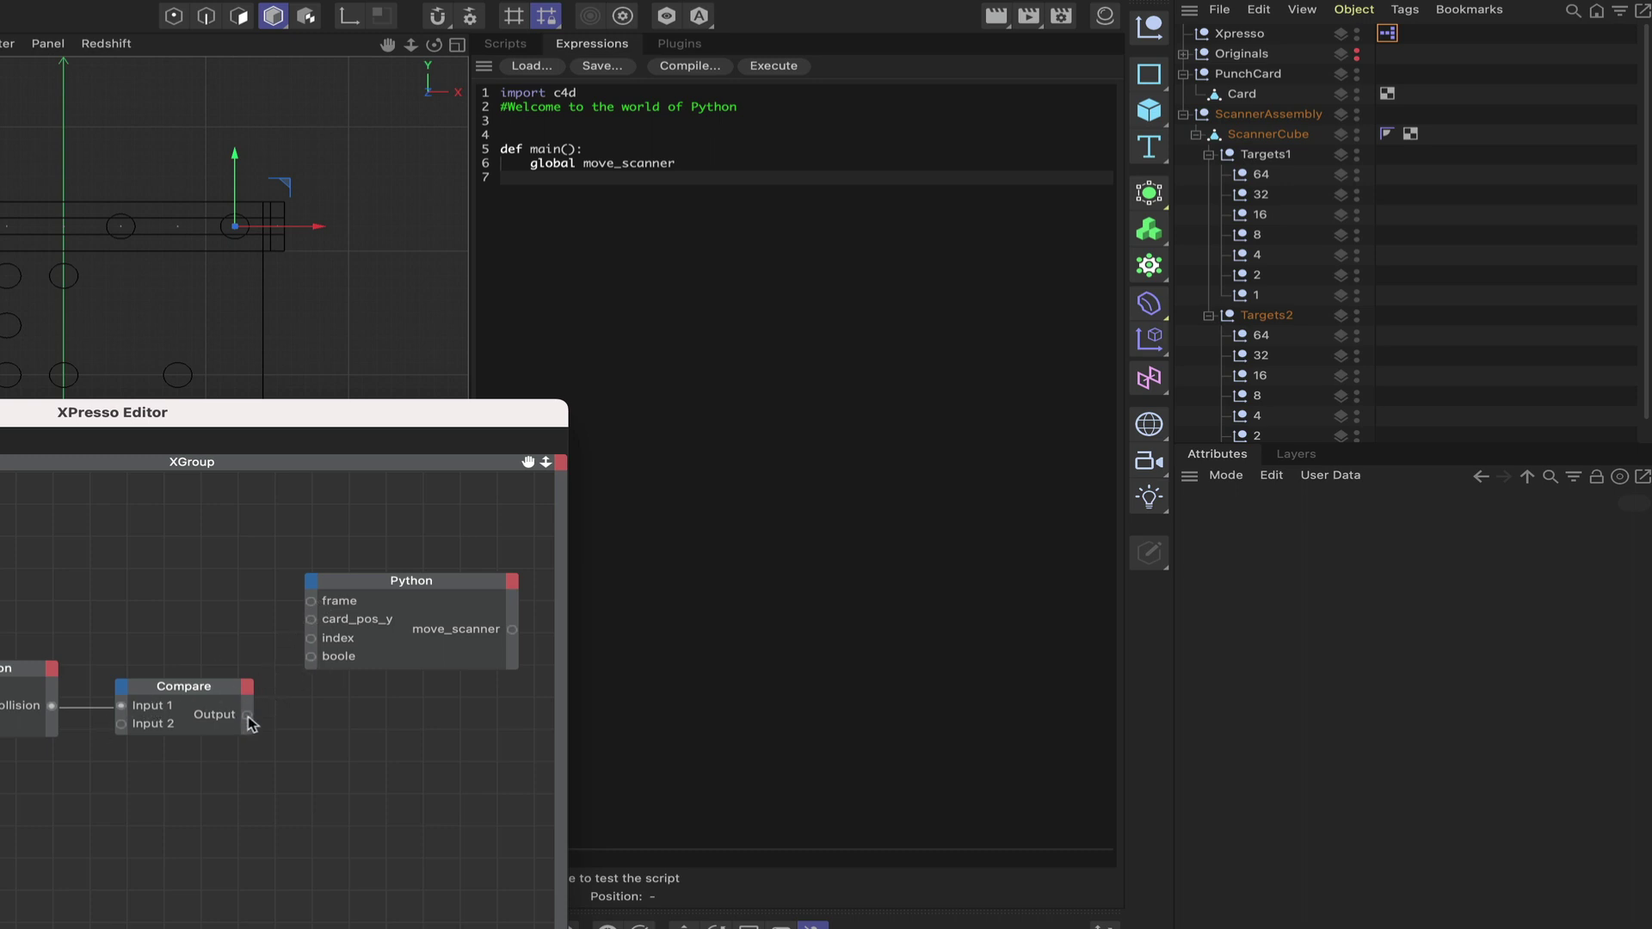
- Wire Compare's result into the boole input and add a General > Time node beside Python
drag(248, 721, 313, 659)
right_click(50, 536)
mouse_move(120, 575)
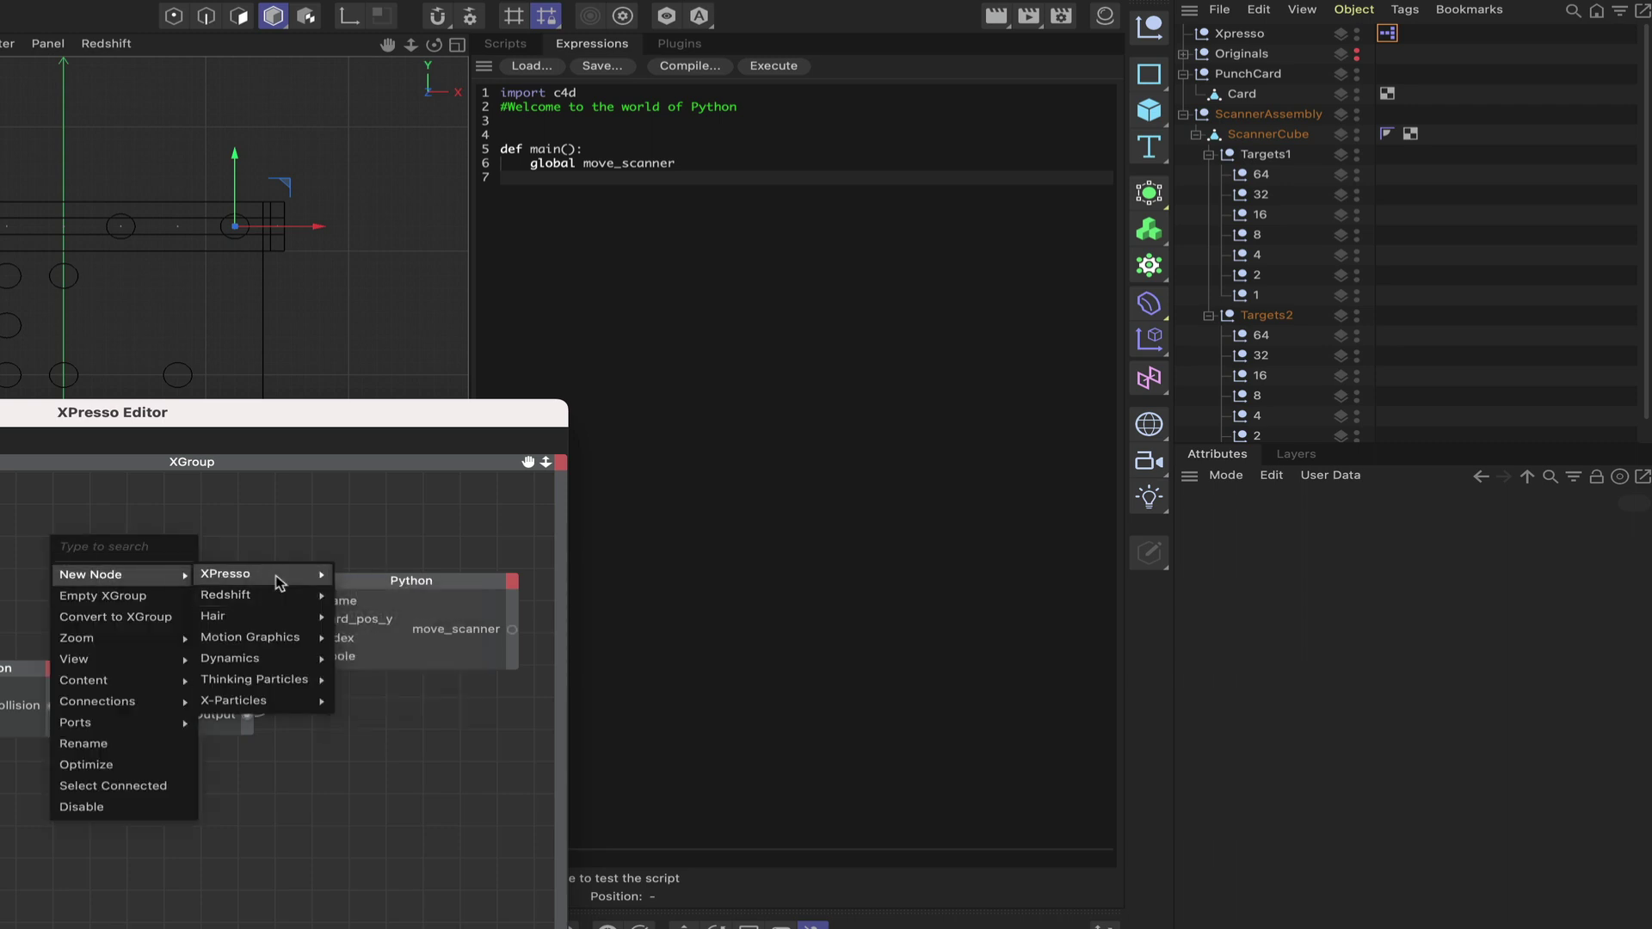
mouse_move(258, 573)
mouse_move(370, 572)
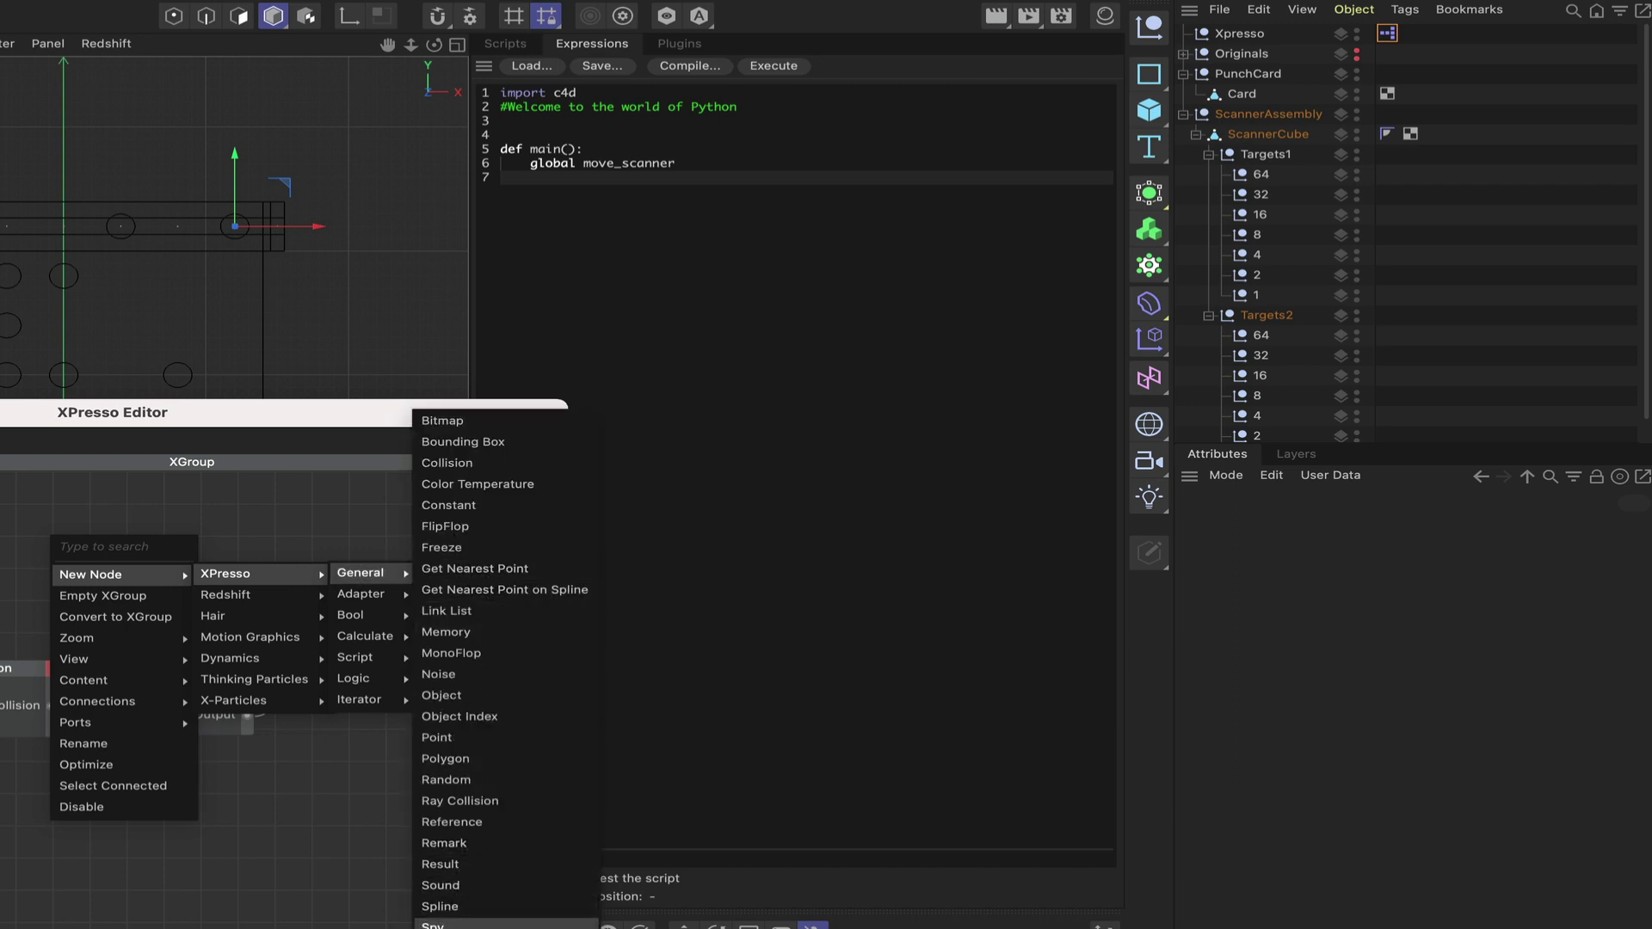
click(443, 917)
drag(54, 531, 160, 554)
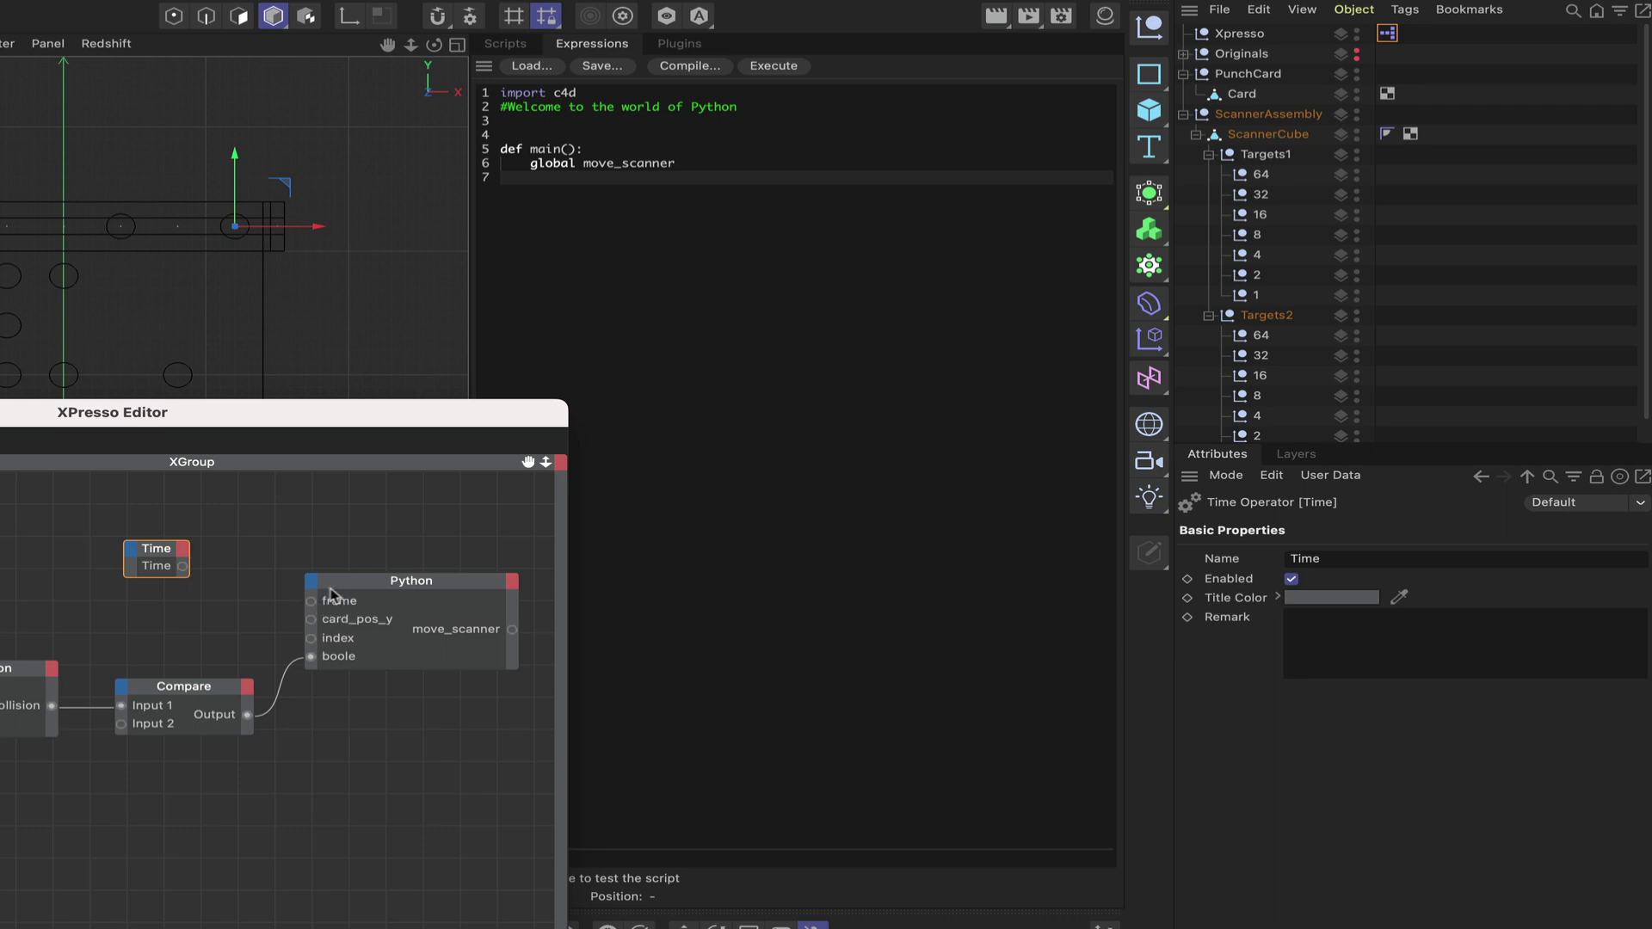
- Give the Time node a Frame output, remove its Time port, and wire Frame into frame
click(183, 553)
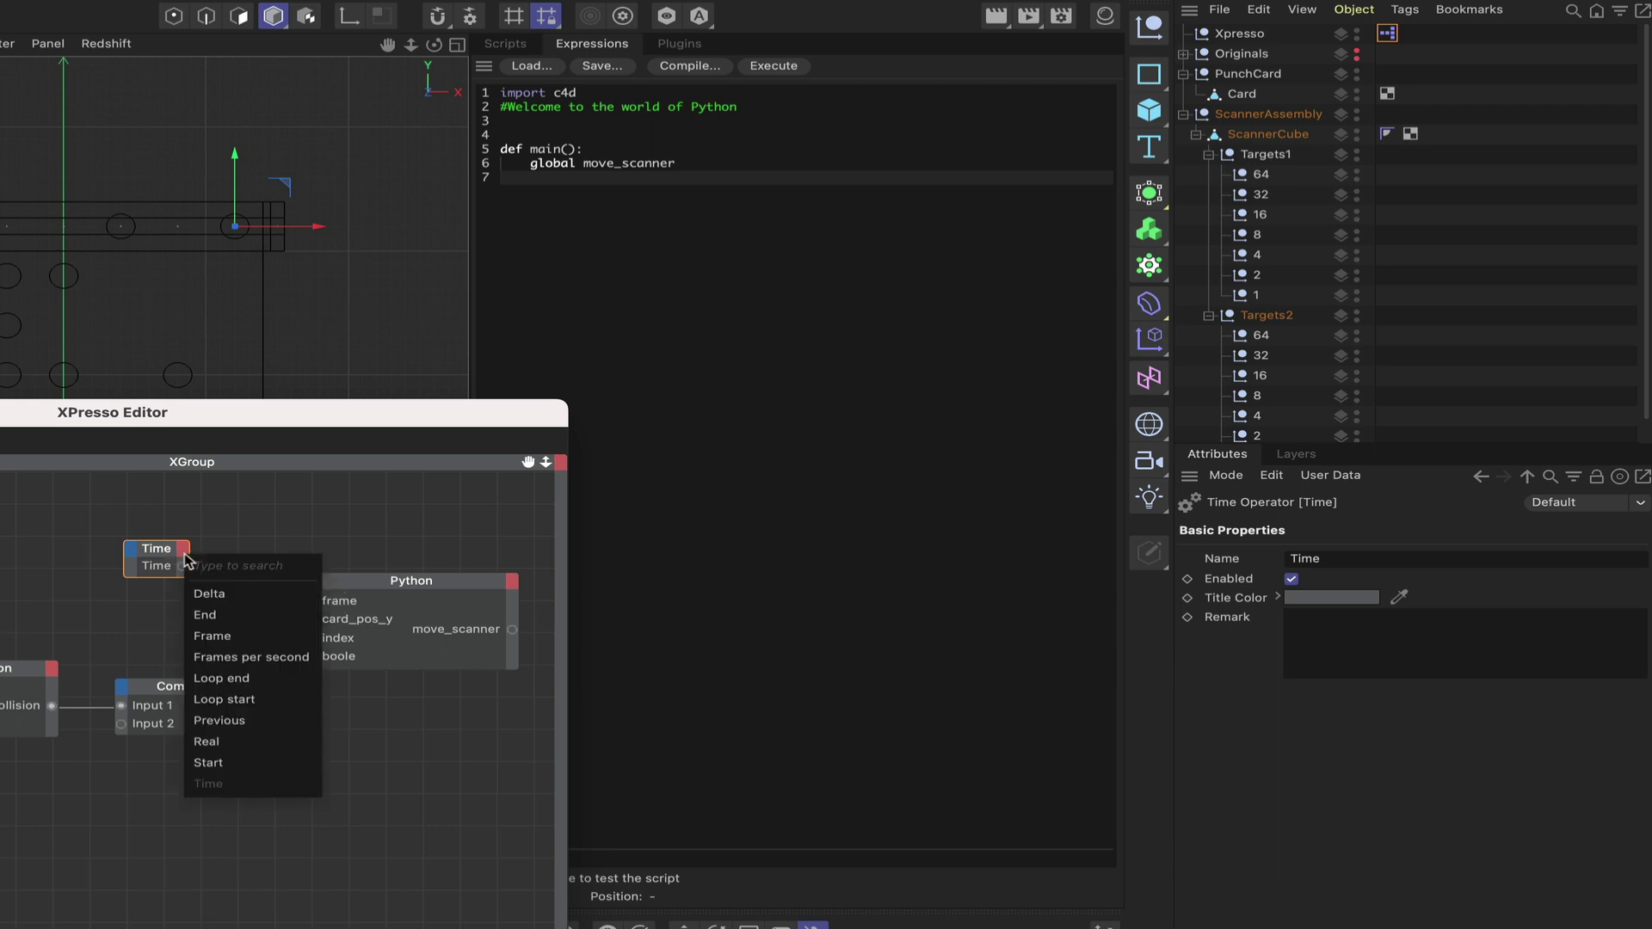
click(203, 640)
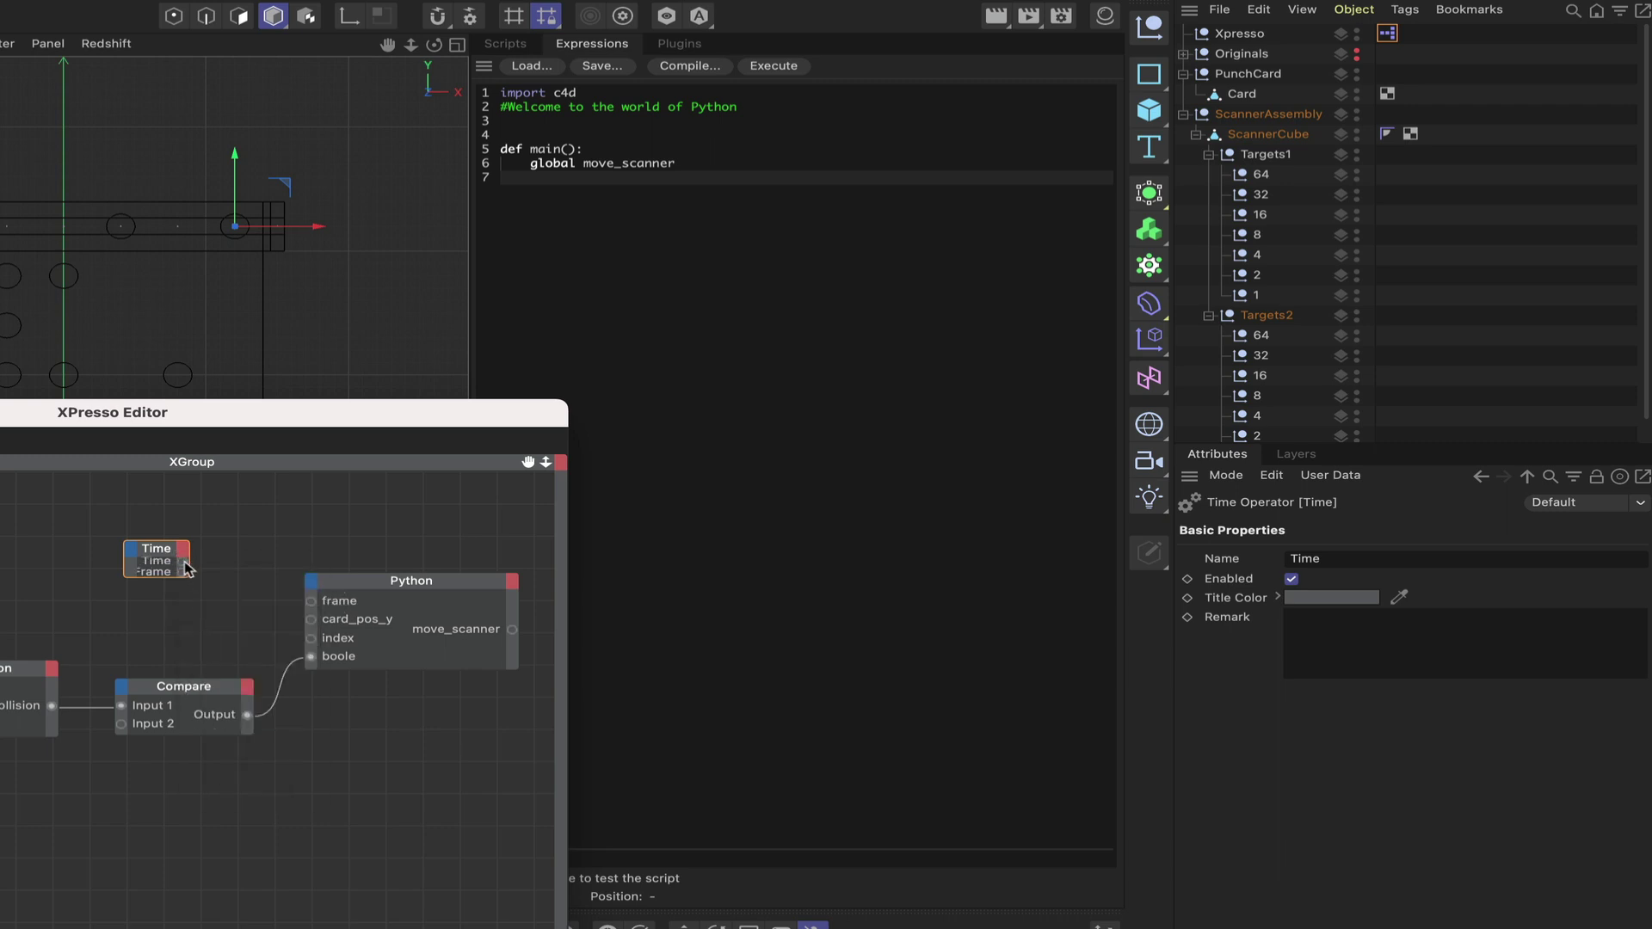
right_click(186, 567)
click(198, 638)
click(193, 578)
drag(191, 567, 311, 601)
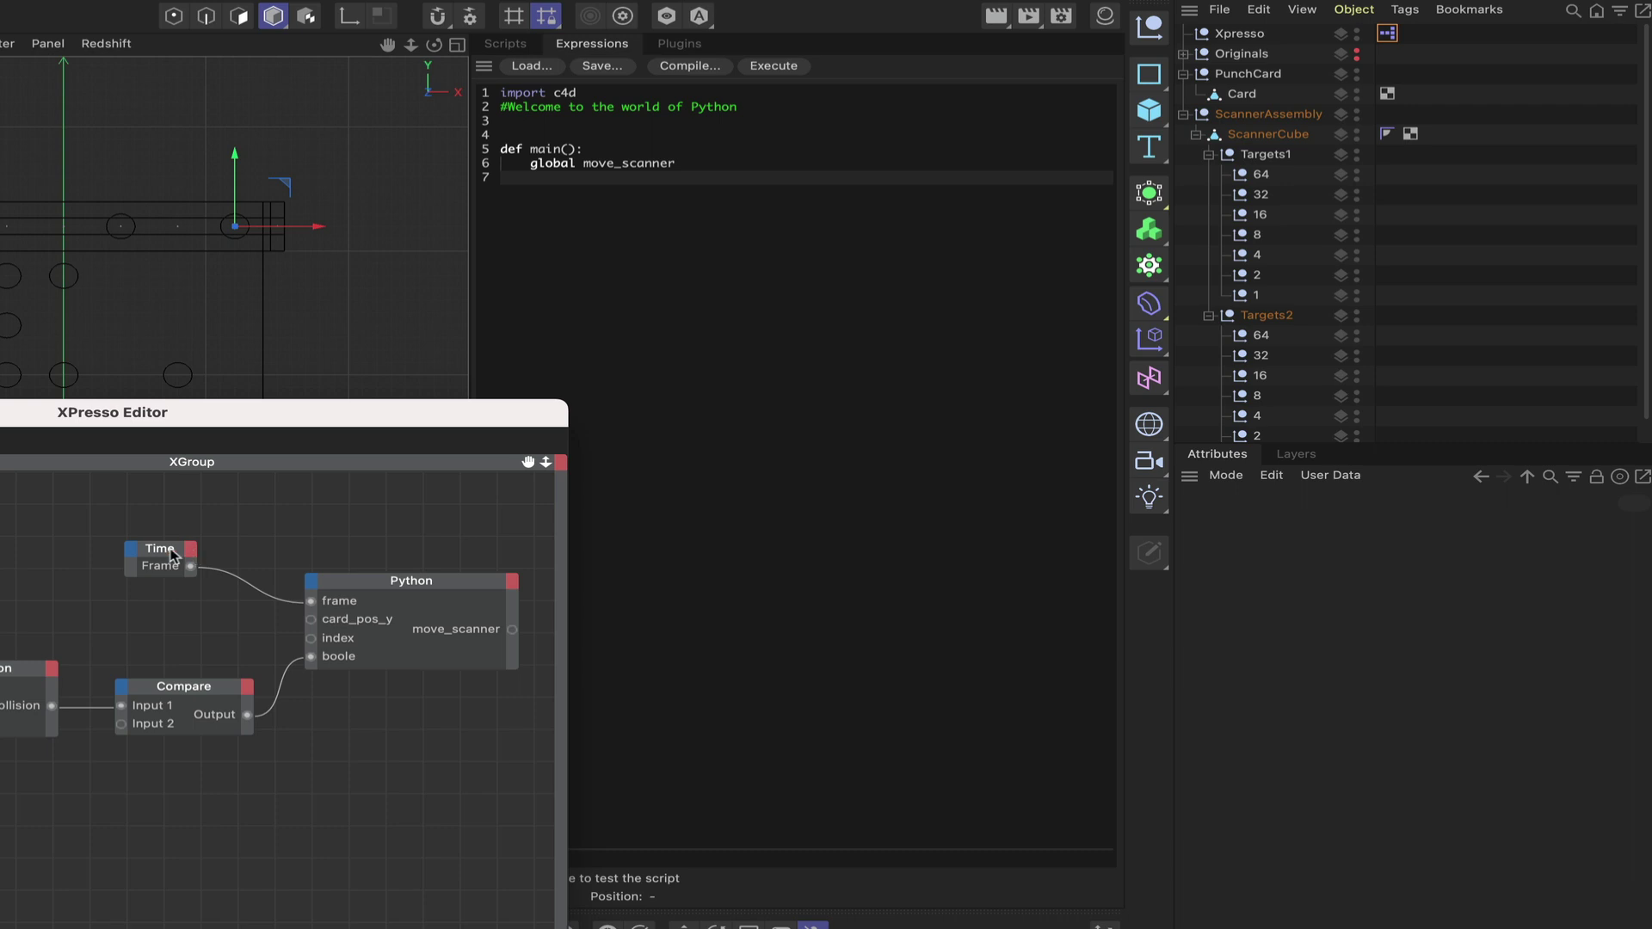
drag(172, 555, 226, 540)
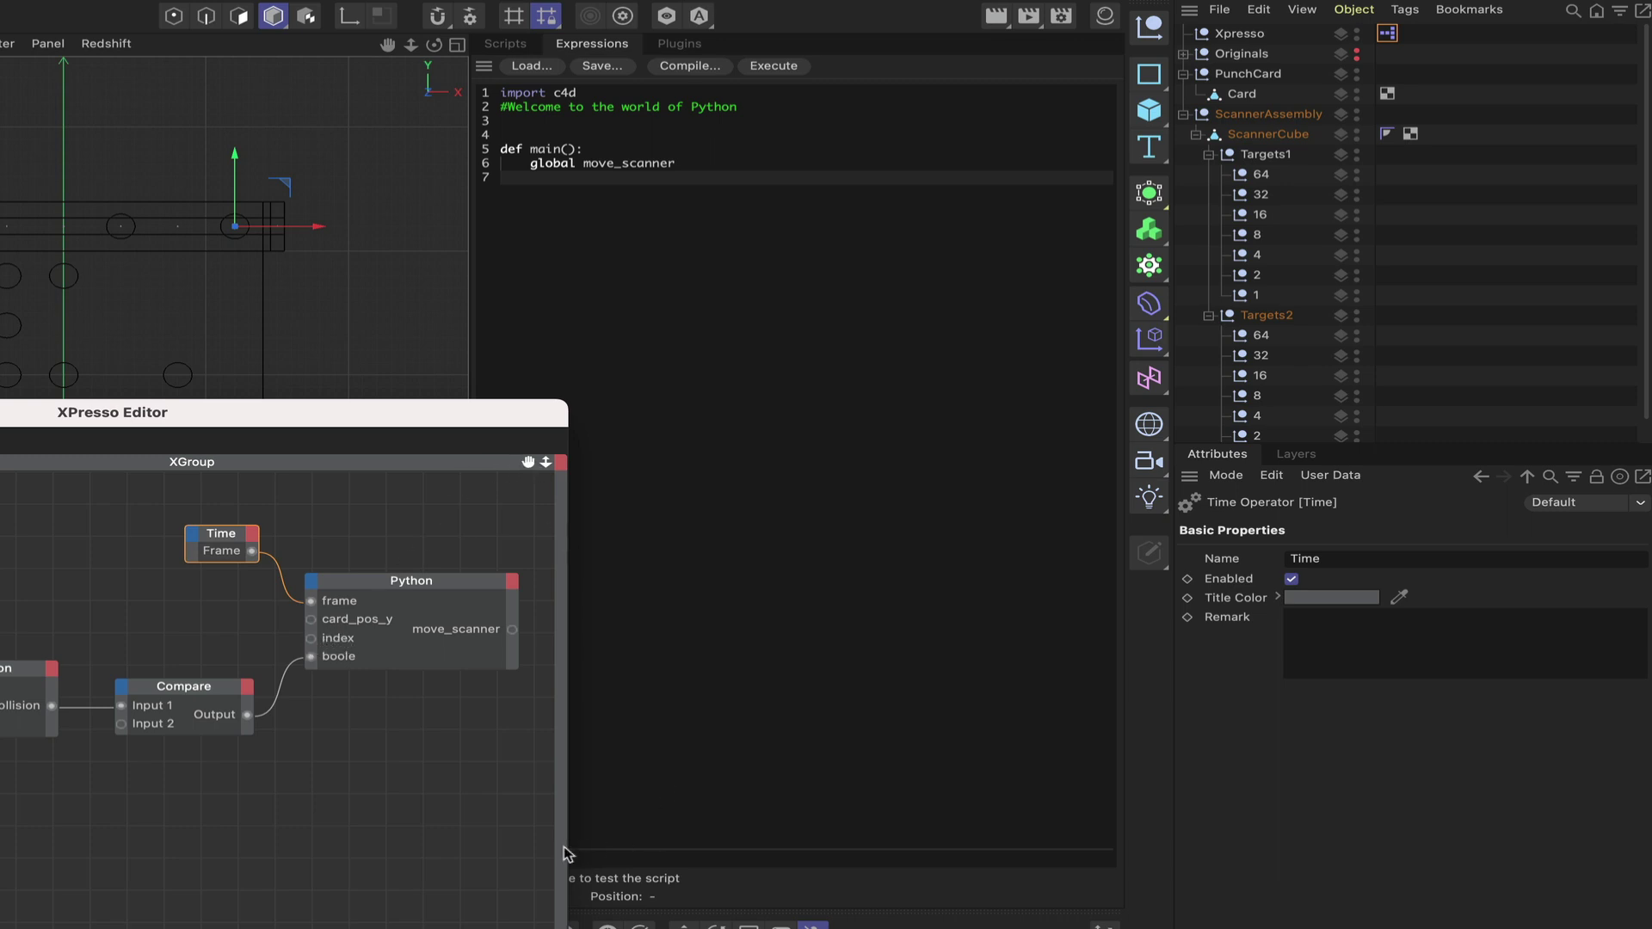
- Widen the XPresso Editor and rearrange the Iteration, Card, Time and Python nodes neatly
drag(568, 848, 1132, 821)
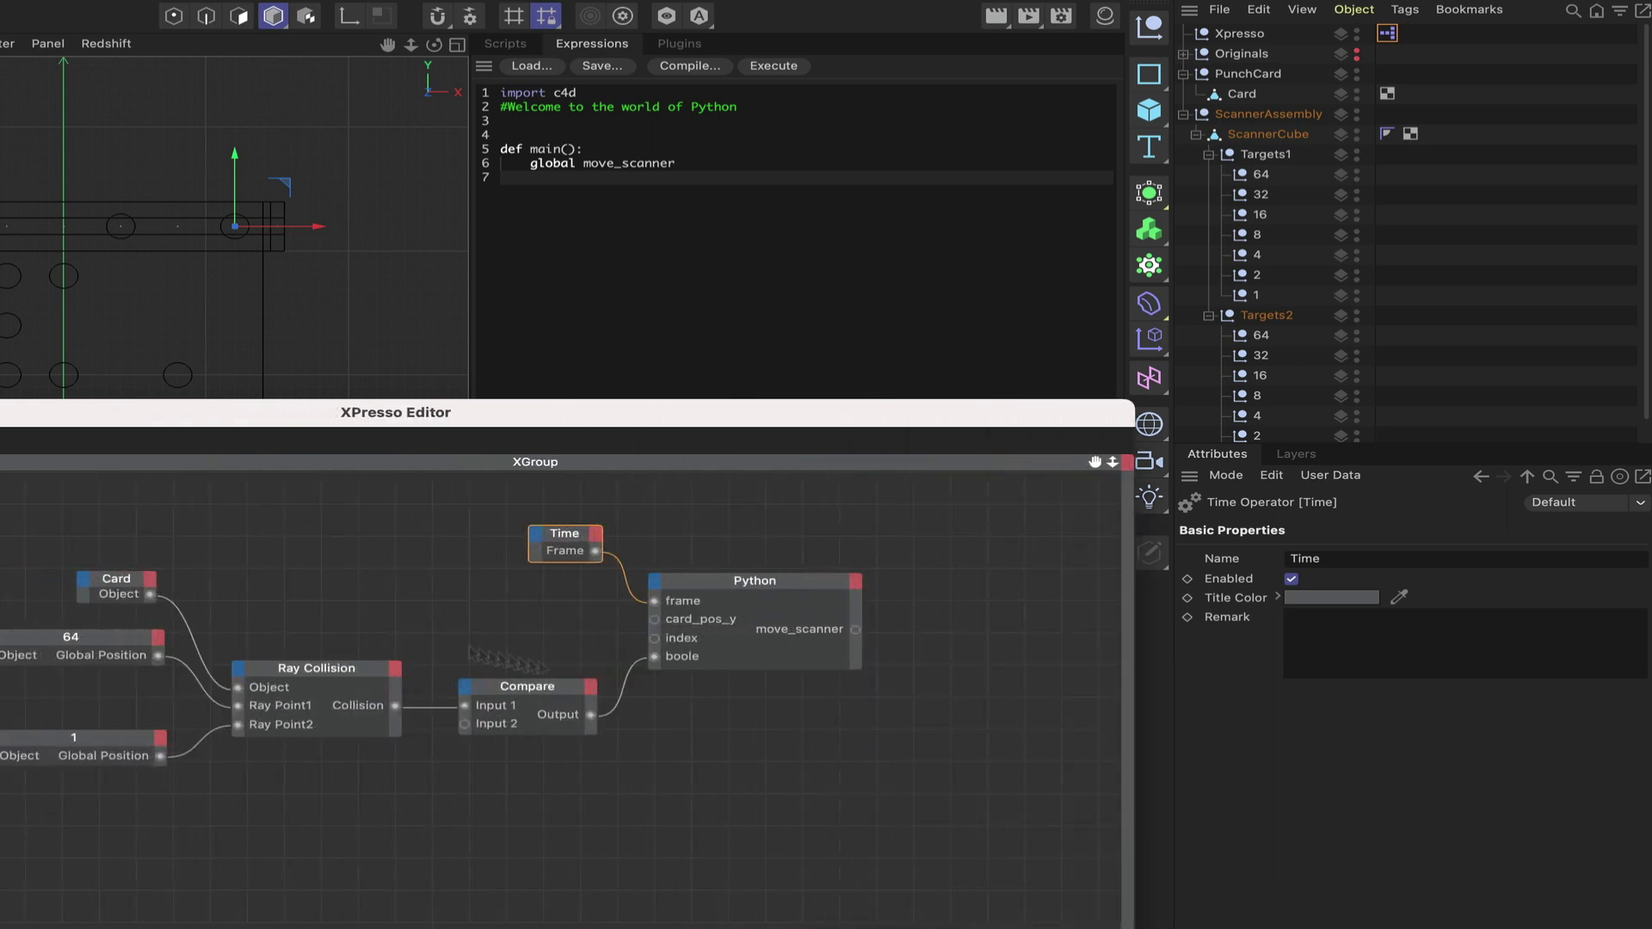
drag(1095, 462, 1228, 468)
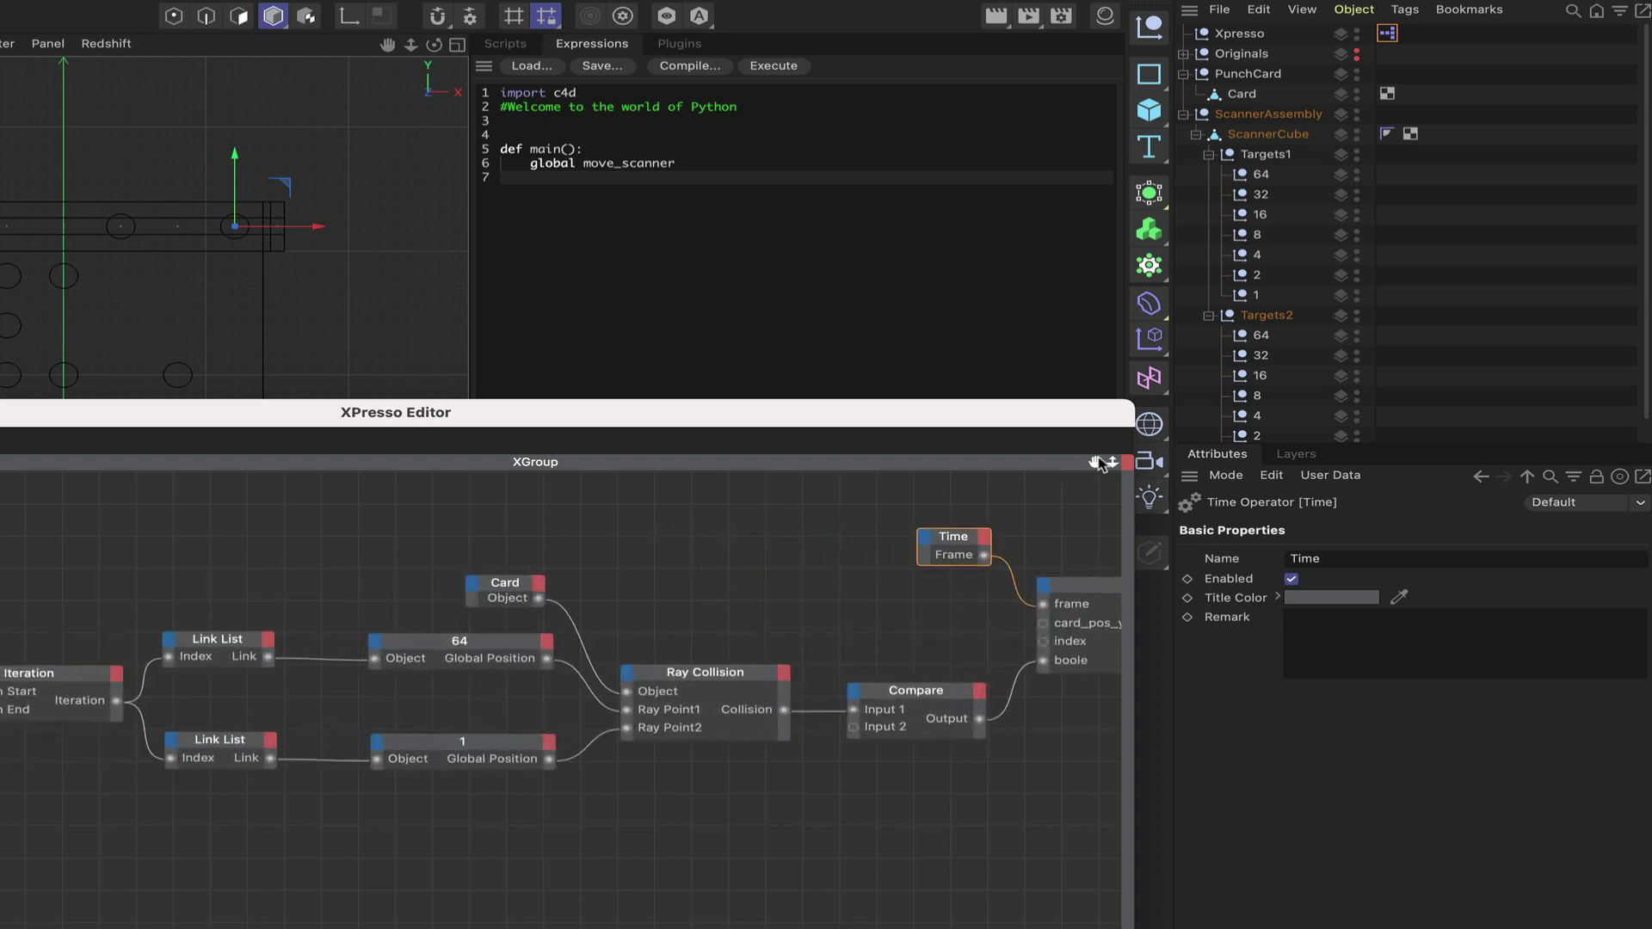
drag(54, 680, 47, 573)
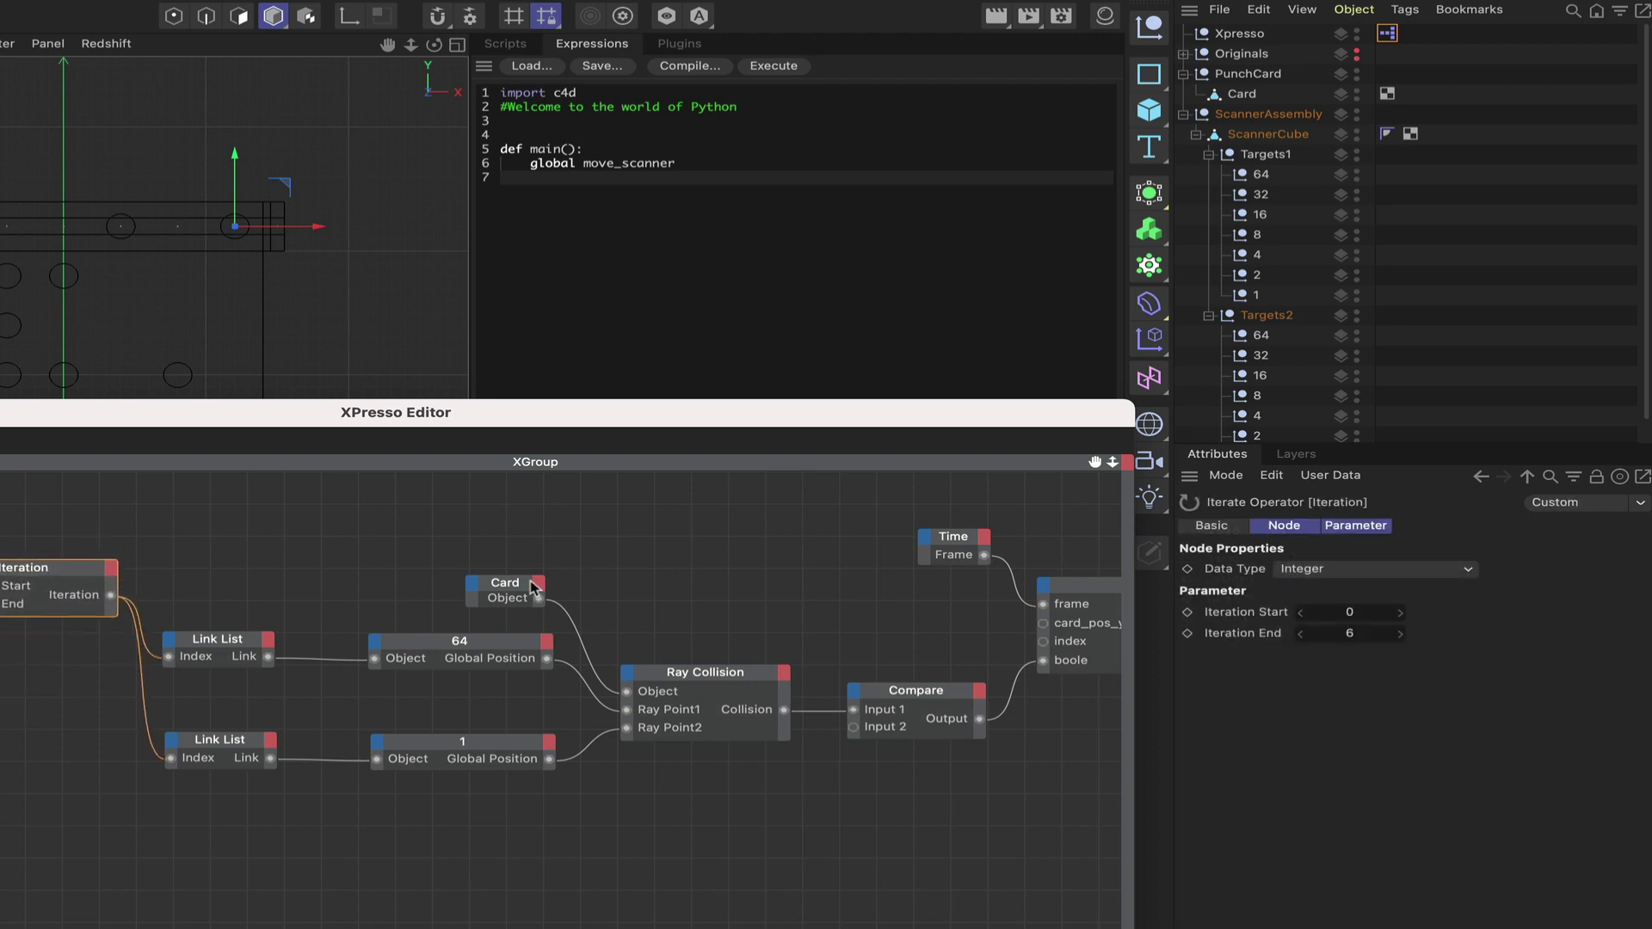
drag(531, 588, 530, 583)
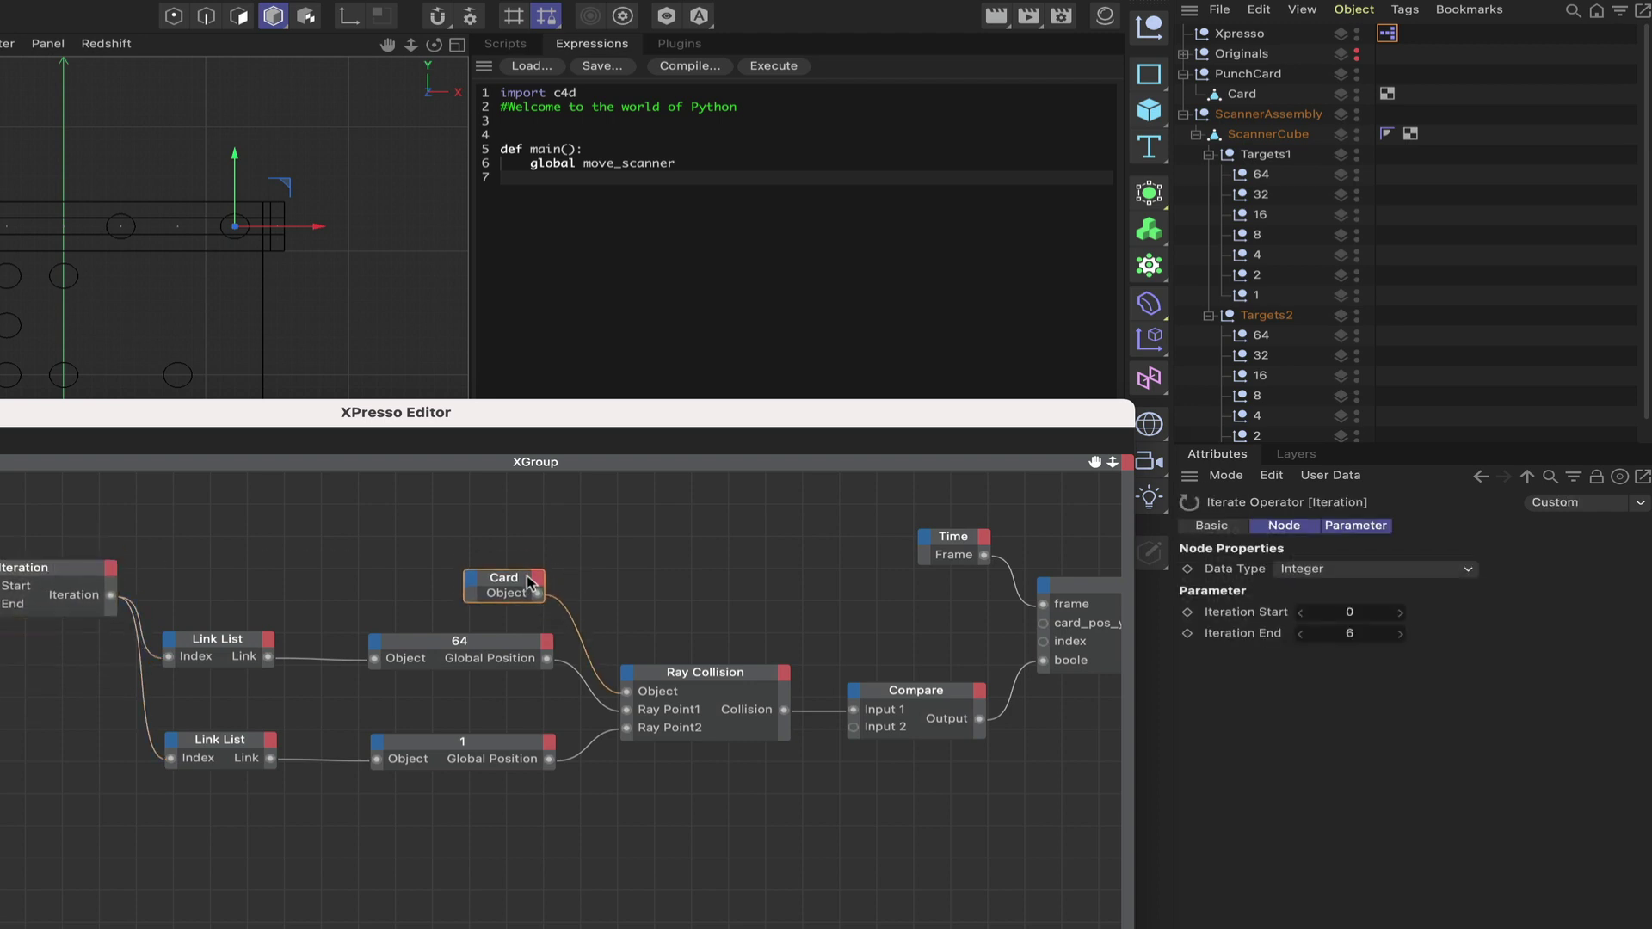
drag(929, 498, 1088, 523)
drag(1079, 520, 1073, 508)
drag(74, 570, 1034, 556)
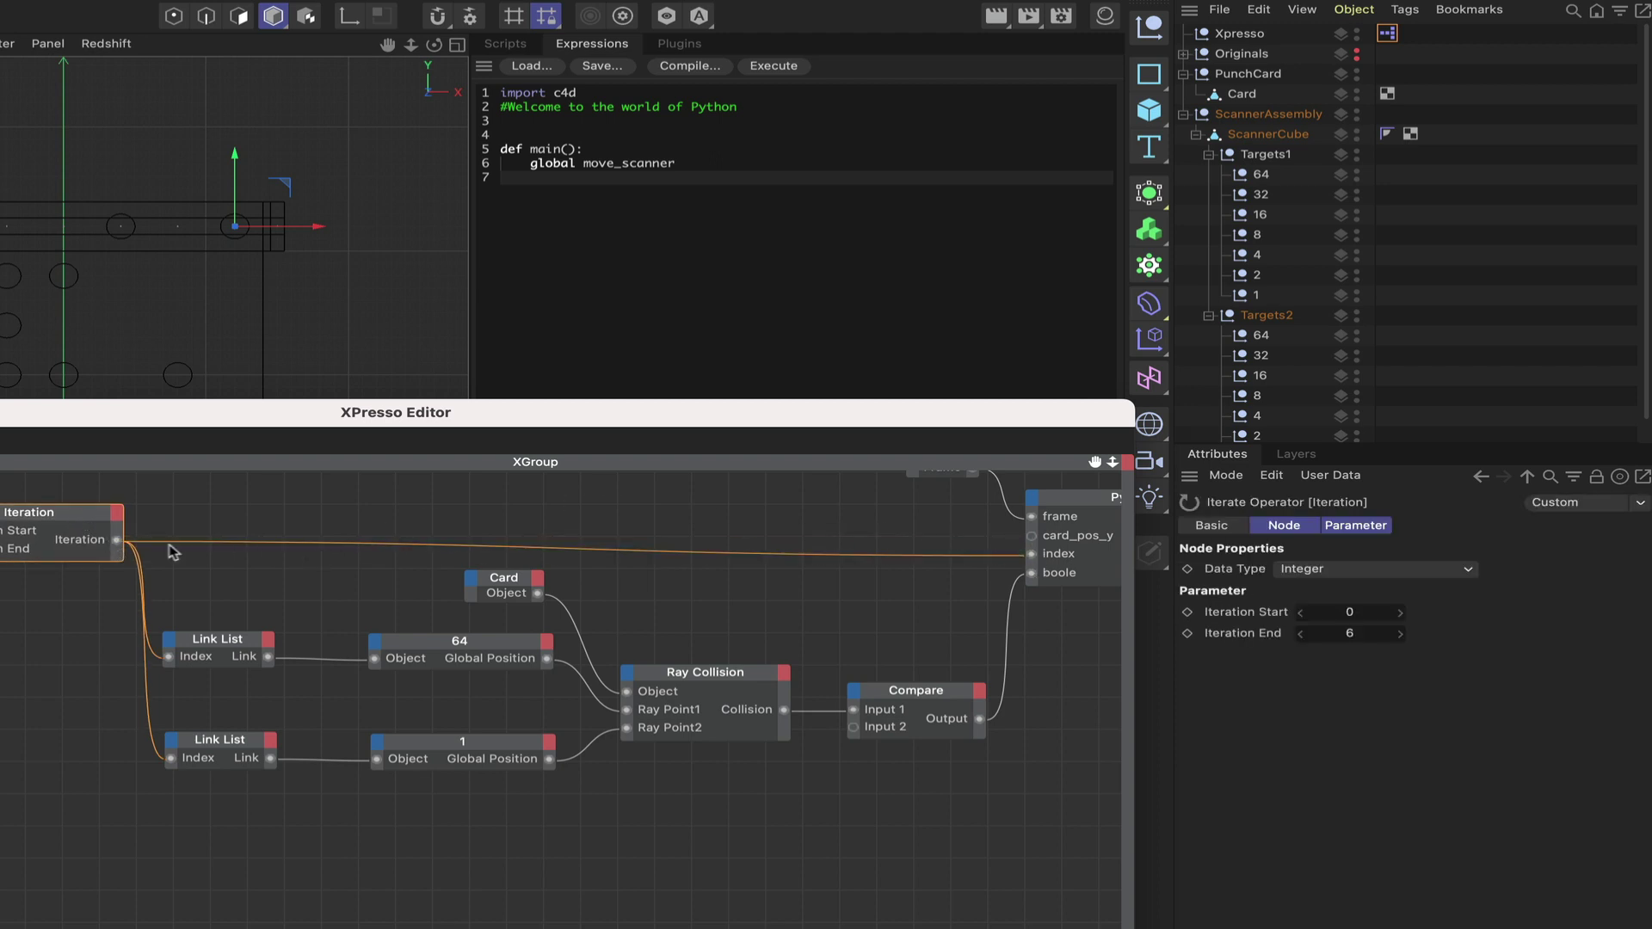
drag(46, 515, 46, 531)
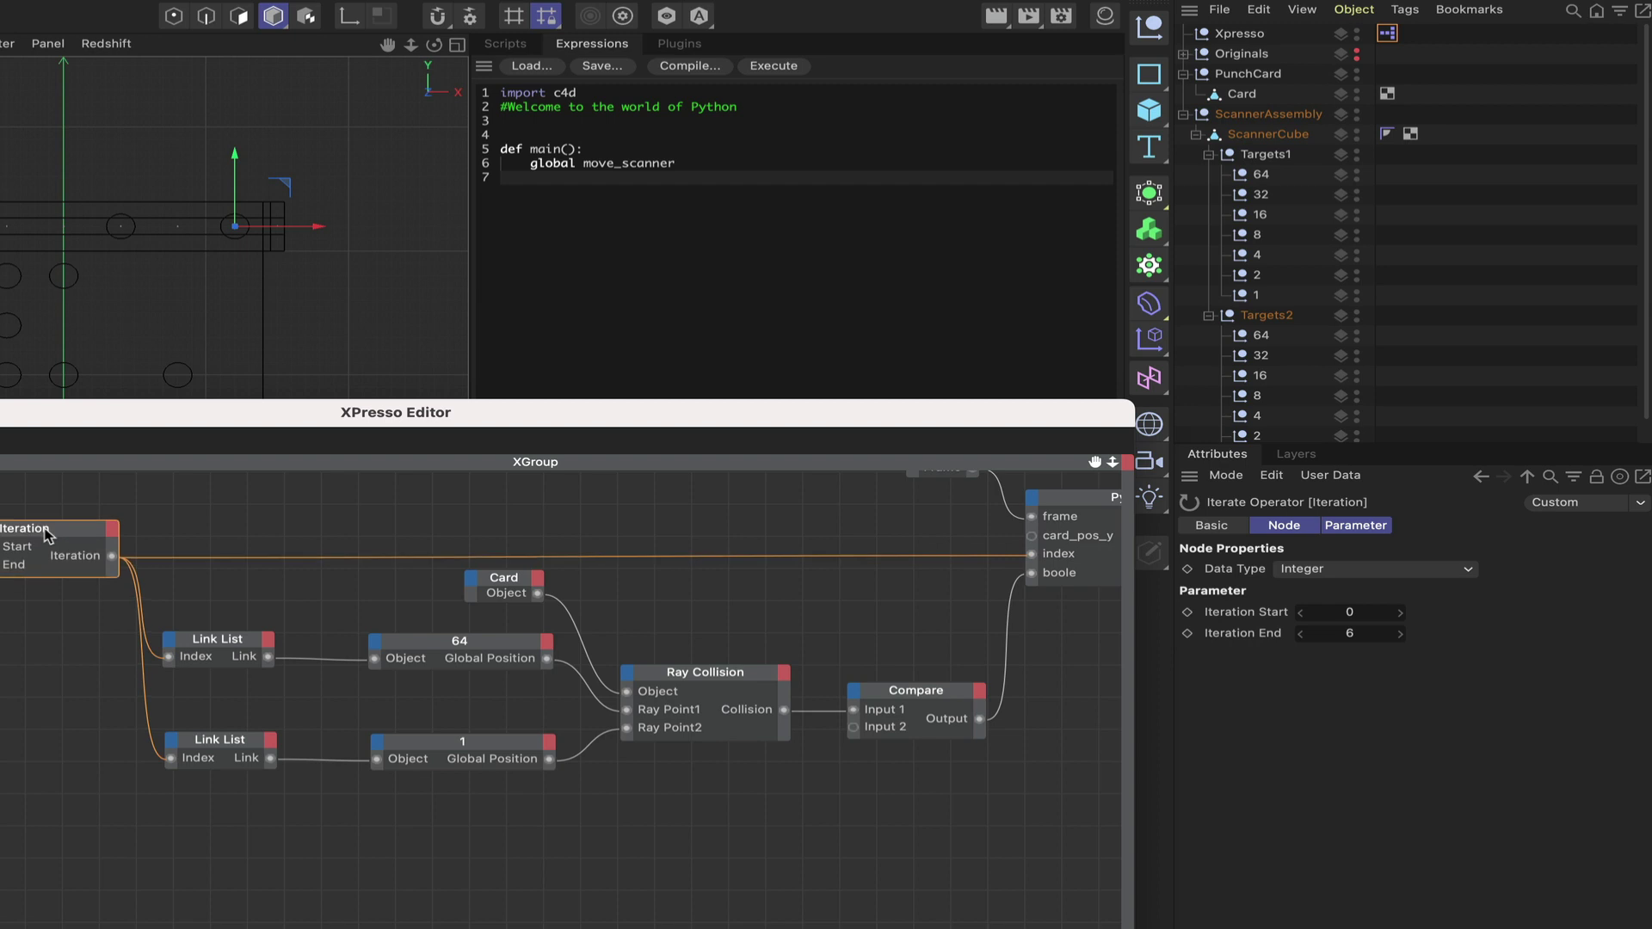
drag(1095, 465, 894, 486)
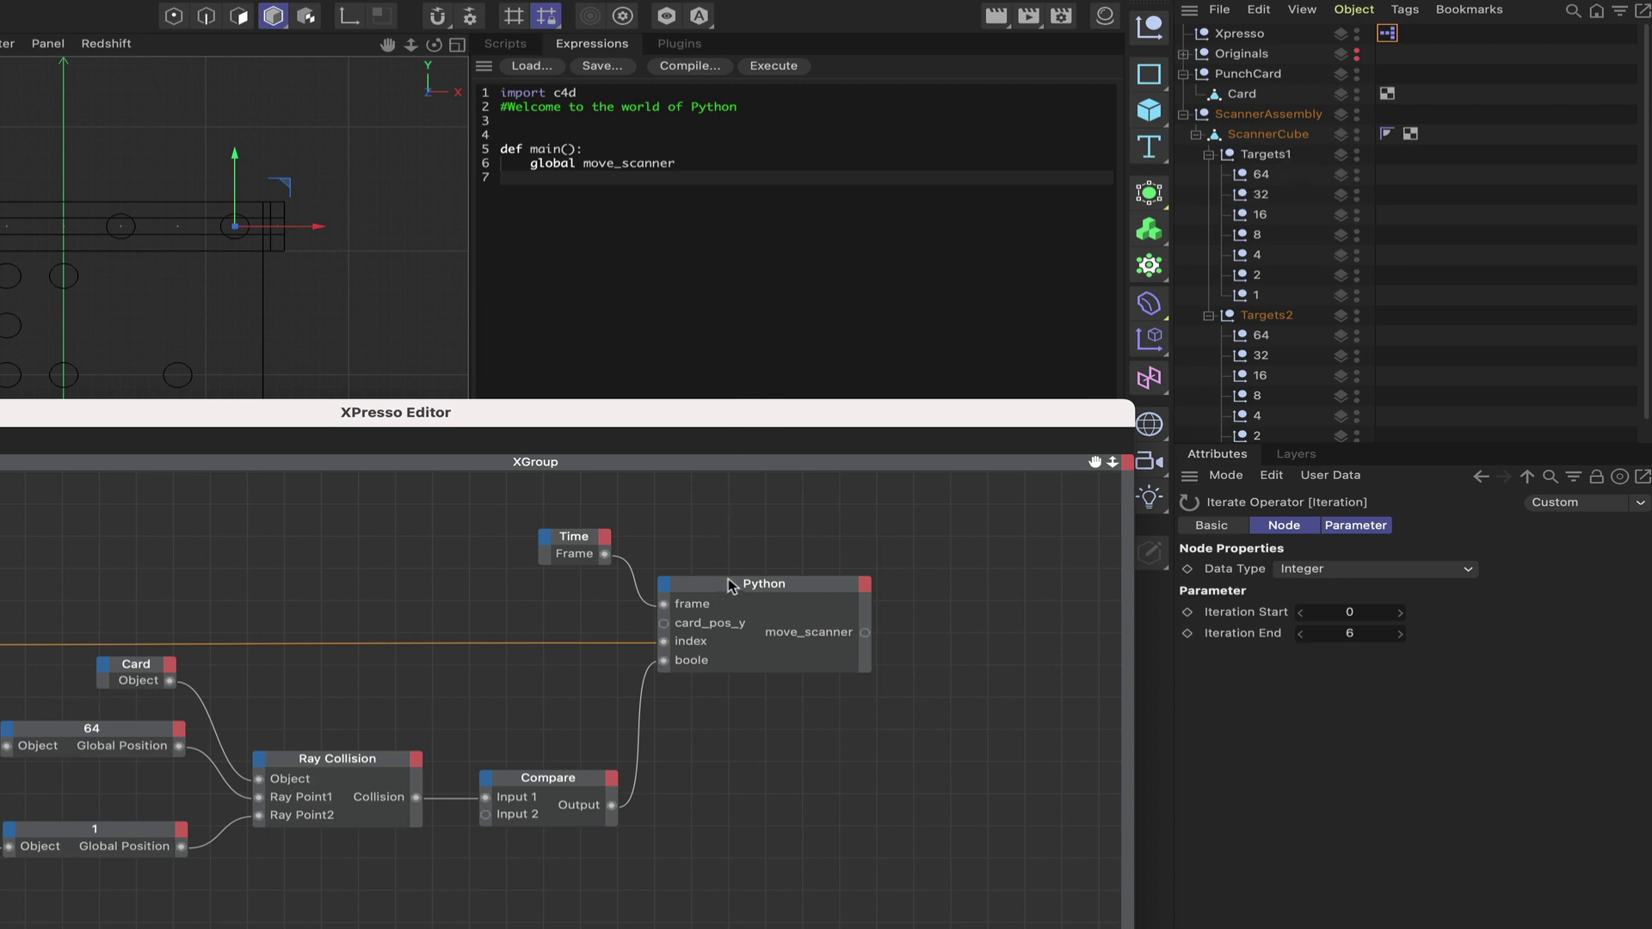
- Rename the Python input port card_pos_y to scanner_pos_y by replacing 'card' with 'scanner'
right_click(683, 628)
click(727, 681)
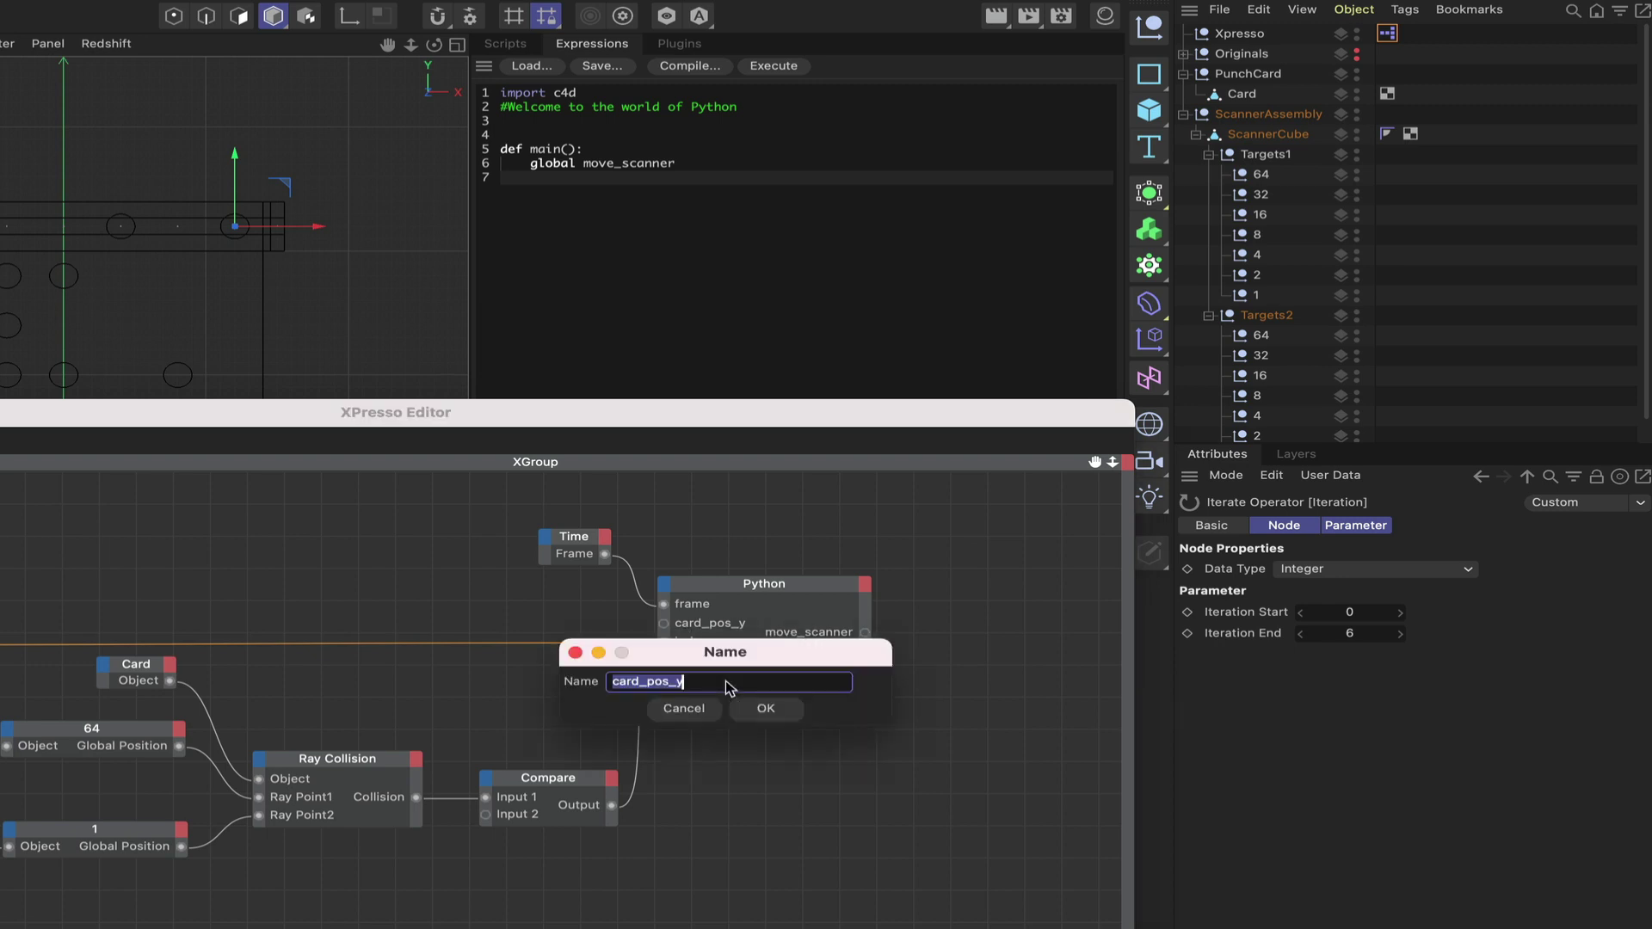
click(639, 682)
drag(639, 681, 600, 685)
text(scanner)
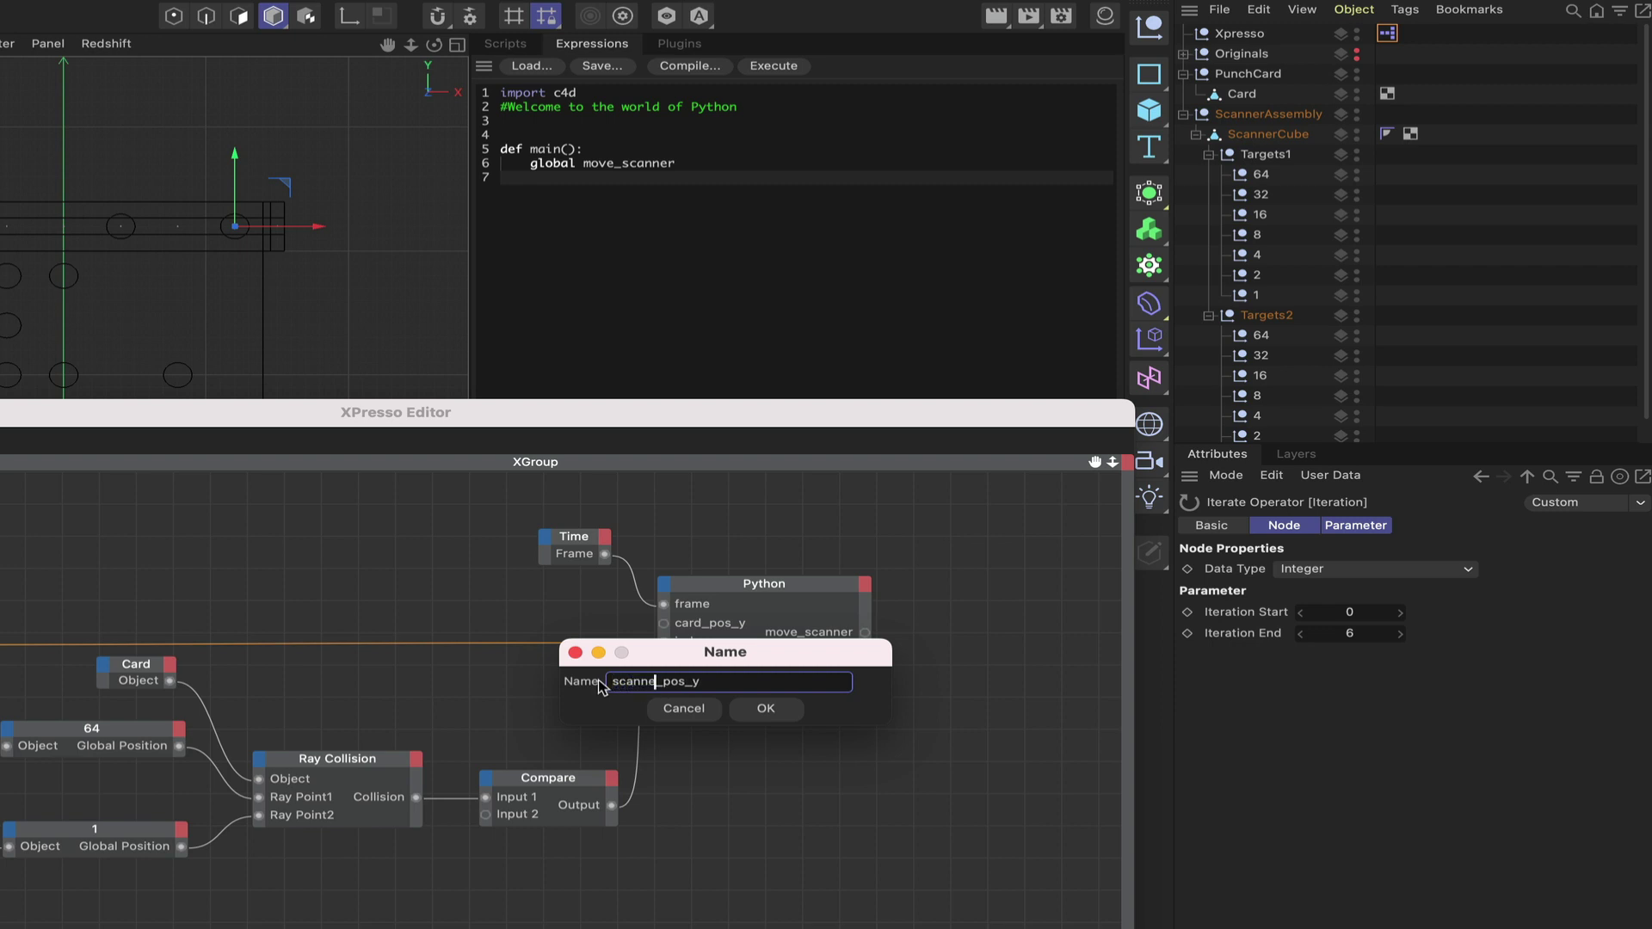
click(760, 710)
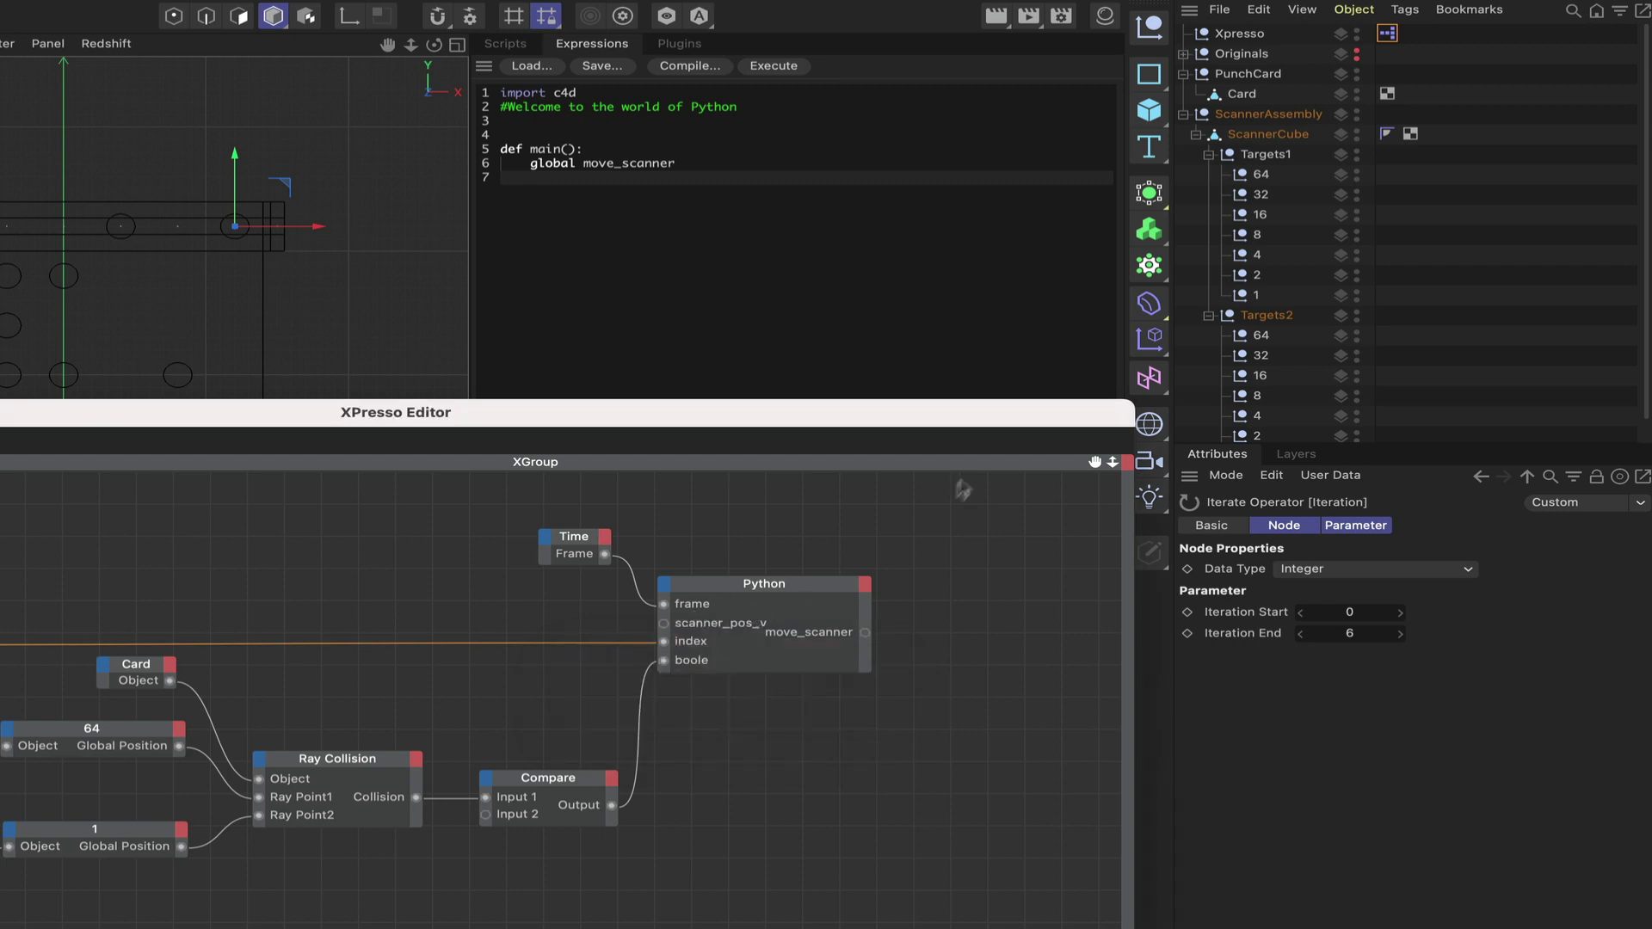
click(819, 595)
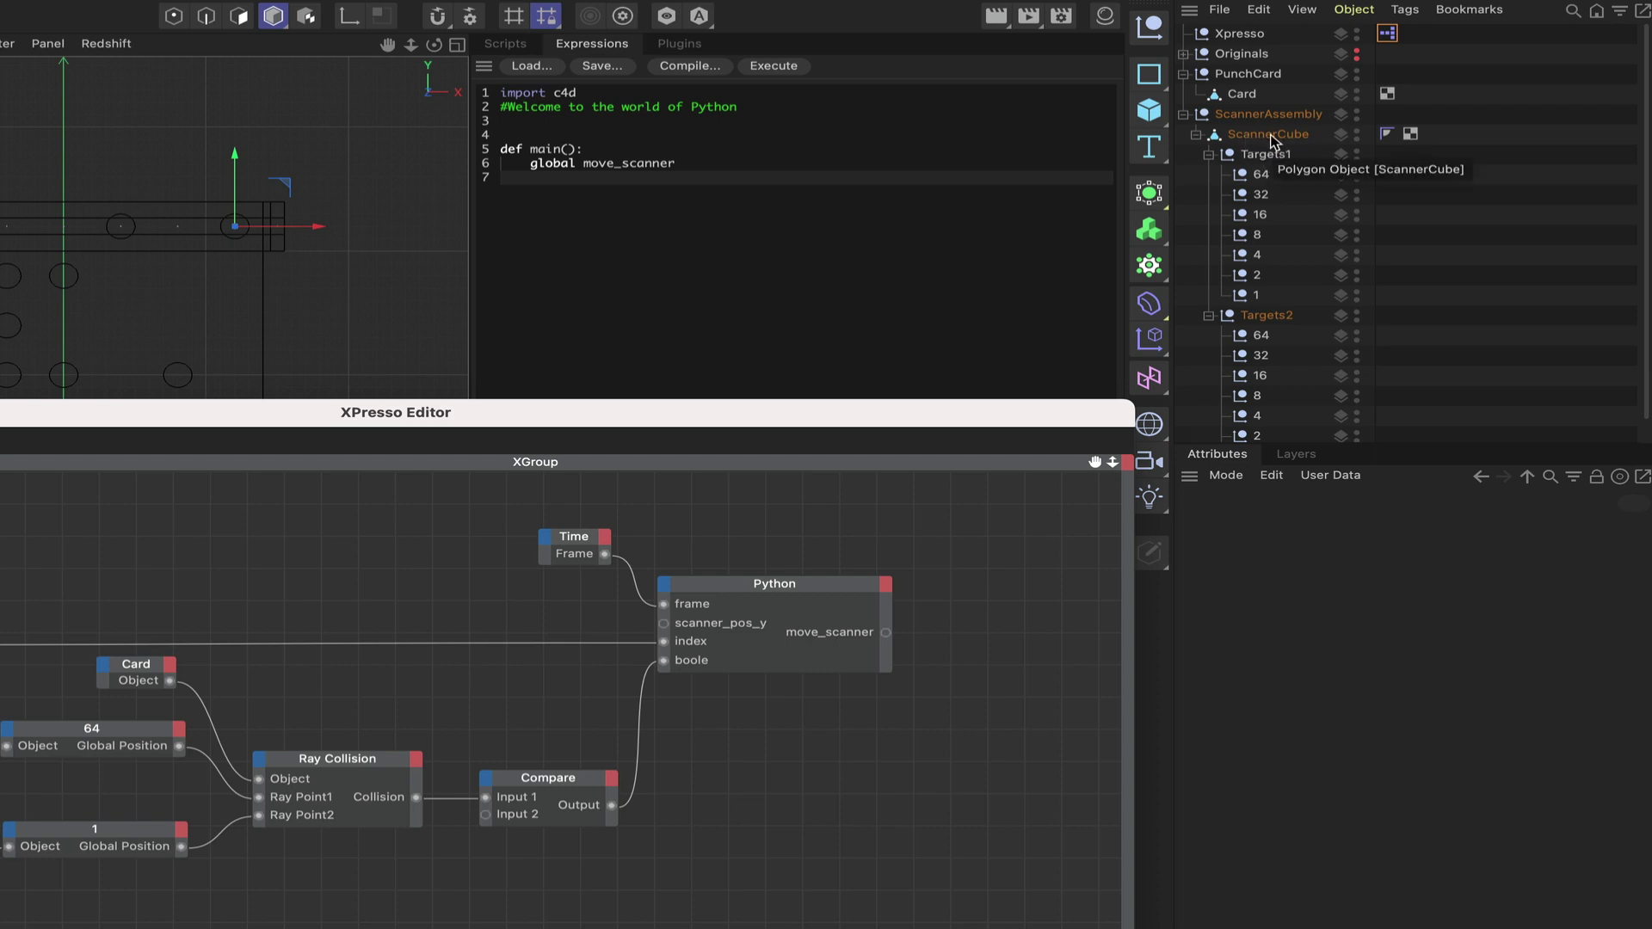
- Add a ScannerCube node and wire its Position.Y output into the Python node's scanner_pos_y input
drag(1271, 140, 529, 602)
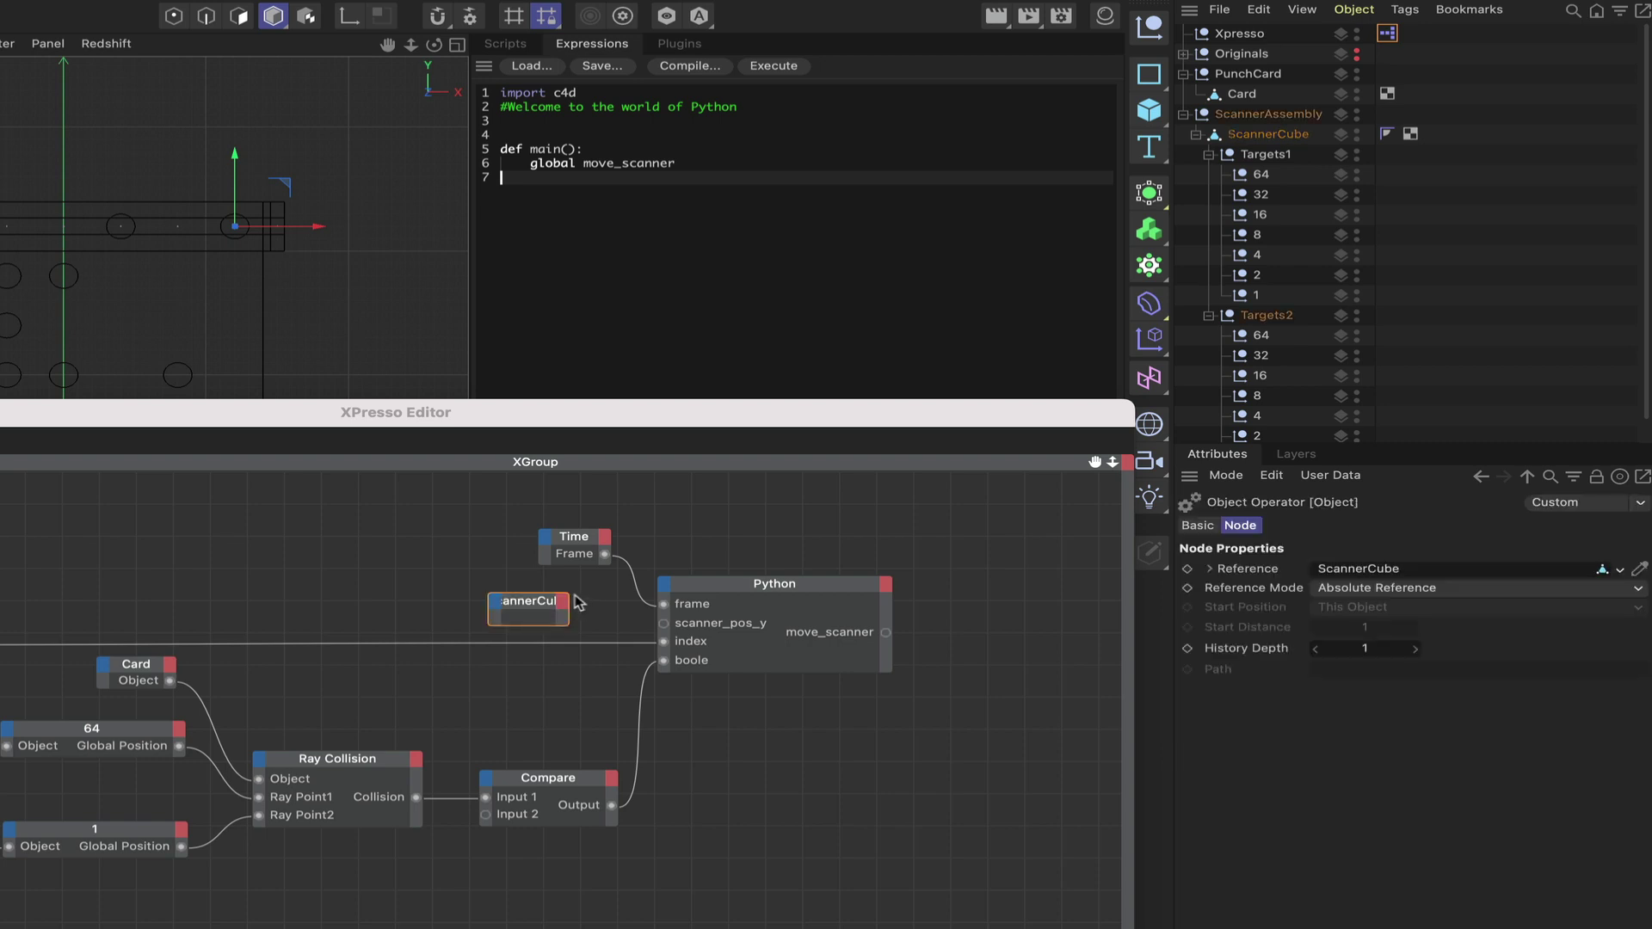
click(563, 601)
mouse_move(637, 659)
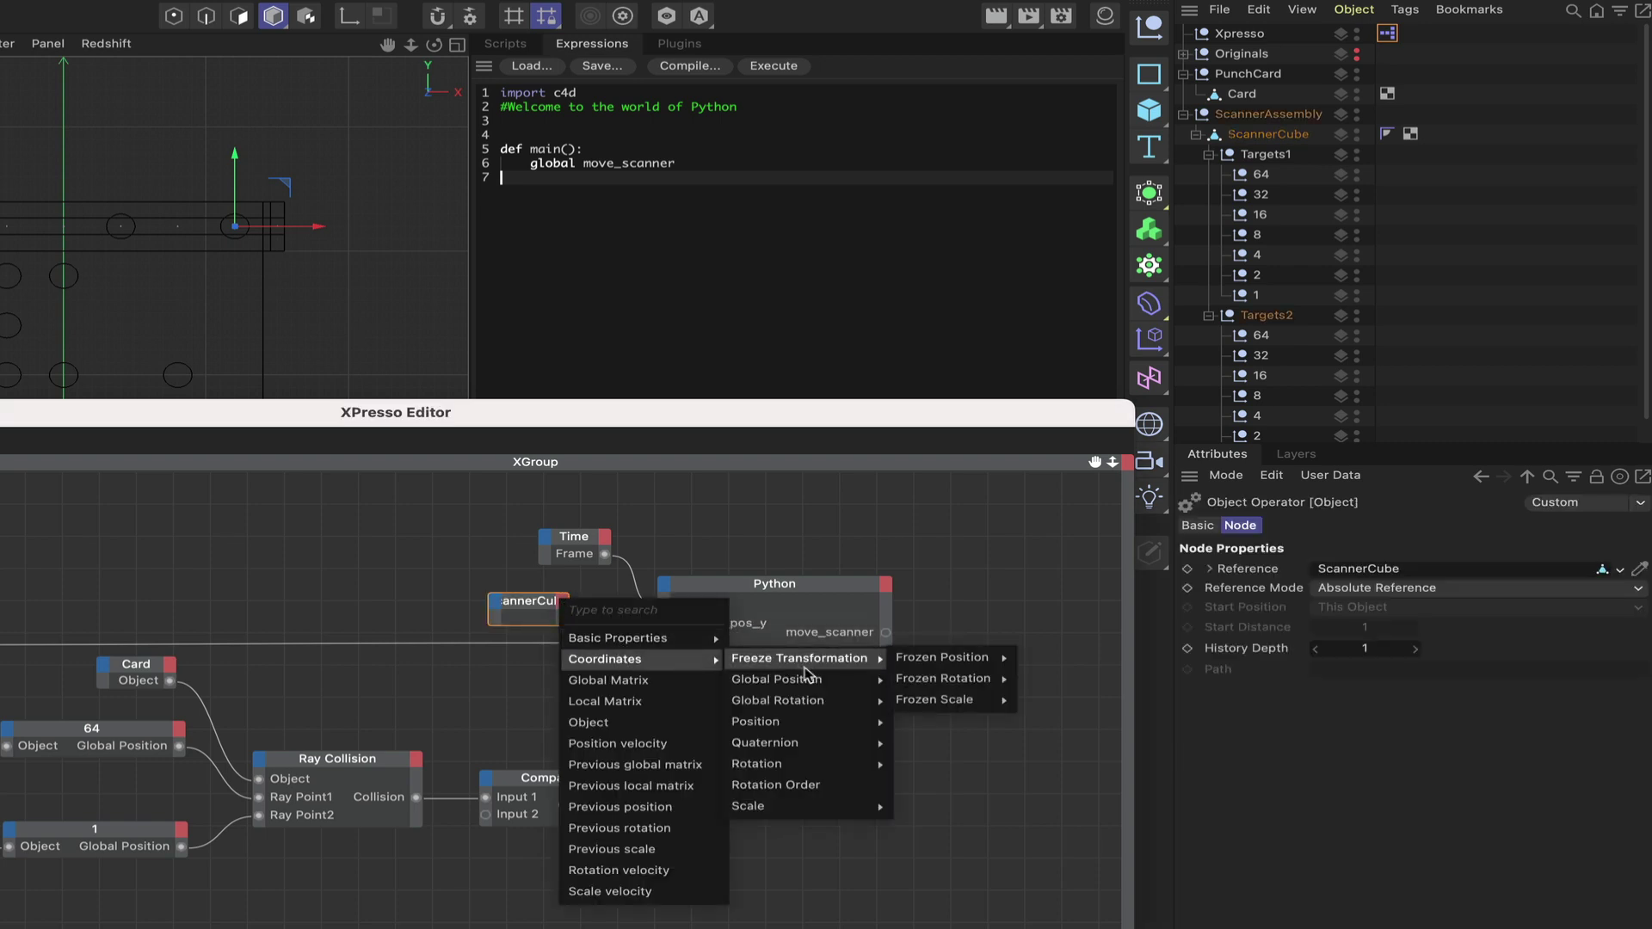
mouse_move(809, 681)
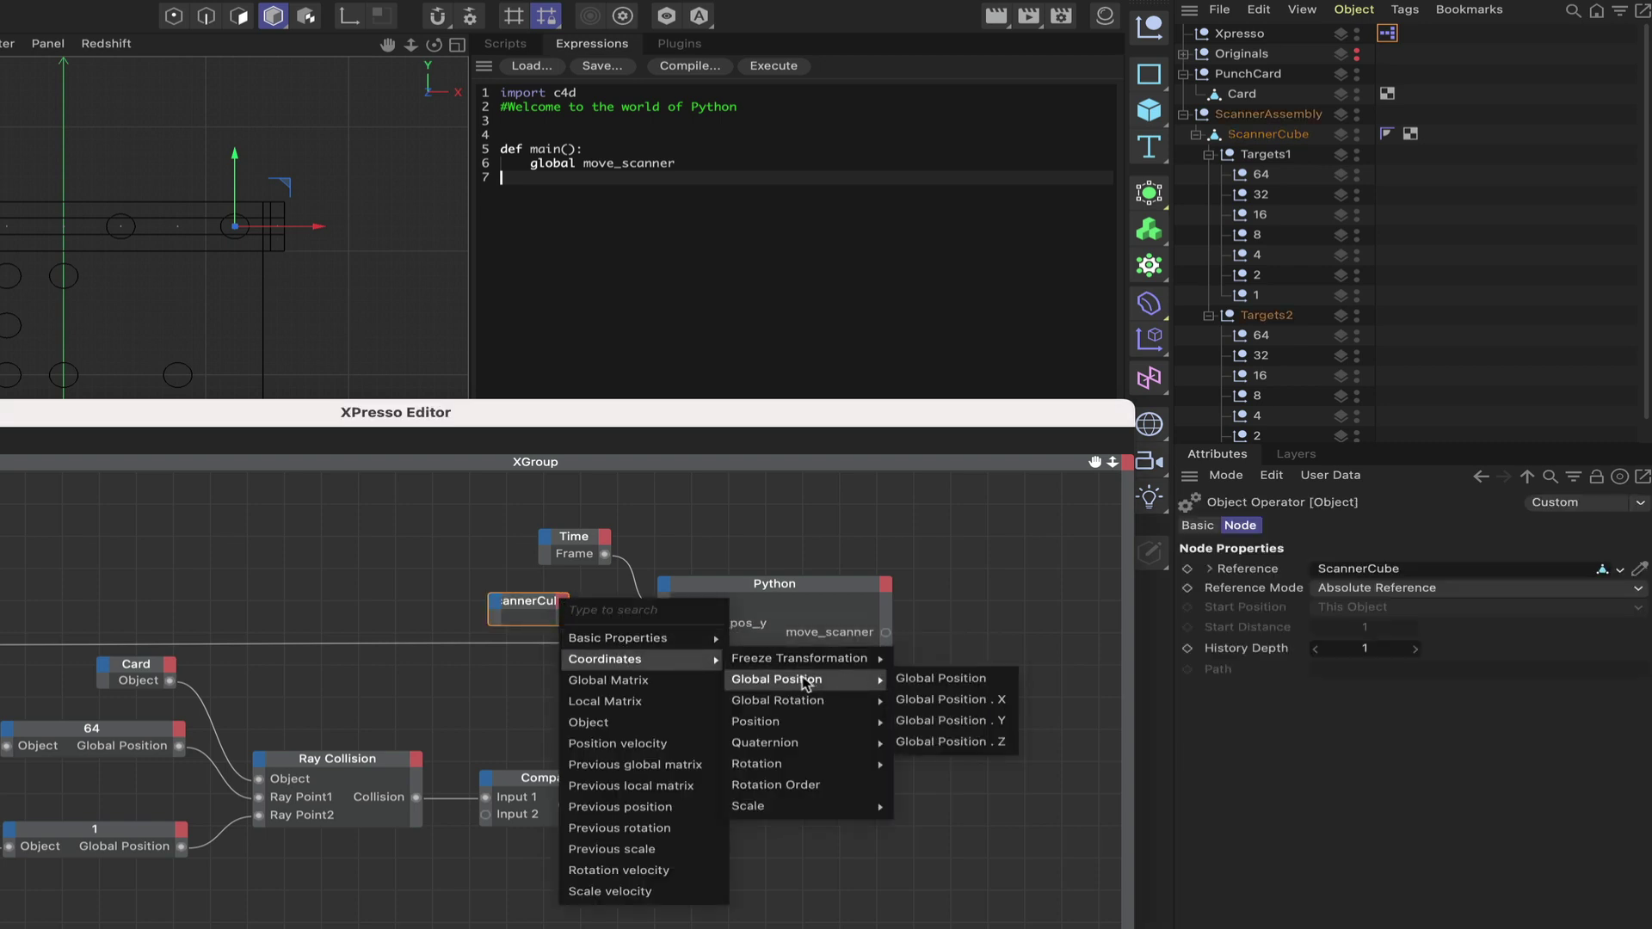
mouse_move(800, 723)
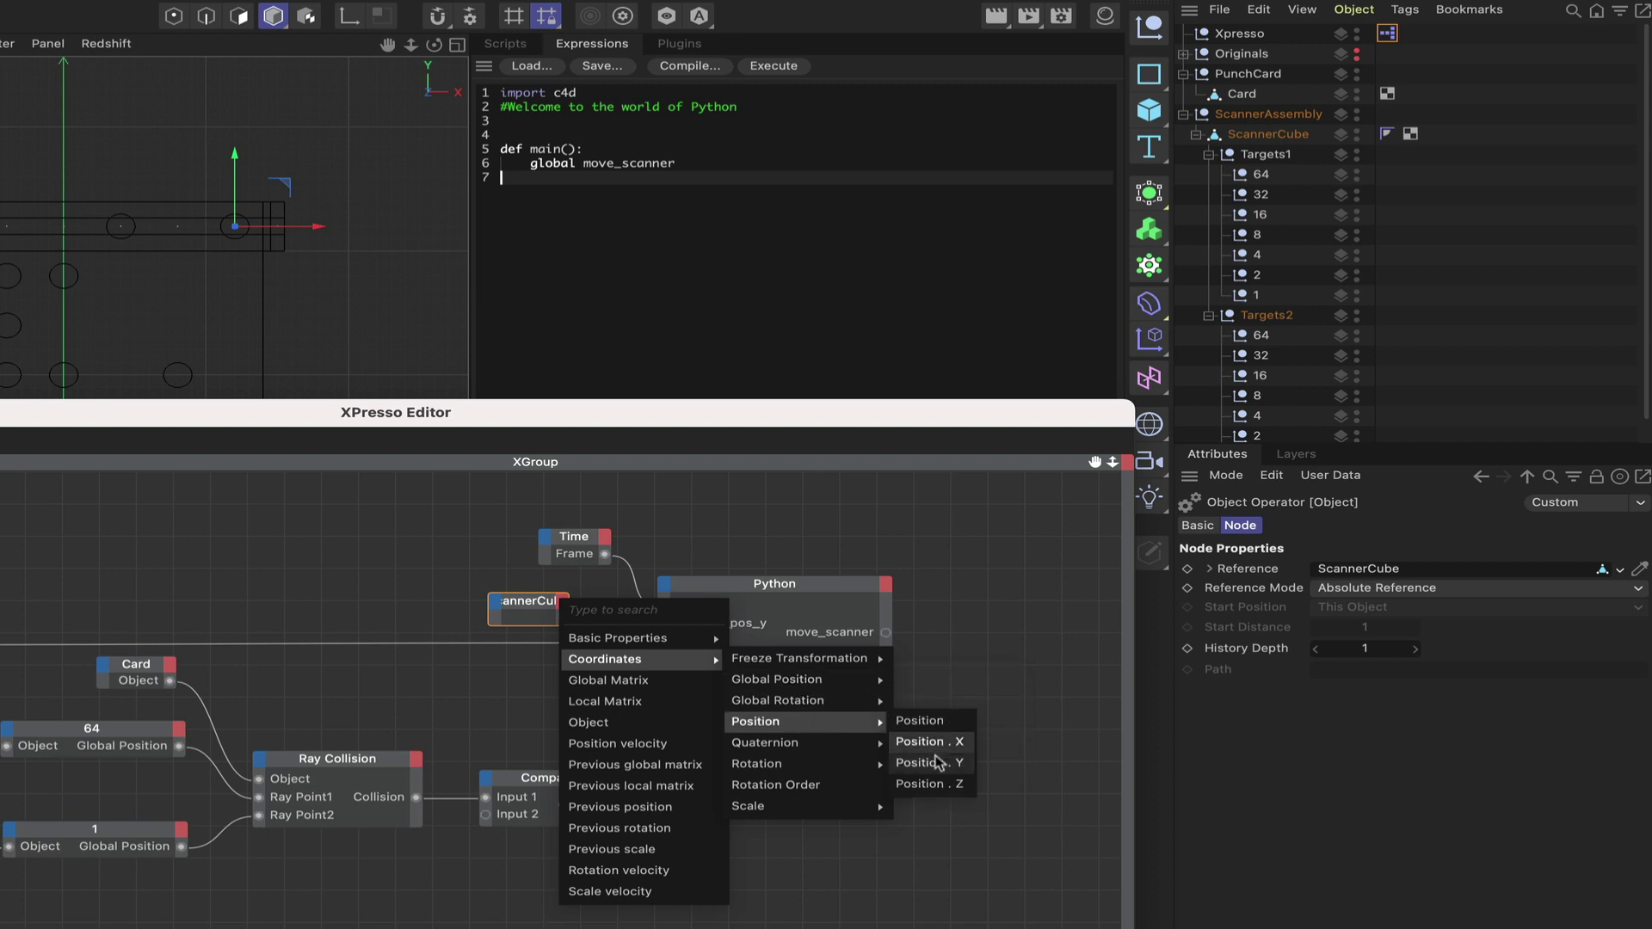
click(938, 763)
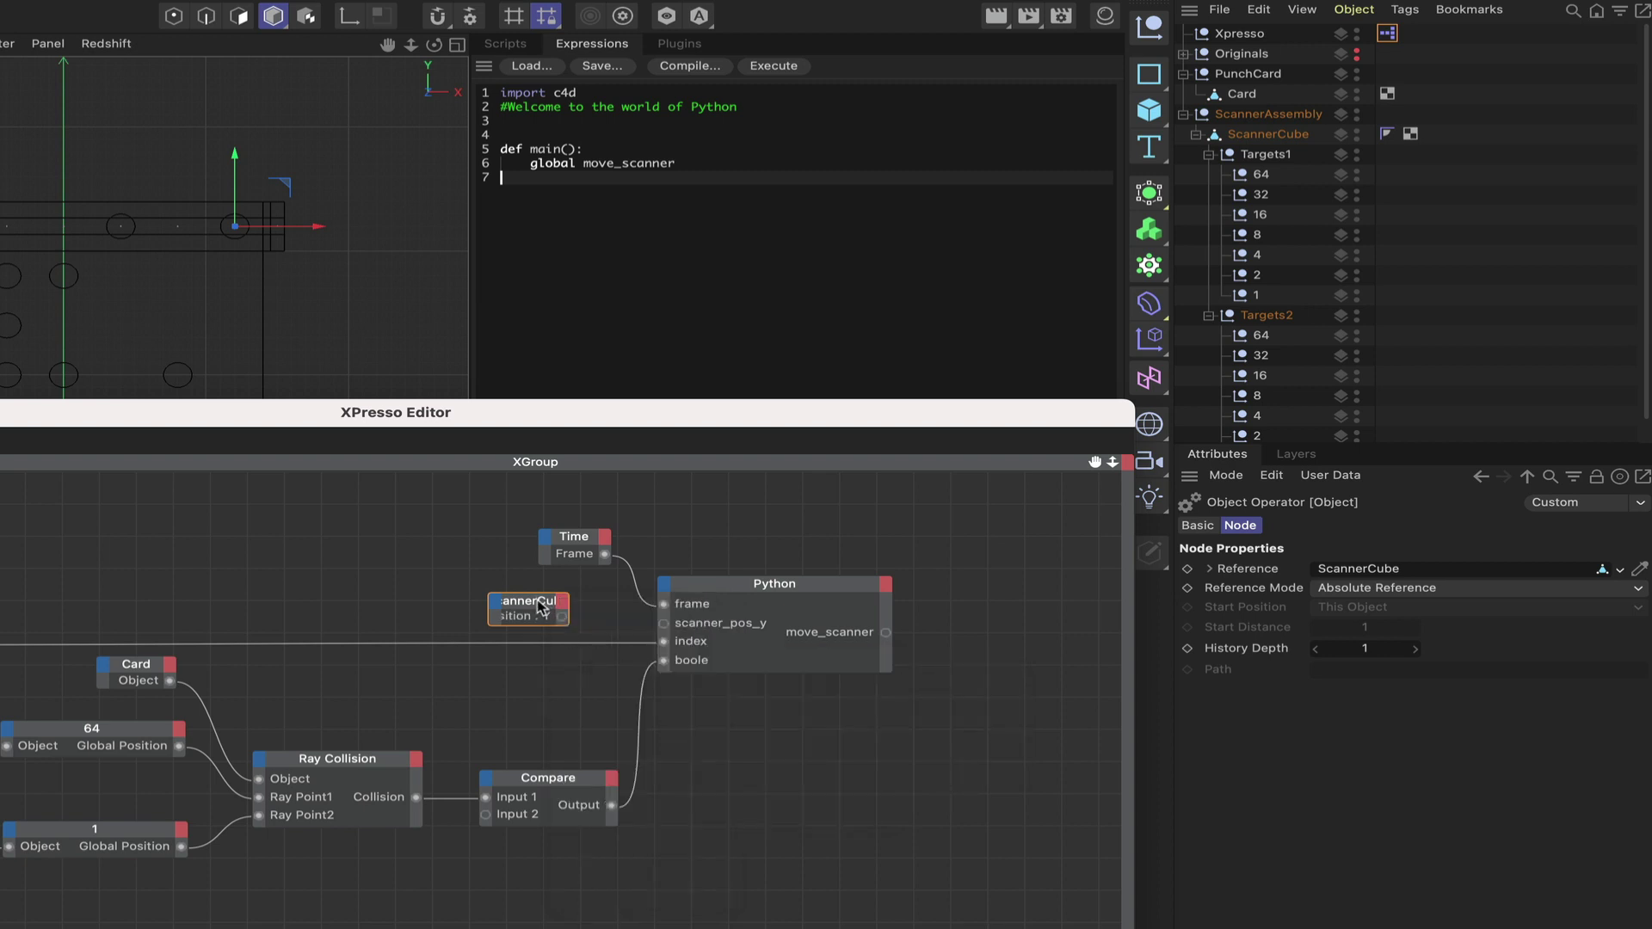
drag(594, 619, 663, 623)
drag(554, 608, 559, 608)
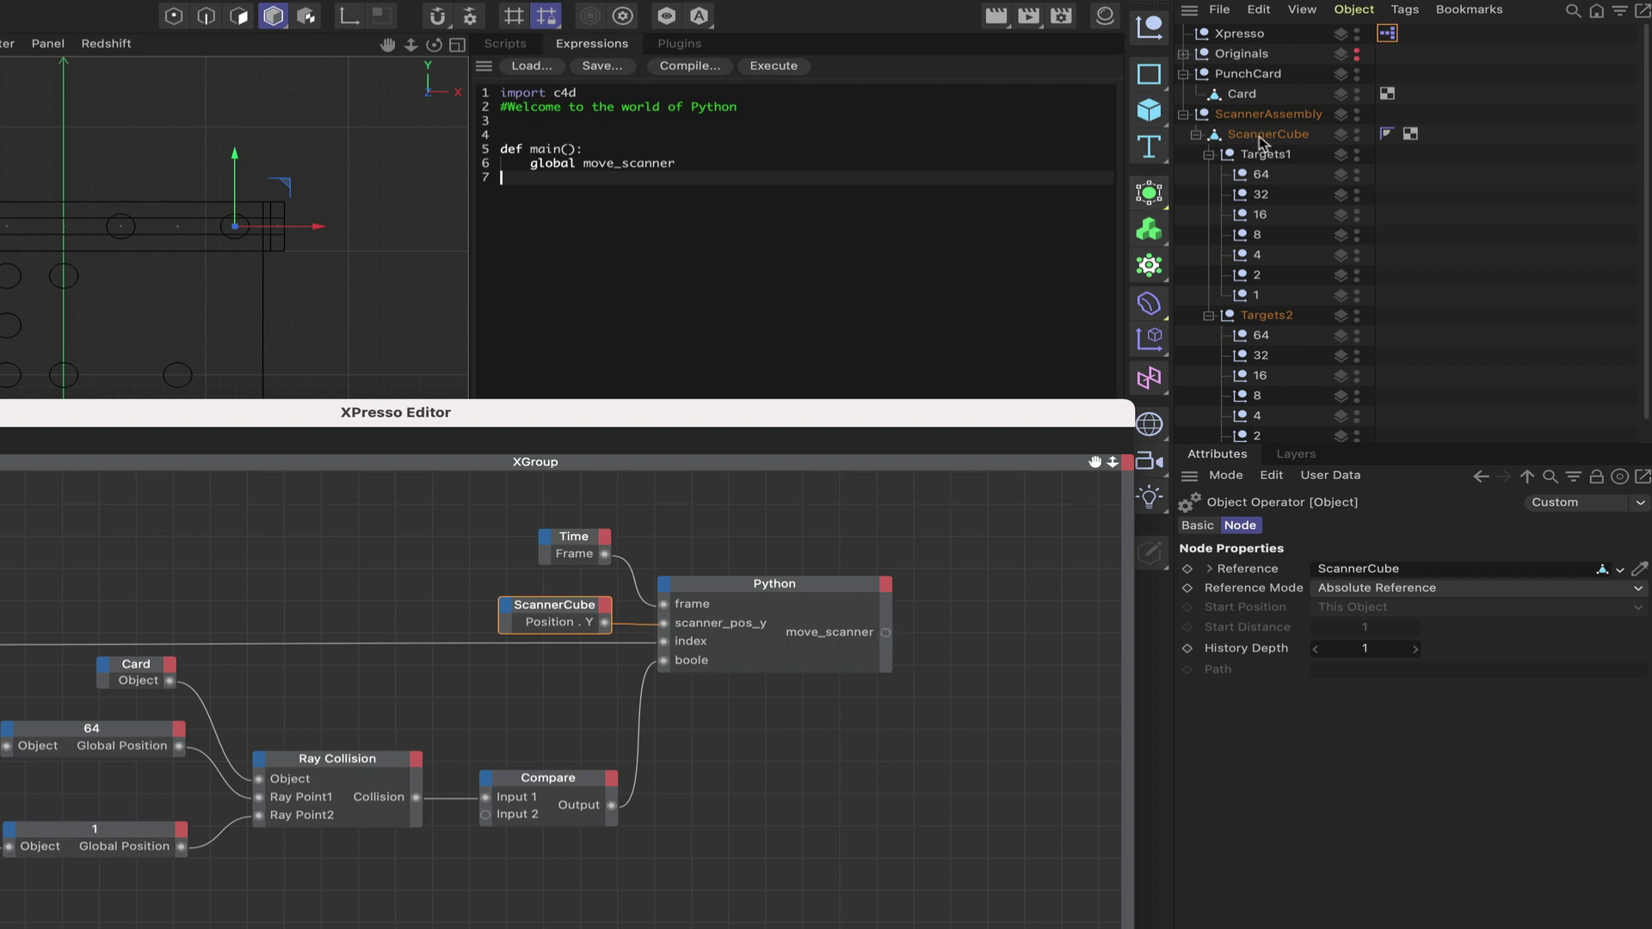
- Add a second ScannerCube node with a Position.Y input port, placed beside the Python node
drag(1259, 140, 989, 648)
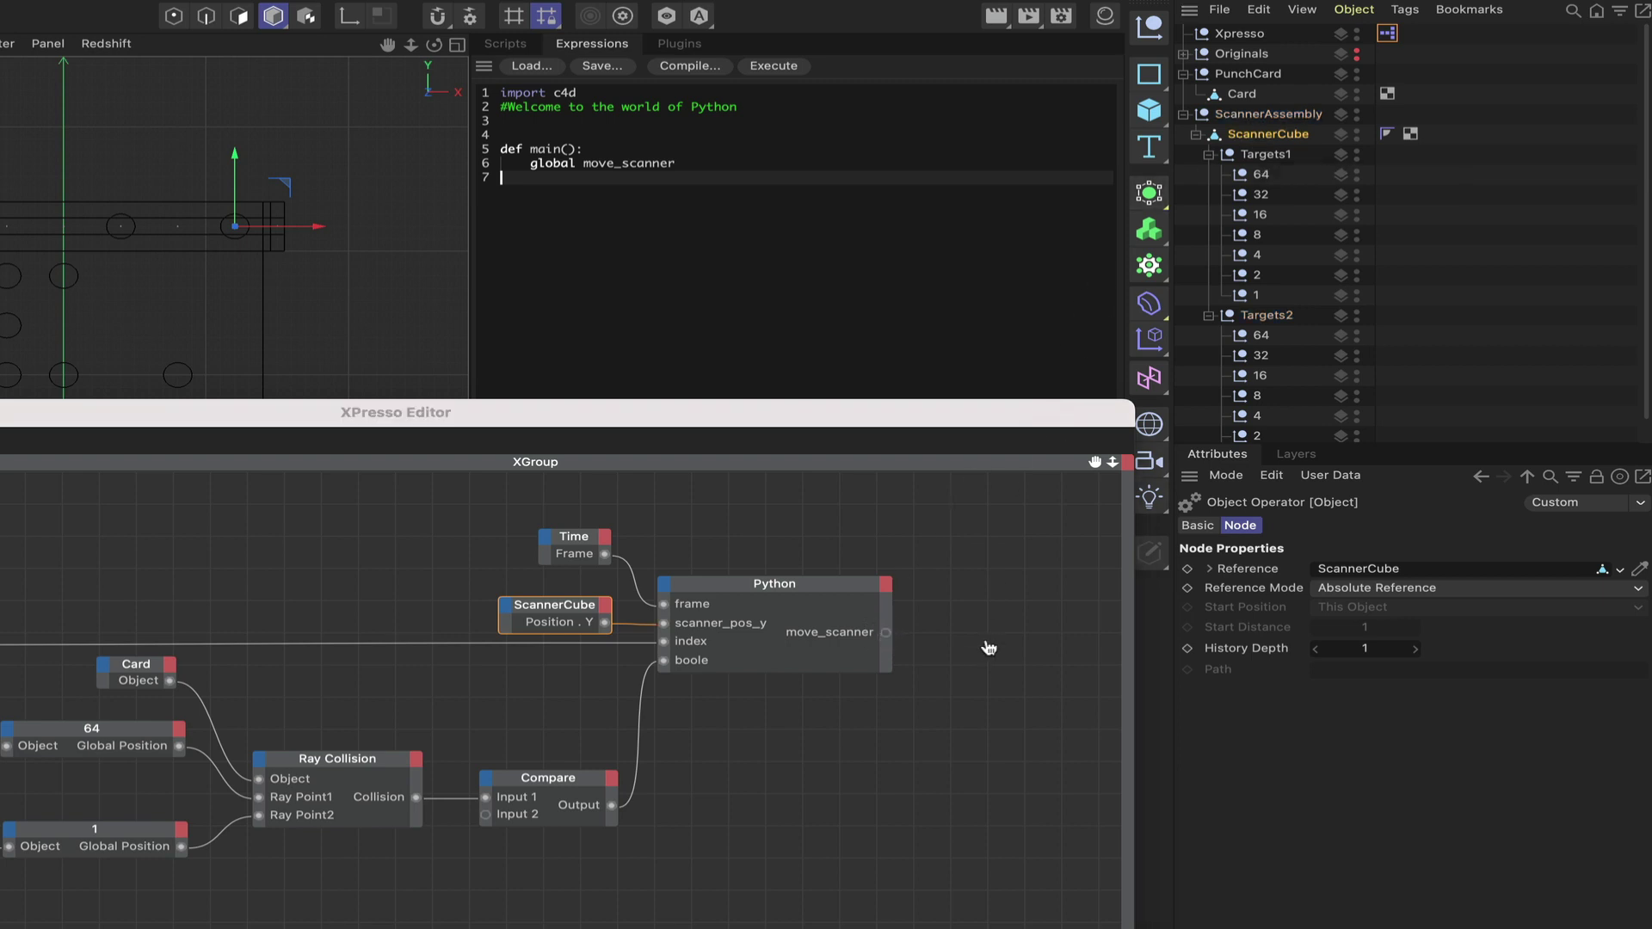
click(959, 624)
mouse_move(996, 691)
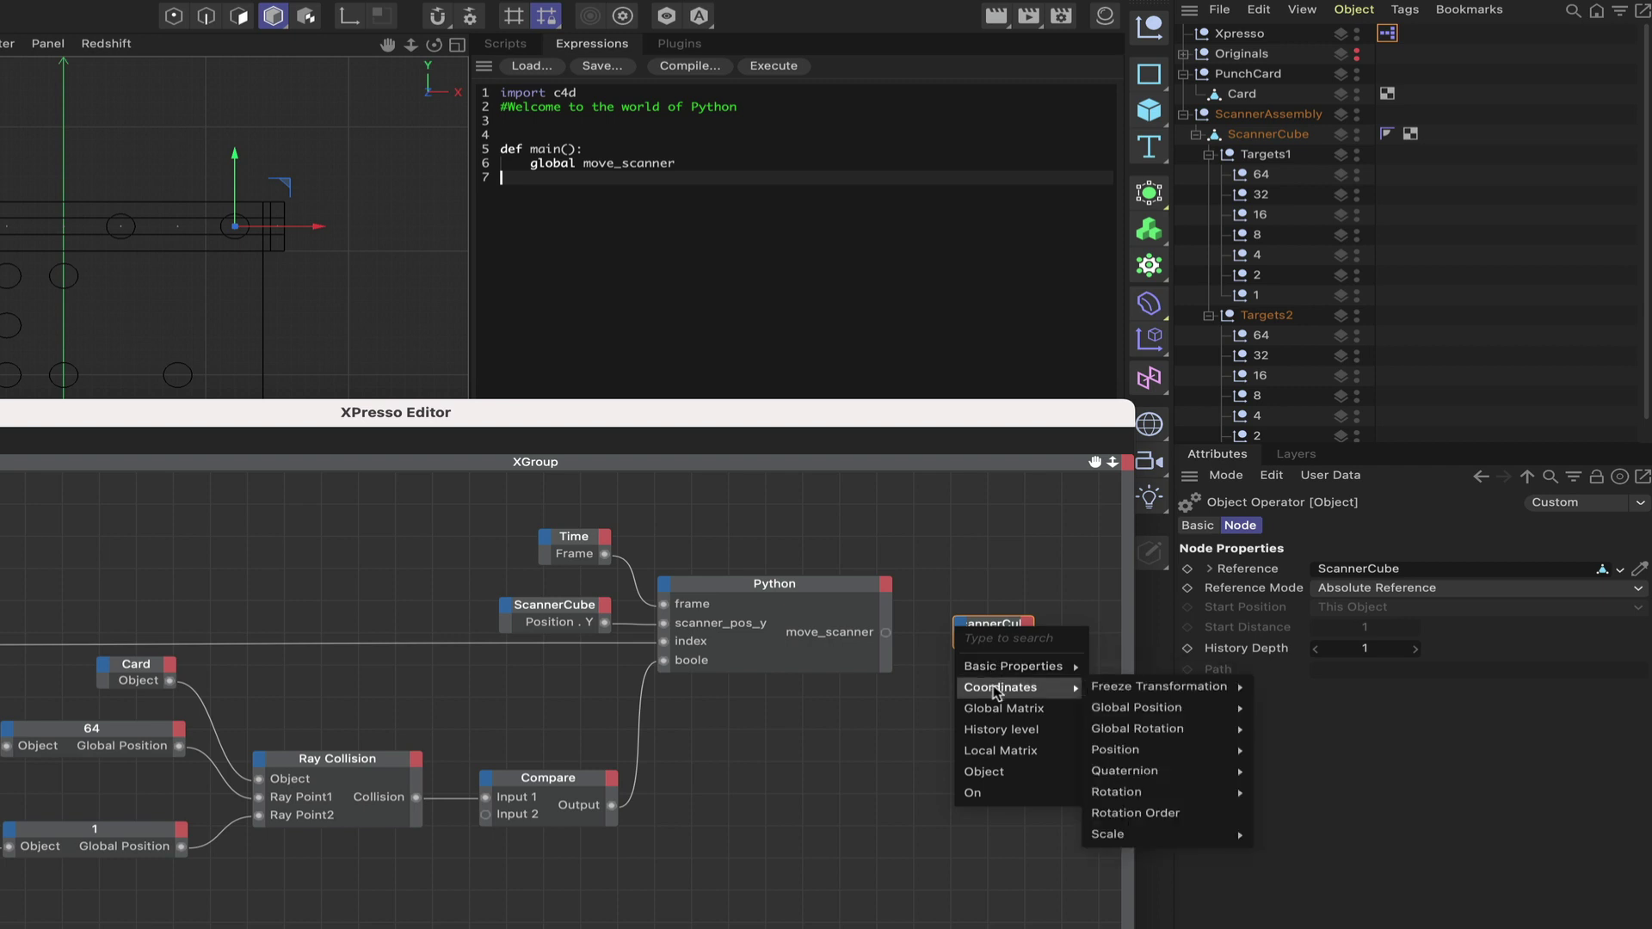
mouse_move(1118, 749)
click(1288, 791)
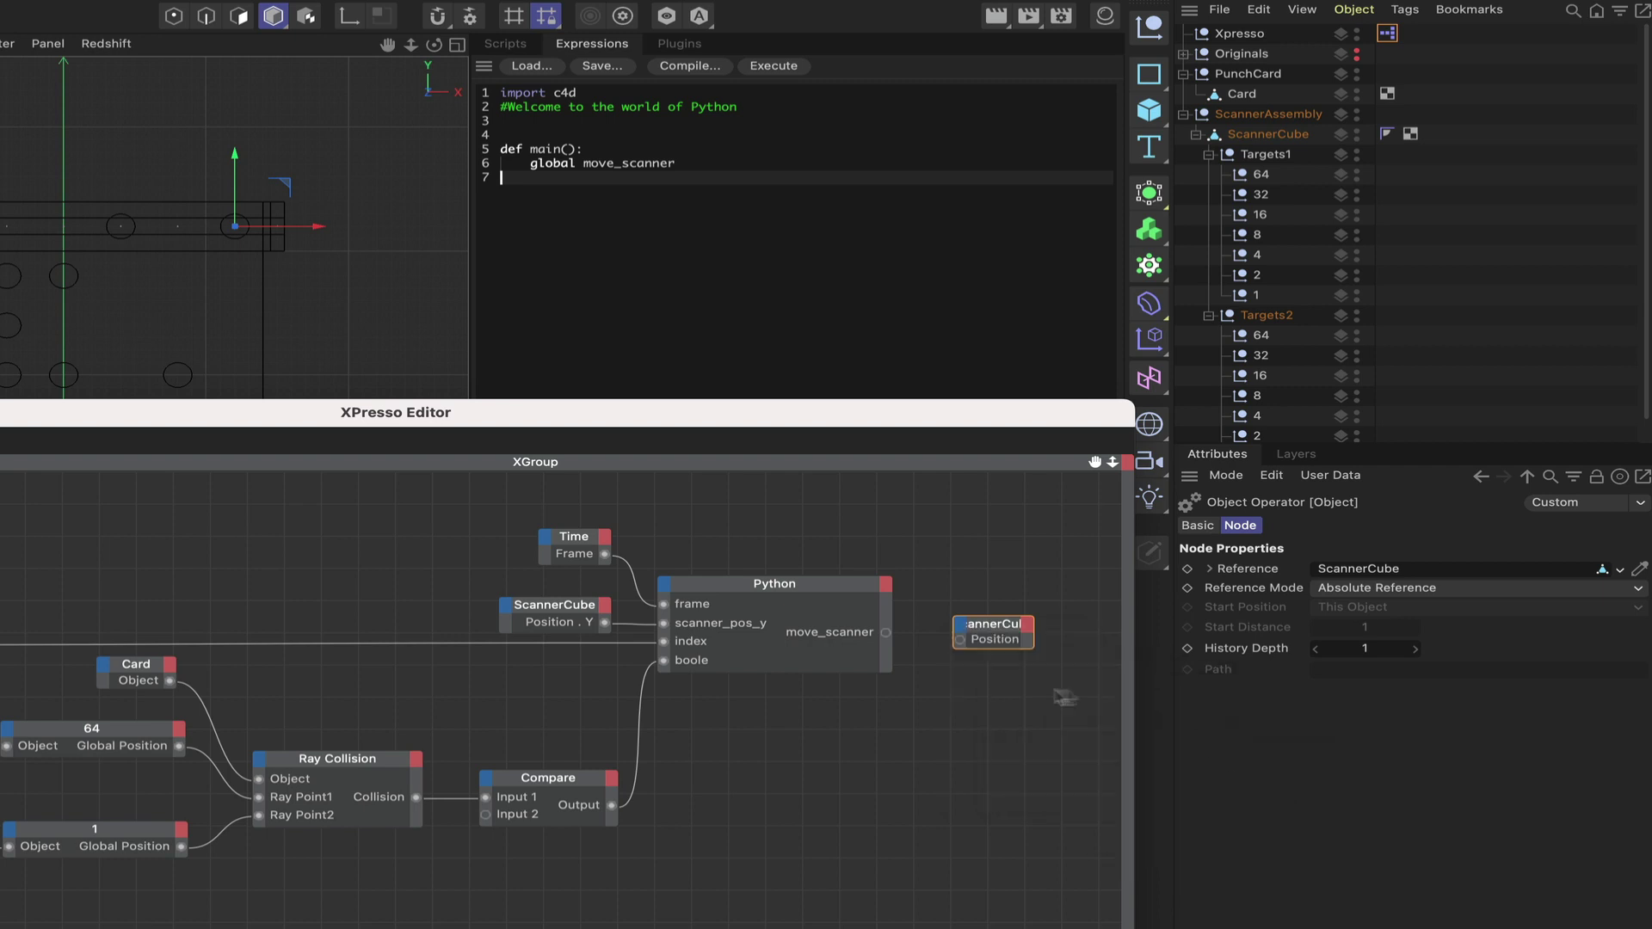
click(994, 618)
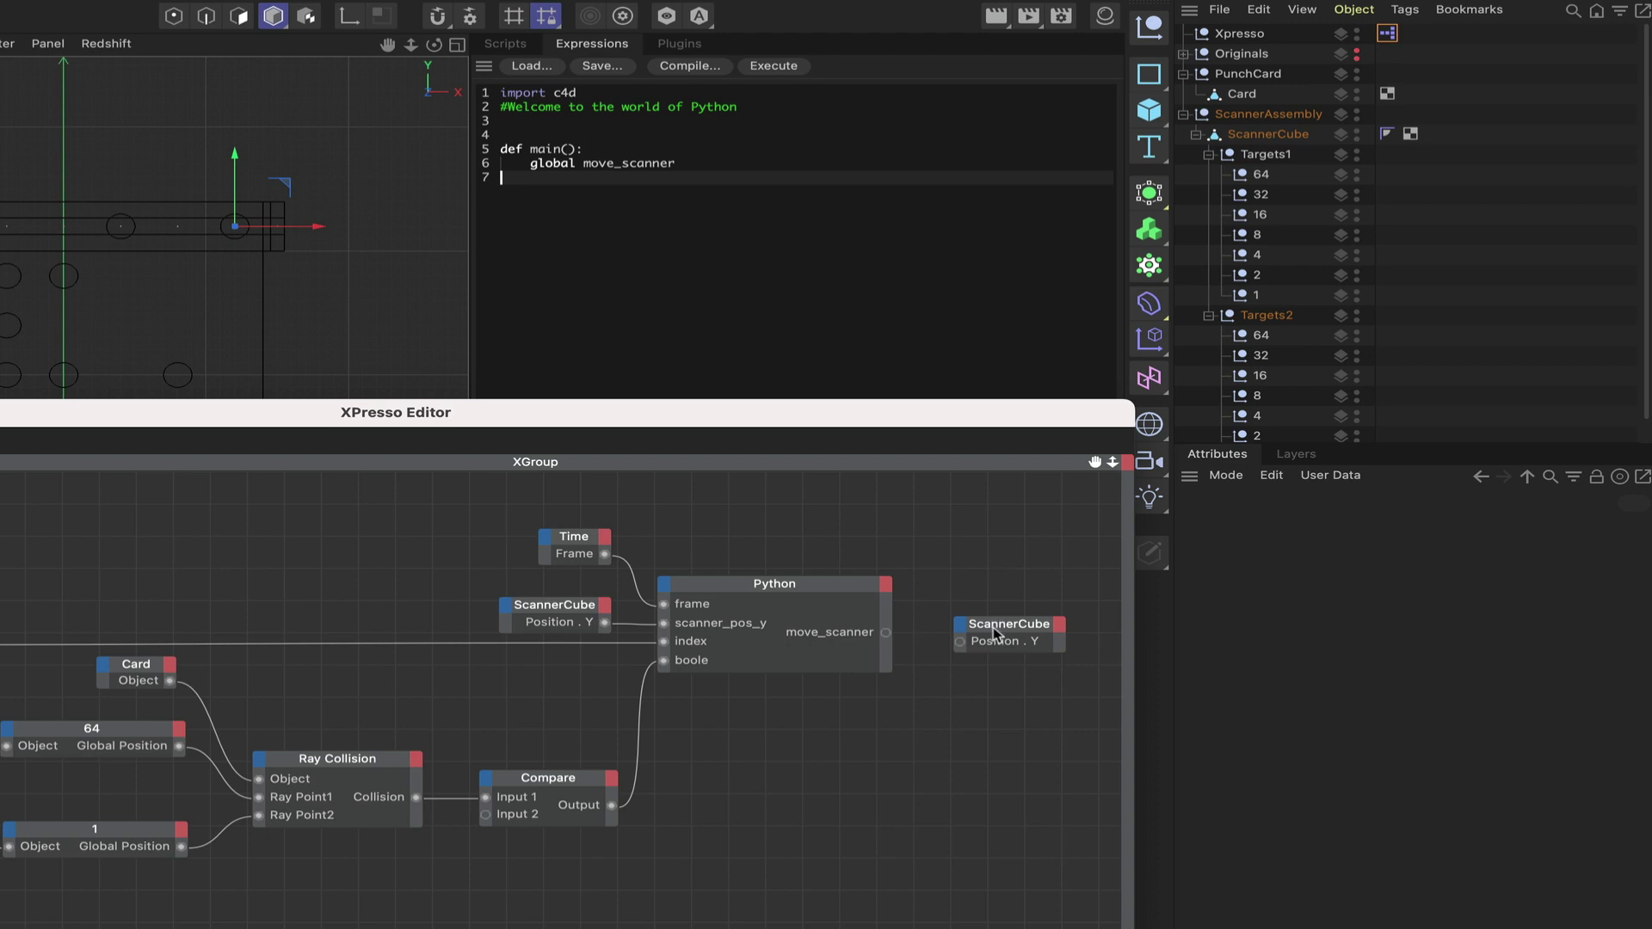
drag(994, 634, 1002, 628)
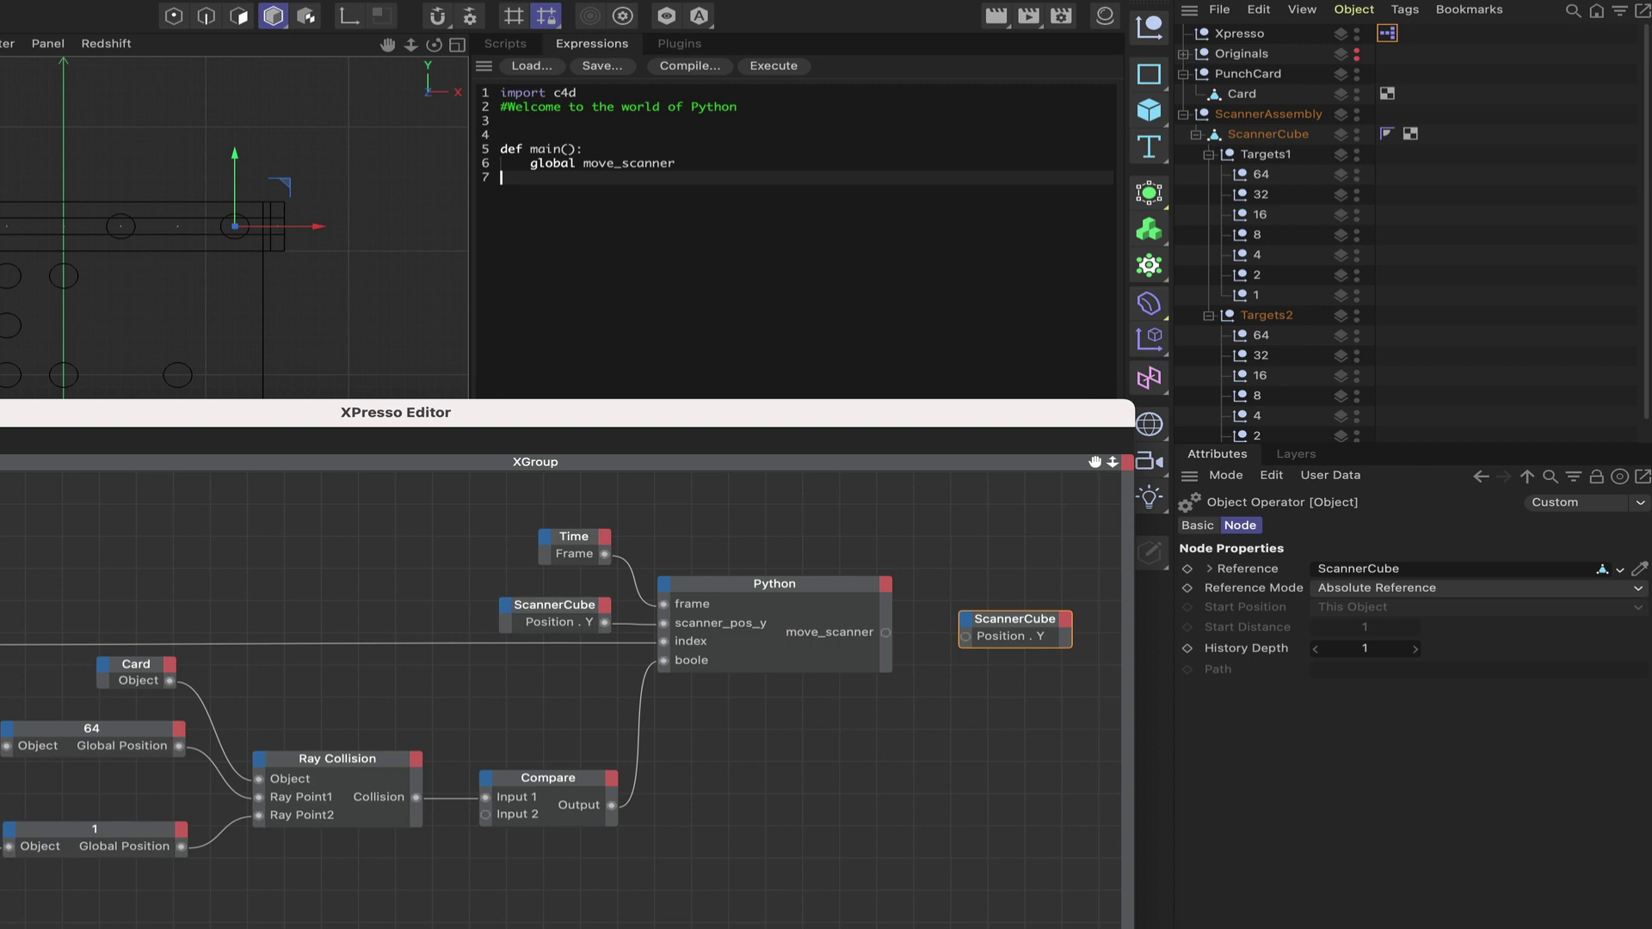
- Close the XPresso graph, open a new line below move_scanner, and clear the console
click(251, 368)
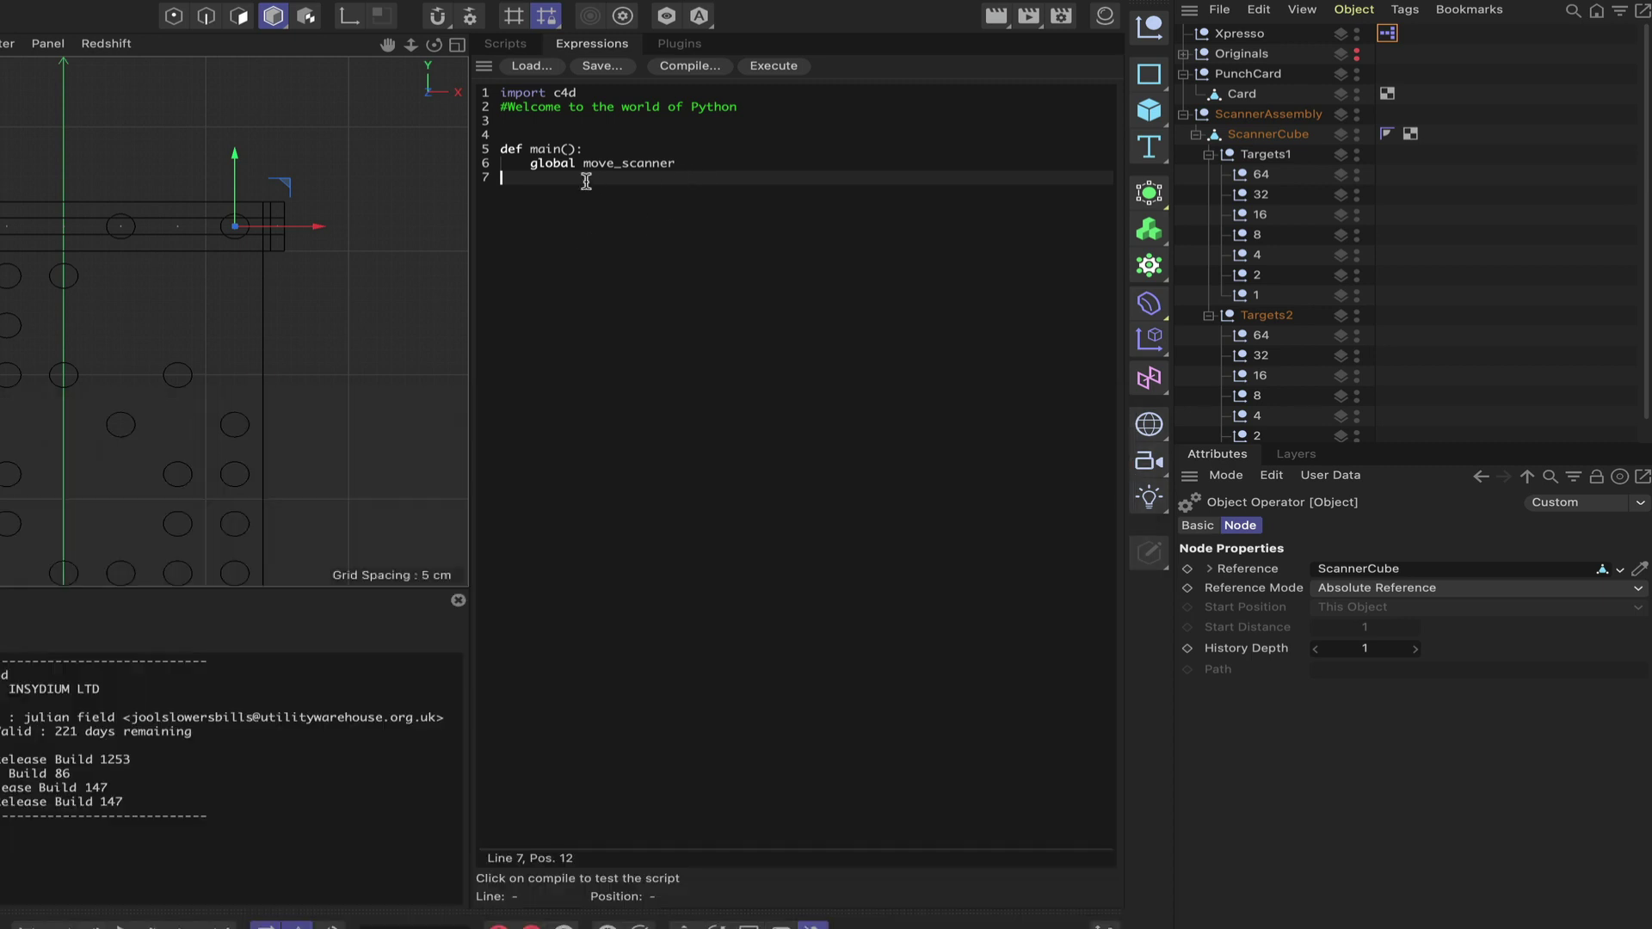
click(724, 163)
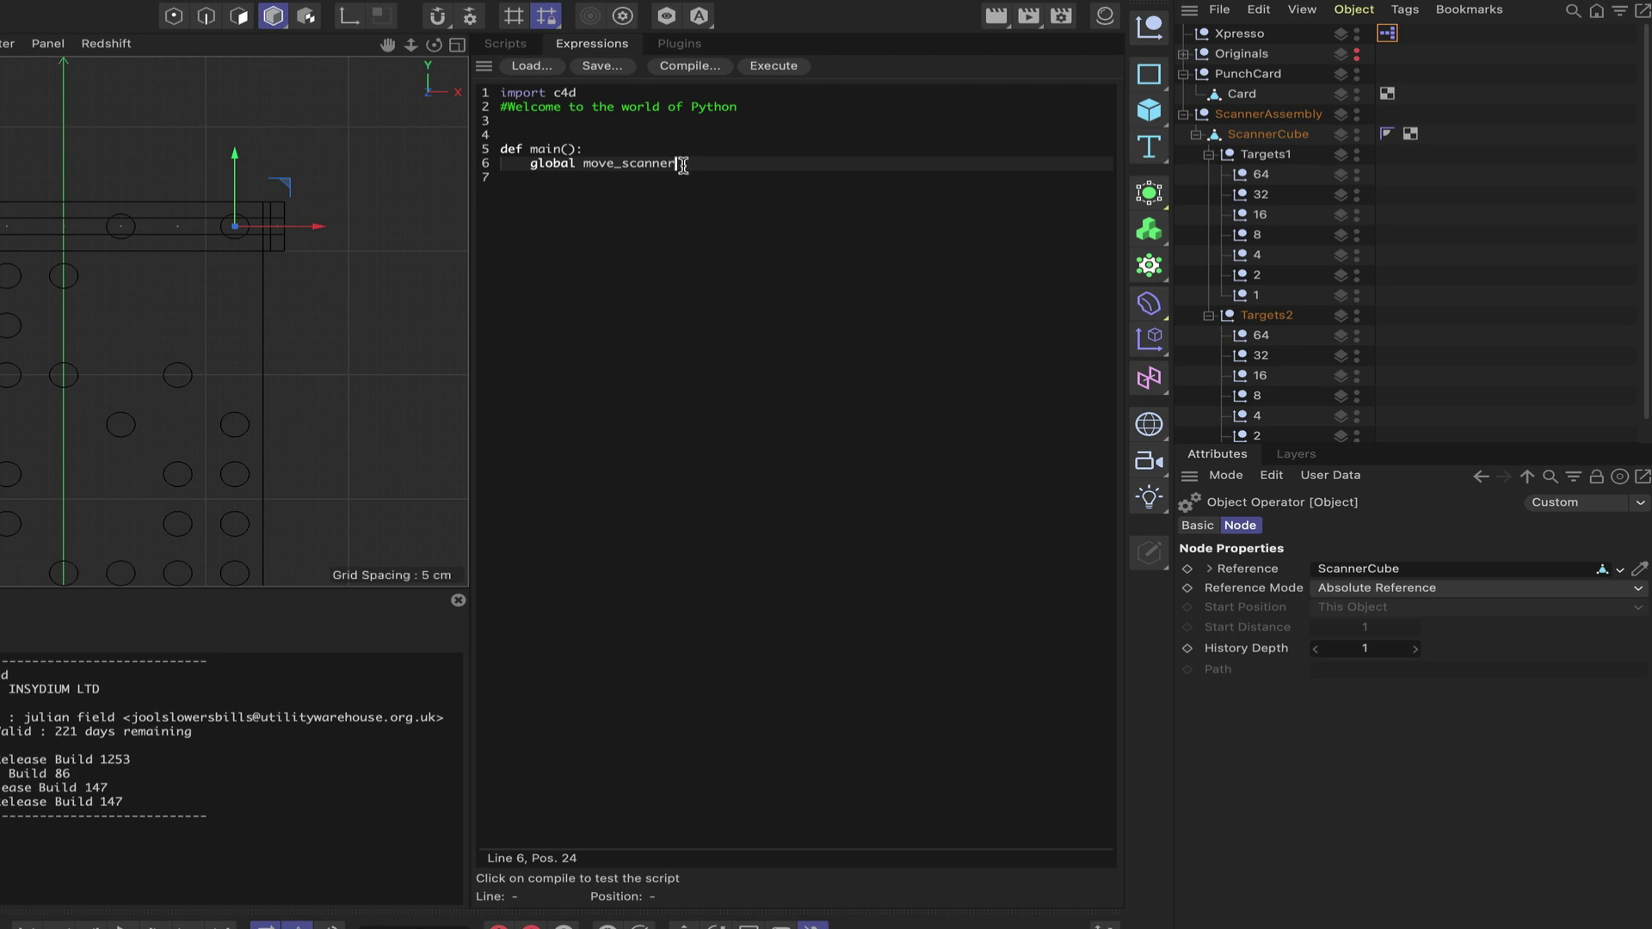
key(Return)
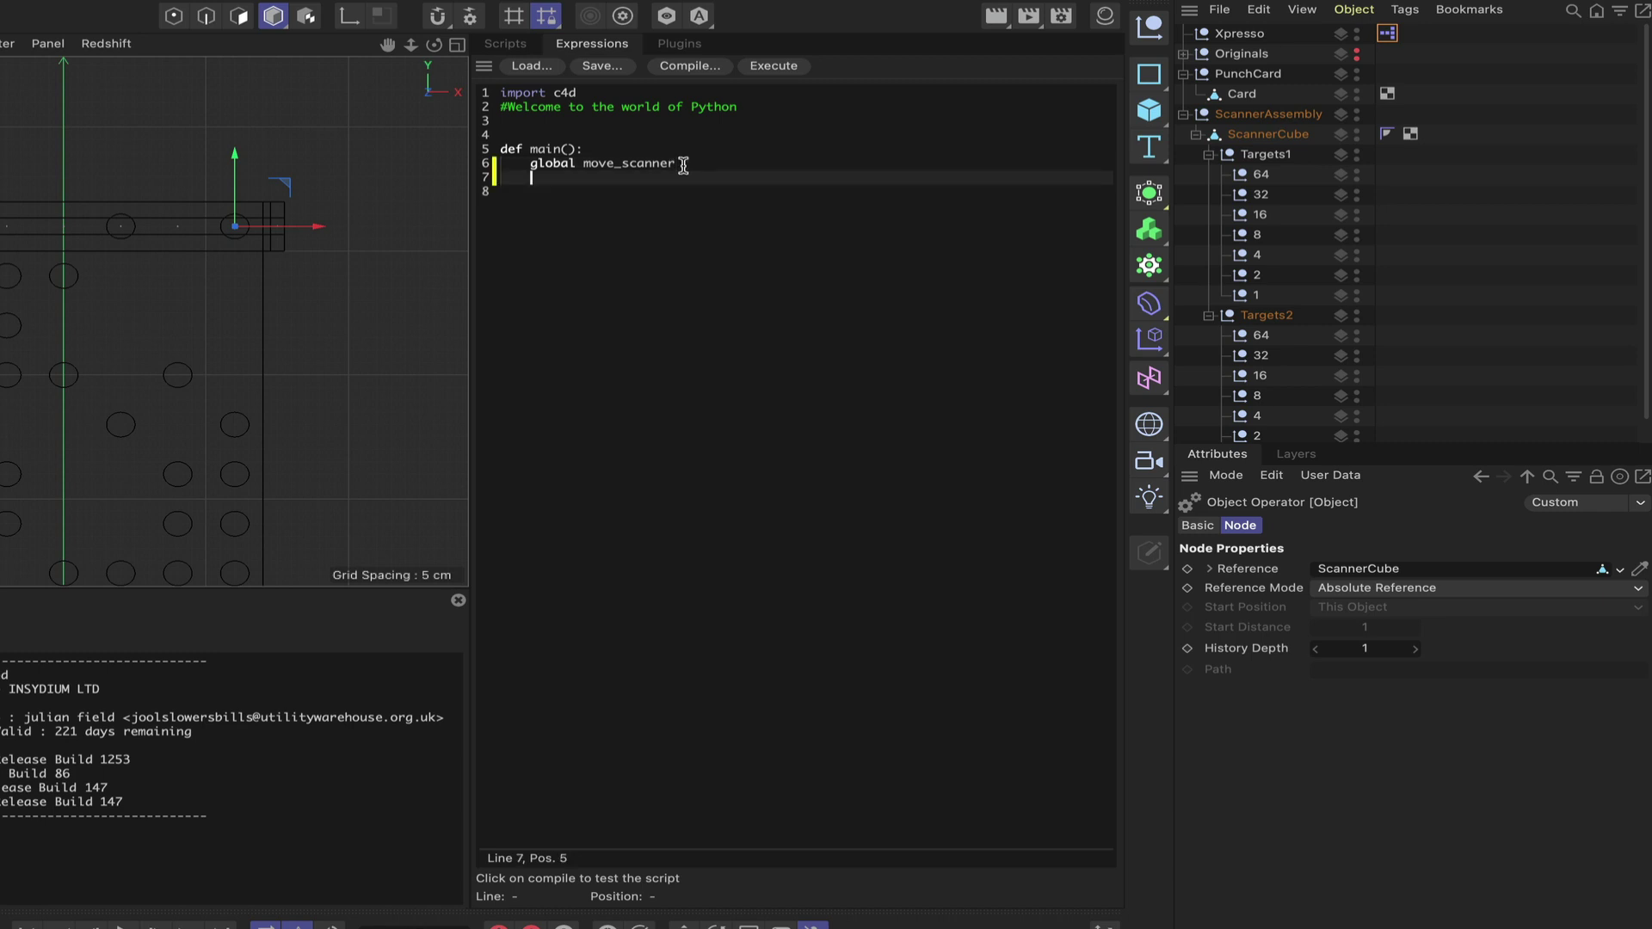
click(457, 601)
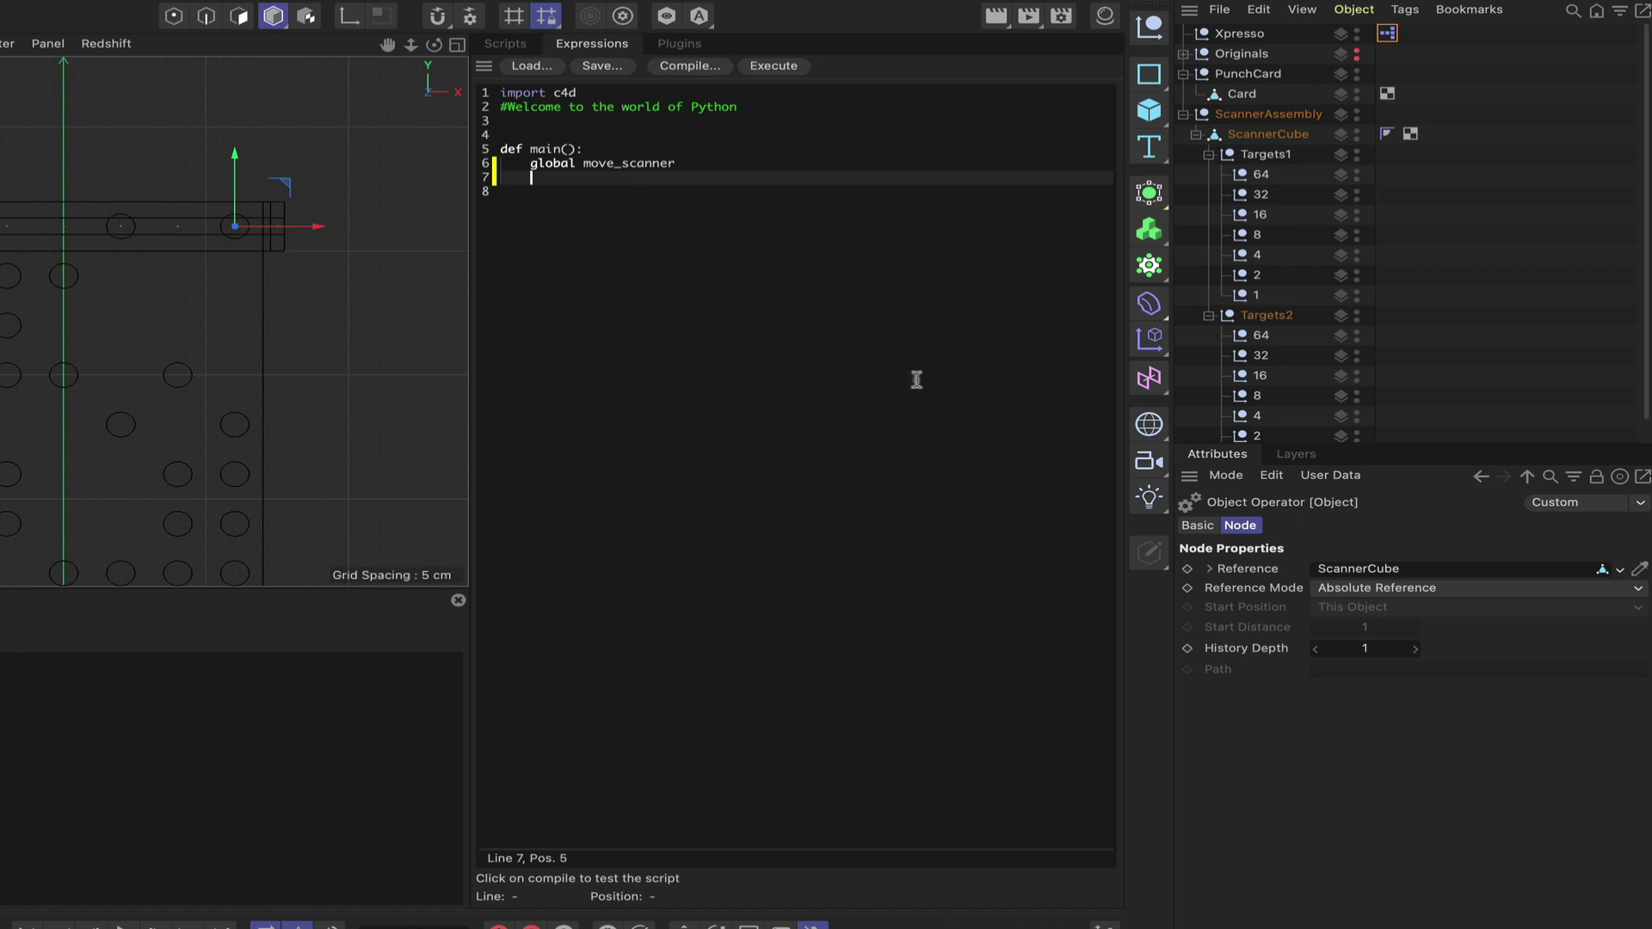
- Declare globals current_spy, binary, value, trigger and start_time on separate lines
text(al; )
text(current_spy)
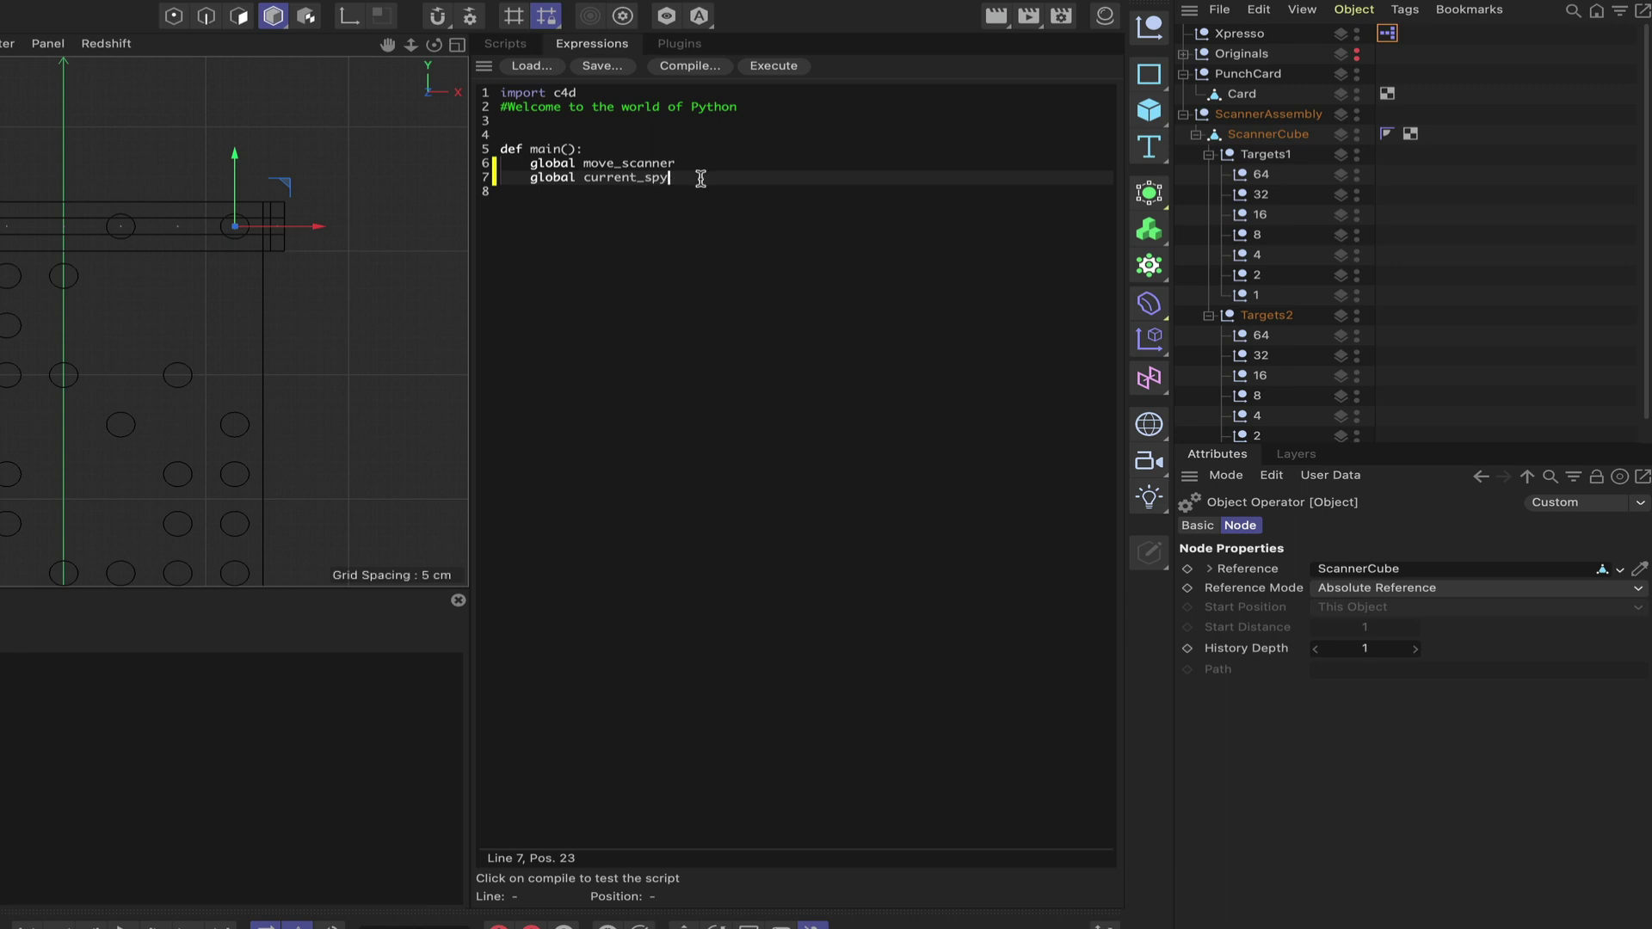
key(Return)
text(global binar)
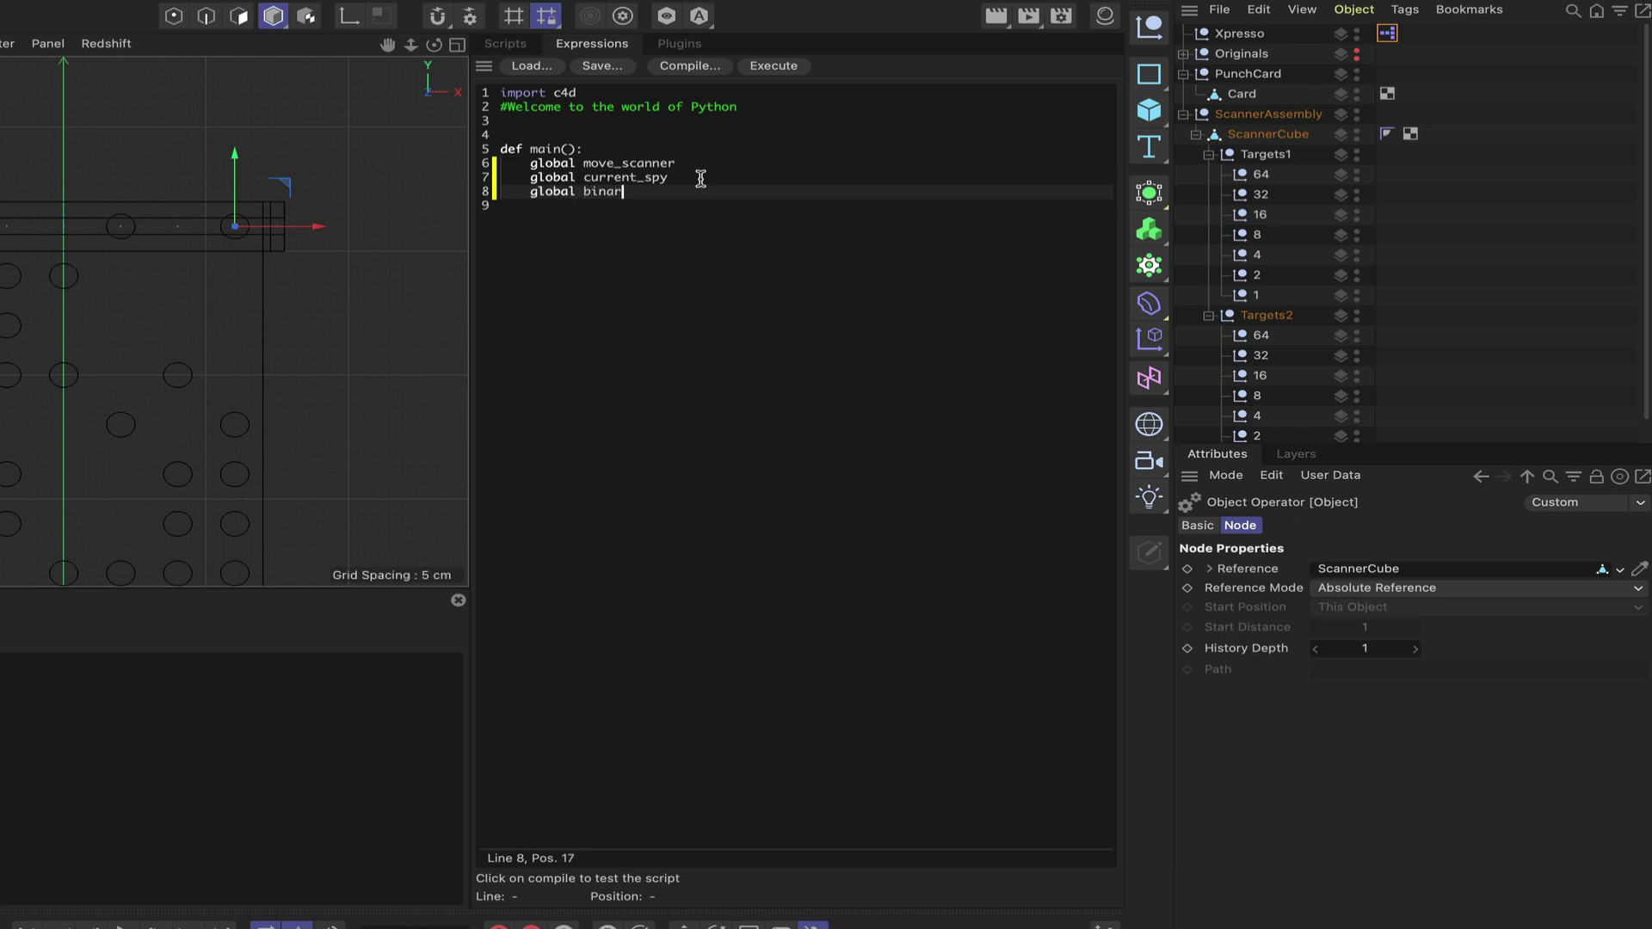
text(y)
key(Return)
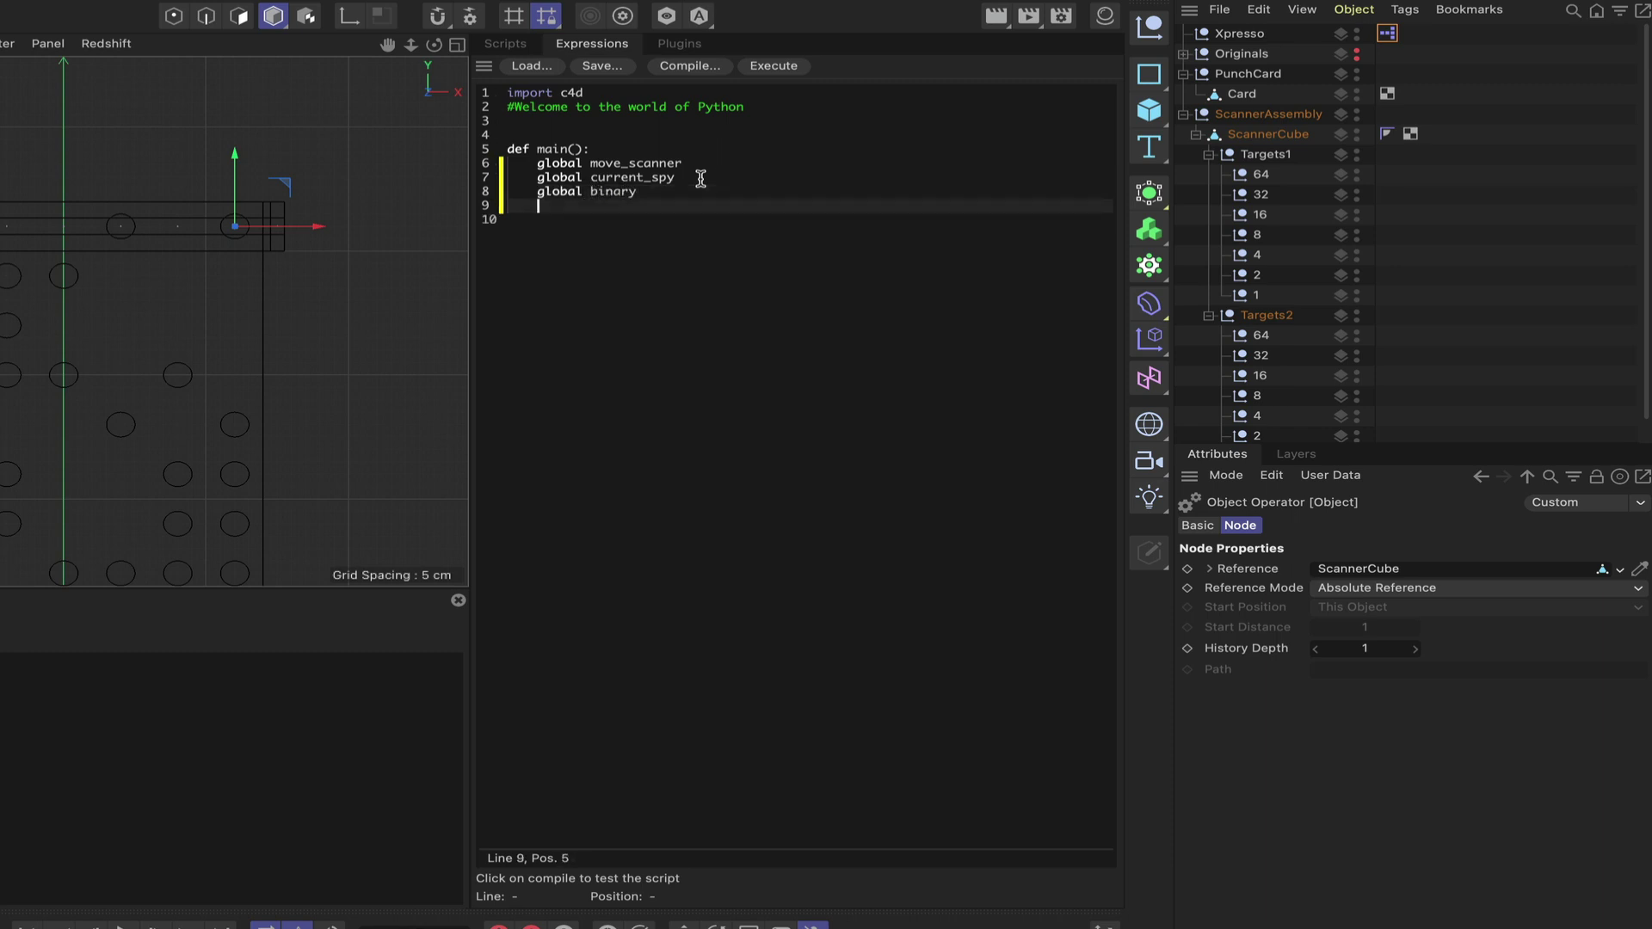
text(global value)
key(Return)
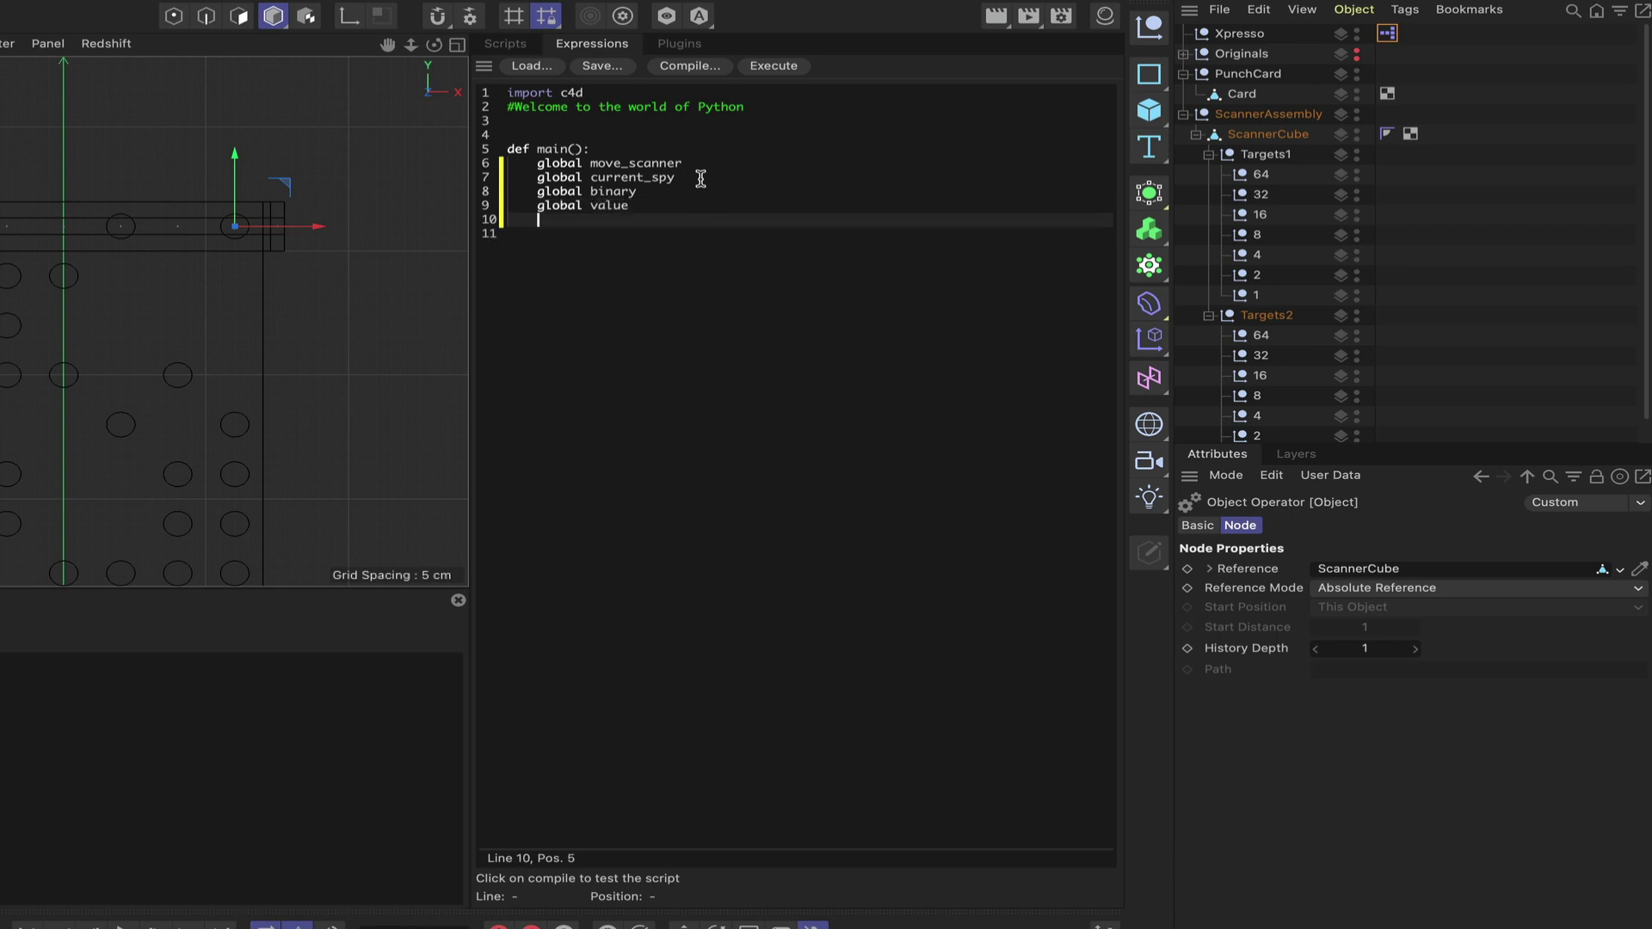
text(global trigger)
key(Return)
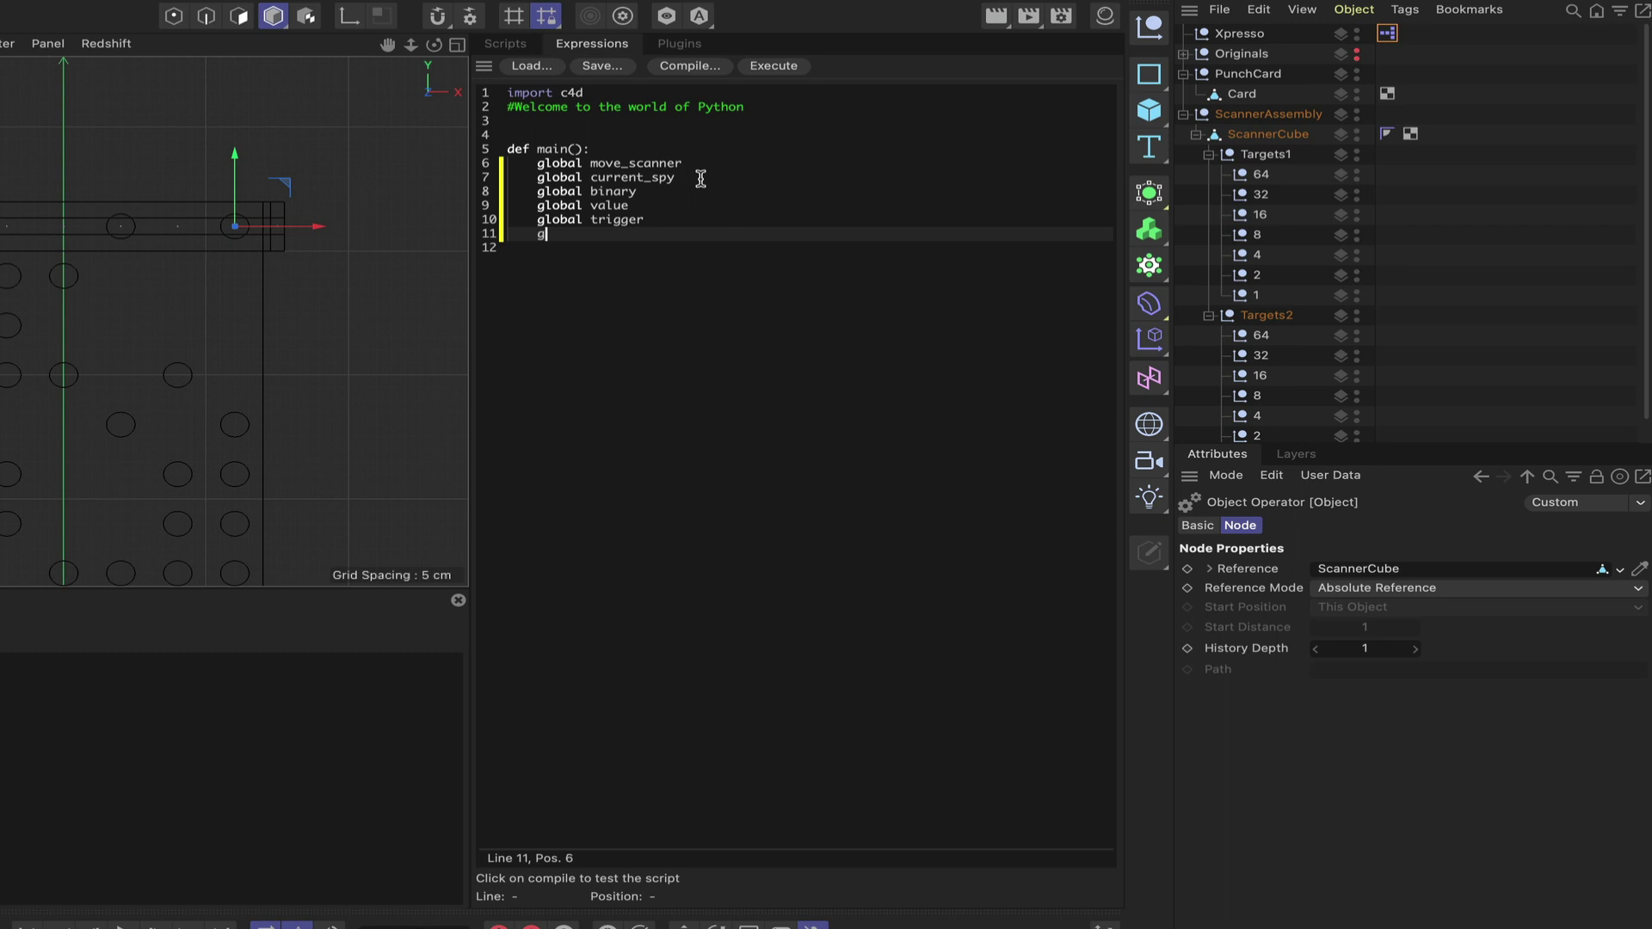
text(global start_time)
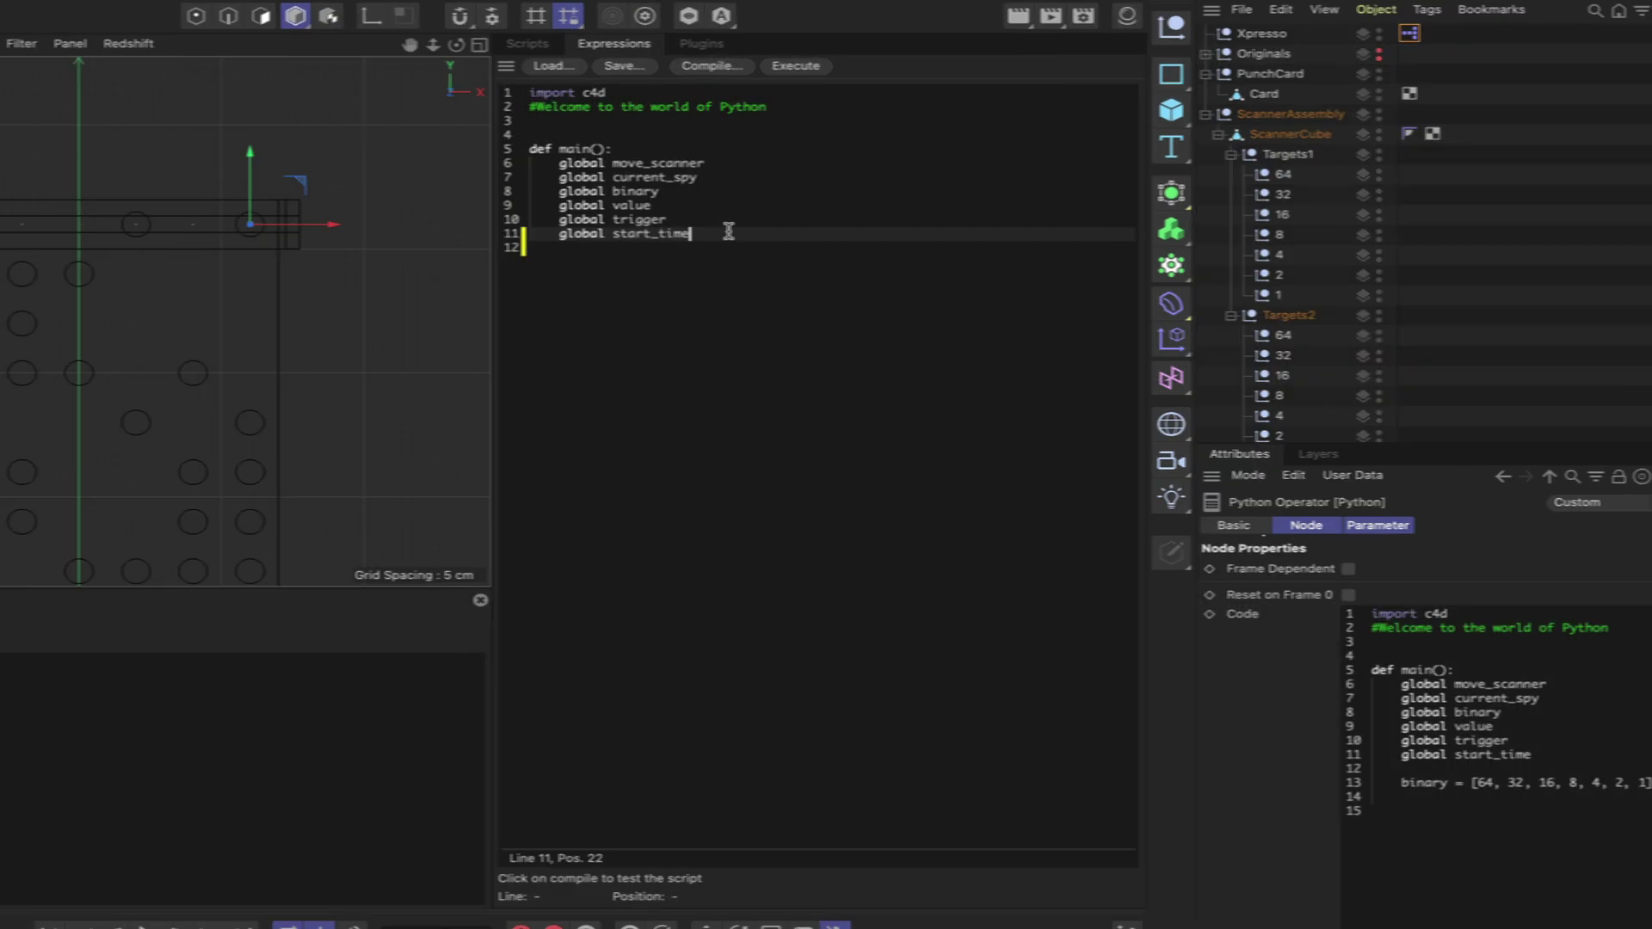
- Type binary = [64, 32, 16, 8, 4, 2, 1] below the globals, fixing a typo
key(Return)
key(Return)
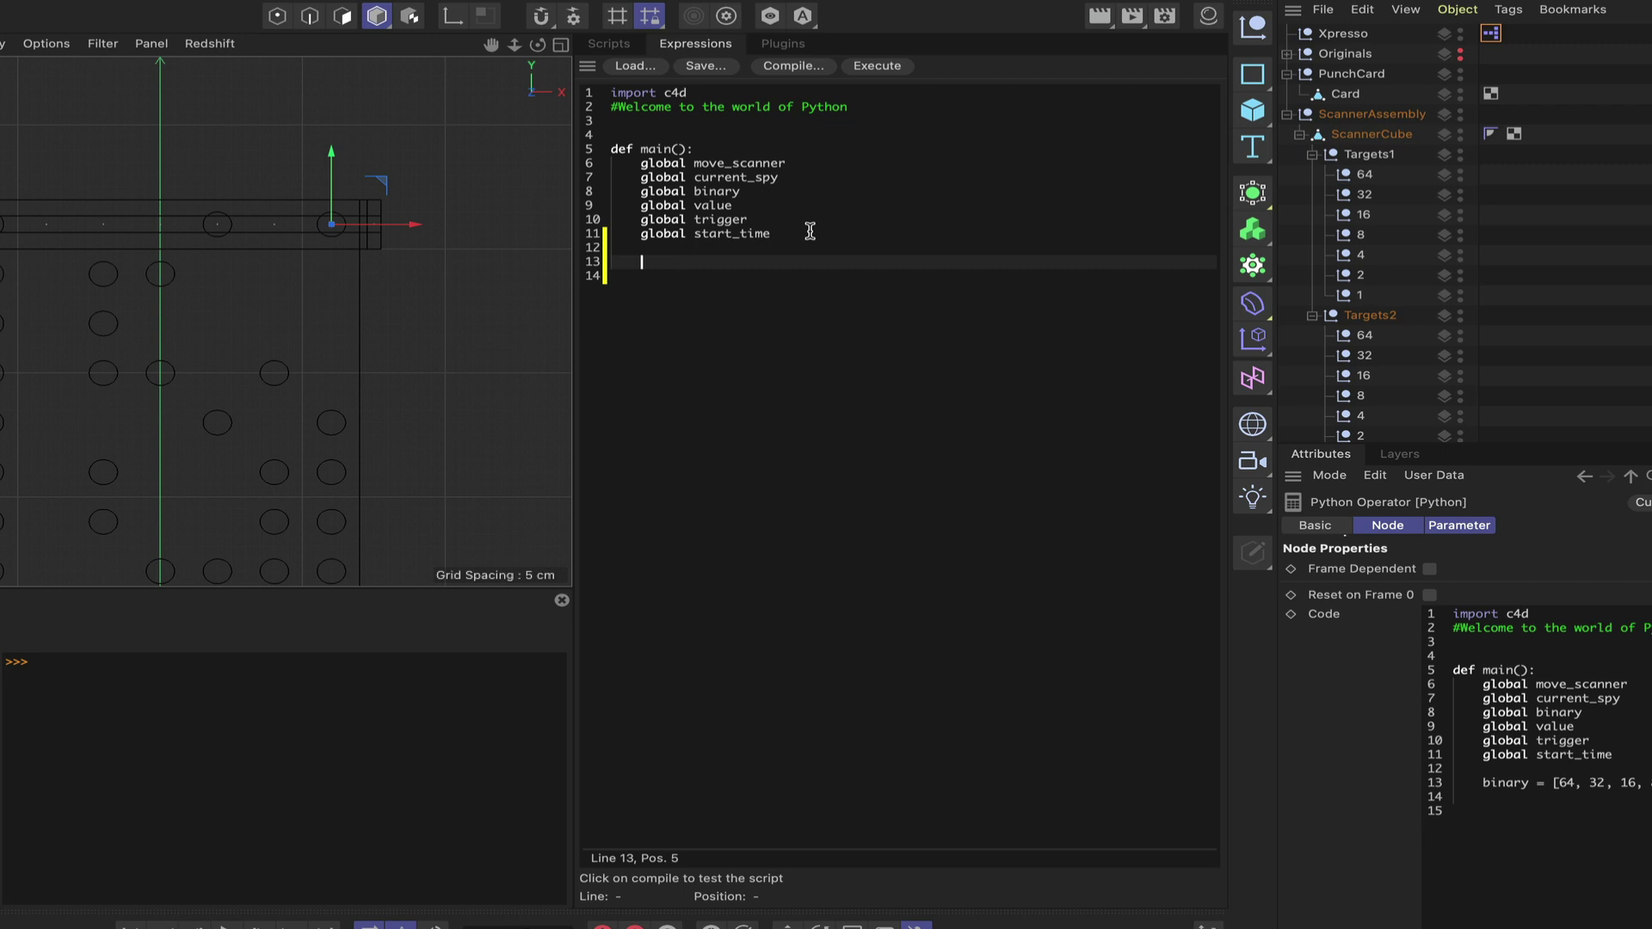
text(binare)
key(BackSpace)
key(BackSpace)
key(BackSpace)
text(r)
text(32,)
text(16, 8, 4, 2, 1)
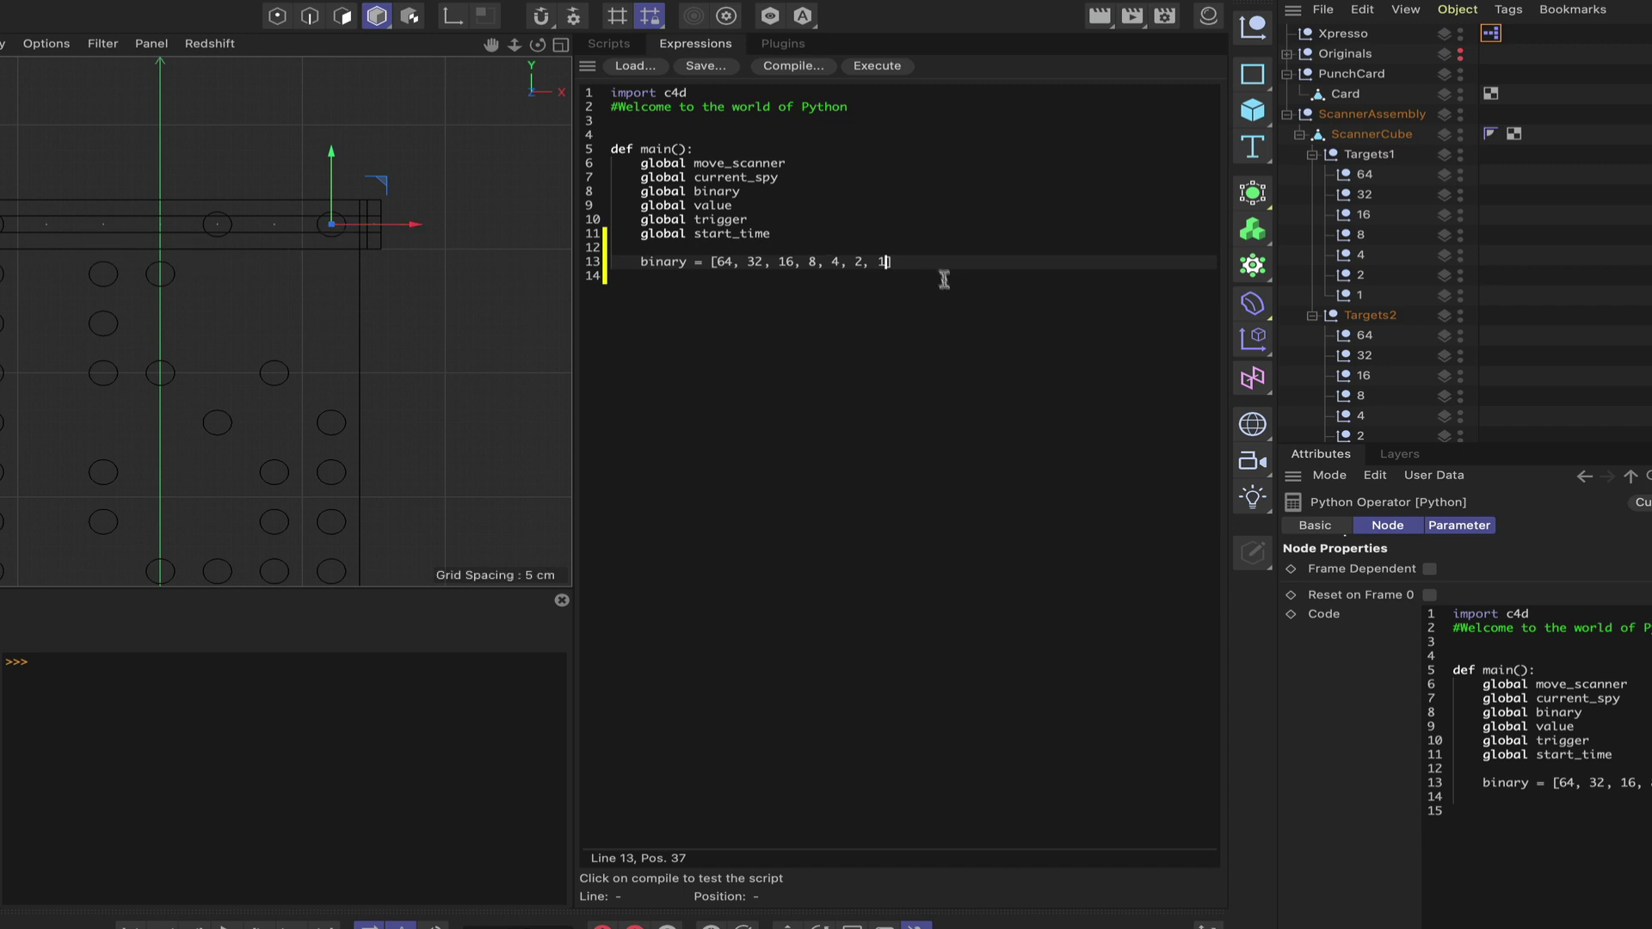
text(])
key(Return)
key(Return)
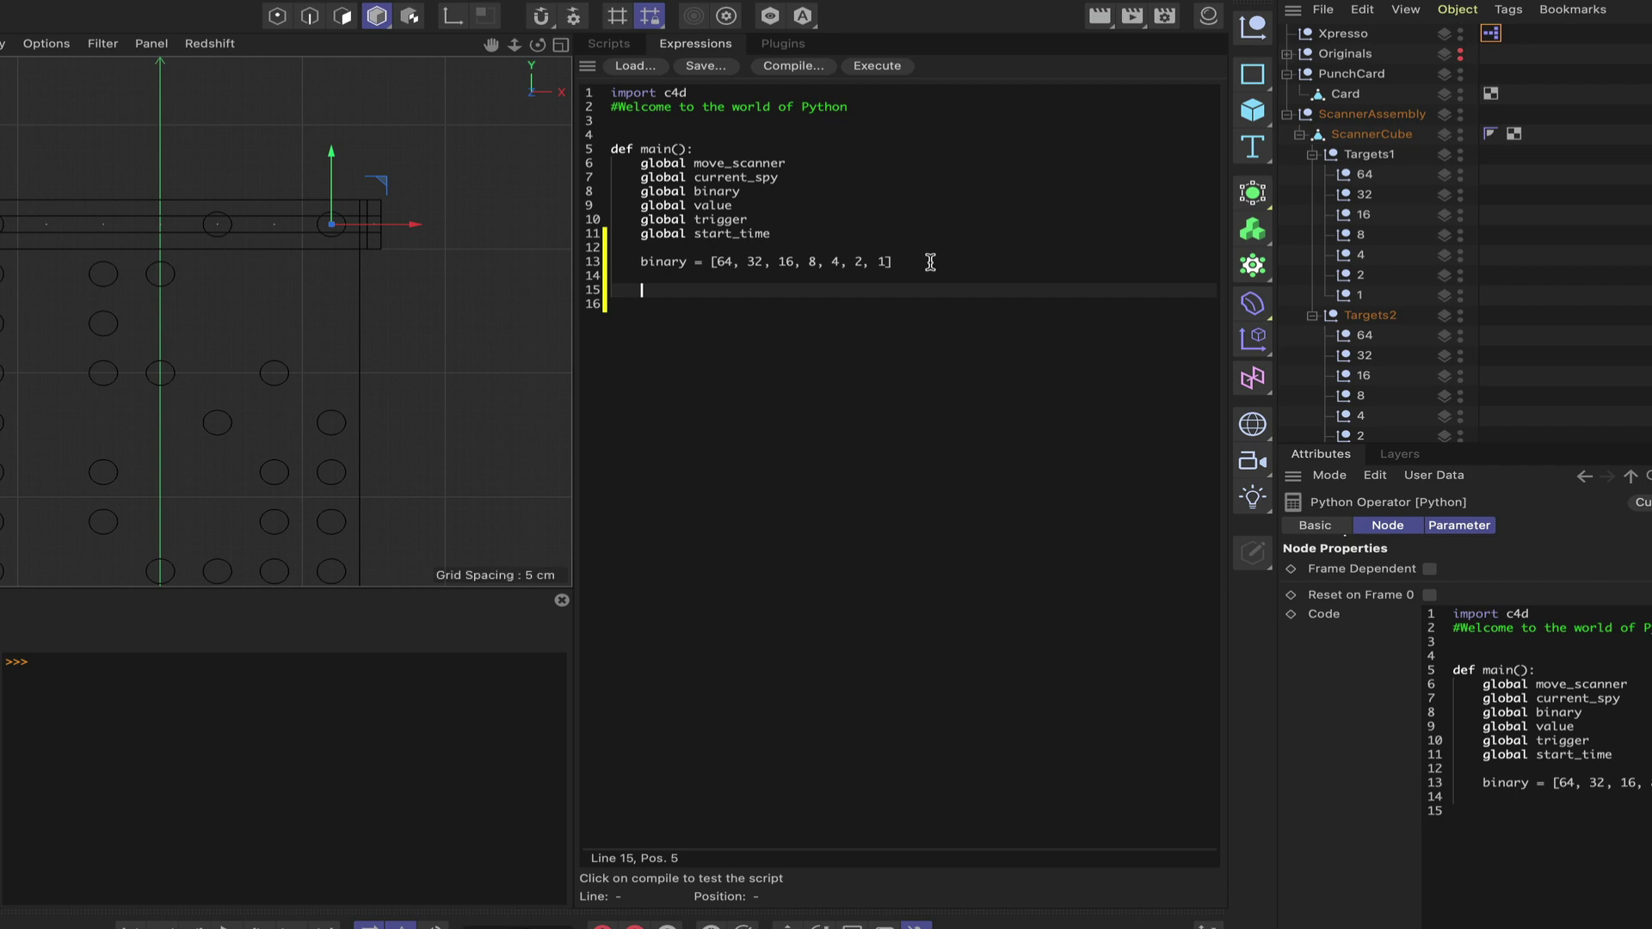
- Reopen the XPresso graph and add a Spline-type user data entry named 'Spline' to the Python node
double_click(1493, 32)
drag(1419, 15, 202, 421)
click(180, 551)
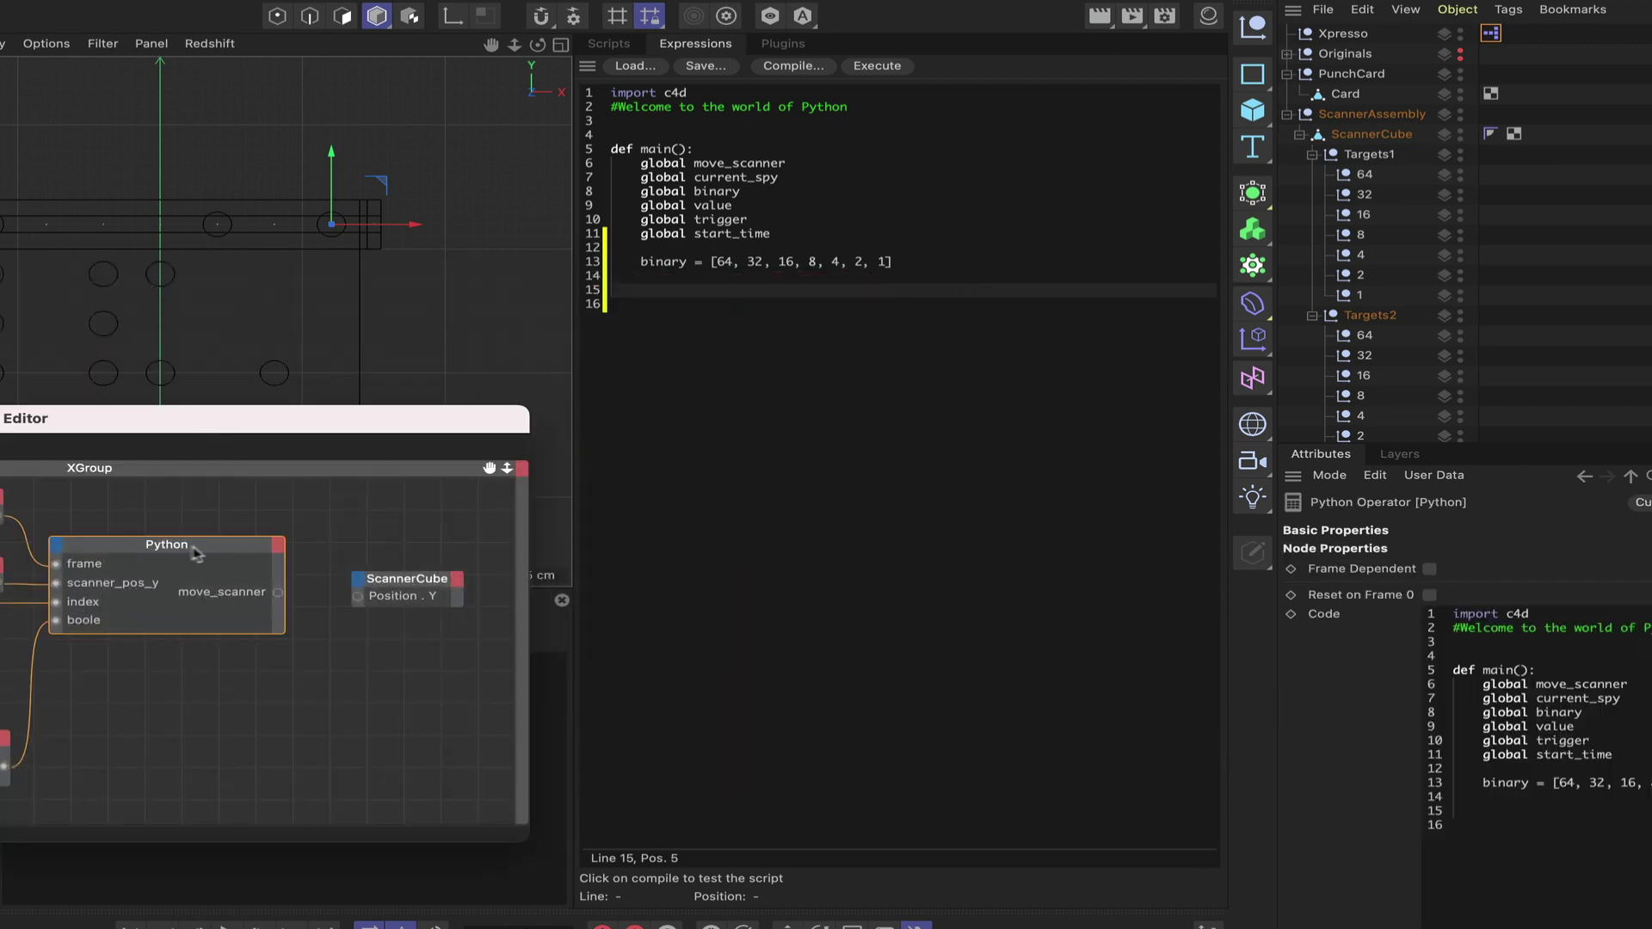
click(1431, 475)
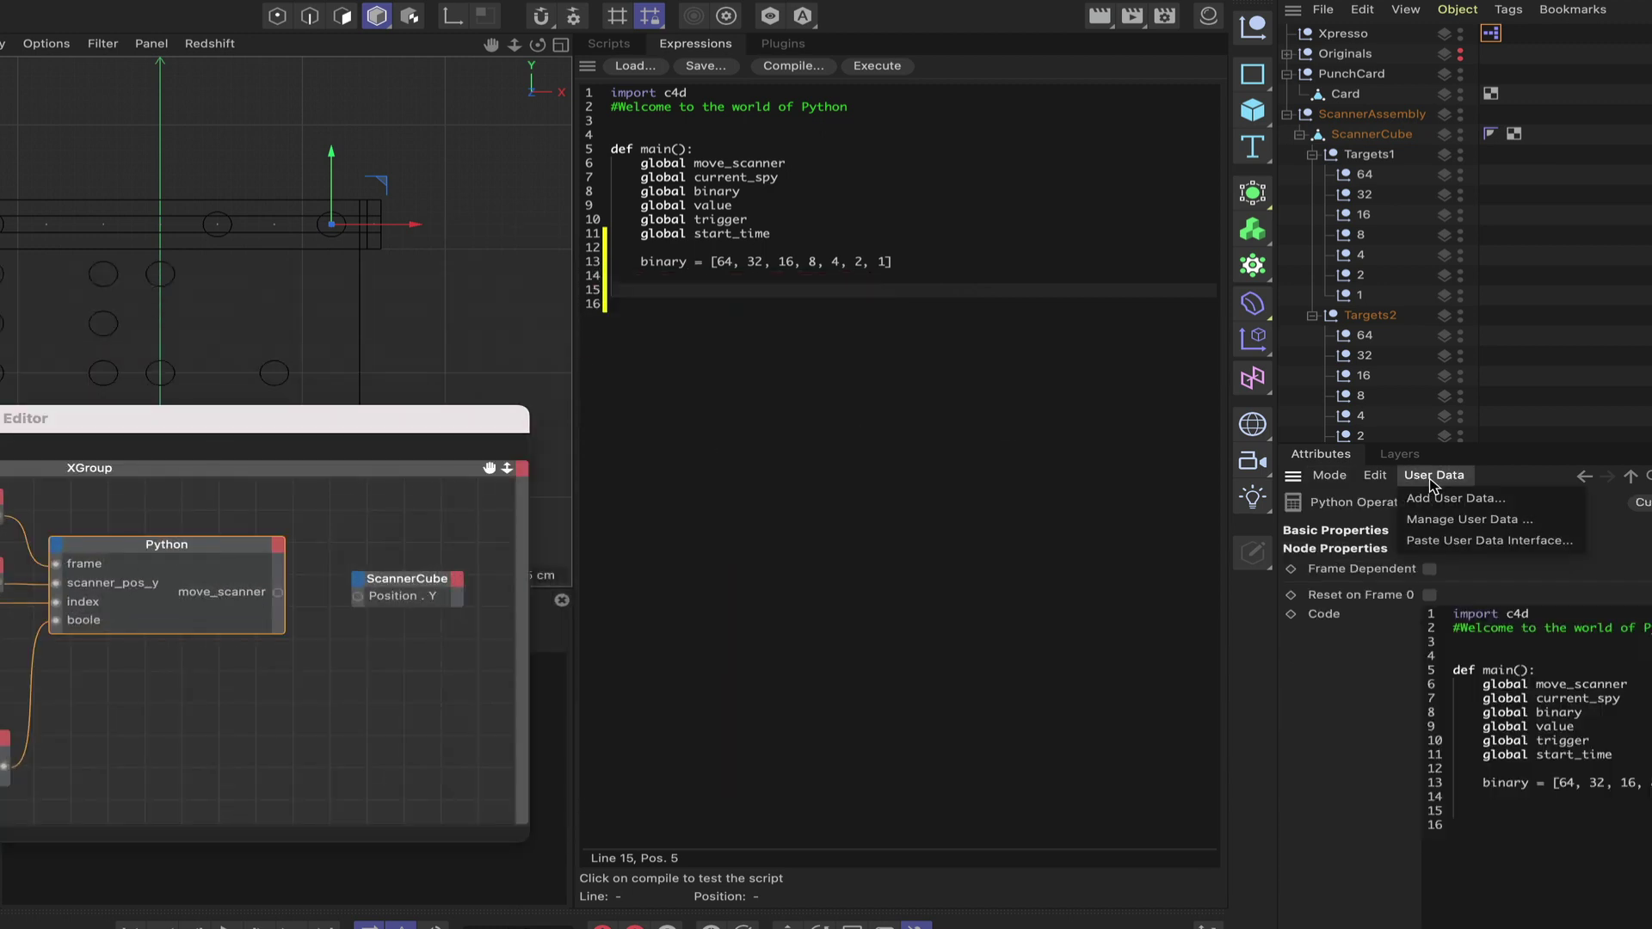
click(1462, 499)
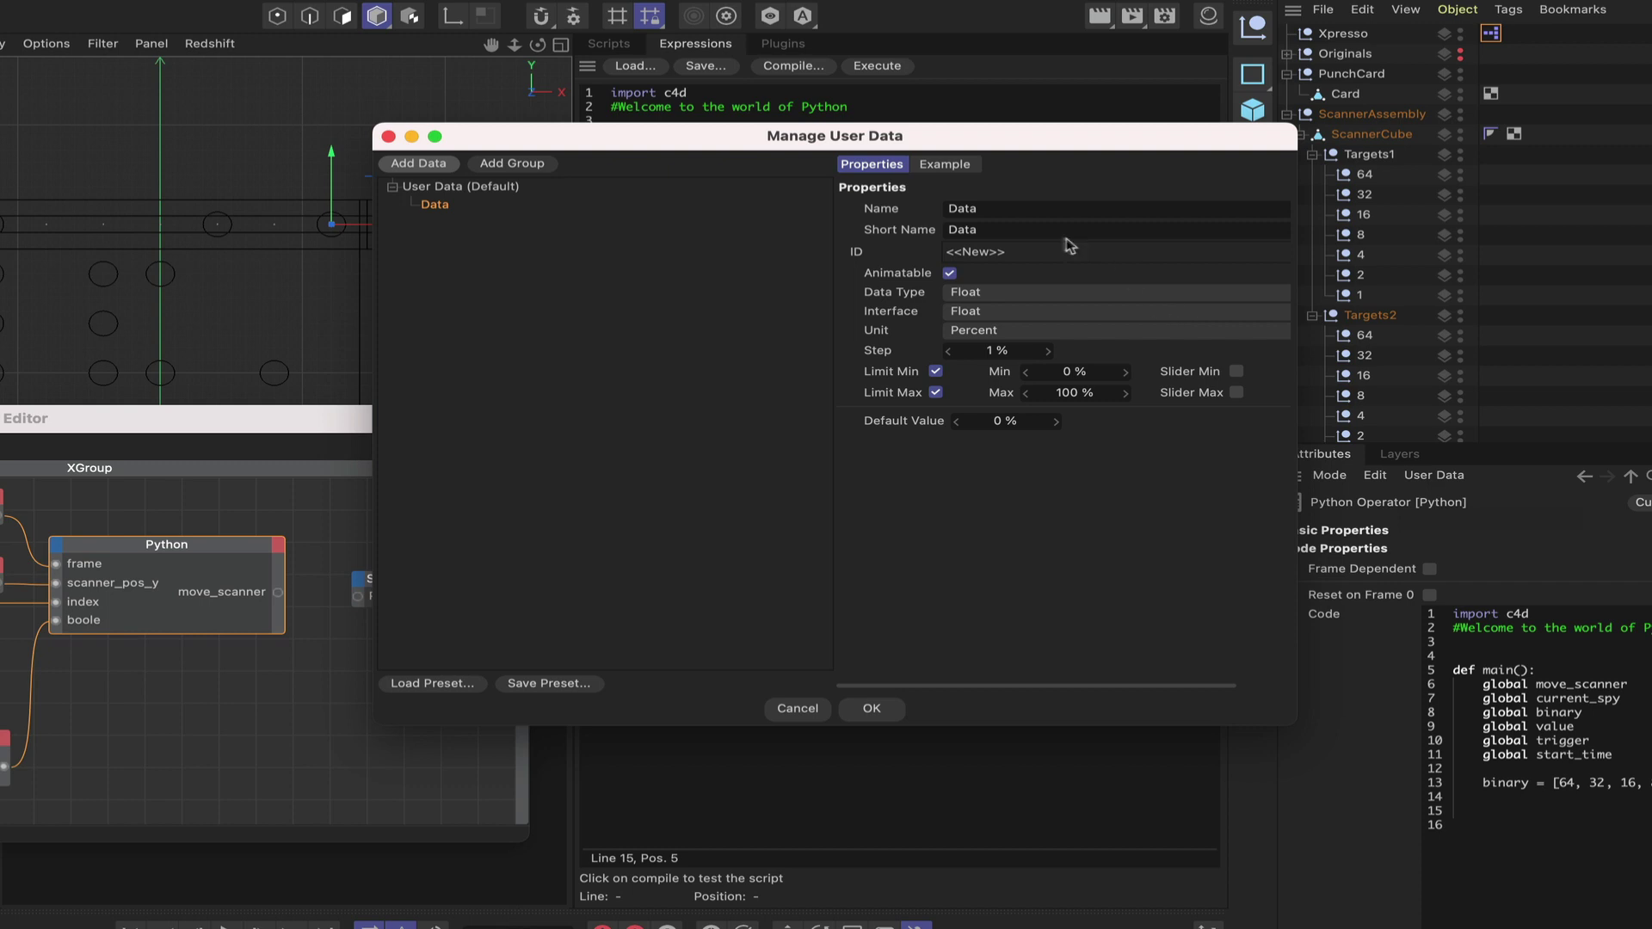
click(990, 208)
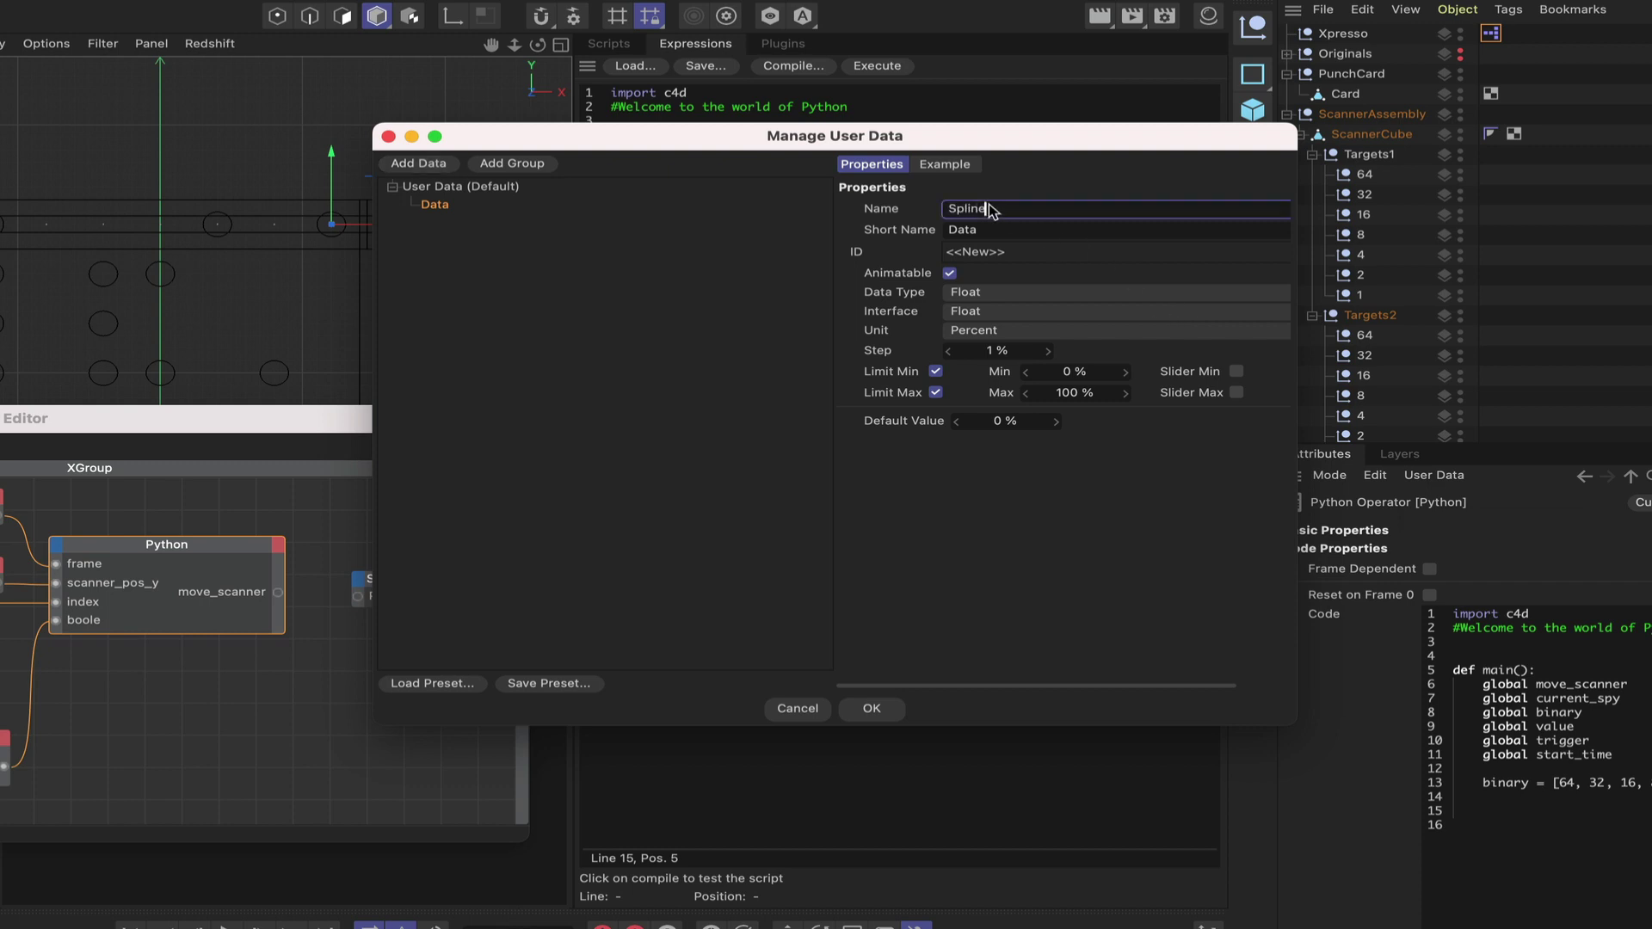
text(Spline)
click(989, 292)
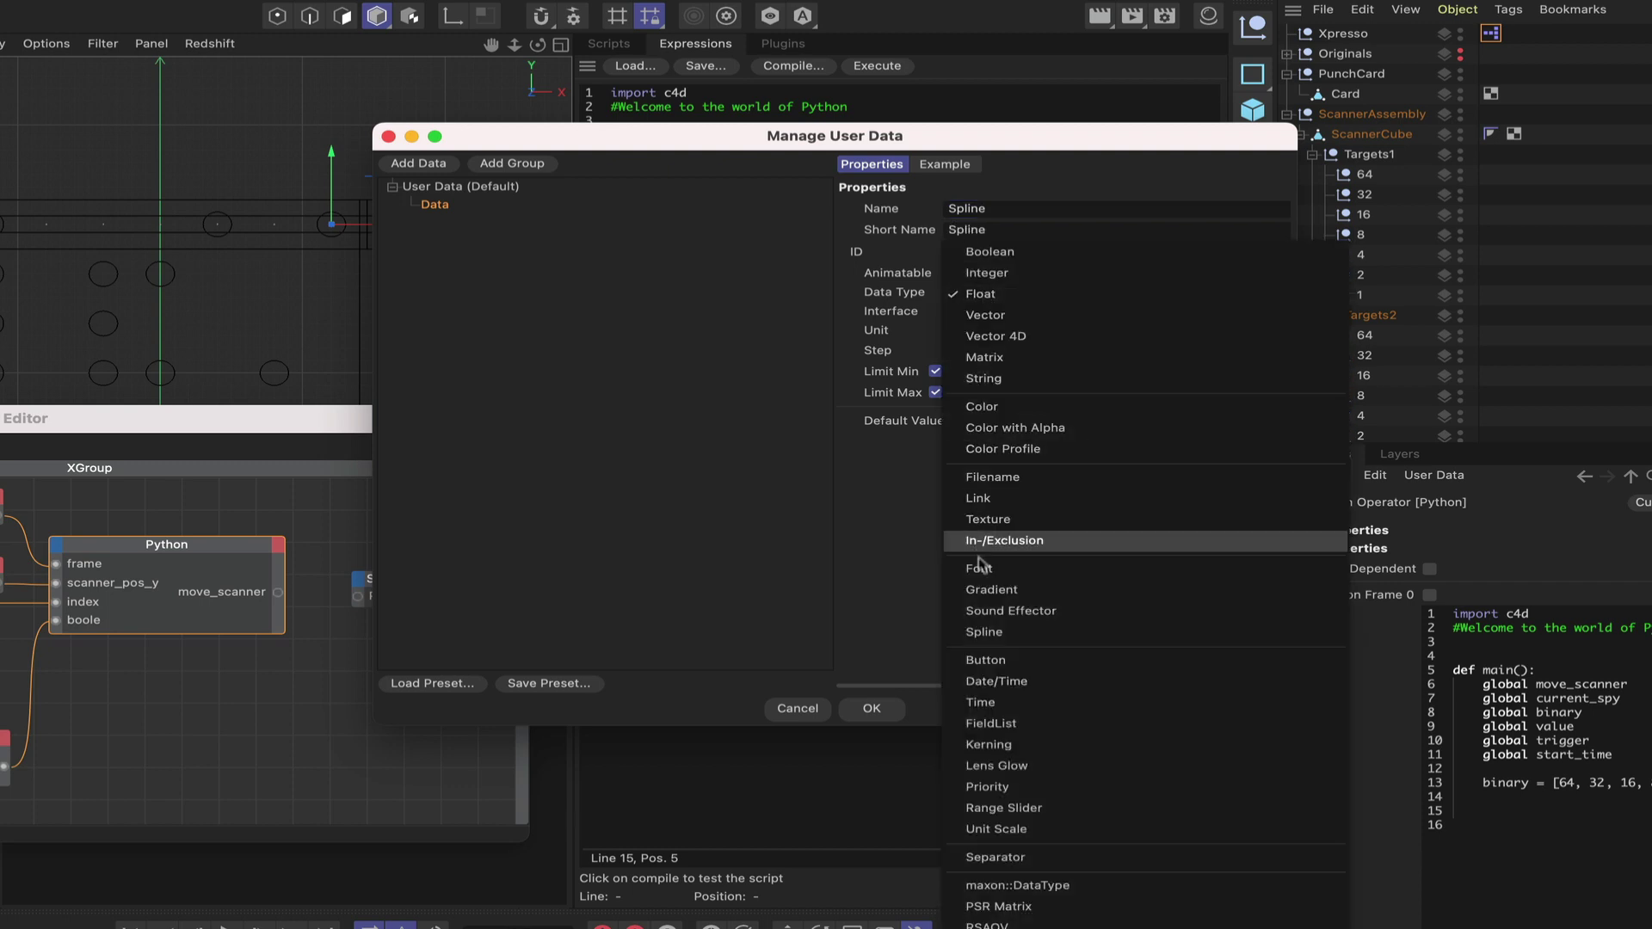
click(983, 631)
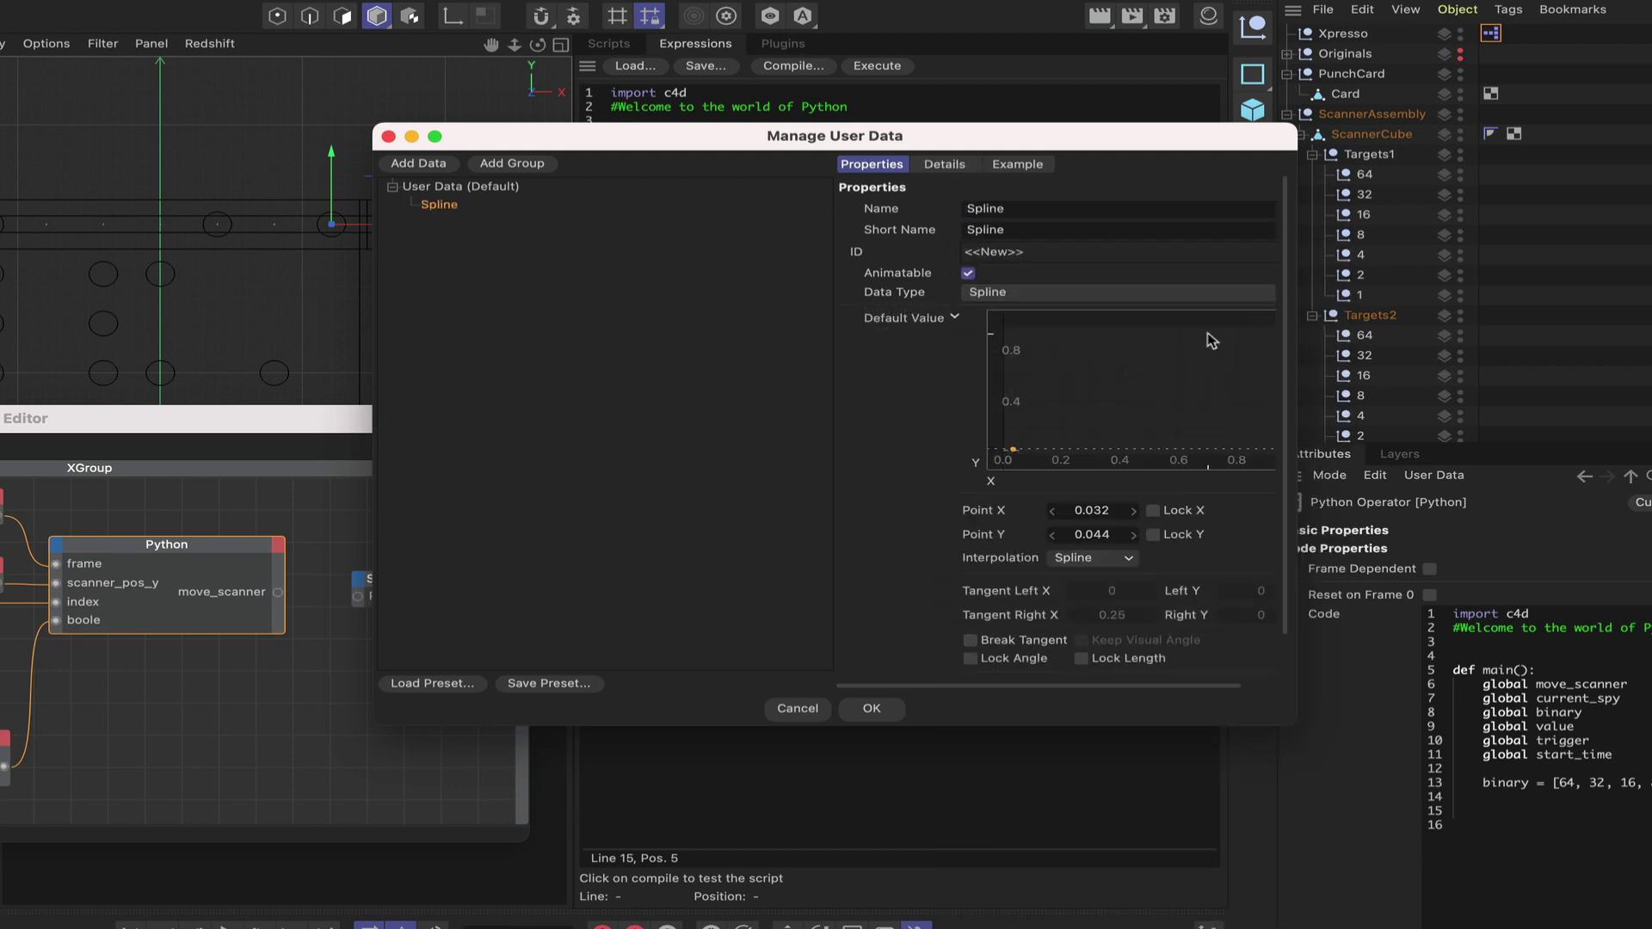
- Shape the curve with a 1,1 end point and left tangent X of -0.25, then confirm
drag(1206, 332, 1317, 318)
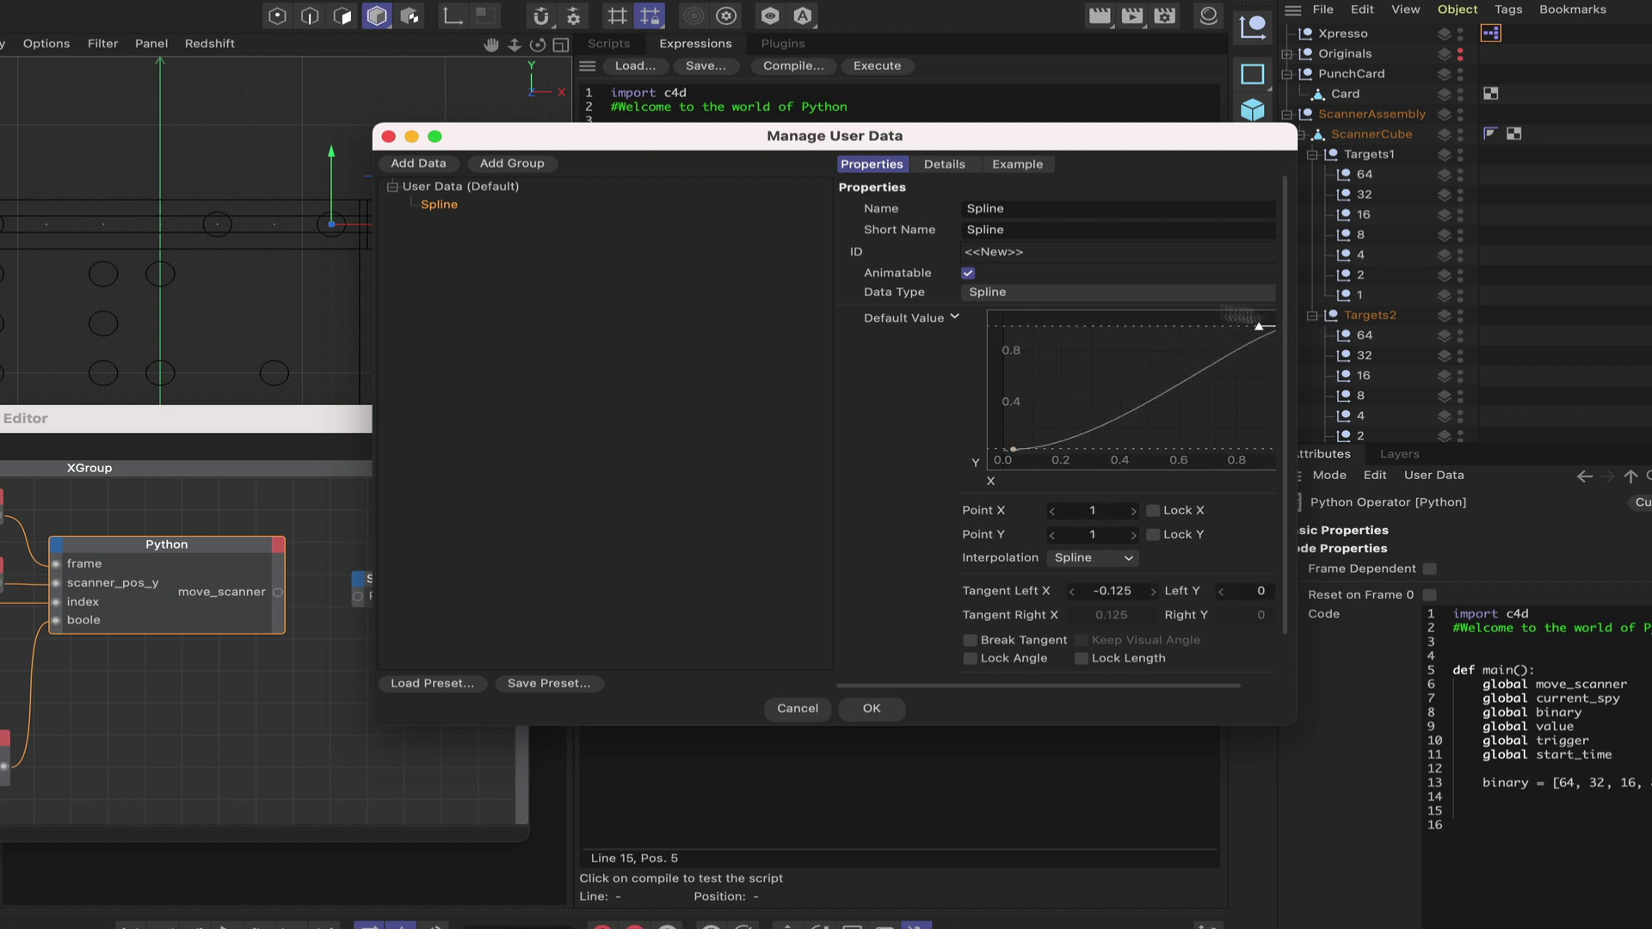
drag(1140, 688, 1173, 688)
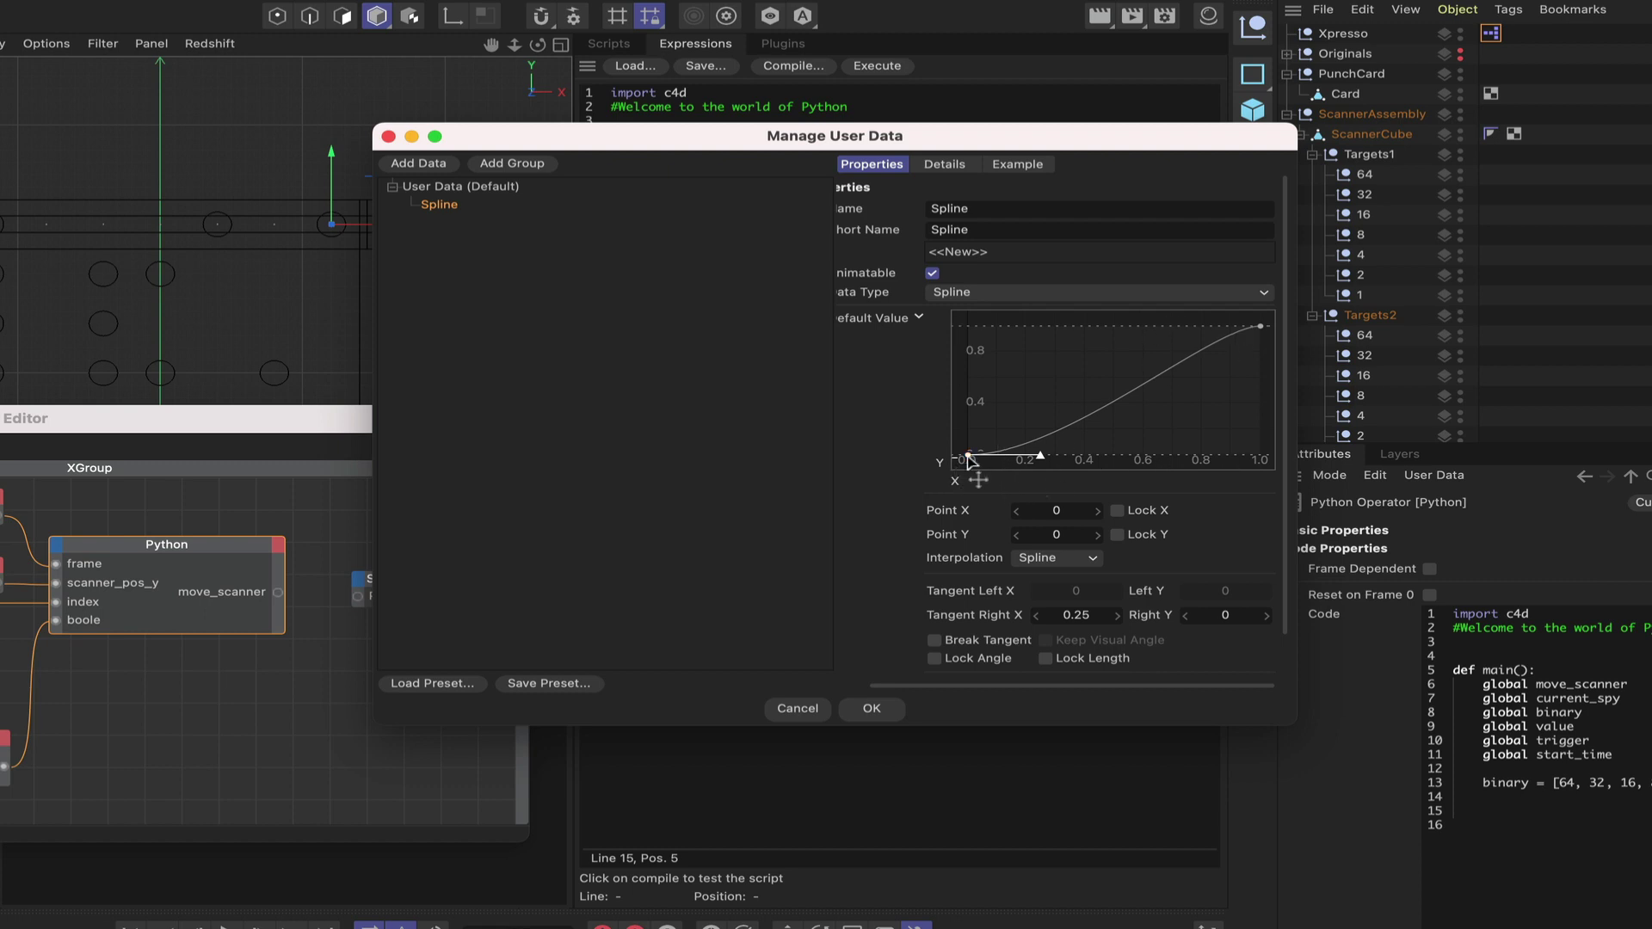
click(1057, 511)
click(1261, 327)
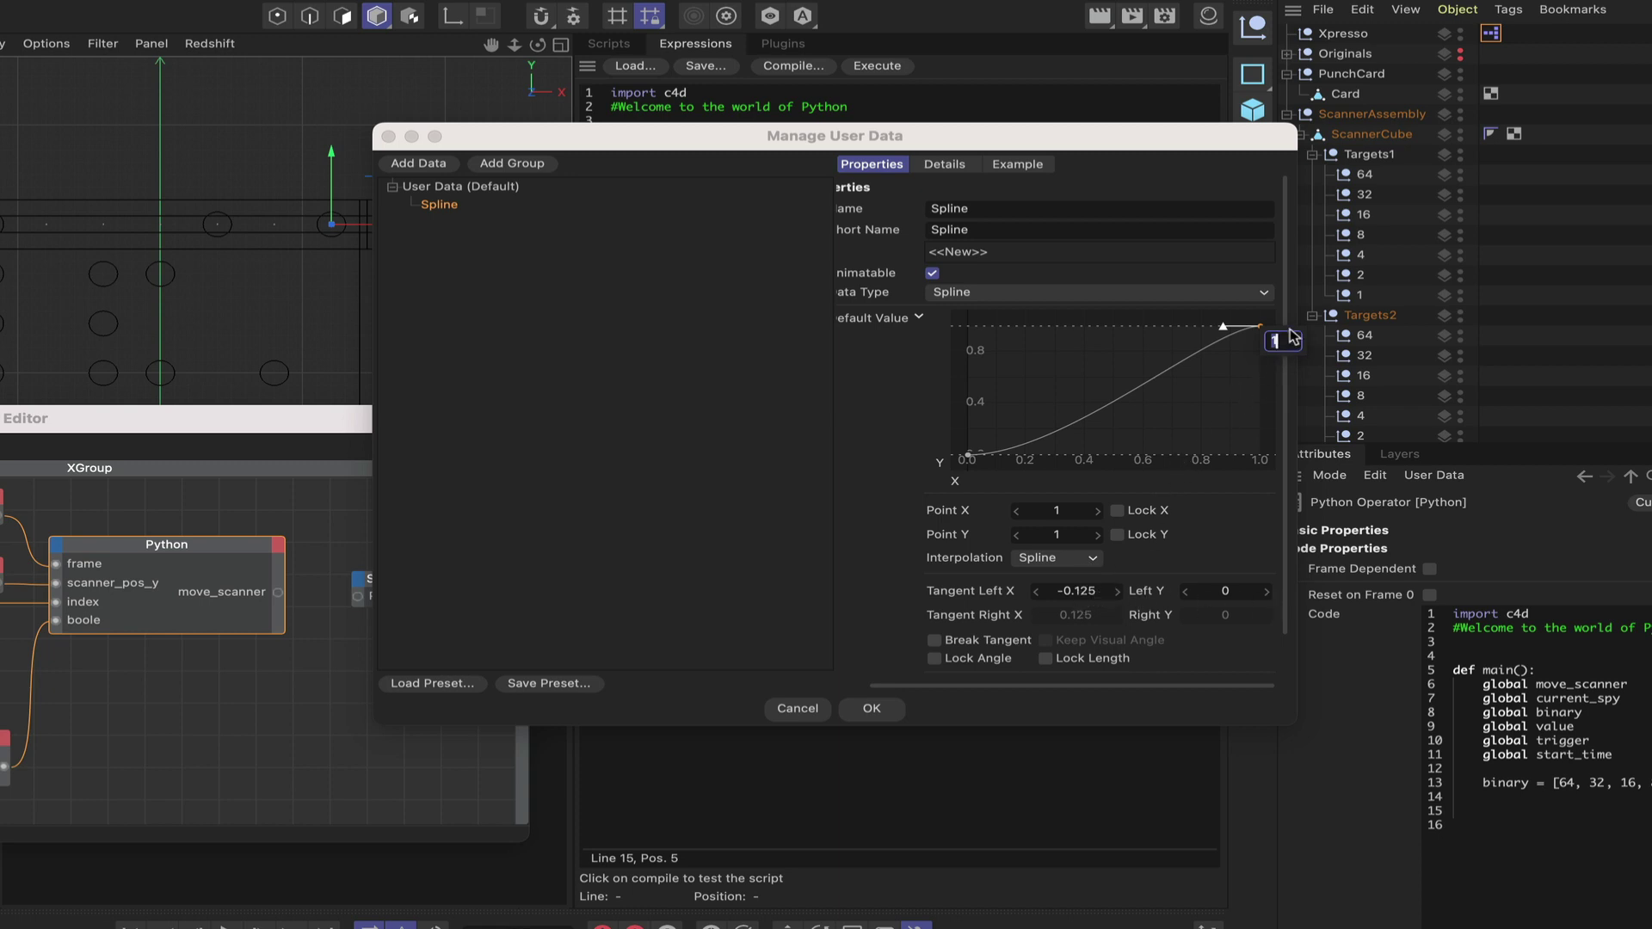
click(1261, 348)
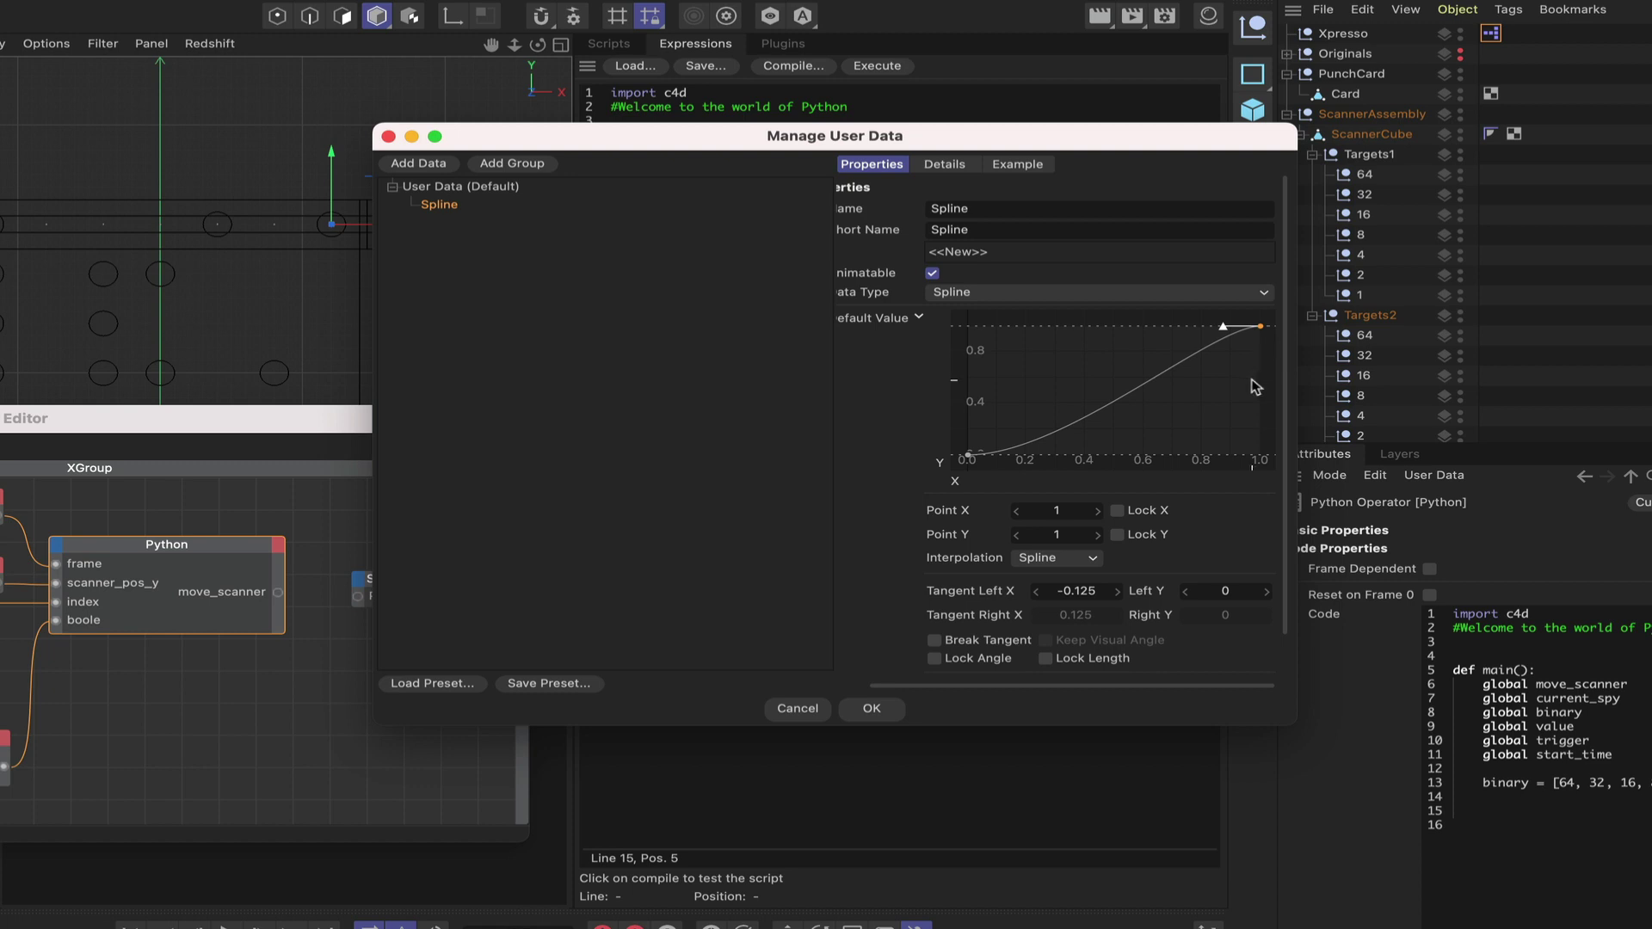
click(1081, 588)
text(-0)
text(.25)
key(Tab)
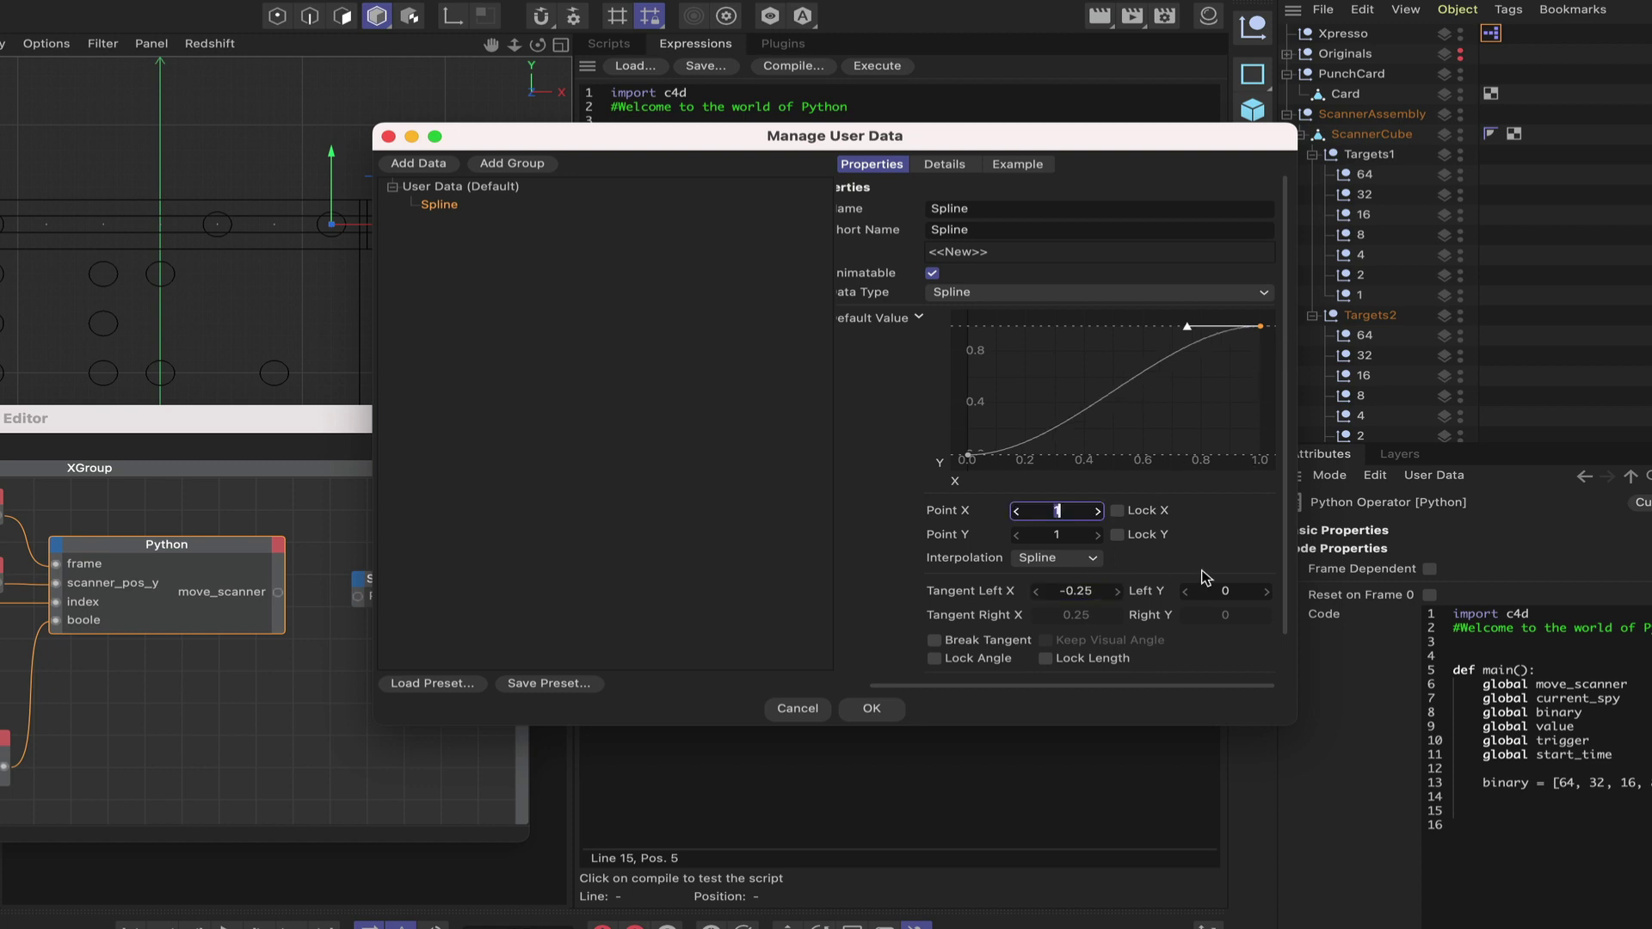
click(966, 454)
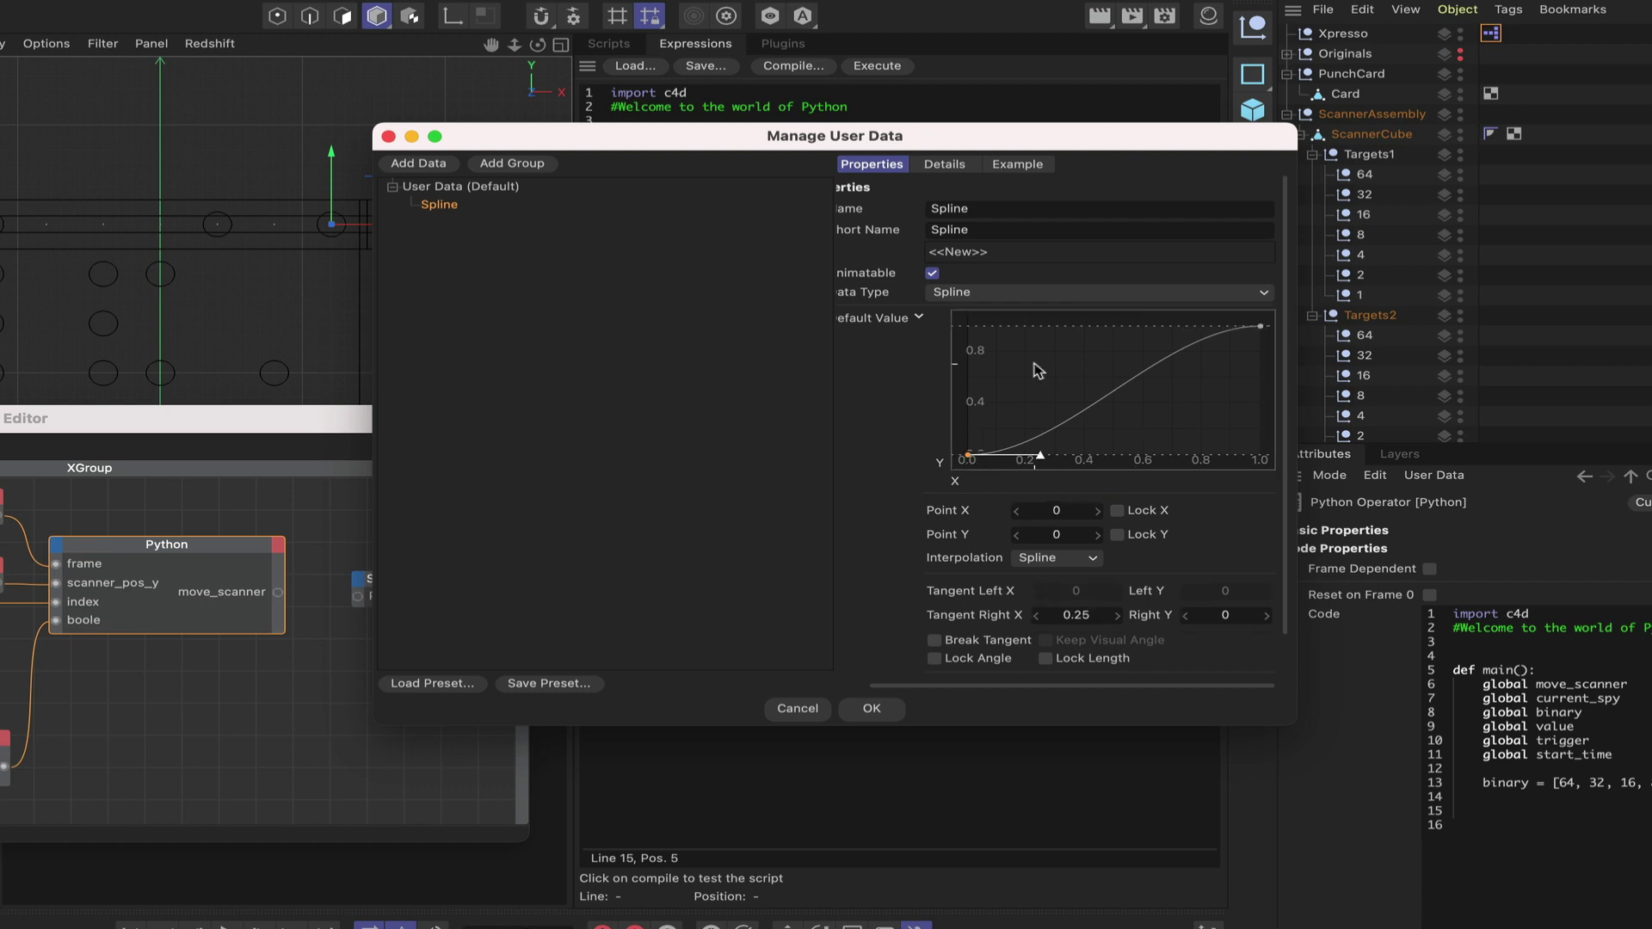
click(872, 708)
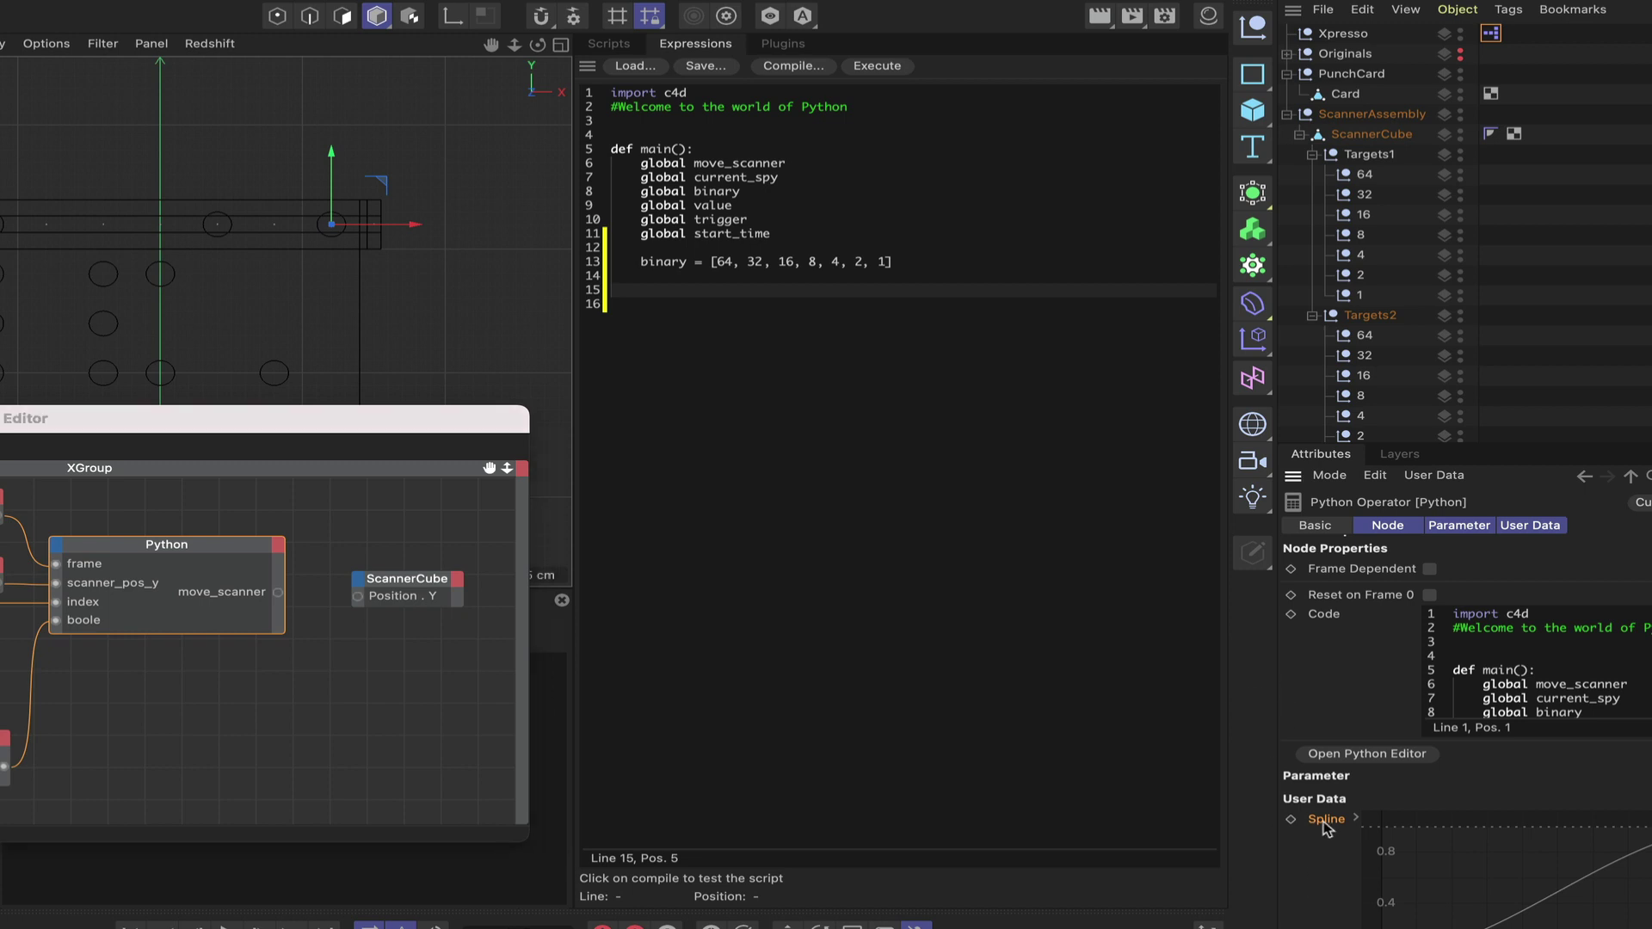
- Insert the Spline user data reference as spline = op[c4d.ID_USERDATA,1]
drag(1323, 821, 672, 297)
key(BackSpace)
key(BackSpace)
key(BackSpace)
key(BackSpace)
key(BackSpace)
key(BackSpace)
text(spline = )
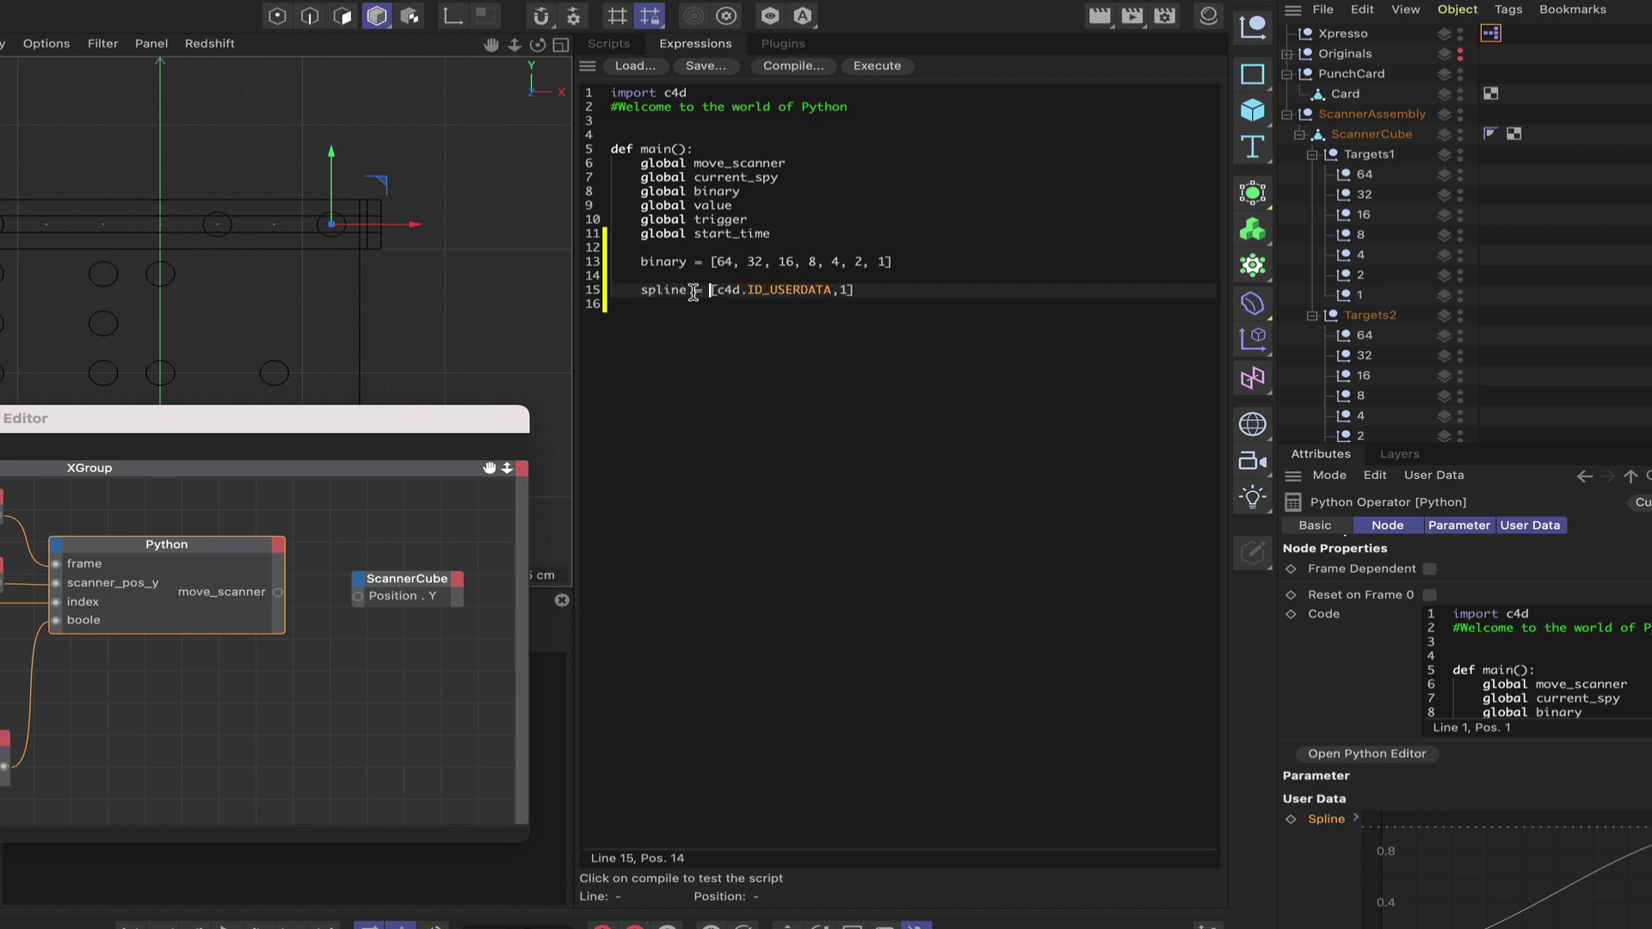
text(op)
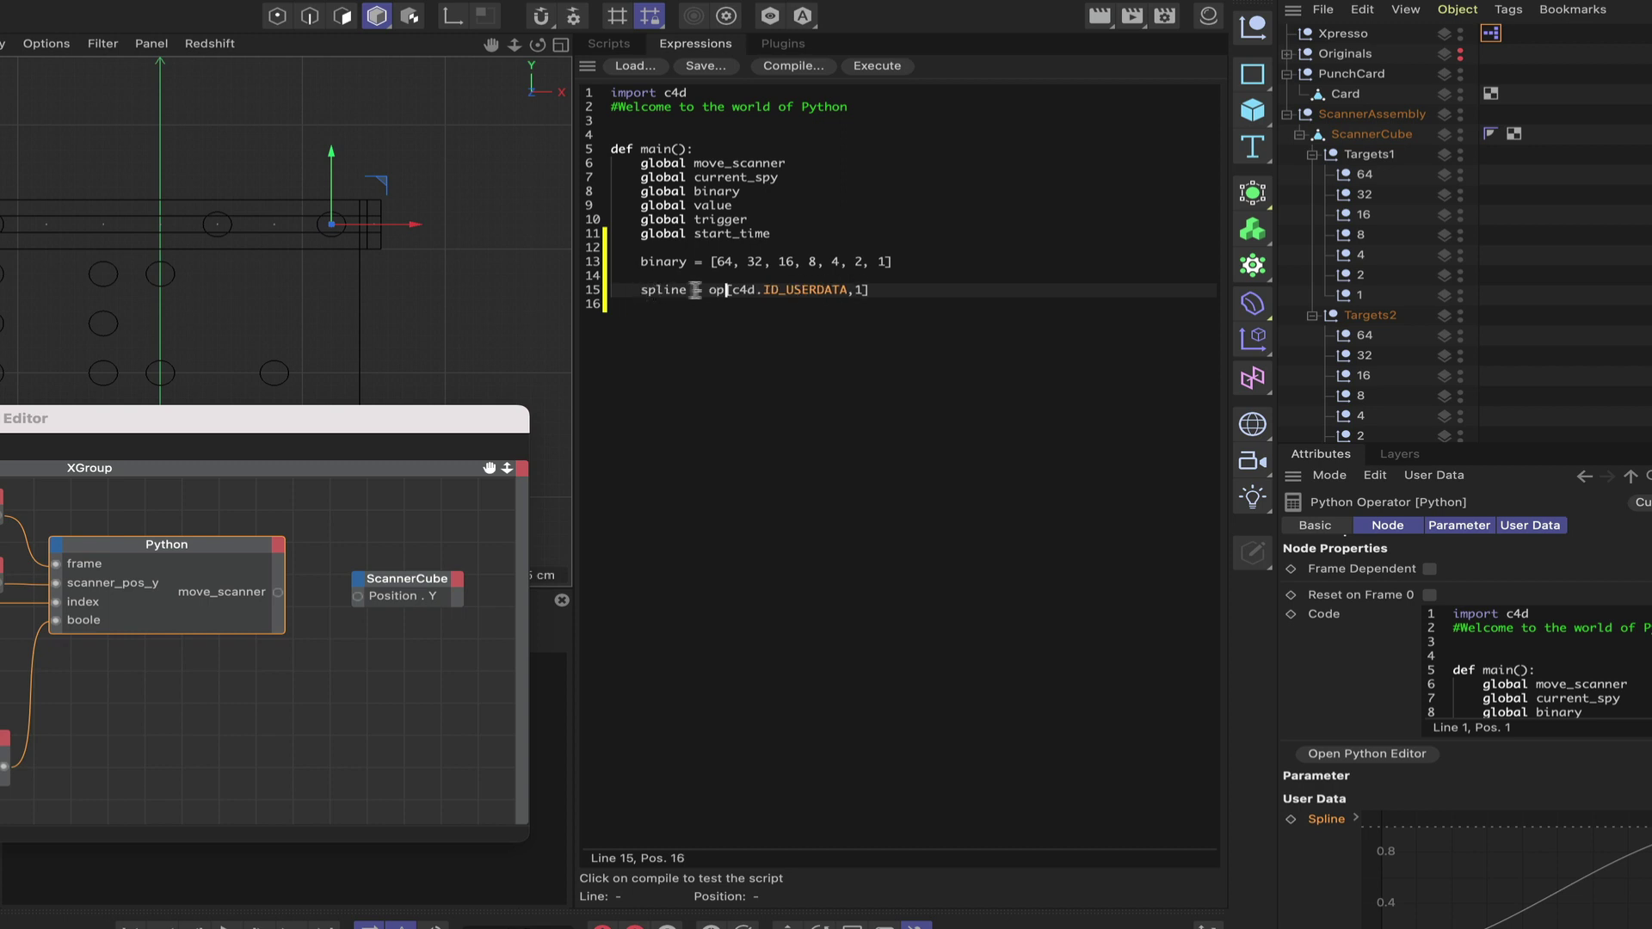
click(887, 288)
key(Return)
key(Return)
key(Return)
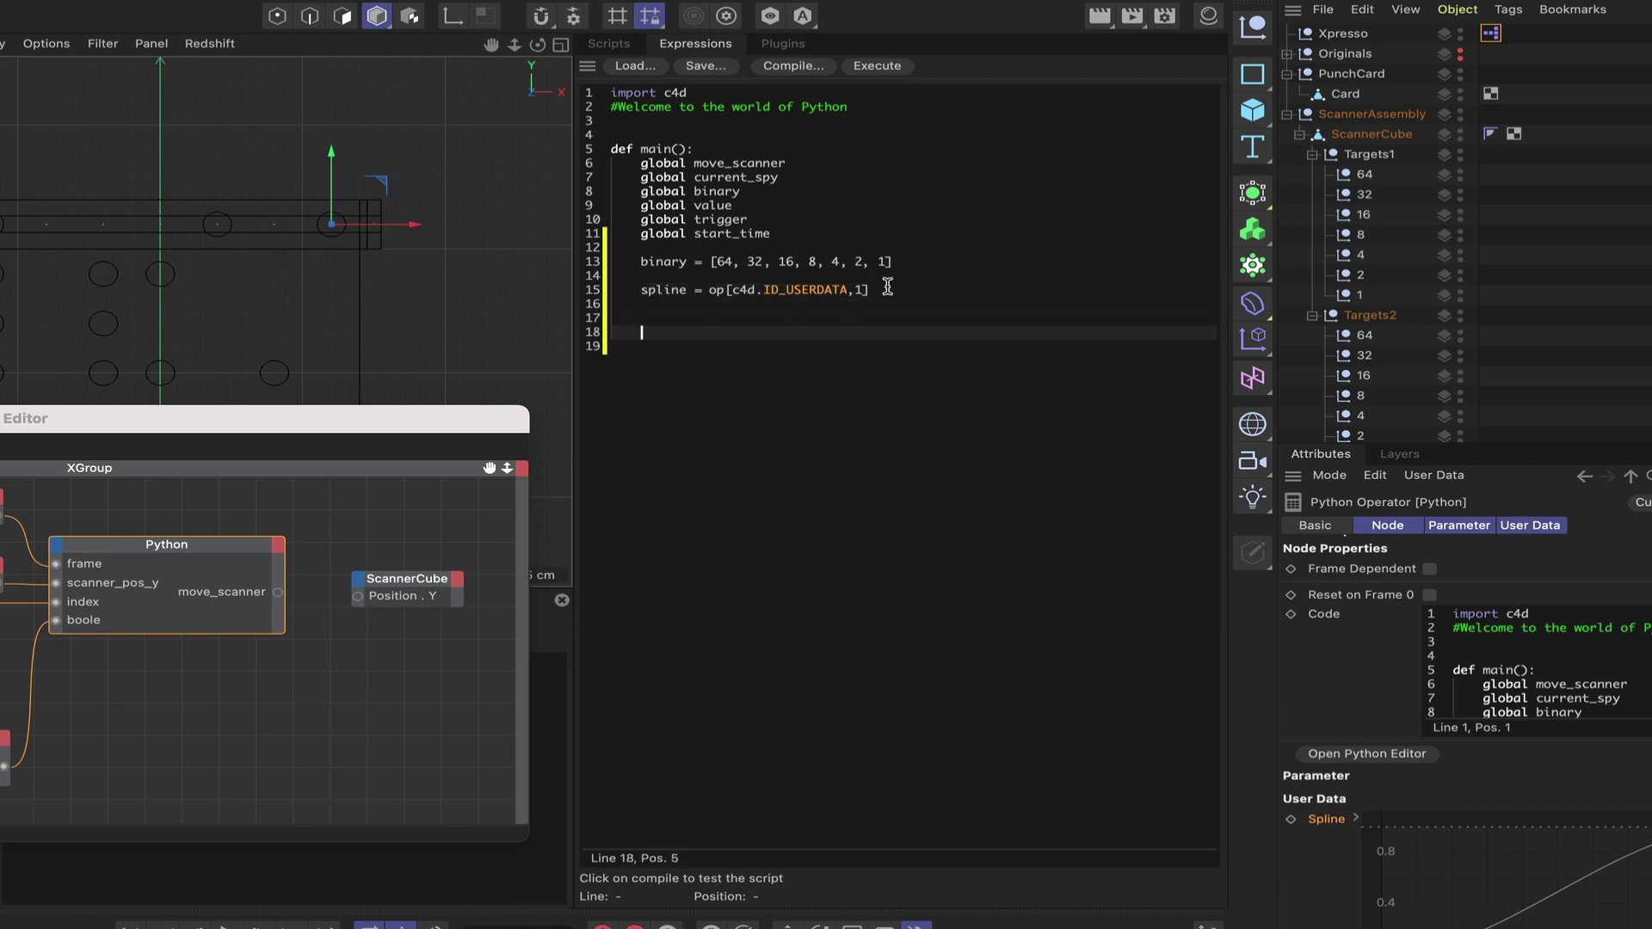
key(BackSpace)
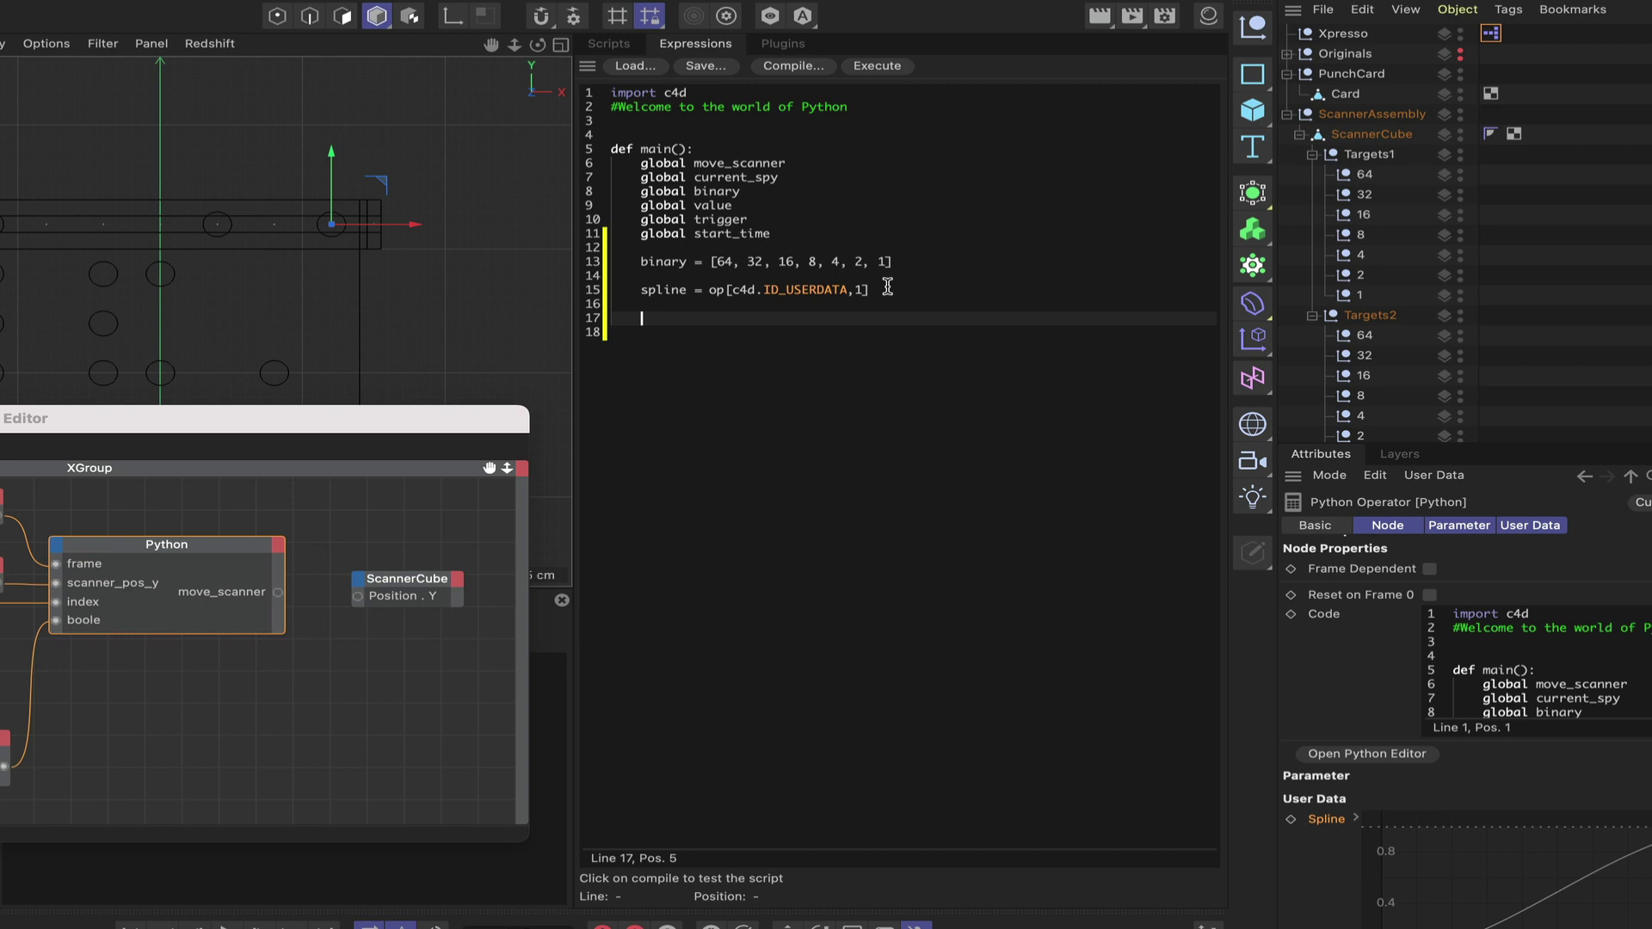
- Add an if frame == 0 block resetting value, trigger, start_time and current_spy
text(if frame == 0:)
key(Return)
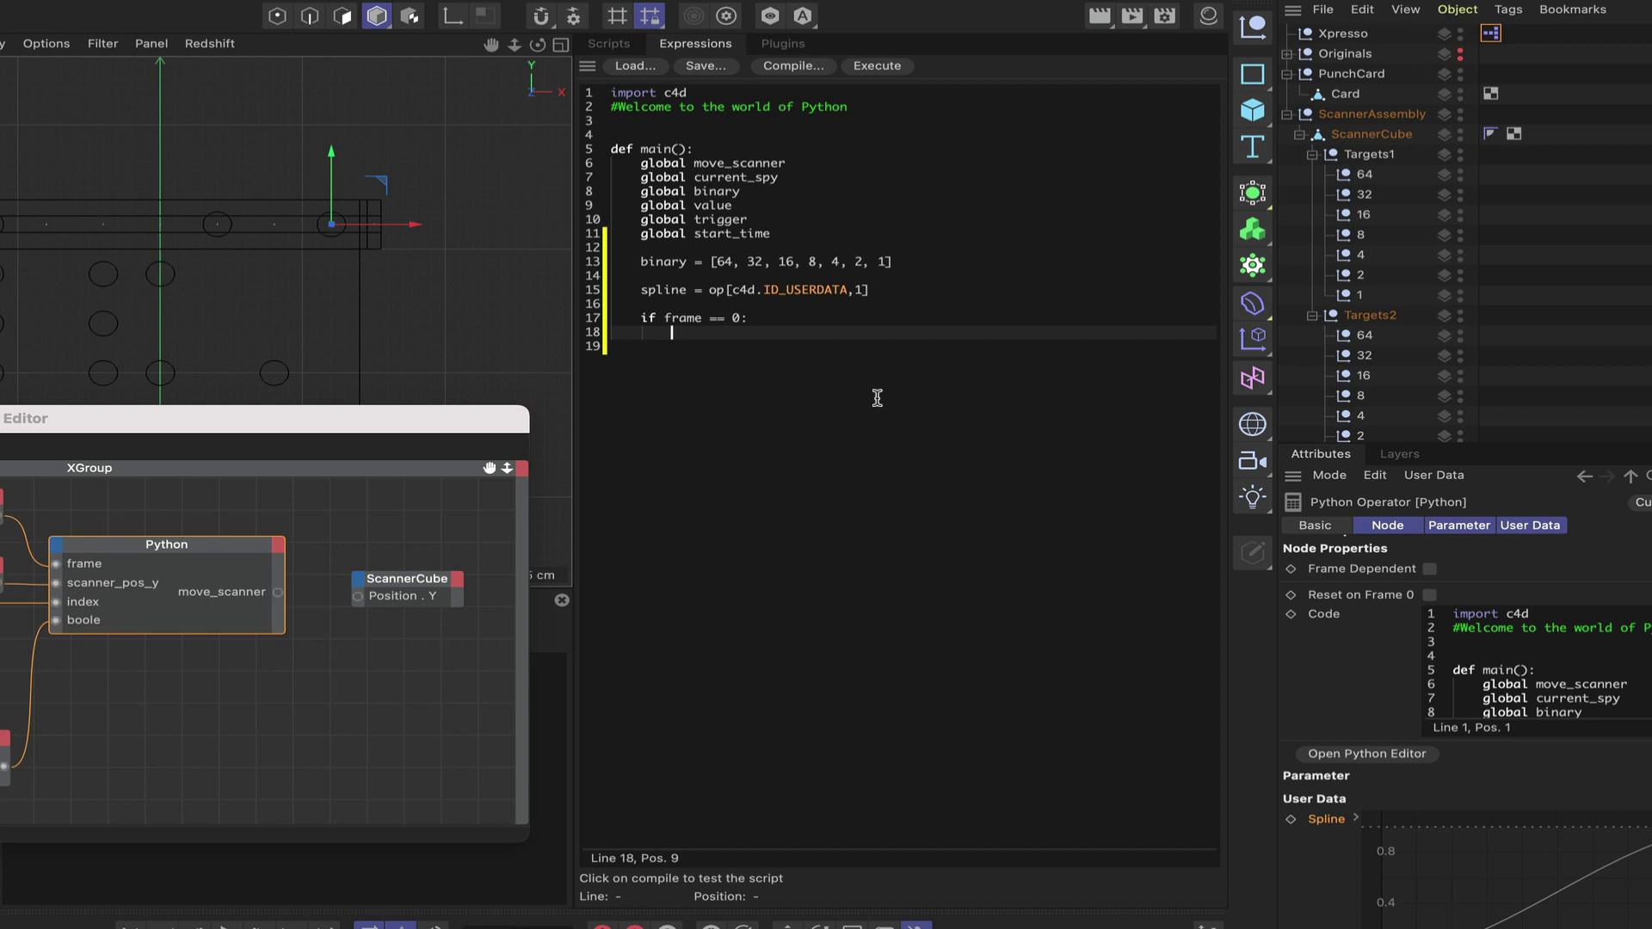
text(value = [0])
key(Return)
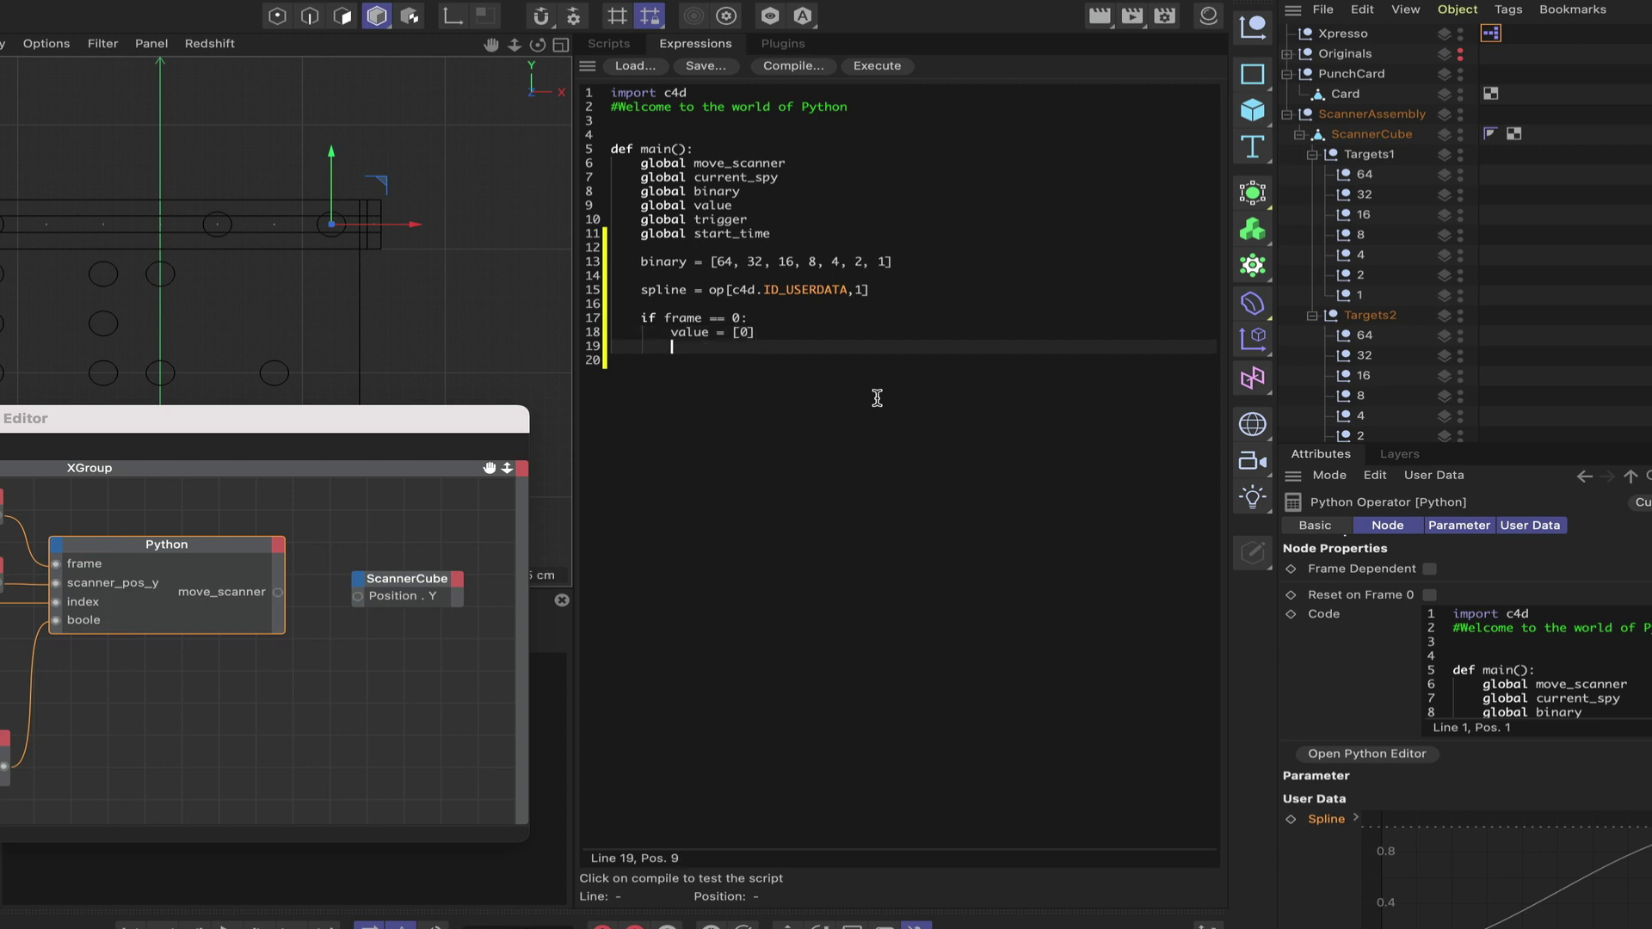
text(trigger = [])
key(Return)
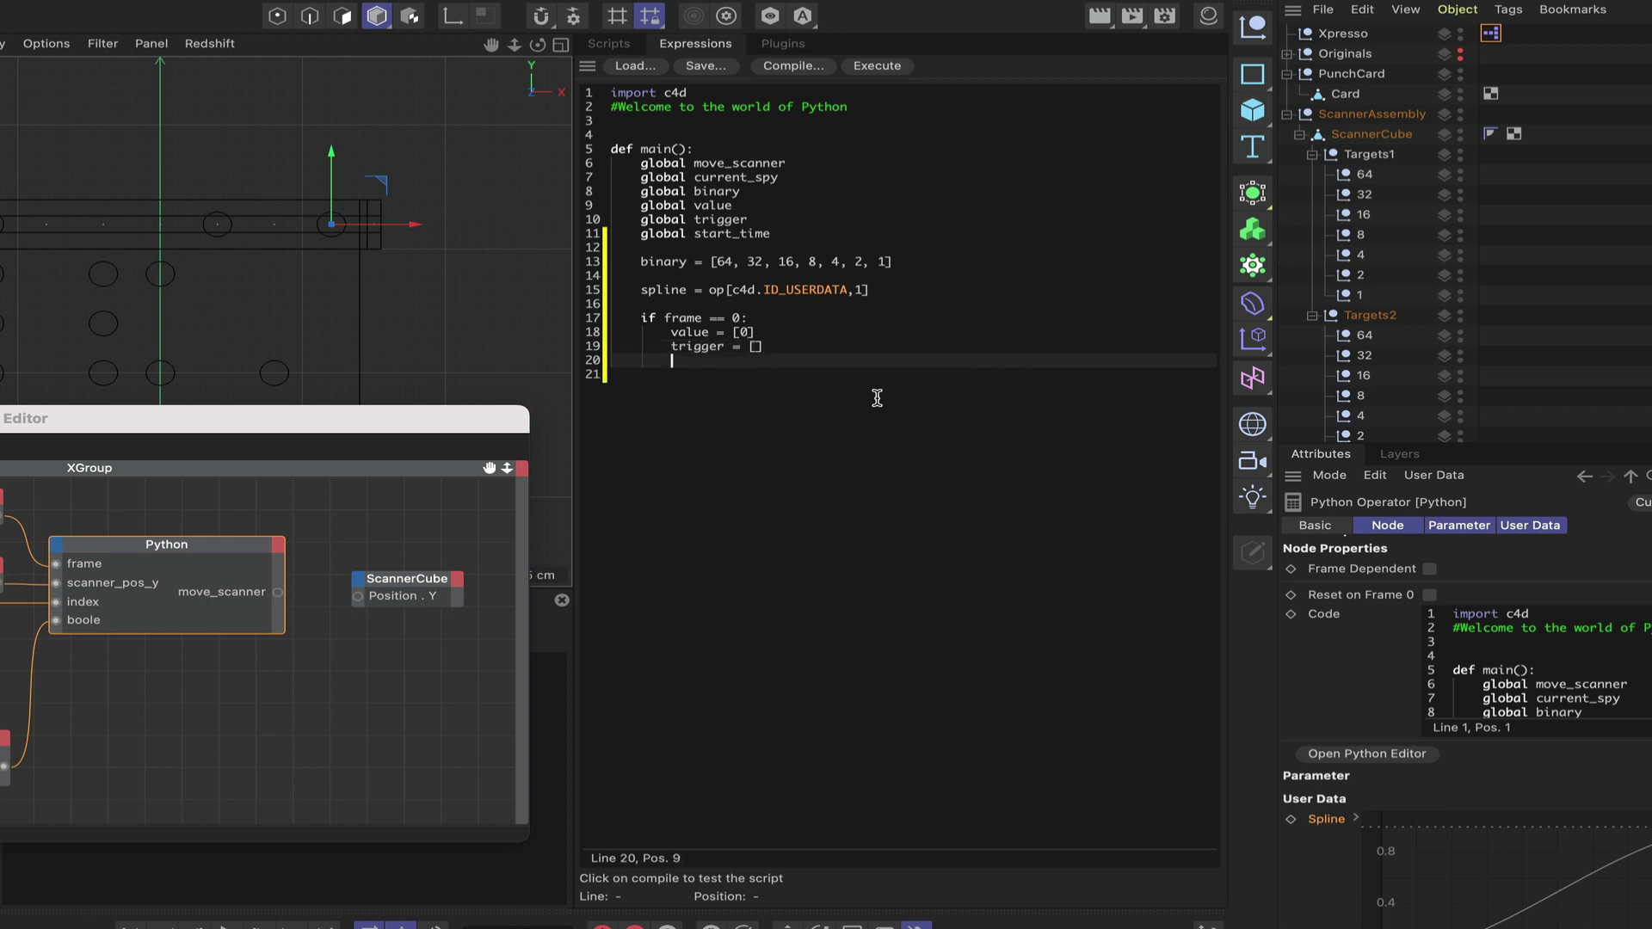
text(start_time = [])
key(Return)
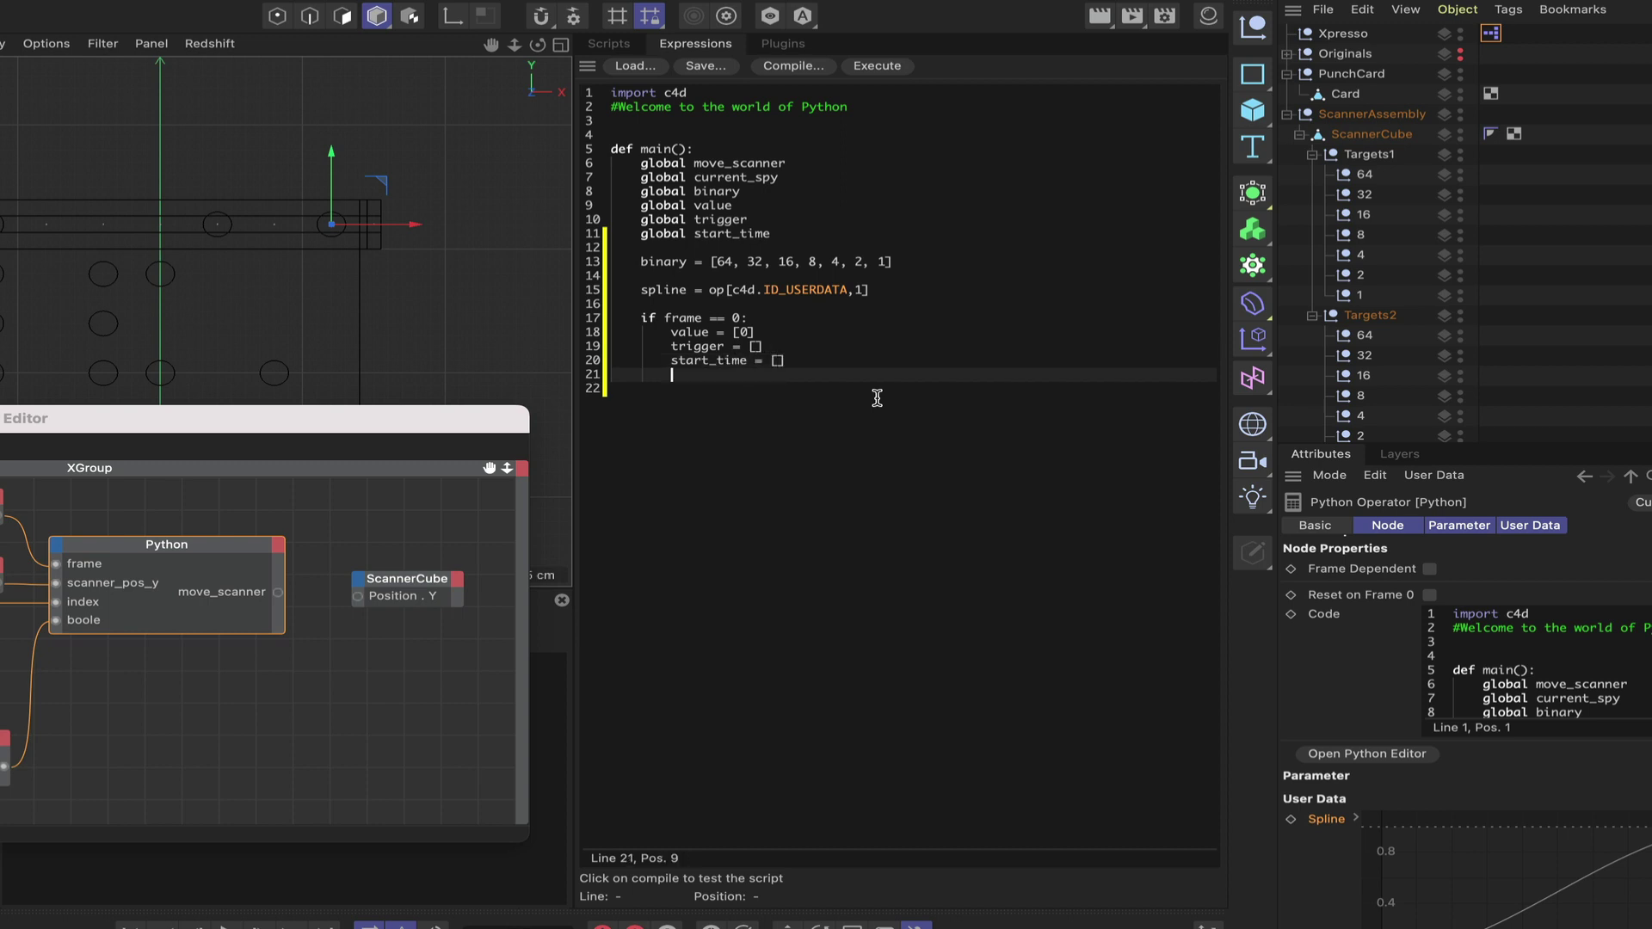
text(cu)
text(rrent_spy = [0)
- Compare ScannerCube and ScannerAssembly coordinates, then start an if frame condition on line 23
click(1366, 131)
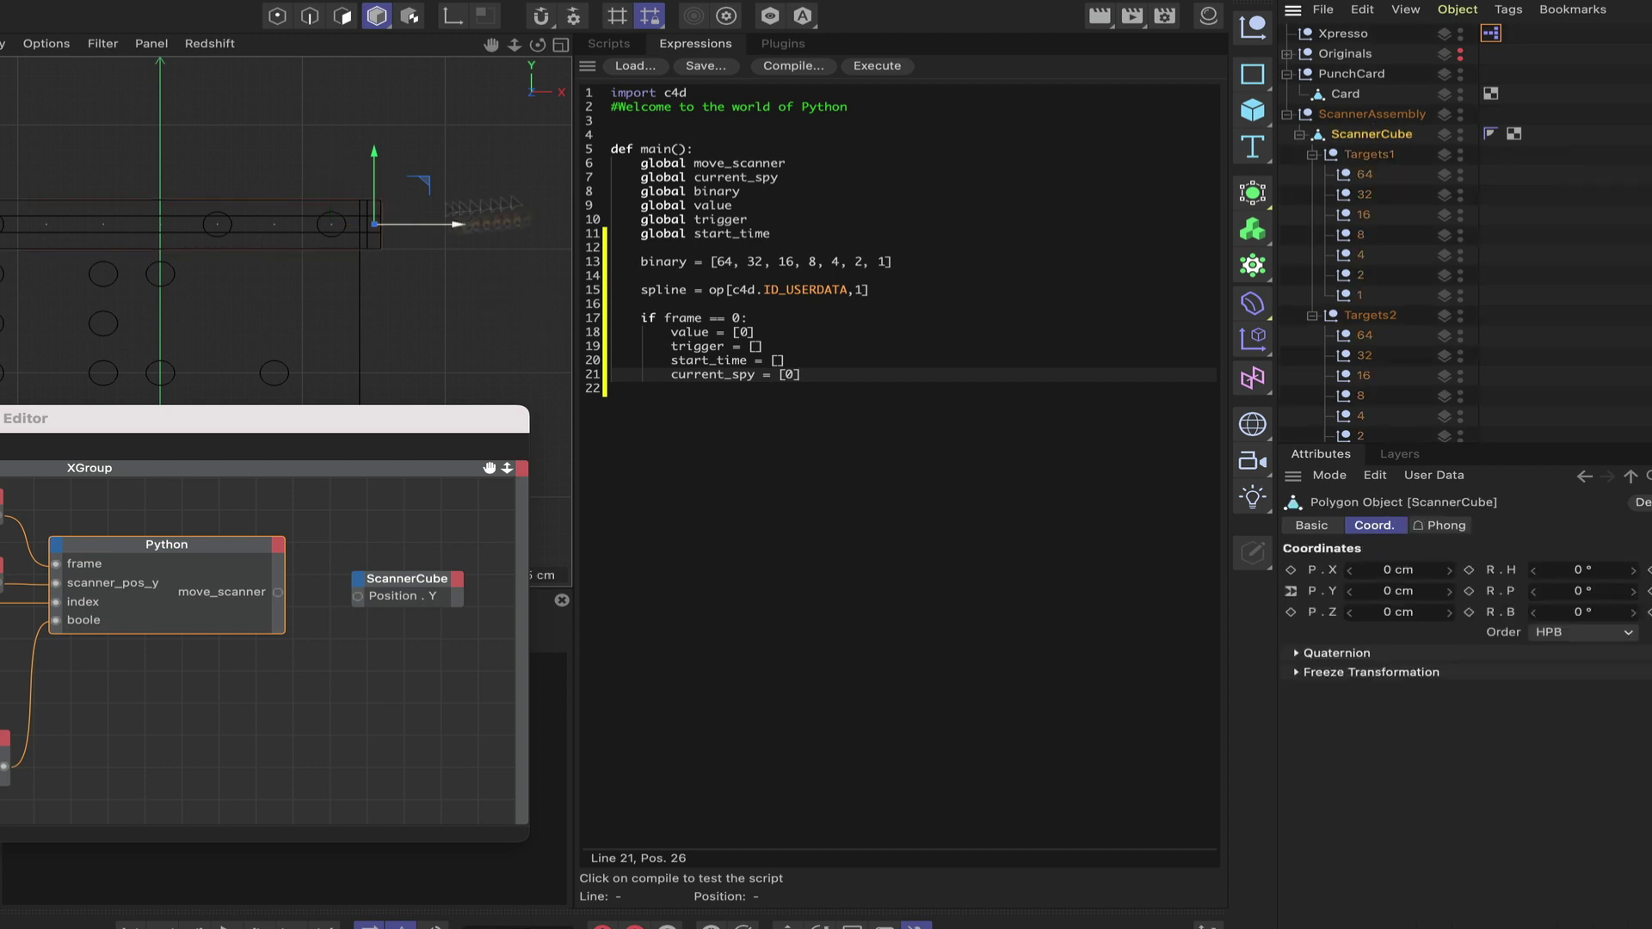
click(1398, 114)
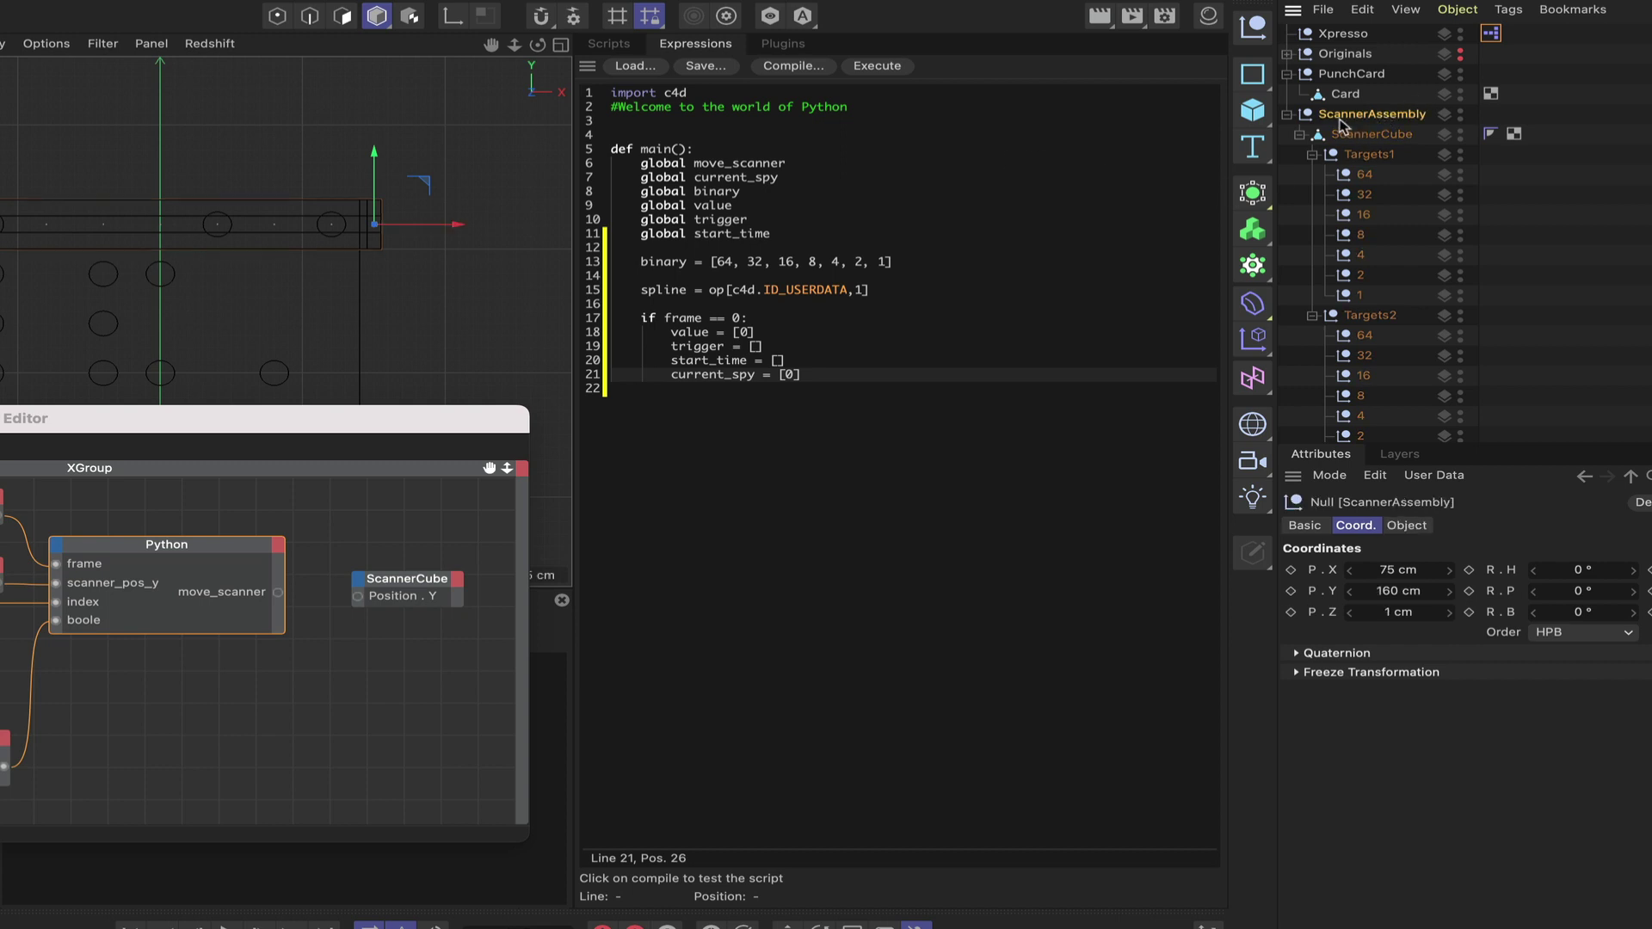
click(1393, 135)
click(1393, 116)
click(1391, 135)
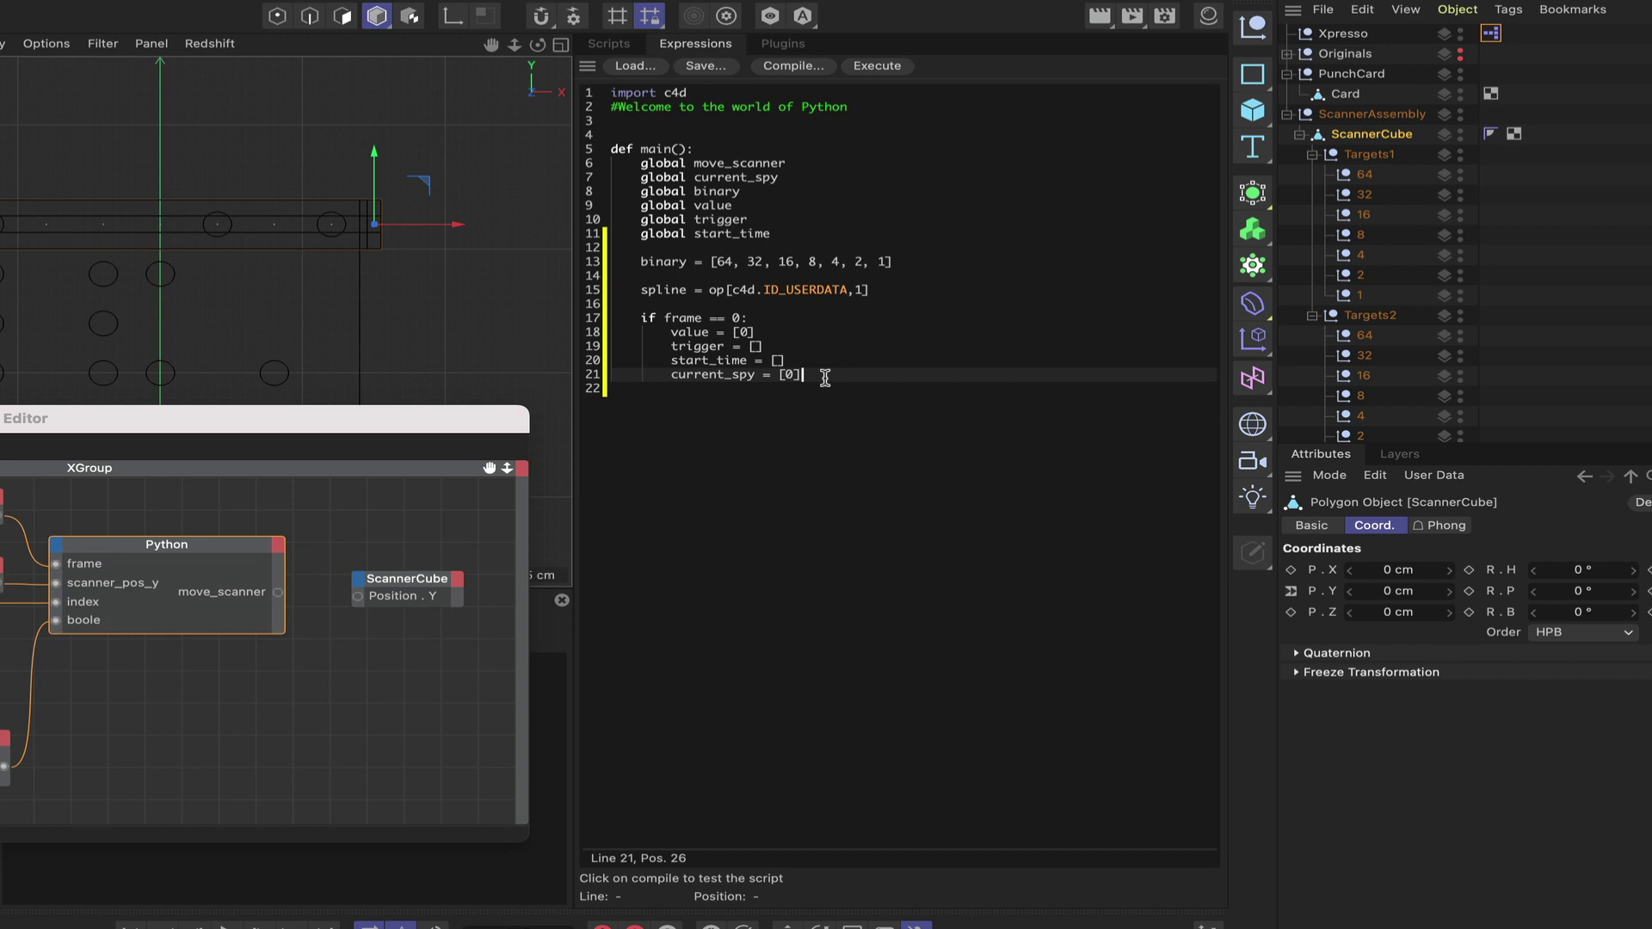
key(Return)
key(Return)
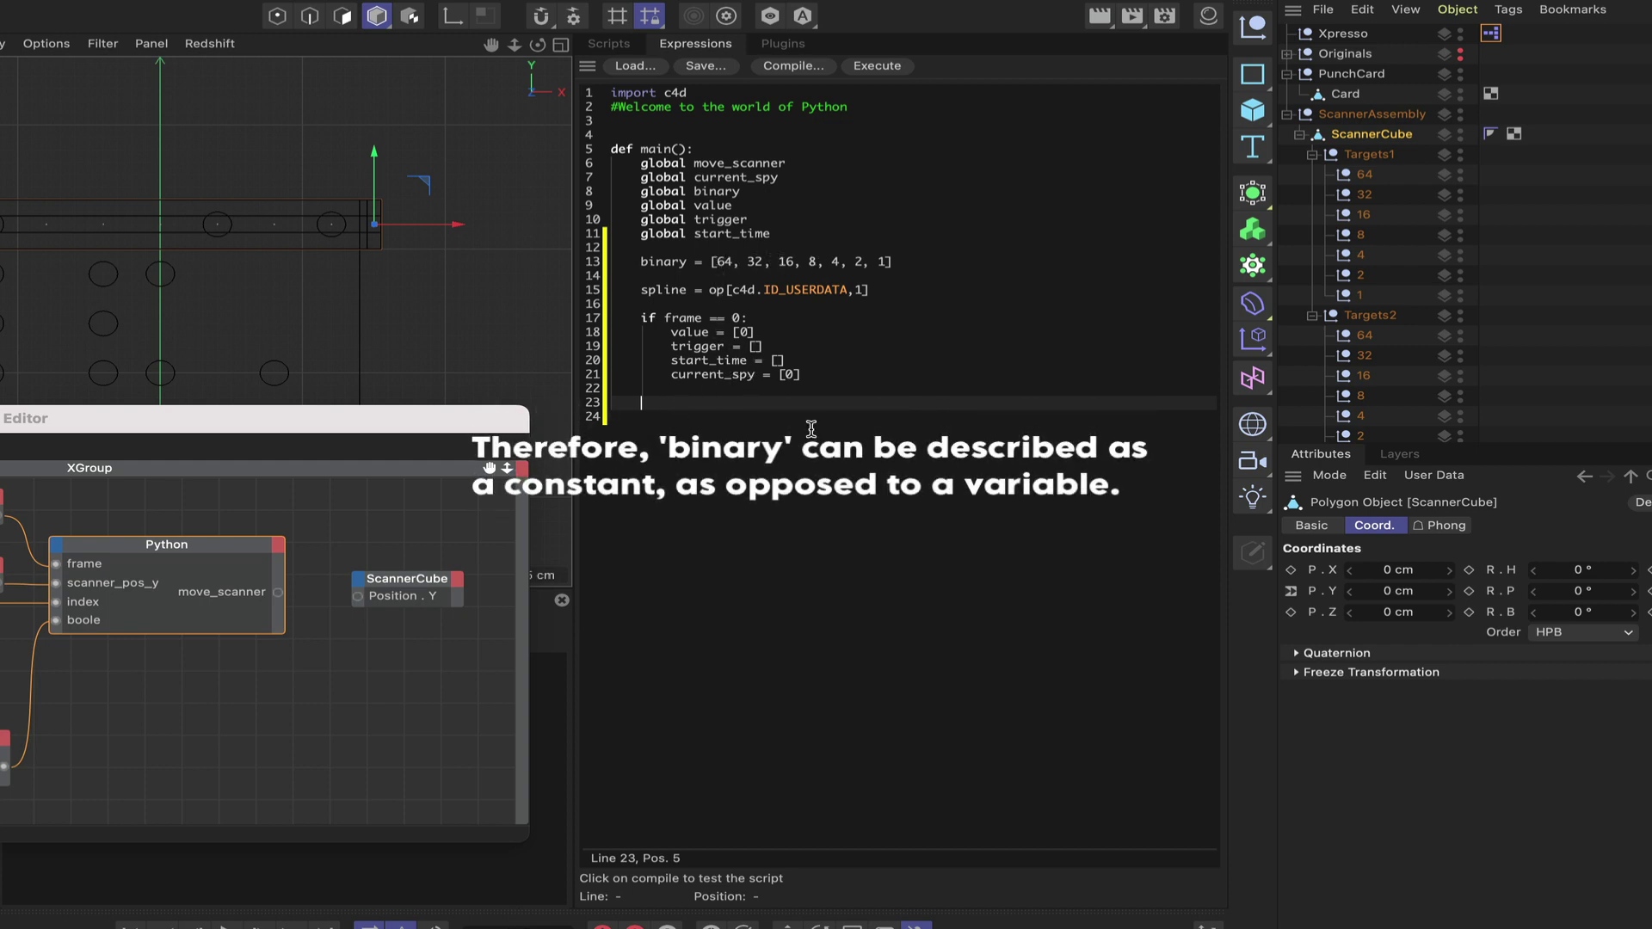
text(frame)
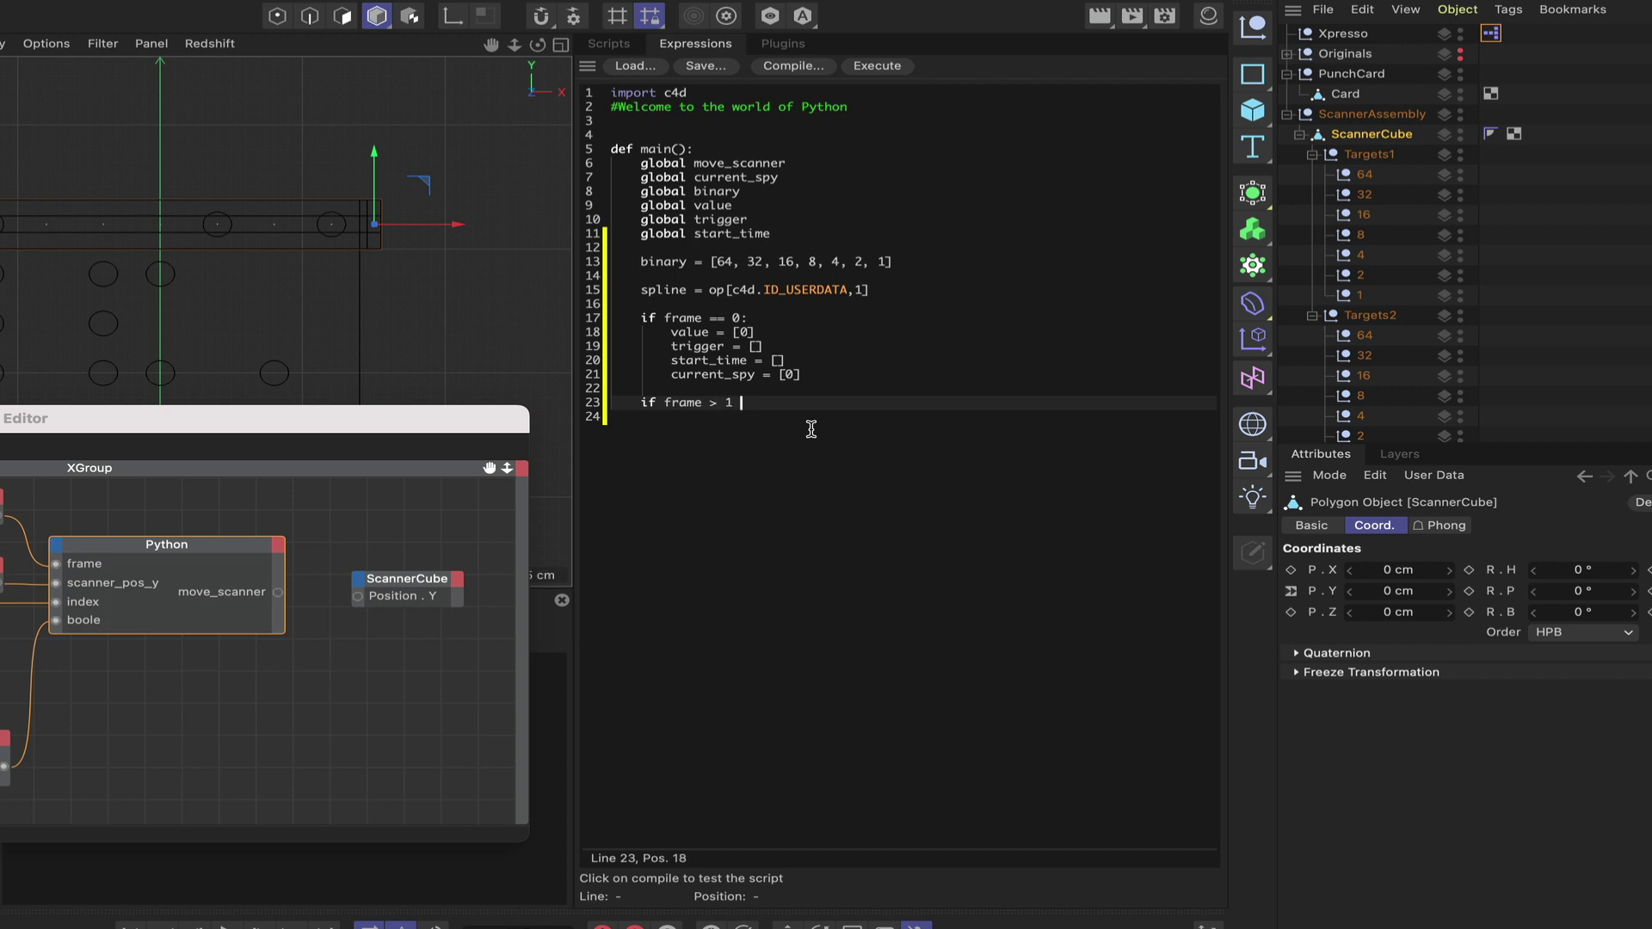
- Complete if frame > 1 and frame % 35 == 0: with current_spy[0] = scanner_pos_y beneath
text(> 1 and frame % 35 == 0:)
key(Return)
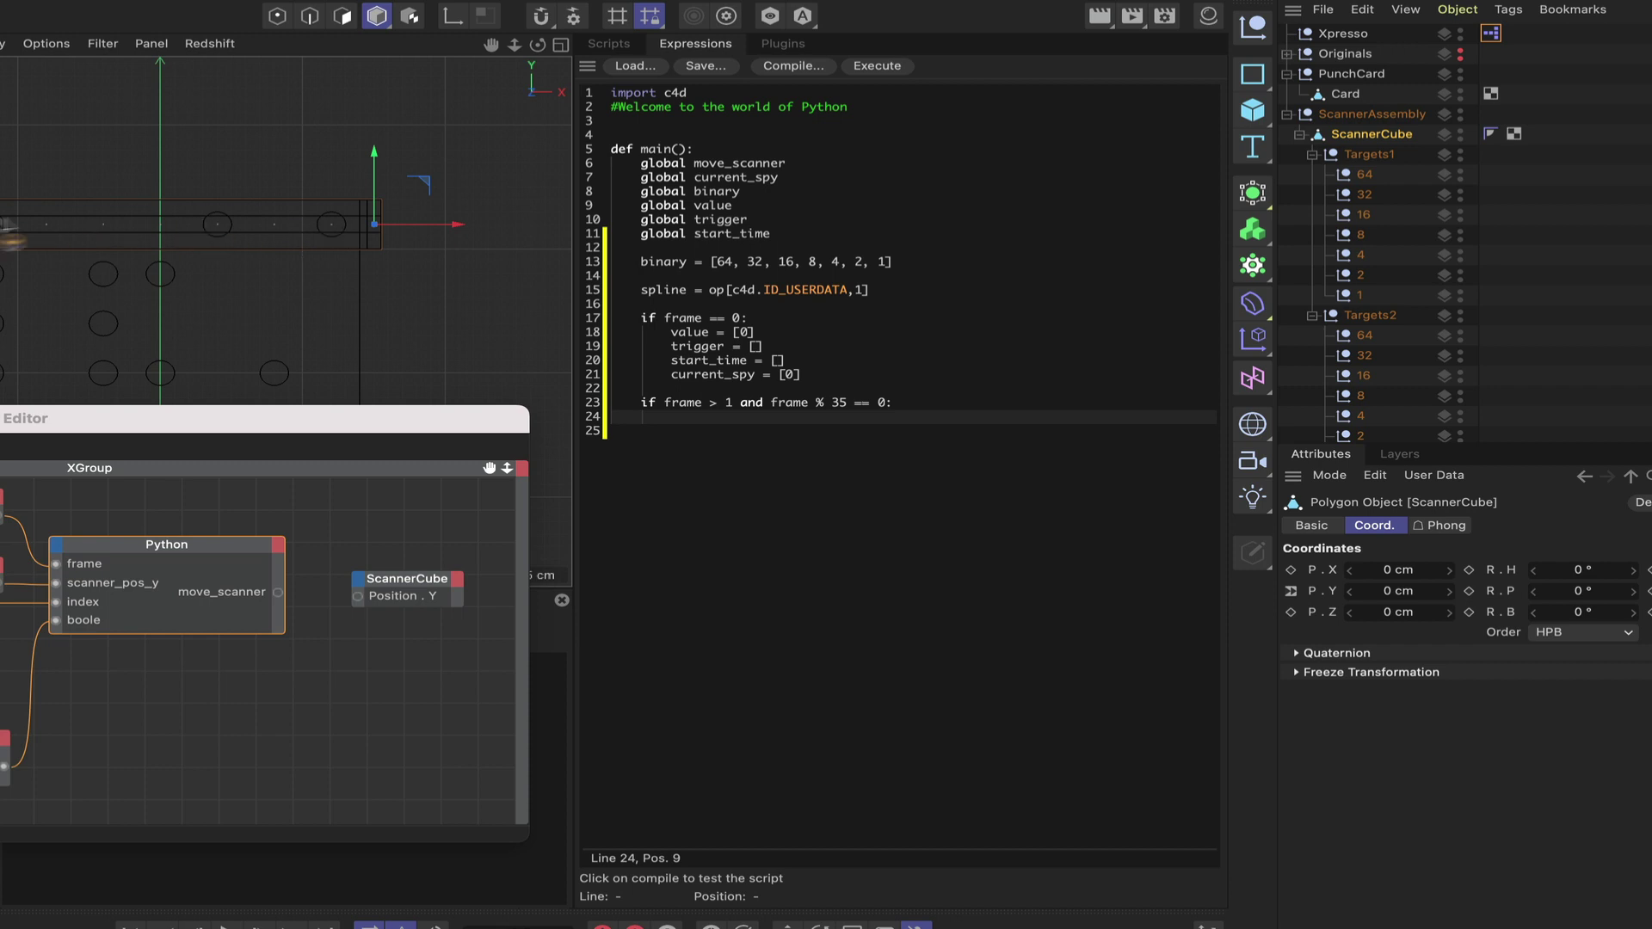
click(896, 403)
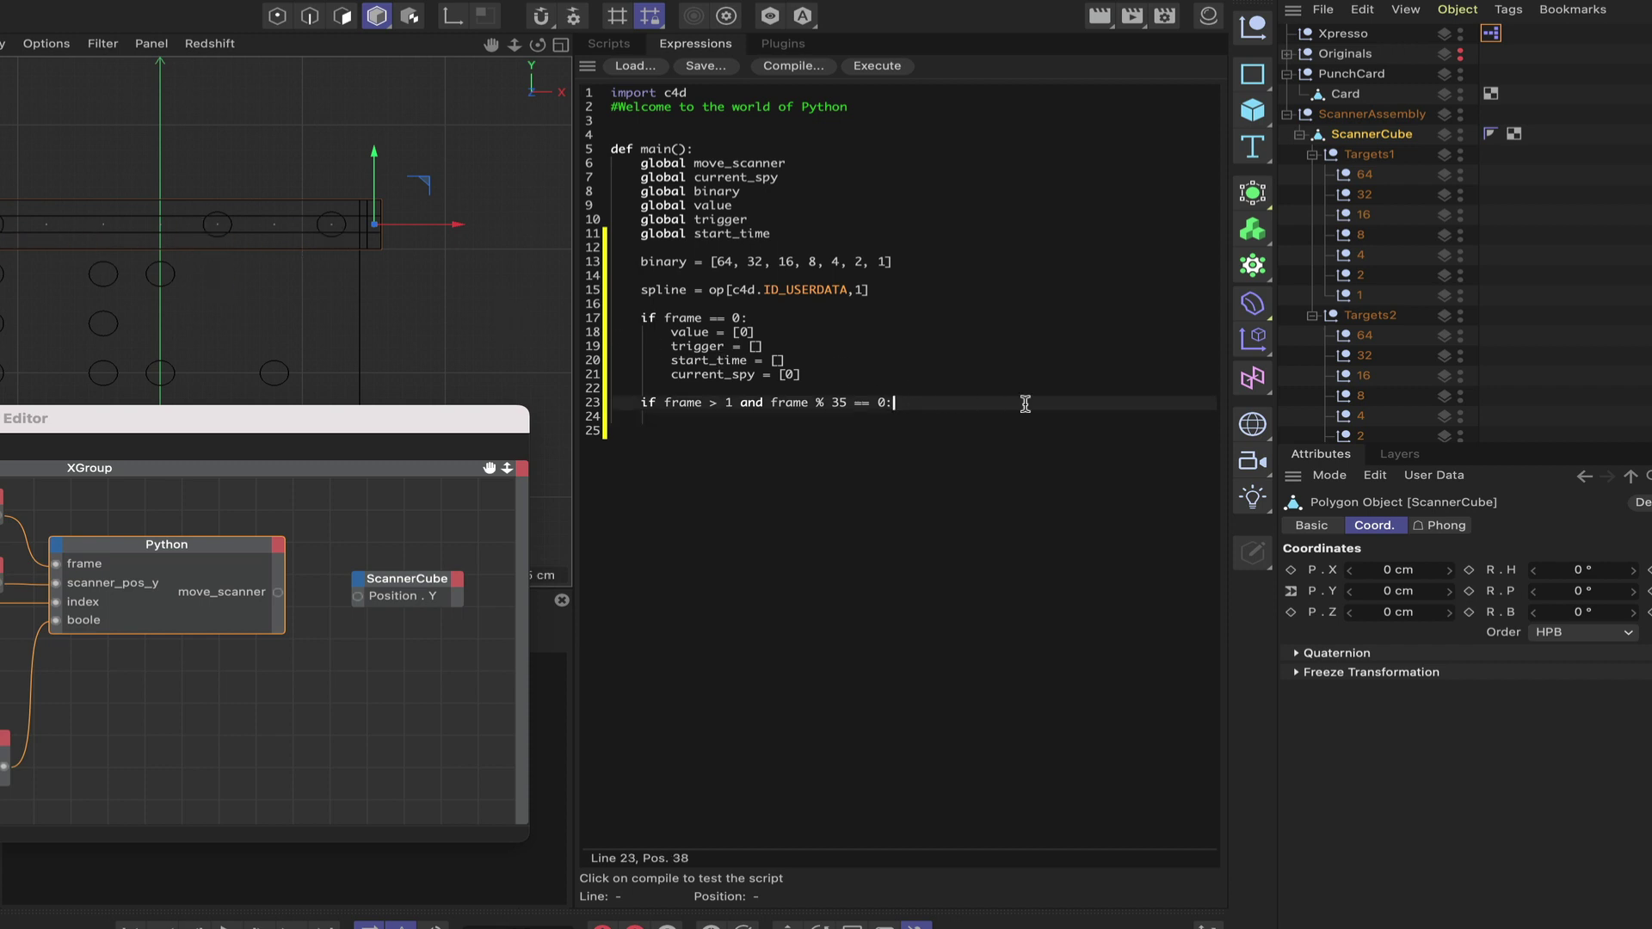
key(Return)
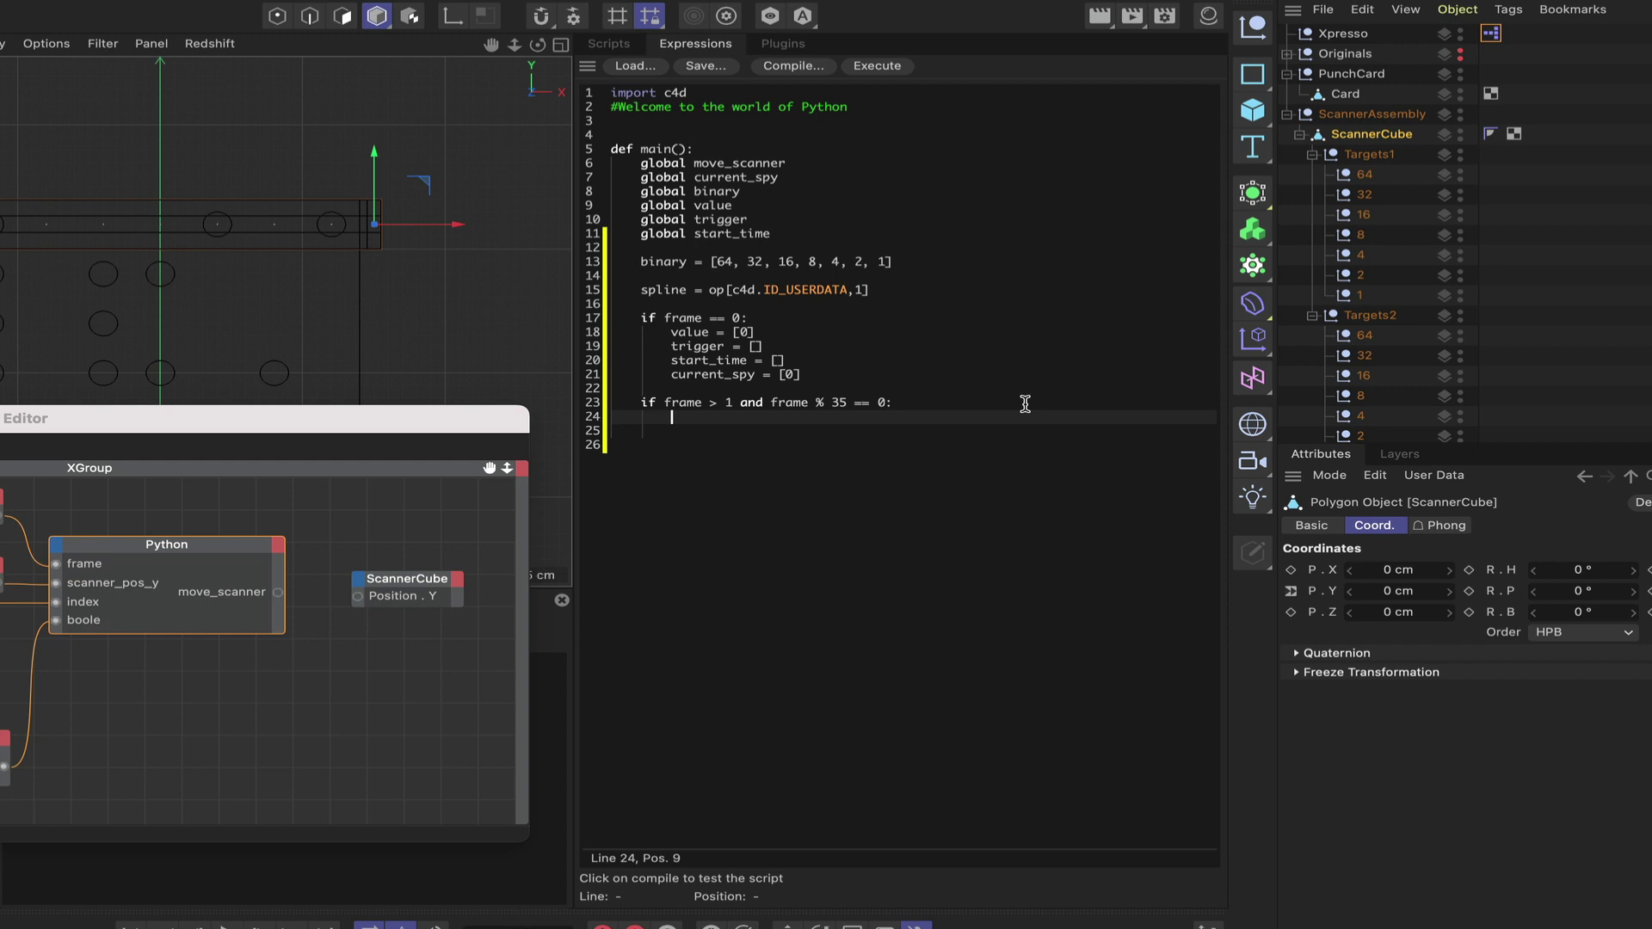
text(cu)
text(rrent_spy)
text(card)
key(BackSpace)
key(BackSpace)
key(BackSpace)
key(BackSpace)
key(BackSpace)
key(BackSpace)
text(scanner_pos_y)
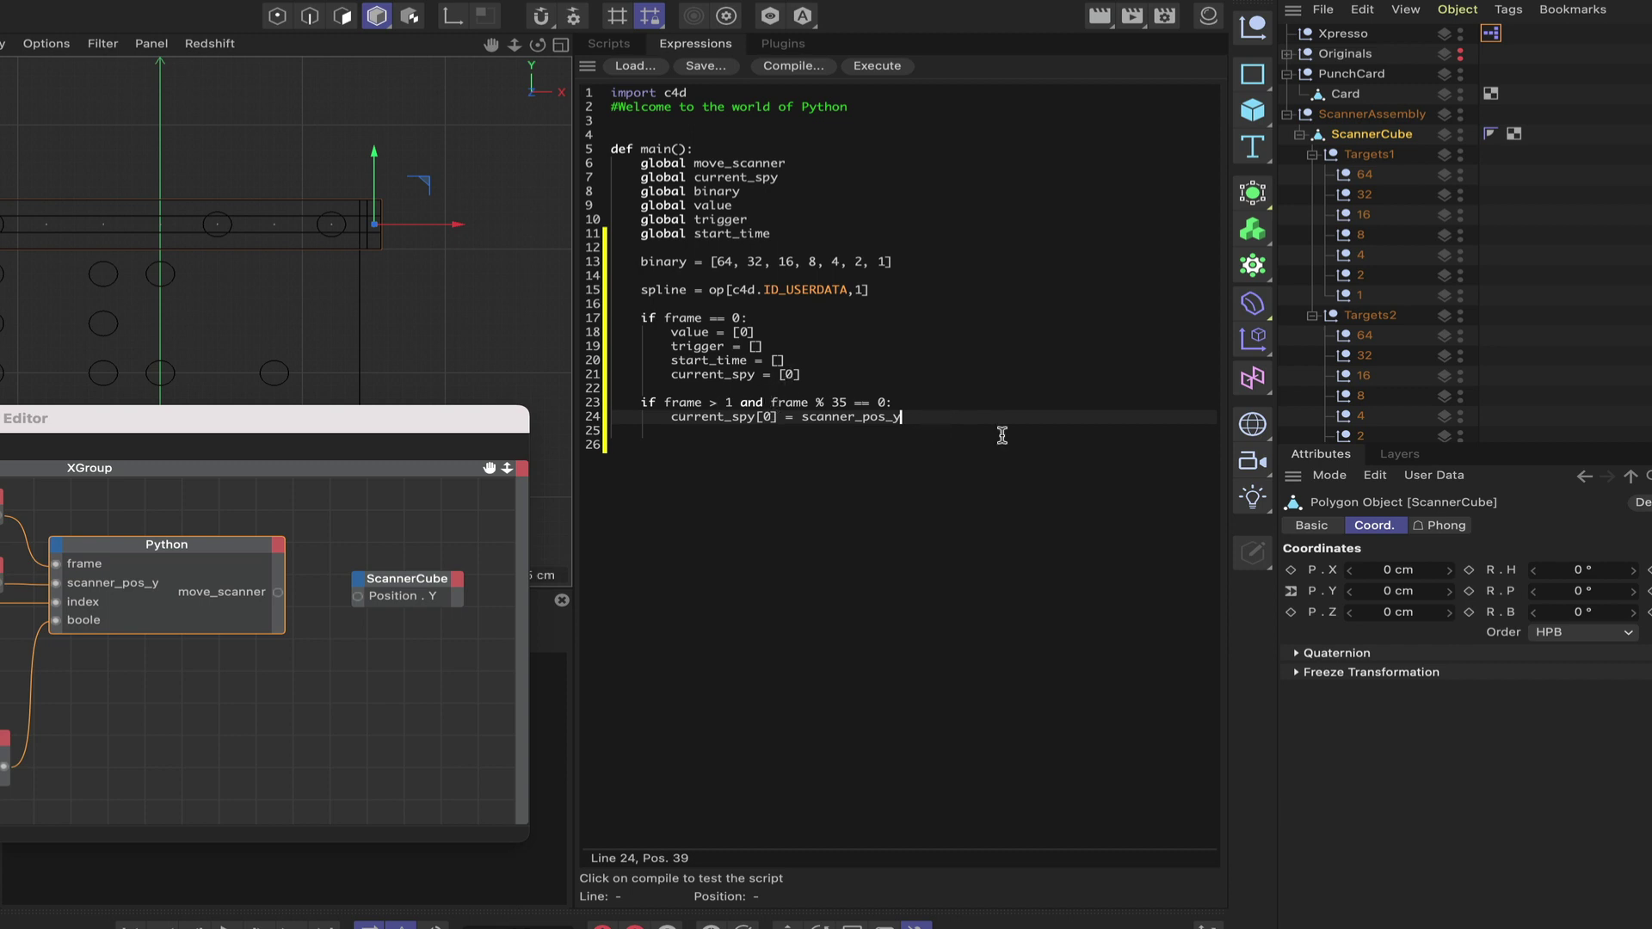
- Add if len(trigger) < 1: trigger.append(1) inside the condition
key(Return)
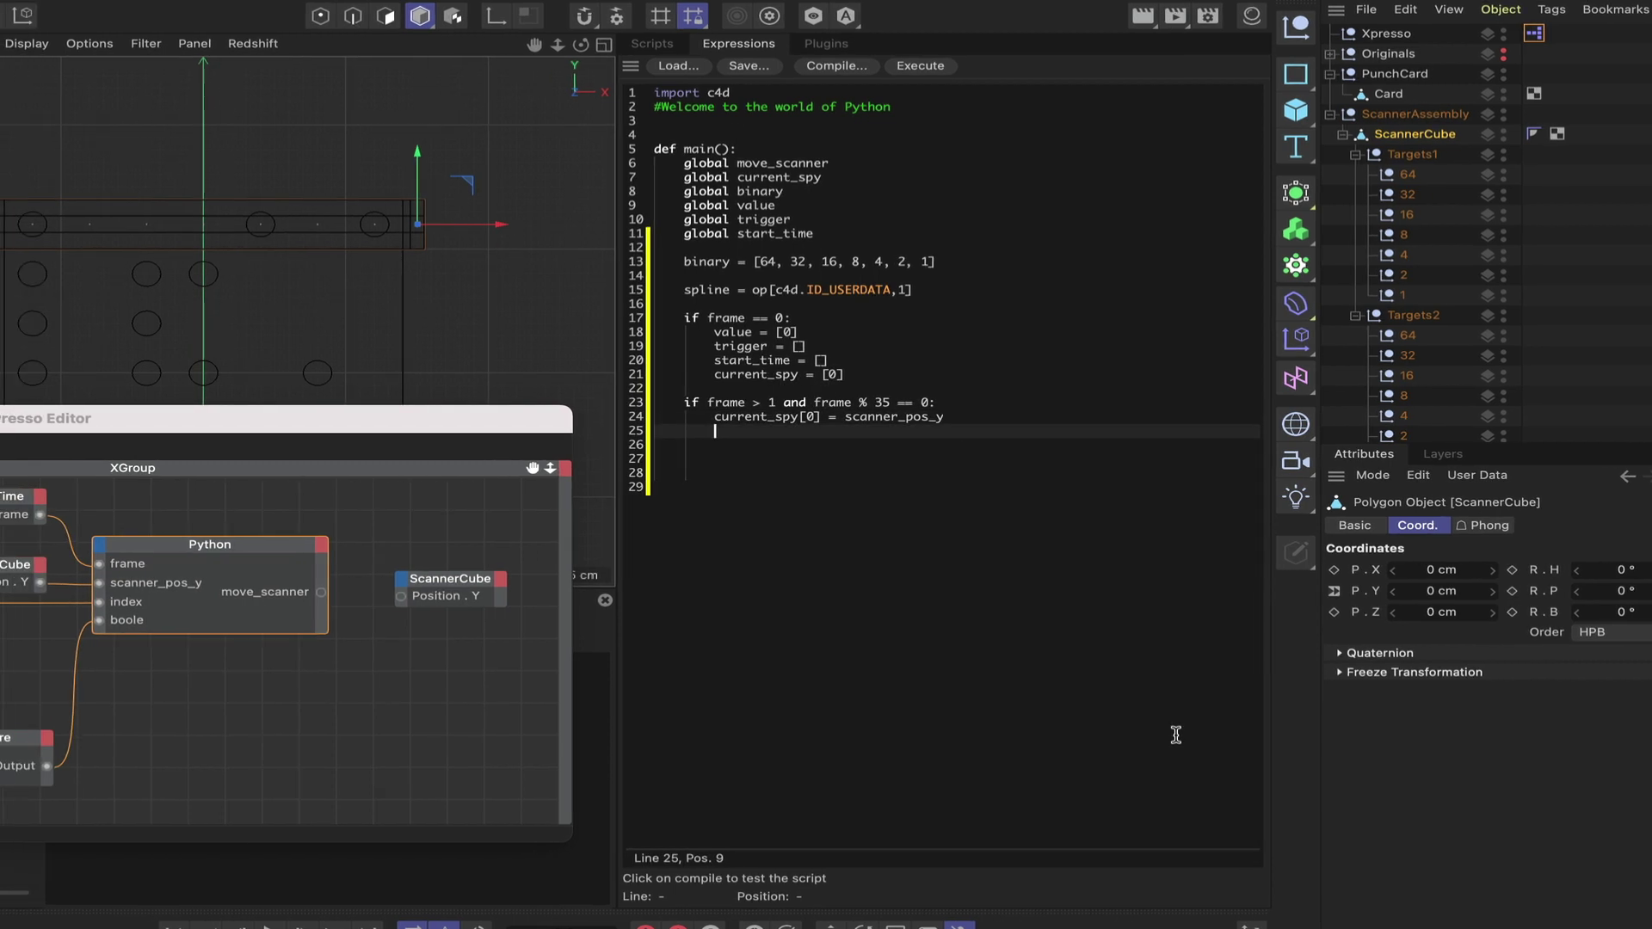
text(if len(trigger) < 1:)
key(Return)
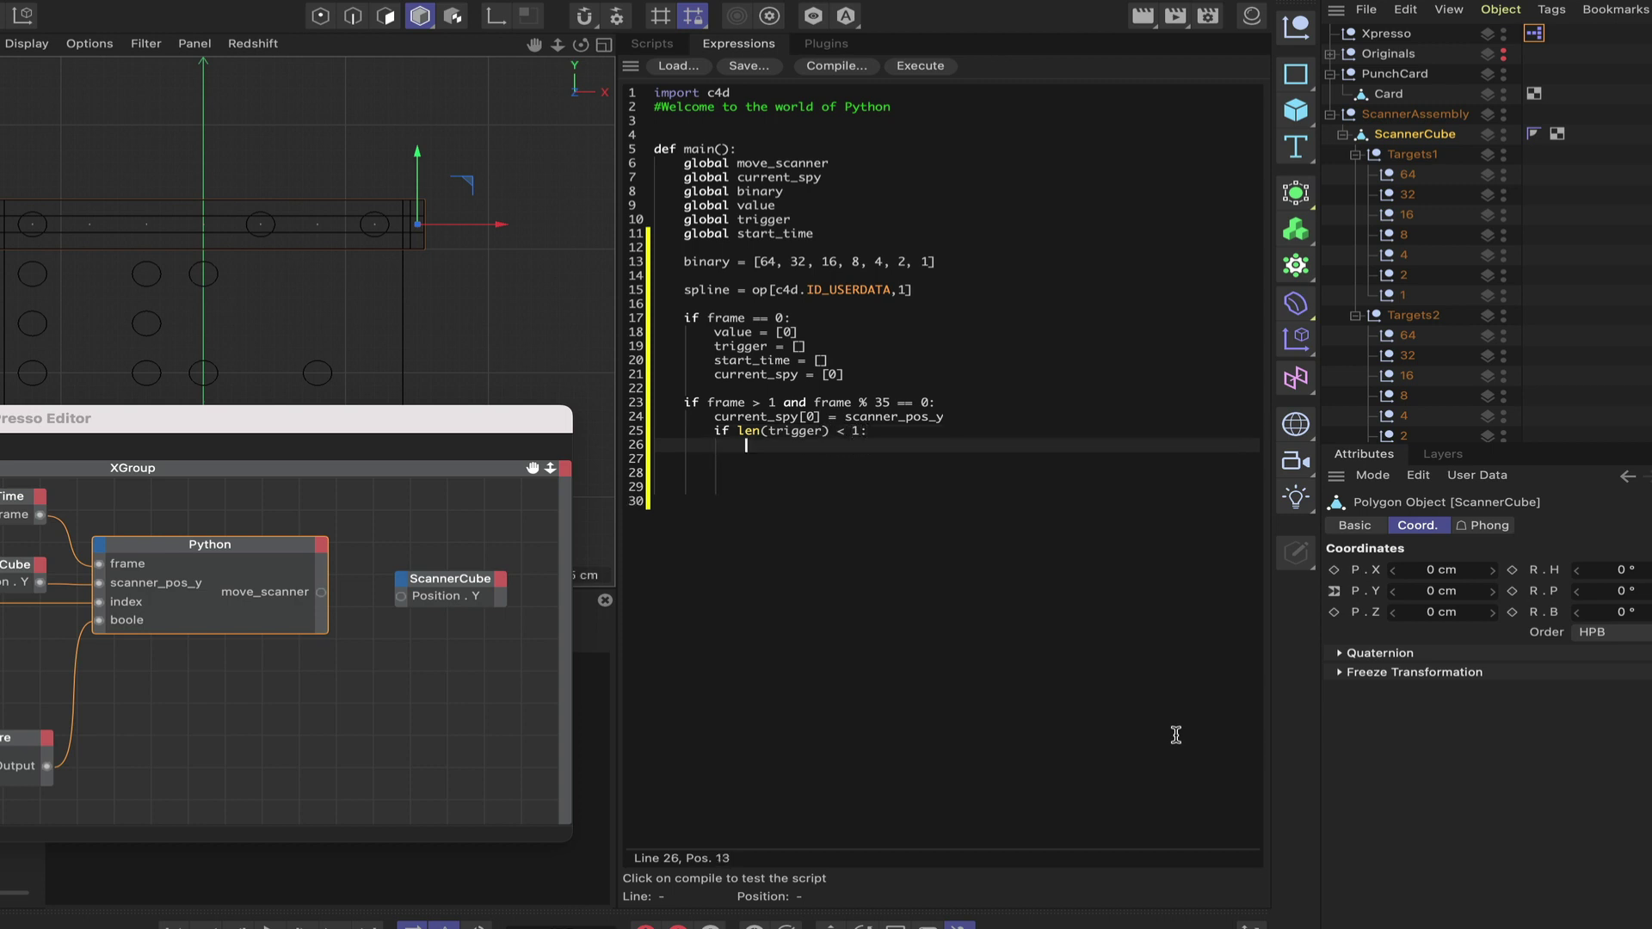
text(trigger.append(1))
- Add if len(start_time) < 1: start_time.append(frame), then begin if len(trigger) == 1:
key(Return)
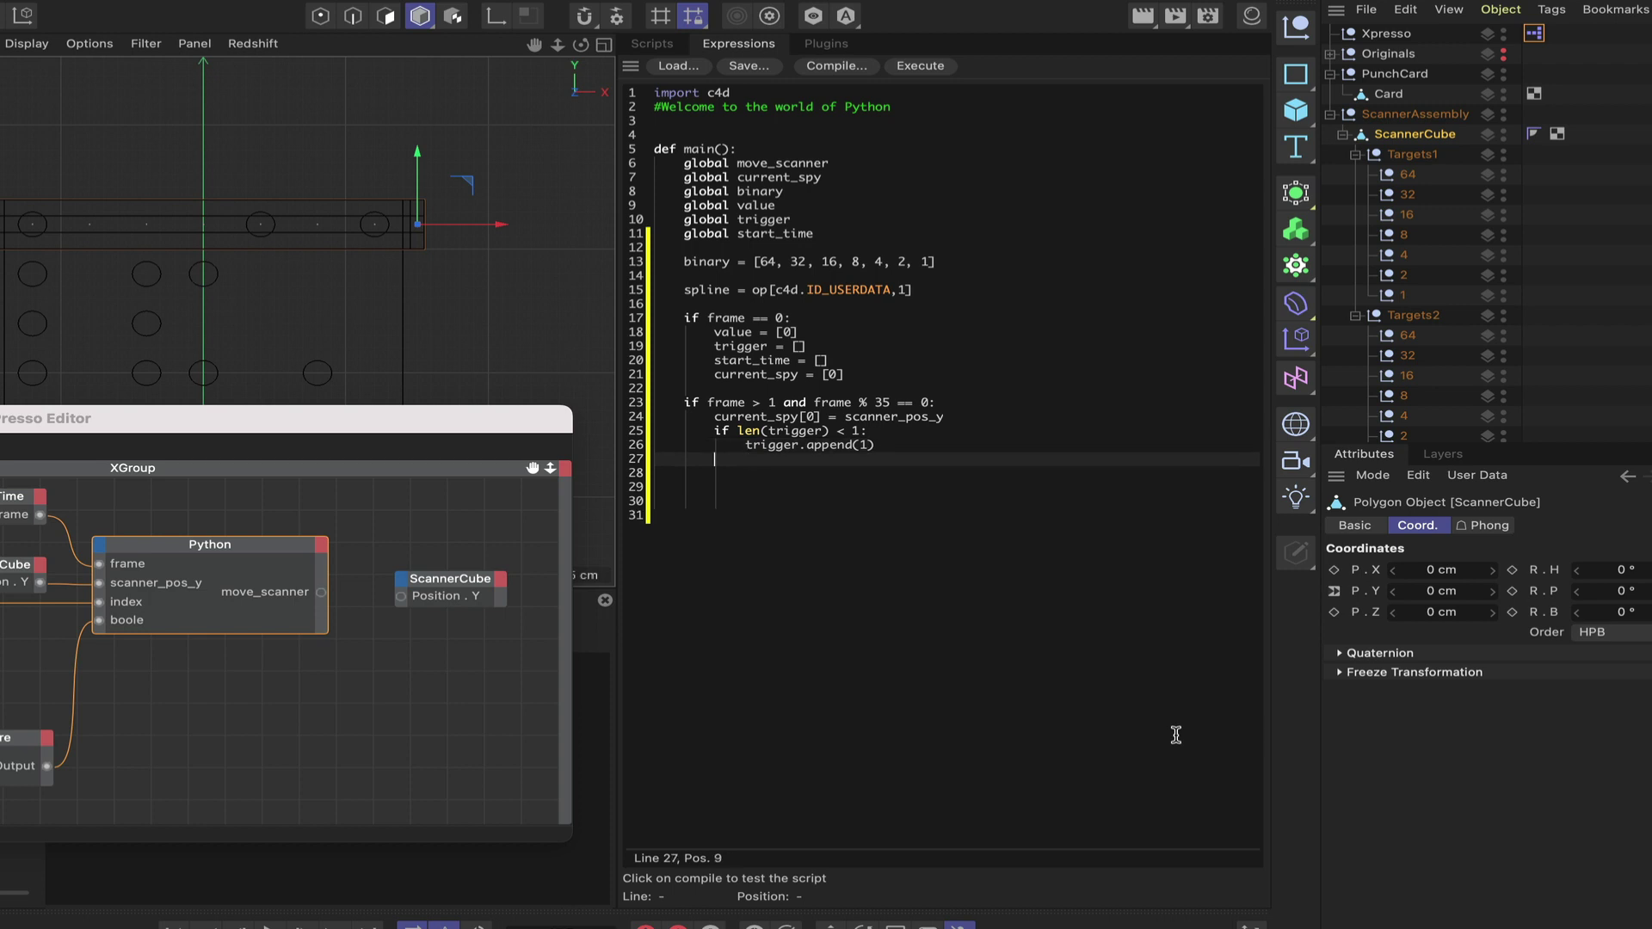
text(if len(start_time) < 1:)
key(Return)
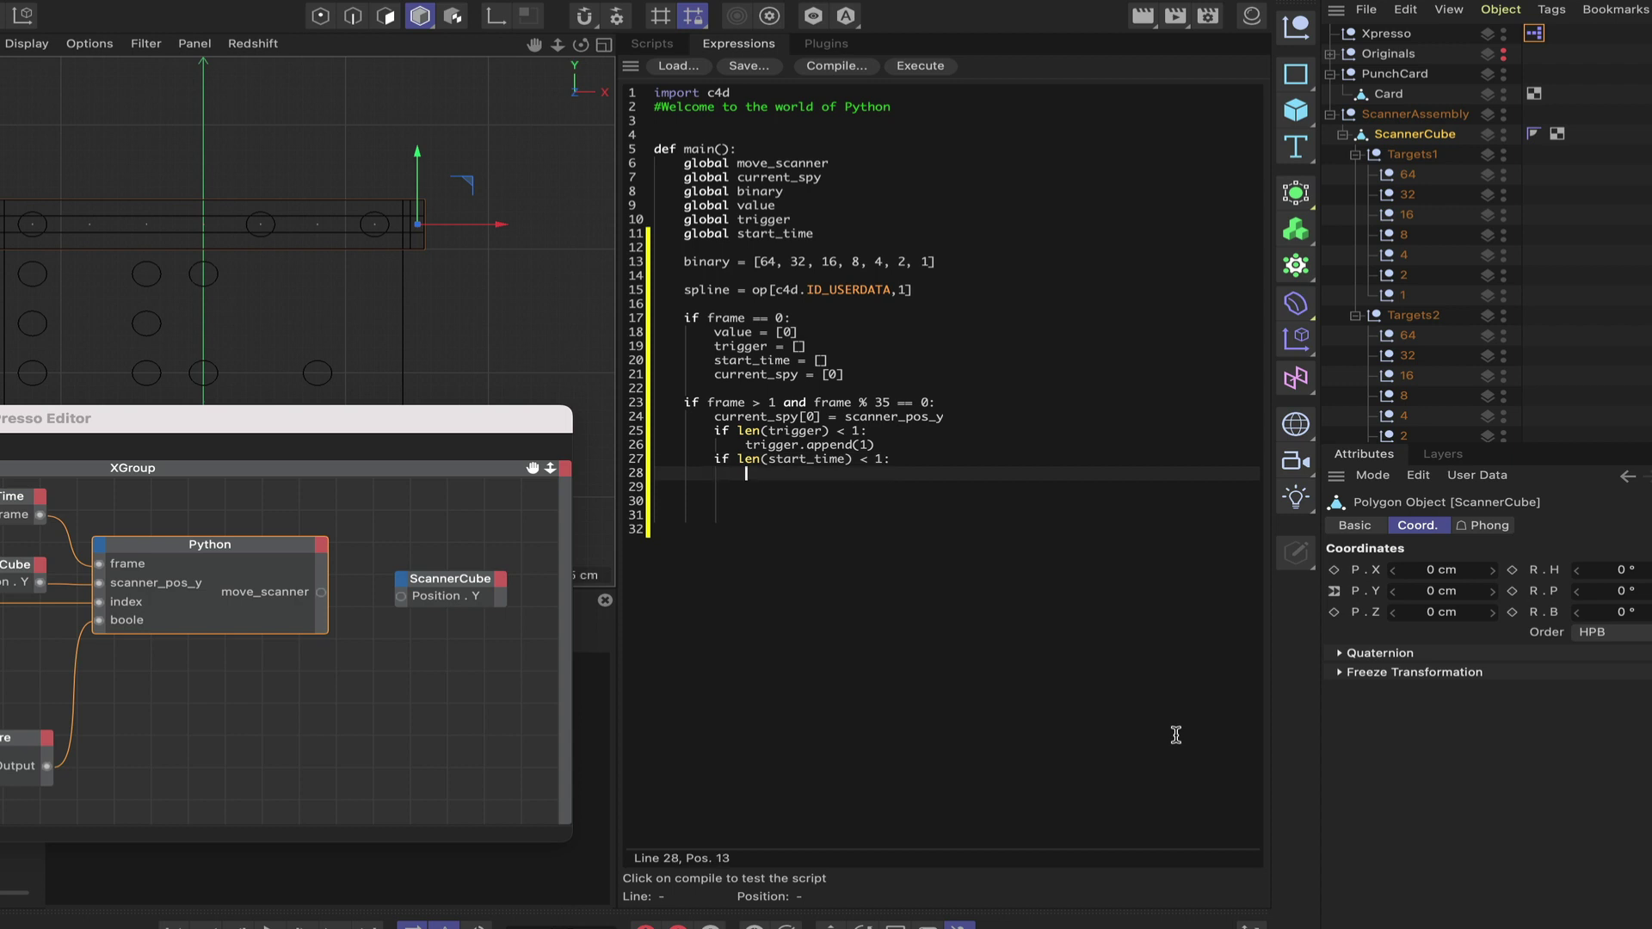
text(start_time.append(frame)
key(Return)
key(Return)
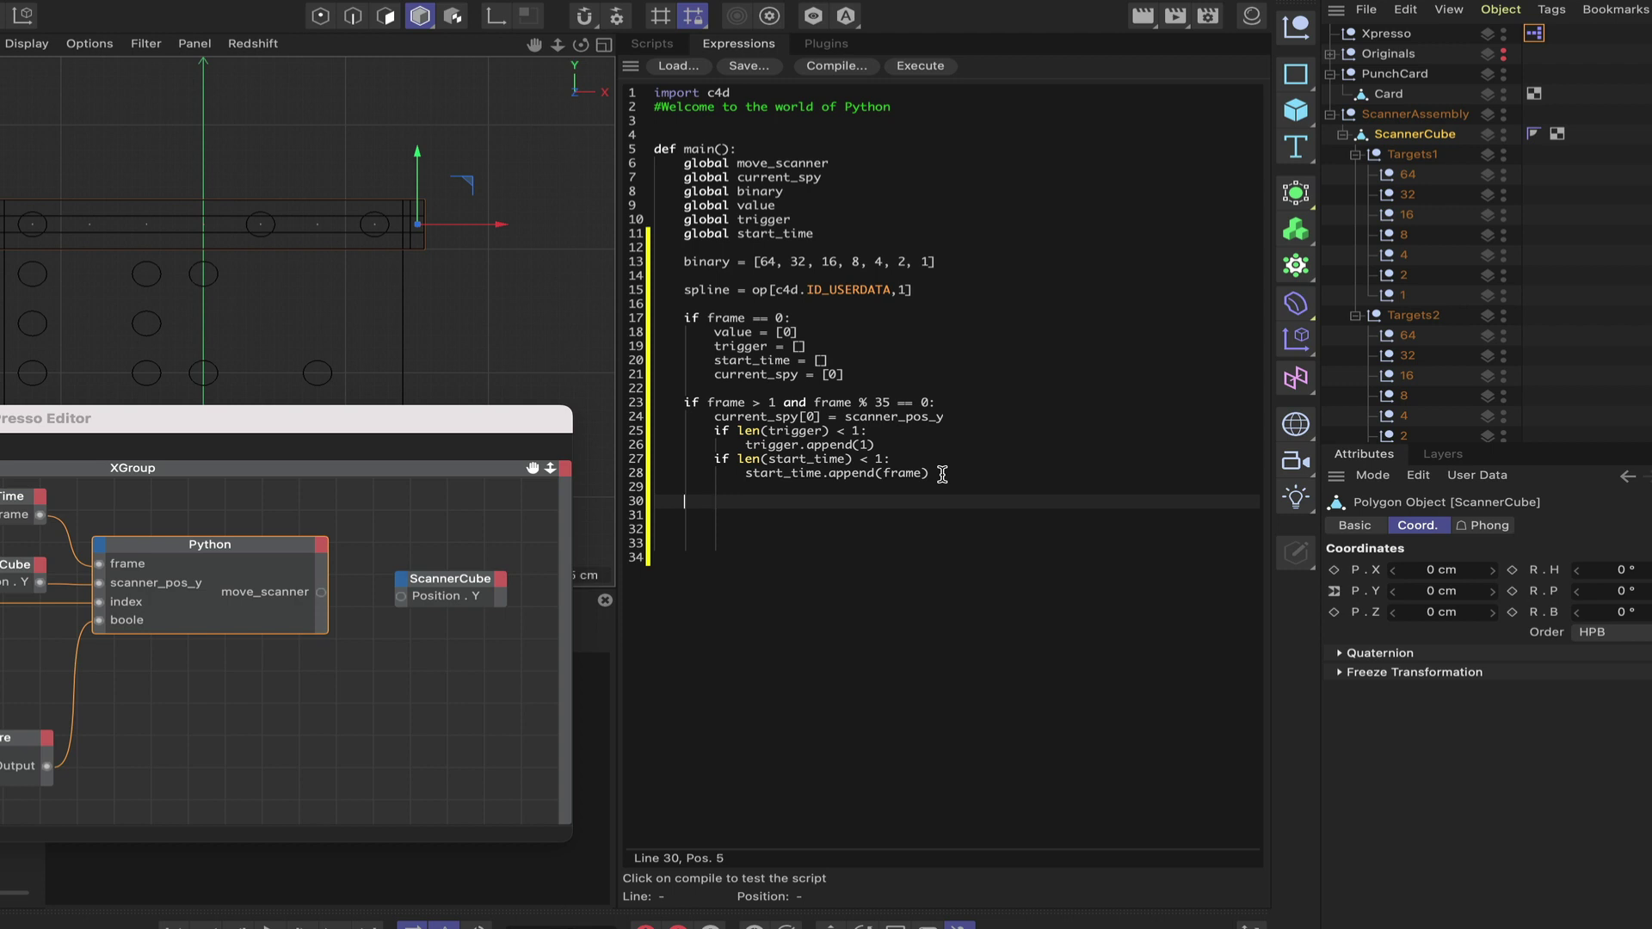
text(if len(trigger) == 1:)
- Compute duration = frame - start_time[0] and open an if duration < 30: check
key(Return)
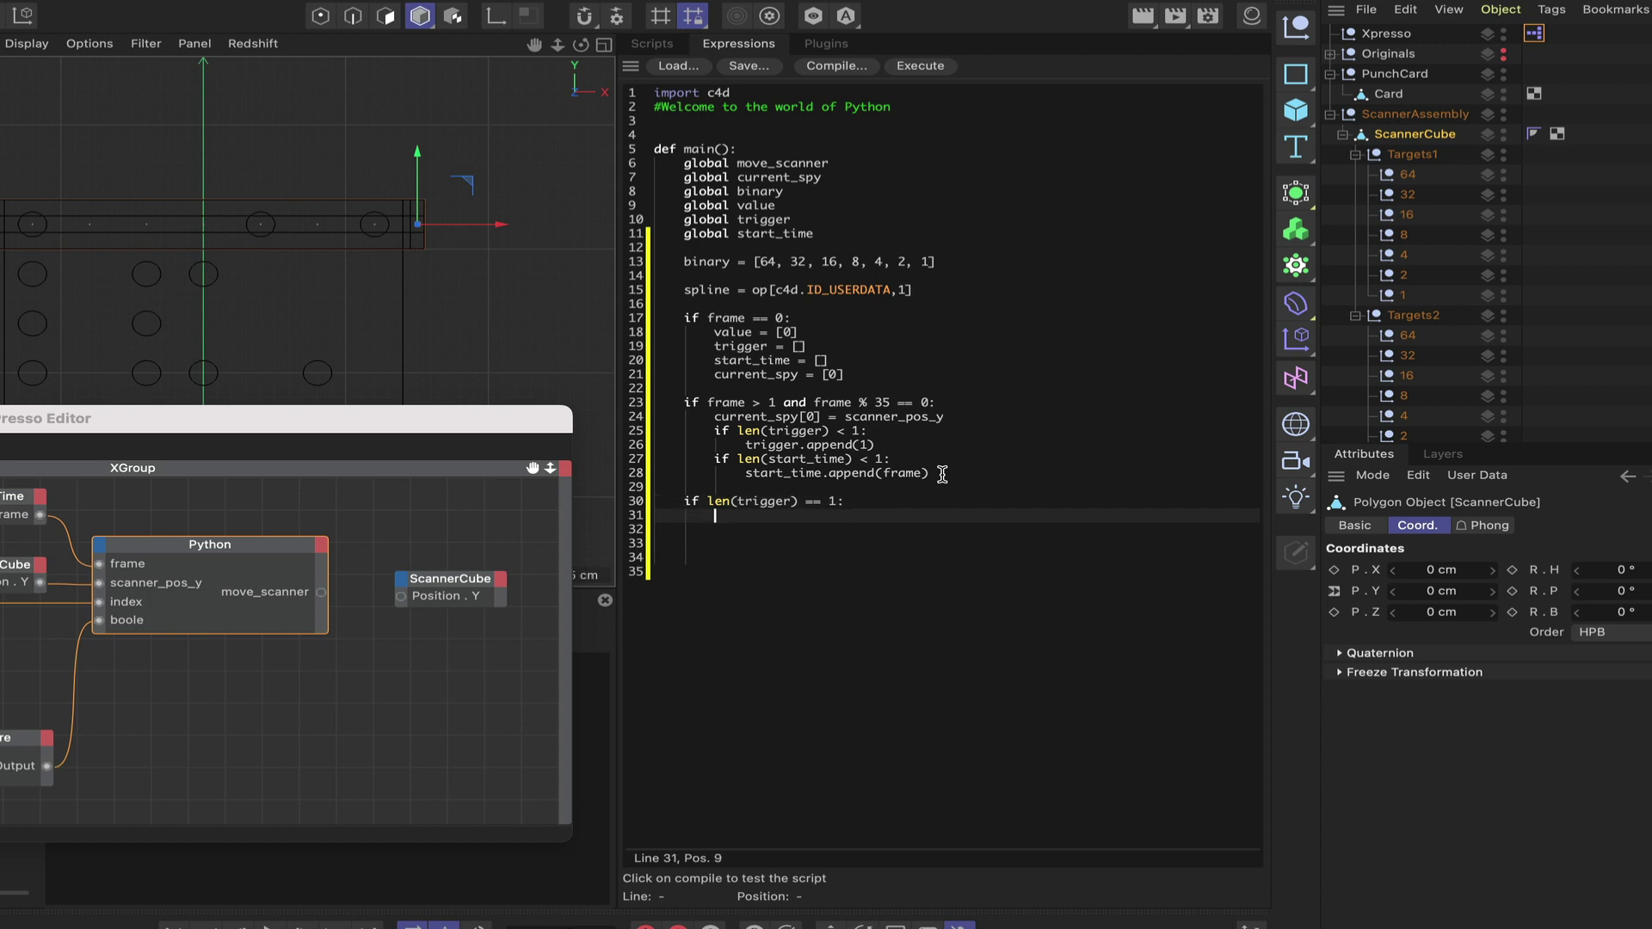
text(duration = frame - start_time[0)
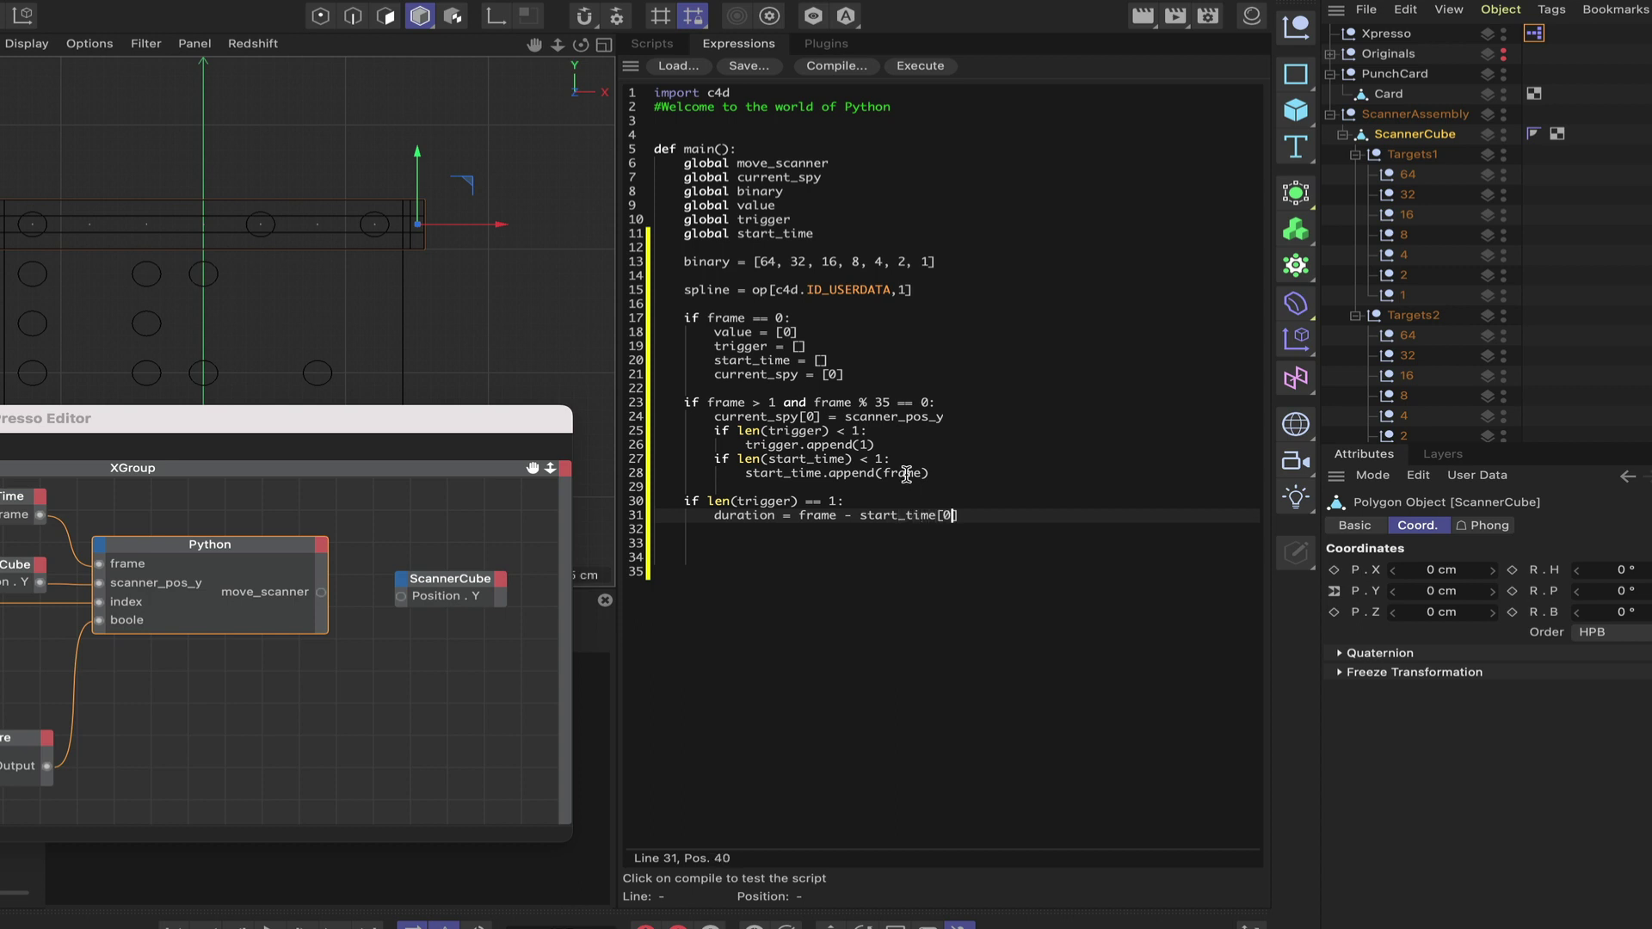
text(])
key(Return)
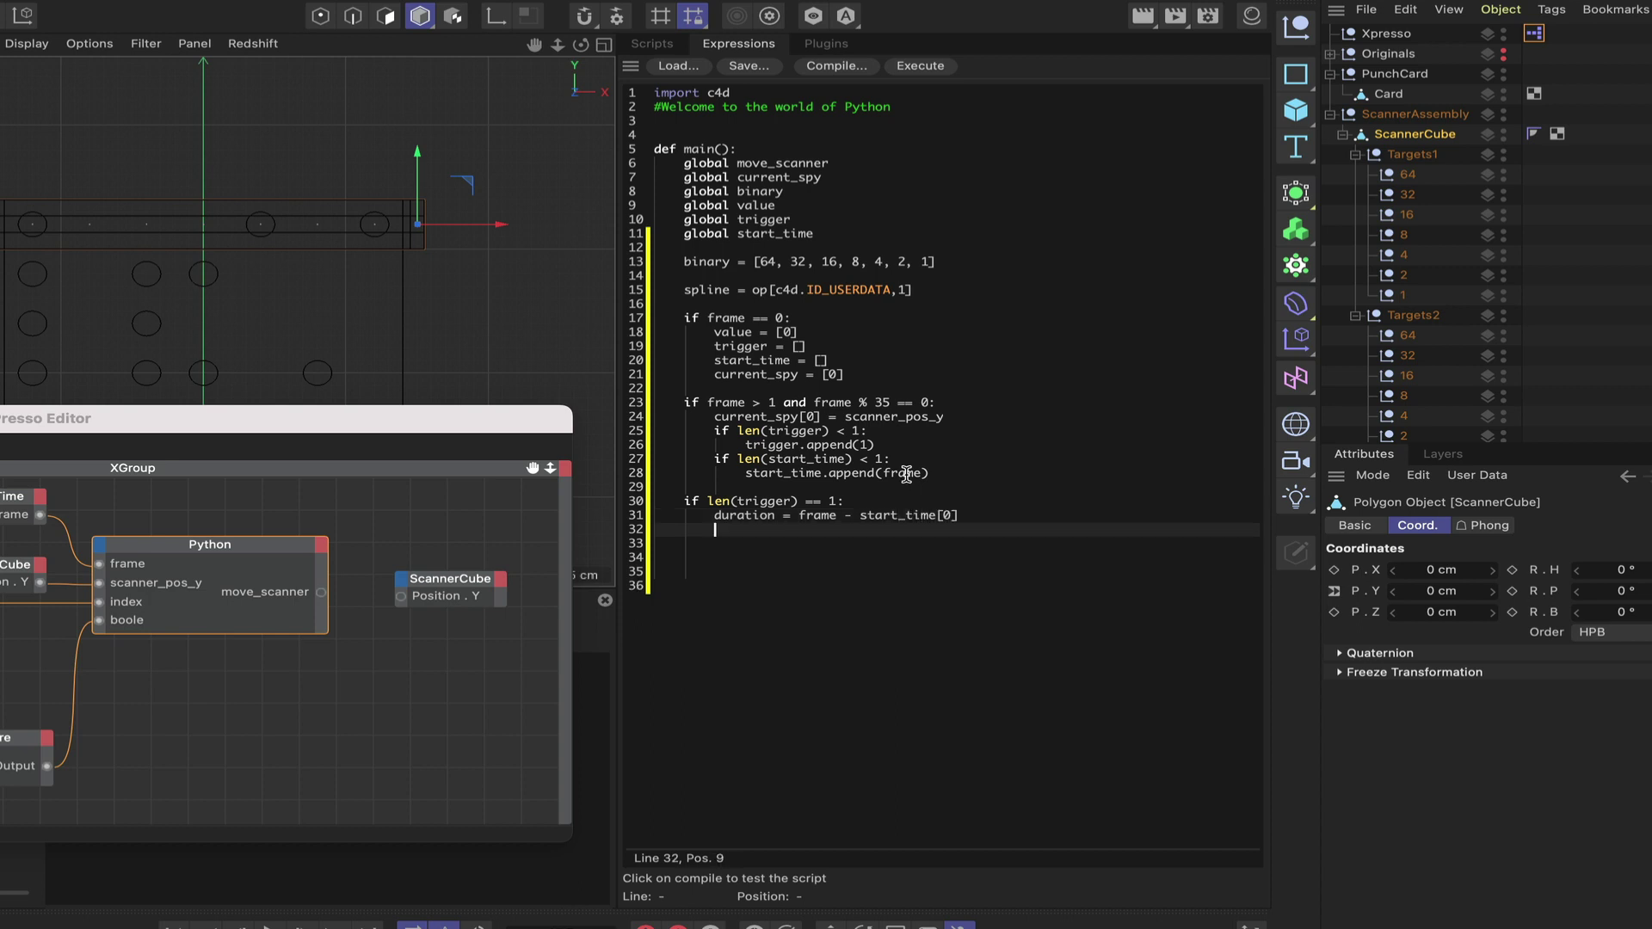
text(if duration < 30)
key(Return)
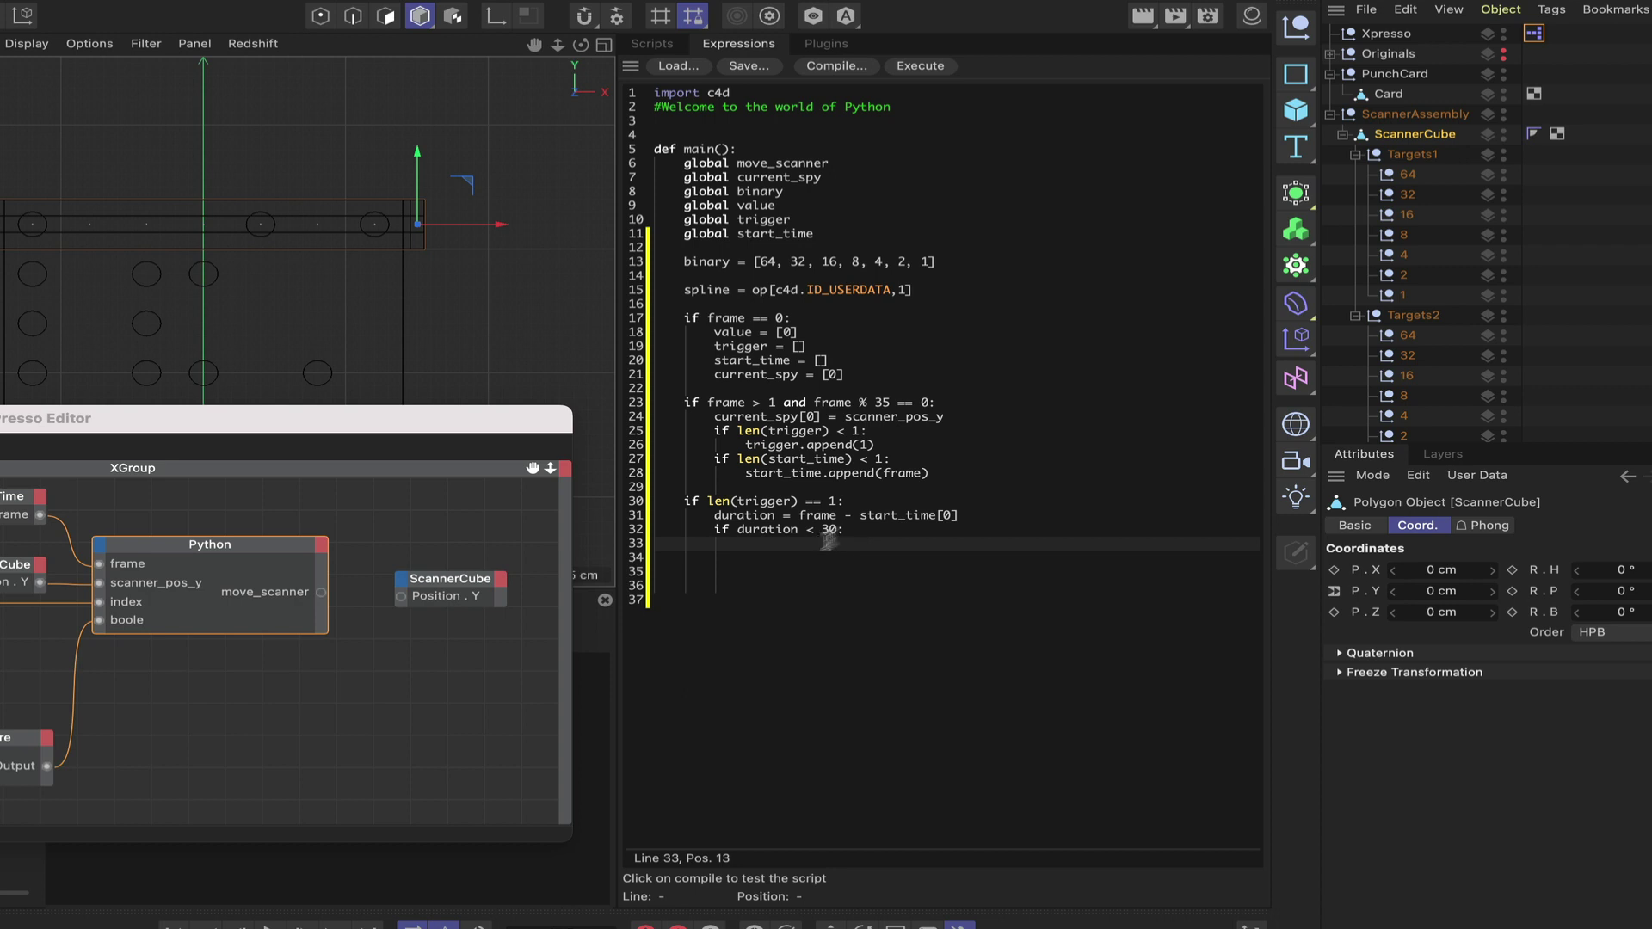
- Write range_mapper = c4d.utils.RangeMap(duration, 0, 30, 0, -20, False, spline)
key(Return)
text(range_mapper = c4d.utils.Ran)
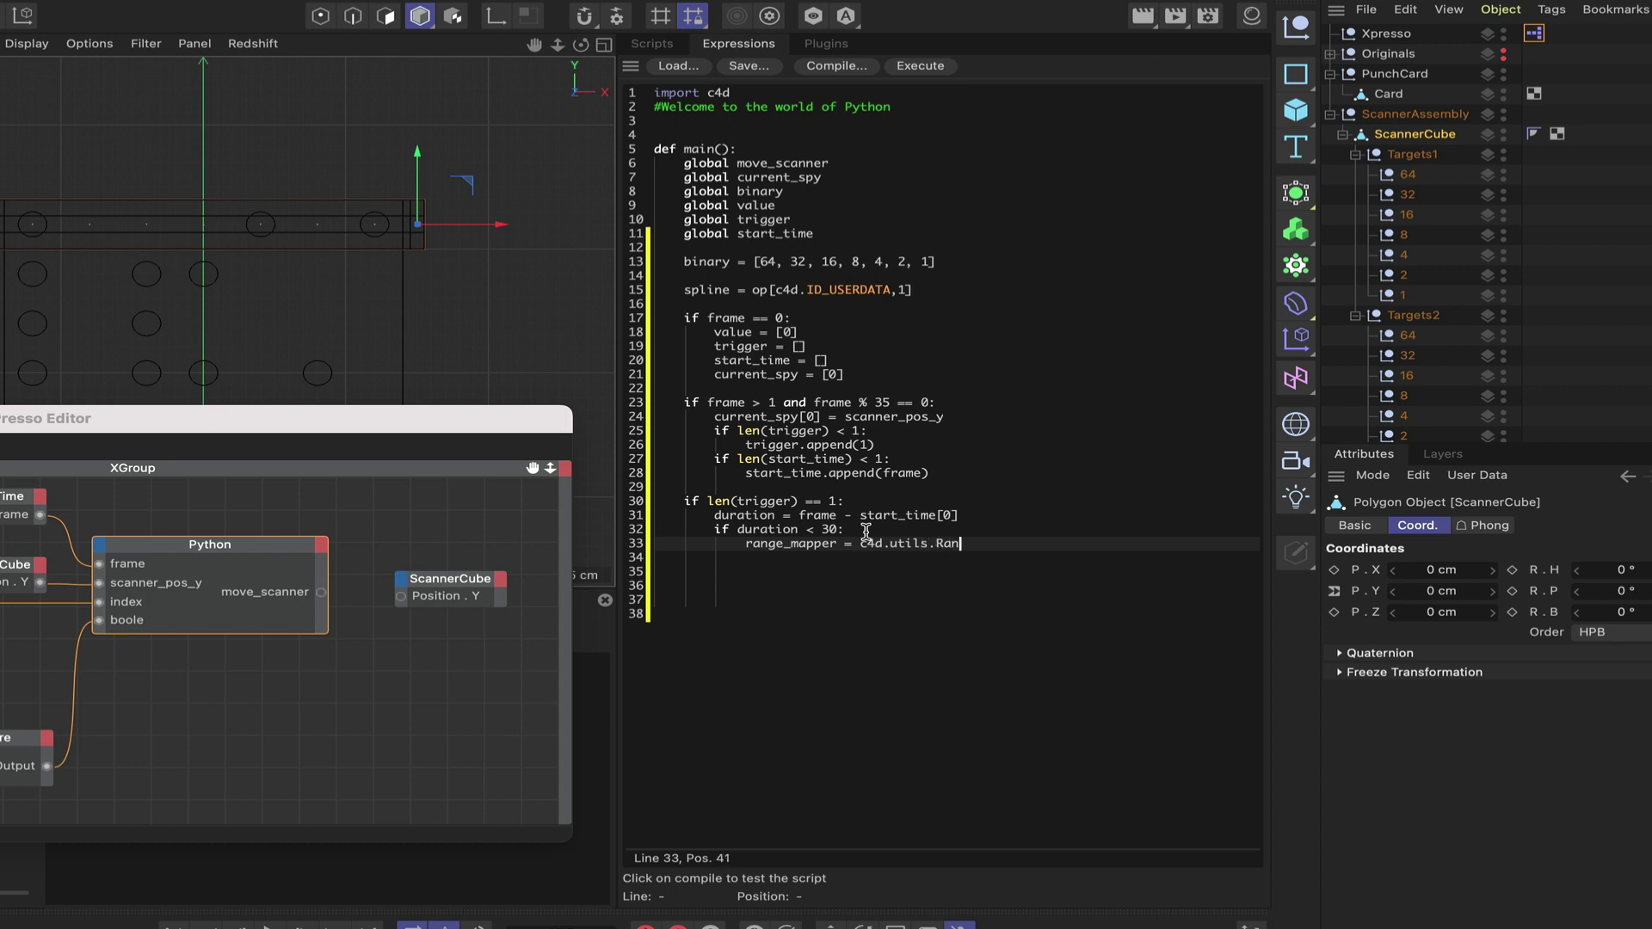
text(geMap(duration, 0, 30, 0,)
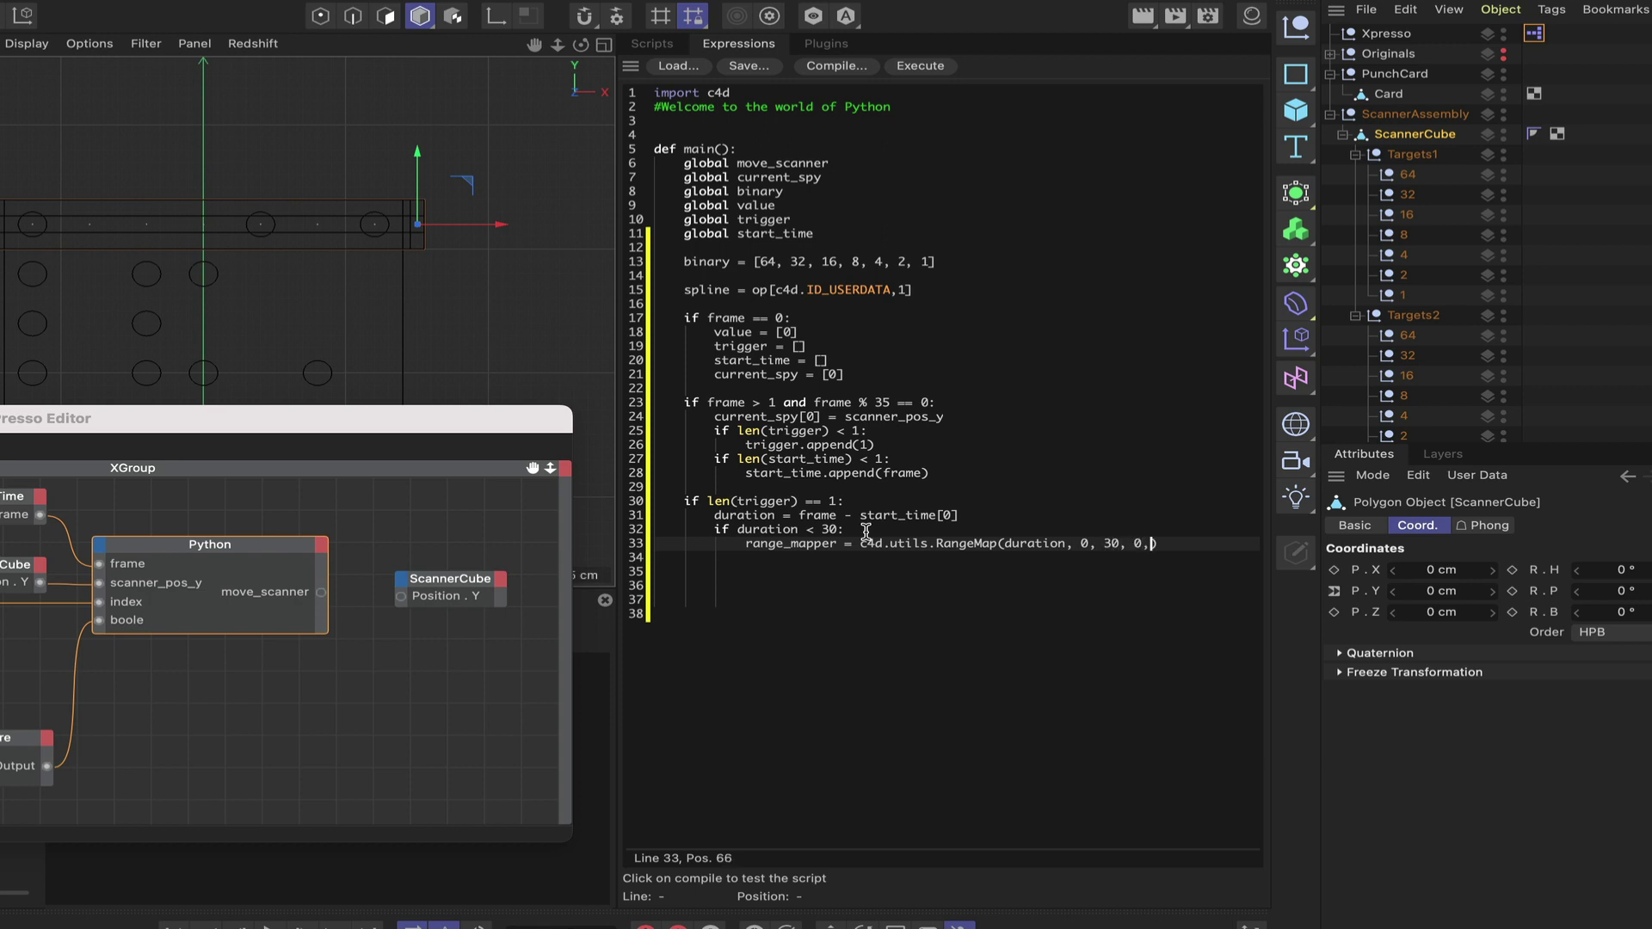
text( -20)
text(, False, )
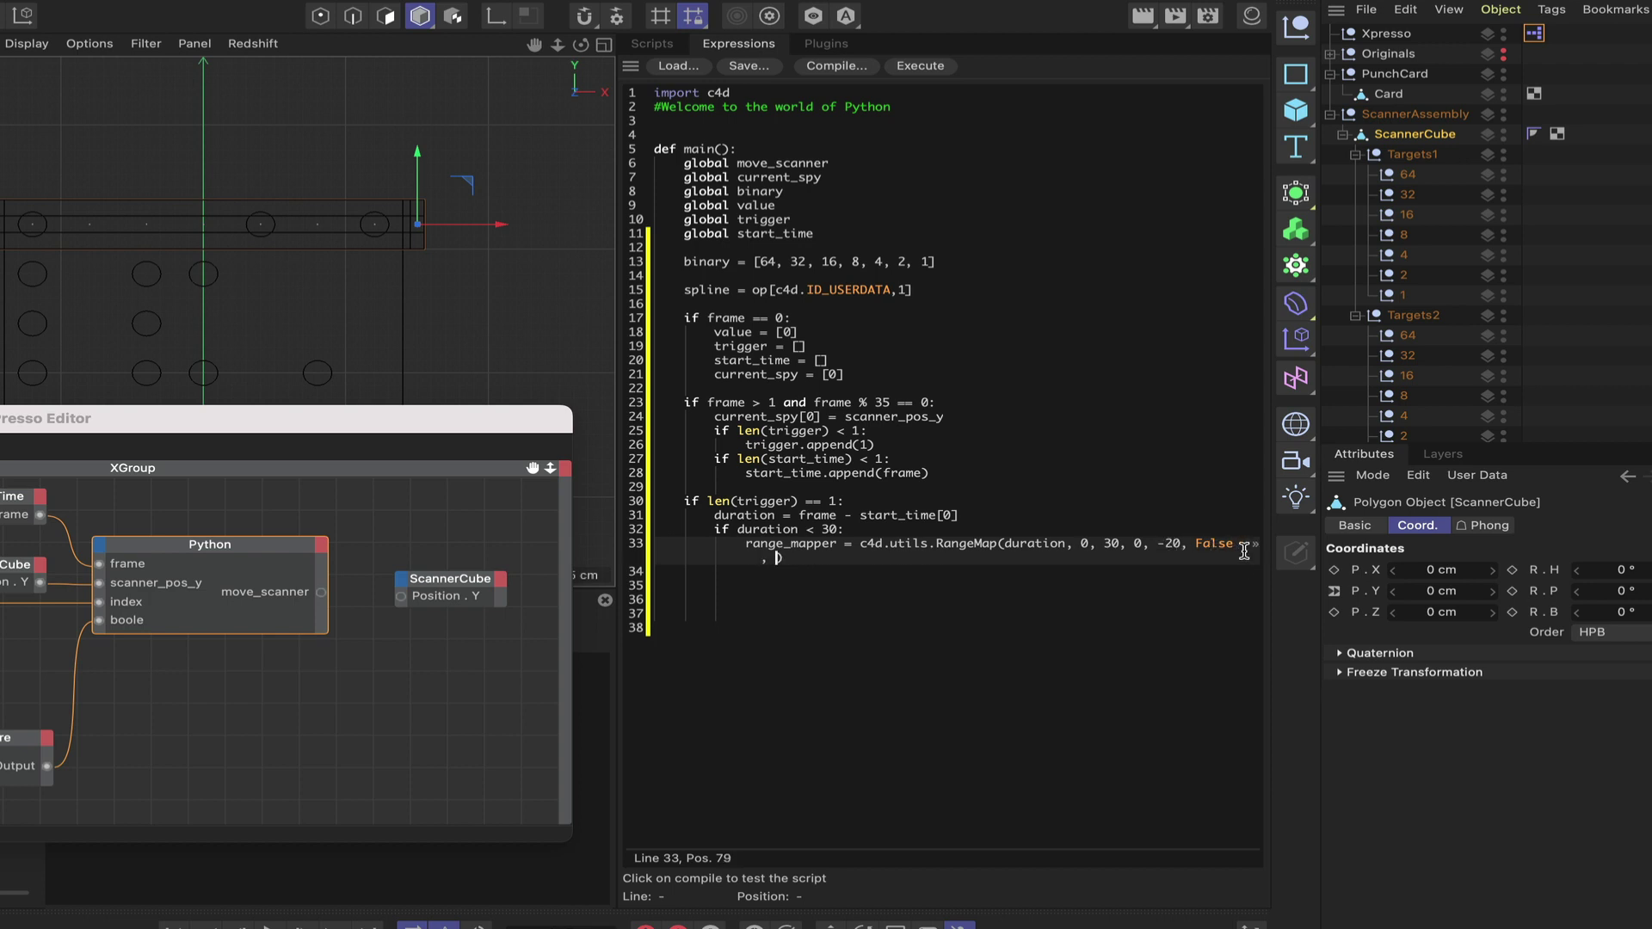
text(spline)
key(Return)
key(Return)
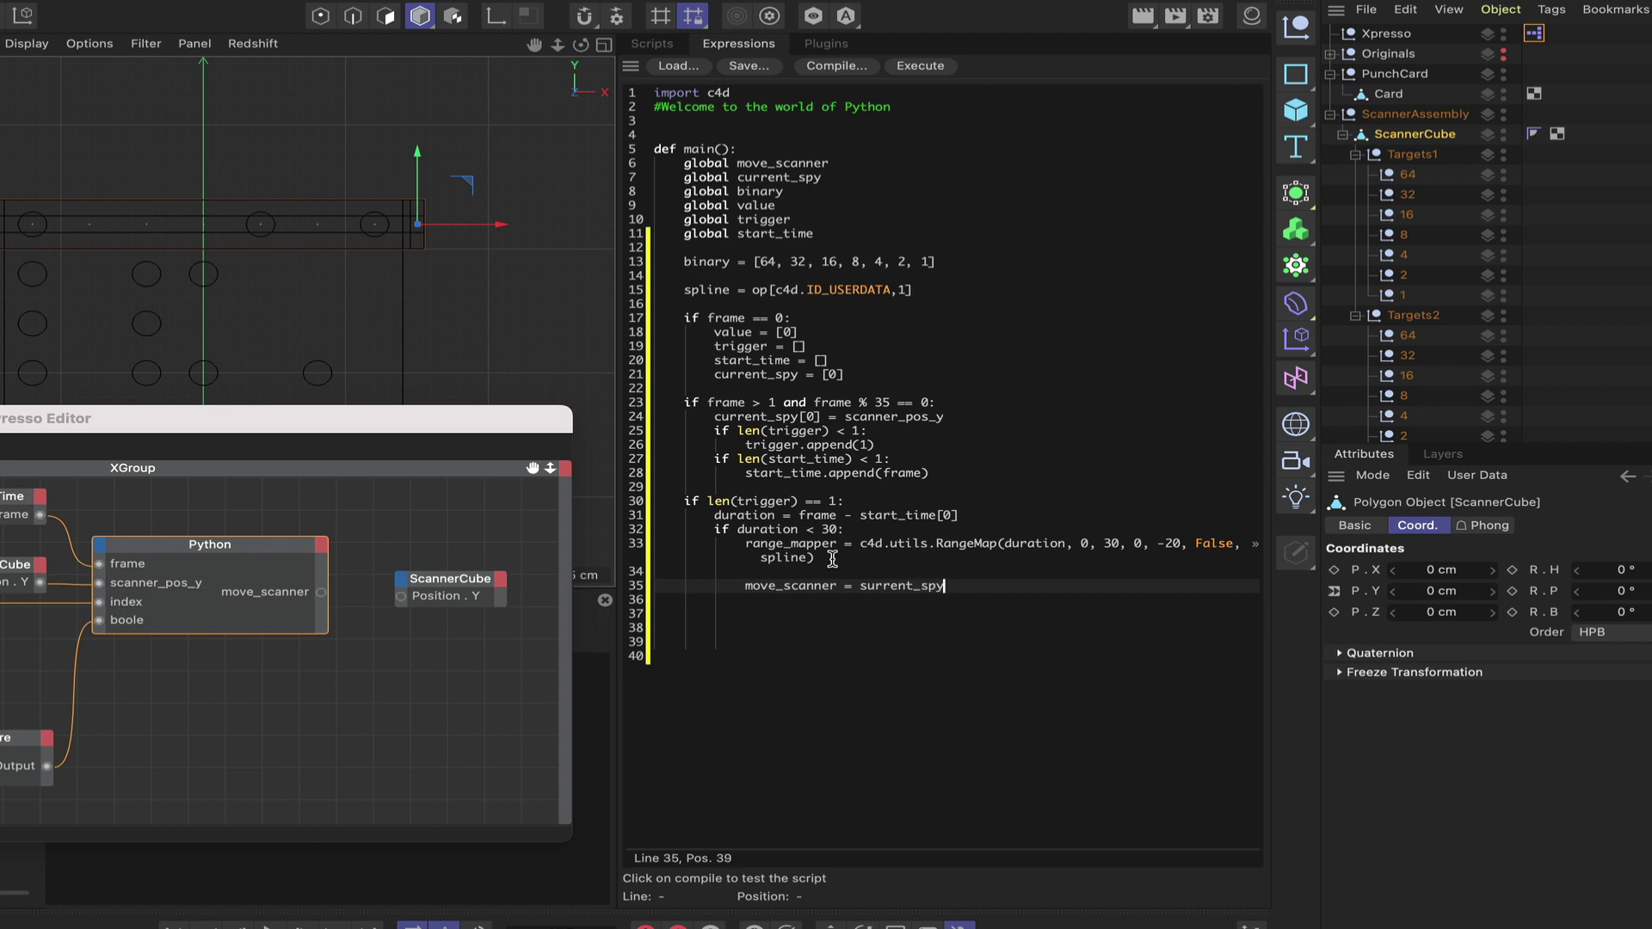
- Finish move_scanner as surrent_spy[0] + range_mapper and store it in value[0]
text([)
text(+ ranh)
key(Return)
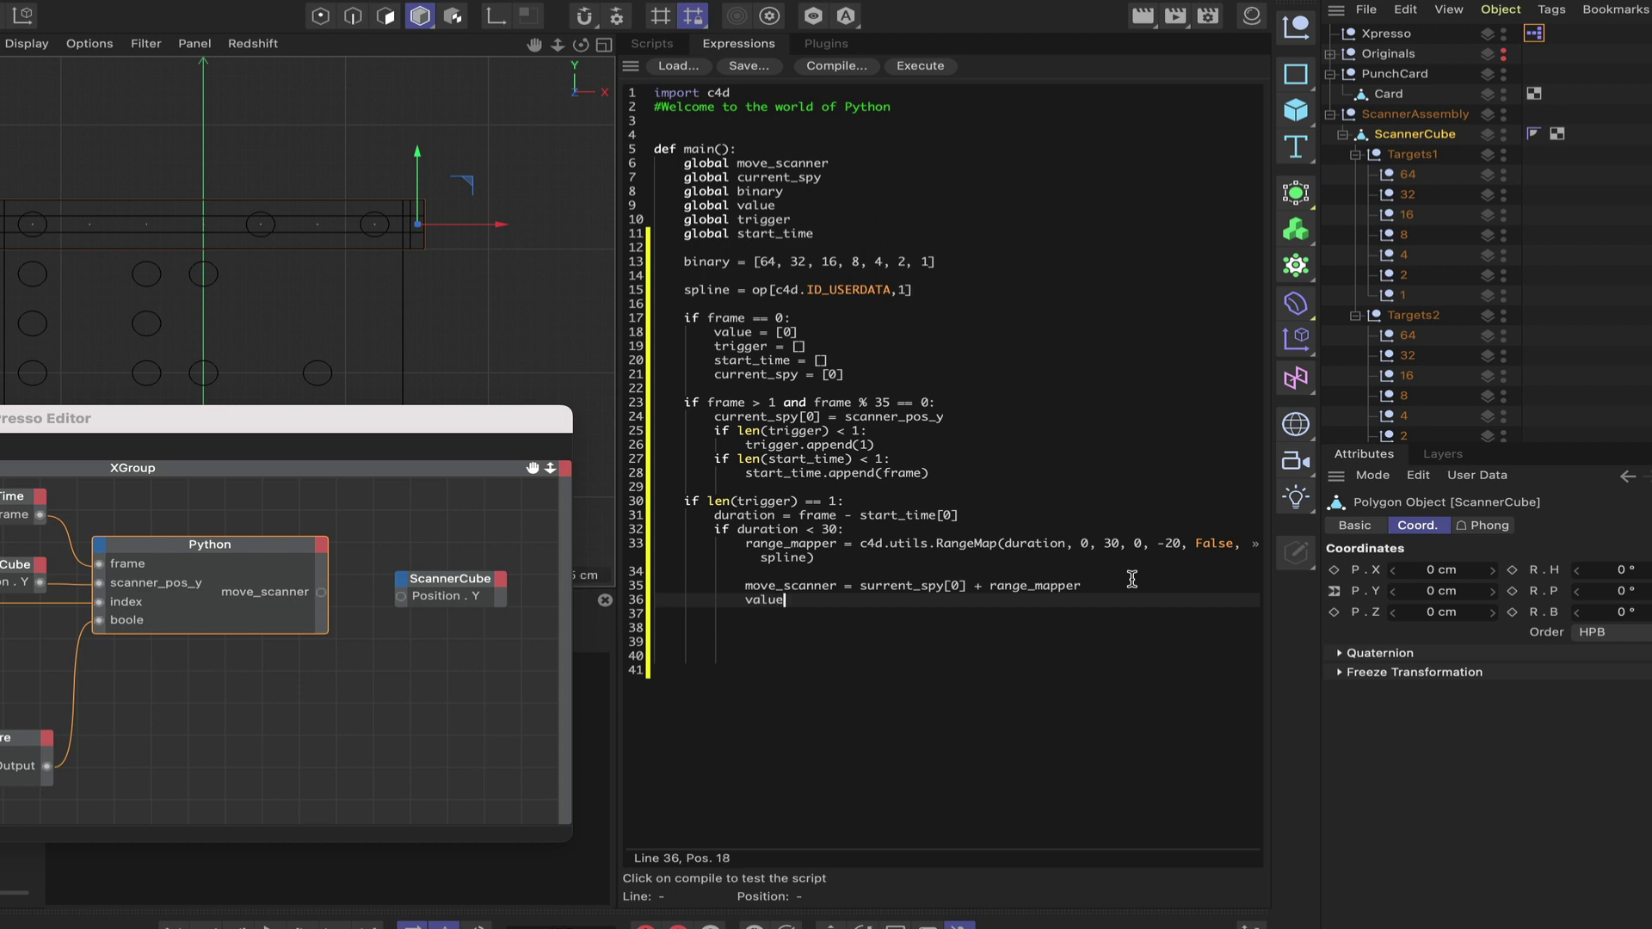
text(value[0)
- Add an else branch with trigger.clear() and start_time.clear(), then begin the final move_scanner line
key(Return)
key(Return)
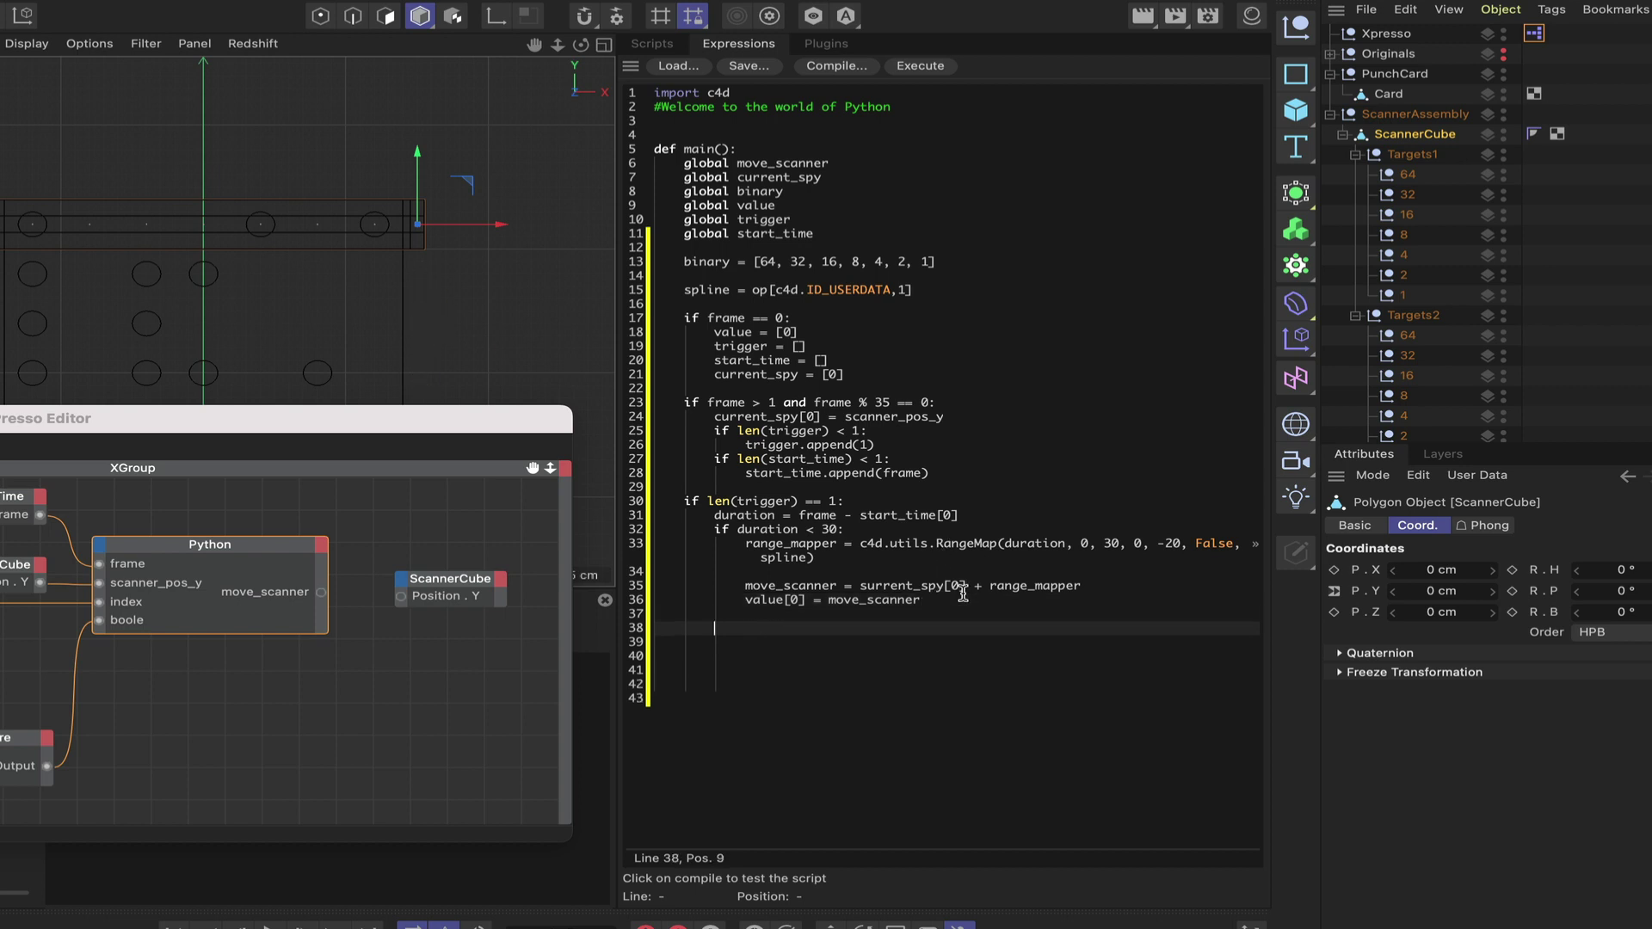
text(else:)
key(Return)
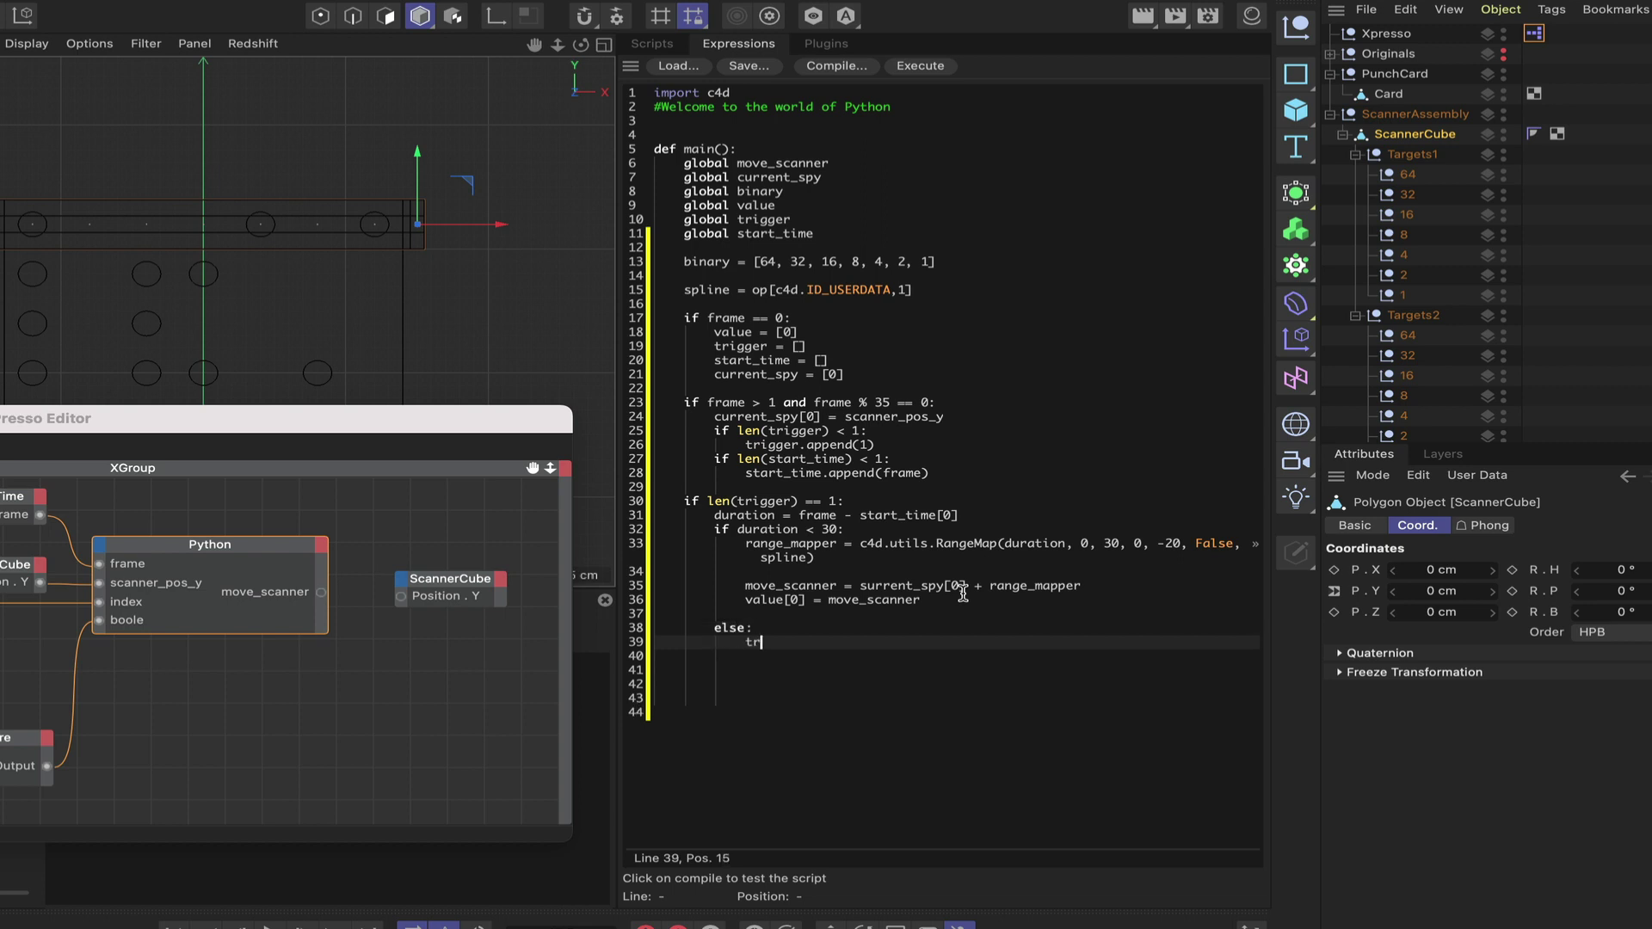
text(trigger.clear())
key(Return)
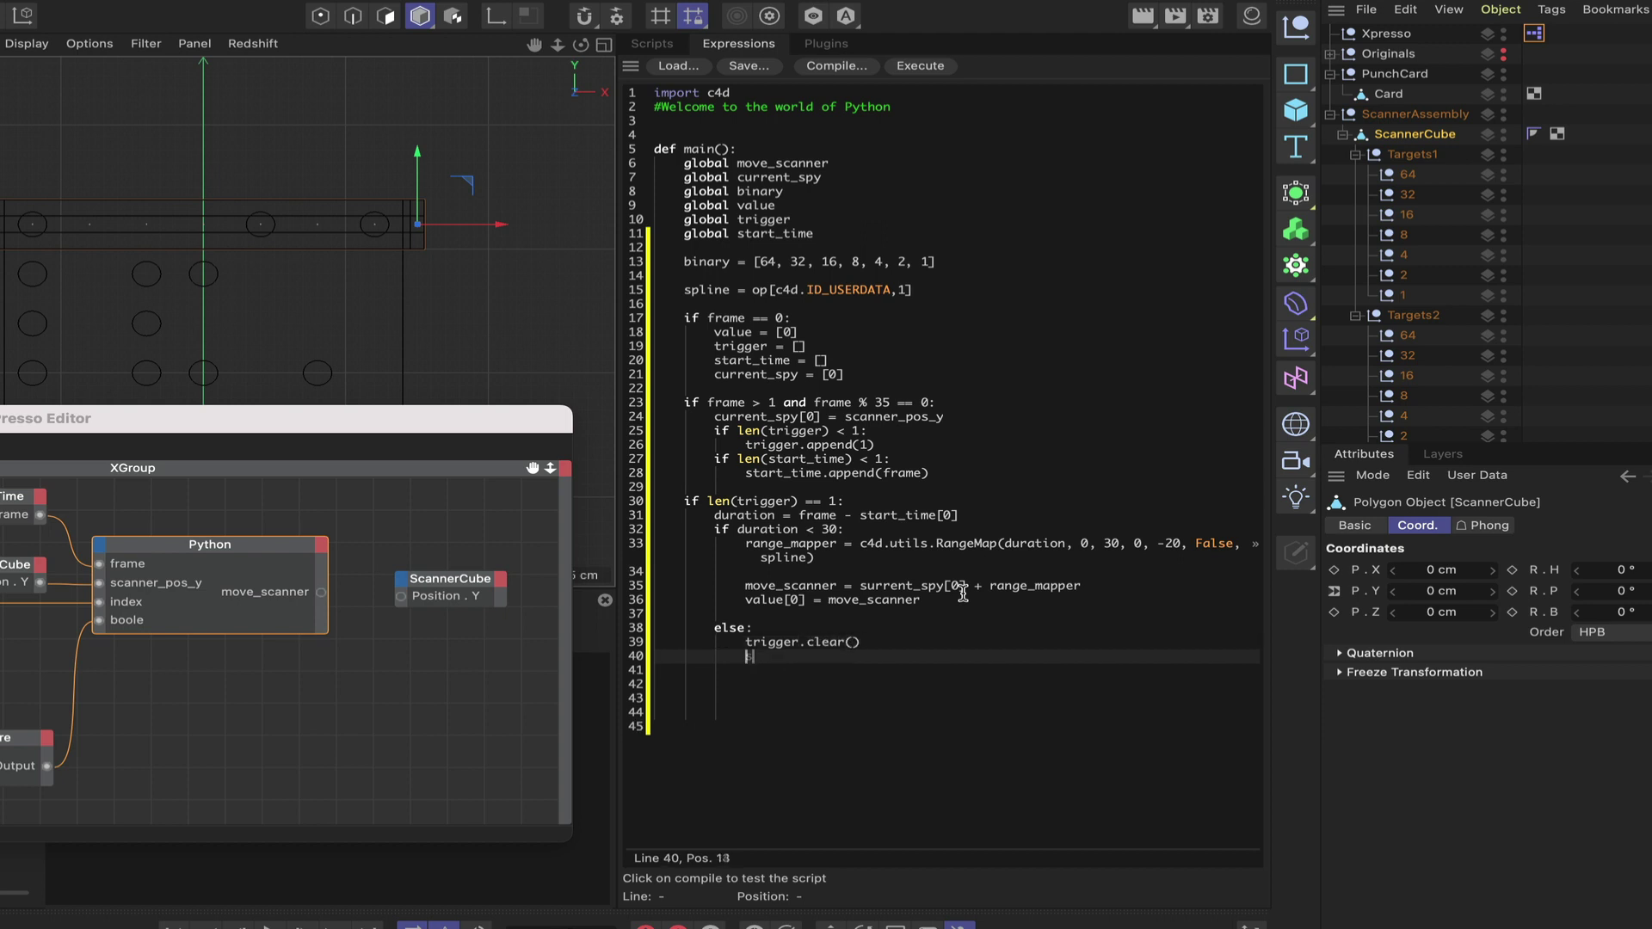
text(start_tim)
key(Return)
key(Return)
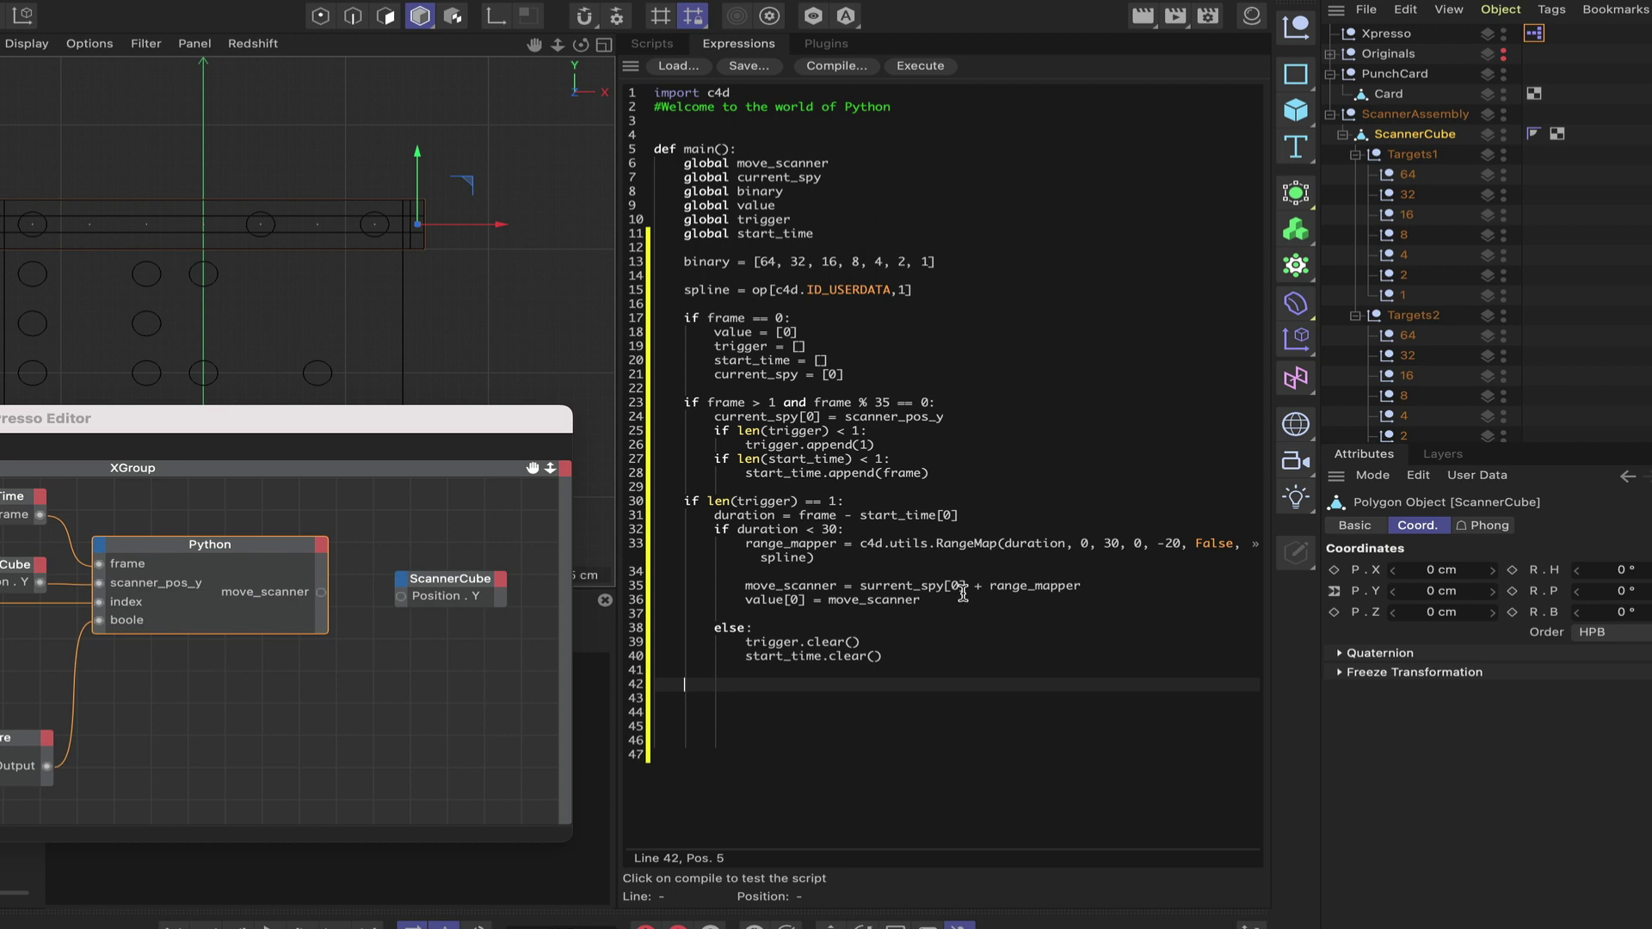
text(move_scanner = value[0)
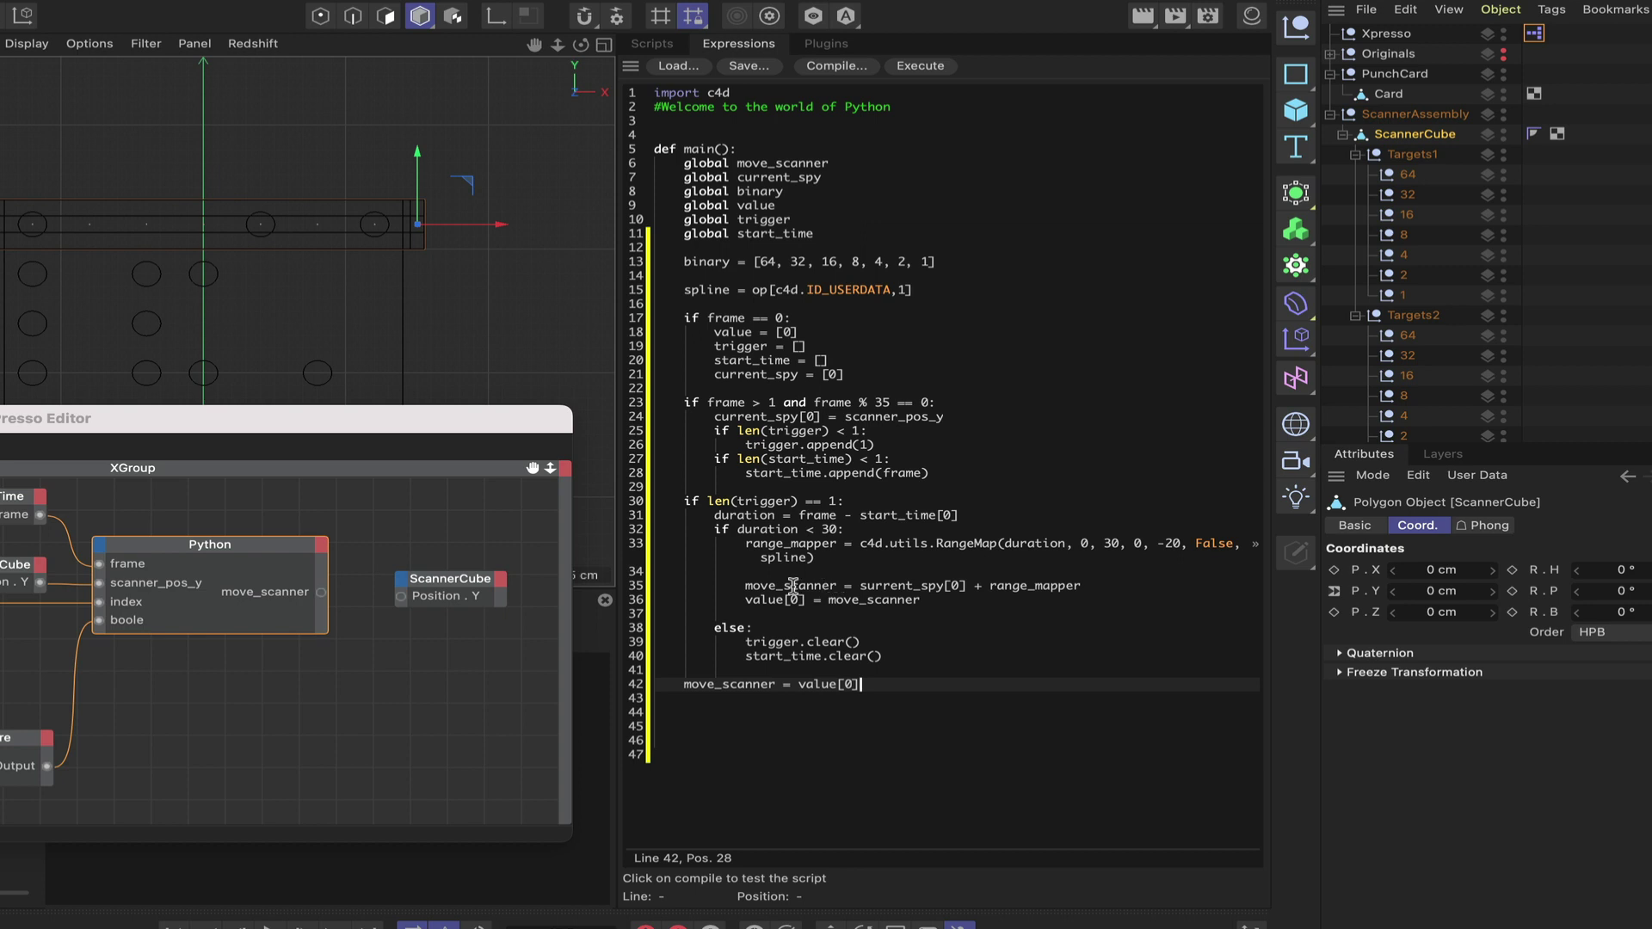
- Correct the typo 'surrent_spy' to 'current_spy' on line 35 of the script
click(863, 588)
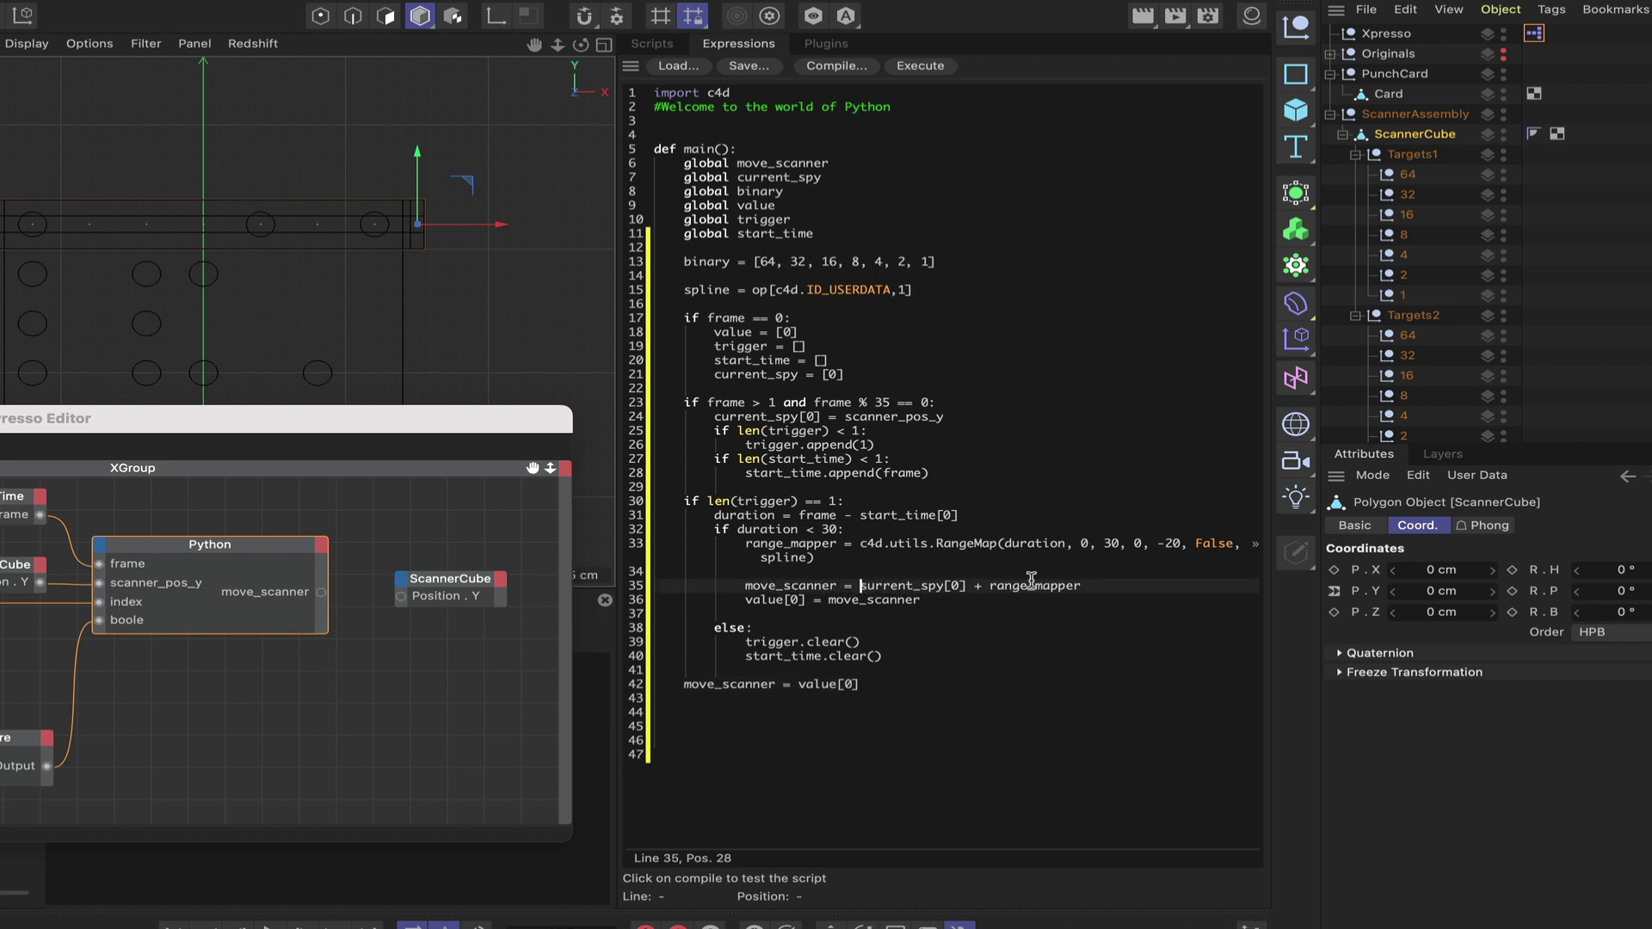
key(BackSpace)
text(c)
- Wire the Python node's move_scanner output into ScannerCube's Position.Y, then close the XPresso editor
click(320, 592)
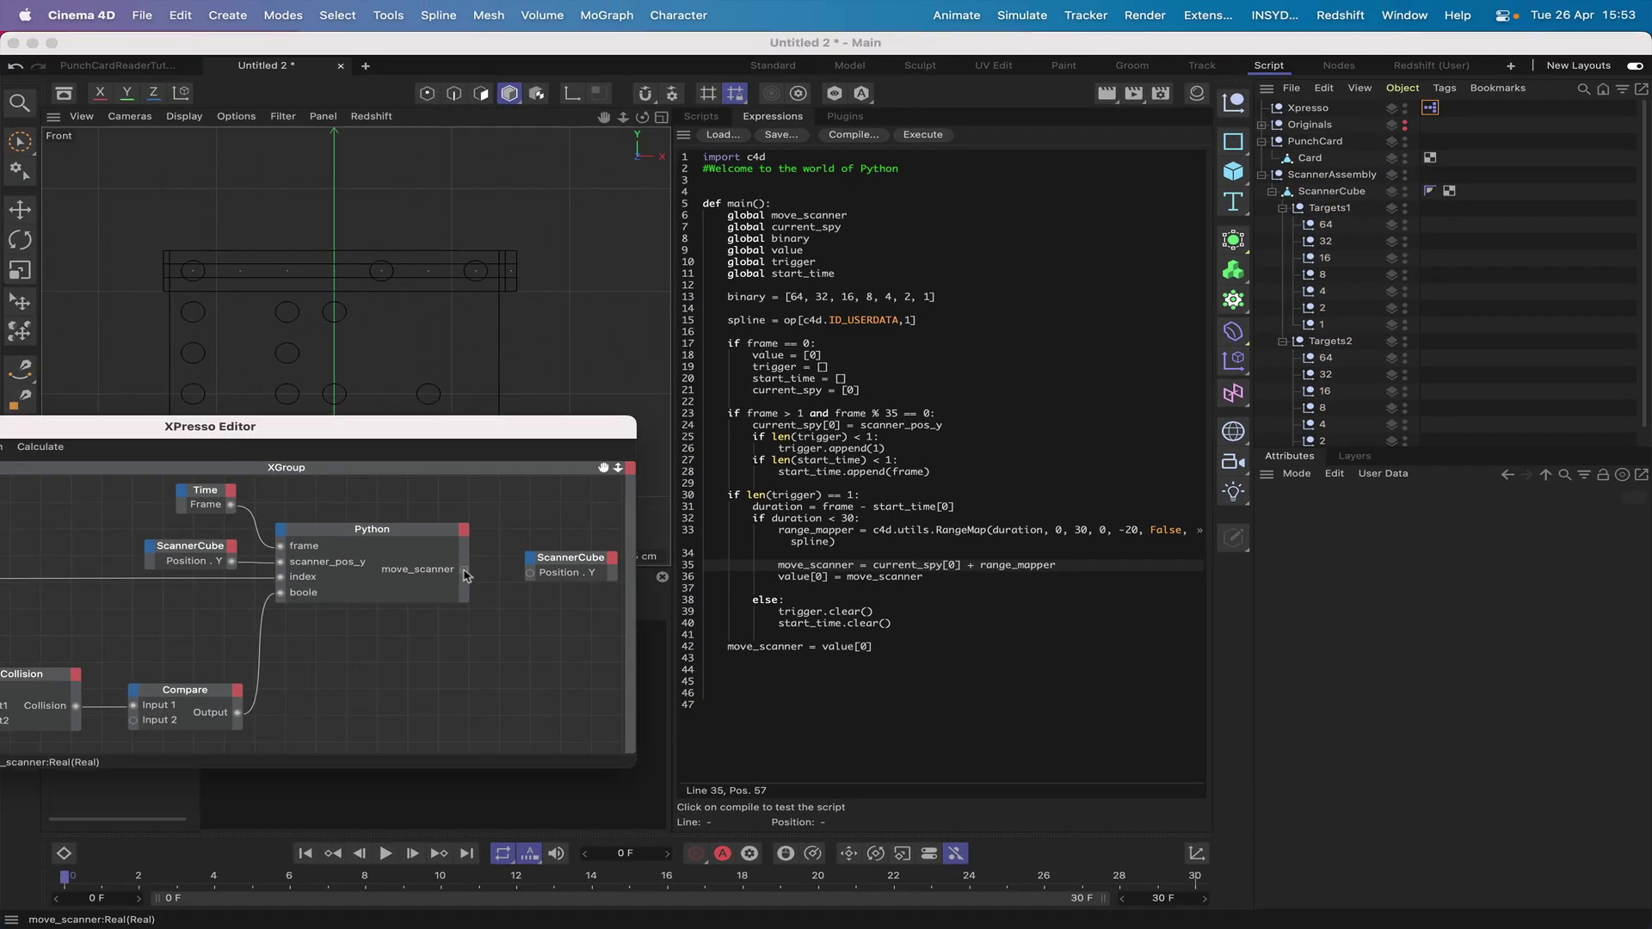
drag(464, 571, 531, 573)
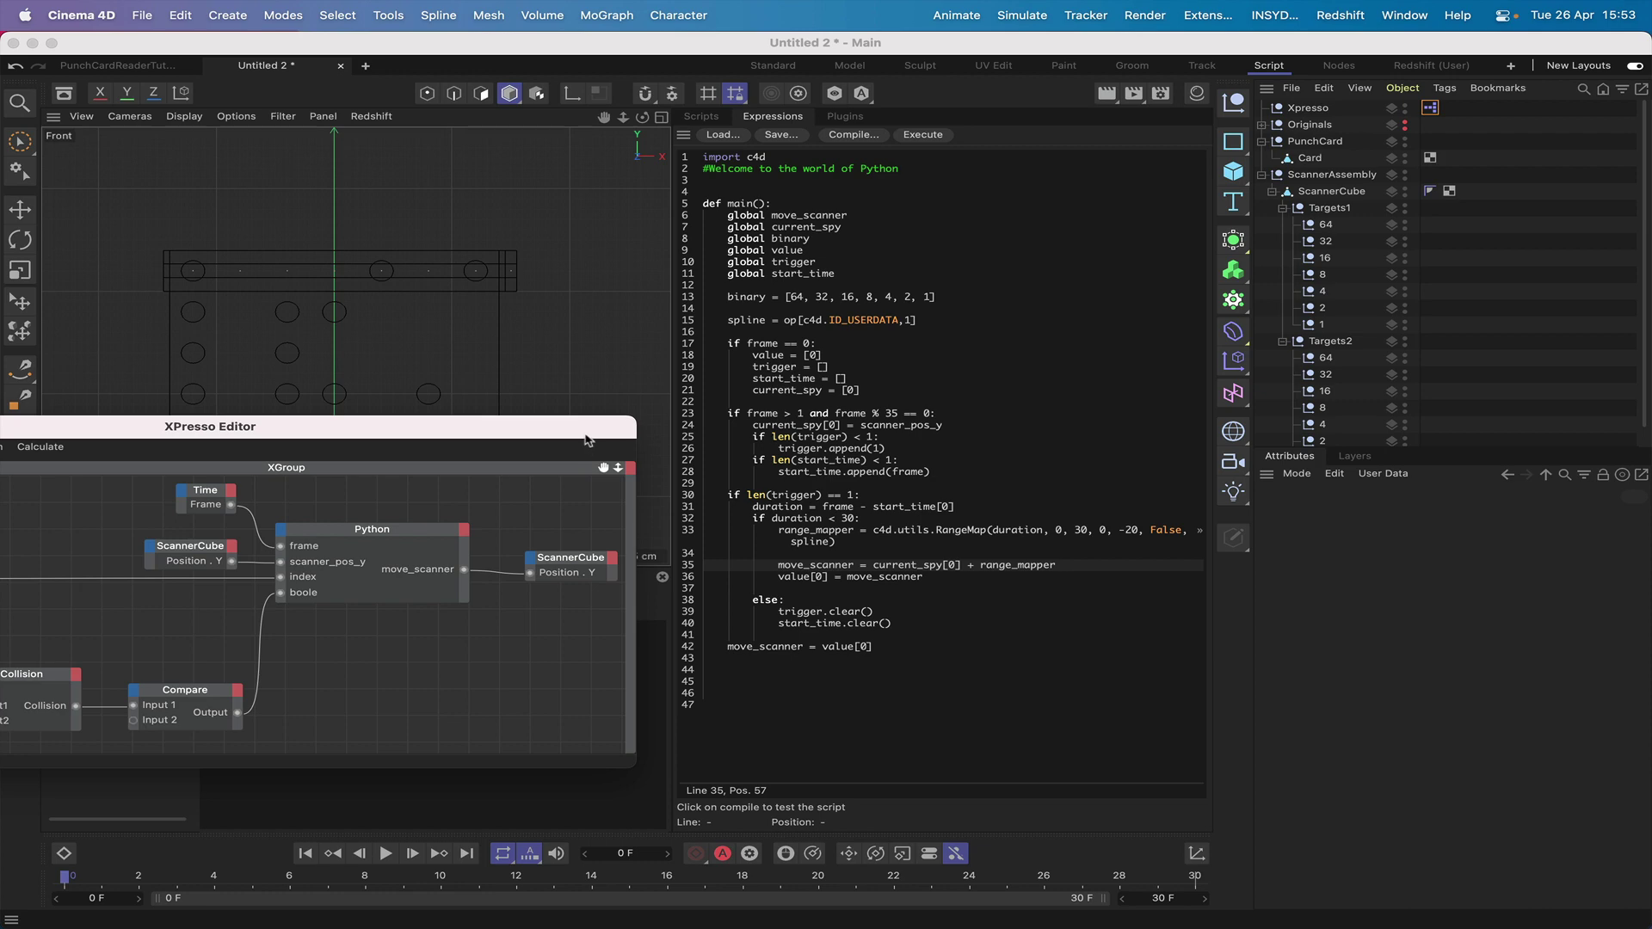
drag(551, 421, 966, 250)
click(203, 274)
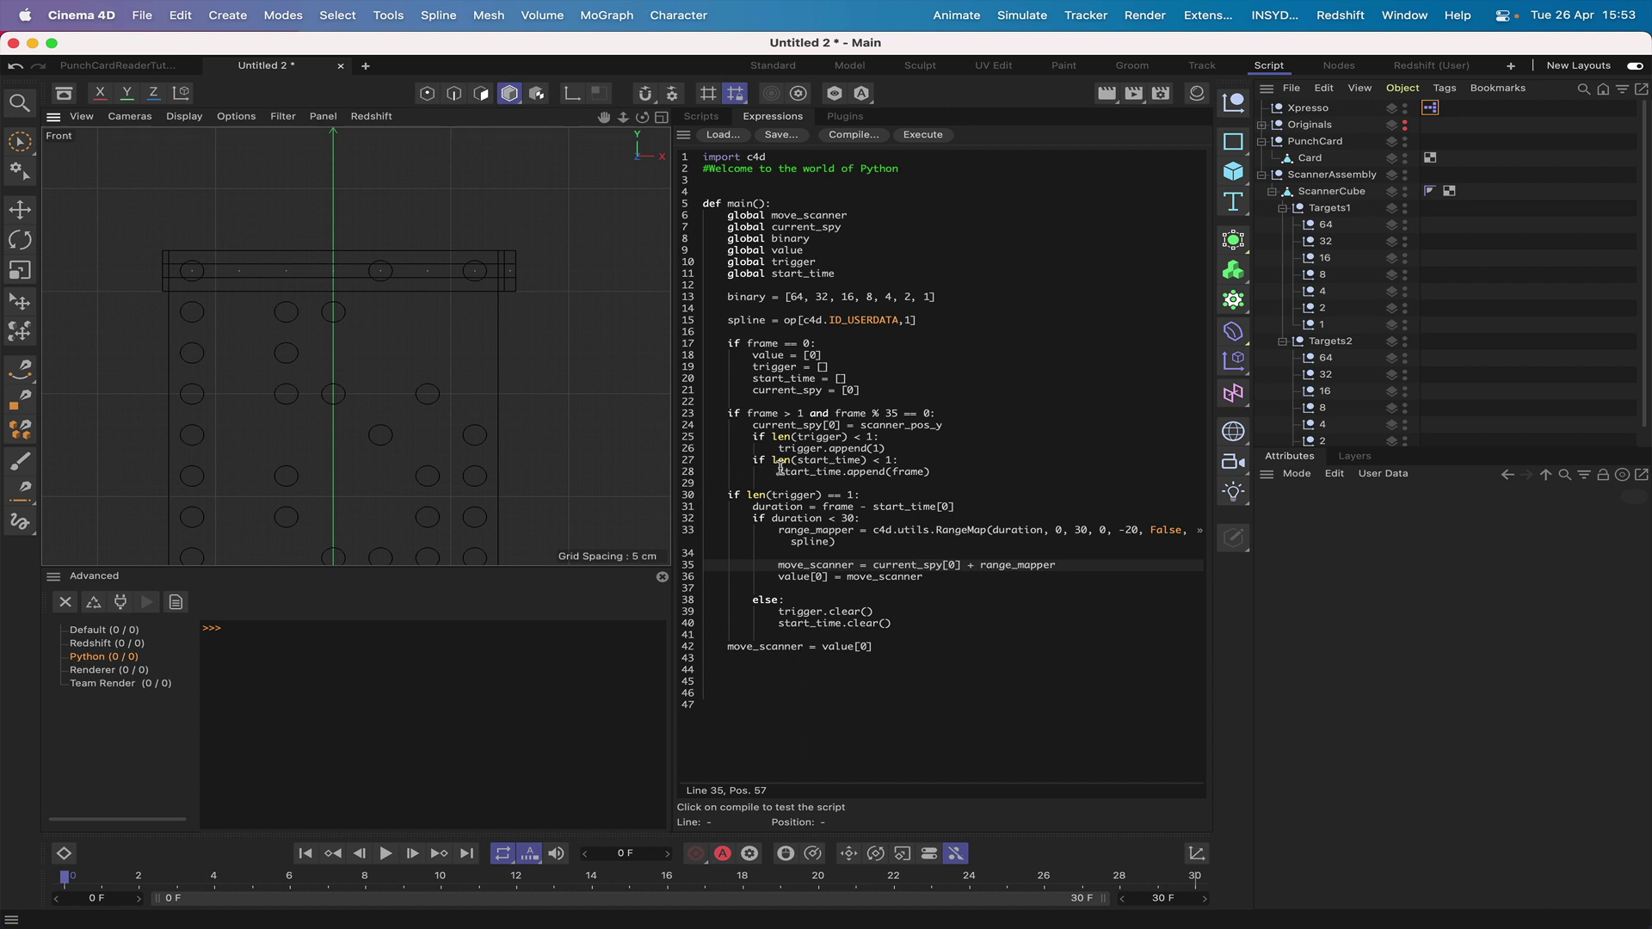
- Return to the Standard layout in Perspective view and set the scene end frame to 600
click(783, 68)
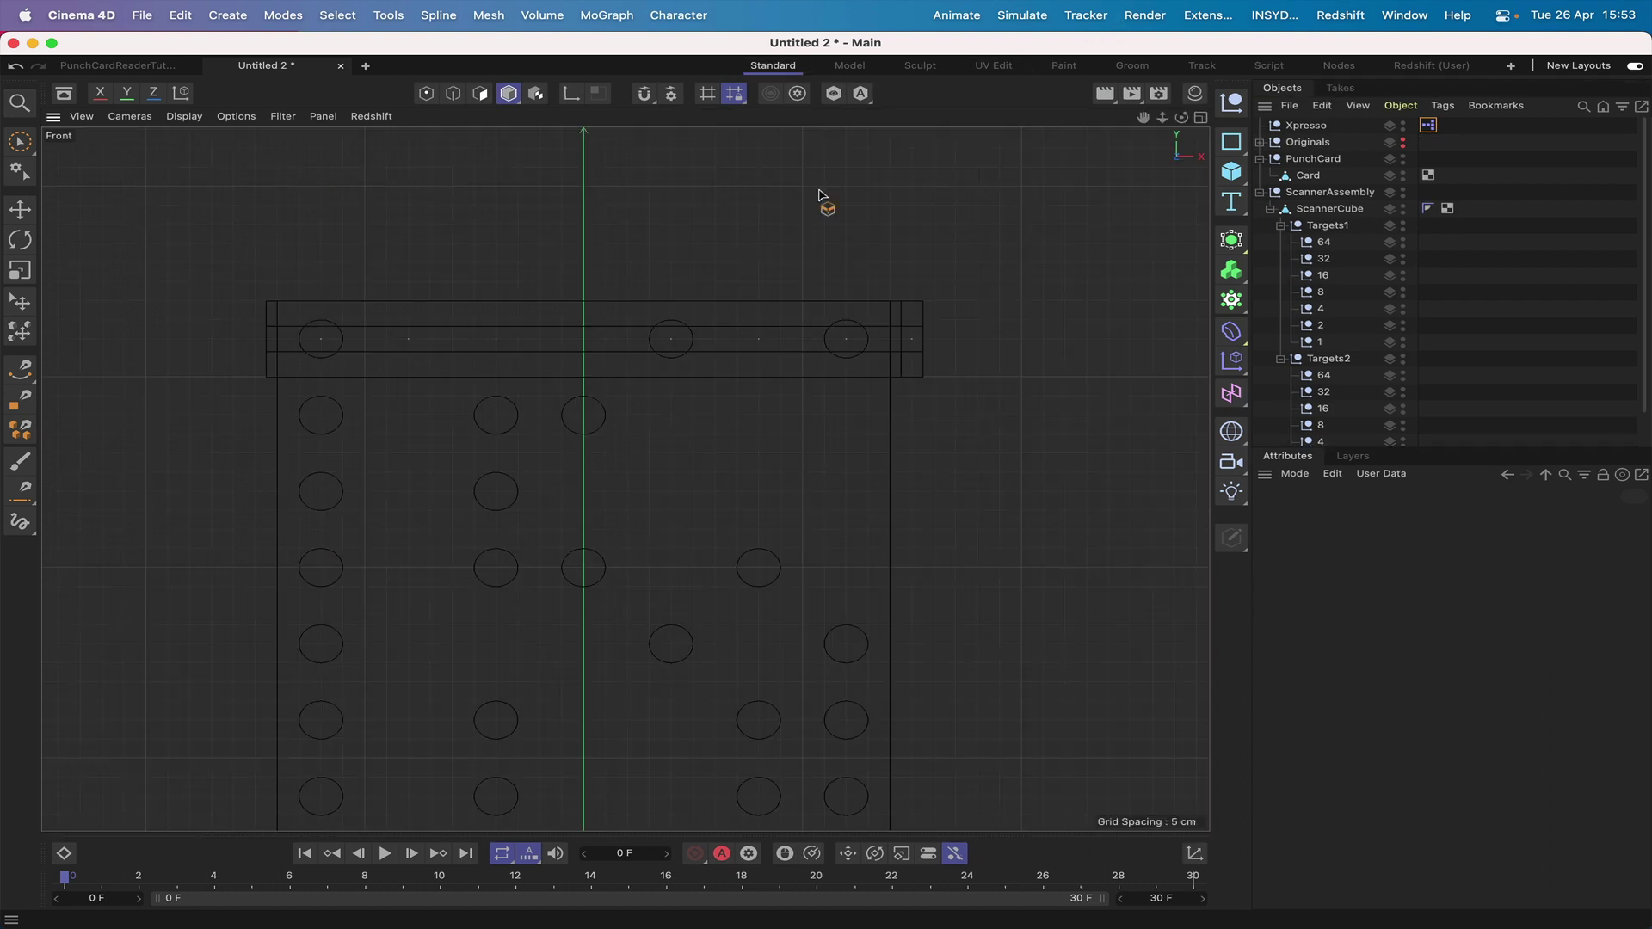
key(F1)
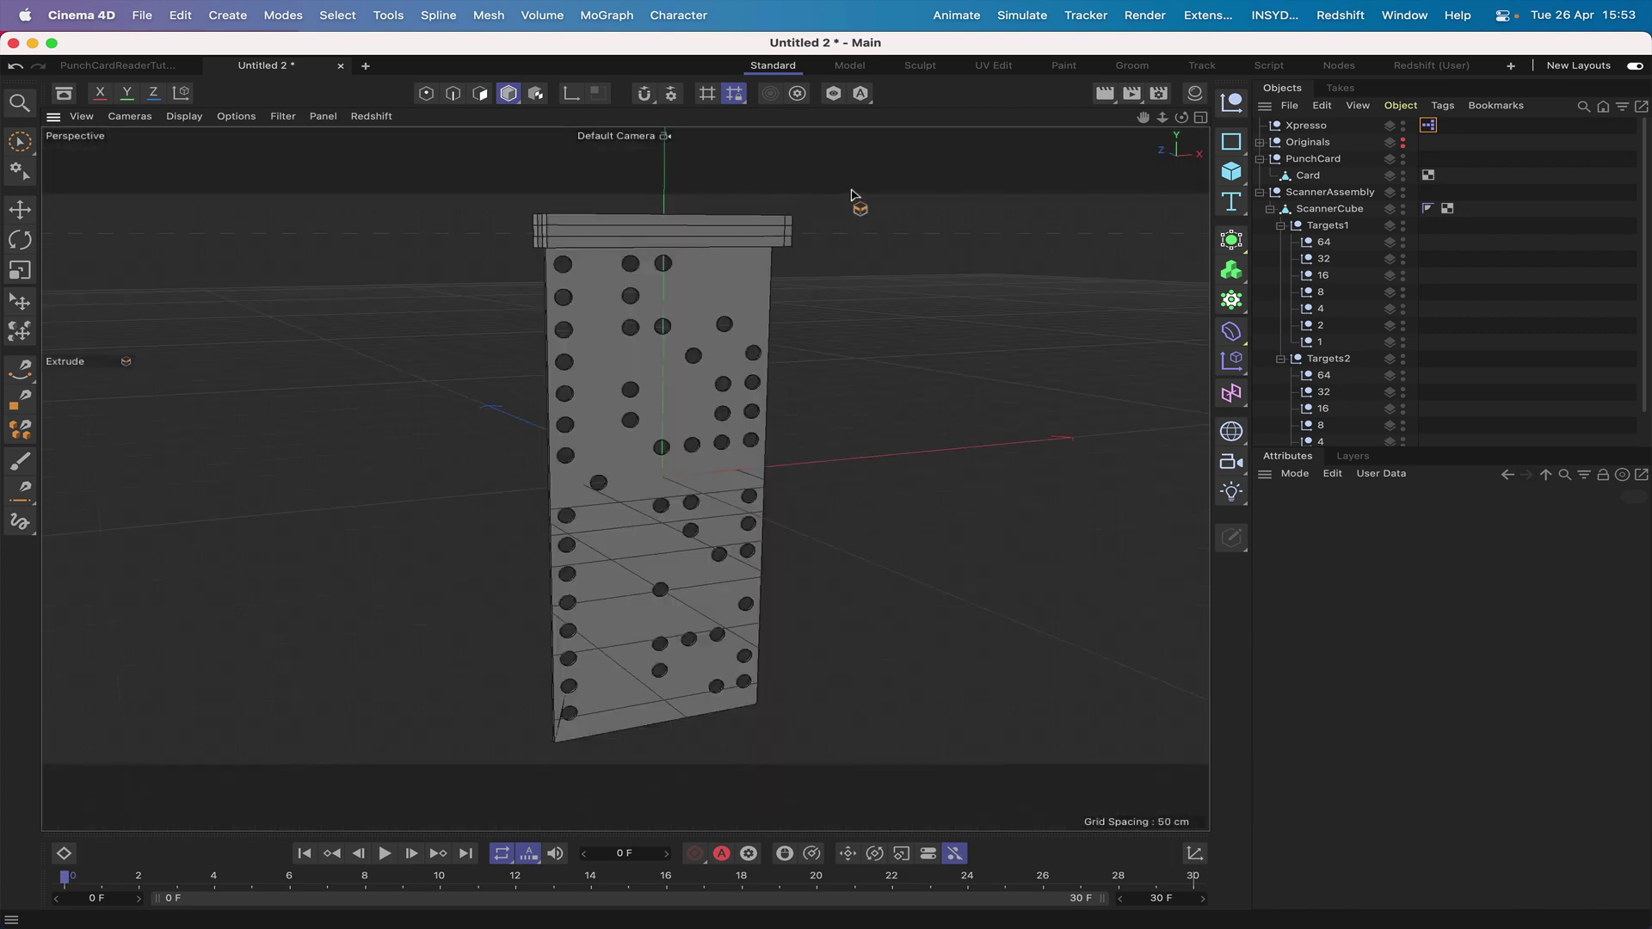
click(1161, 898)
text(600)
key(Return)
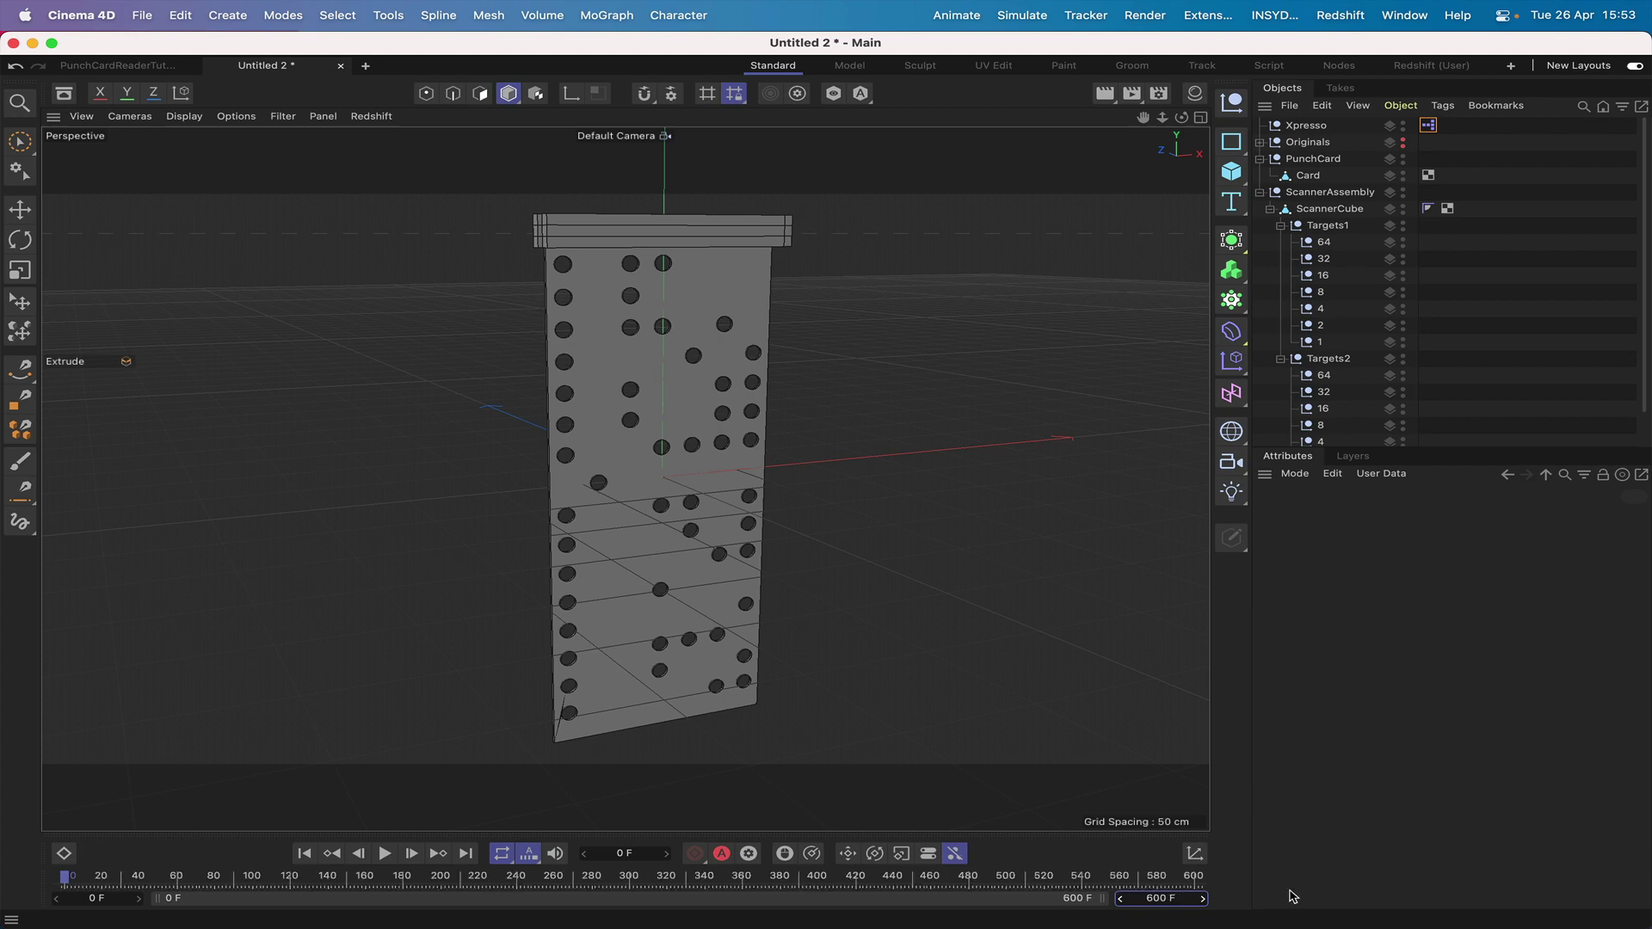
- Play the animation, stop it, pan the punch card left, and resume playback to watch the scanner
click(385, 856)
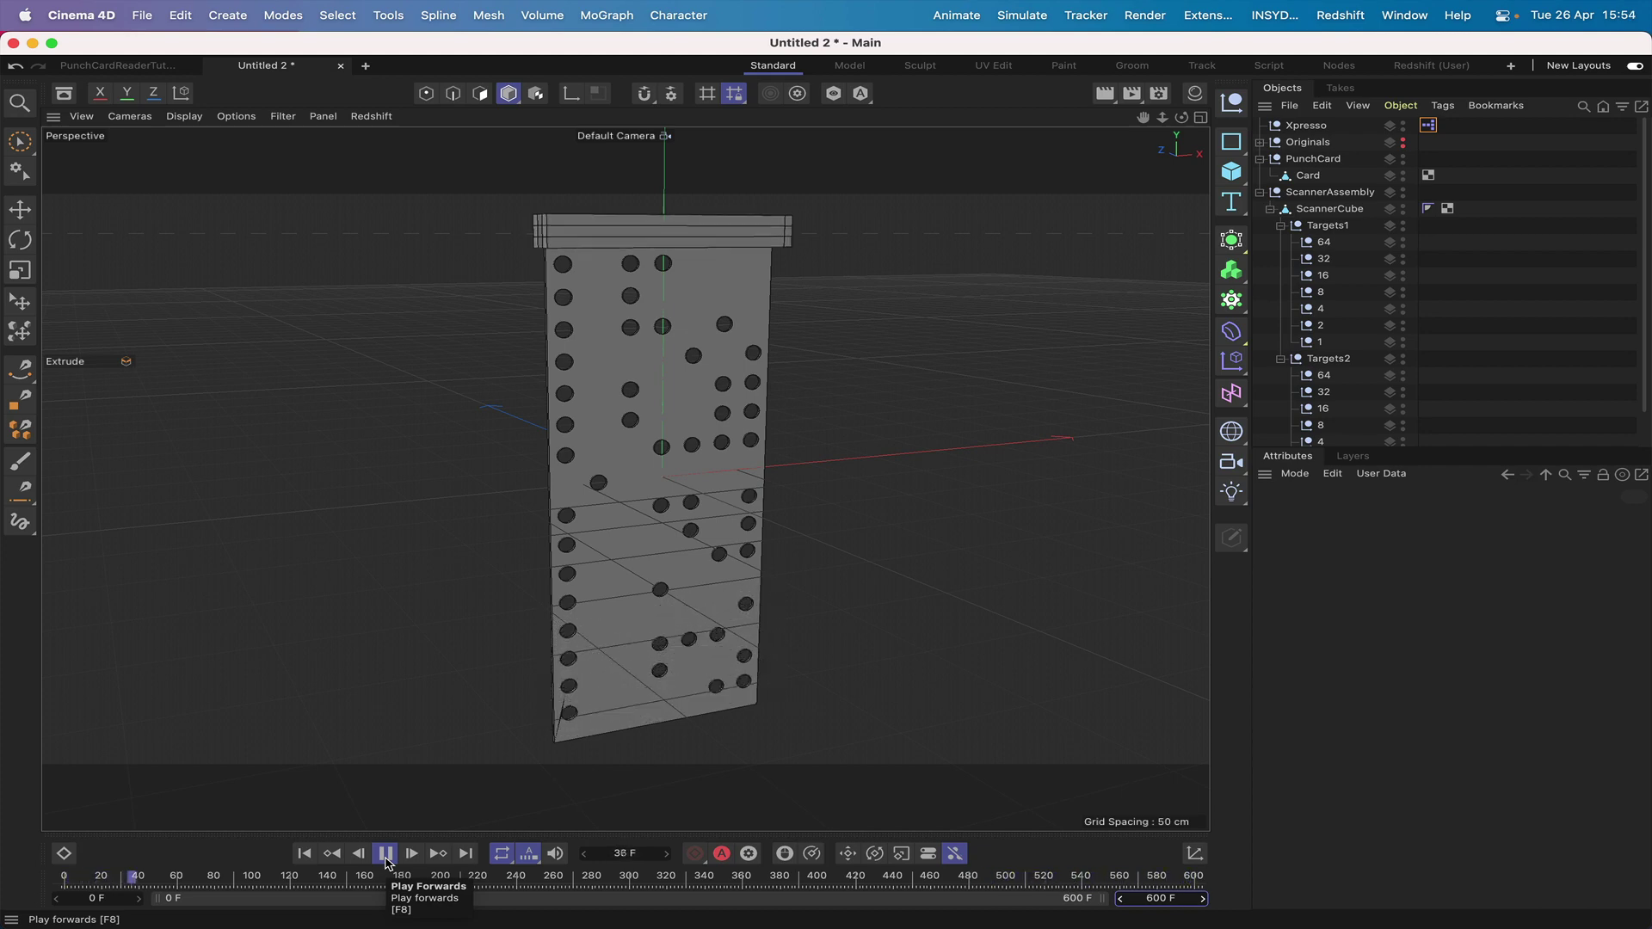
click(395, 852)
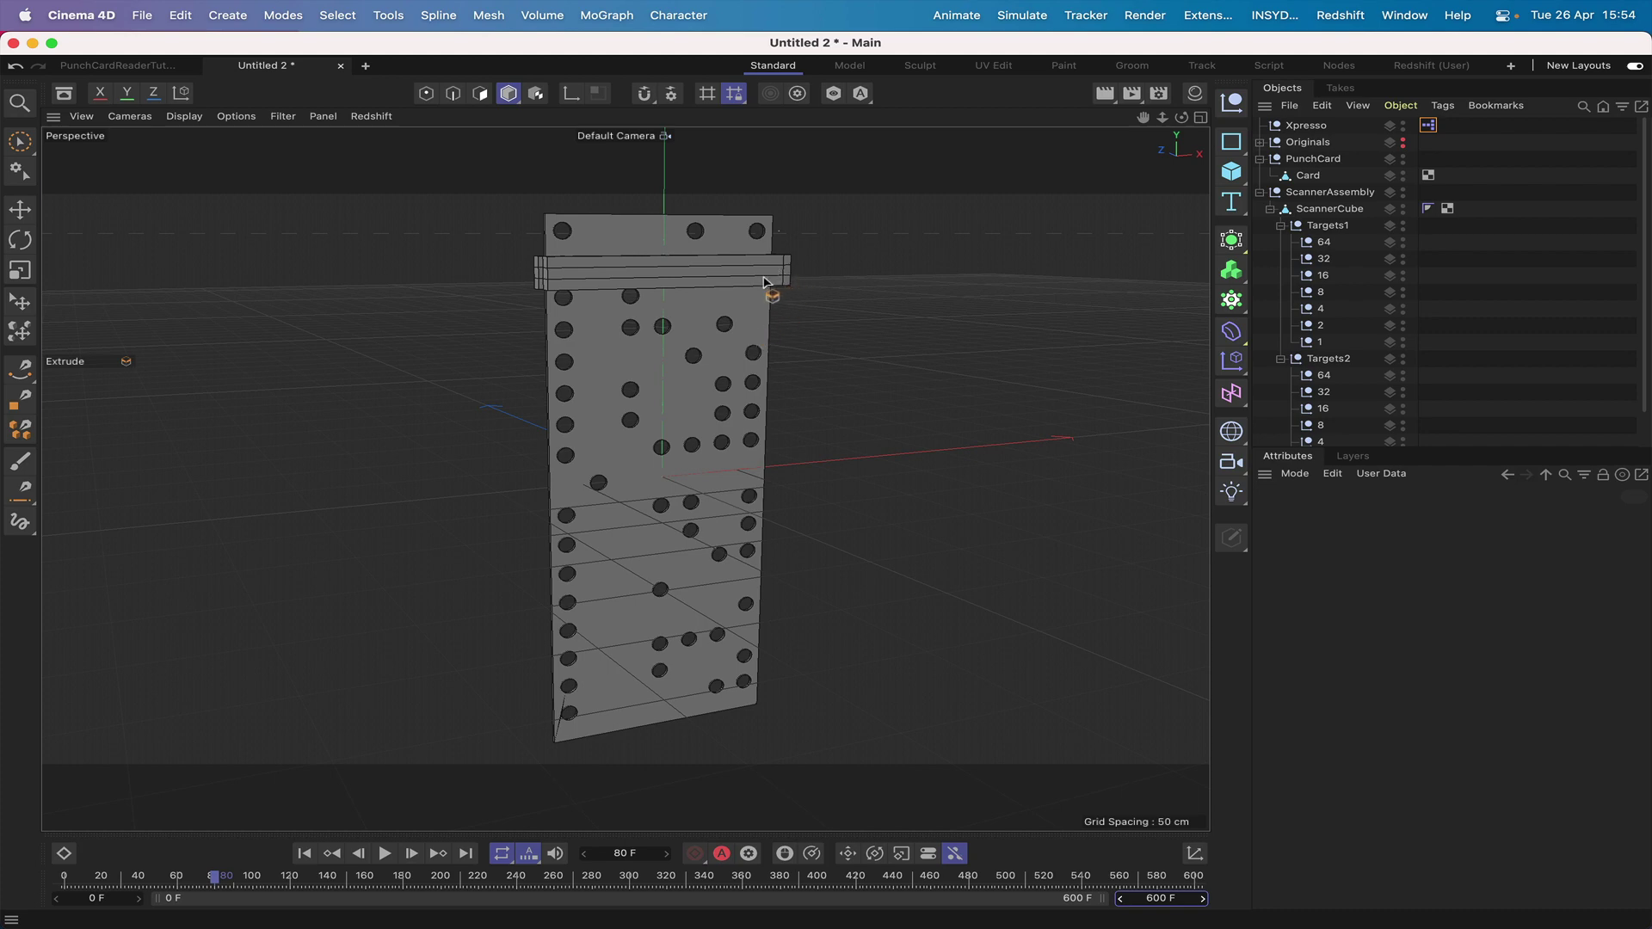
drag(1145, 121, 923, 258)
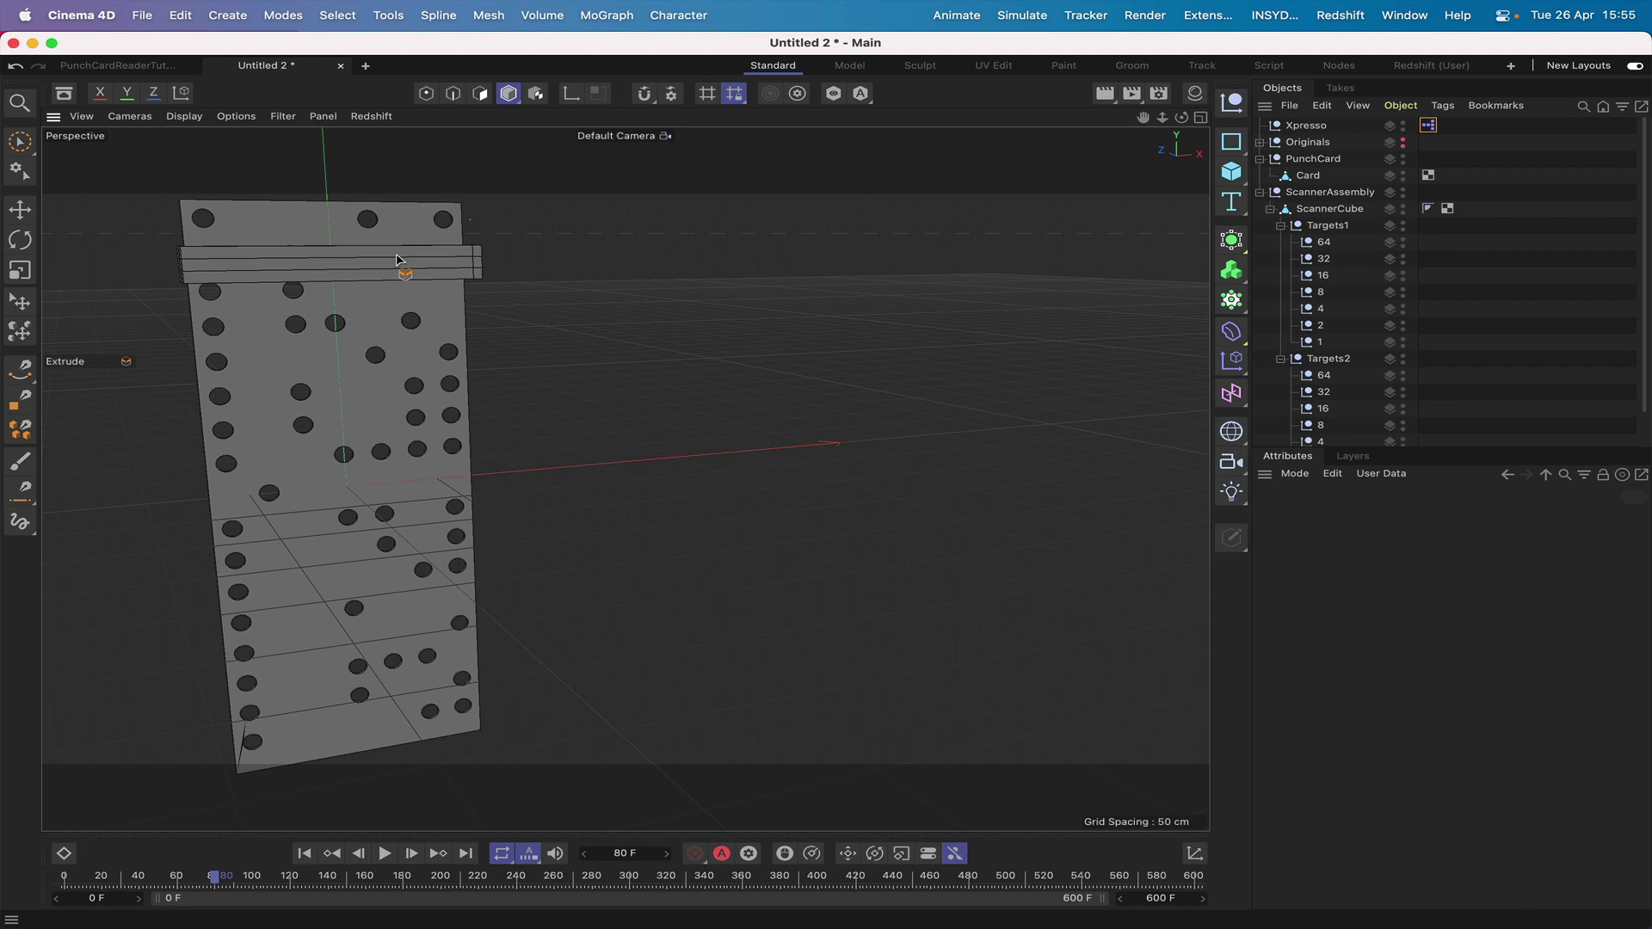
click(385, 852)
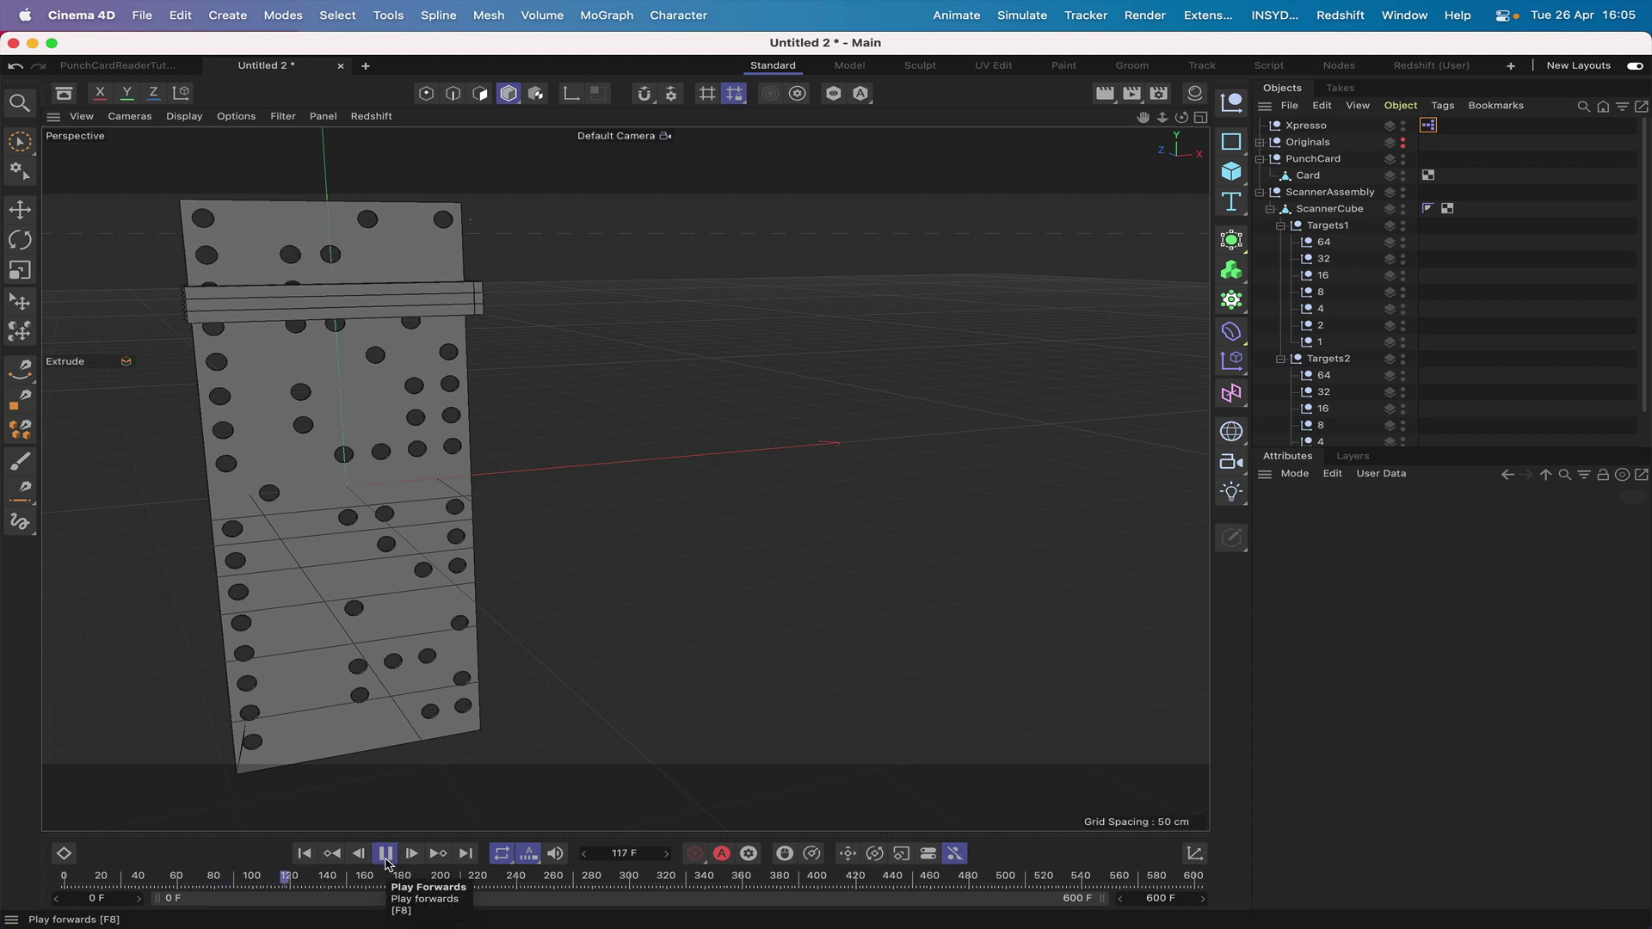